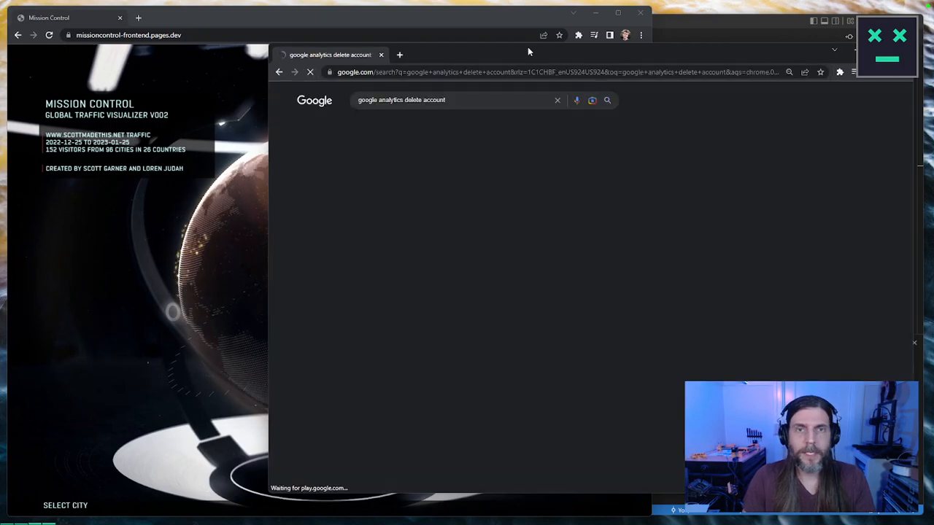
Step: Widen the search results window and open the Google Support article on deleting an Analytics account
left_click(269, 499)
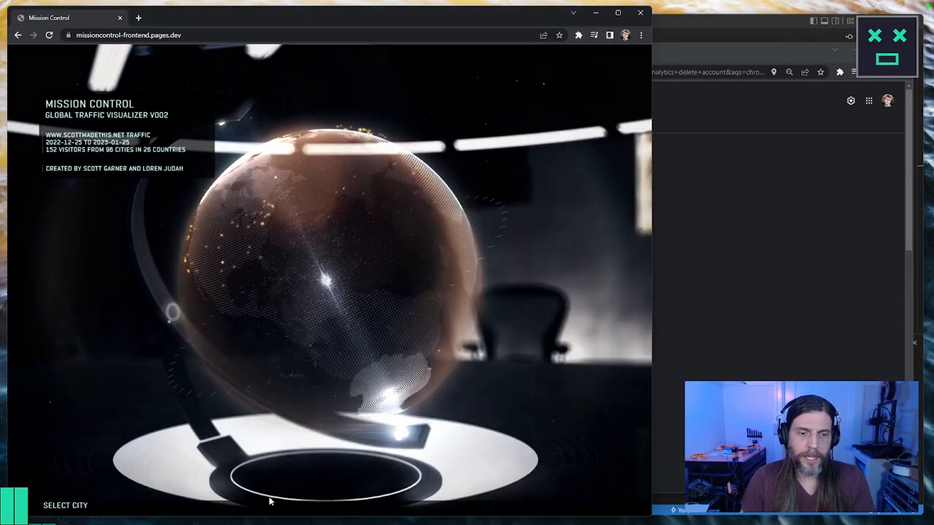
key("alt+Tab")
left_click_drag(269, 494, 156, 504)
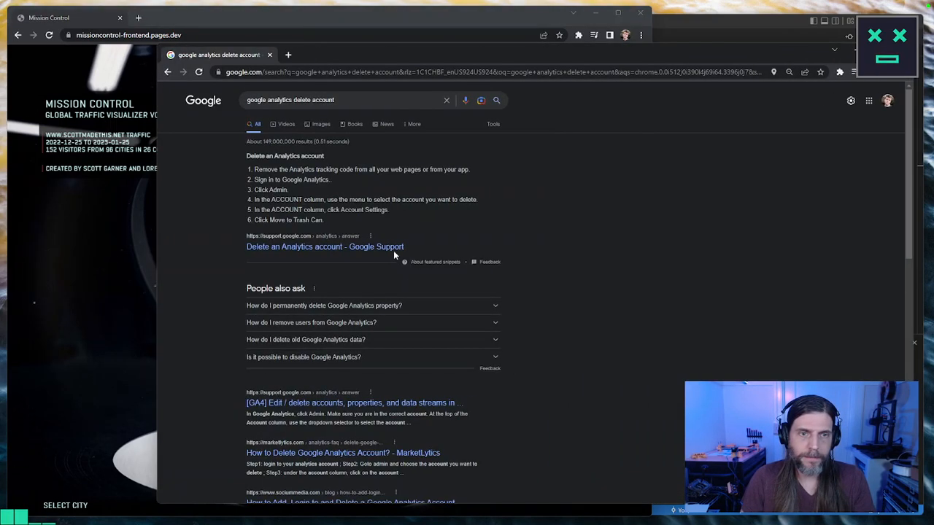
left_click(393, 251)
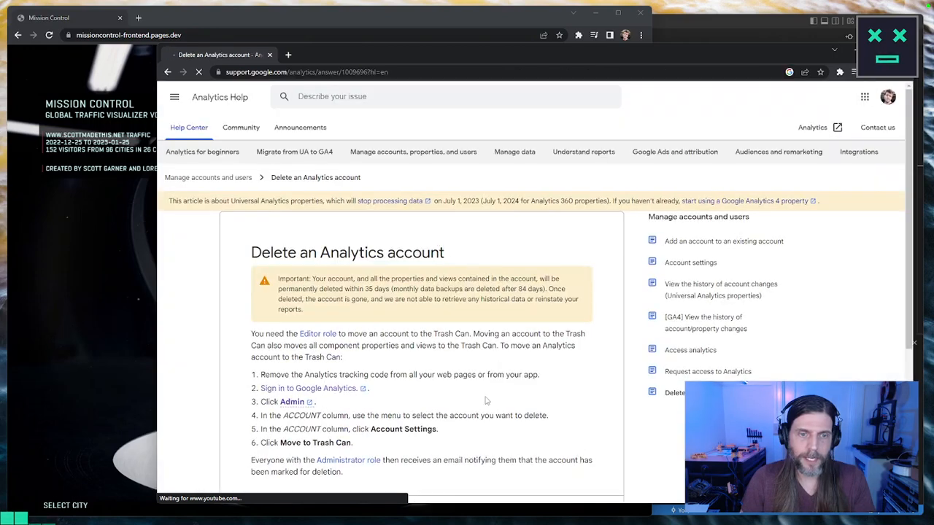
scroll(480, 397, "down", 2)
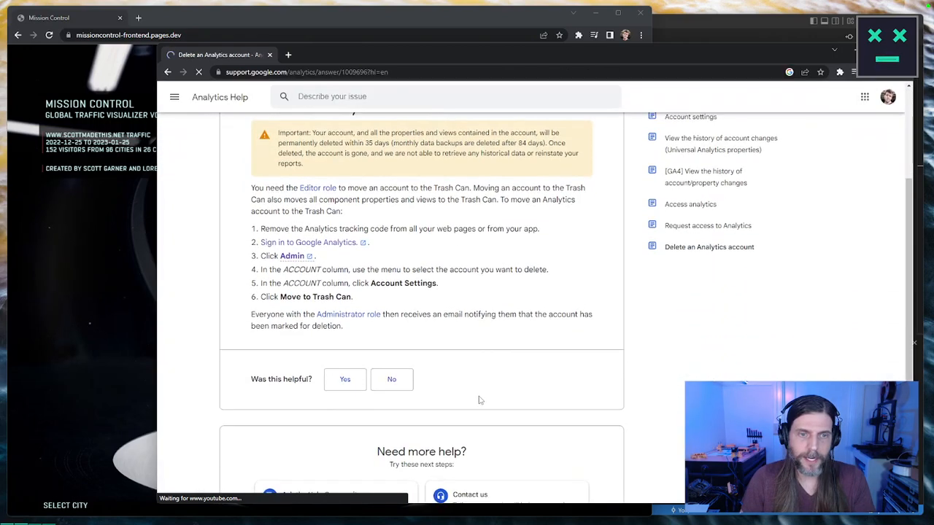
Step: Open the article's Admin link in a new tab and look through the GA4 Admin page help
right_click(297, 260)
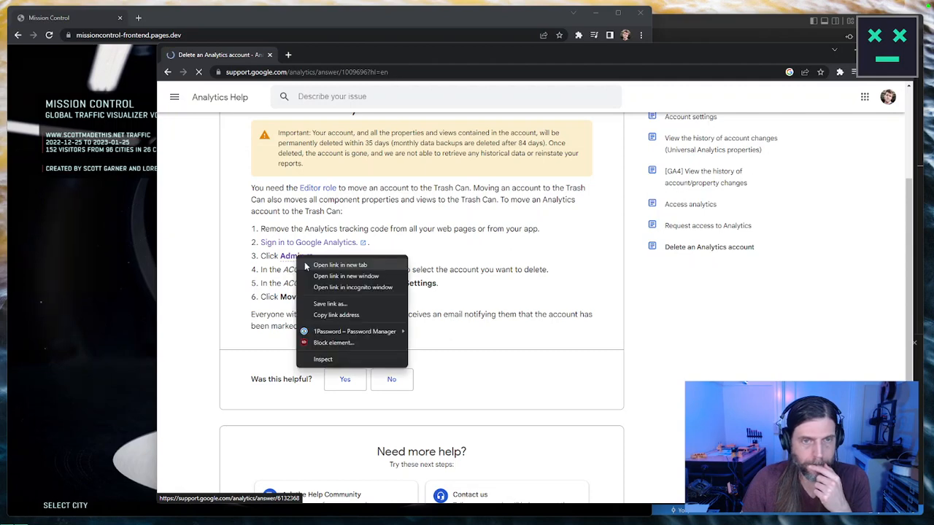
left_click(382, 266)
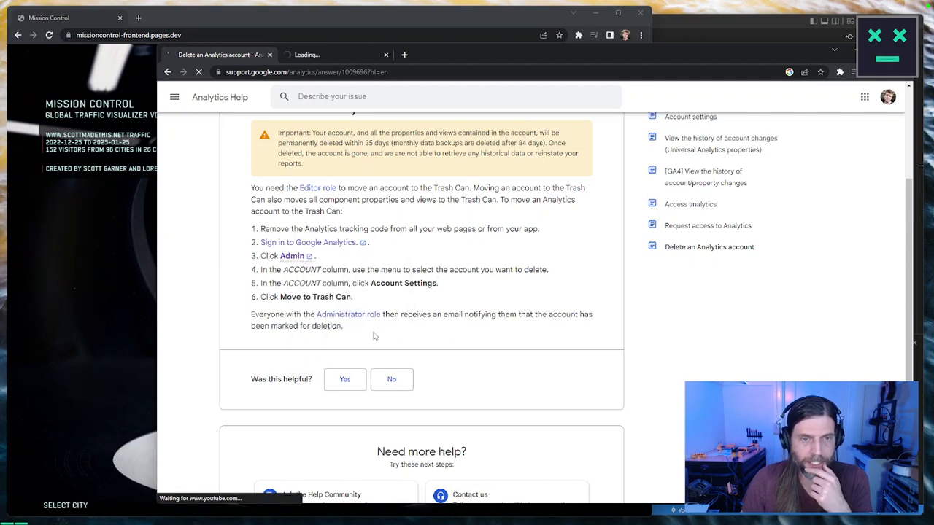
left_click_drag(376, 336, 253, 315)
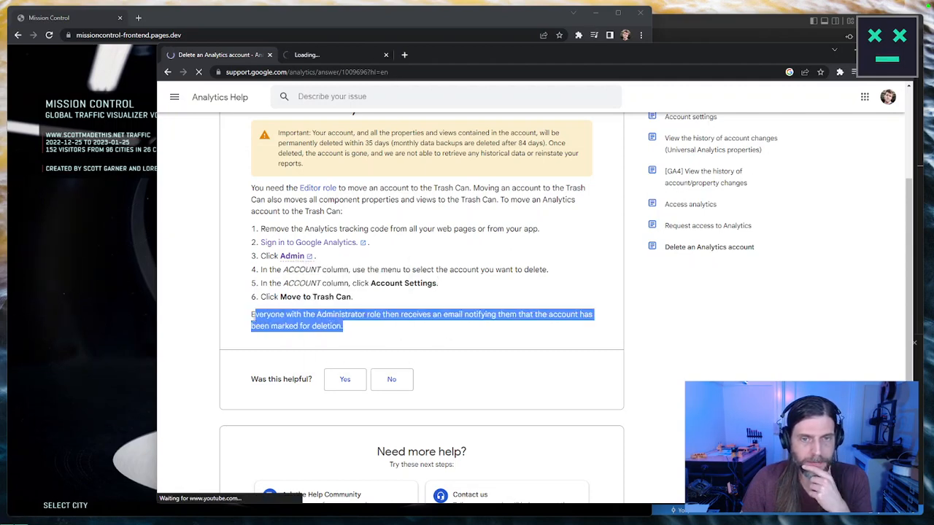
left_click(326, 59)
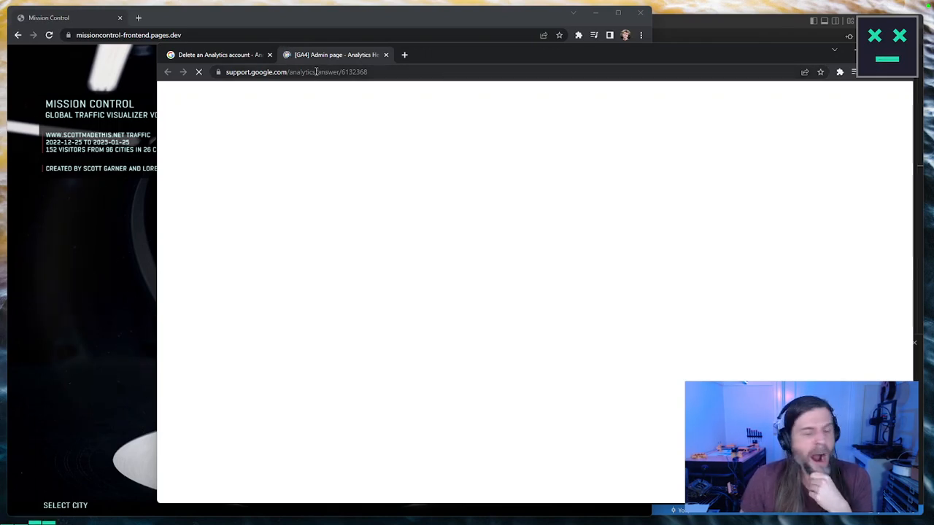
left_click(319, 73)
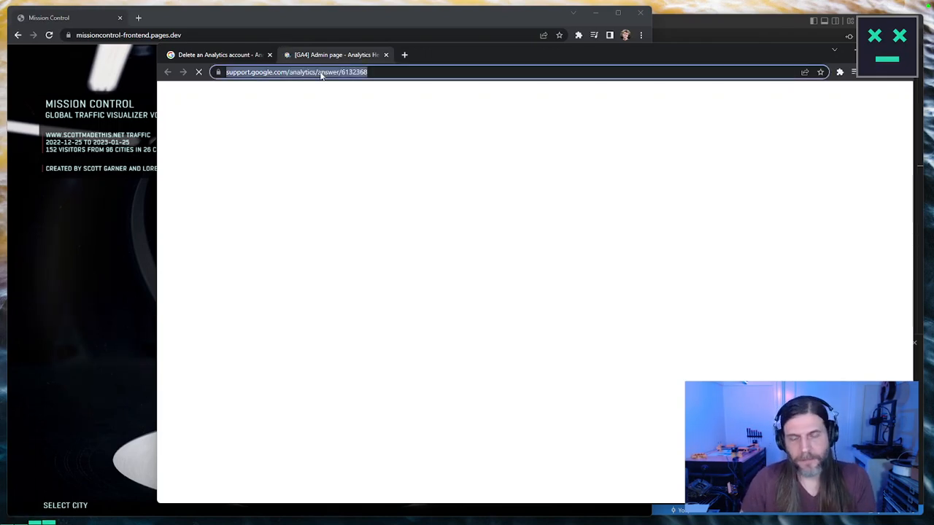
key("Return")
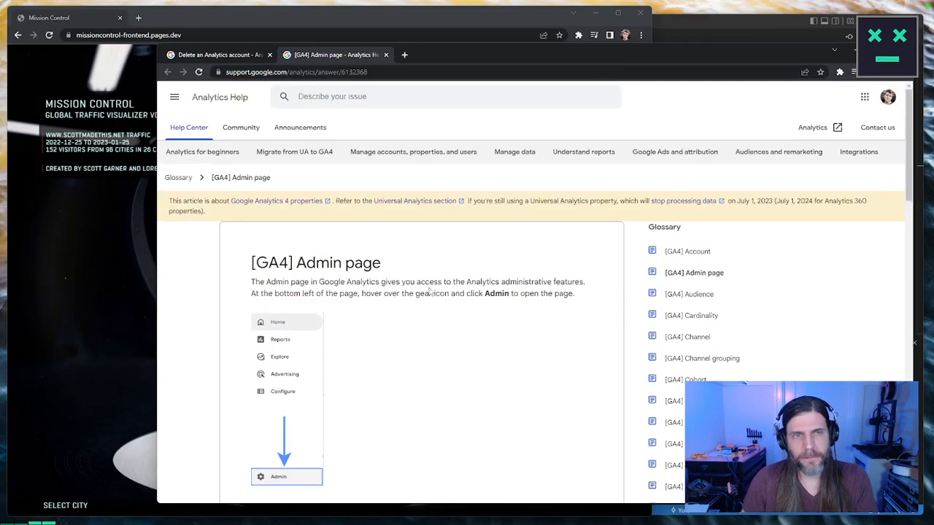
scroll(429, 291, "down", 4)
scroll(430, 292, "up", 3)
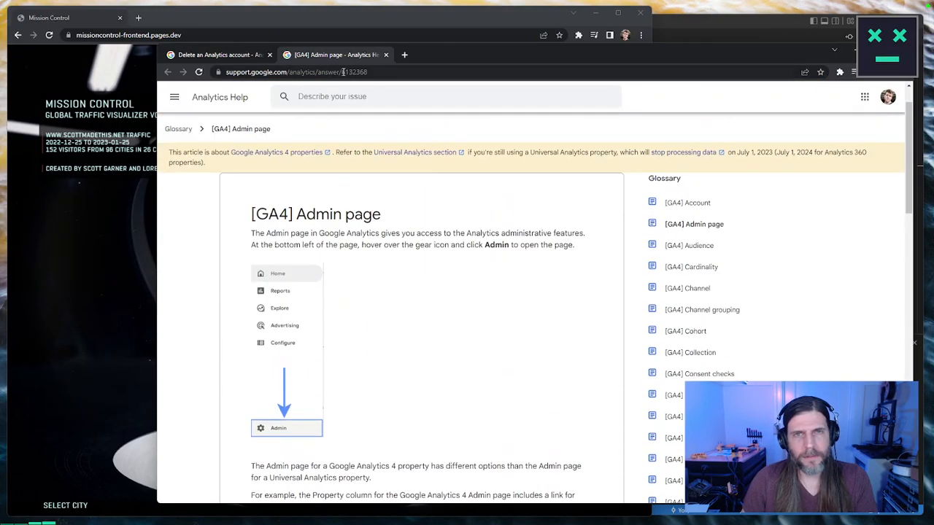
Step: Find Google Analytics with a web search for "google analytics" and open its Admin page
left_click(342, 72)
type("google an")
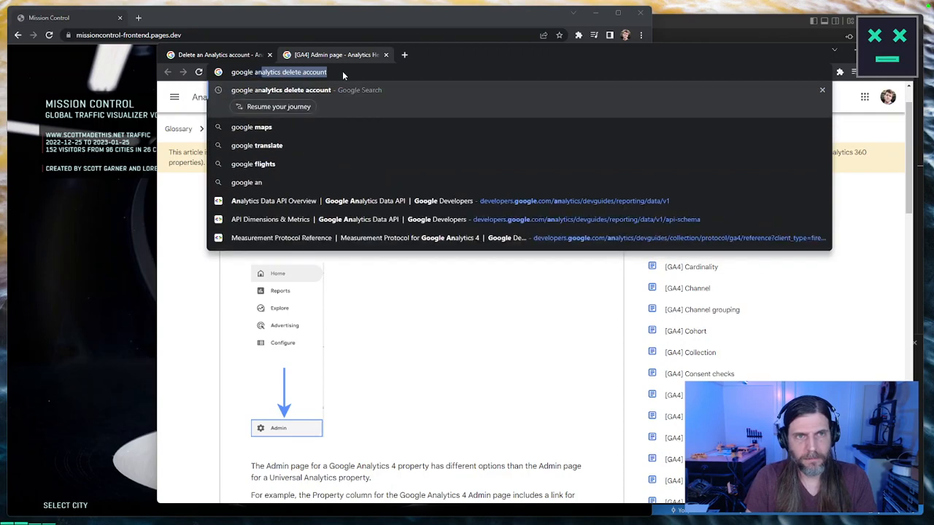
type("alytics")
key("Return")
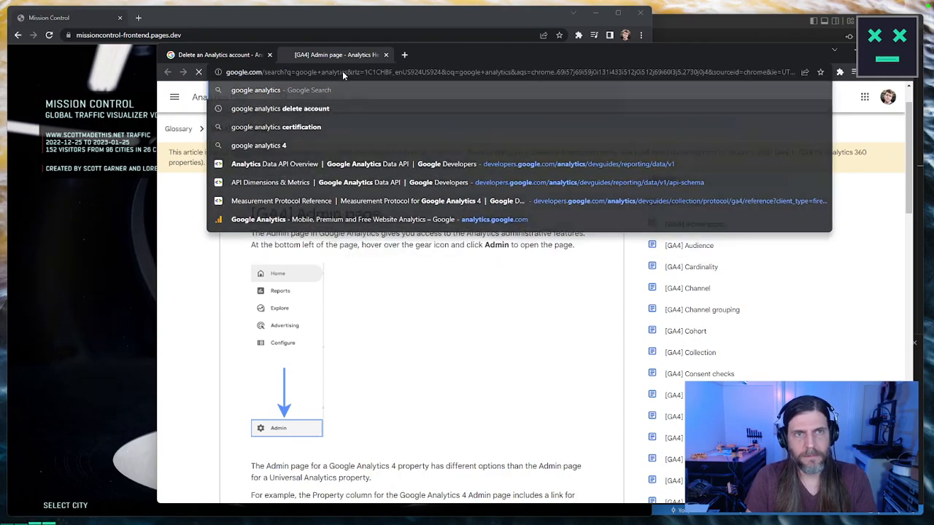
left_click(296, 167)
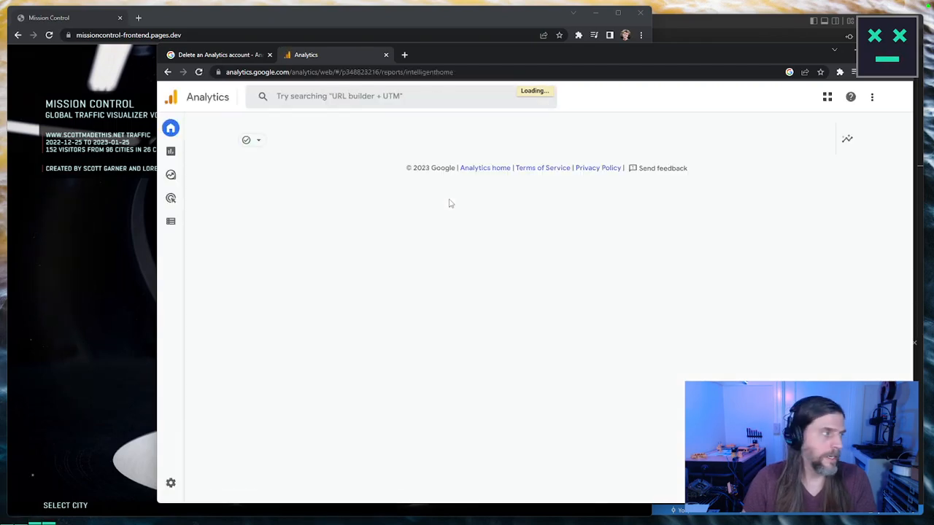
left_click(172, 484)
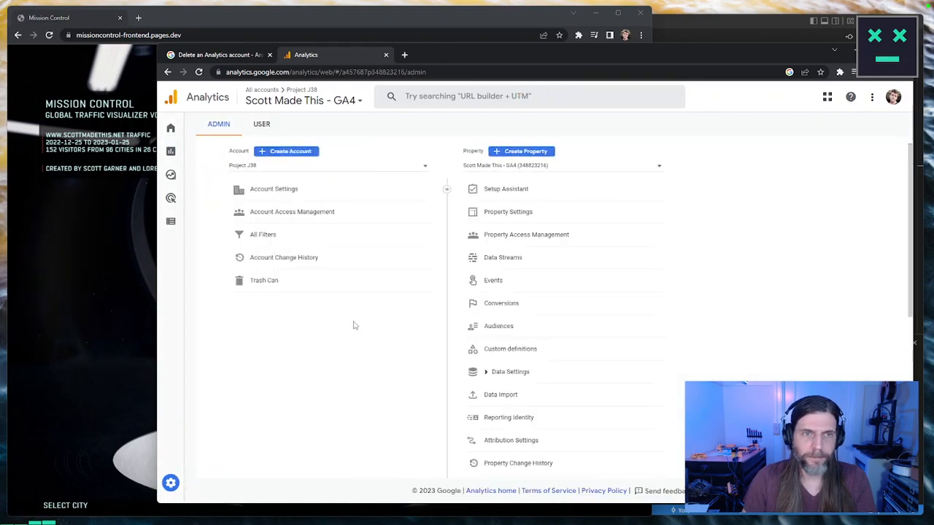
Step: Look into the account's Trash Can and compare it with the help article's deletion instructions
left_click(264, 281)
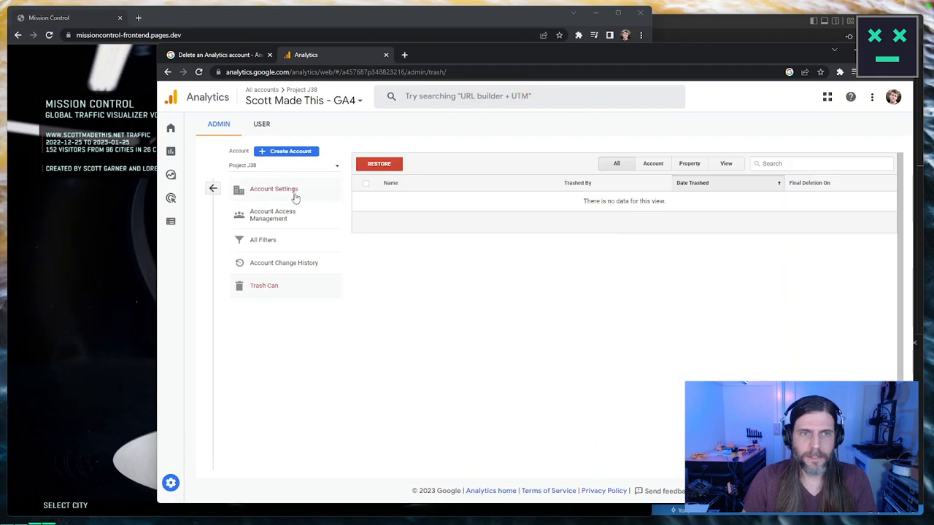
left_click(242, 61)
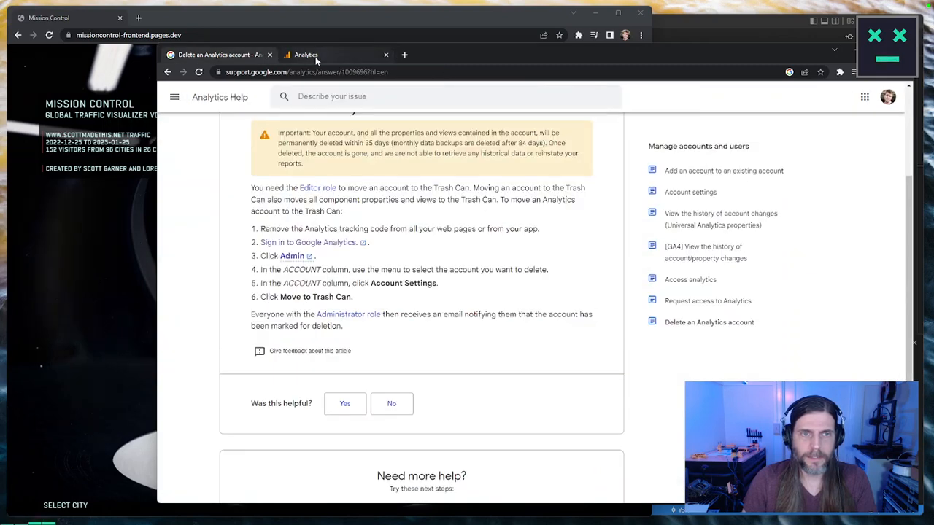
mouse_move(316, 61)
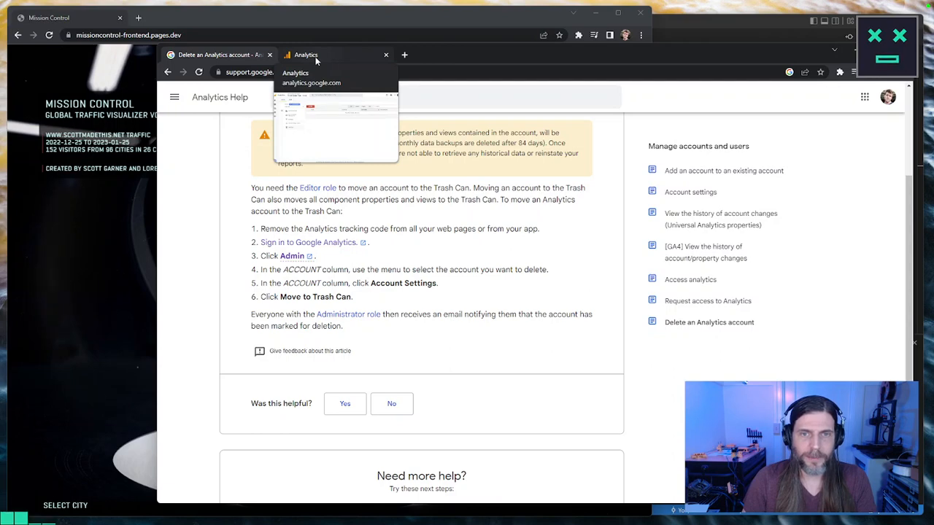
left_click(316, 58)
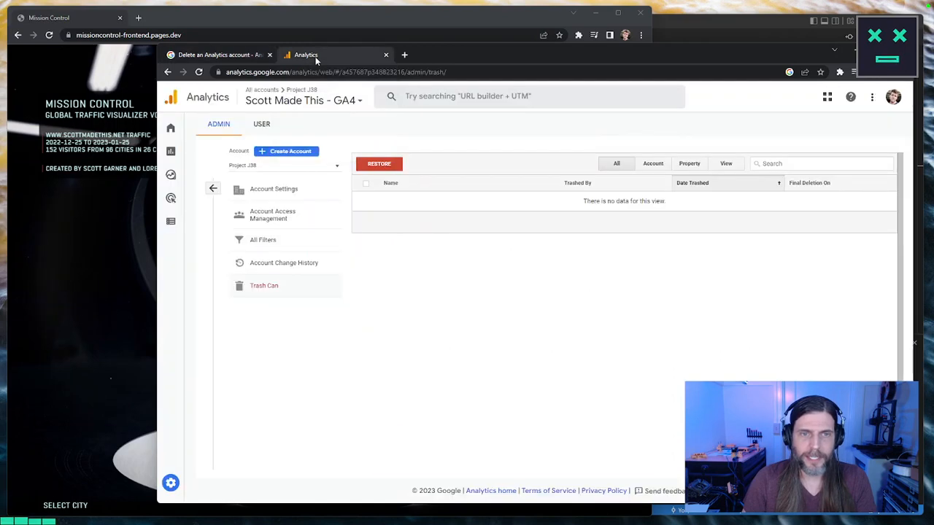
Step: Choose the Project J38 account and review its Account Settings
left_click(305, 167)
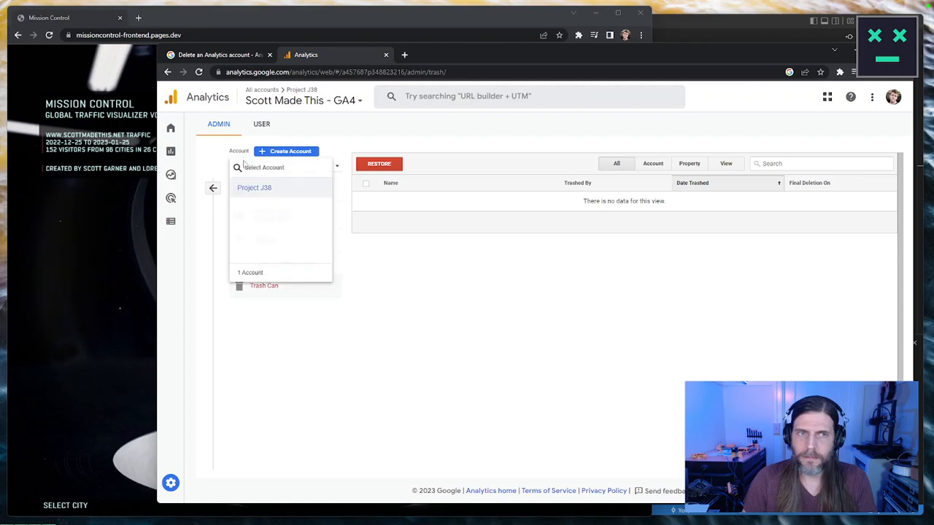
left_click(267, 187)
left_click(244, 168)
left_click(250, 186)
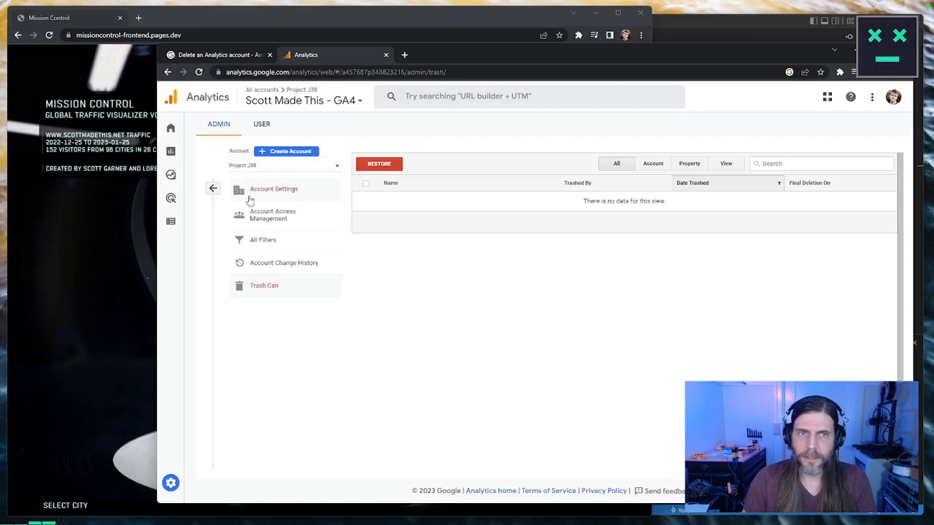
left_click(249, 198)
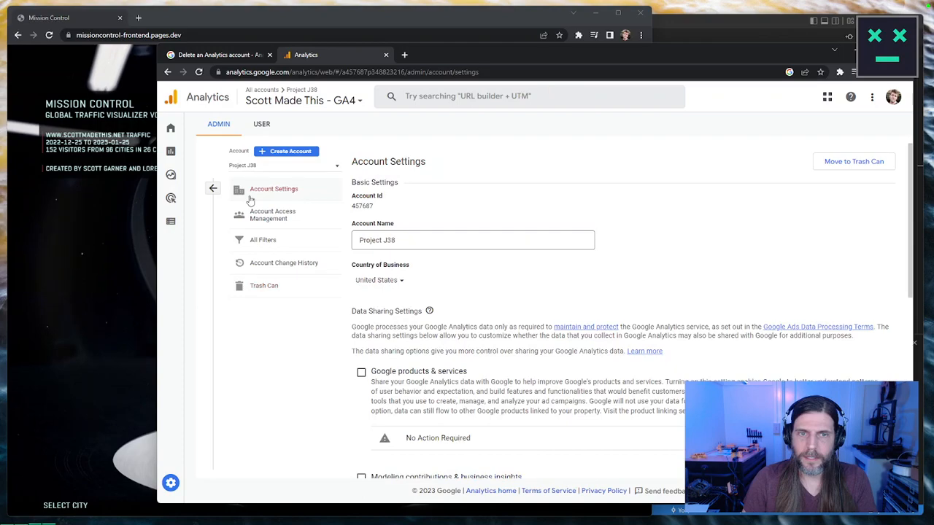
scroll(448, 293, "down", 10)
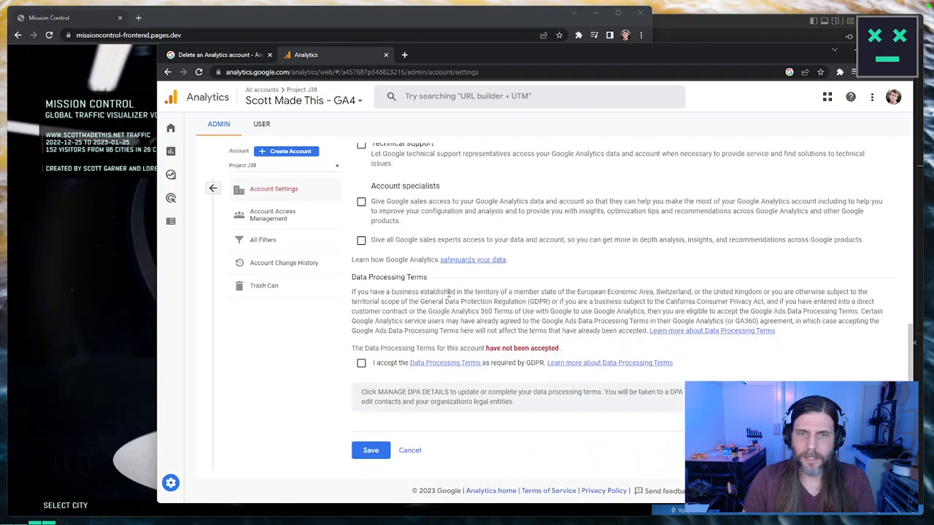
scroll(448, 293, "up", 10)
Step: Recheck the deletion instructions and move the Project J38 account to the Trash Can
left_click(219, 55)
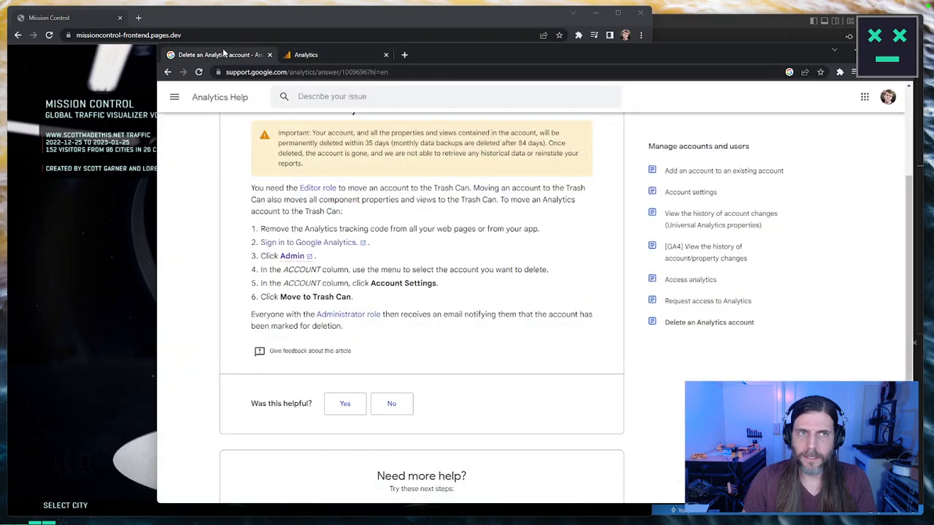
left_click(319, 56)
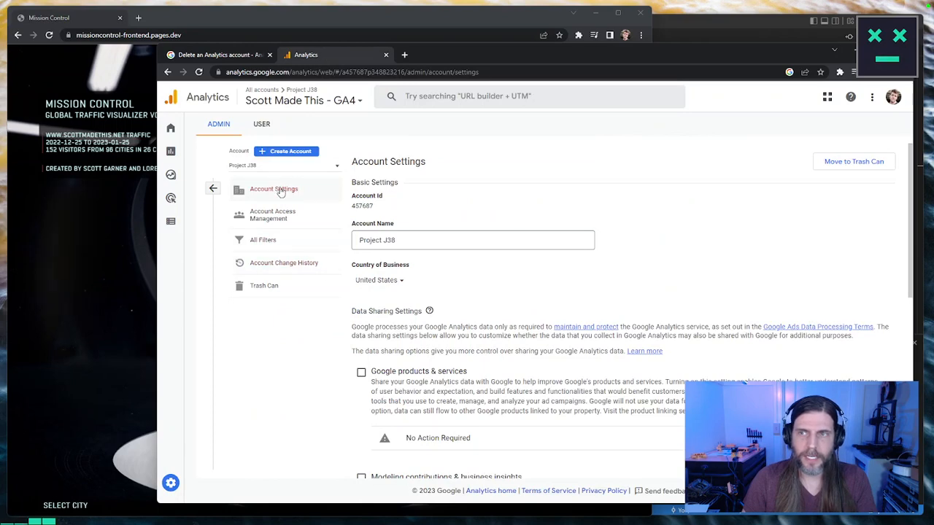
left_click(844, 164)
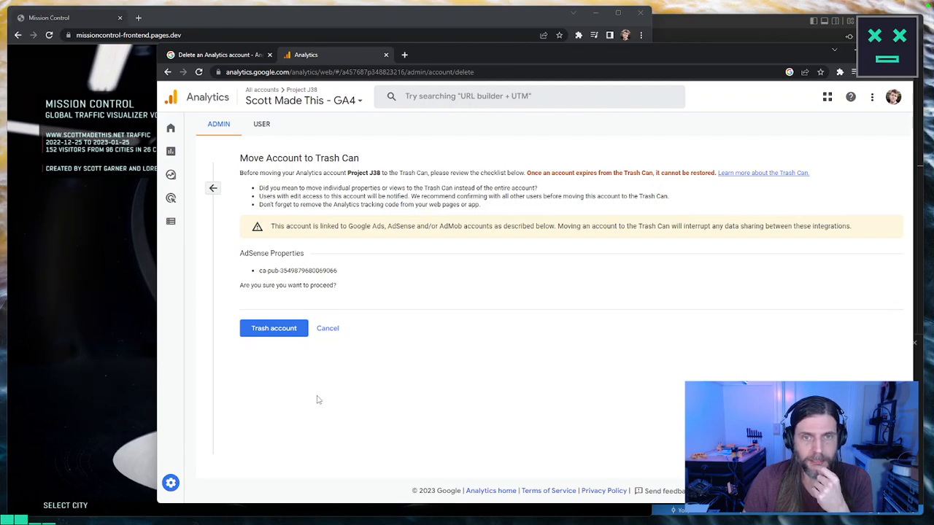
left_click(275, 329)
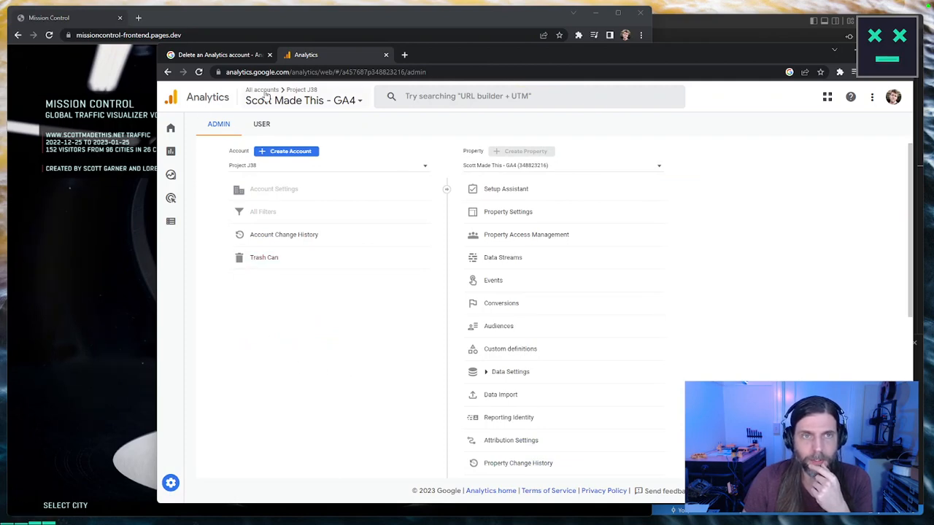
Step: Check the accounts list, the Trash Can and the user settings after trashing the account
left_click(267, 98)
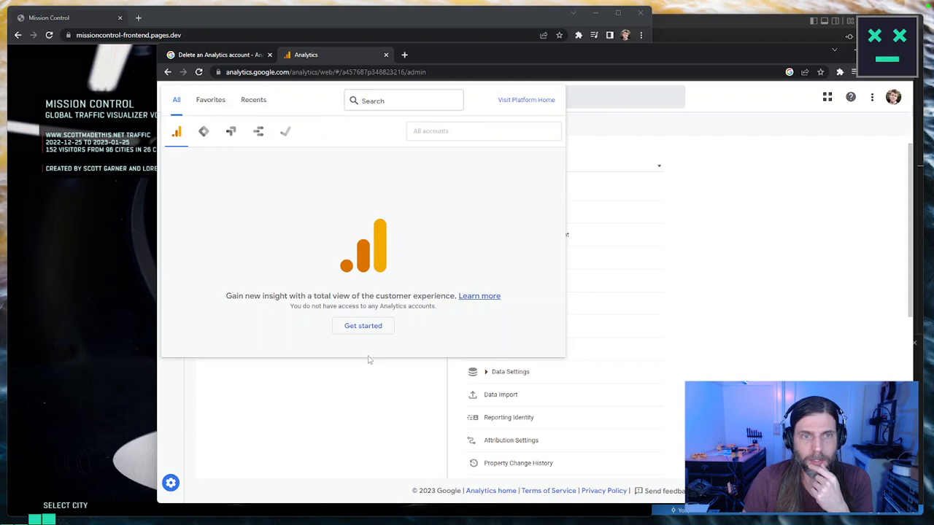
left_click(387, 373)
left_click(214, 134)
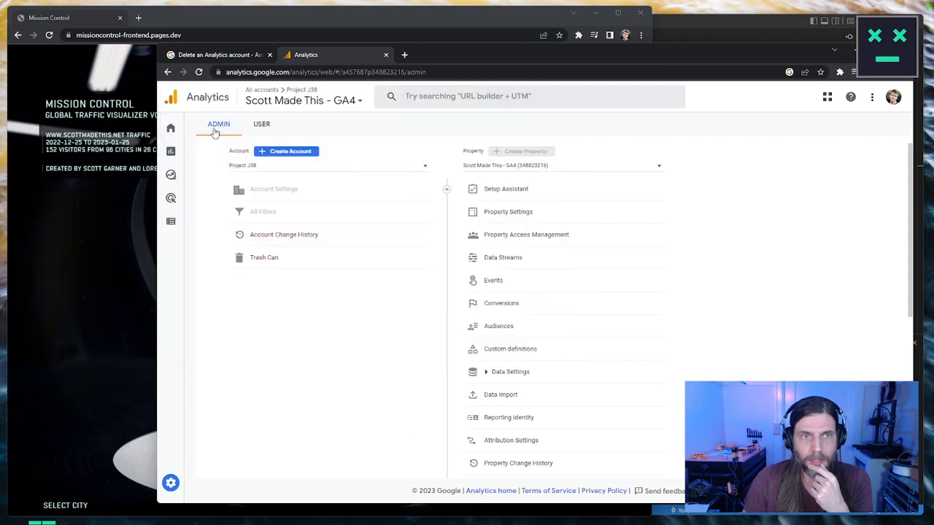
left_click(274, 261)
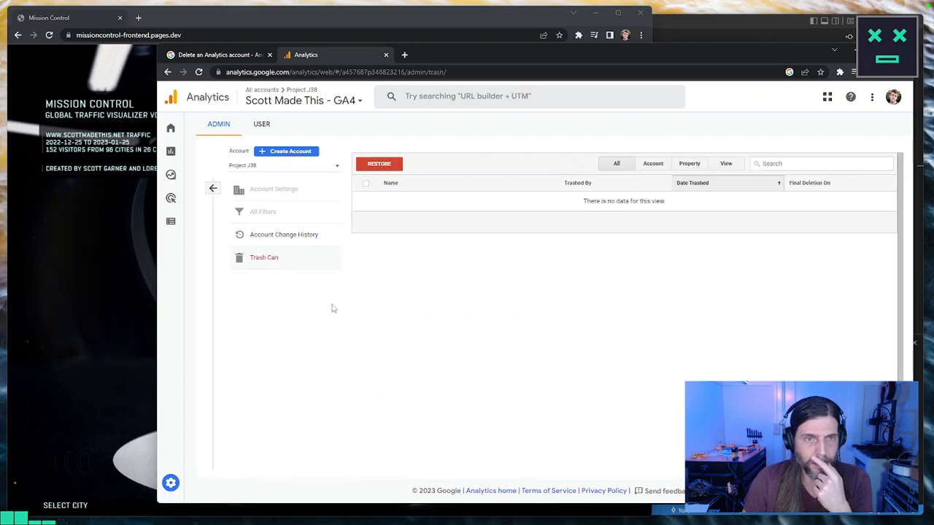
left_click(264, 125)
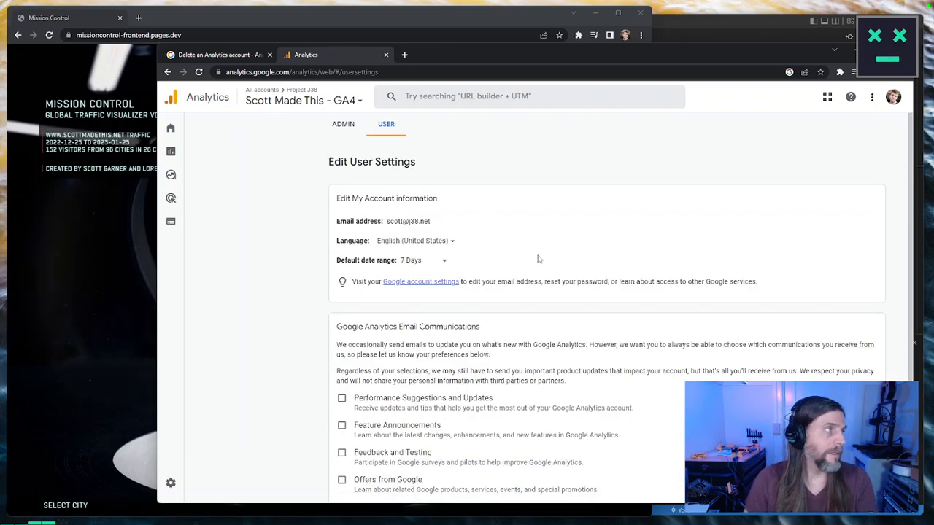
Step: Load cloudflare.com in the Analytics tab and move that browser window out of the visible screen area
left_click(421, 73)
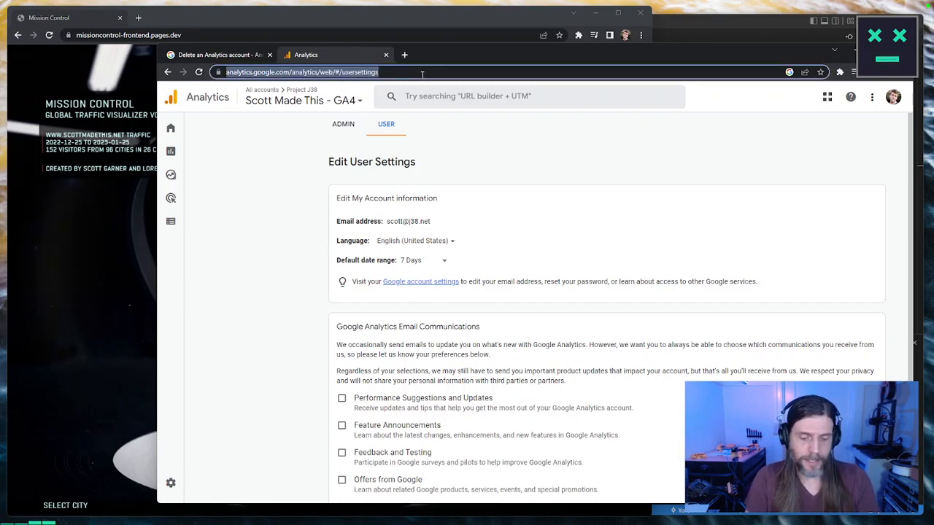
type("cloud")
key("Return")
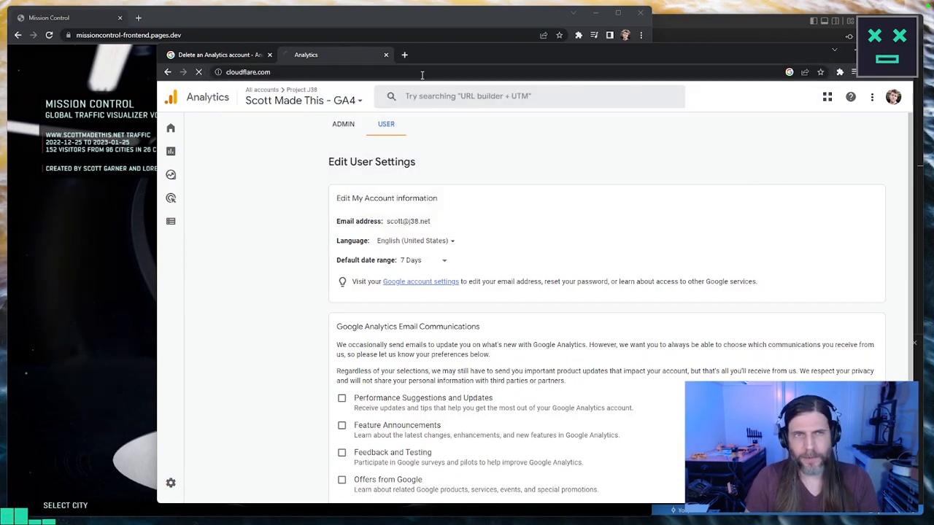
left_click(751, 115)
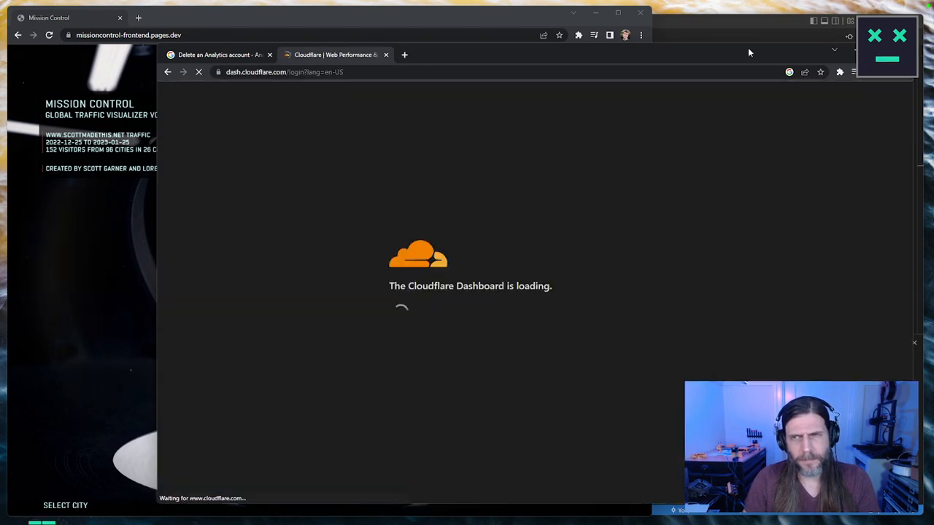
left_click_drag(748, 52, 0, 52)
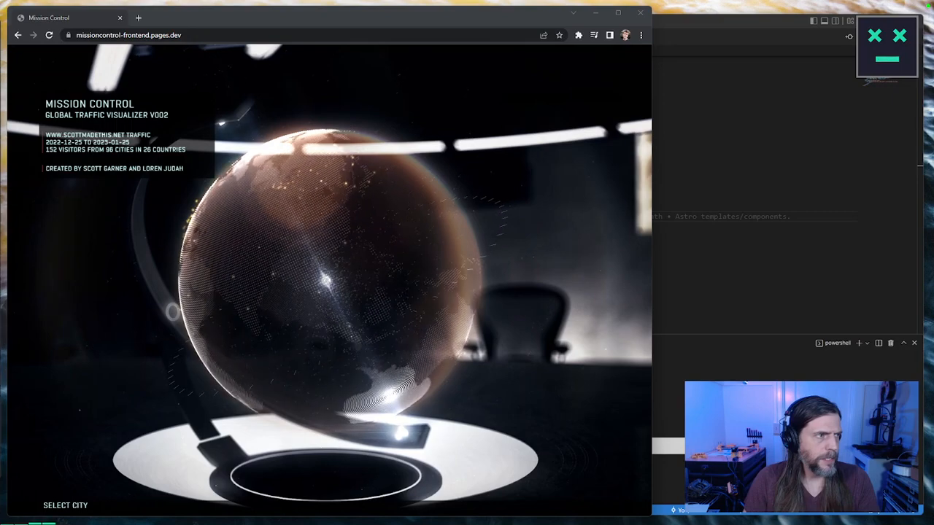
Step: Bring the Cloudflare window back into view and display the DNS records of j38.net
left_click_drag(0, 55, 466, 25)
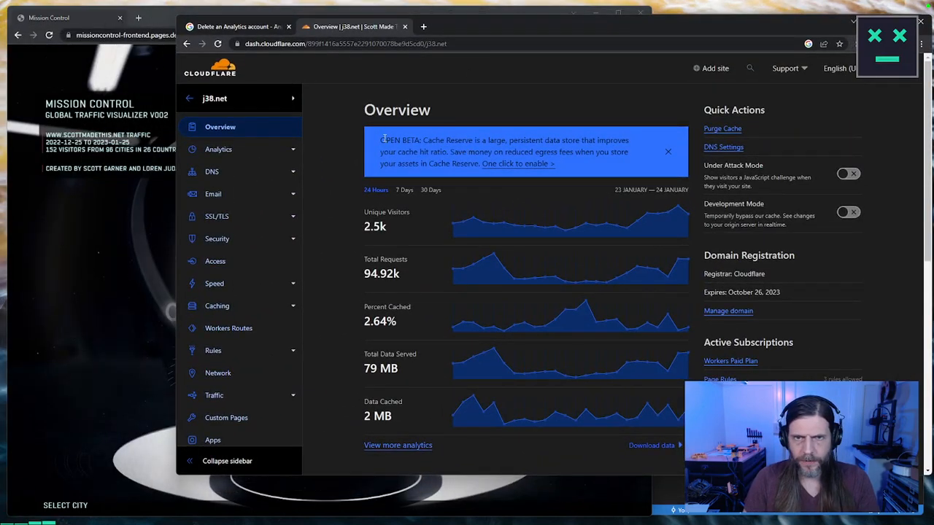
left_click(668, 152)
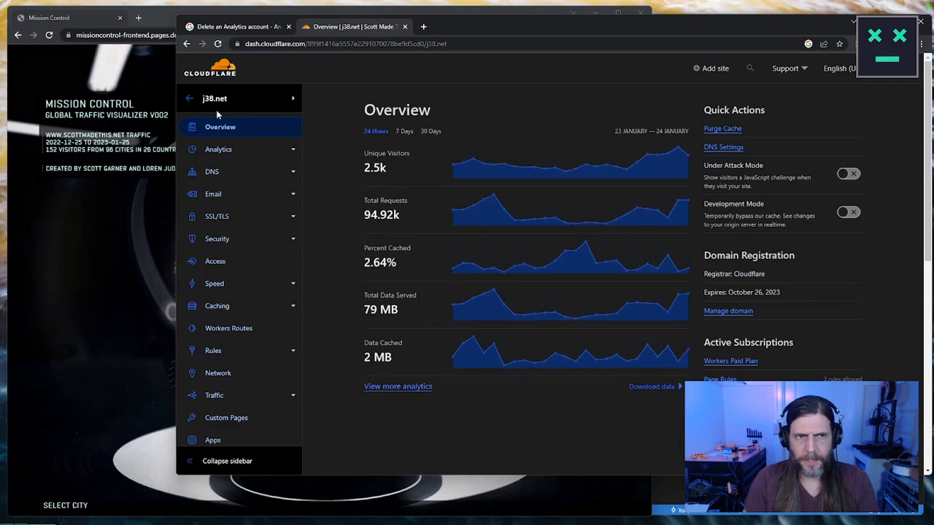
left_click(212, 173)
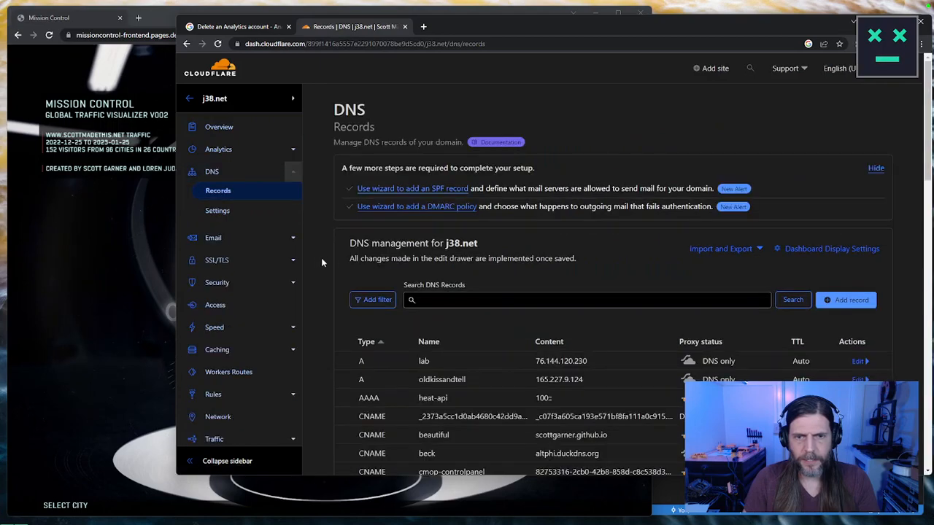
Step: Delete the missioncontrol CNAME record that points to missioncontrollive.netlify.app and look over the other DNS records
scroll(323, 261, "down", 6)
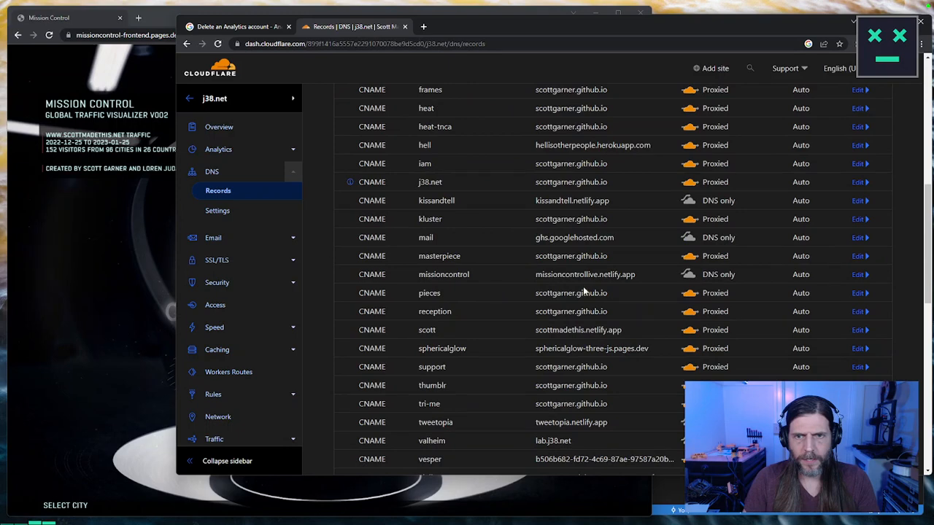
left_click(859, 275)
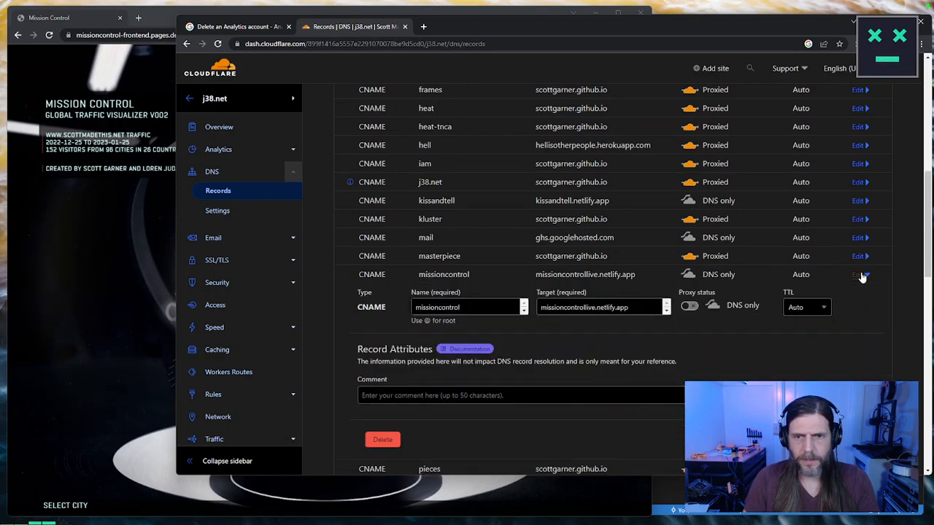
left_click(383, 438)
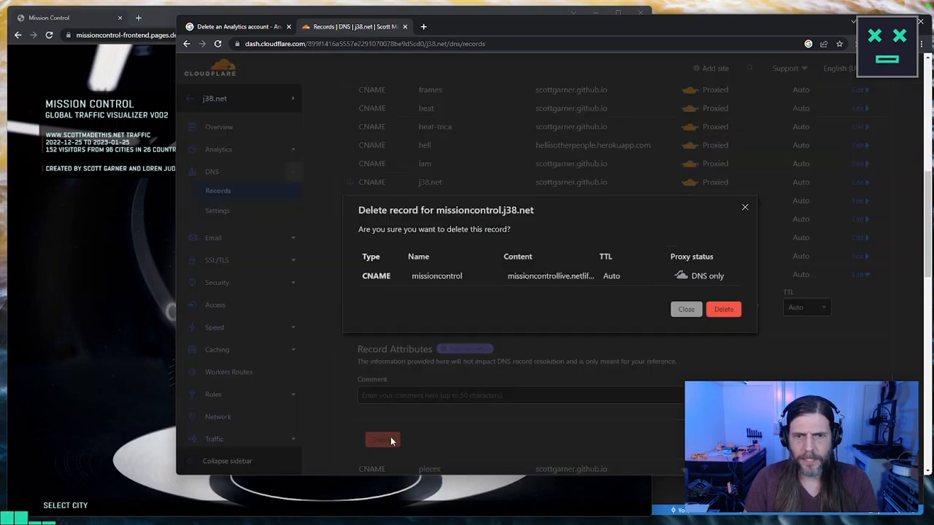
left_click(723, 310)
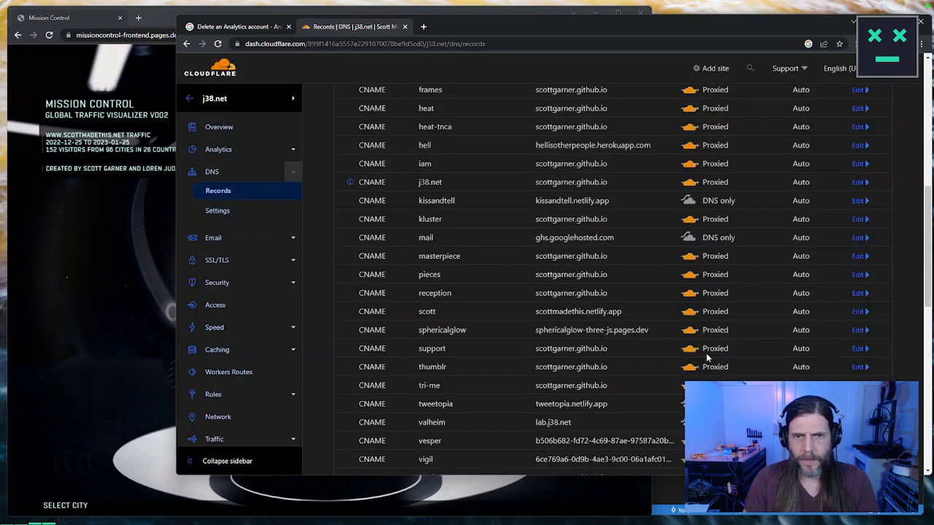
scroll(708, 352, "down", 4)
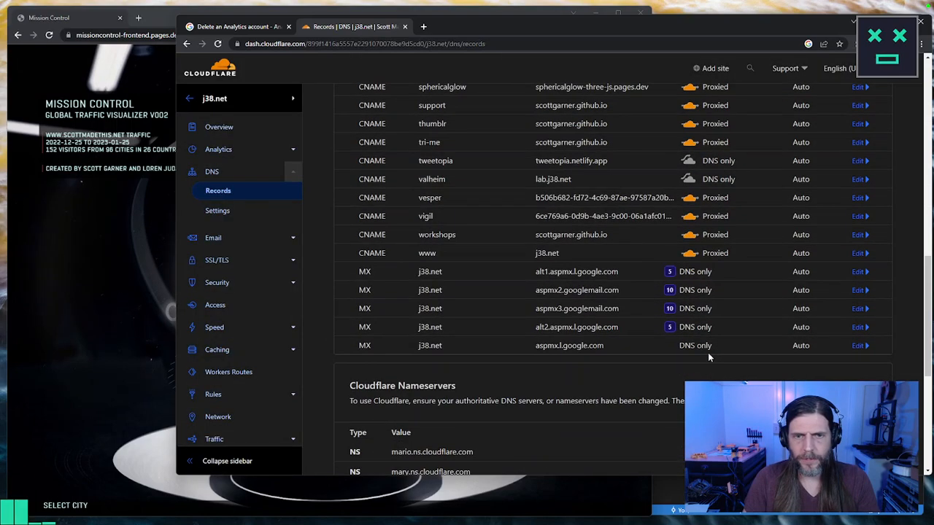
scroll(707, 353, "up", 1)
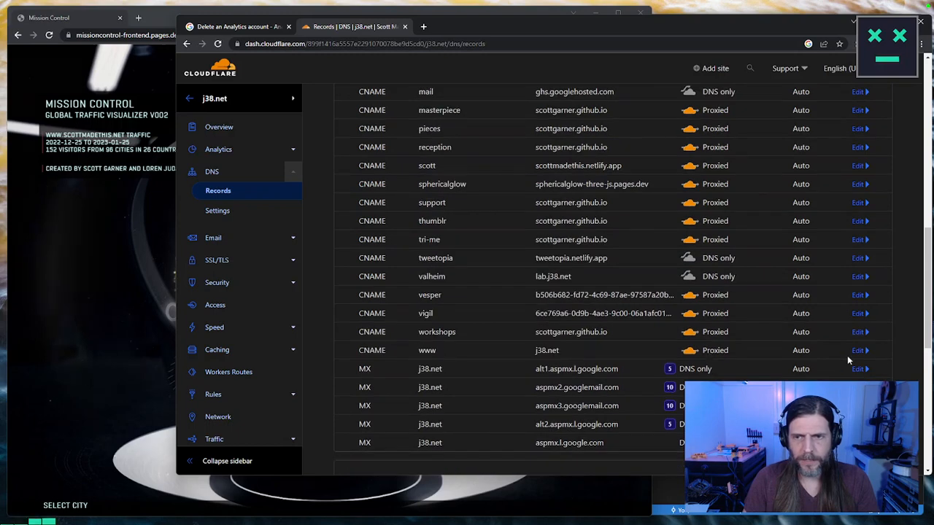
left_click_drag(926, 341, 926, 310)
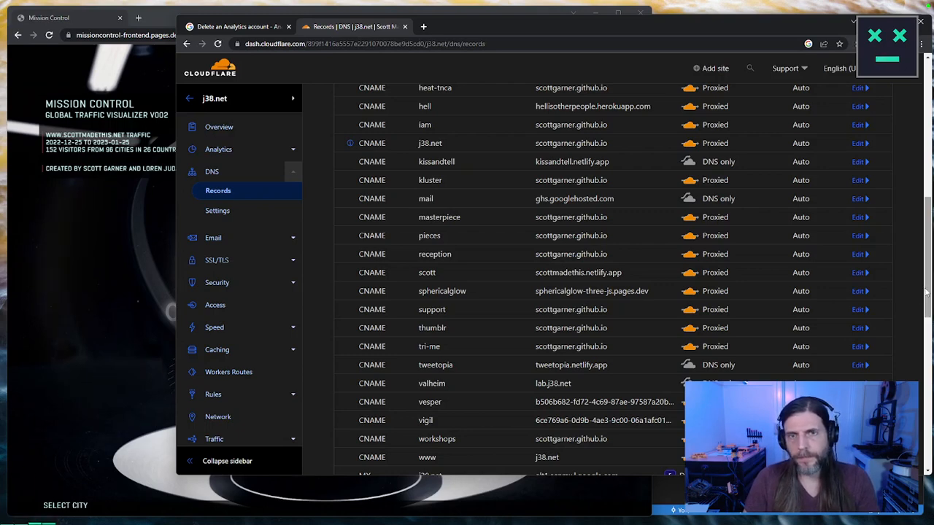
left_click_drag(926, 292, 930, 269)
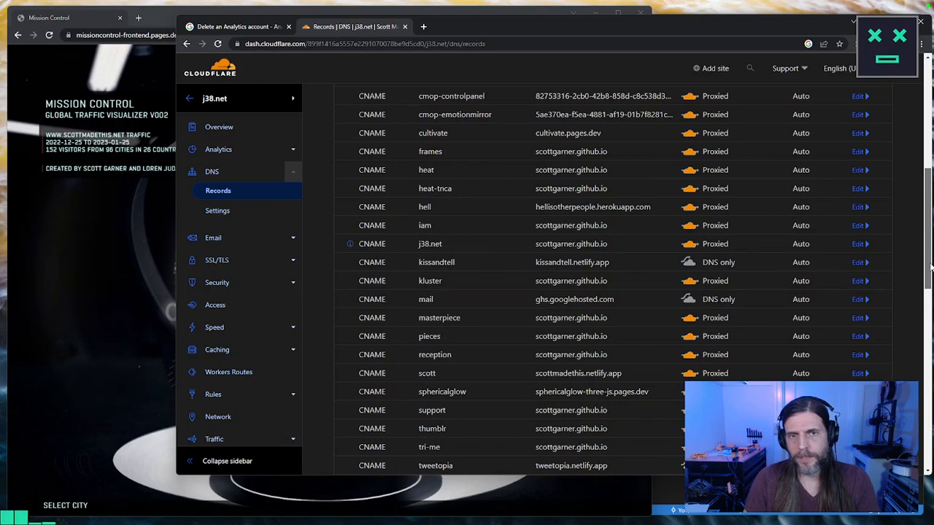
left_click_drag(930, 268, 929, 154)
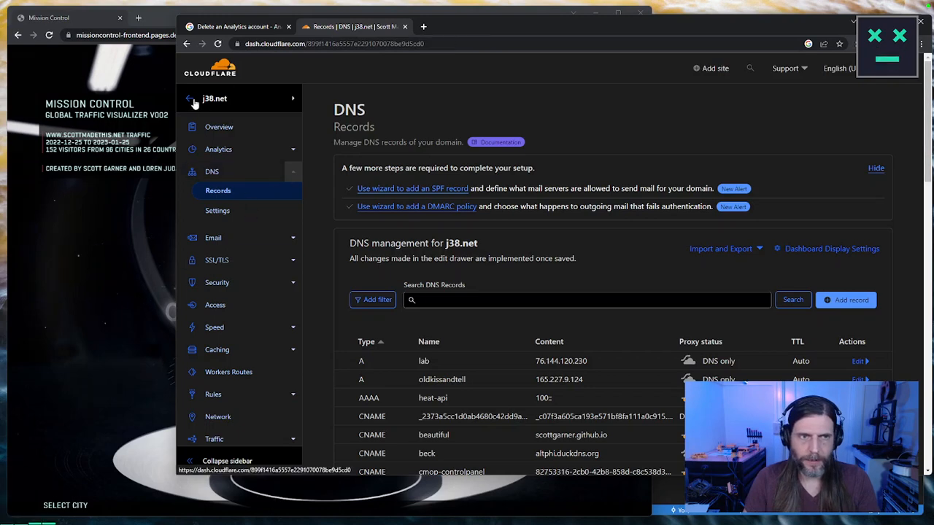
Step: Return to the account level and open the missioncontrol project in Cloudflare Pages
left_click(189, 98)
left_click(212, 197)
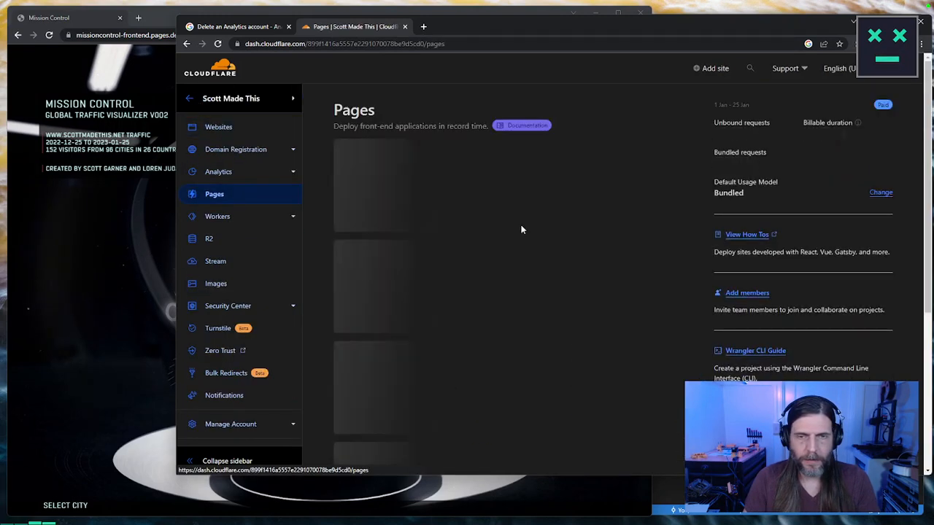
scroll(481, 263, "down", 2)
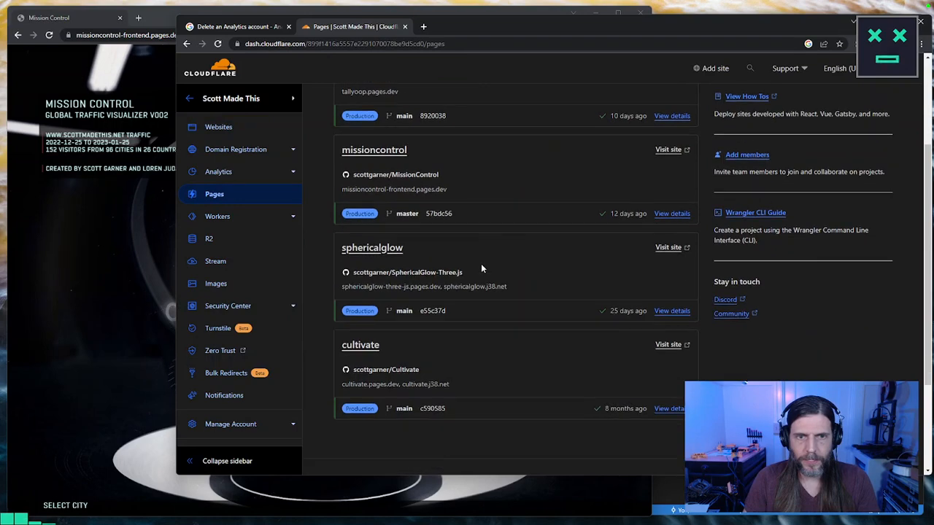
scroll(480, 264, "up", 2)
scroll(481, 264, "down", 1)
scroll(481, 268, "down", 1)
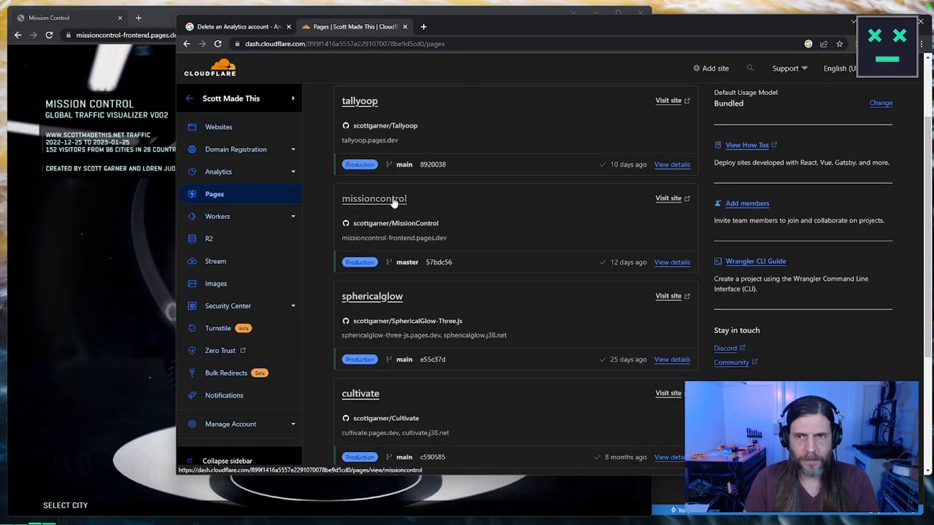
left_click(374, 199)
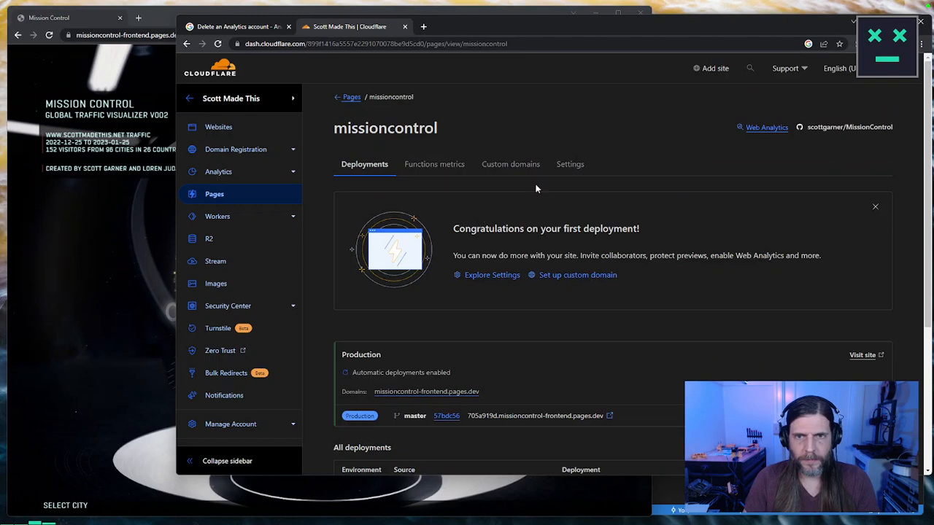
Step: Add missioncontrol.j38.net as a custom domain of the missioncontrol project and activate its new DNS record
left_click(511, 164)
left_click(522, 325)
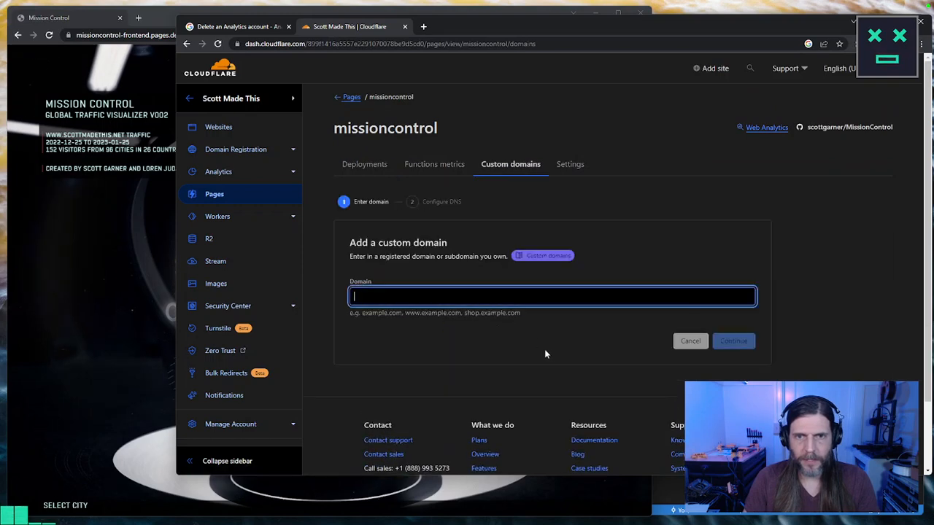
type("missionco")
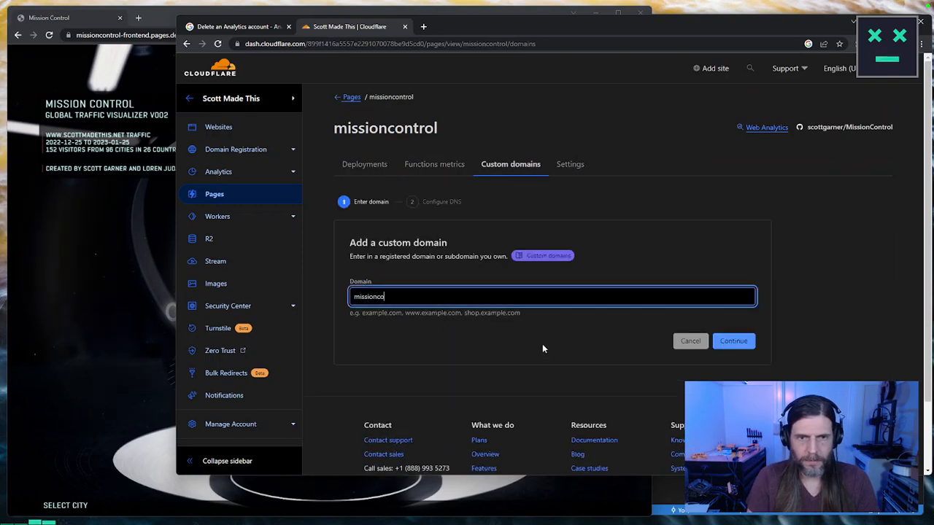
type("ntrol.j38.net")
key("ctrl+a")
left_click(727, 342)
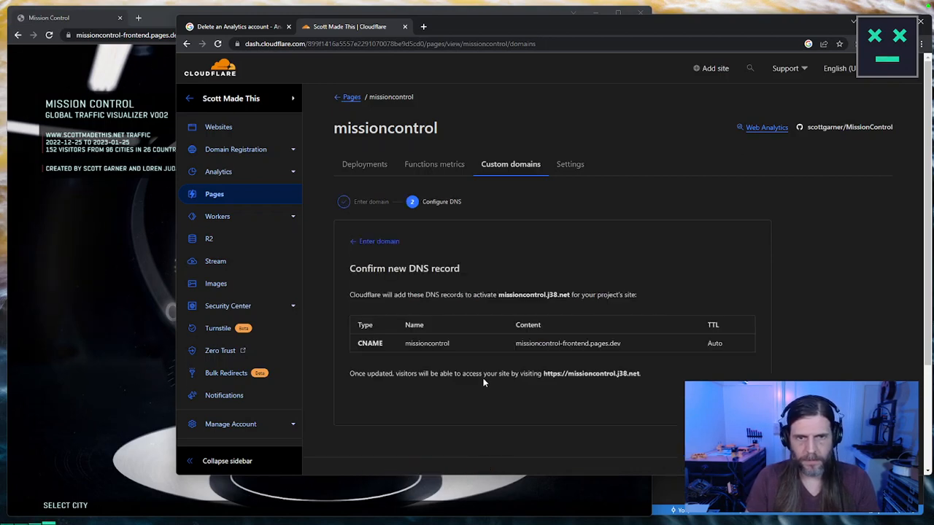
left_click(718, 401)
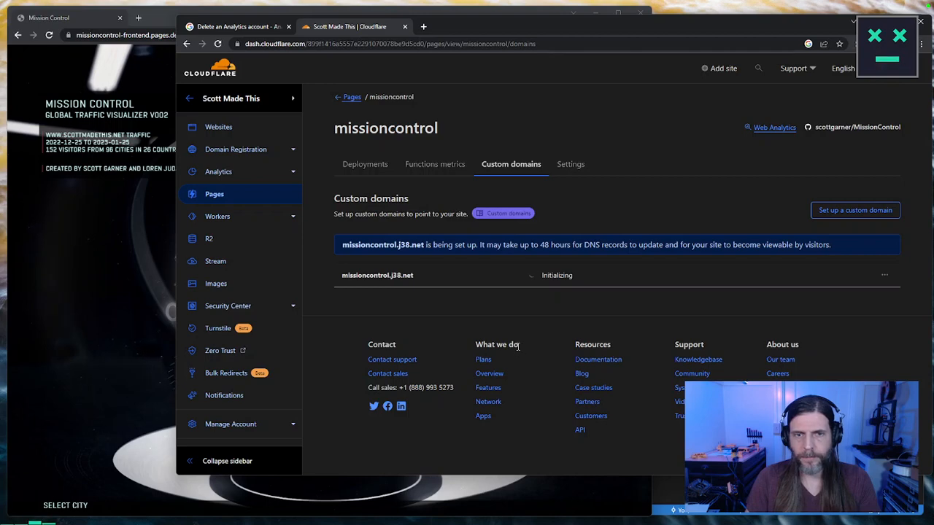
Step: Load netlify.com in a new tab and go back to the missioncontrol custom domains page
key("ctrl+t")
type("netlify.com")
key("Return")
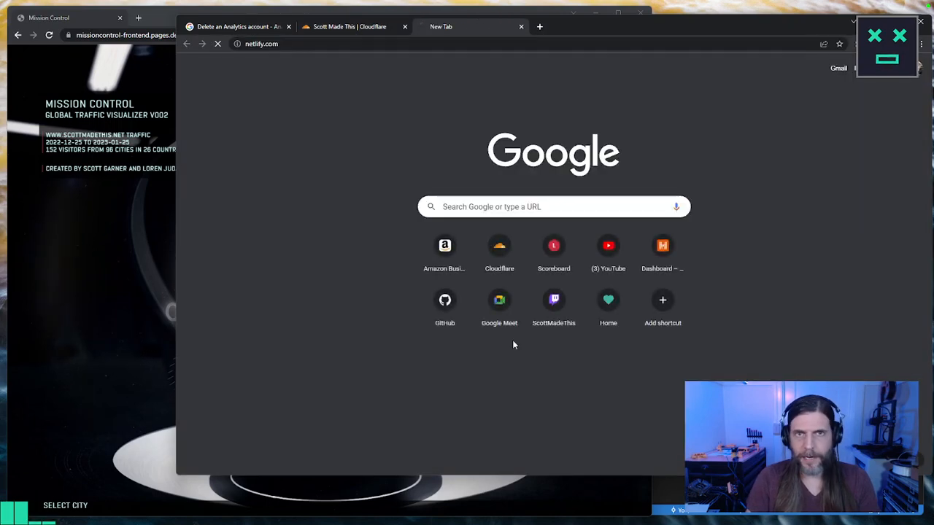
left_click(387, 27)
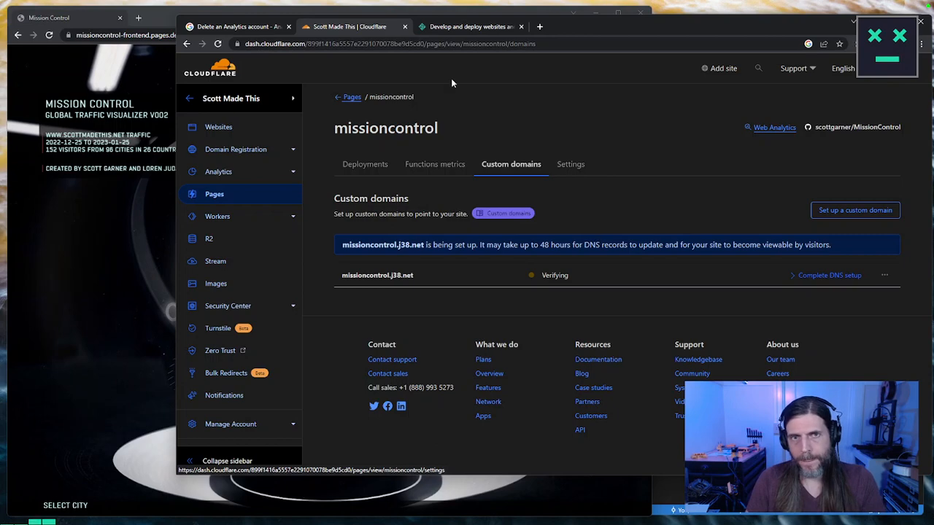
Step: Make the browser window taller, then switch to the Netlify tab and move the window out of the visible screen area
left_click_drag(653, 27, 654, 18)
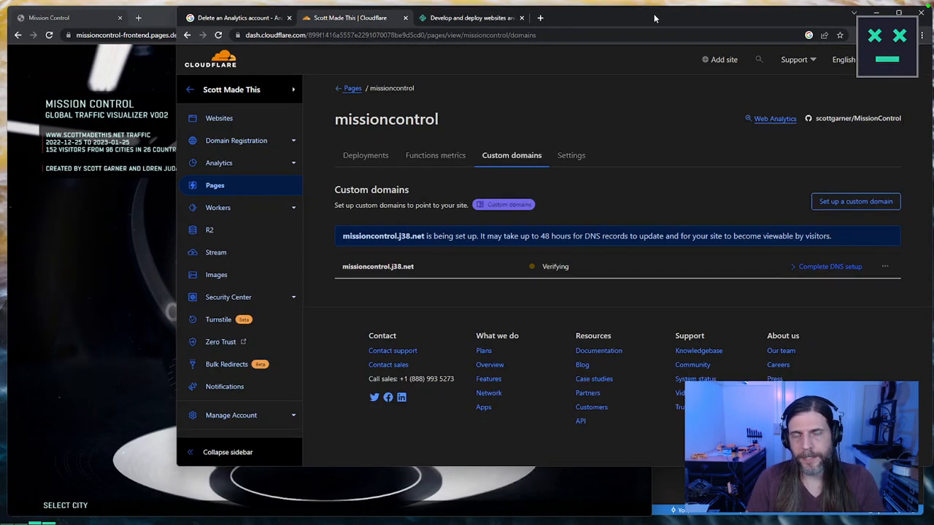
left_click_drag(913, 465, 913, 518)
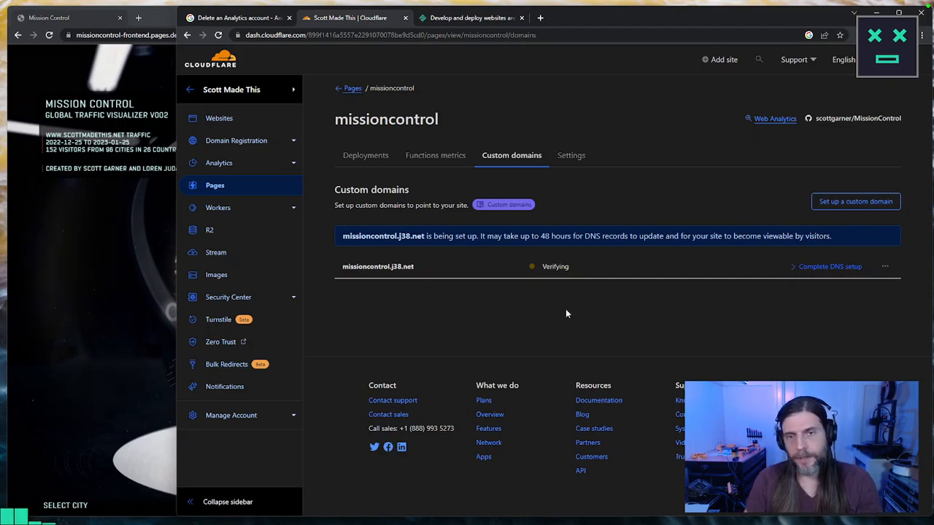
left_click(474, 22)
left_click(772, 81)
left_click_drag(669, 18, 0, 39)
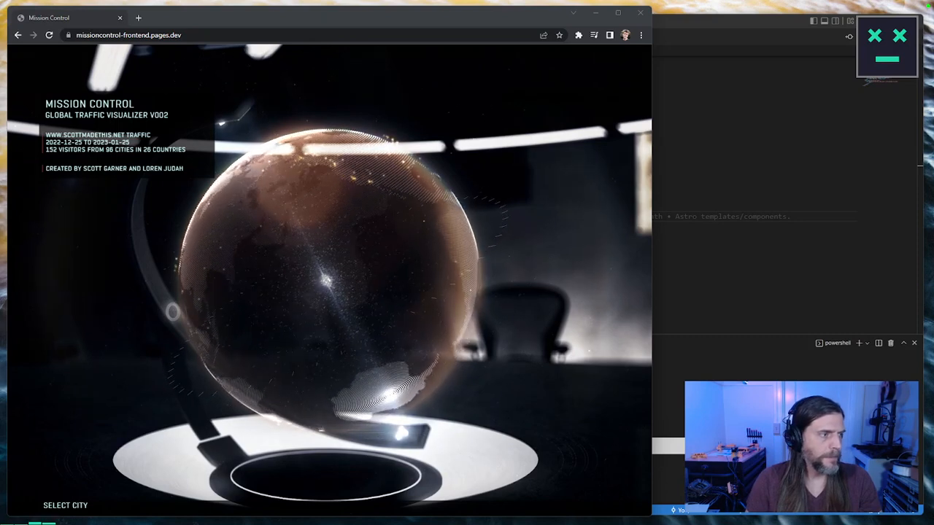
Step: Reload the Mission Control site and load it from missioncontrol.j38.net
left_click(50, 35)
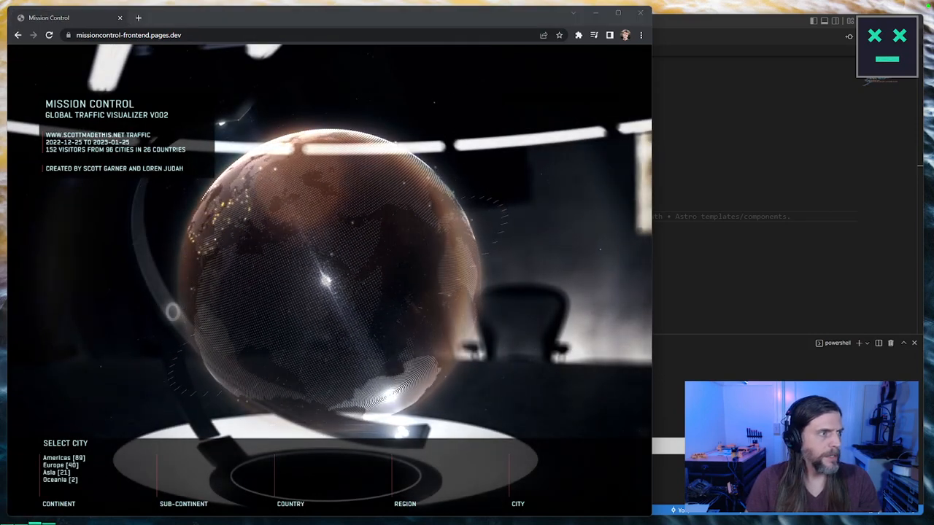
left_click(164, 40)
type("missioncontrol.j38.net")
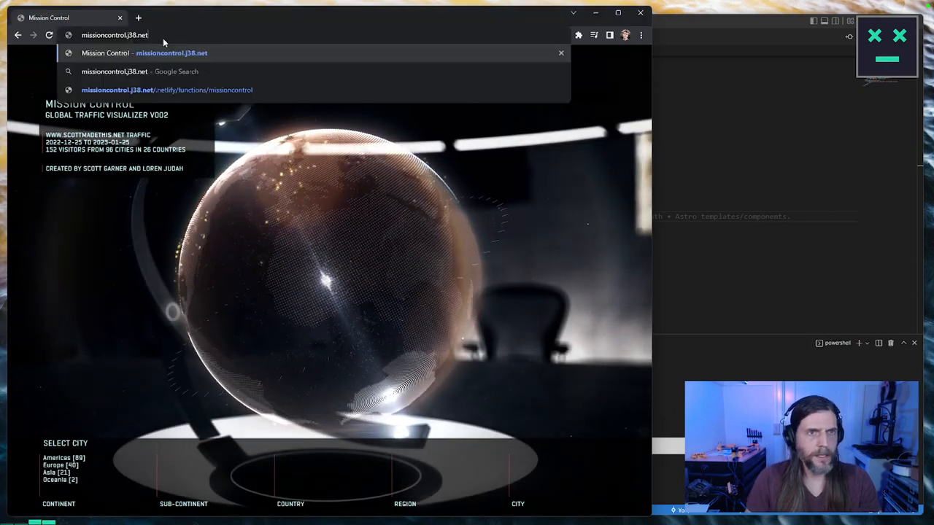
key("Return")
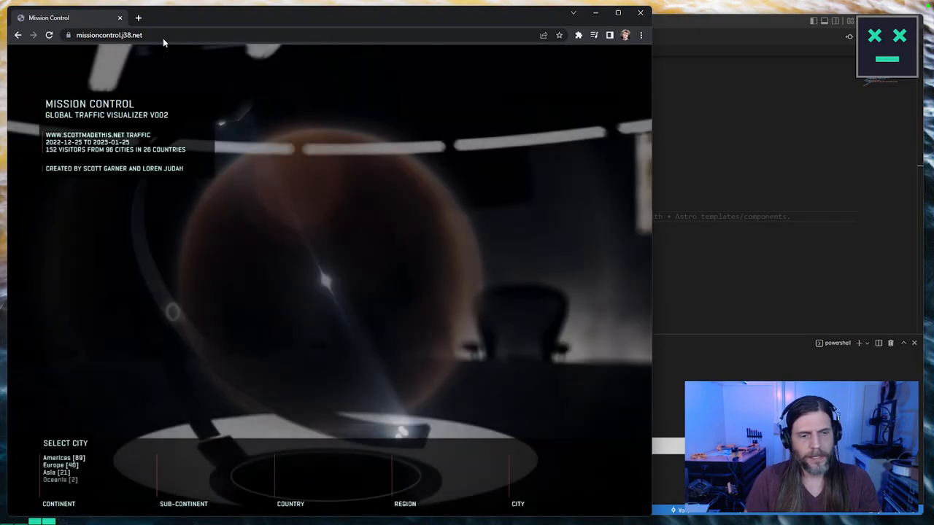
Step: Inspect the Mission Control page with the developer tools, widening the window and tools area to read the console messages
right_click(274, 242)
left_click(335, 309)
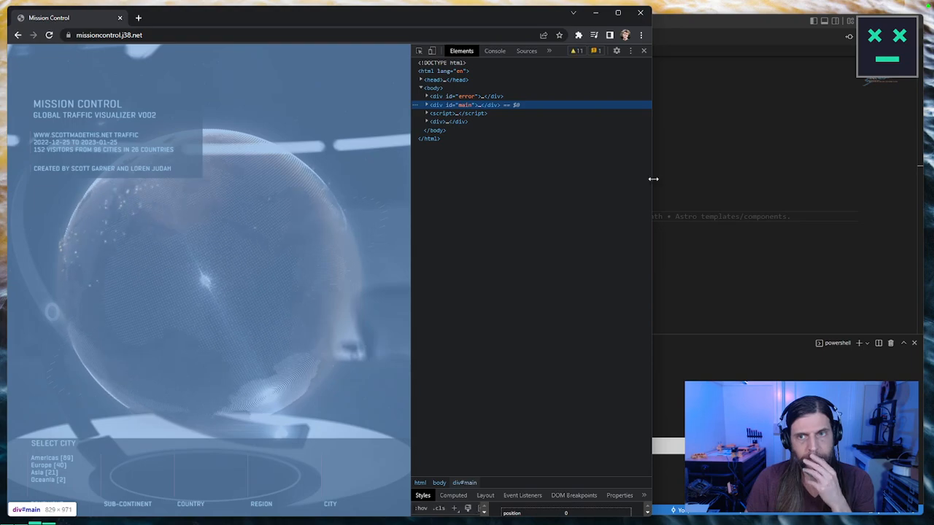
left_click_drag(652, 180, 807, 176)
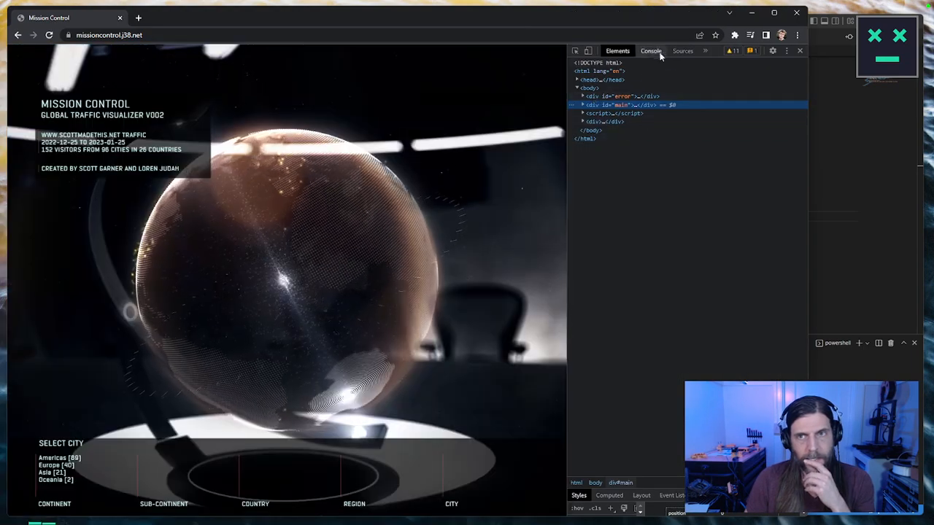
left_click(651, 51)
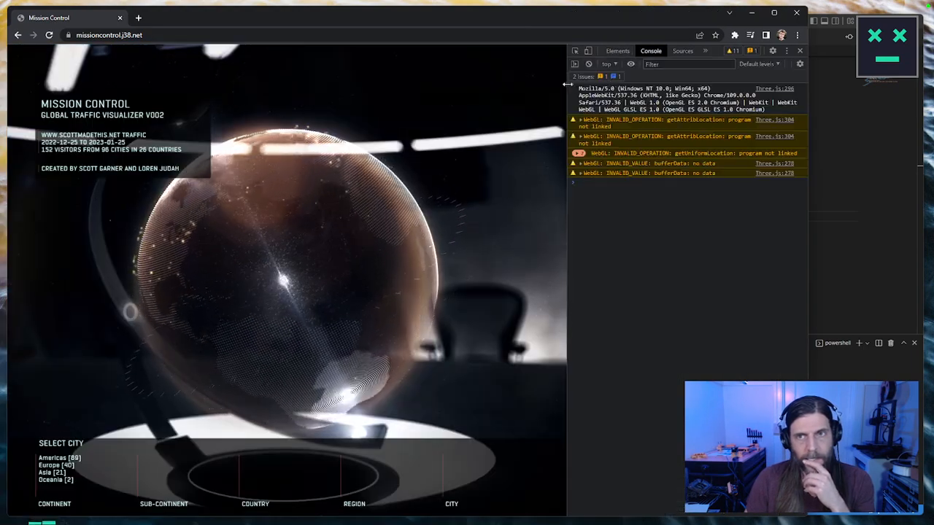
left_click_drag(568, 88, 457, 83)
Step: Reload missioncontrol.j38.net with network requests displayed and widen the developer tools to examine the request list
left_click(642, 51)
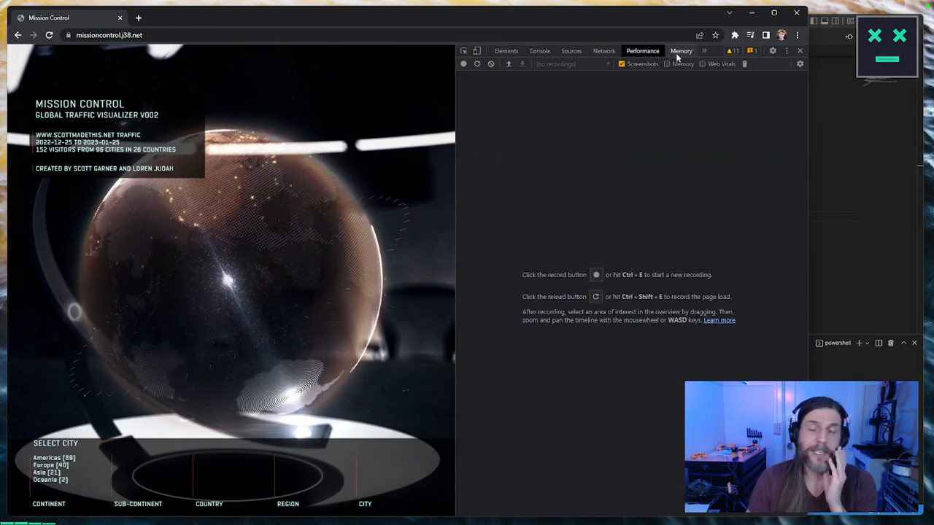
left_click(680, 51)
left_click(643, 51)
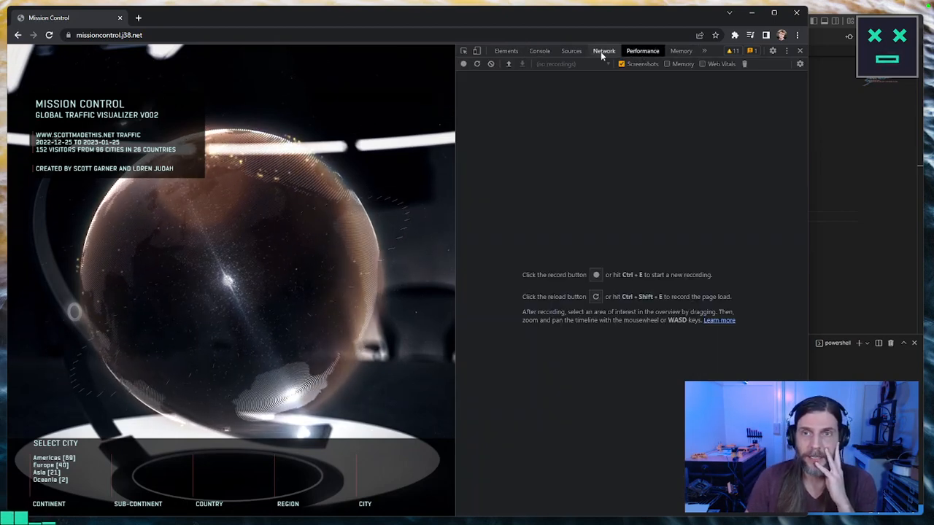
left_click(603, 51)
left_click(49, 36)
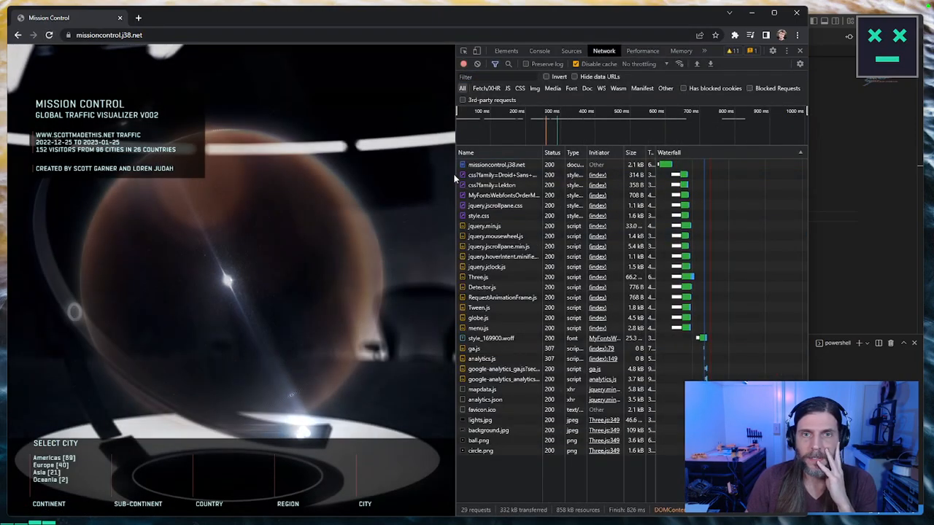
left_click_drag(456, 174, 377, 177)
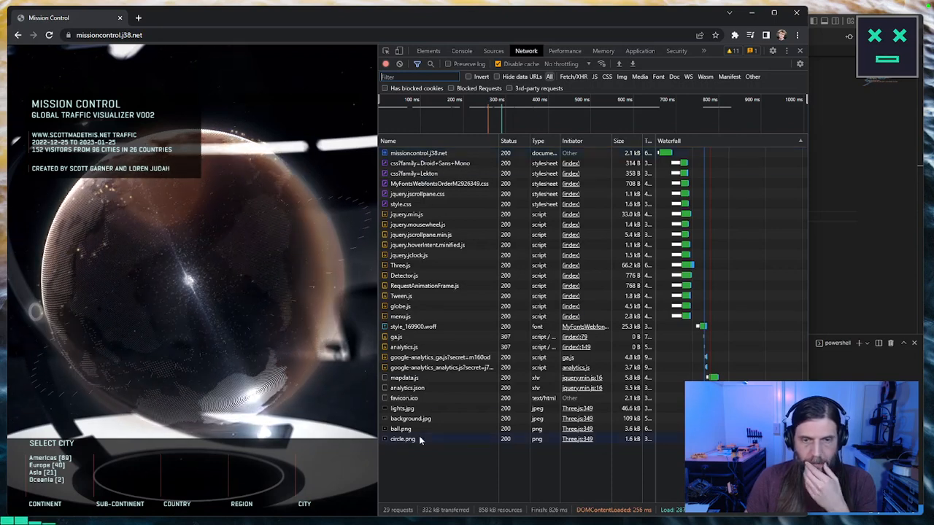
Step: Examine the analytics.json request's headers, including its URL and authority, and enlarge the page area beside the developer tools
left_click(409, 388)
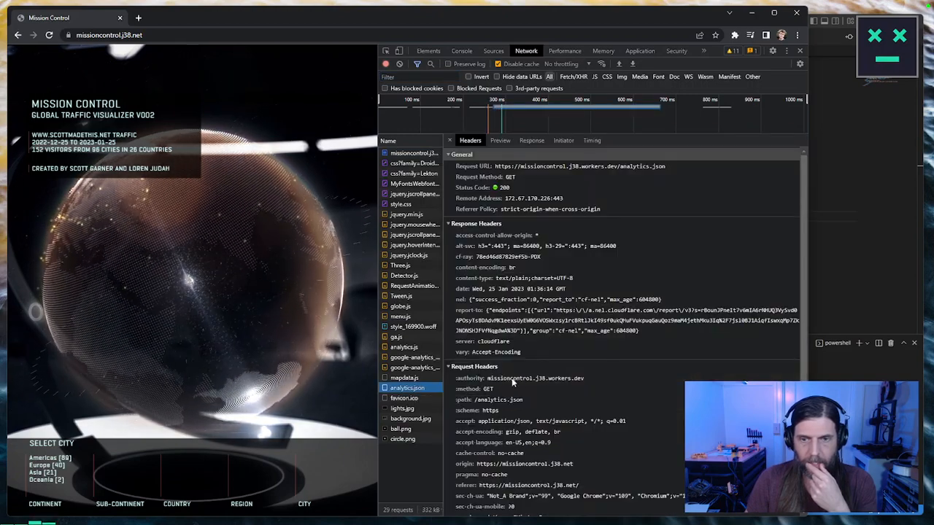
left_click(603, 379)
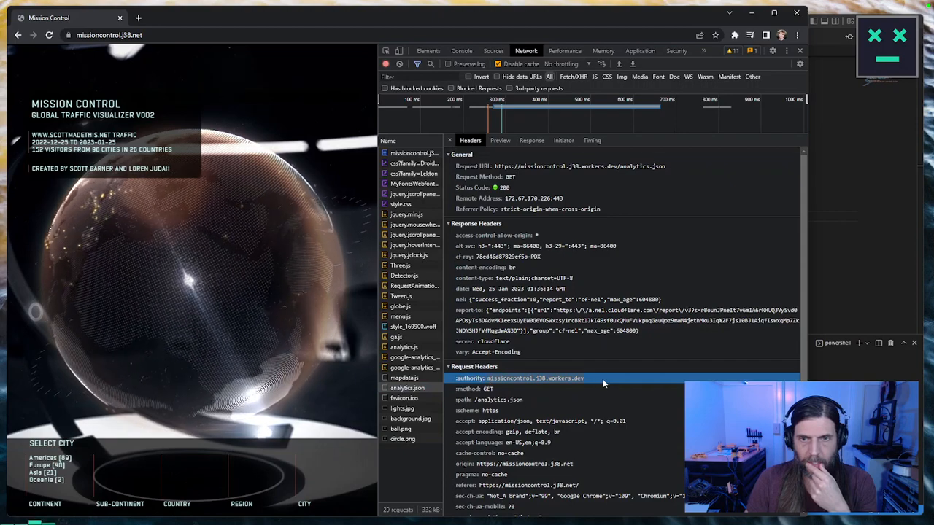
left_click(671, 166)
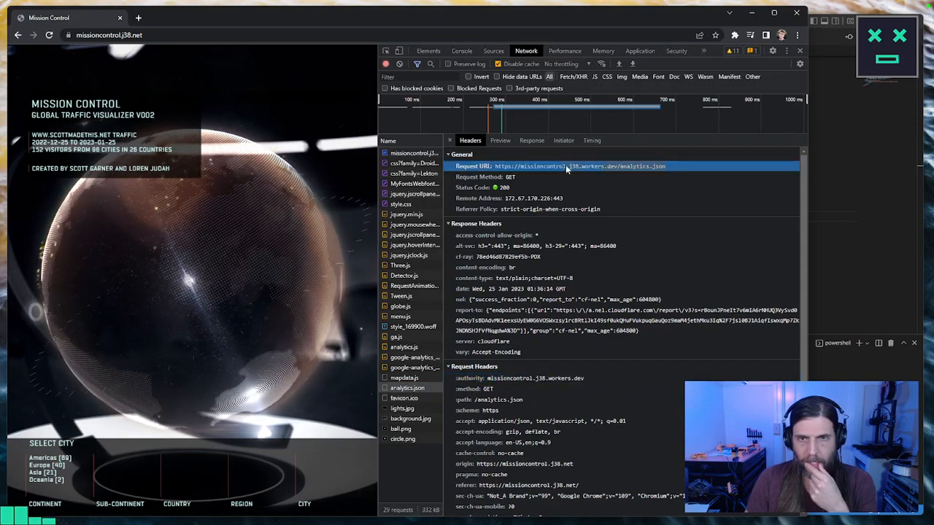
left_click_drag(378, 183, 673, 183)
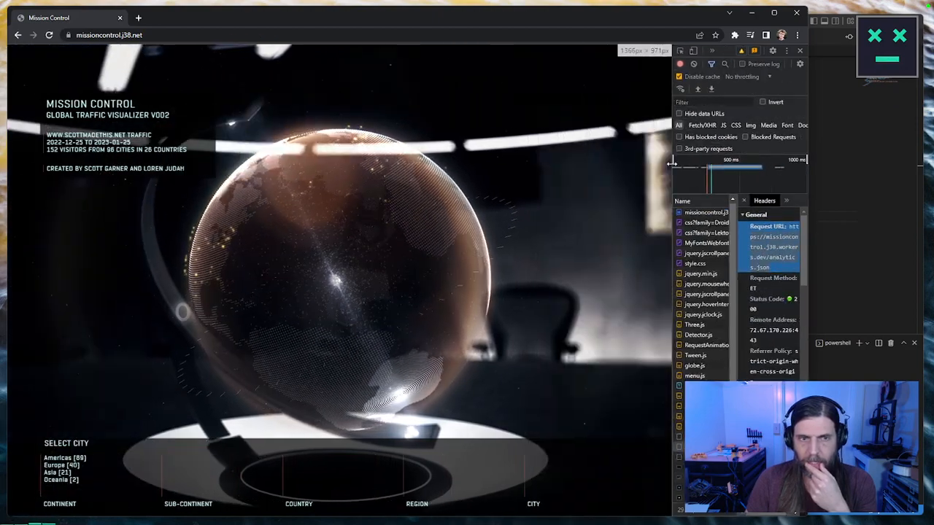
Step: Switch to Visual Studio Code and open the MissionControl folder from Projects\2023
key("alt+Tab")
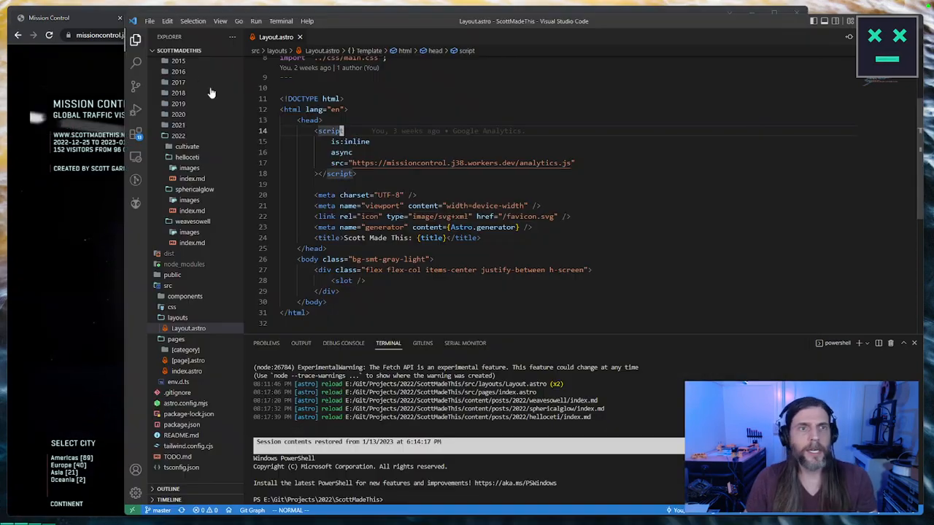
left_click(149, 21)
left_click(213, 117)
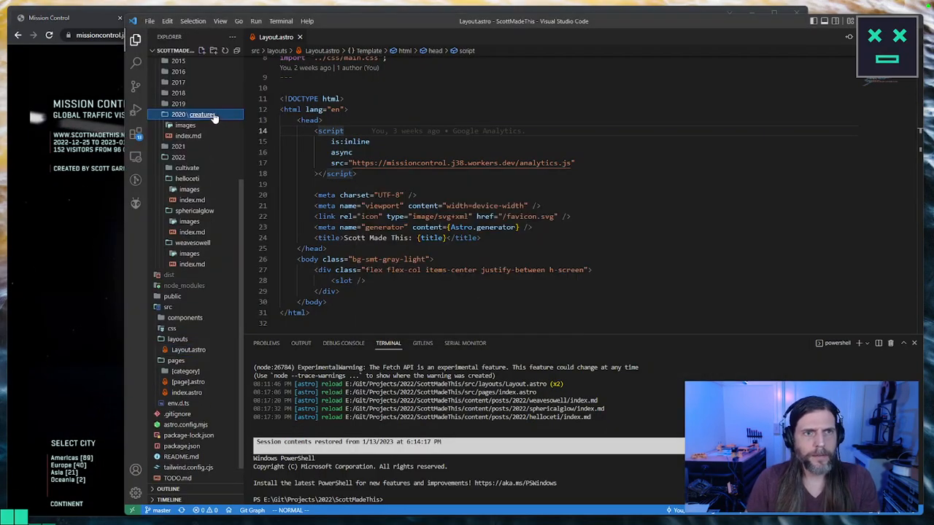
left_click(149, 21)
mouse_move(241, 118)
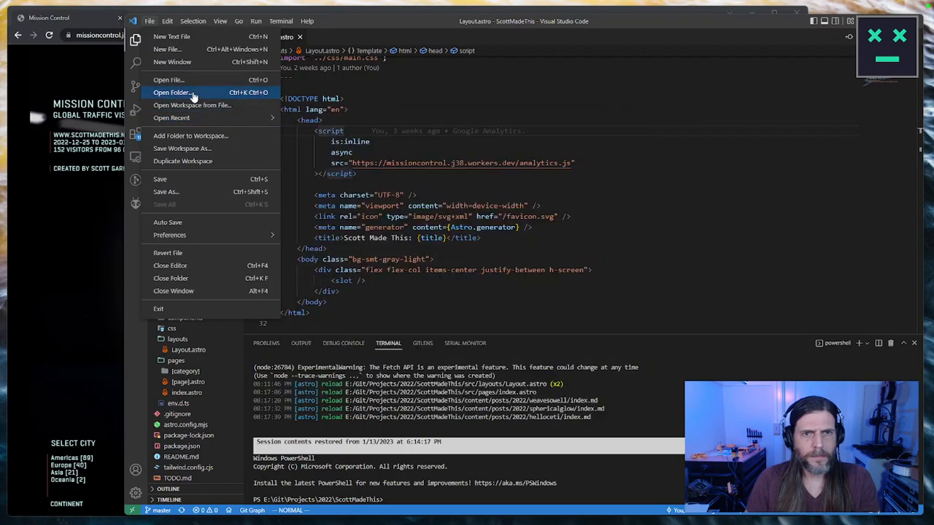
left_click(191, 93)
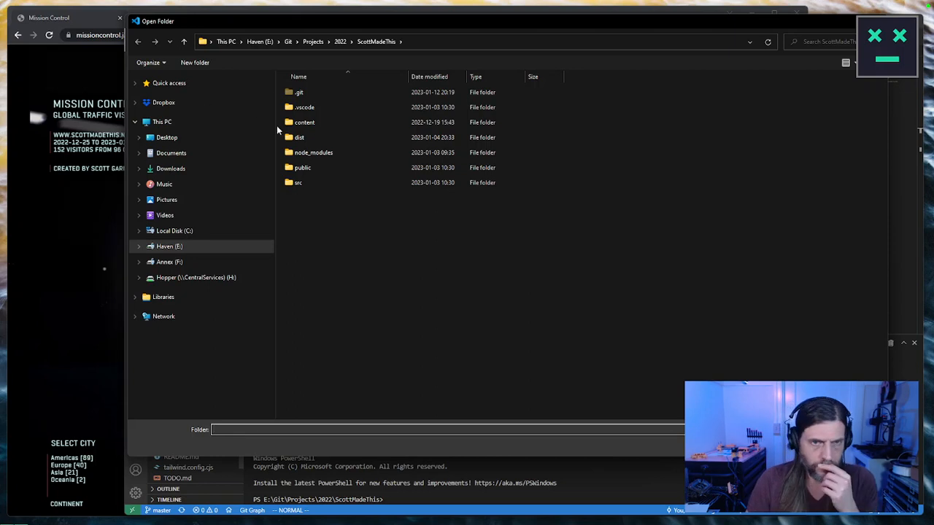
left_click(341, 42)
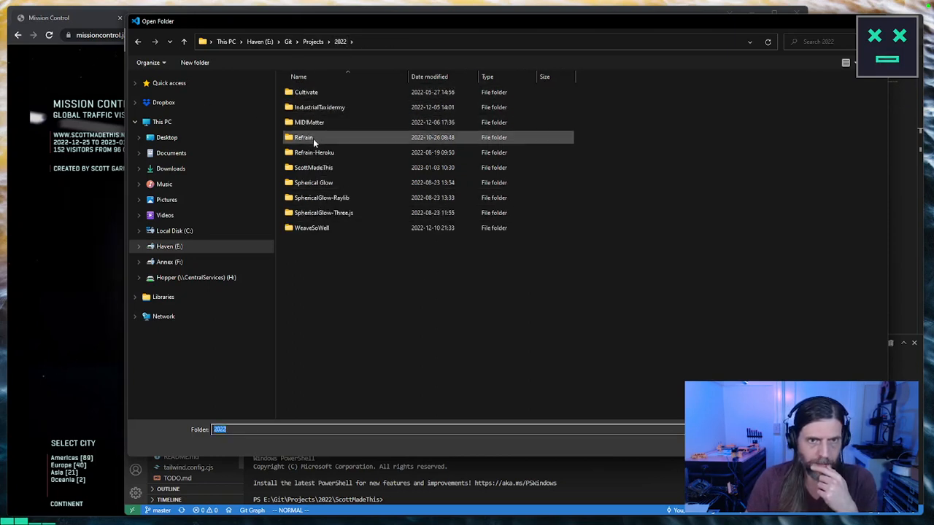
left_click(314, 41)
double_click(313, 167)
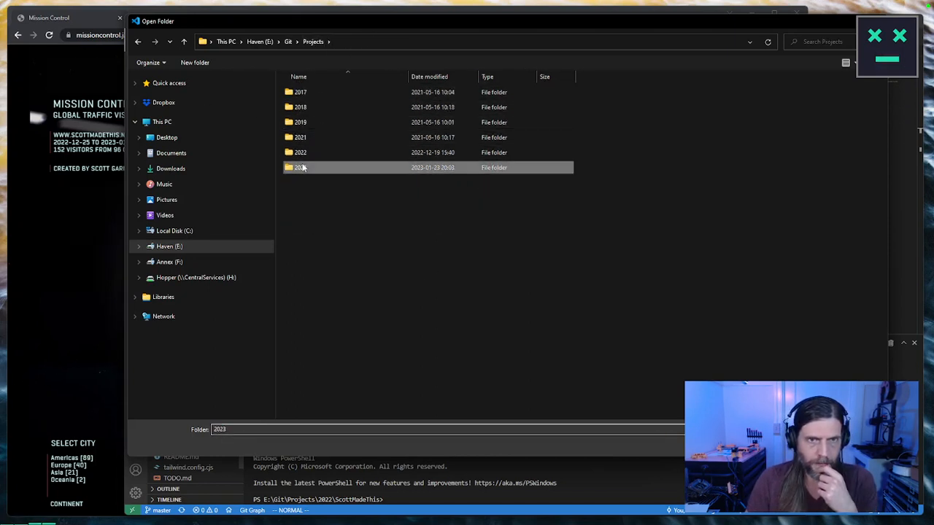
double_click(331, 107)
key("Return")
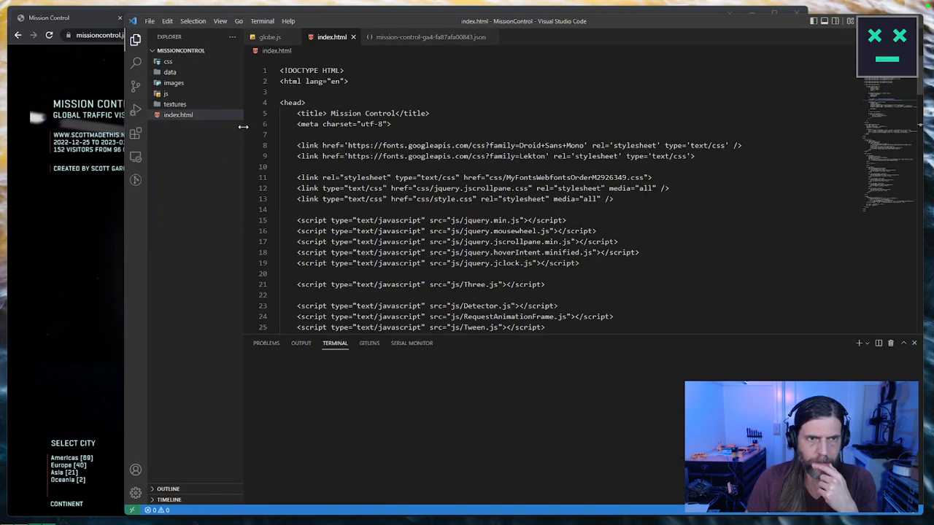
Step: Examine the recent commits on the master branch in the repository's source control view
left_click(135, 86)
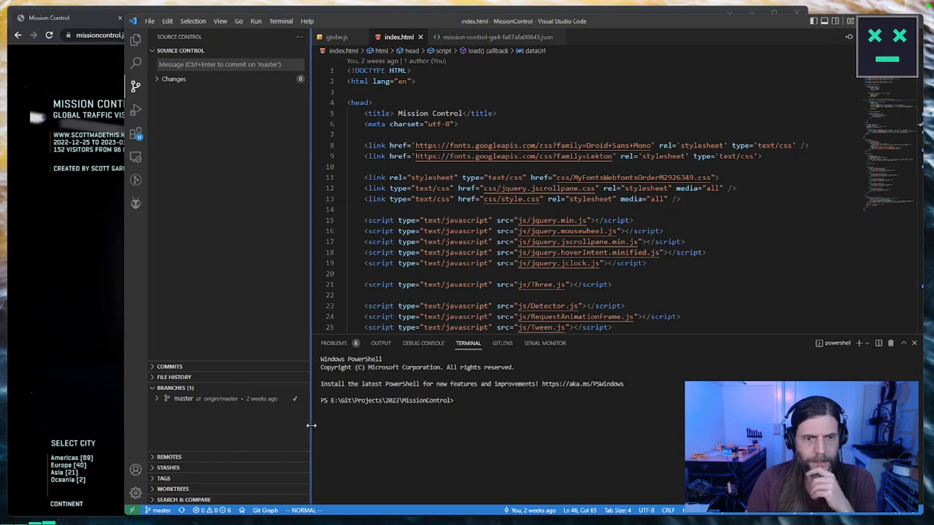
left_click_drag(311, 425, 377, 426)
left_click(162, 400)
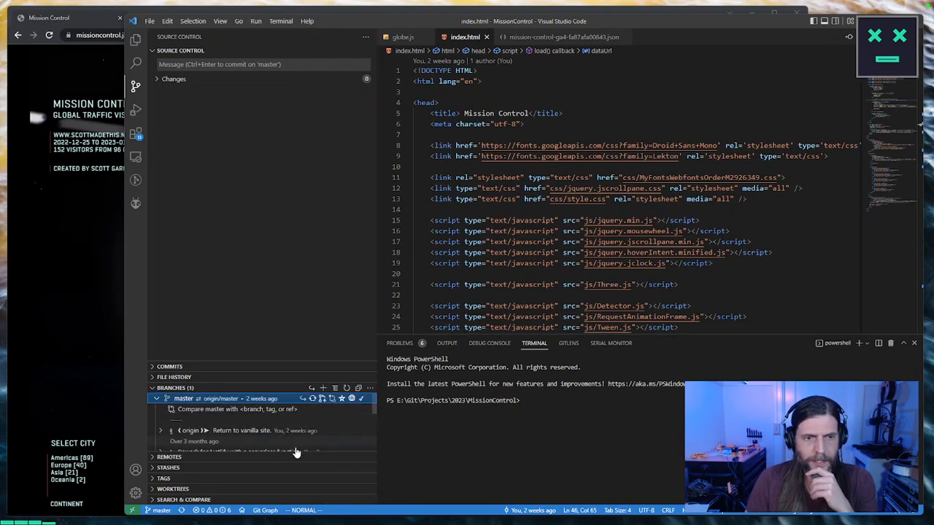
mouse_move(257, 441)
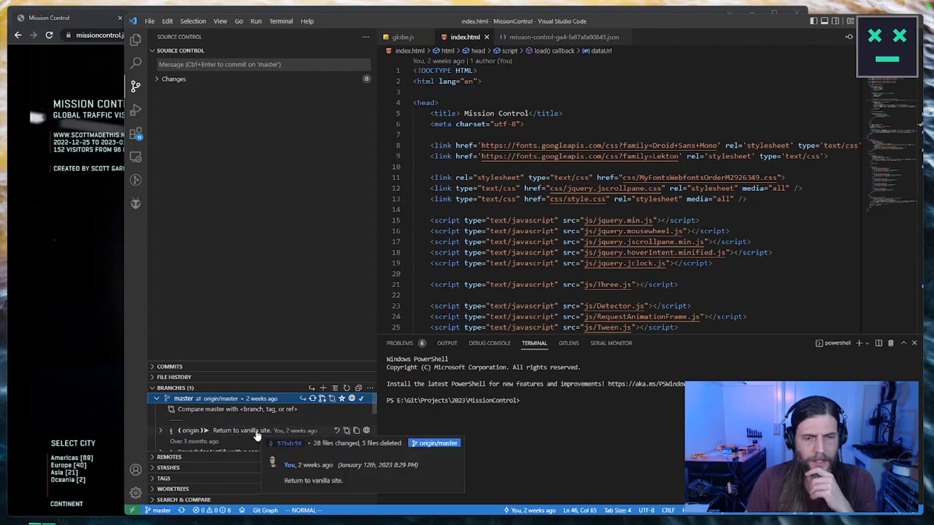
scroll(257, 436, "down", 2)
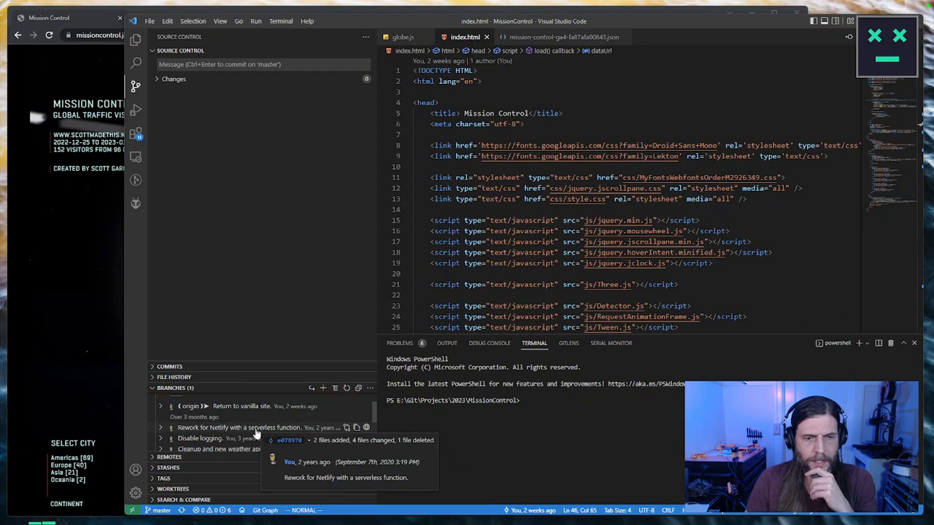
mouse_move(236, 413)
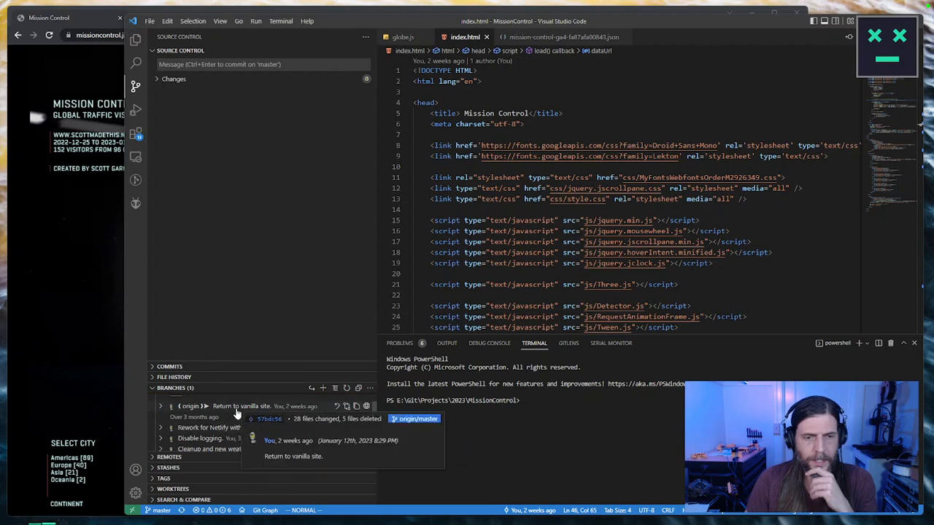
scroll(236, 414, "up", 2)
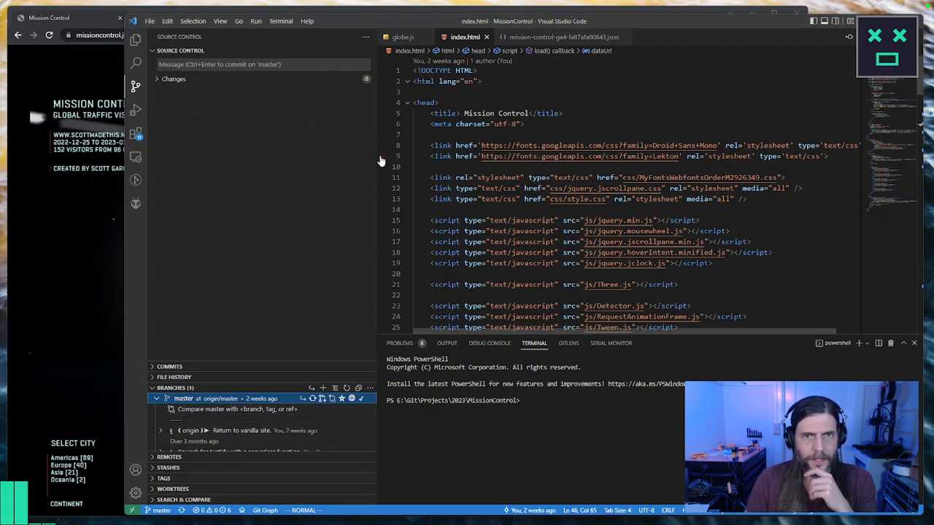
left_click_drag(379, 161, 266, 159)
Step: Search the whole project for "analytics" and widen the results area to read the matches
left_click(697, 210)
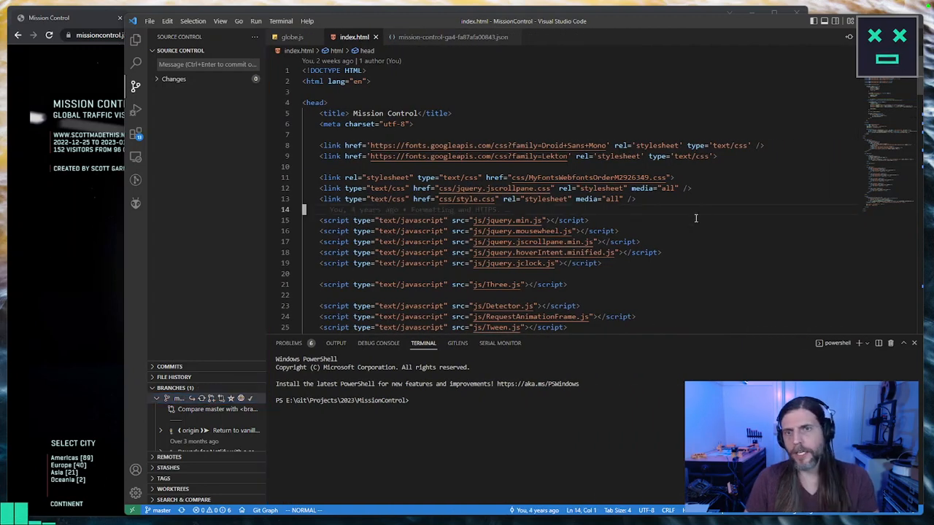
scroll(697, 213, "down", 5)
scroll(698, 209, "up", 5)
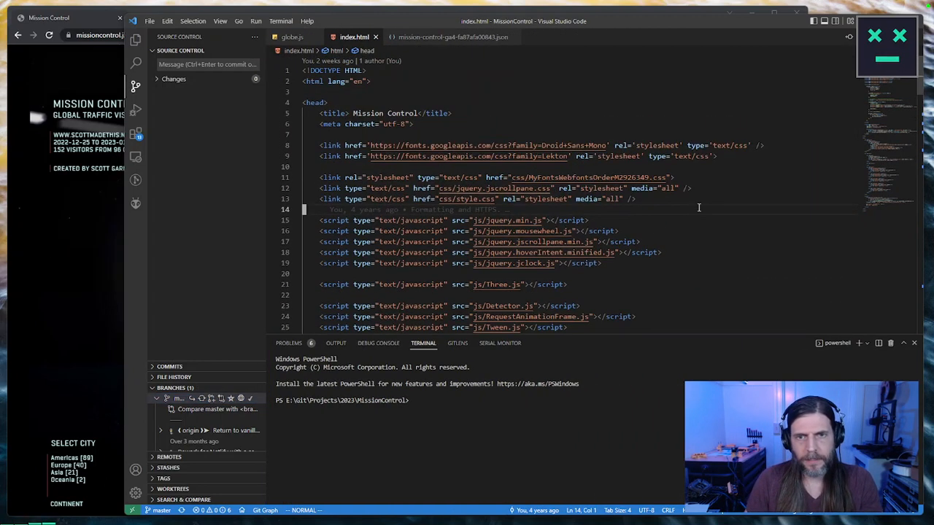
key("ctrl+shift+f")
type("analytic")
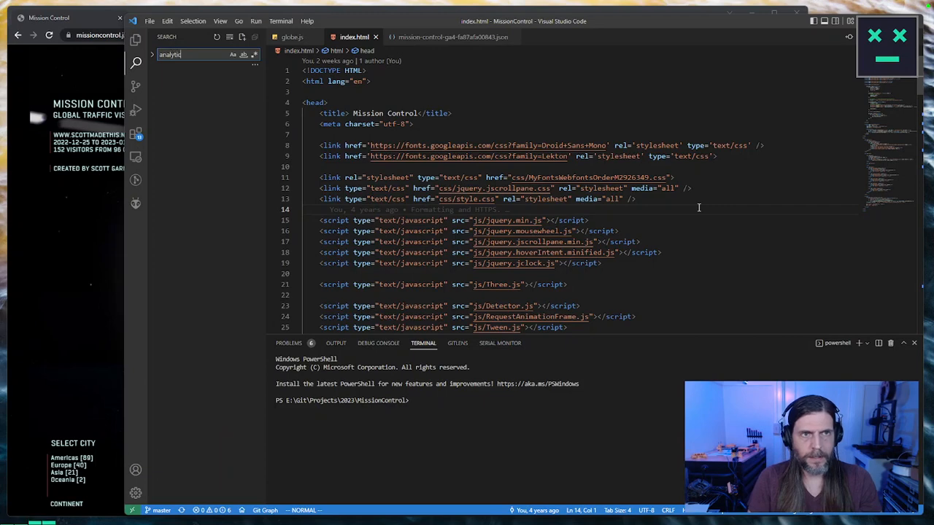
type("s")
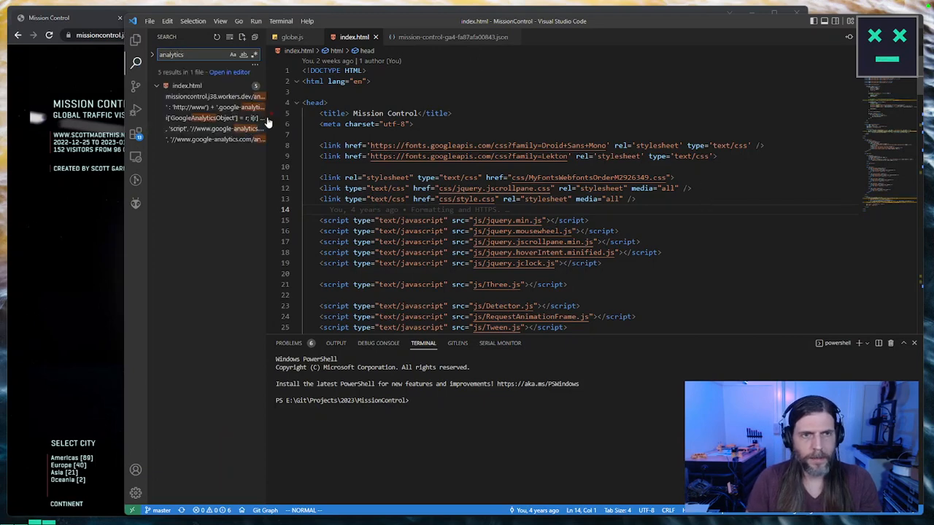
left_click_drag(268, 123, 354, 118)
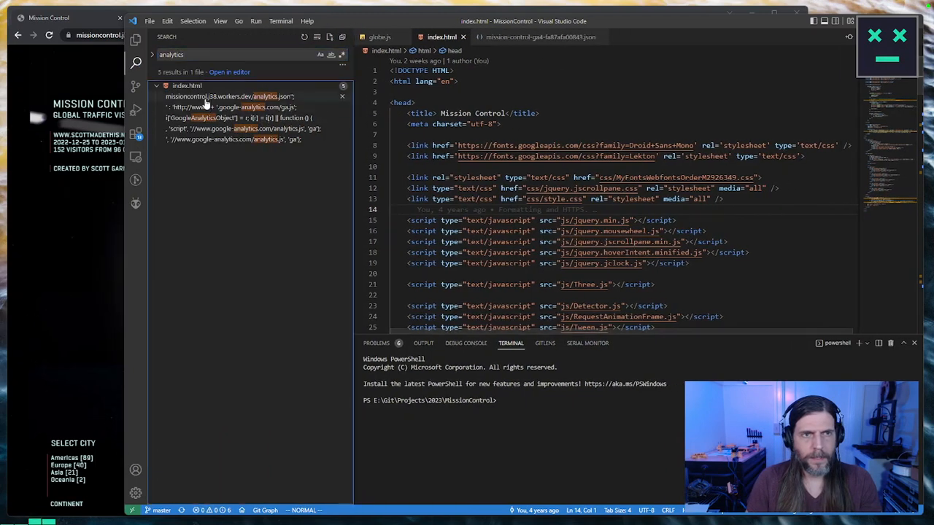
Step: Delete the script block that loads Google Analytics ga.js from the head of index.html
left_click(208, 107)
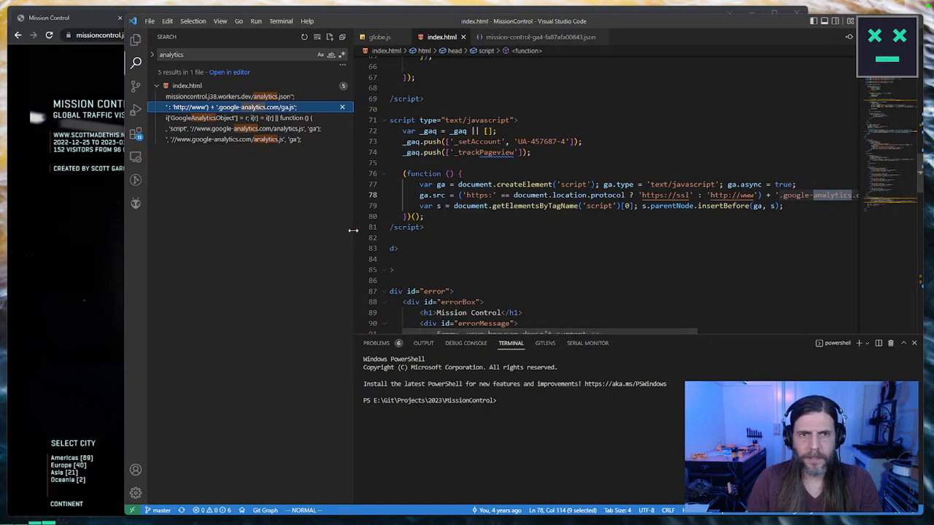
left_click_drag(356, 226, 290, 228)
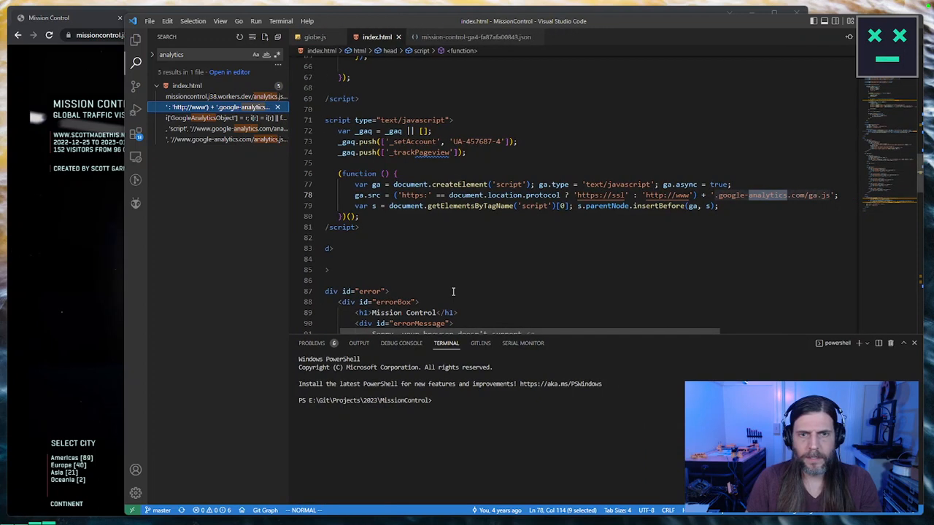
left_click(402, 227)
key("shift+v")
key("k")
key("k")
key("k")
key("k")
key("k")
key("k")
key("k")
key("k")
key("k")
key("k")
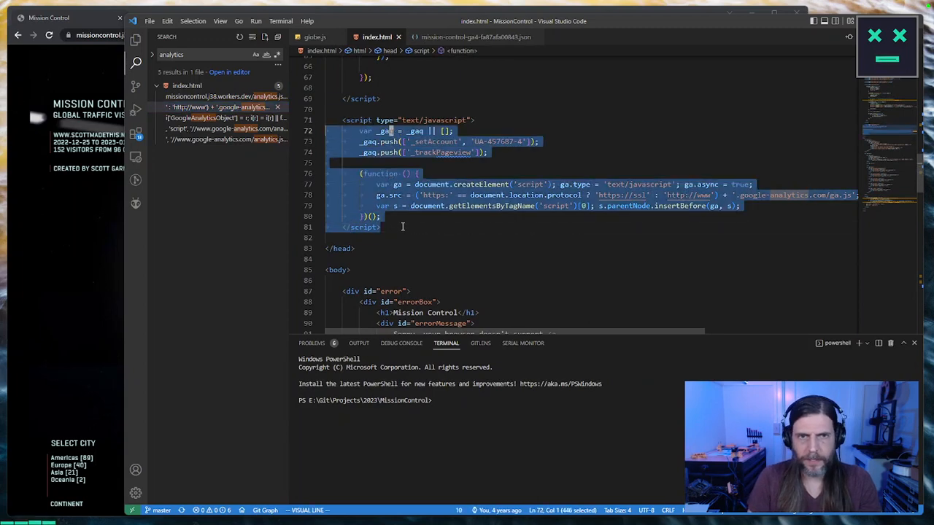
key("d")
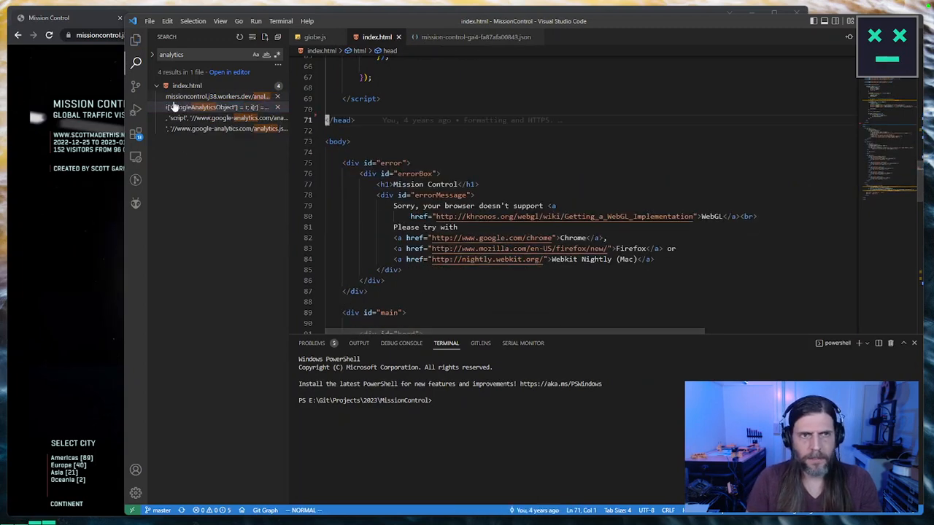
Step: Check the GoogleAnalyticsObject match in index.html, then undo the deletion of the ga.js script block in the head
left_click(205, 108)
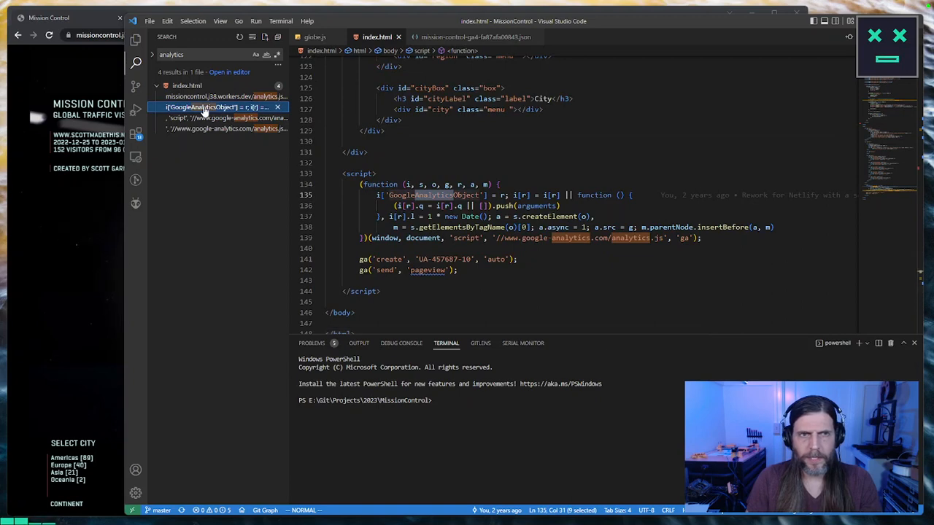
left_click(381, 143)
key("ctrl+z")
key("ctrl+z")
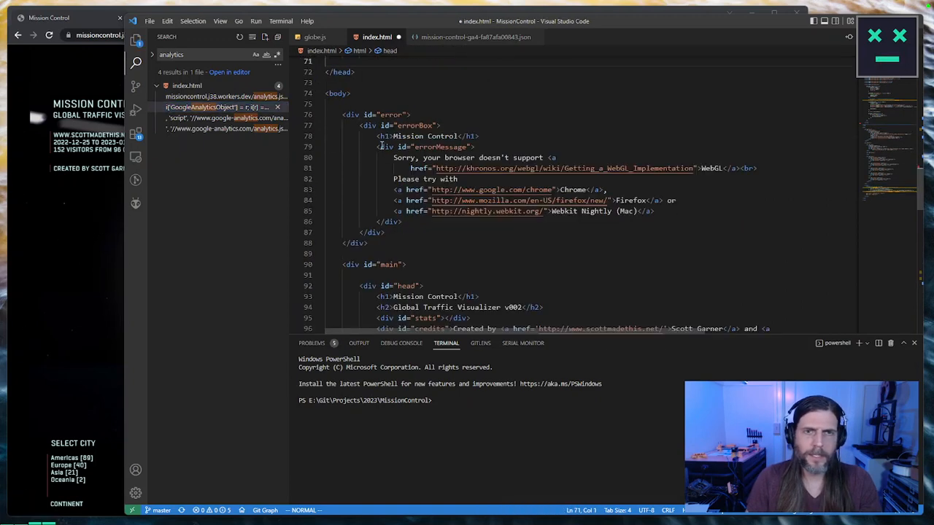
scroll(461, 122, "up", 2)
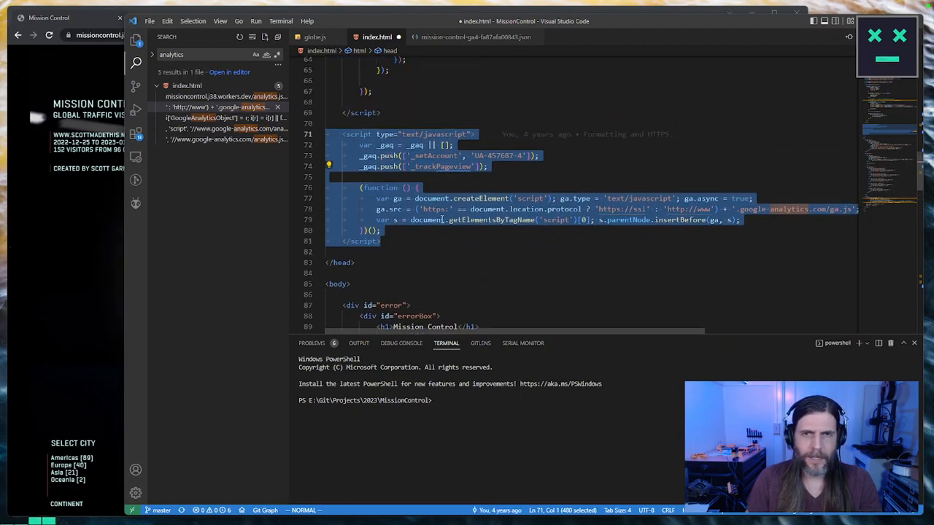
Step: Review the analytics matches in index.html, comparing the script before the closing body tag with the code in the head
left_click(233, 107)
left_click(241, 129)
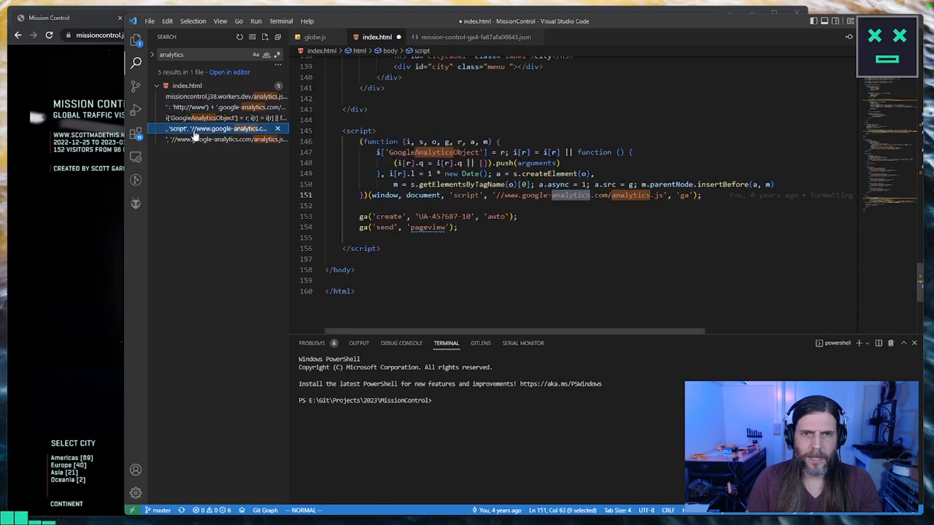
scroll(477, 234, "up", 5)
scroll(478, 235, "down", 3)
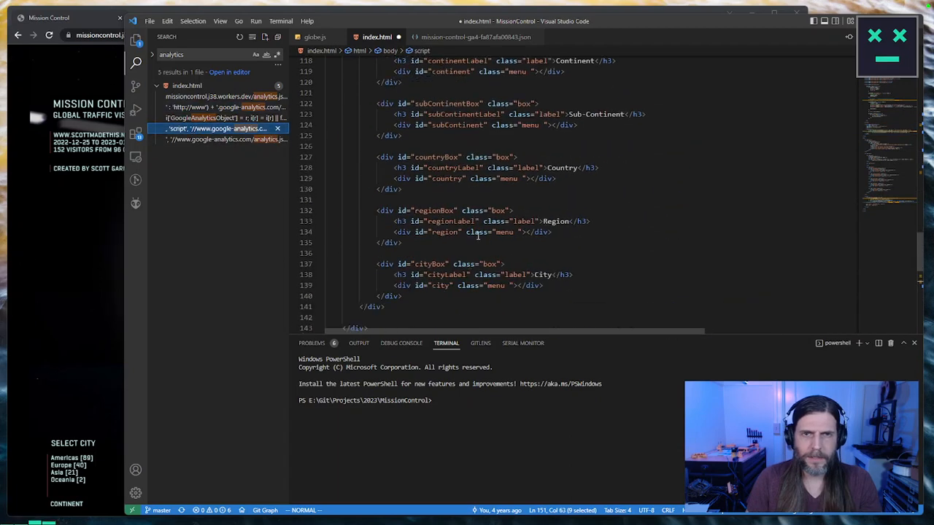
scroll(478, 235, "down", 2)
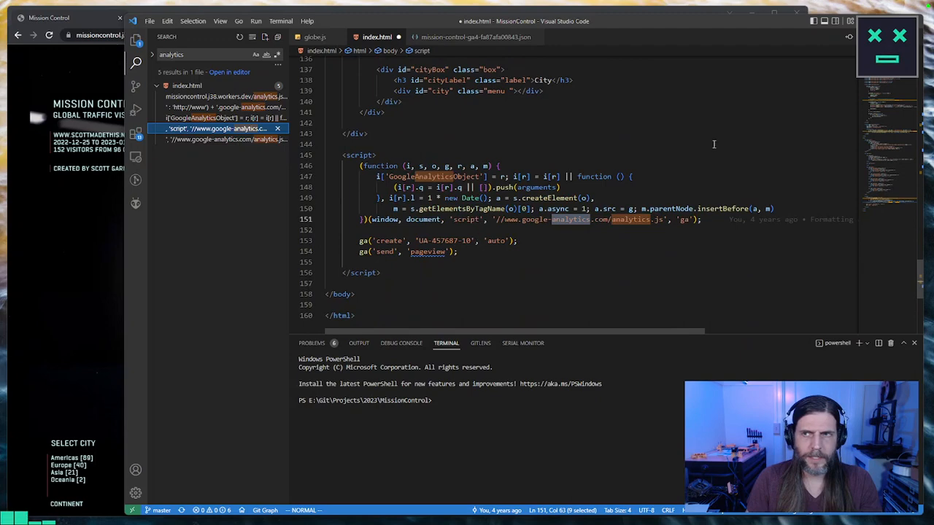
left_click(883, 106)
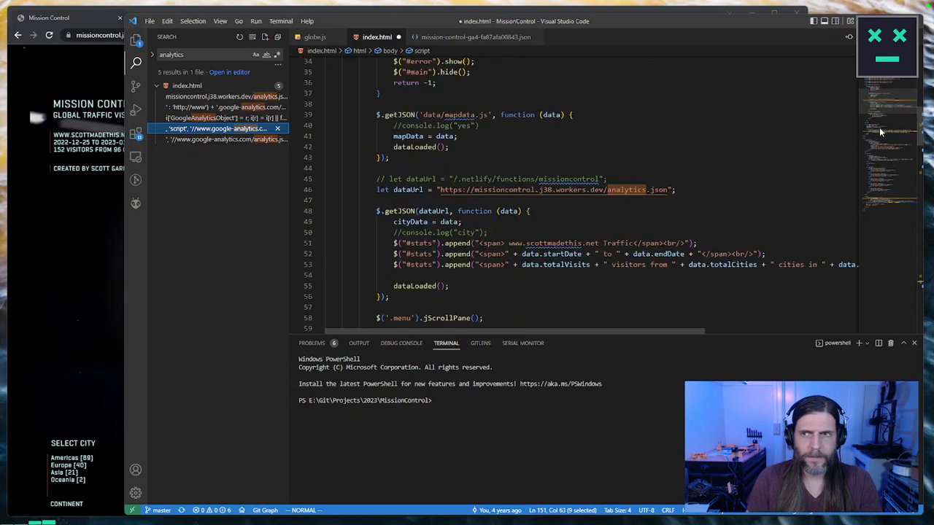
left_click(880, 127)
left_click(877, 204)
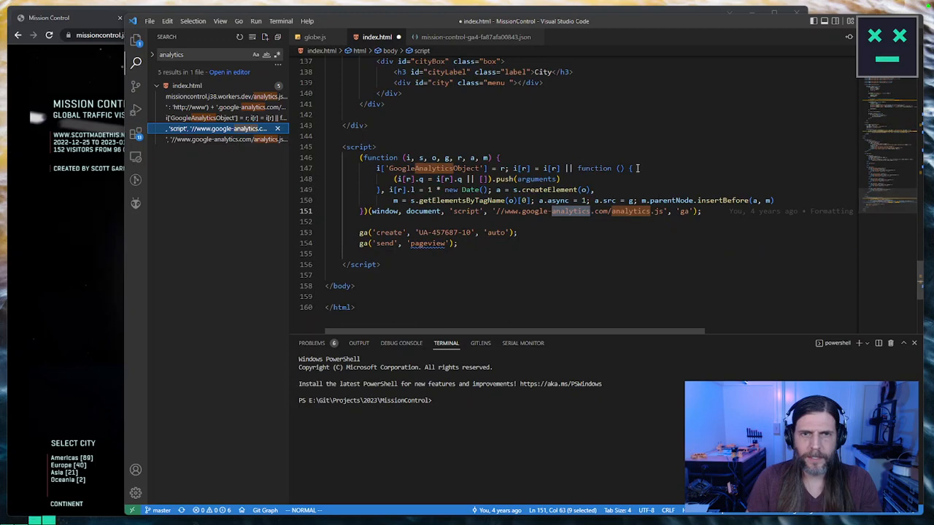
Step: Delete the script block that loads Google Analytics analytics.js before the closing body tag of index.html
left_click(360, 147)
key("V")
key("j")
key("j")
key("j")
key("j")
key("j")
key("j")
key("j")
key("j")
key("j")
key("j")
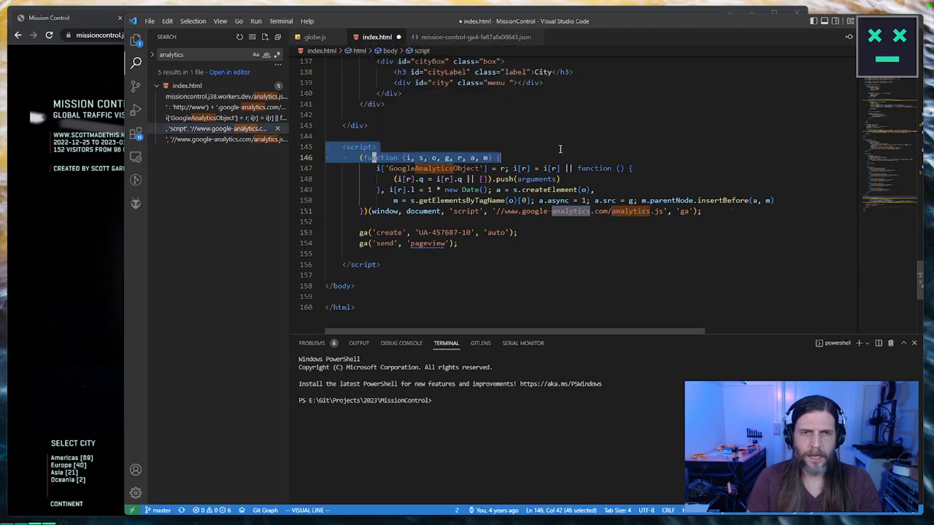
key("j")
key("j")
key("d")
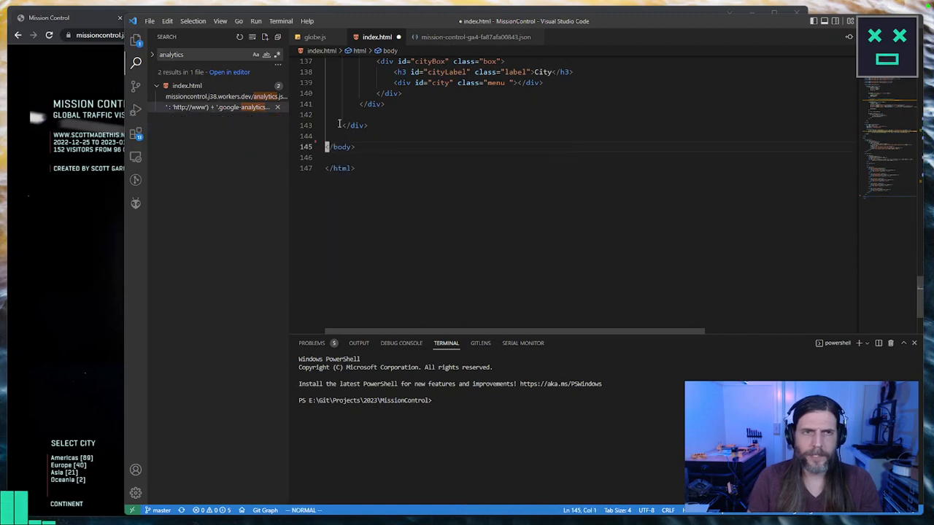
Step: Delete the text/javascript script block that loads ga.js from the head of index.html and save the file
left_click(197, 108)
left_click(389, 120)
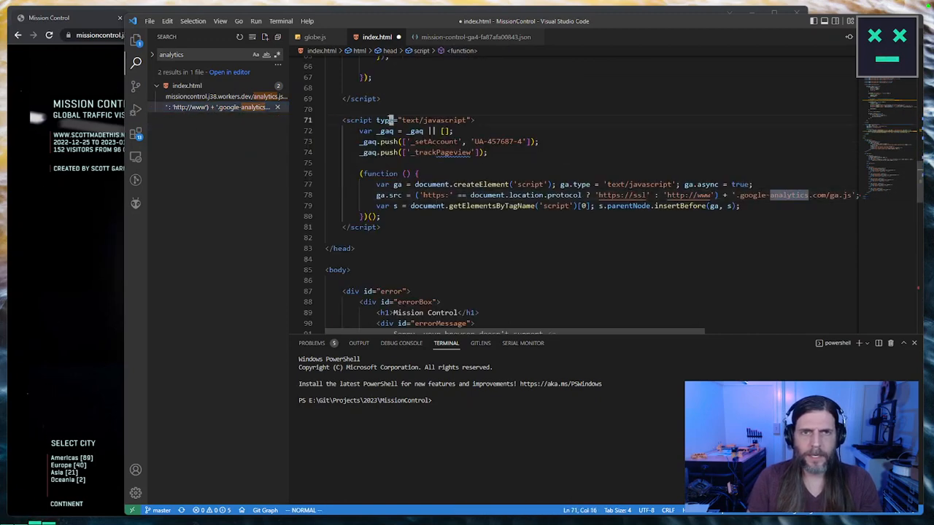
key("shift+v")
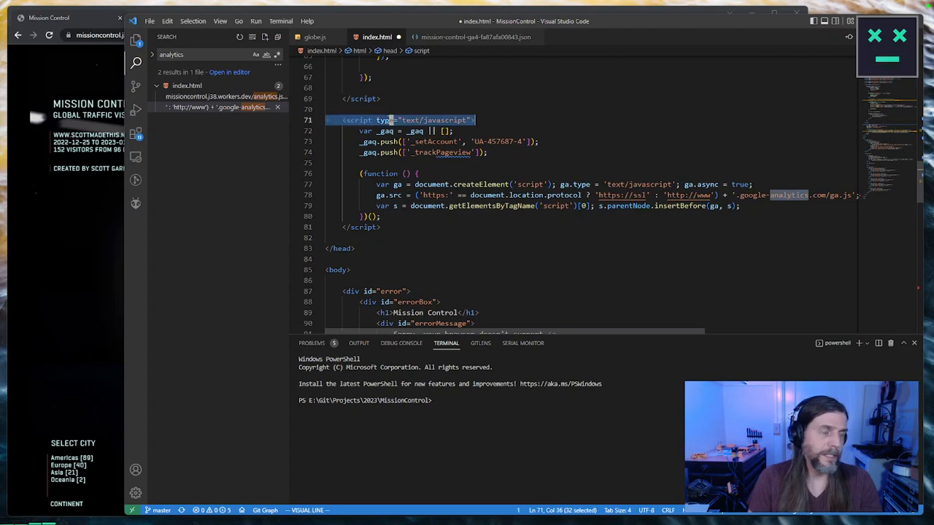
key("j")
key("j")
key("j")
key("j")
key("j")
key("j")
key("j")
key("j")
key("j")
key("j")
key("j")
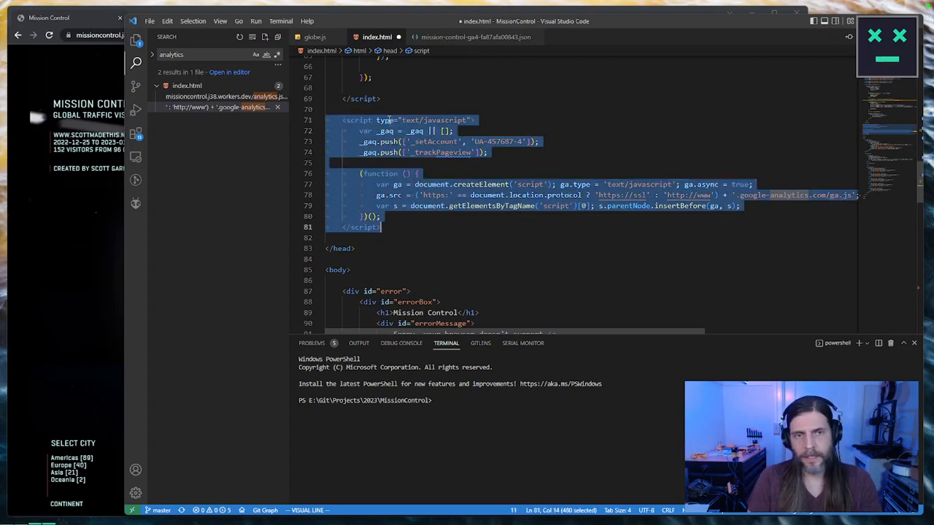
key("d")
key("ctrl+s")
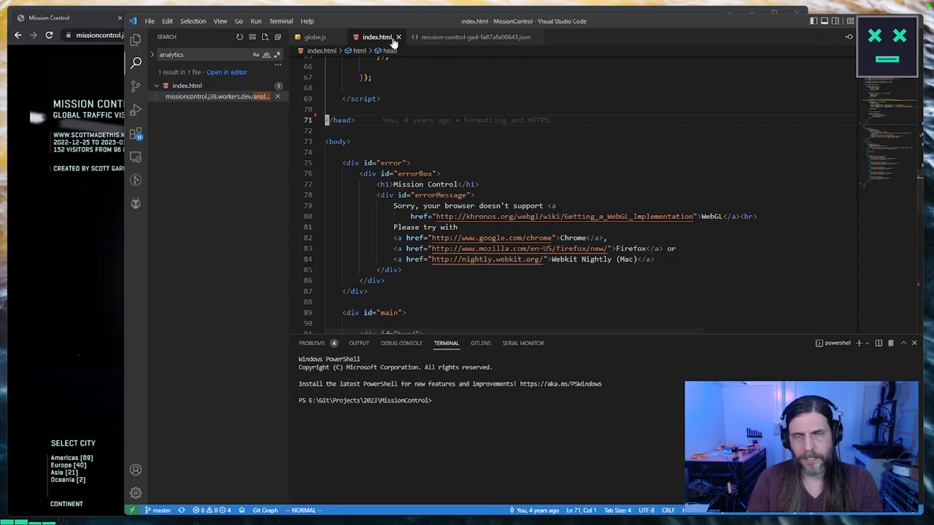
Step: Check source control for pending changes, and look through the project's textures, js, images, data and css folders
left_click(135, 87)
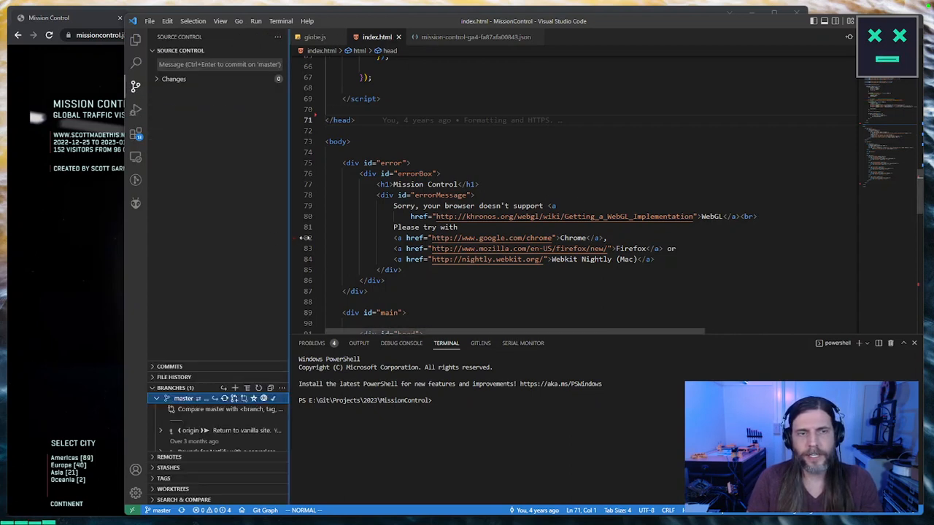
left_click_drag(289, 232, 345, 227)
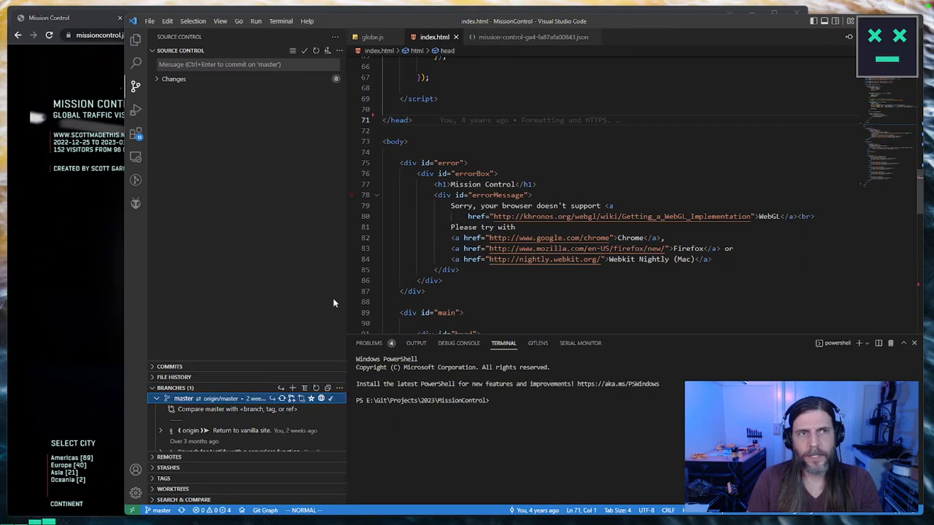
left_click(136, 40)
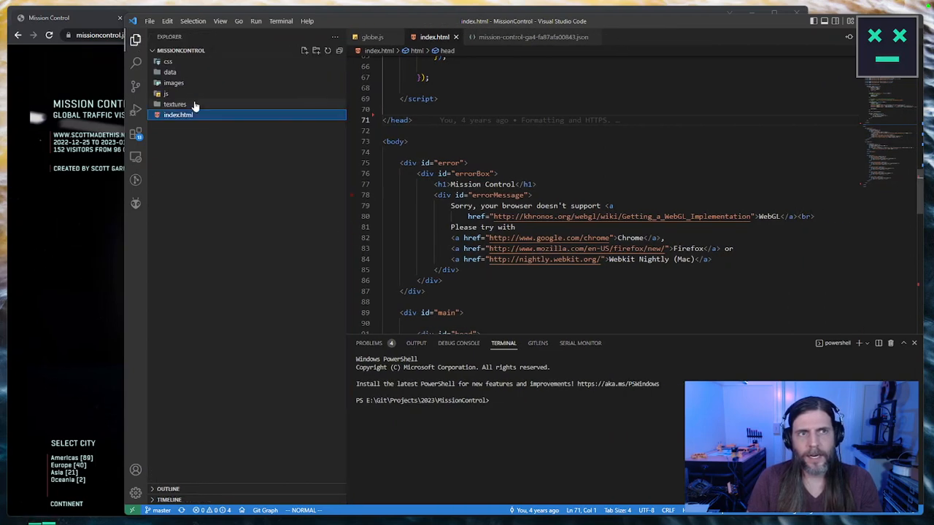
left_click(157, 105)
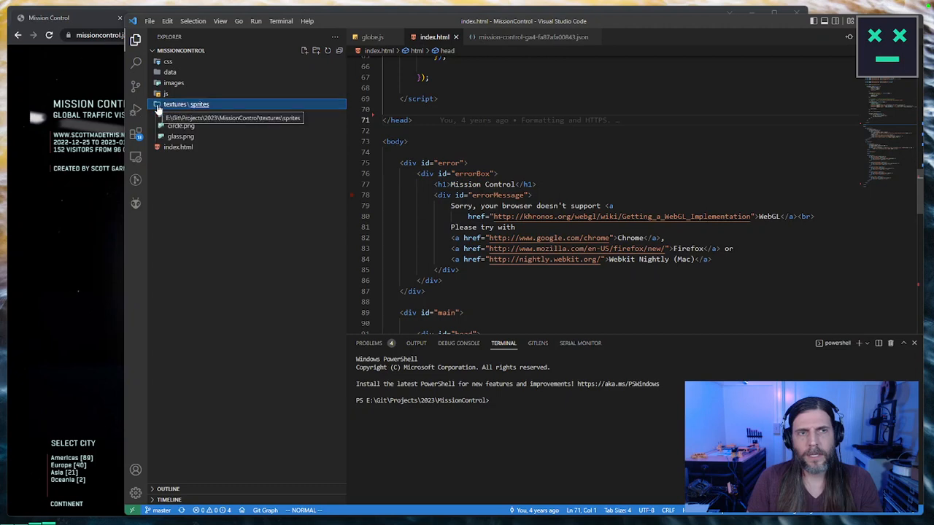
left_click(157, 106)
left_click(156, 93)
left_click(156, 92)
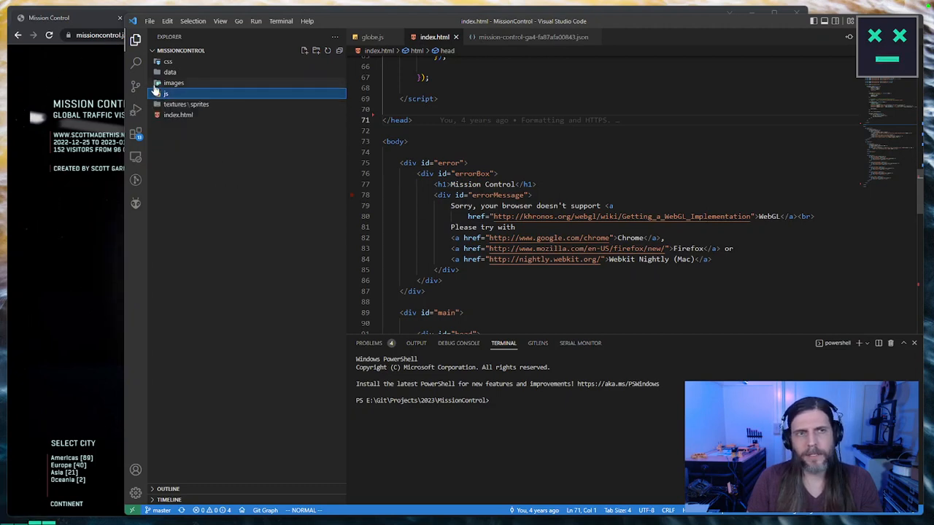
left_click(156, 83)
left_click(156, 83)
left_click(157, 73)
left_click(156, 71)
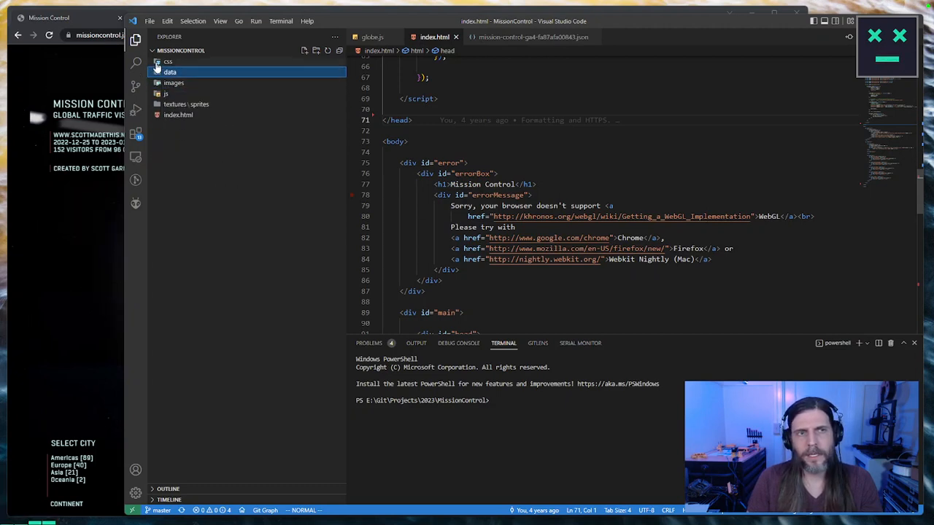
left_click(157, 63)
left_click(157, 64)
left_click(655, 440)
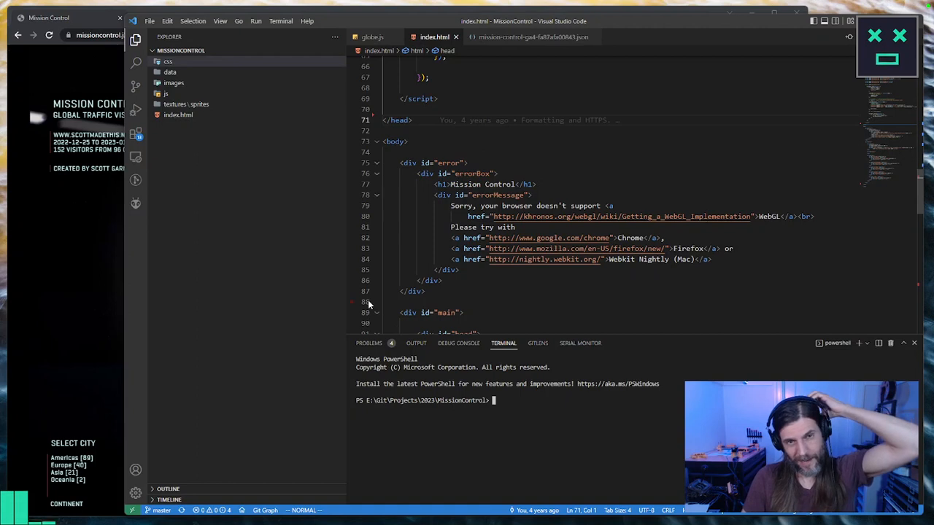
Step: Synchronize the master branch with its remote, entering the Windows security PIN to authorize the GitHub SSH key
left_click_drag(348, 281, 300, 272)
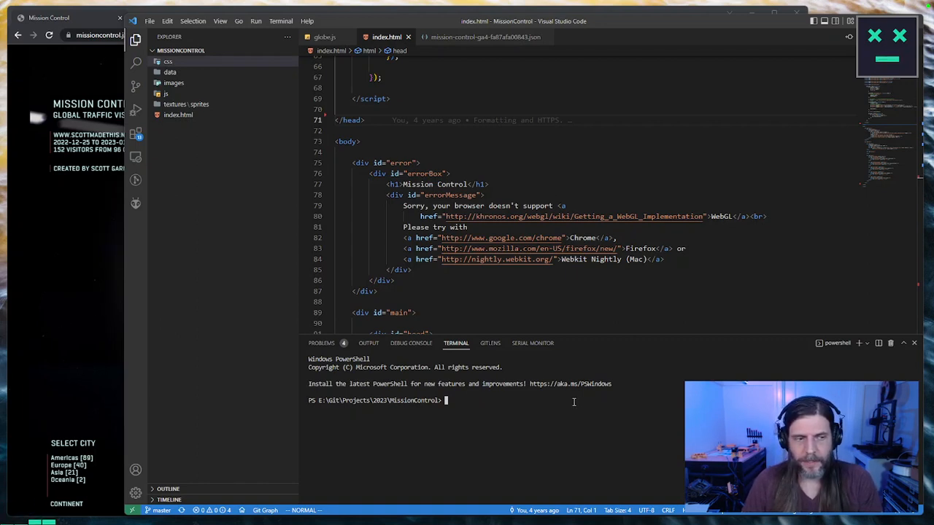
left_click(136, 87)
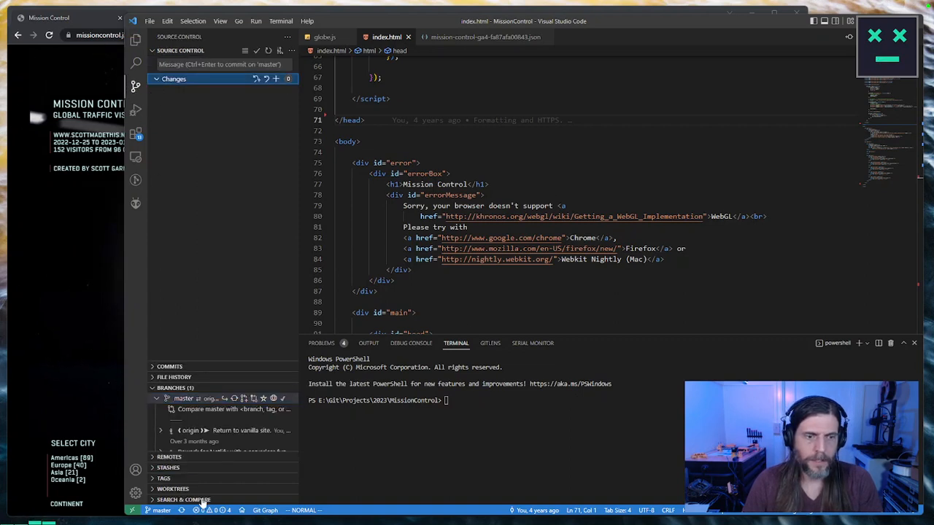
left_click(181, 511)
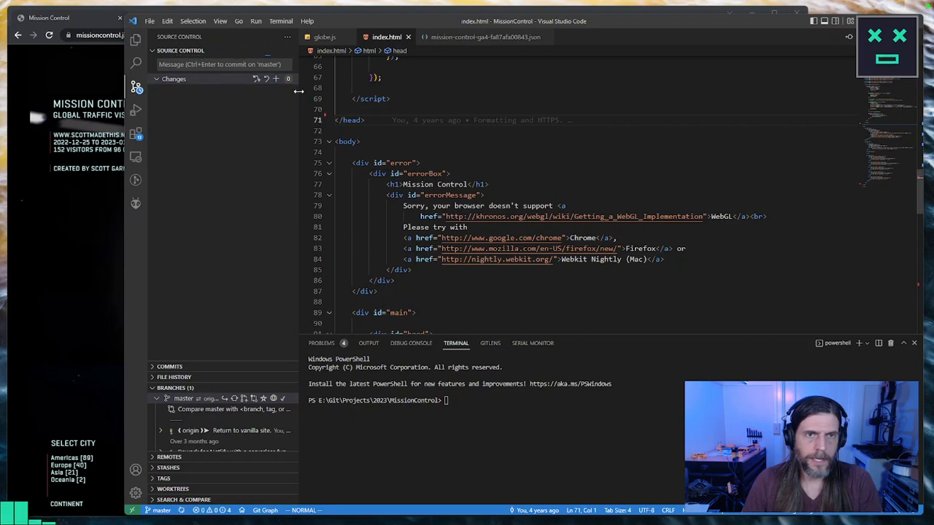
left_click_drag(299, 132, 349, 131)
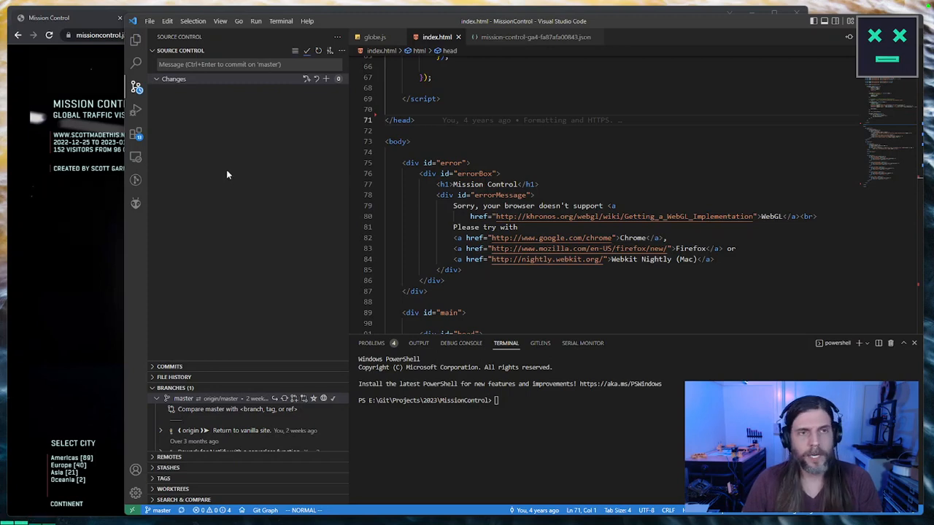
left_click_drag(441, 21, 413, 271)
left_click(454, 196)
type("••••")
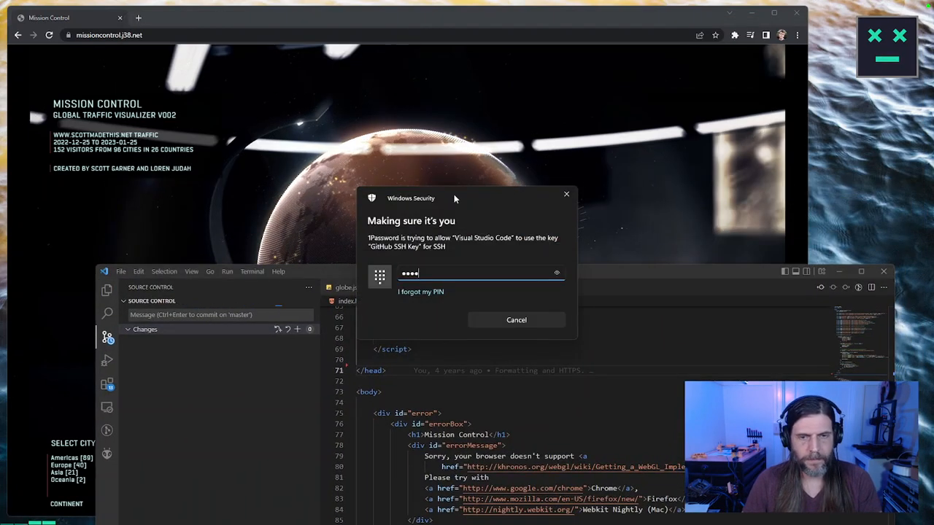
left_click_drag(607, 272, 642, 25)
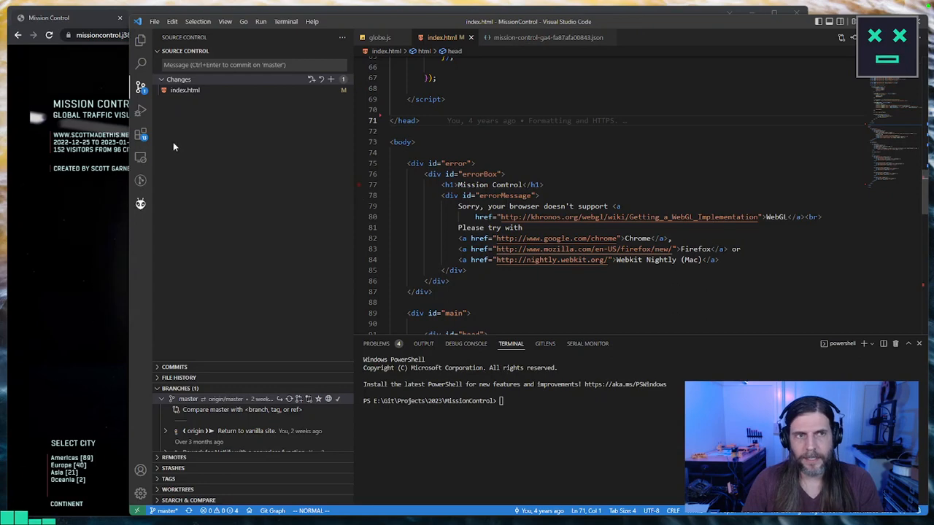
Step: Review the working tree diff of index.html, checking both removed analytics script blocks while keeping the changes
left_click(199, 91)
left_click(314, 94)
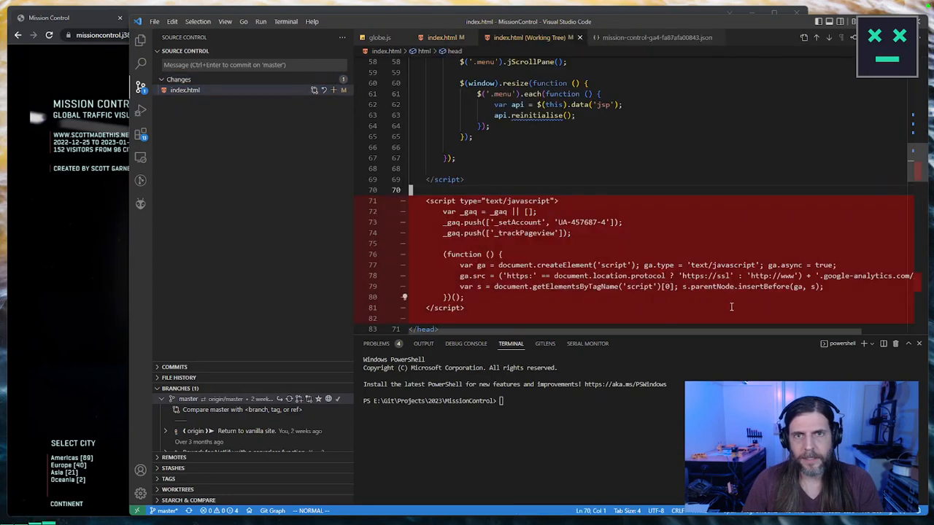
left_click_drag(911, 156, 909, 281)
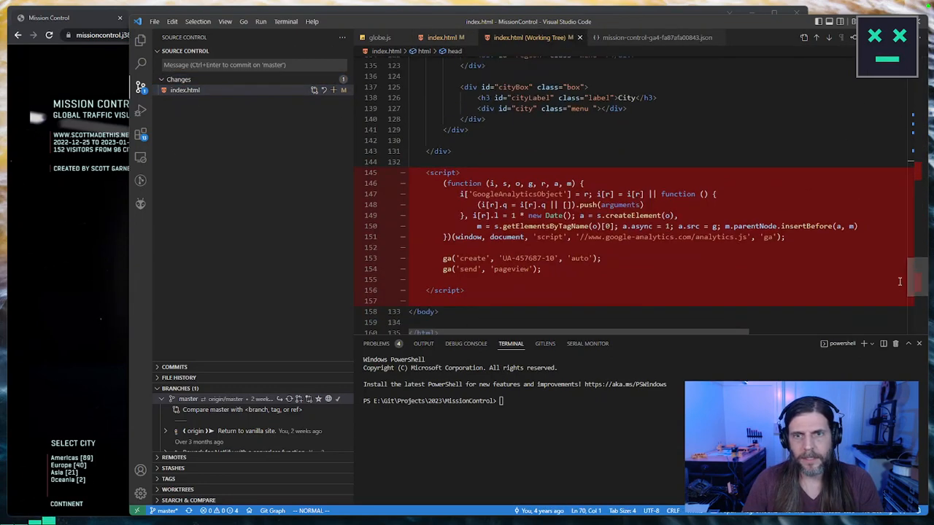
left_click(322, 92)
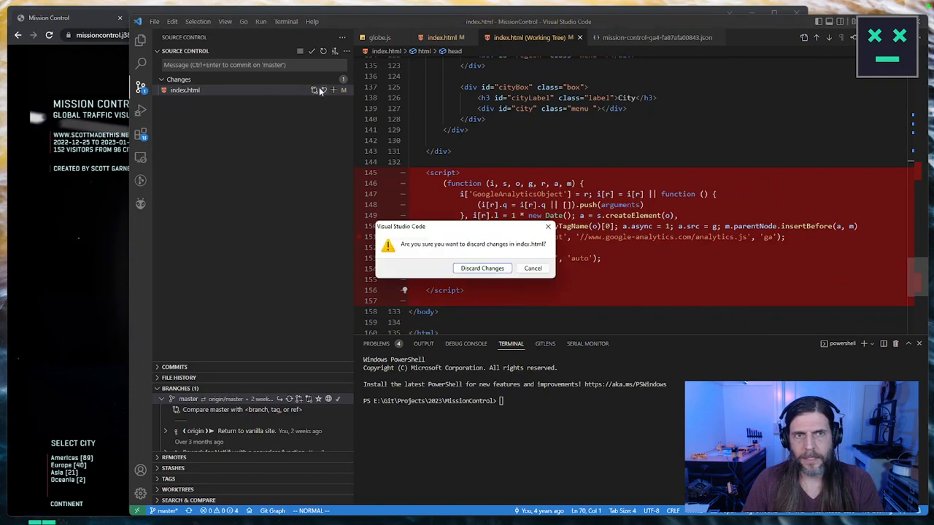
key("Escape")
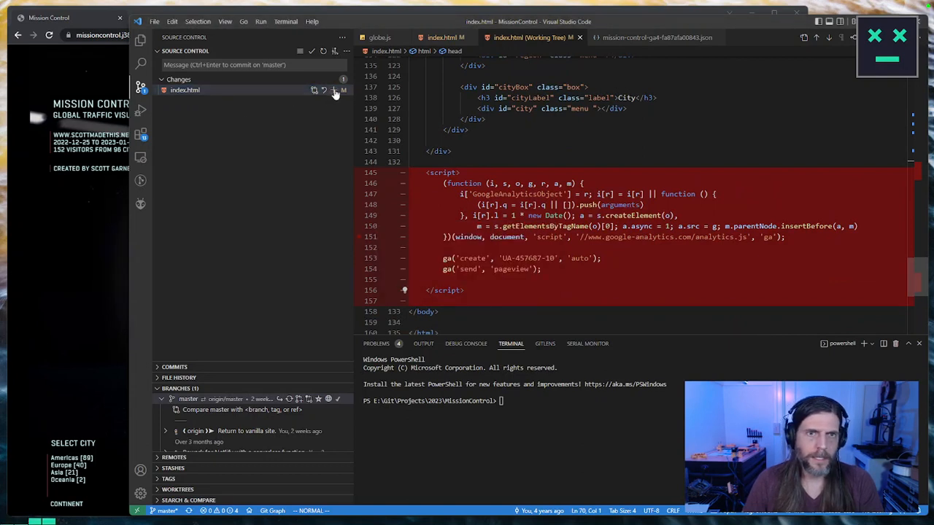
Step: Commit index.html to master with the message "Remove GA nonsense." and sync the commit to the remote
left_click(334, 91)
left_click(269, 66)
type("Remoe")
key("BackSpace")
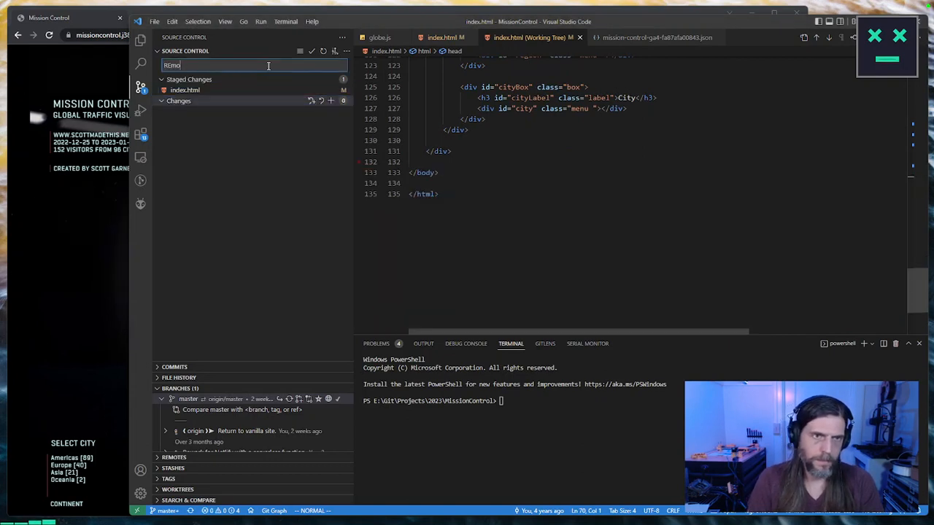
type("move GA nonsense")
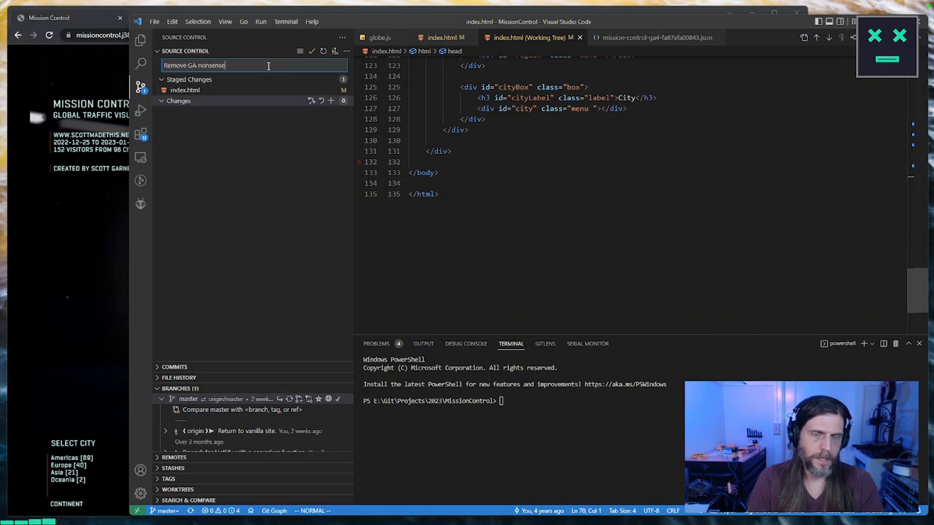
type(".")
key("ctrl+Return")
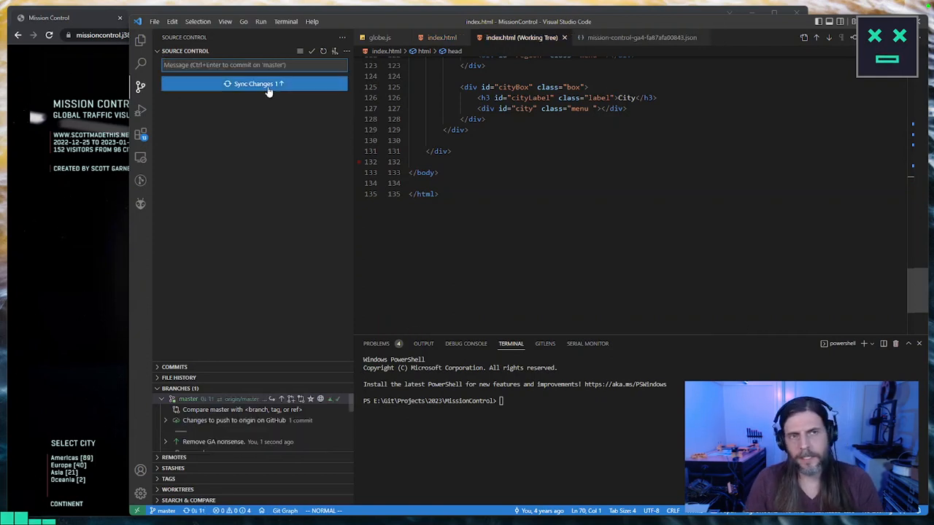
left_click(268, 85)
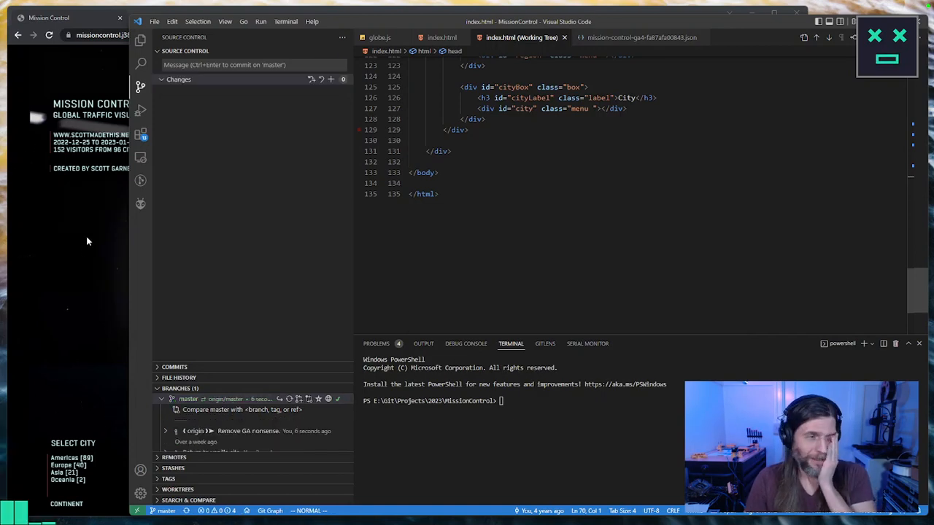
Step: Switch to Chrome, open GitHub in a new tab, and find and open the MissionControl repository
left_click(86, 241)
key("ctrl+t")
type("gith")
key("Return")
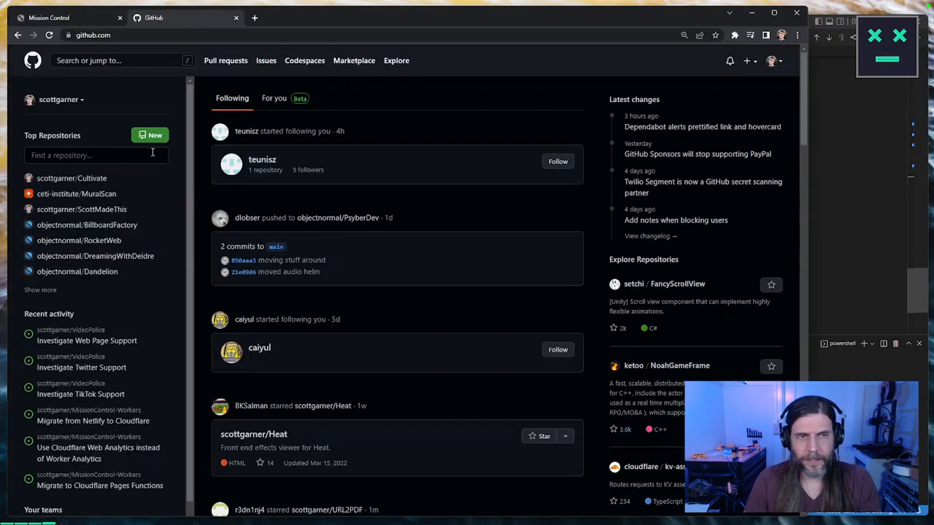
left_click(88, 155)
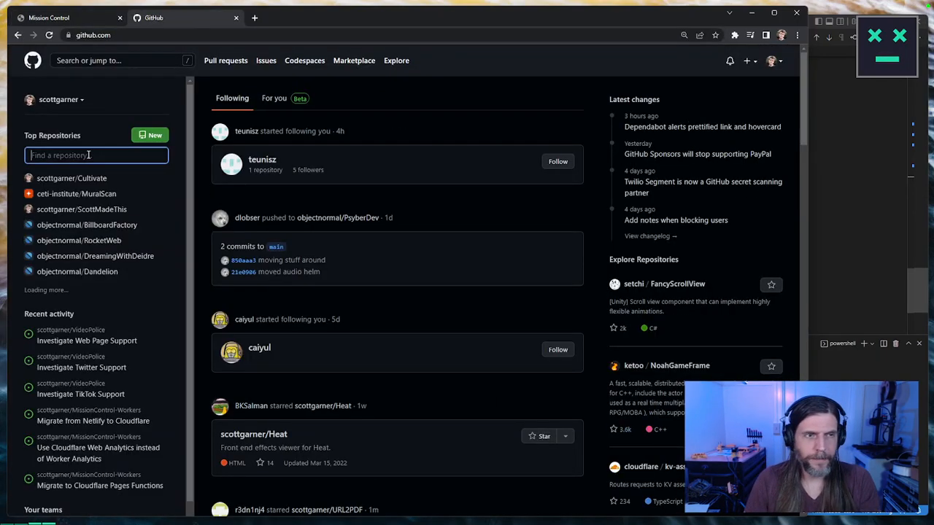
type("mission")
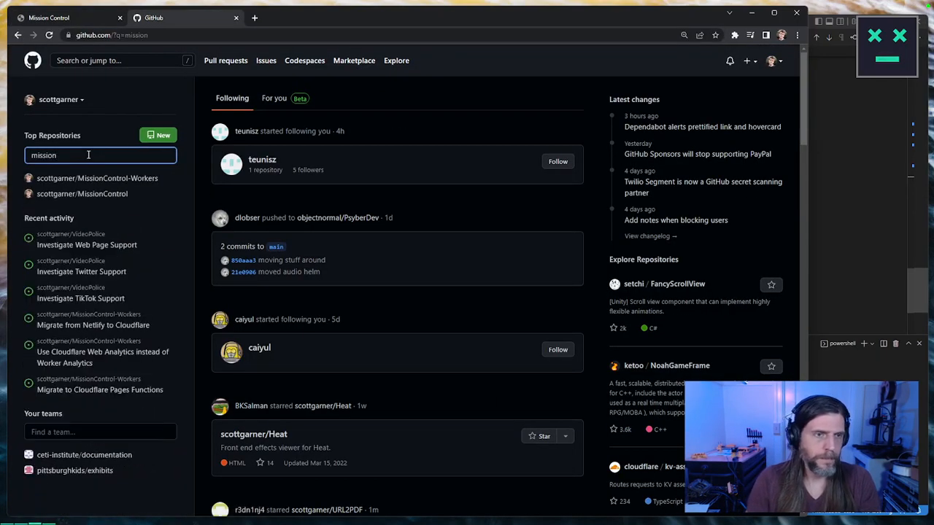
left_click(103, 194)
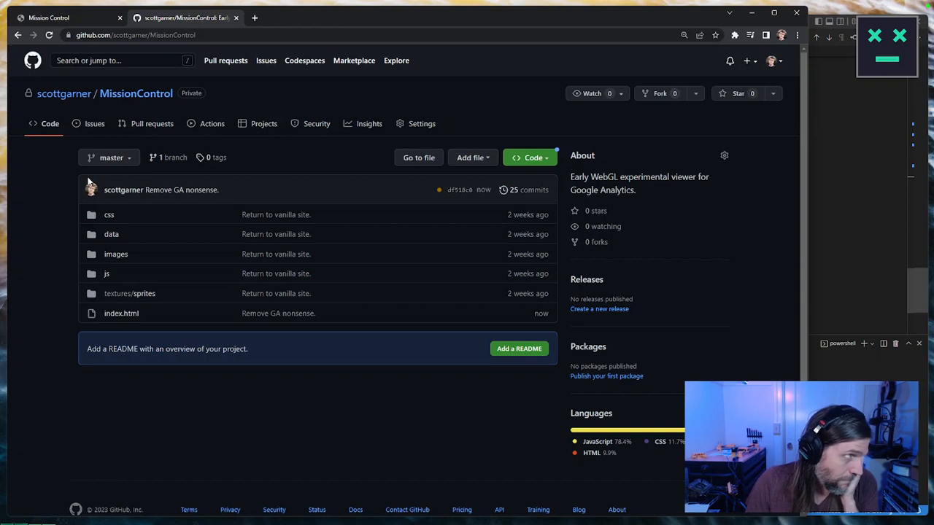
Step: Check the MissionControl repository's issues, and open the MissionControl-Workers repository from the owner's repository list
left_click(92, 124)
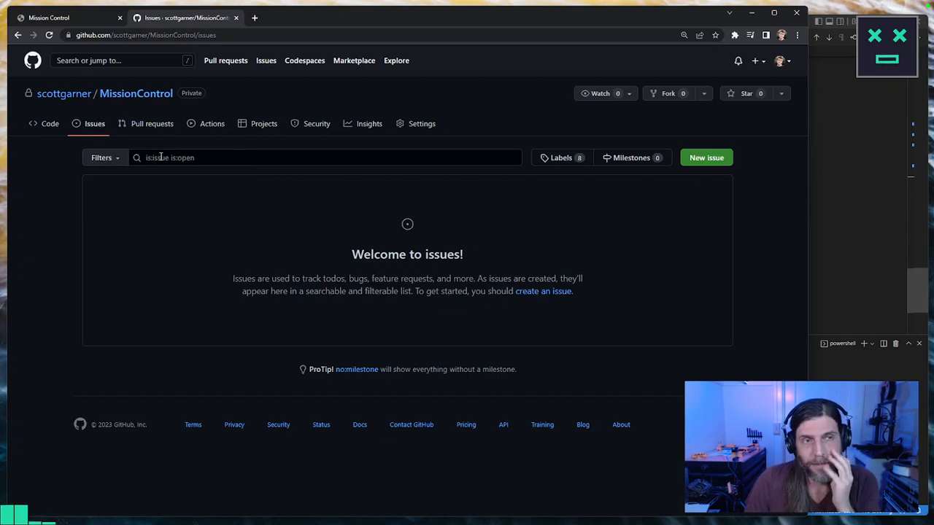
left_click(87, 95)
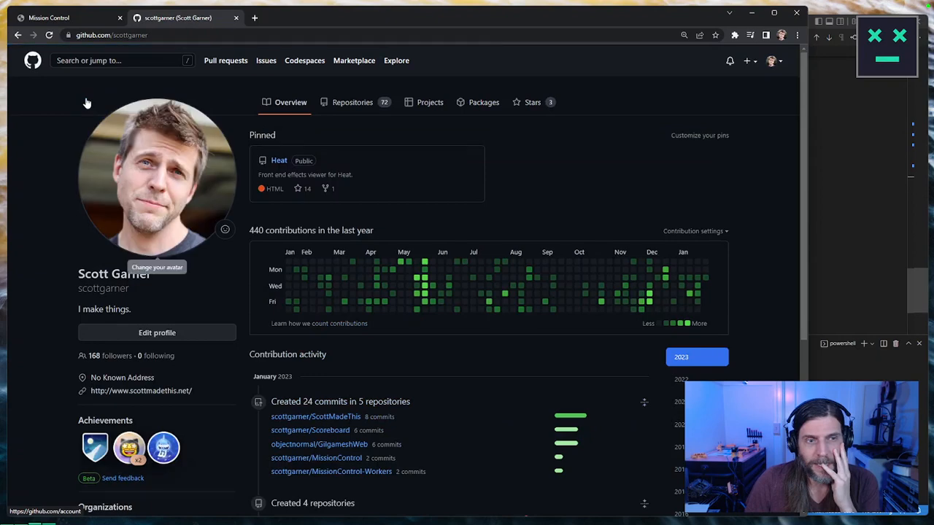
left_click(348, 104)
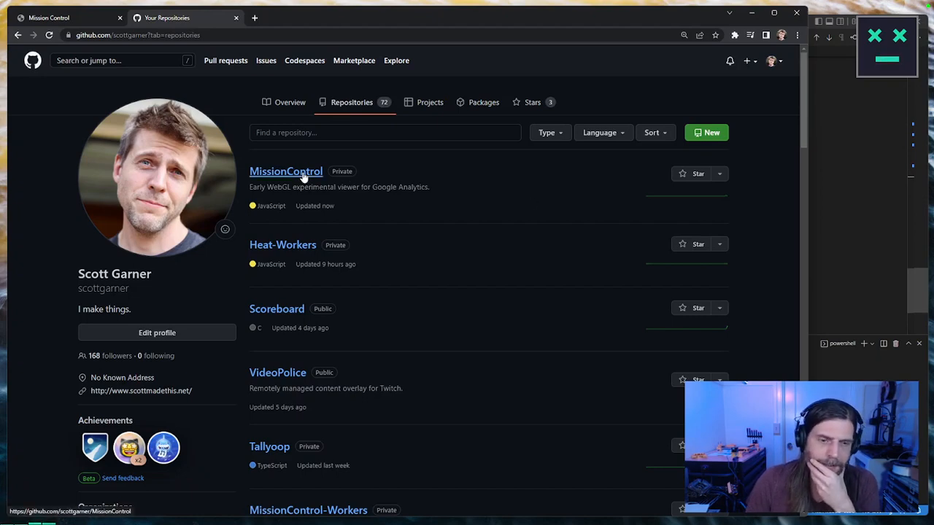
scroll(309, 177, "down", 2)
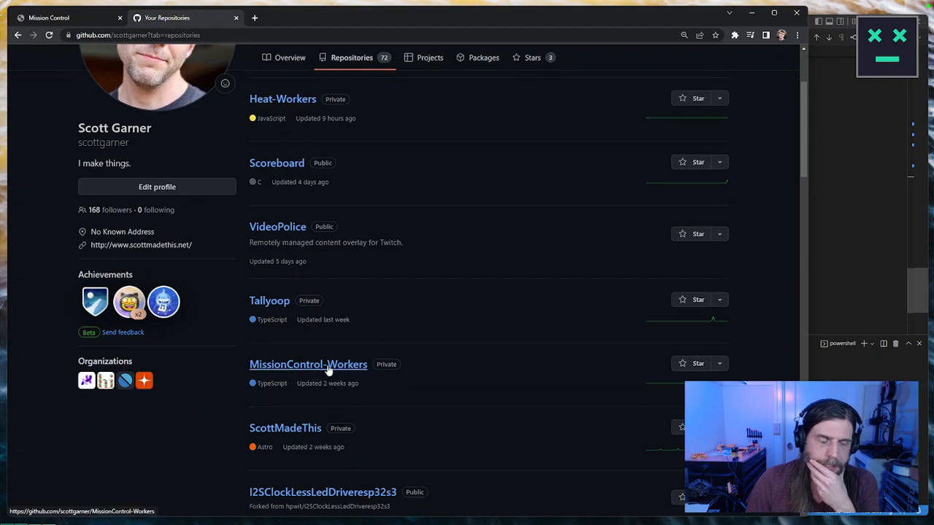
left_click(328, 369)
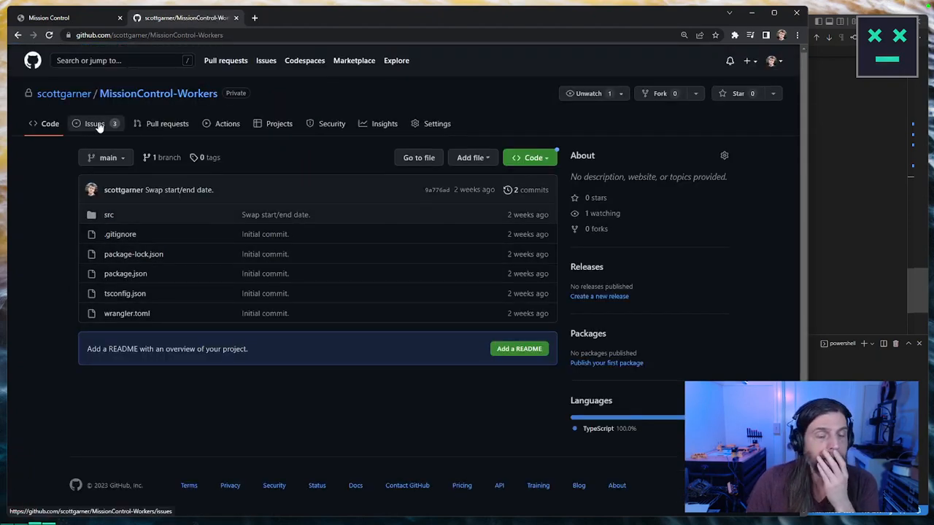
Step: In the issue "Migrate from Netlify to Cloudflare", check off all three tasks, close it as completed and return to the issues list
left_click(95, 124)
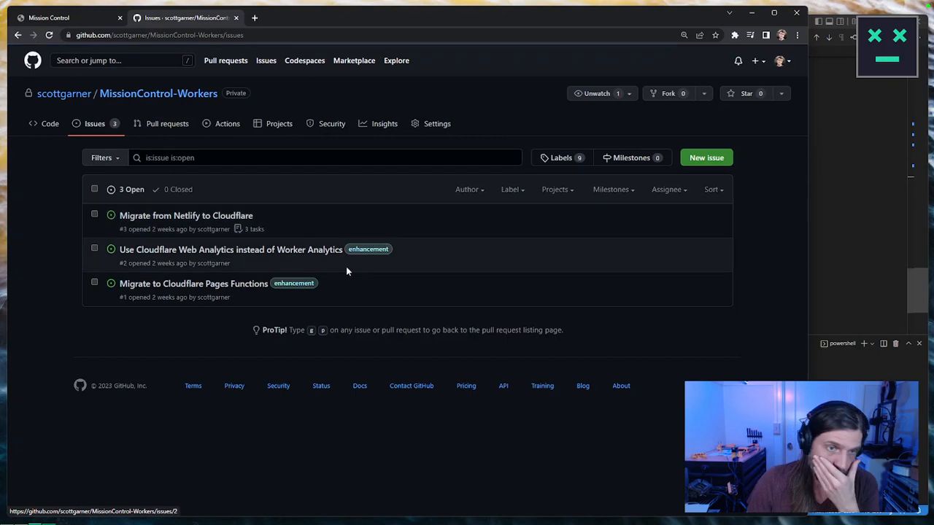
left_click(135, 217)
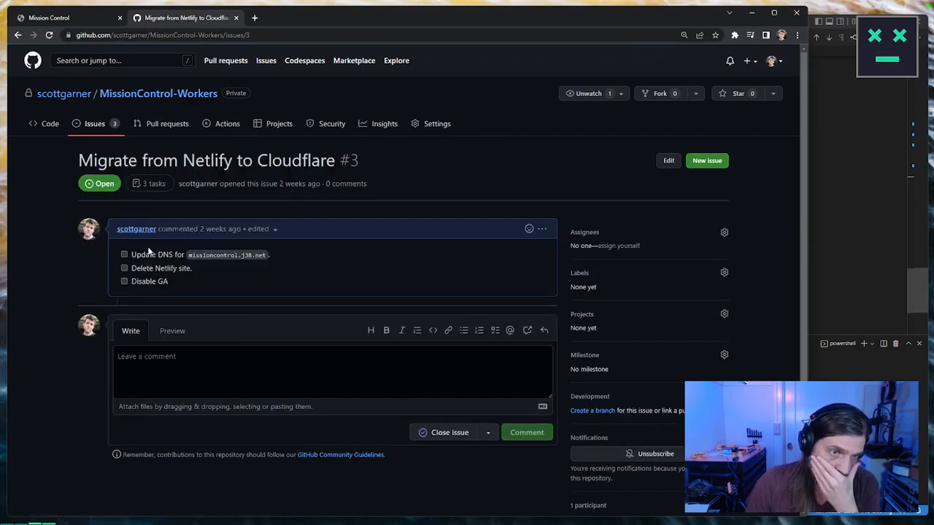
left_click(124, 255)
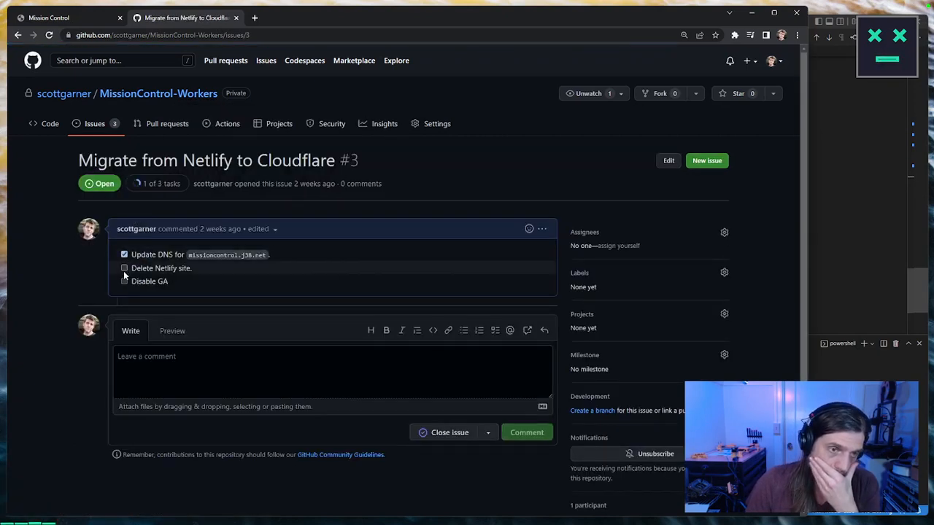
left_click(124, 282)
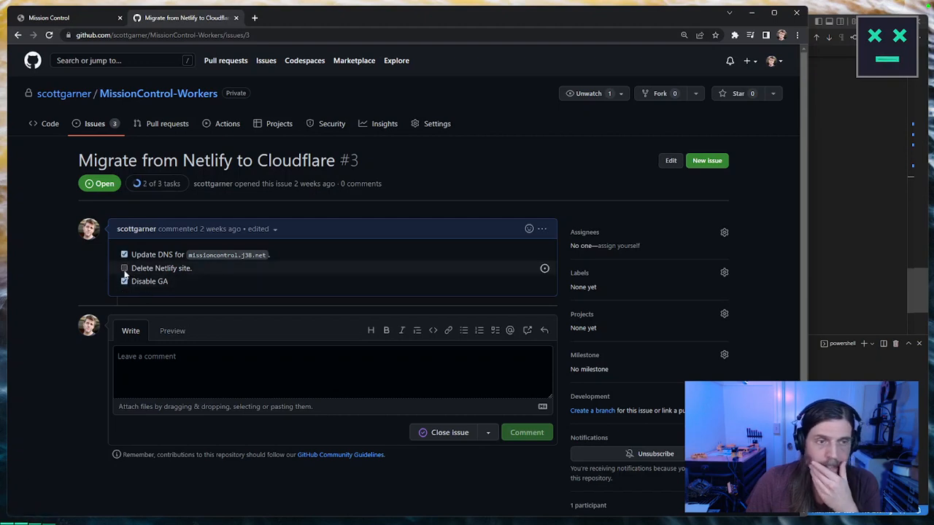
left_click(124, 268)
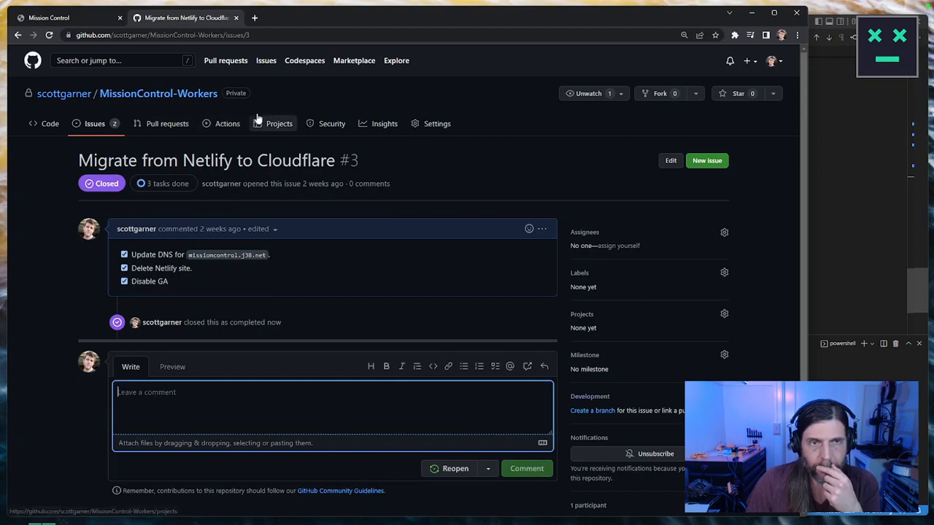
left_click(94, 124)
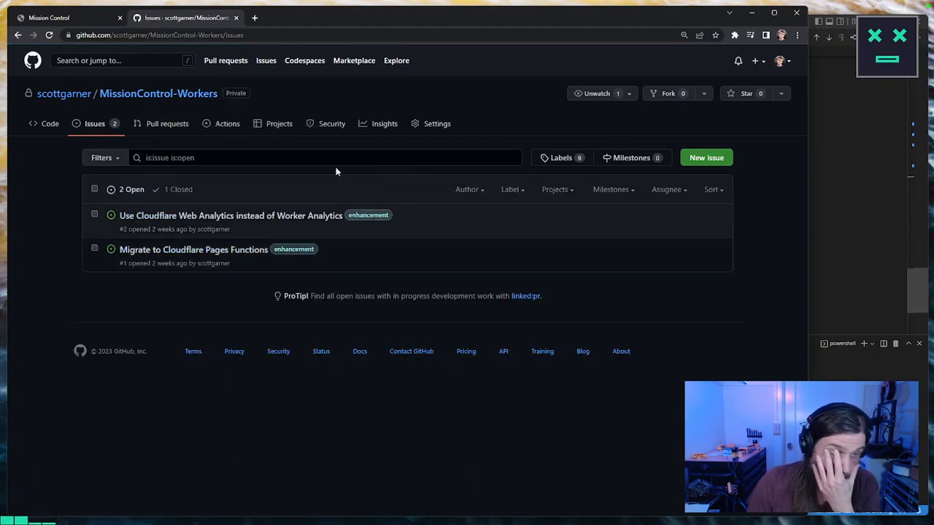
left_click(827, 95)
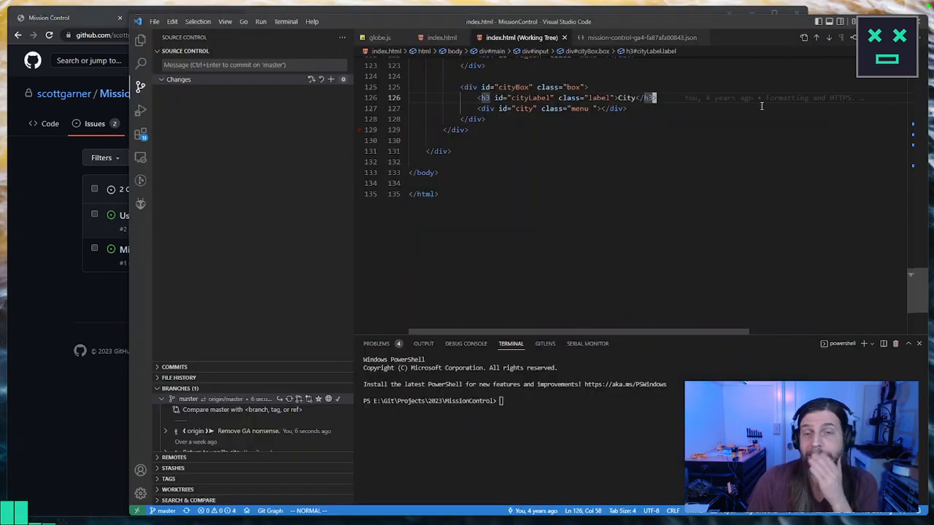
scroll(646, 206, "up", 6)
left_click(62, 263)
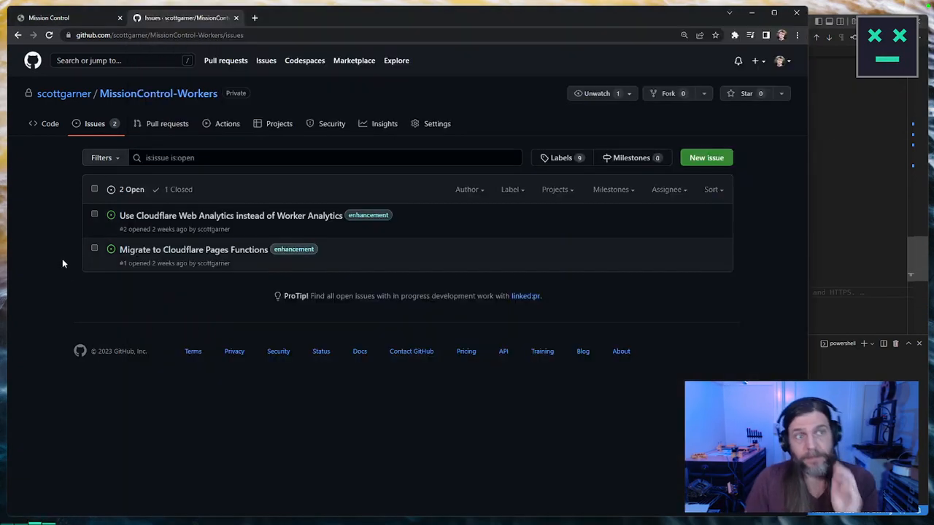
Step: Open scottmadethis.net in a new tab, view the Mission Control project page and its live version, and close the tab
key("ctrl+t")
type("scottmadethis.net")
key("Return")
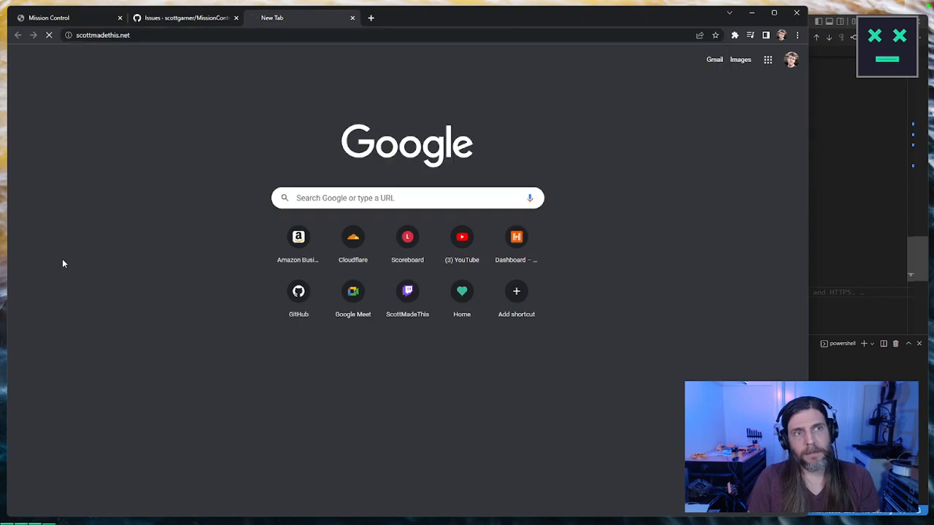
scroll(506, 253, "down", 10)
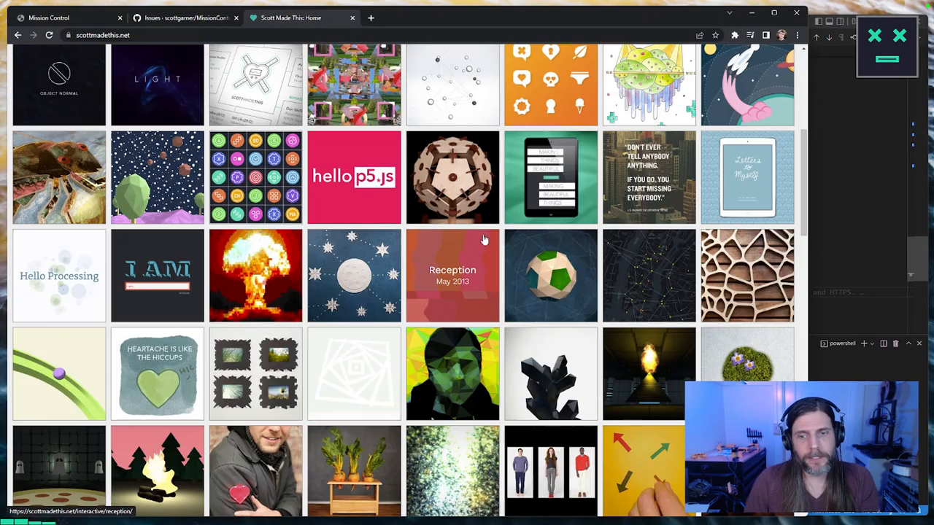
scroll(489, 239, "down", 4)
scroll(332, 292, "up", 5)
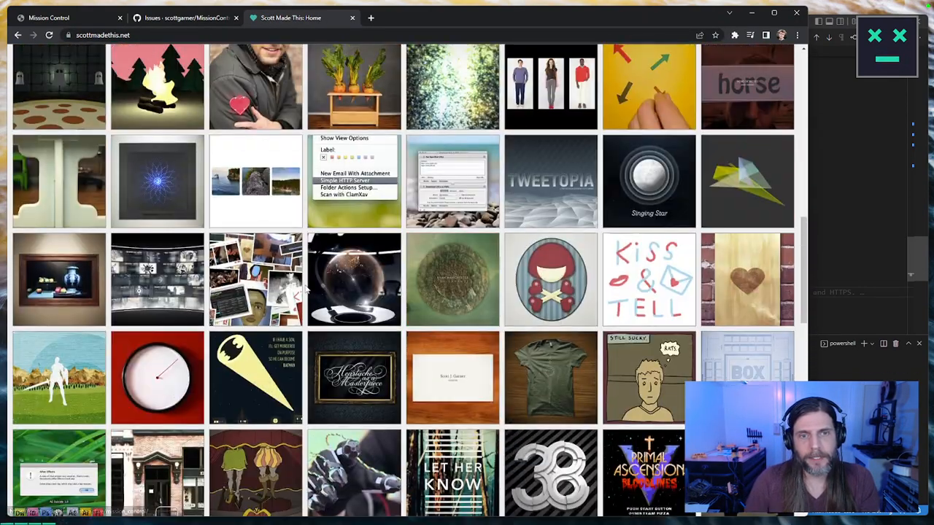
left_click(332, 292)
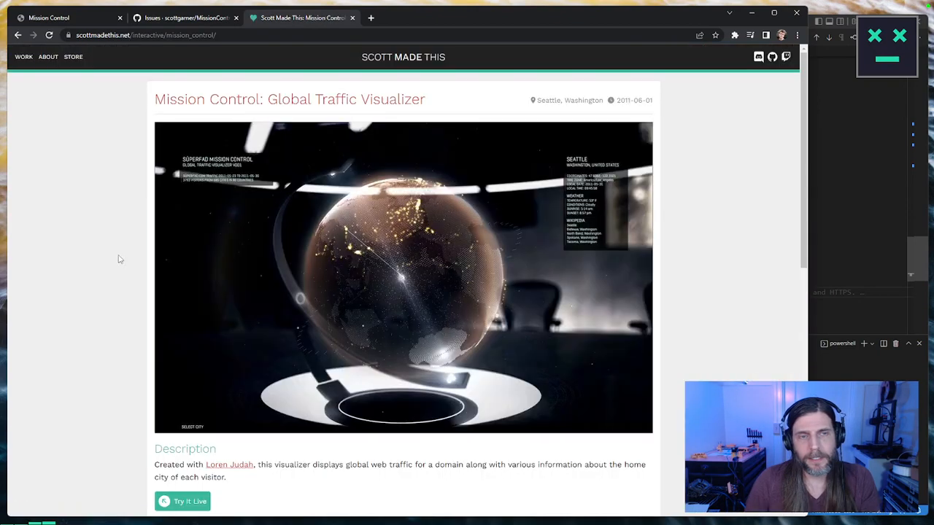
scroll(175, 227, "down", 4)
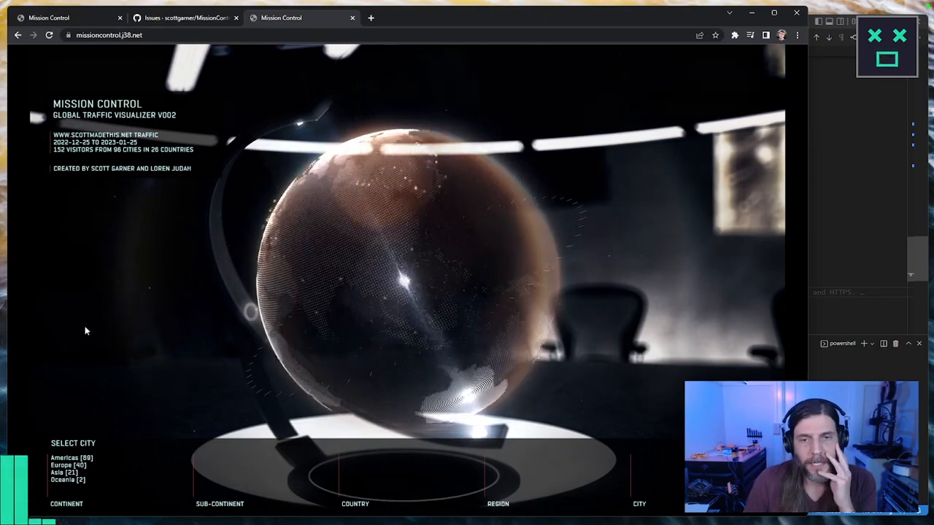
left_click(352, 18)
Step: Load scottmadethis.net in the first browser tab, find the Tweetopia project page and try its live link
left_click(73, 18)
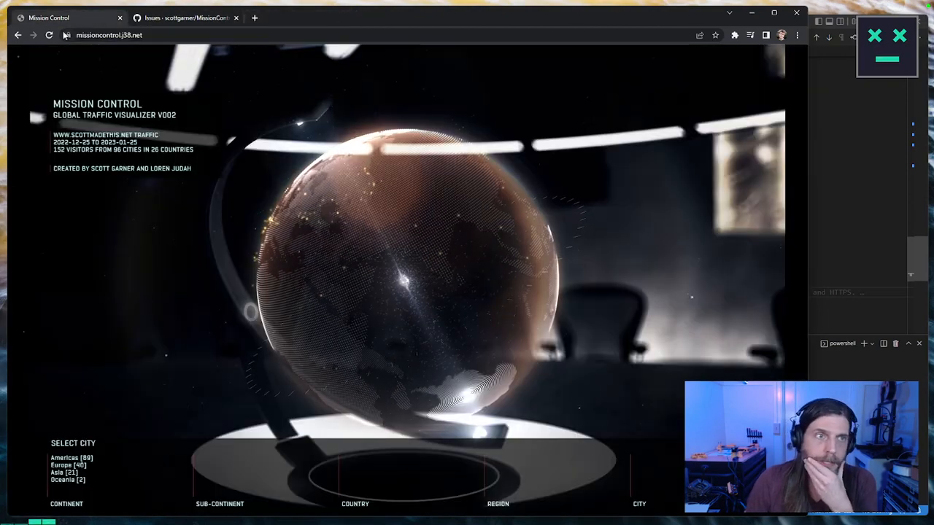
left_click(19, 35)
left_click(18, 35)
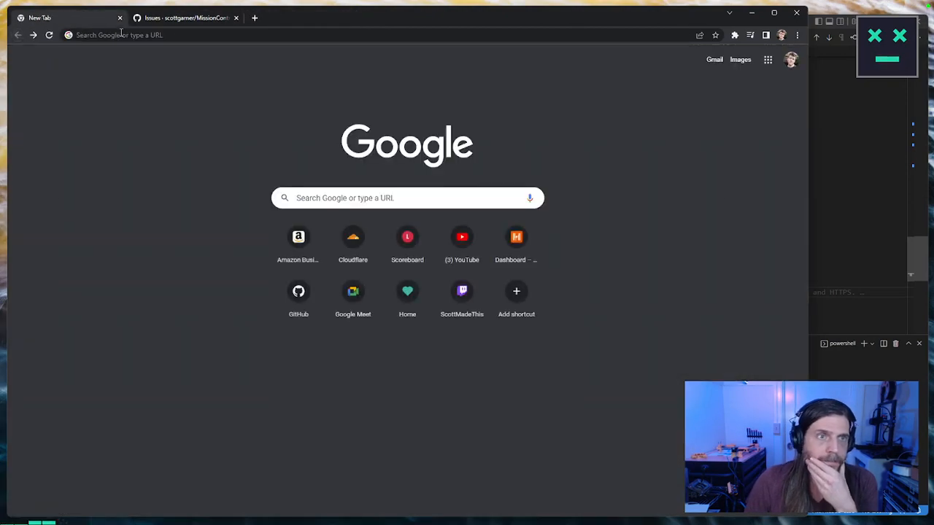
left_click(121, 34)
type("scottmadethis.net")
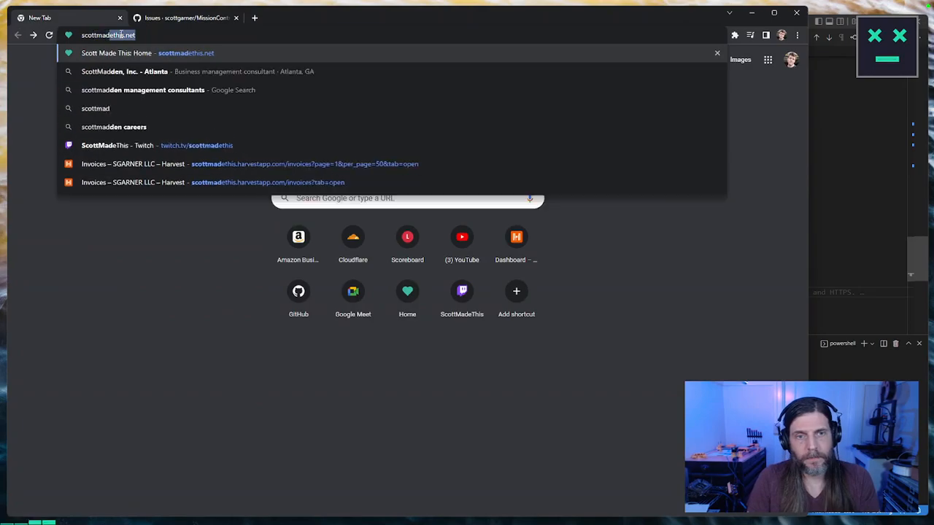
key("Return")
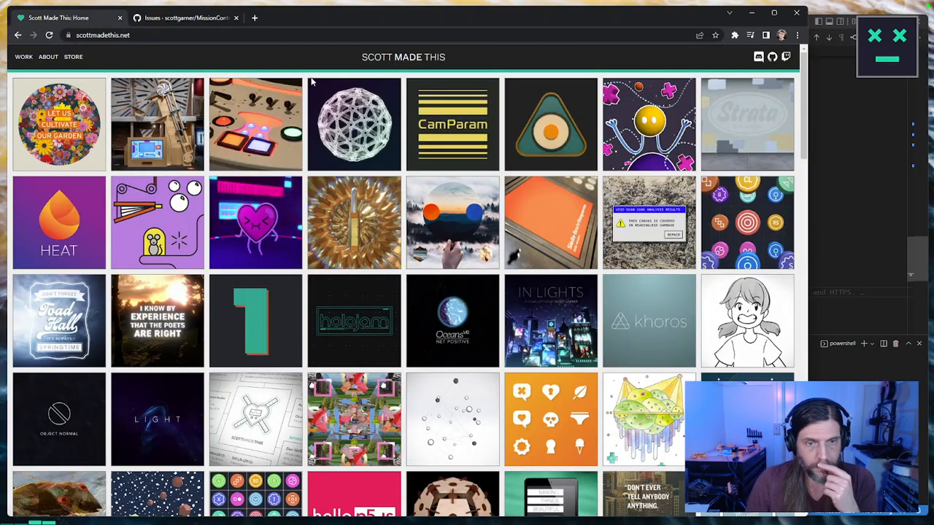
scroll(428, 154, "down", 9)
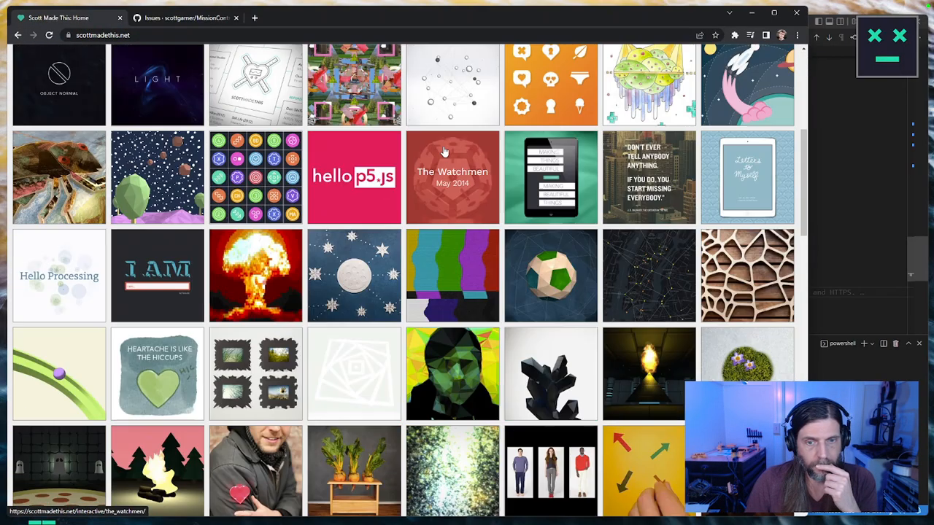
left_click(542, 237)
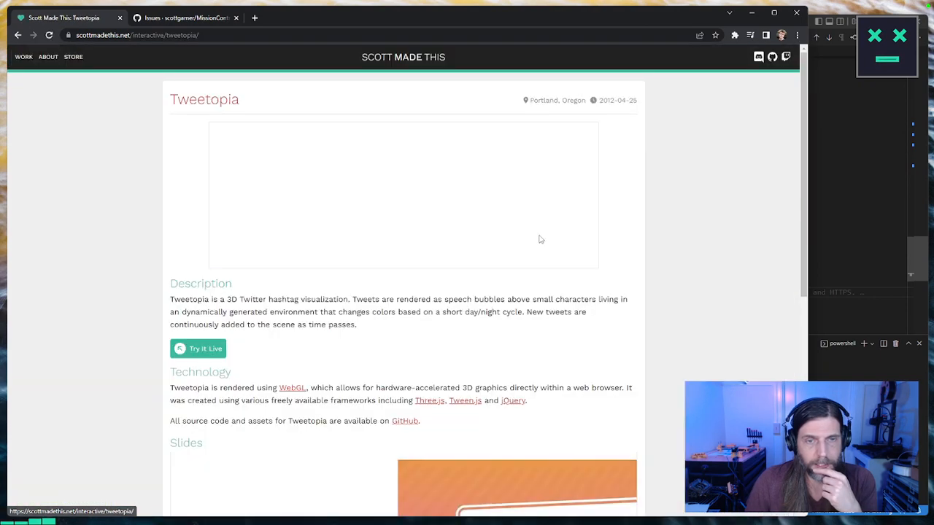
left_click(205, 351)
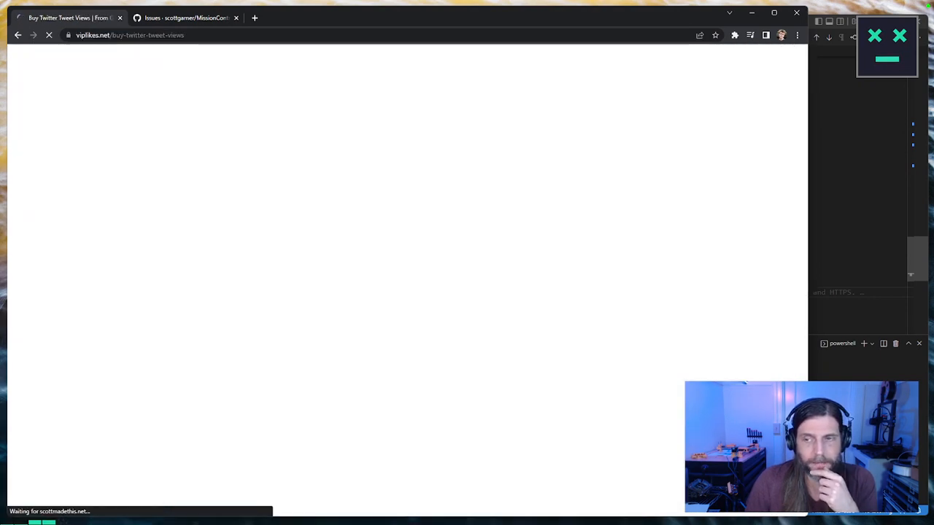
Step: Narrow the browser window, return to the Tweetopia project page and review its description, technology and customization sections
left_click_drag(808, 406, 632, 406)
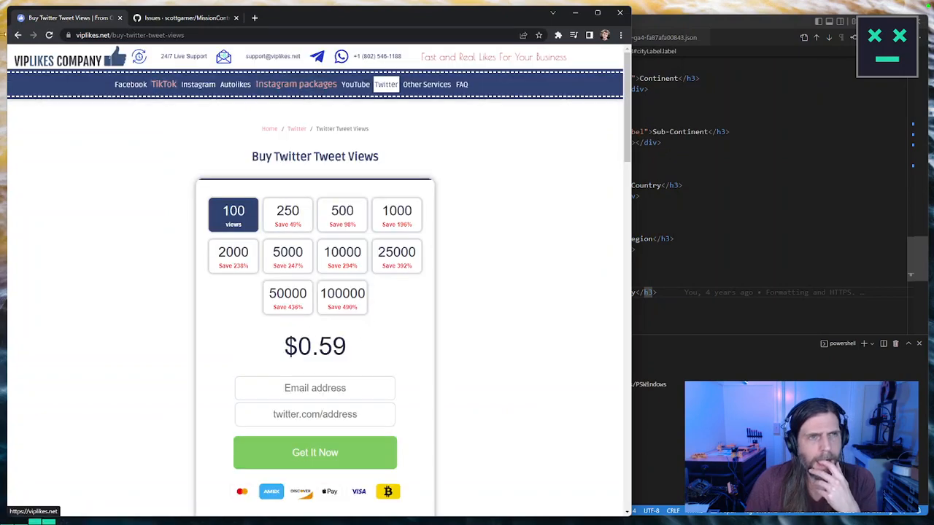
left_click(17, 35)
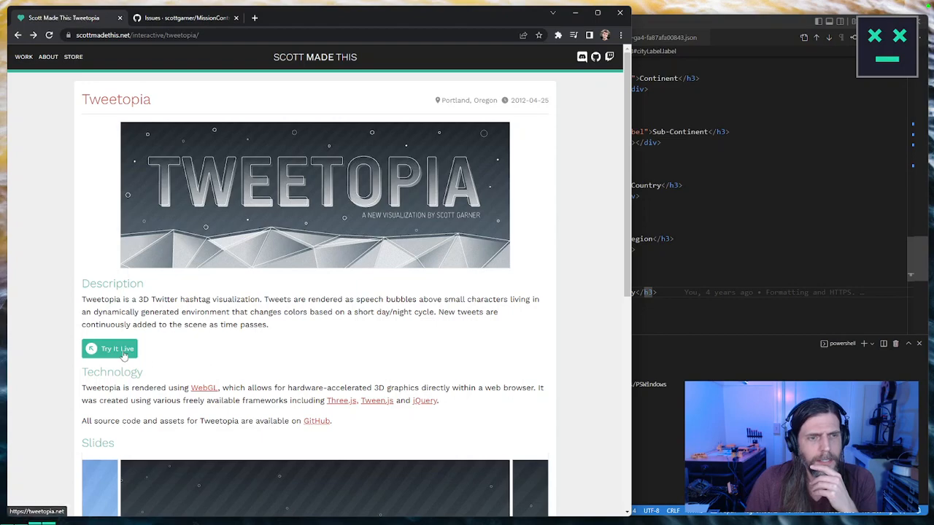
scroll(121, 352, "down", 3)
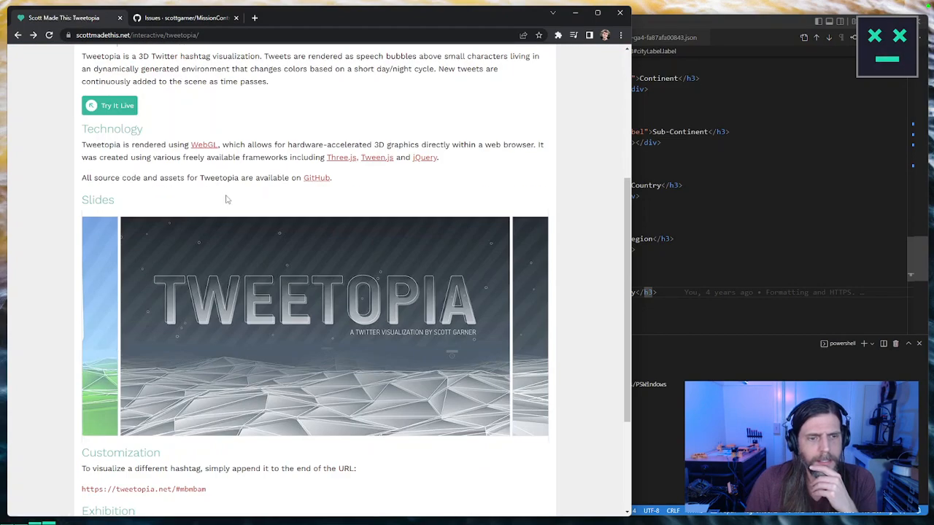
scroll(202, 260, "down", 3)
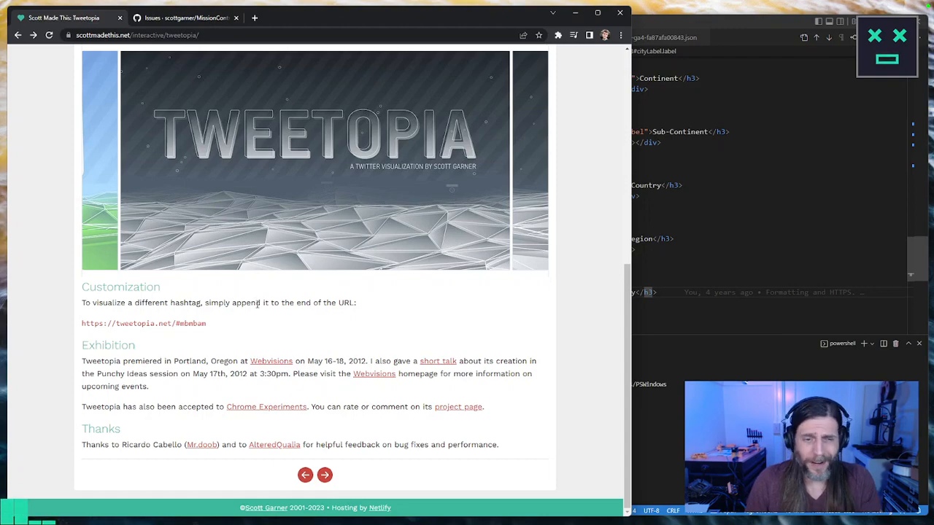
scroll(307, 306, "up", 5)
Step: Open tweetopia.j38.net in a new tab to check the live visualization
key("ctrl+t")
type("tweetopi")
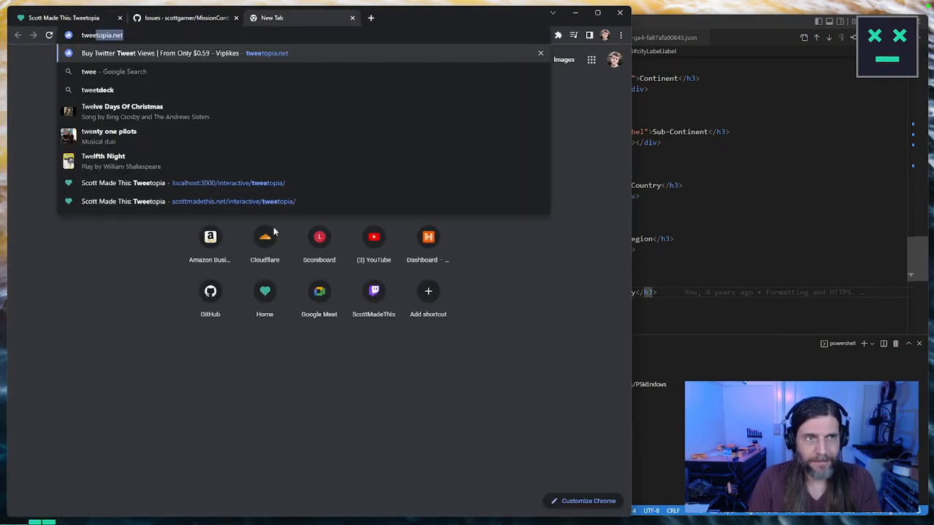
type("a.j38.net")
key("Return")
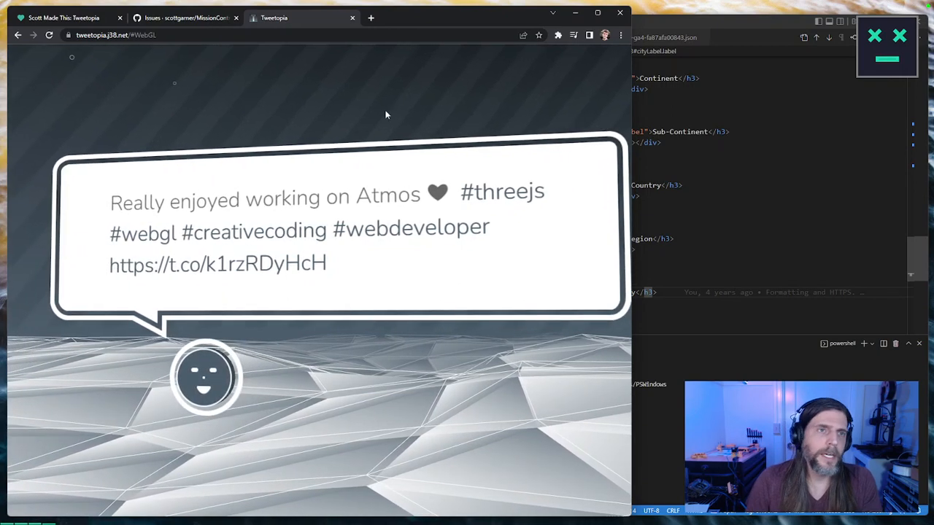
Step: Switch to Visual Studio Code and open the recent project folder E:\Git\Projects\2022\ScottMadeThis
left_click(698, 213)
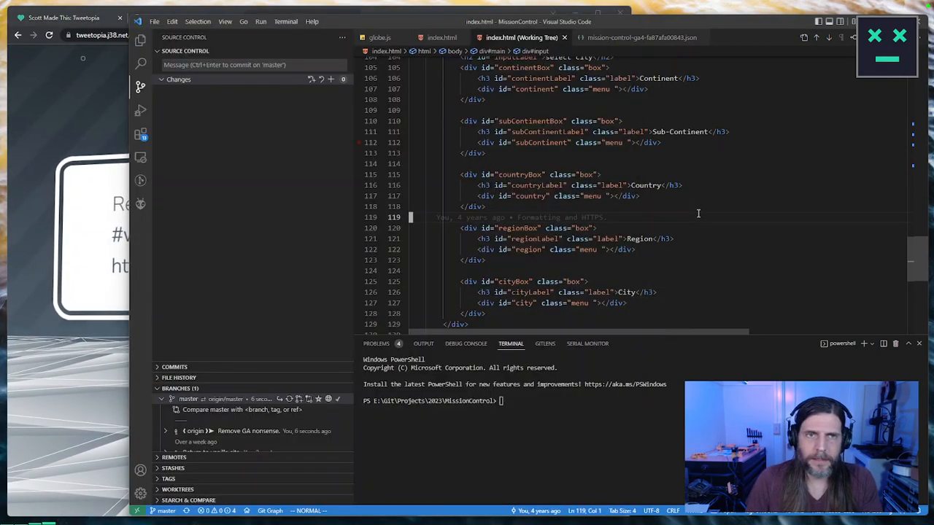
left_click(154, 22)
mouse_move(209, 118)
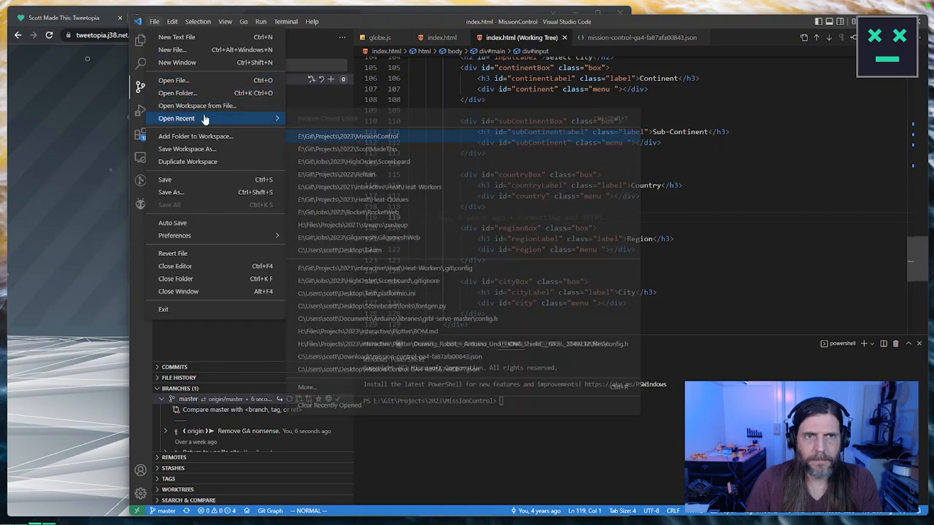
left_click(357, 150)
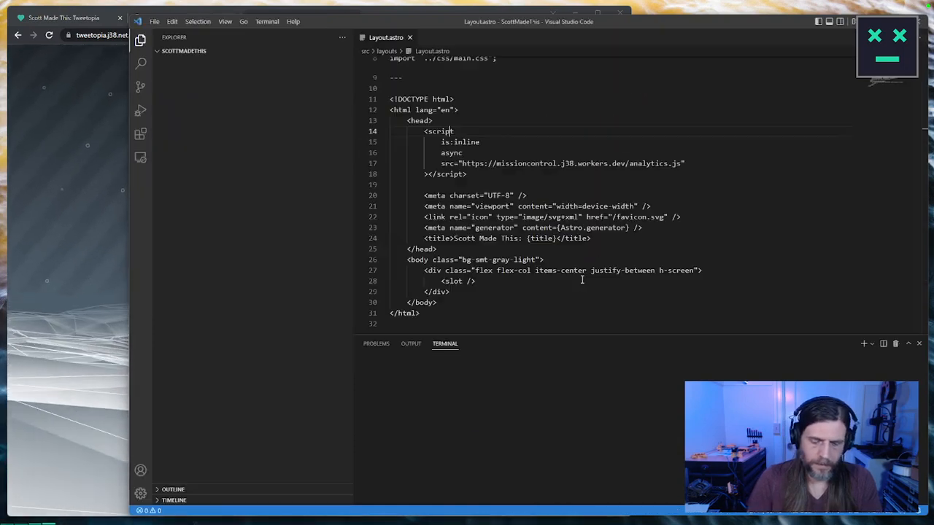
Step: Find the file for "tweetopia", open the post's index.md, and narrow the file explorer to widen the editor
key("ctrl+p")
type("tweetopi")
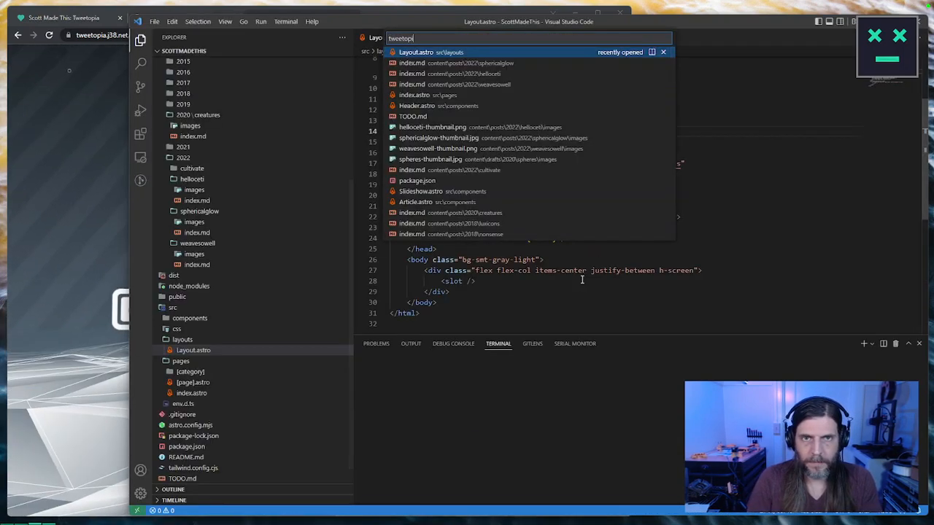
type("a")
key("Down")
key("Return")
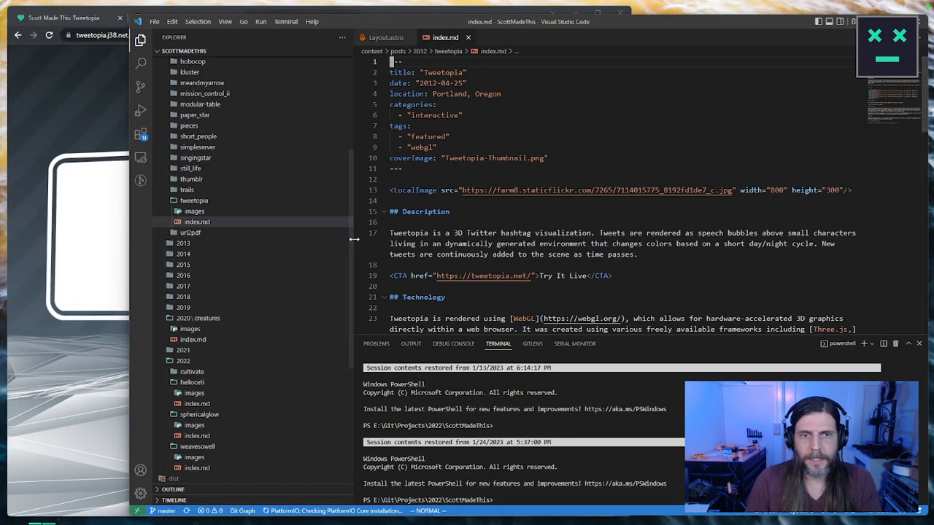
left_click_drag(354, 238, 281, 238)
left_click(445, 278)
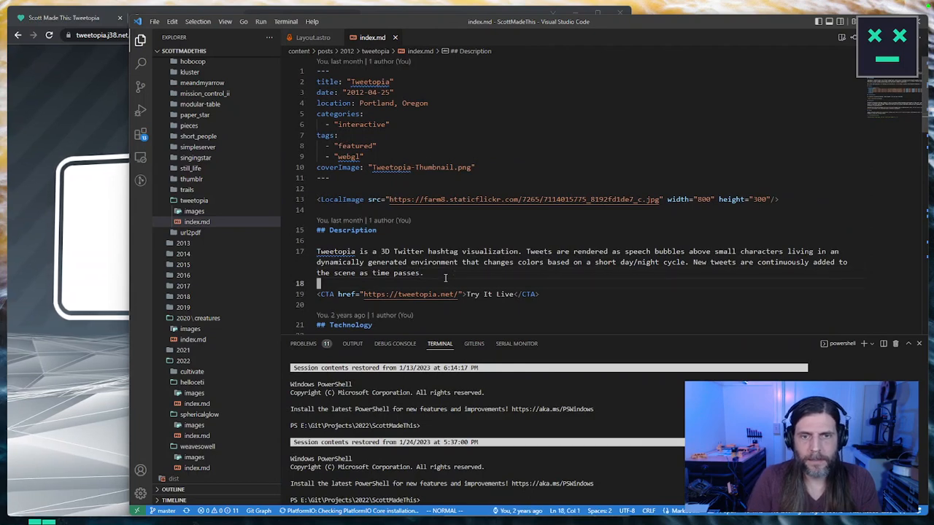
key("g")
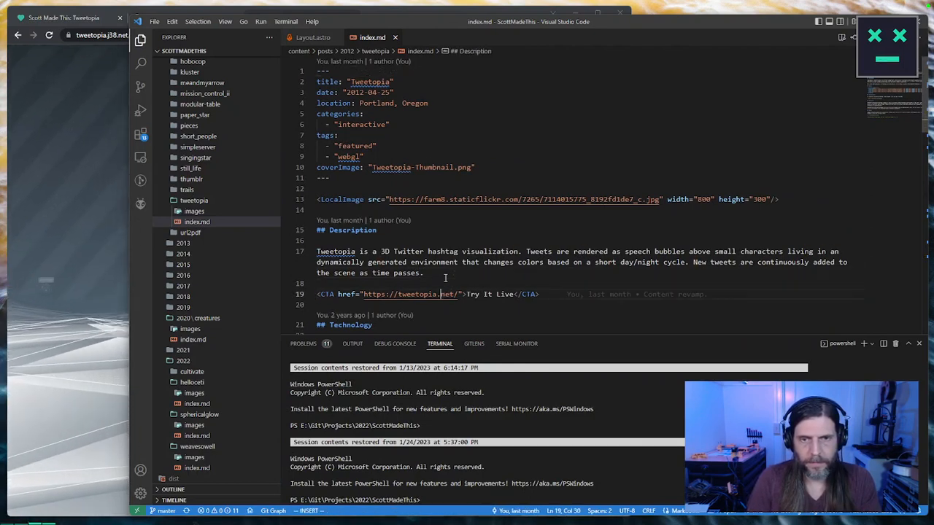
type("j3")
type("3")
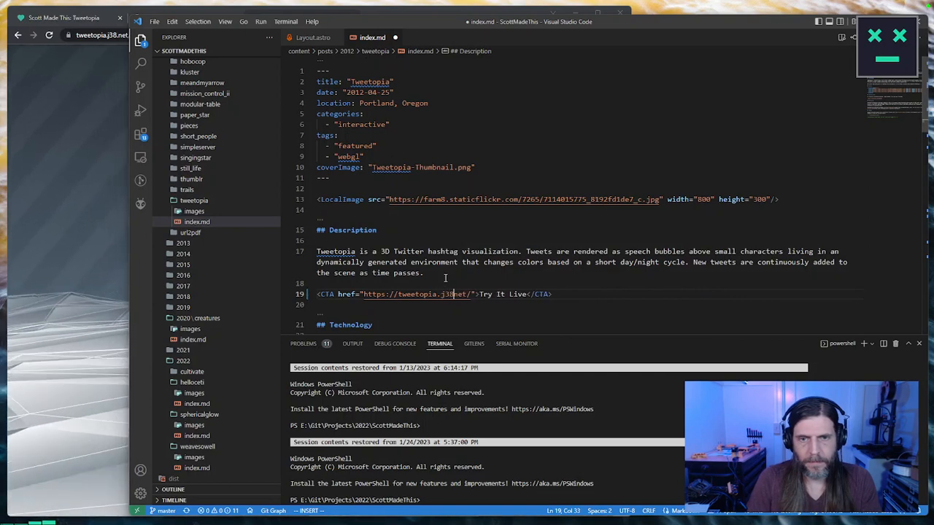
key("Escape")
key("n")
key("i")
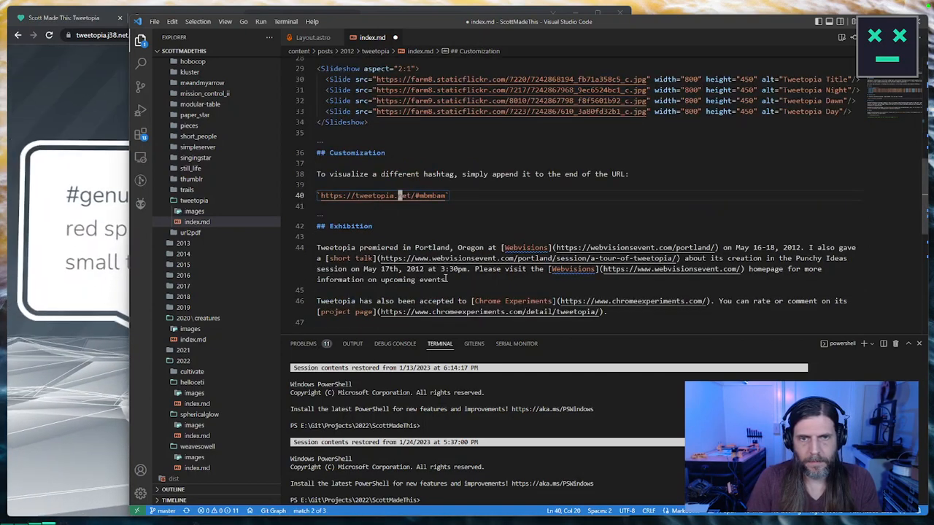
key("ctrl+s")
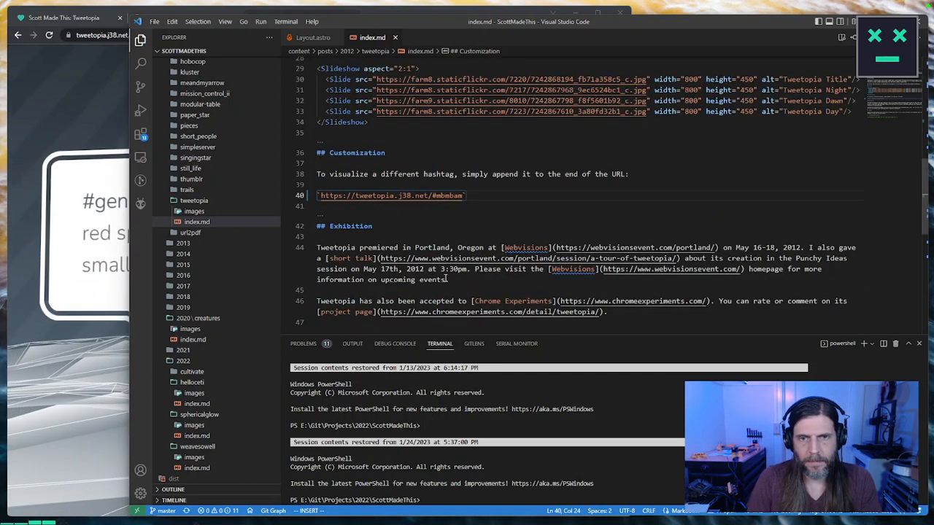
key("n")
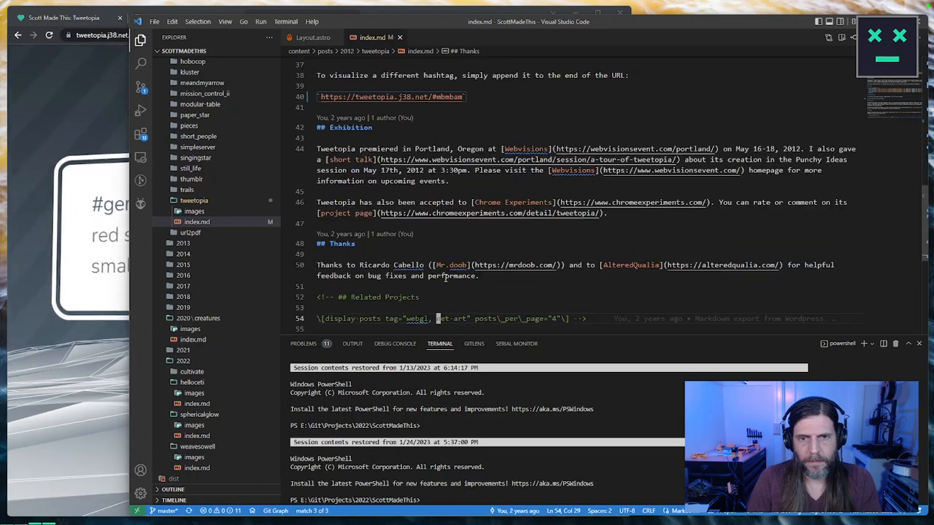
key("n")
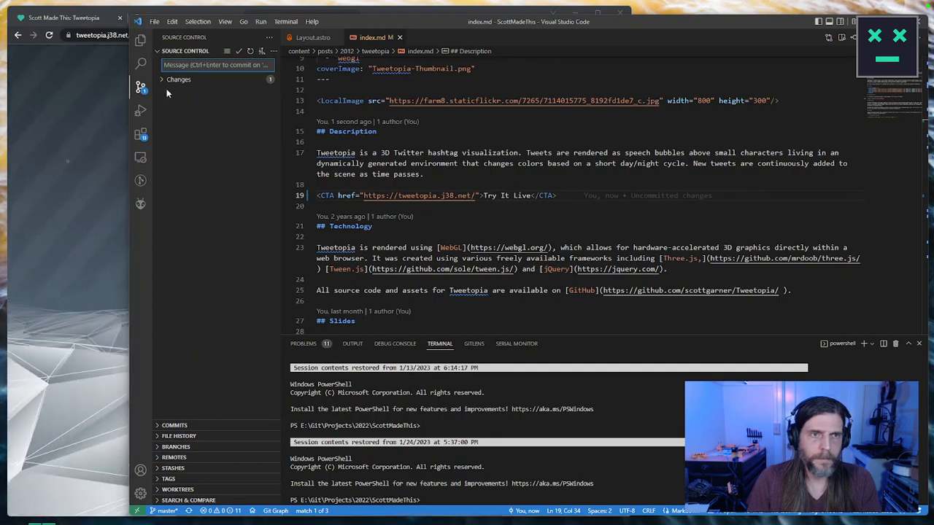
Step: Review the uncommitted changes to the Tweetopia index.md, comparing both edited URLs with their originals
left_click(170, 81)
left_click(234, 101)
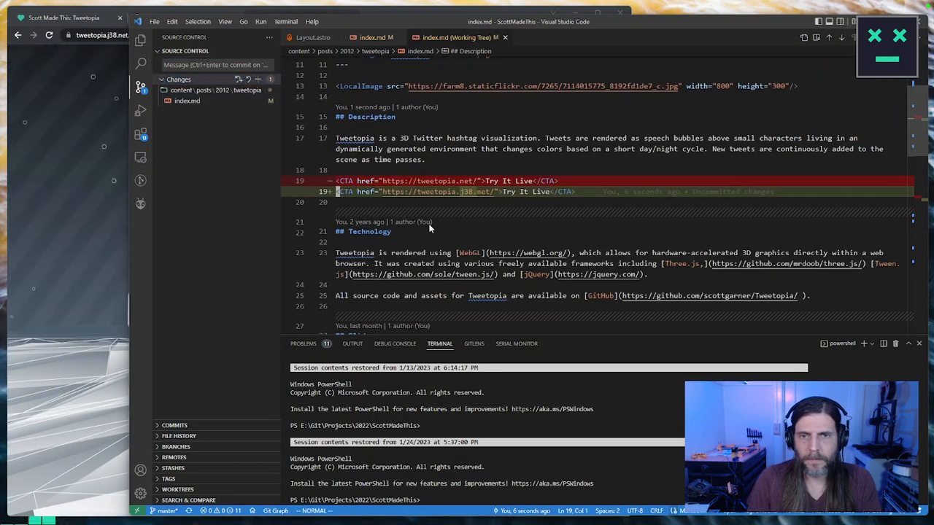
scroll(491, 192, "down", 4)
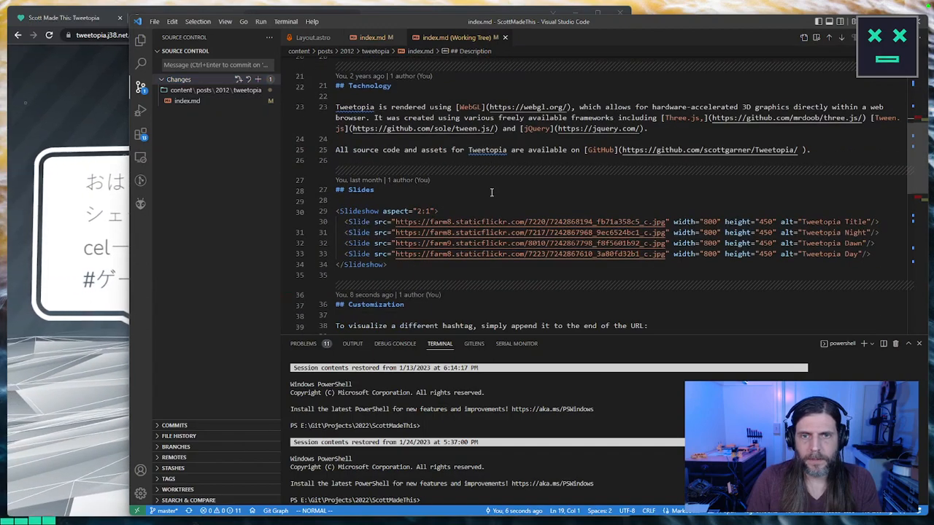
scroll(491, 193, "down", 4)
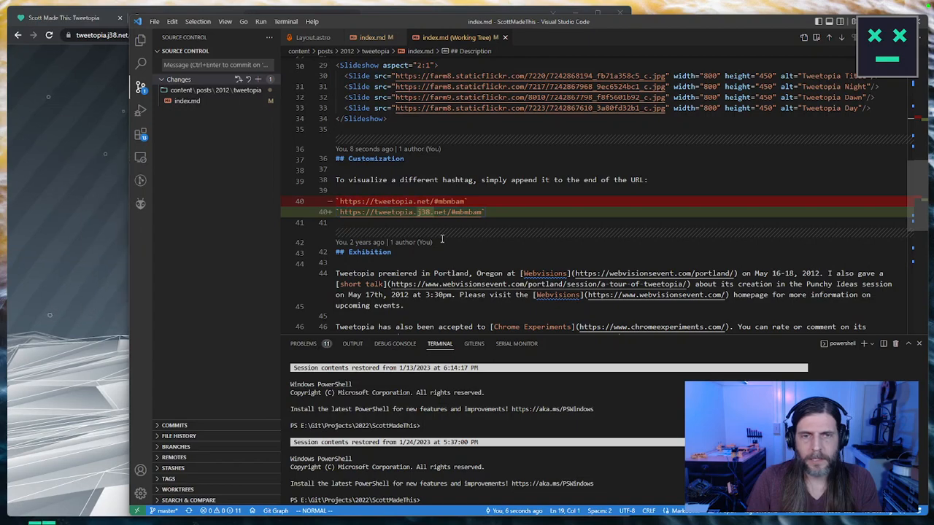
scroll(464, 224, "up", 7)
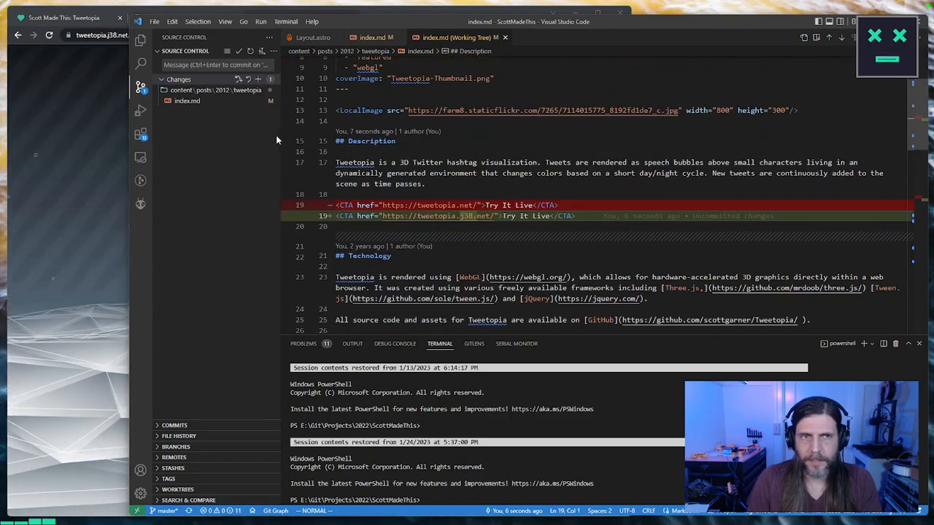
Step: Stage the Tweetopia index.md and commit it to master with the message "Fix tweetopia url."
left_click_drag(289, 139, 383, 138)
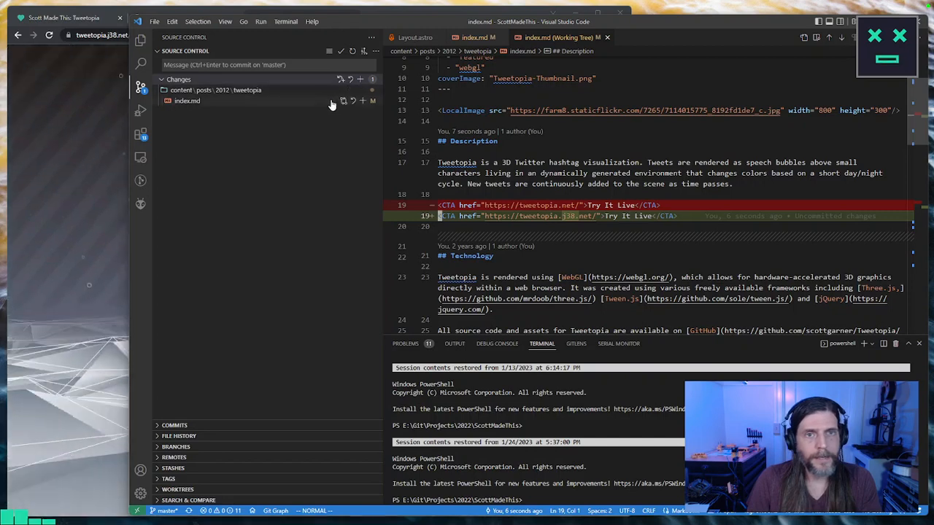
left_click(361, 101)
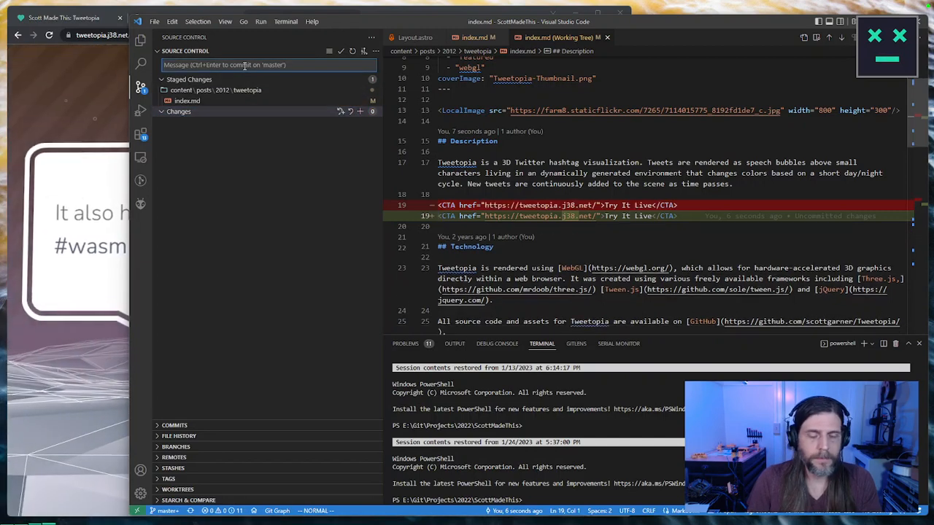
left_click(244, 65)
type("Fix tweet")
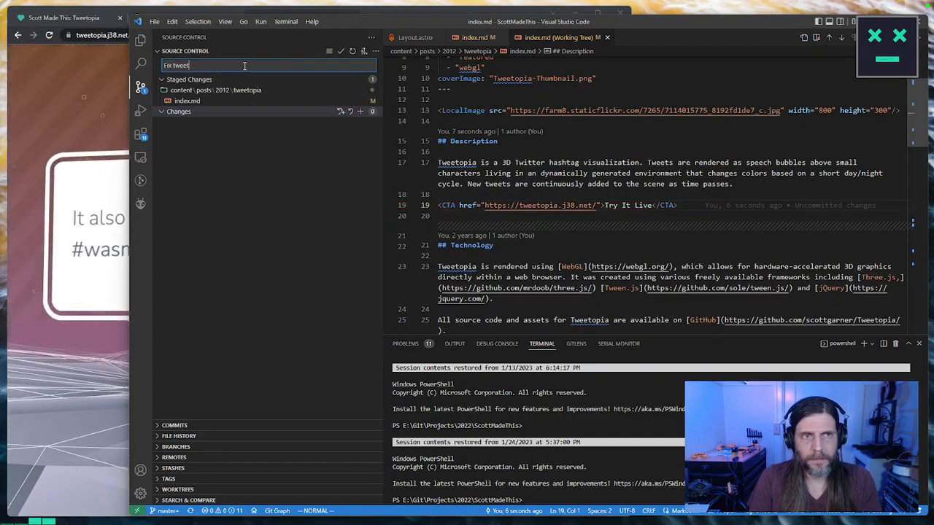
type("opia url.")
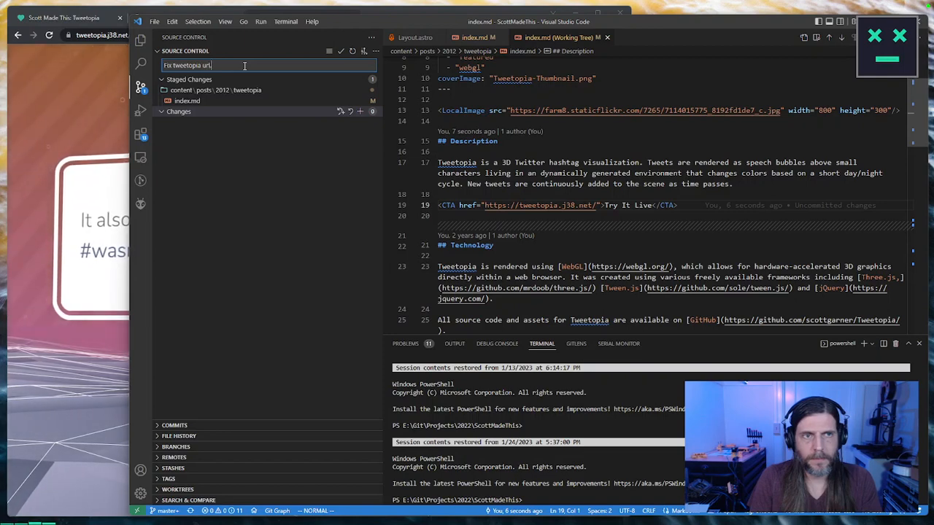
key("ctrl+Return")
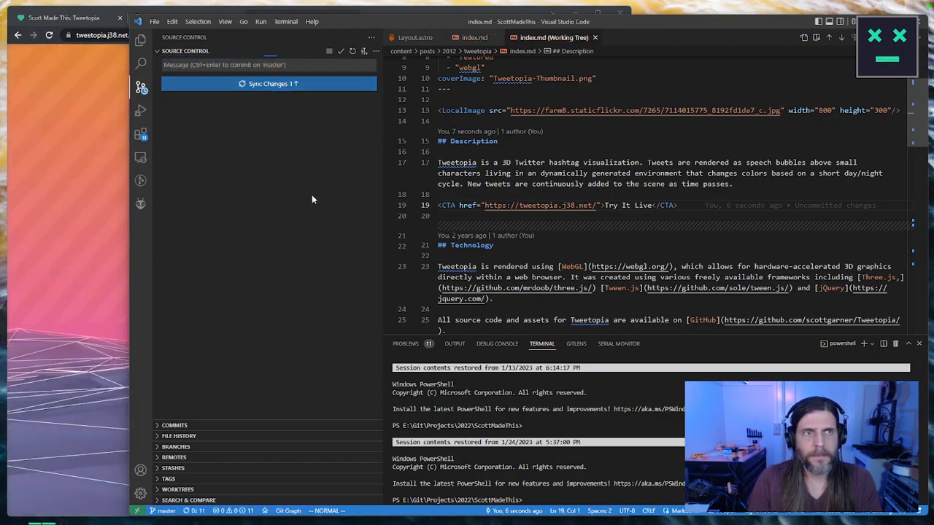
Step: Reload the live Tweetopia page, switch to Postman to send the heat-api channel POST request, check its WebSocket messages, and put Postman away
left_click(49, 36)
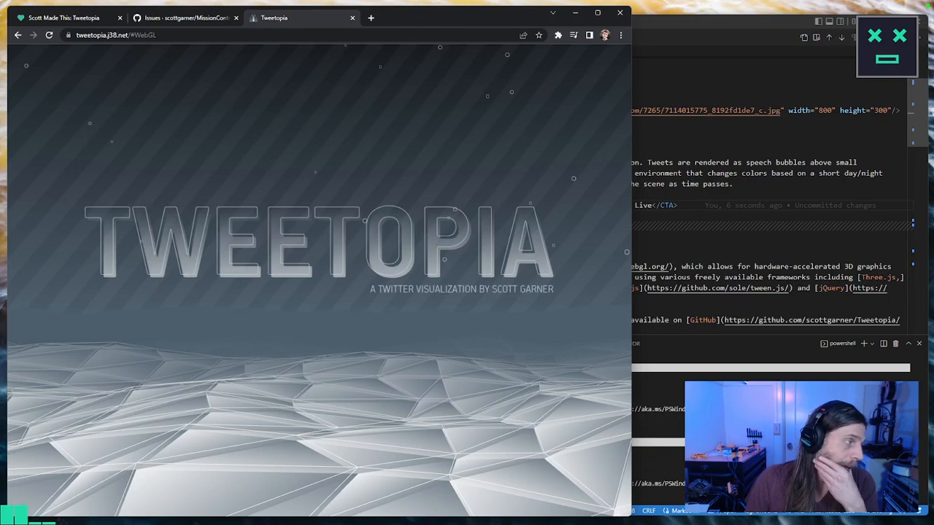
left_click(172, 524)
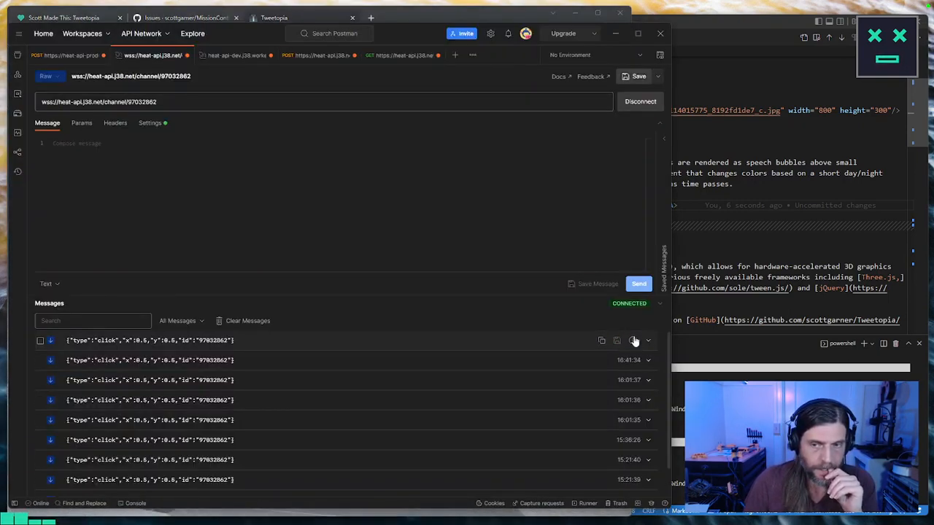
left_click(315, 56)
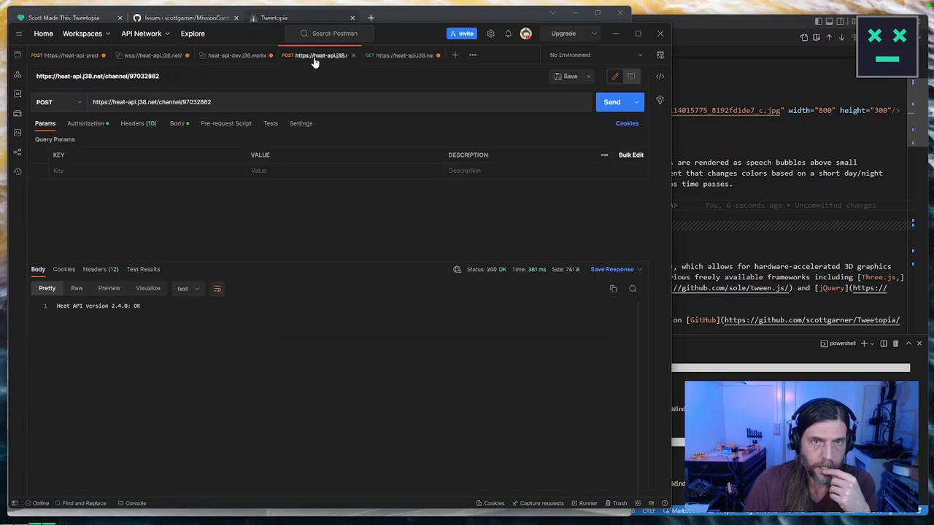
key("ctrl+Return")
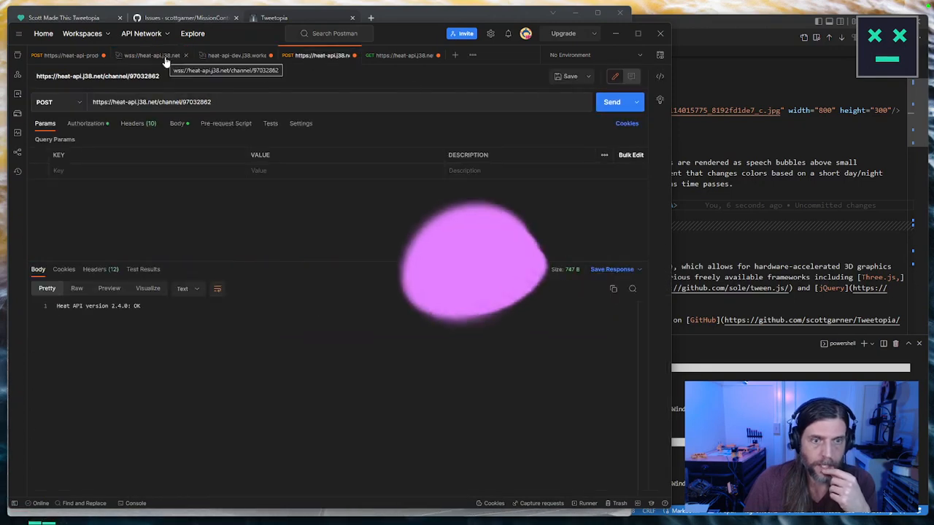
left_click(153, 56)
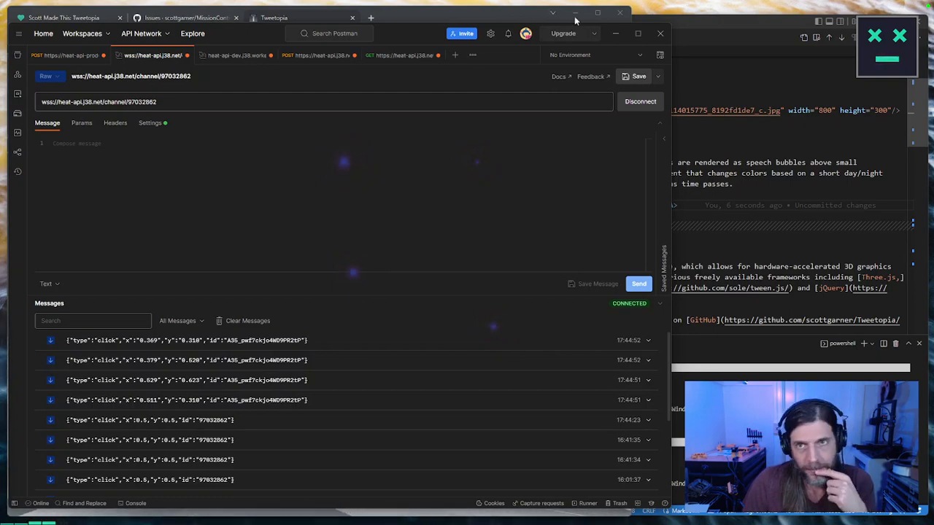
left_click(616, 22)
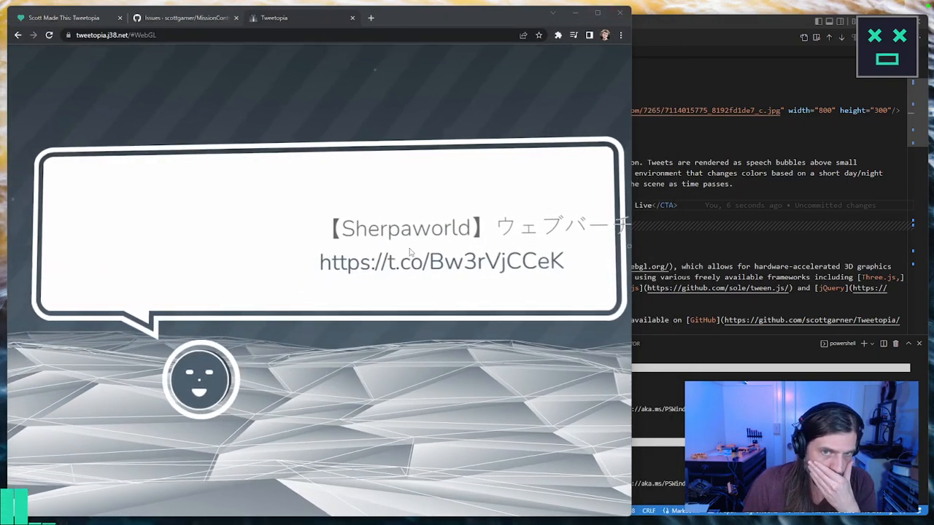
Step: Close the live Tweetopia tab and review the Tweetopia project page from the cover image through the Customization and Thanks sections
left_click(353, 17)
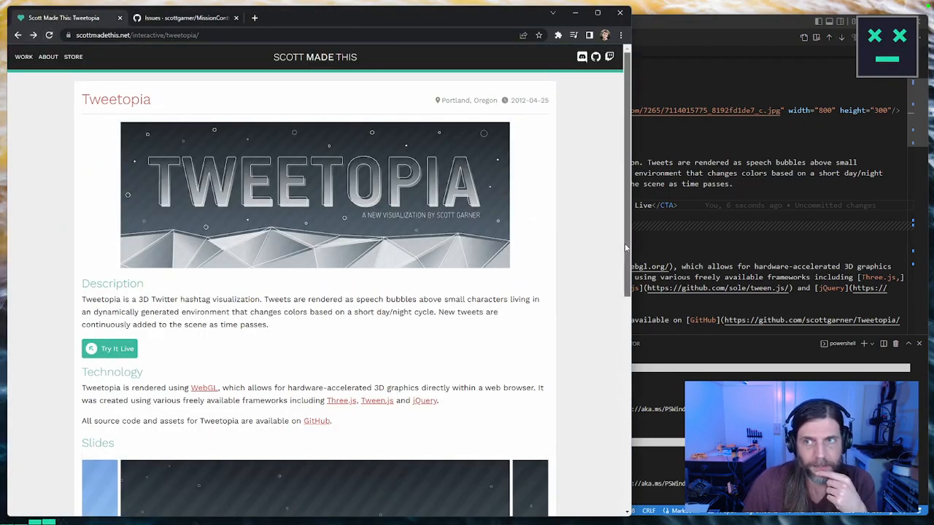
scroll(612, 338, "down", 2)
scroll(611, 338, "down", 3)
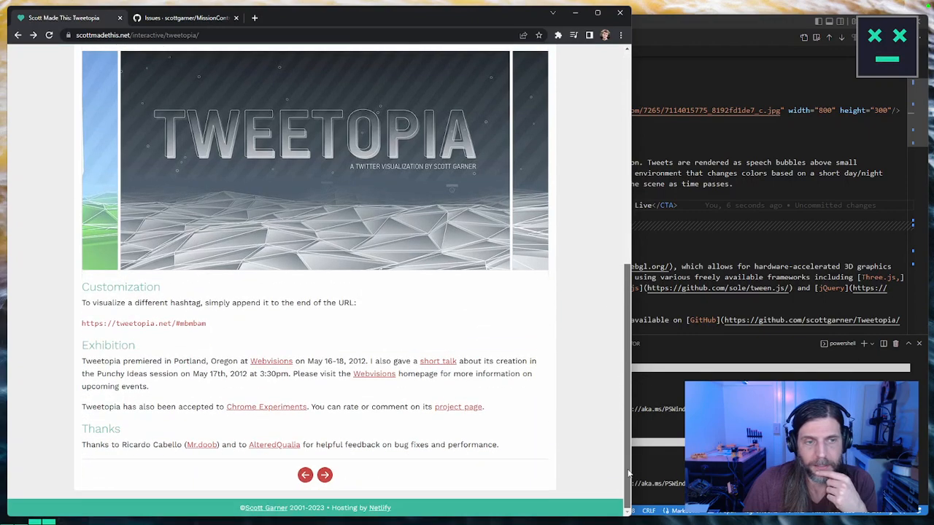
left_click_drag(626, 465, 596, 222)
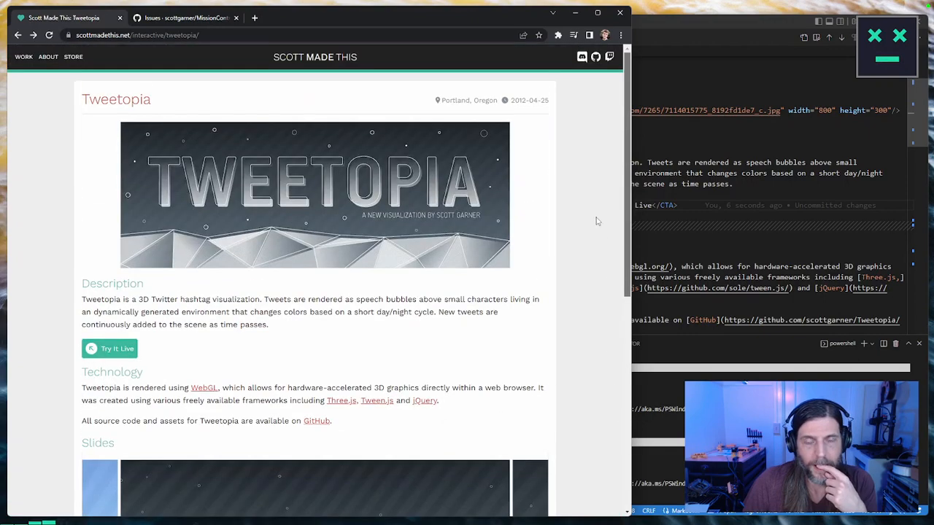
Step: Return to Visual Studio Code and start the site's development server with npm run dev in the terminal
left_click(697, 120)
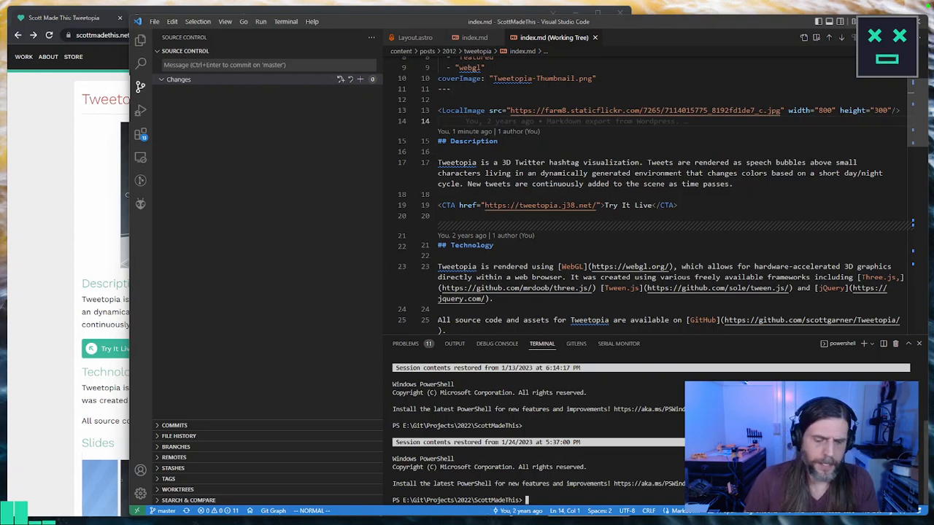
type("ev")
key("Return")
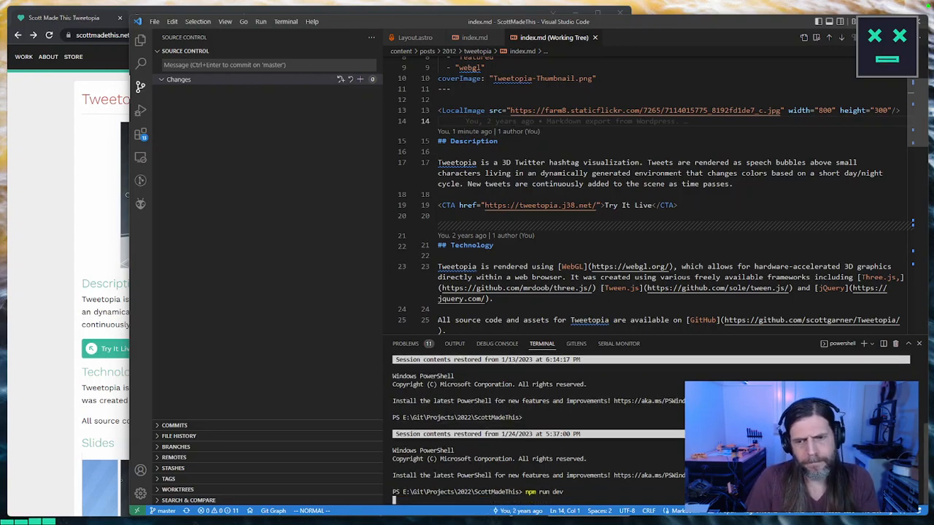
Step: Add the line width: 800 below coverImage in the Tweetopia post's front matter
scroll(577, 95, "up", 3)
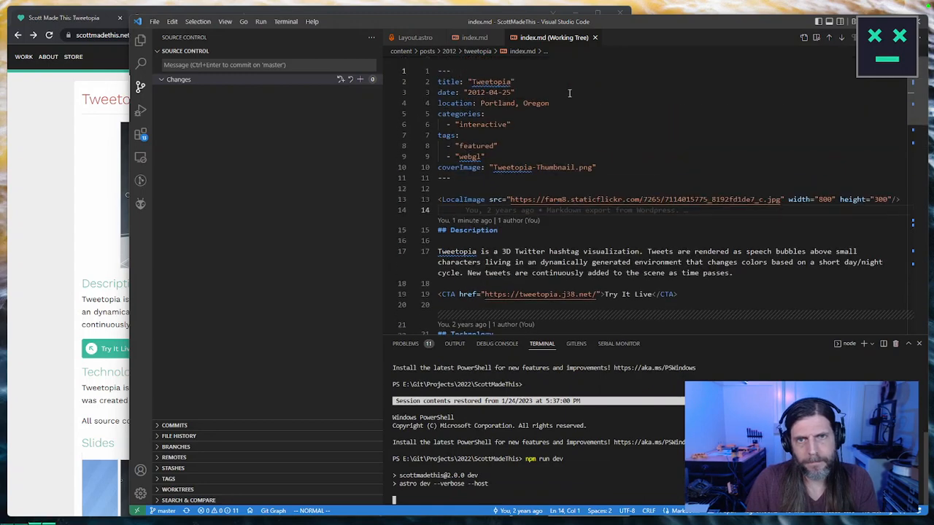
left_click(589, 167)
type("owidth:")
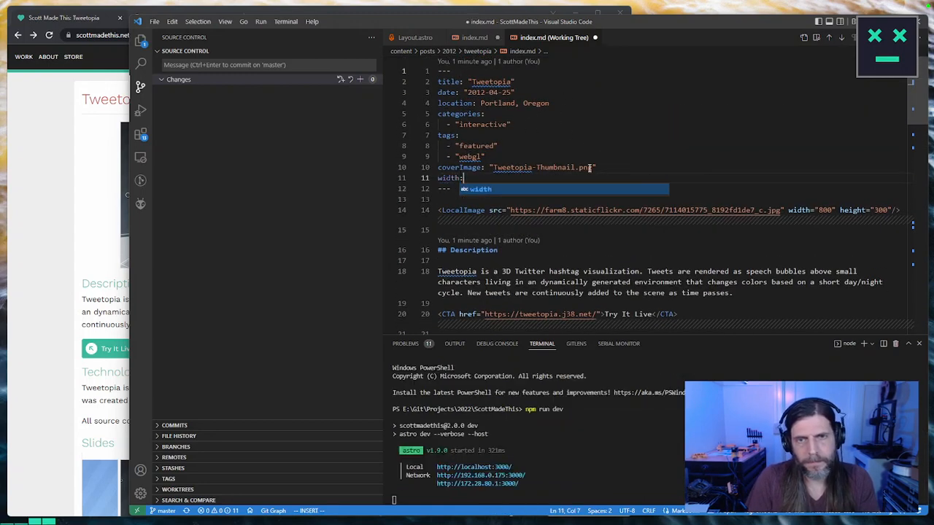
type(" 800")
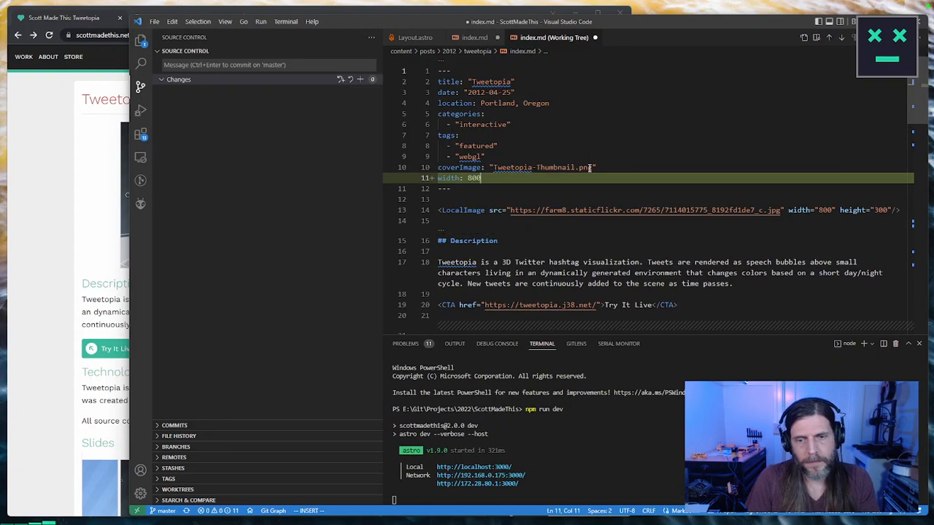
Step: Save the Tweetopia post and open its project page on the local development site at 192.168.0.175:3000
key("ctrl+s")
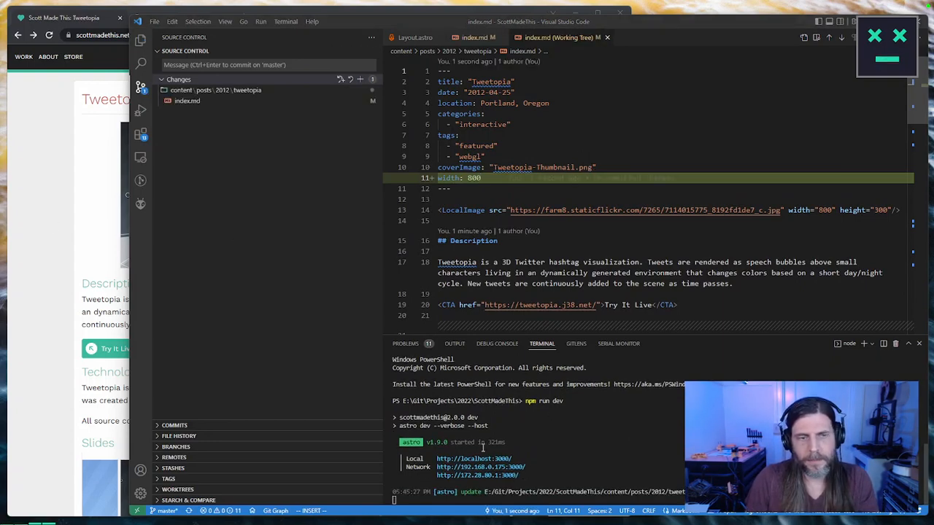
left_click_drag(0, 55, 421, 22)
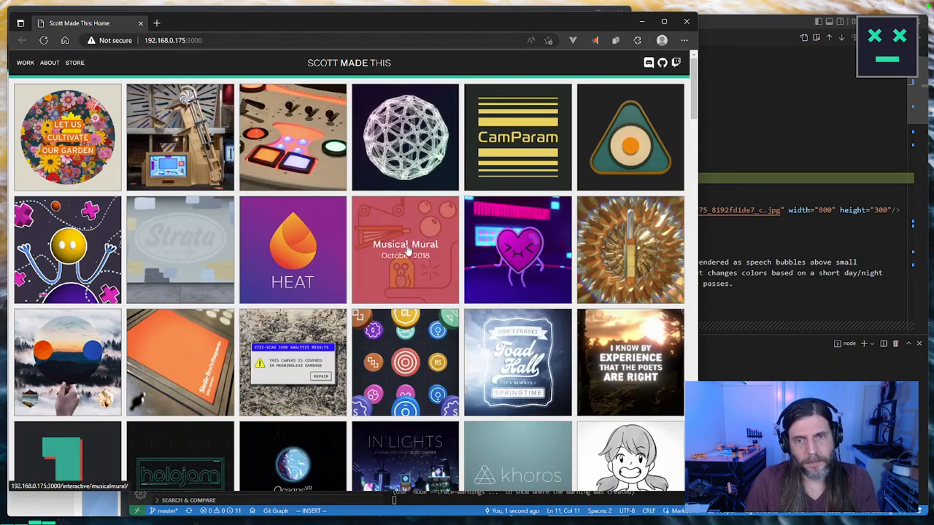
scroll(404, 240, "down", 10)
scroll(407, 239, "up", 3)
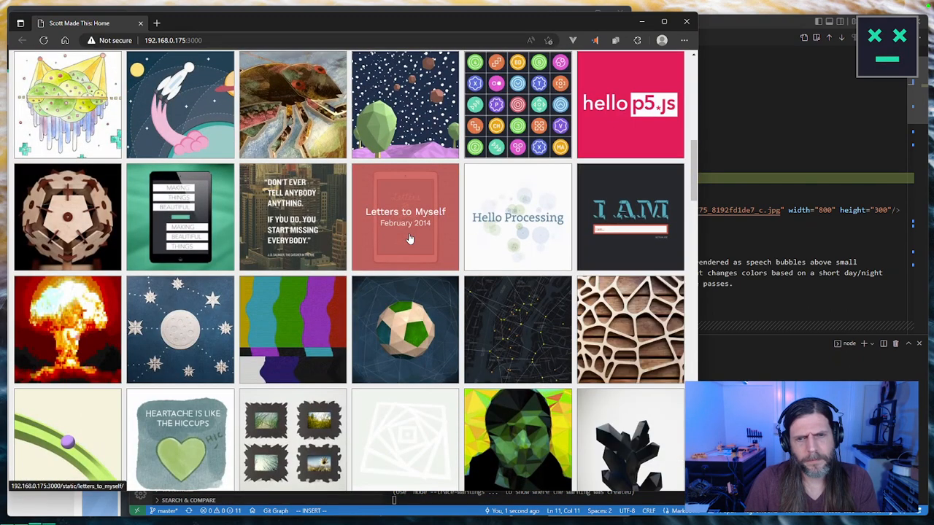
scroll(411, 236, "up", 2)
scroll(413, 235, "up", 2)
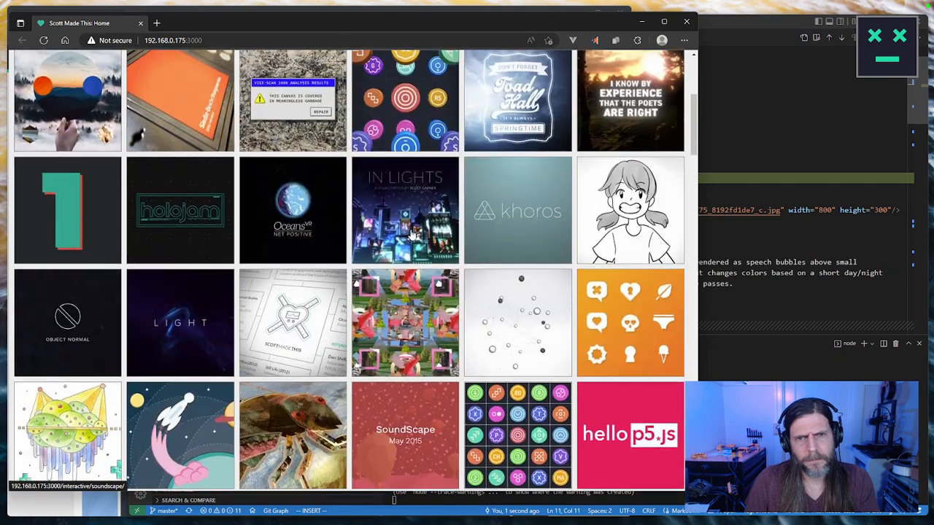
scroll(413, 235, "down", 9)
scroll(415, 232, "up", 4)
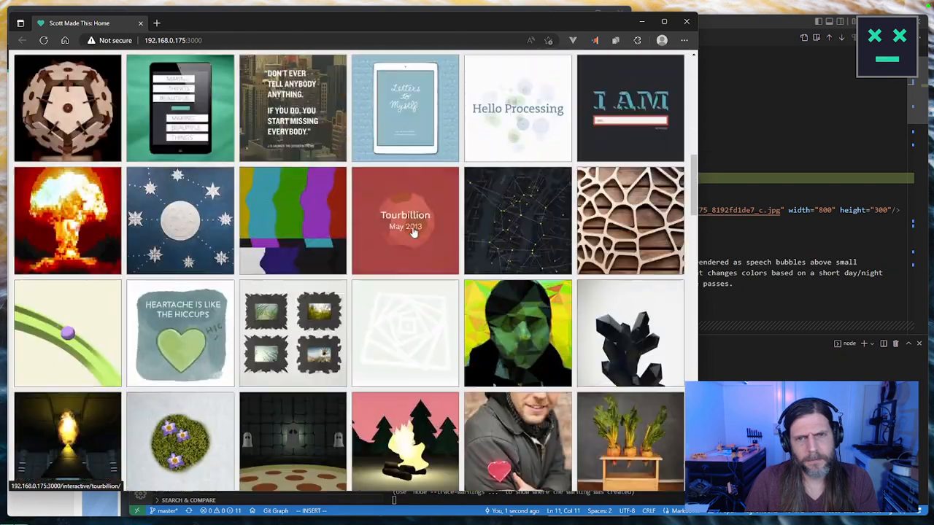
scroll(410, 248, "down", 5)
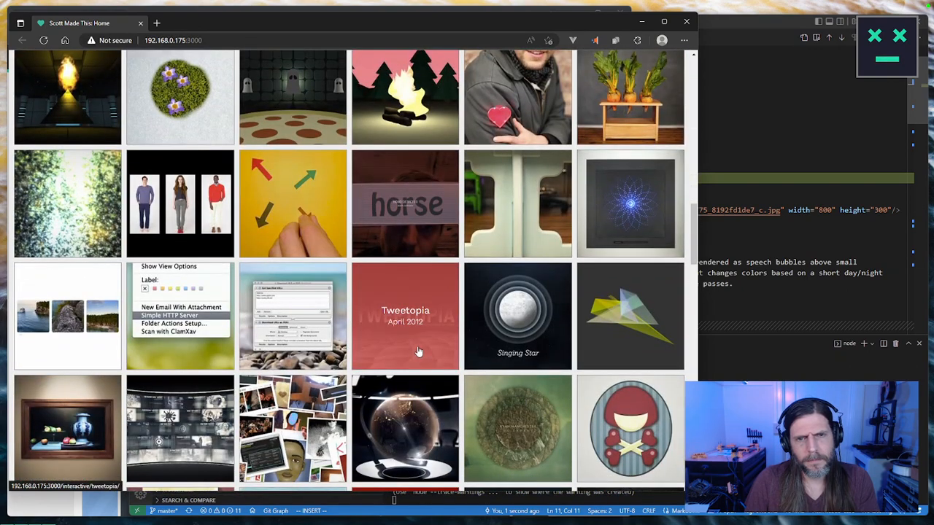
left_click(419, 352)
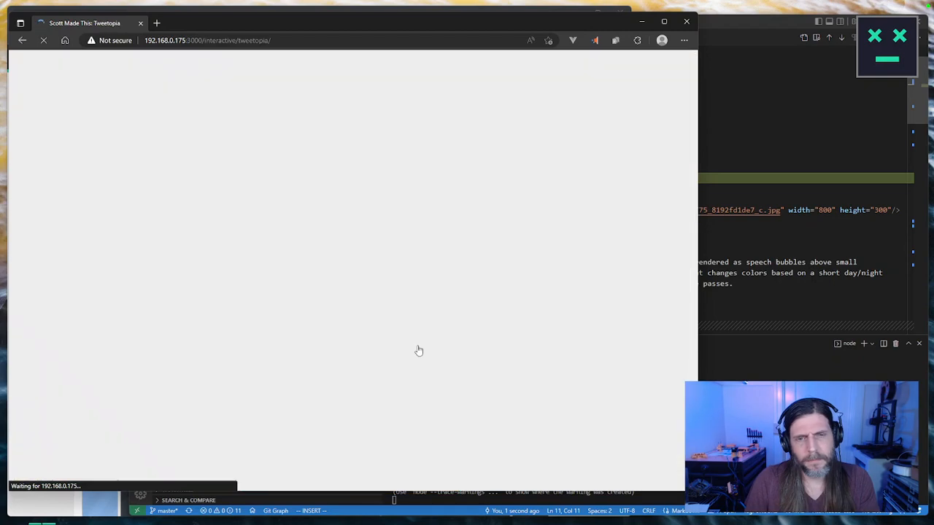
Step: Check the Tweetopia page's header image and Customization section, follow its Try It Live link, and close the browser window
scroll(418, 346, "down", 6)
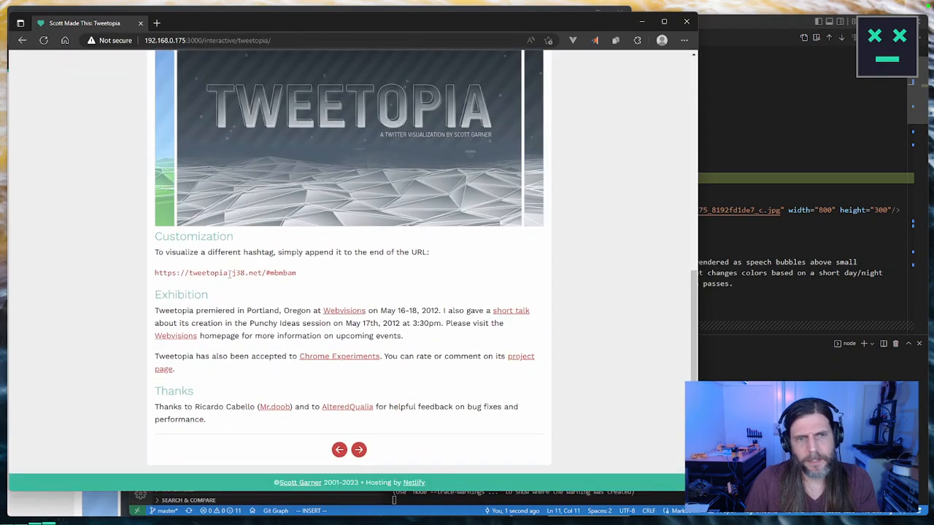
scroll(230, 273, "up", 10)
left_click(205, 311)
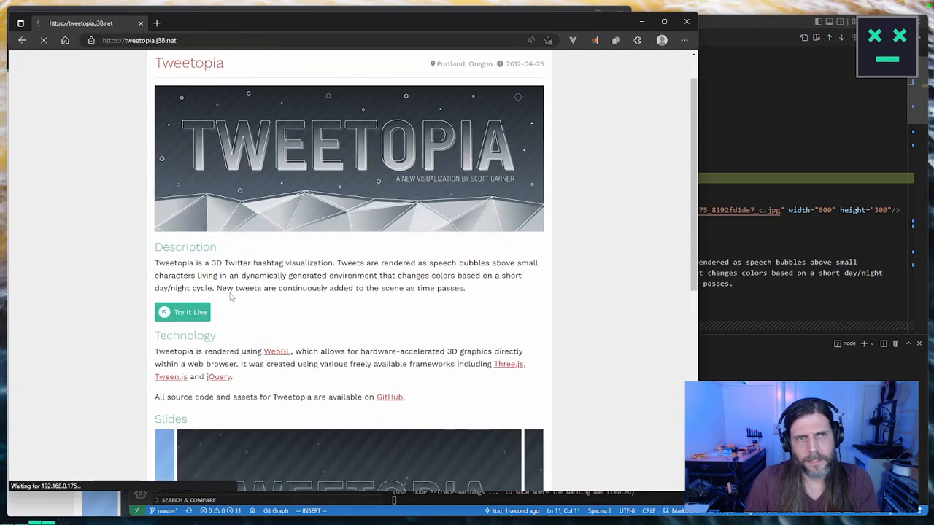
left_click(687, 22)
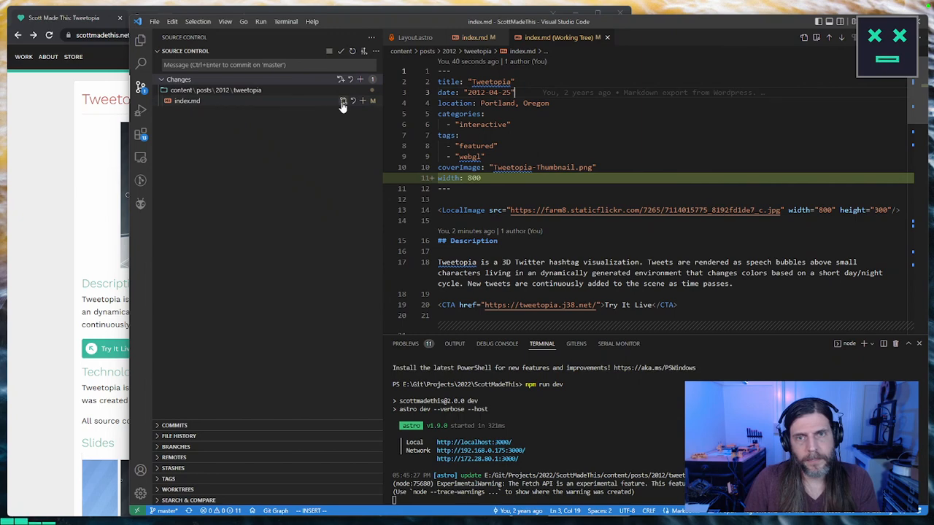
Step: Stage the Tweetopia index.md change and commit it with the message "Fix tweetopia width"
left_click(362, 101)
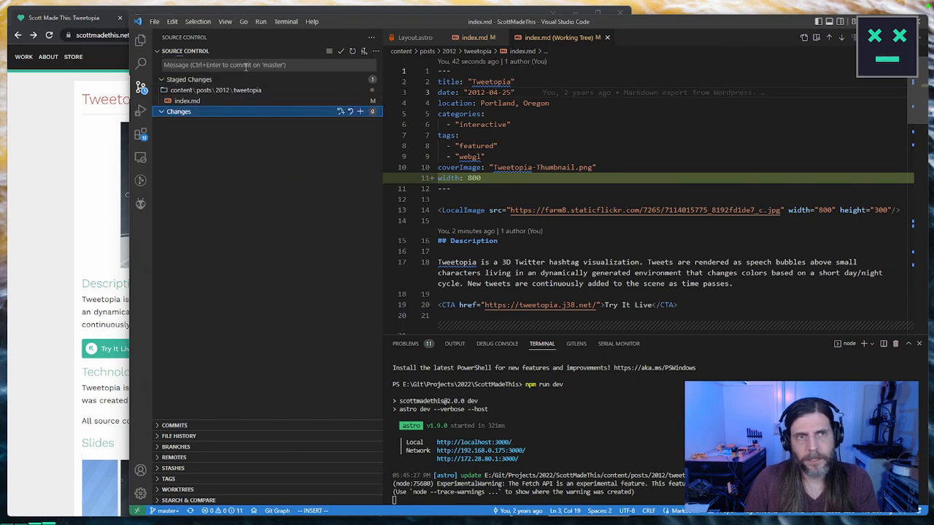
left_click(246, 65)
type("Fix tweet")
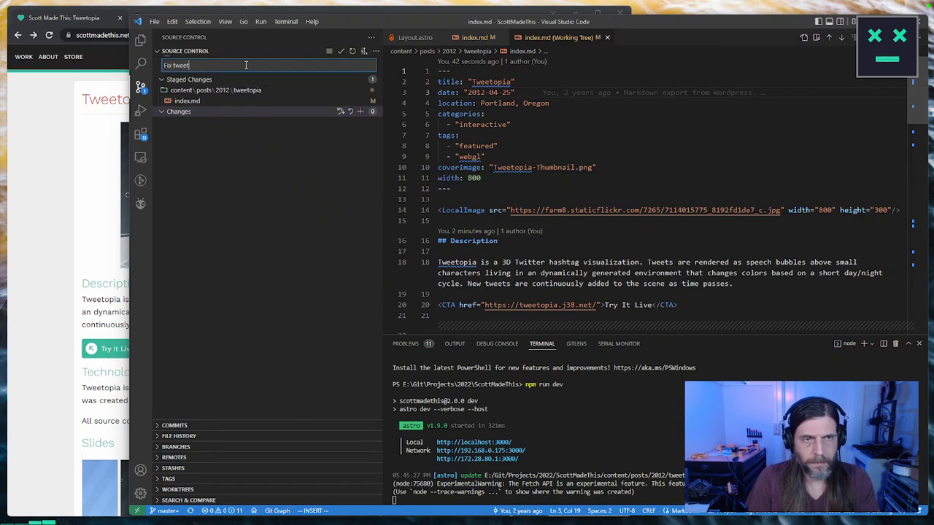
type("opia width")
key("ctrl+Return")
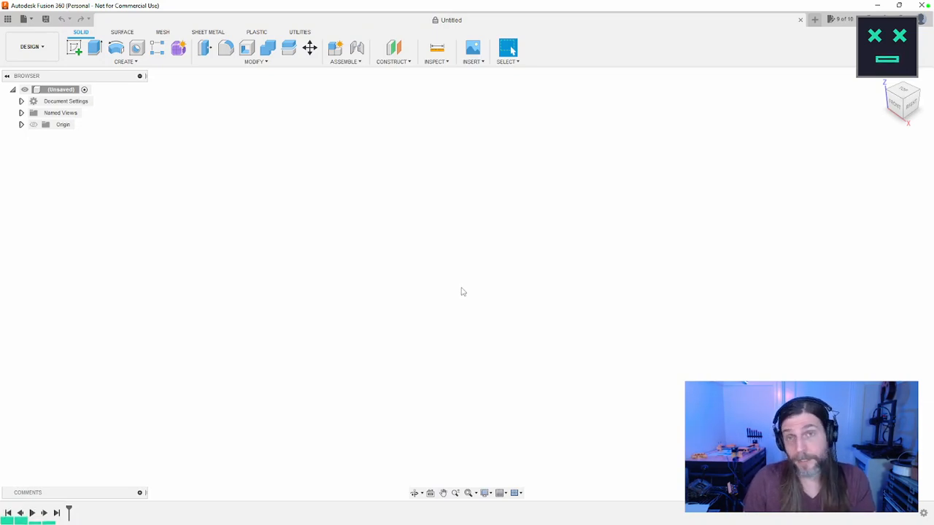
left_click(33, 46)
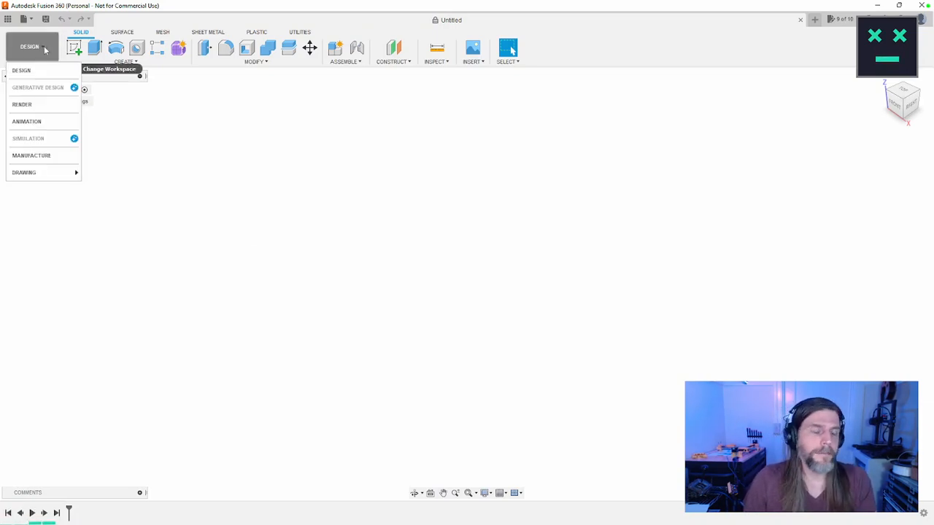
left_click(427, 127)
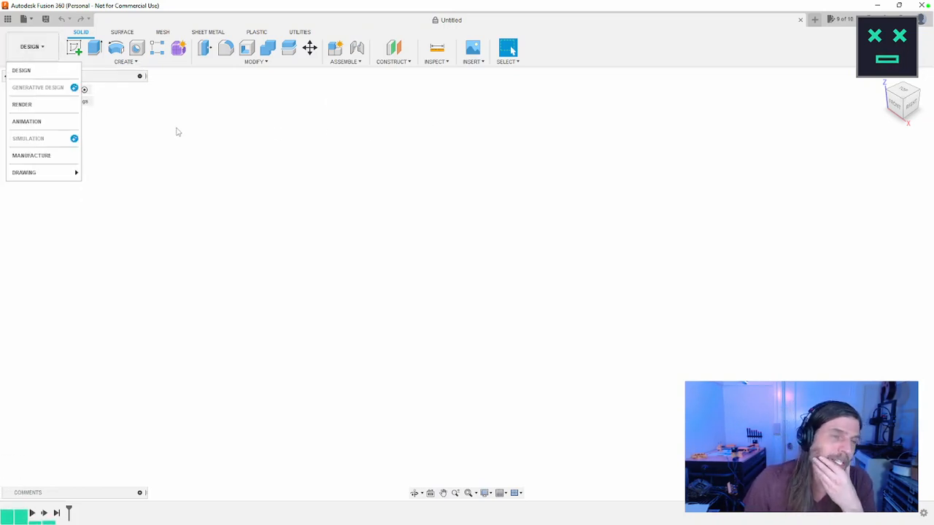
left_click(119, 246)
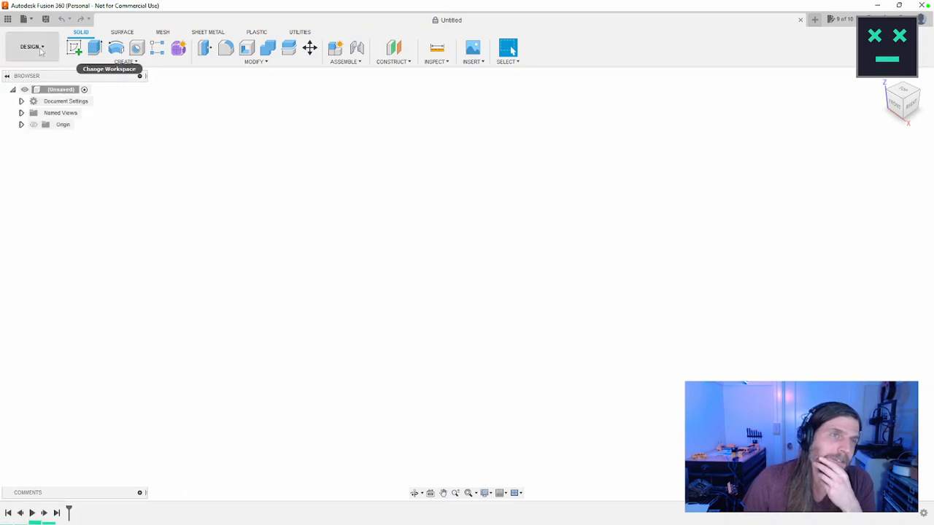
Step: In Fusion 360, open the PCB electronics design from the Art project's Scoreboard folder and show its schematic
left_click(7, 18)
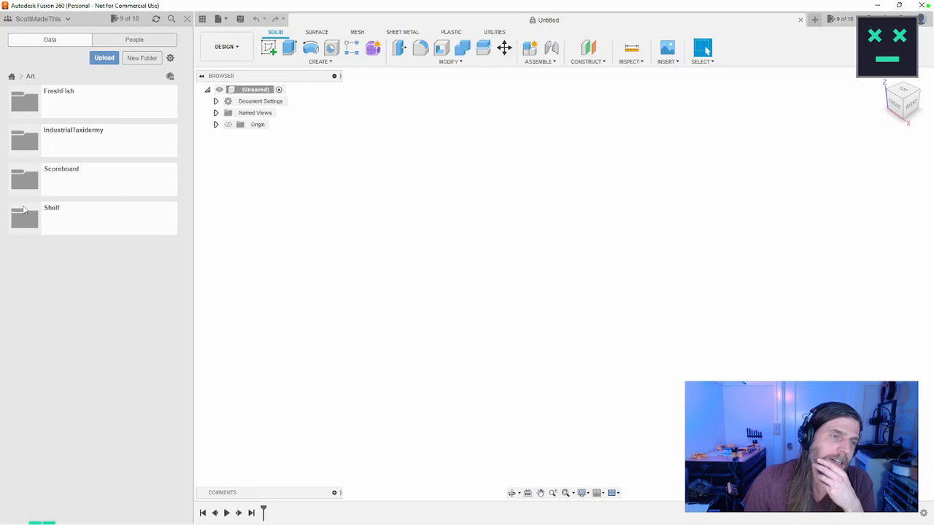
left_click(27, 183)
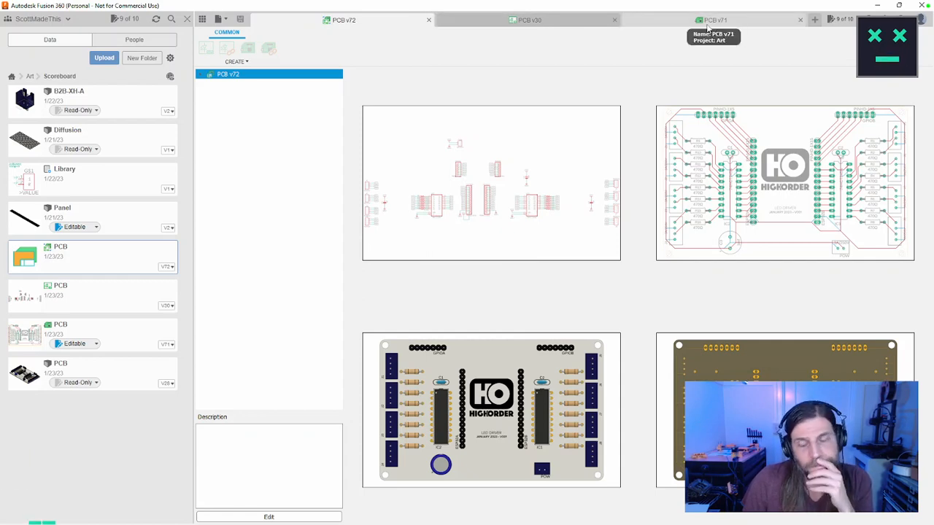
left_click(570, 24)
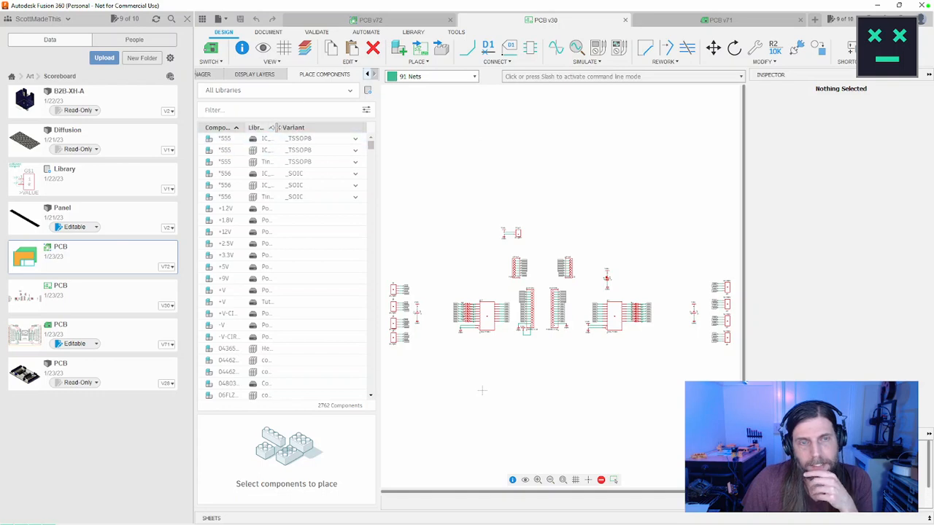
Step: Group IC2 with its resistors, net labels and ground, and move the group slightly closer to the ESP32A header
left_click_drag(276, 127, 293, 128)
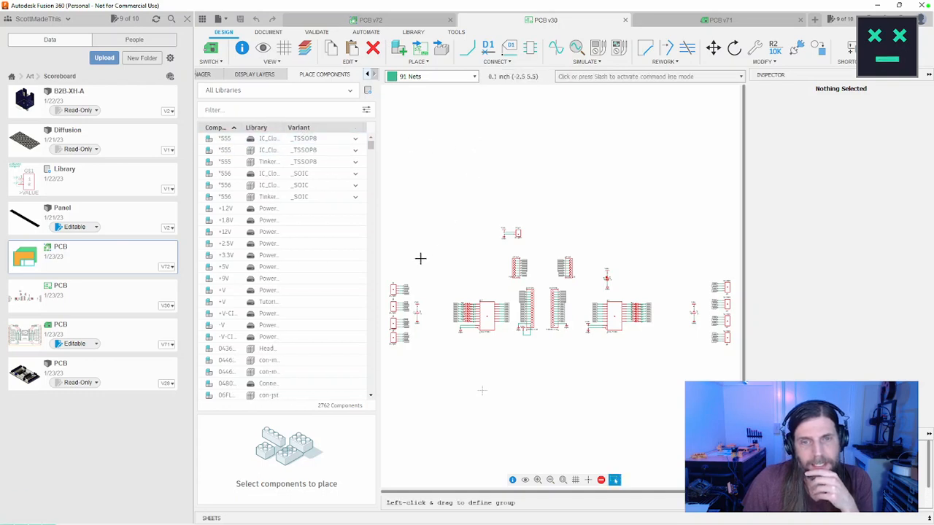
scroll(421, 259, "up", 2)
scroll(413, 250, "down", 2)
scroll(431, 246, "up", 2)
scroll(445, 241, "down", 1)
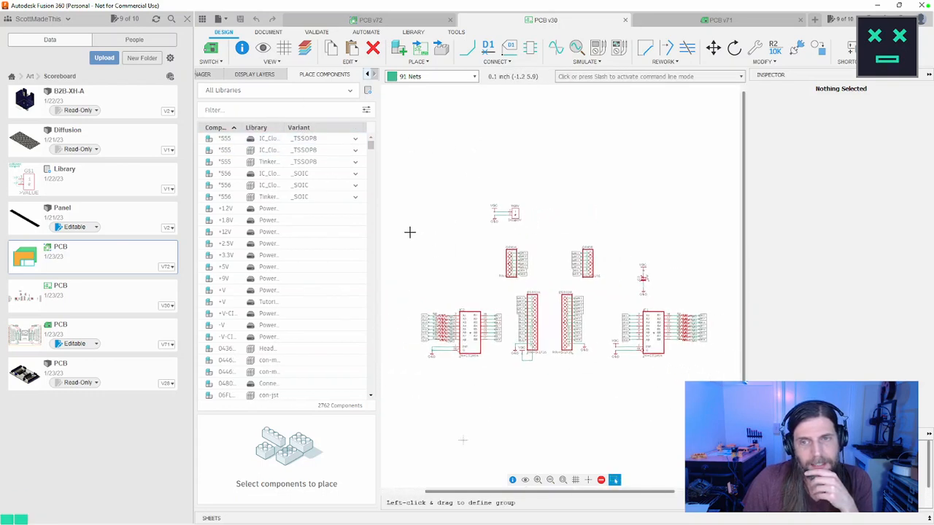
scroll(405, 219, "up", 1)
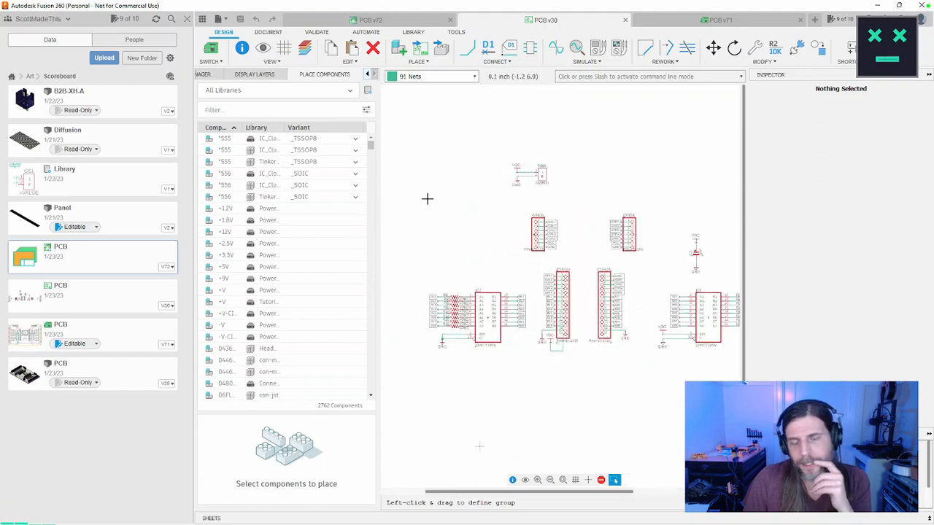
scroll(427, 198, "up", 3)
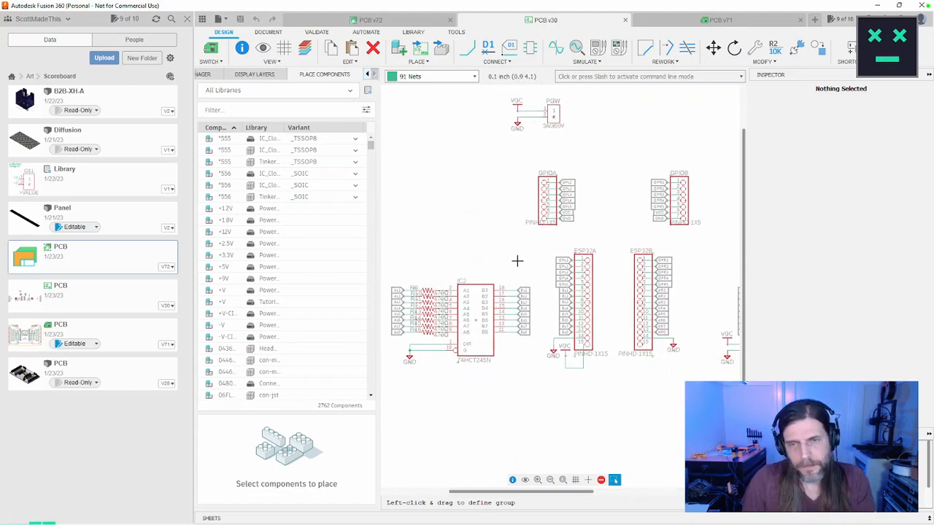
middle_click_drag(518, 261, 533, 251)
left_click_drag(550, 258, 392, 368)
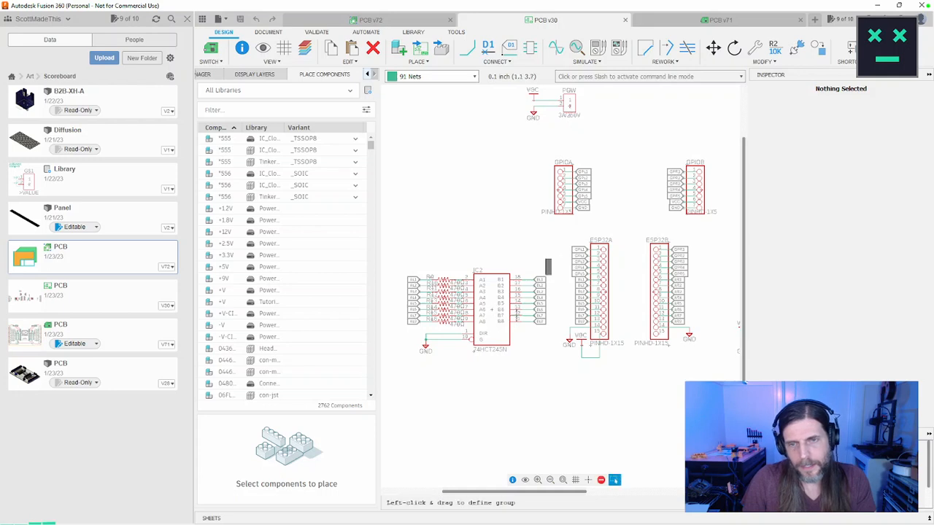
left_click_drag(551, 258, 397, 374)
key("m")
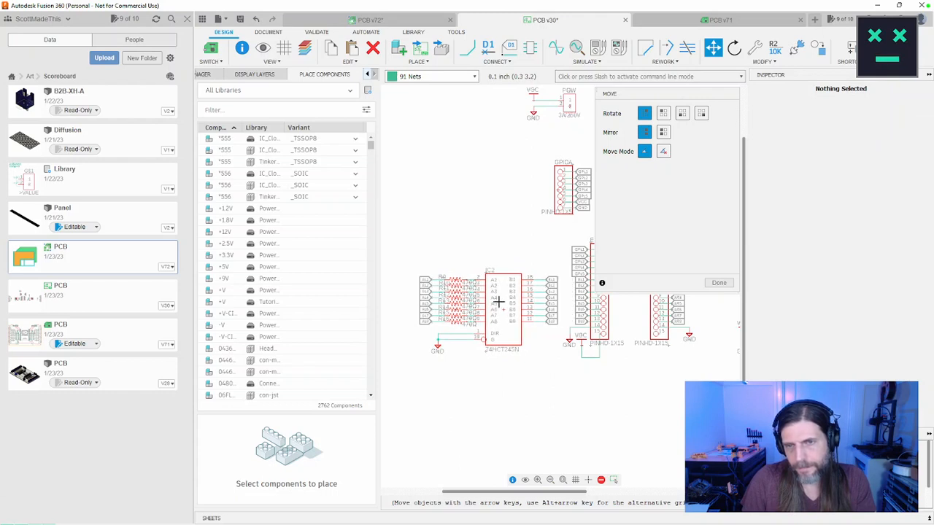
left_click(498, 302)
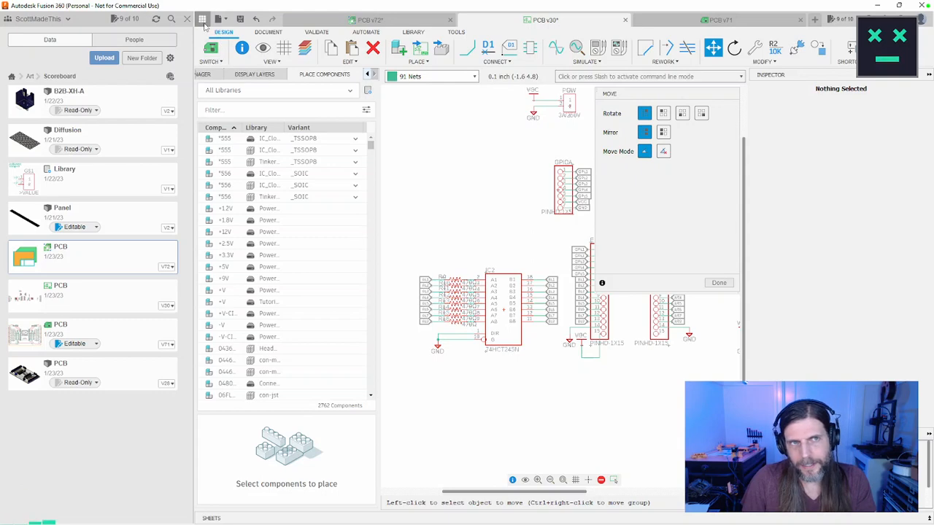
Step: Hide the data panel, finish the move, and start a group selection near the IC1 circuit
left_click(203, 20)
left_click(717, 284)
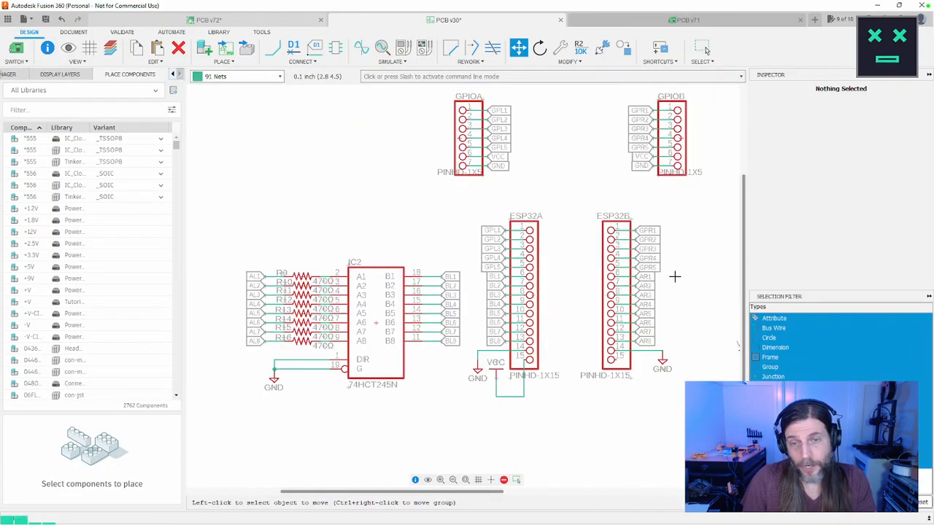
scroll(672, 278, "up", 2)
scroll(673, 279, "down", 4)
middle_click_drag(673, 280, 499, 280)
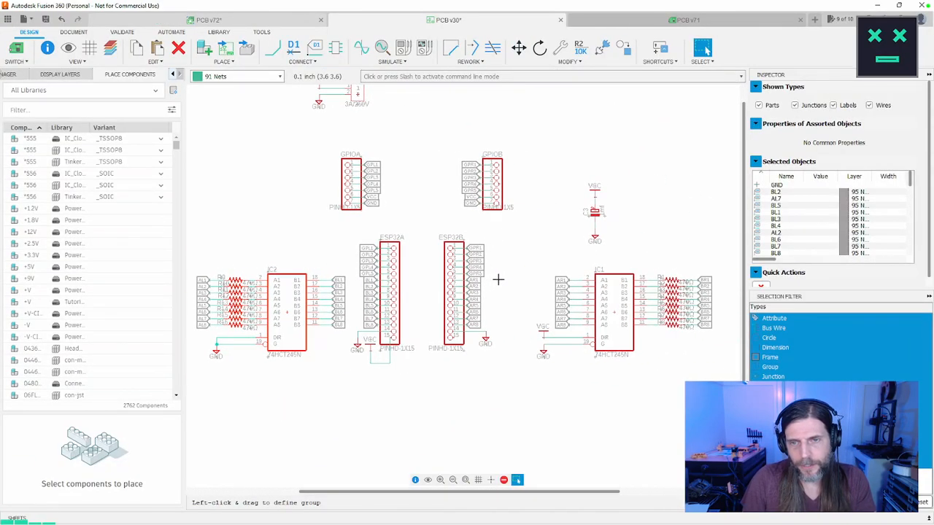
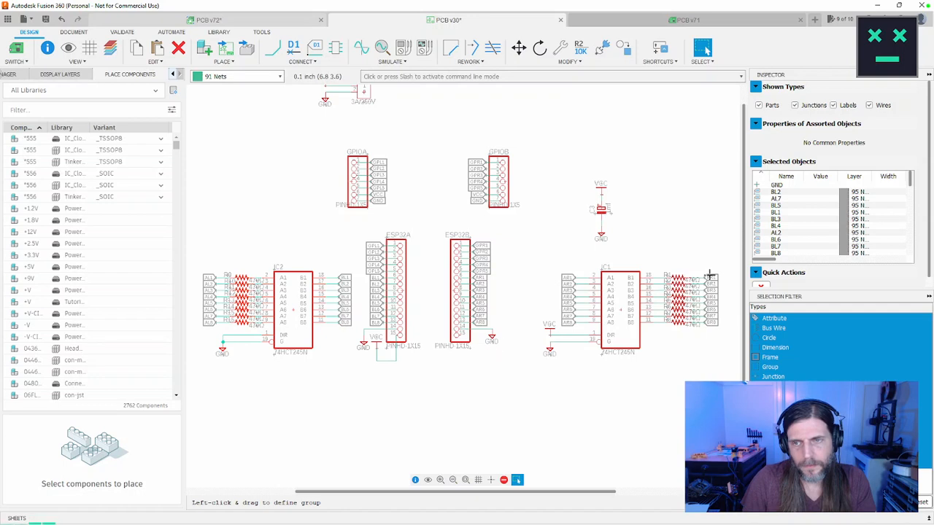
Step: Group IC1 with its resistors, net labels and supply symbols, and move the group closer to the ESP32B header
left_click_drag(729, 268, 524, 367)
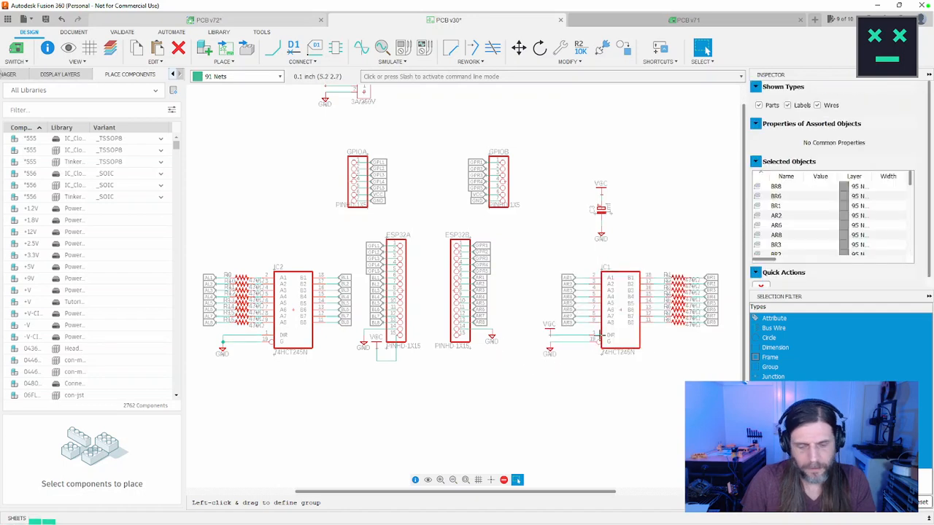
key("m")
right_click(615, 310, "ctrl")
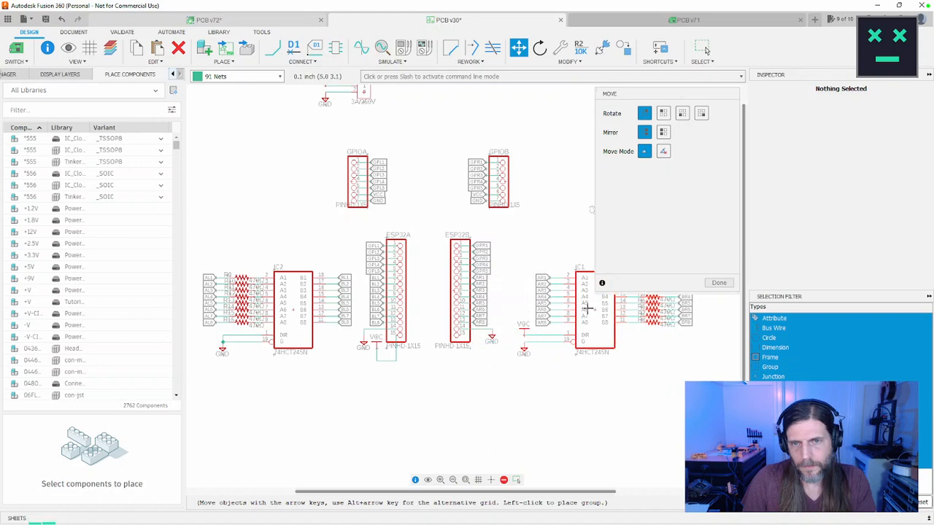
left_click(583, 309)
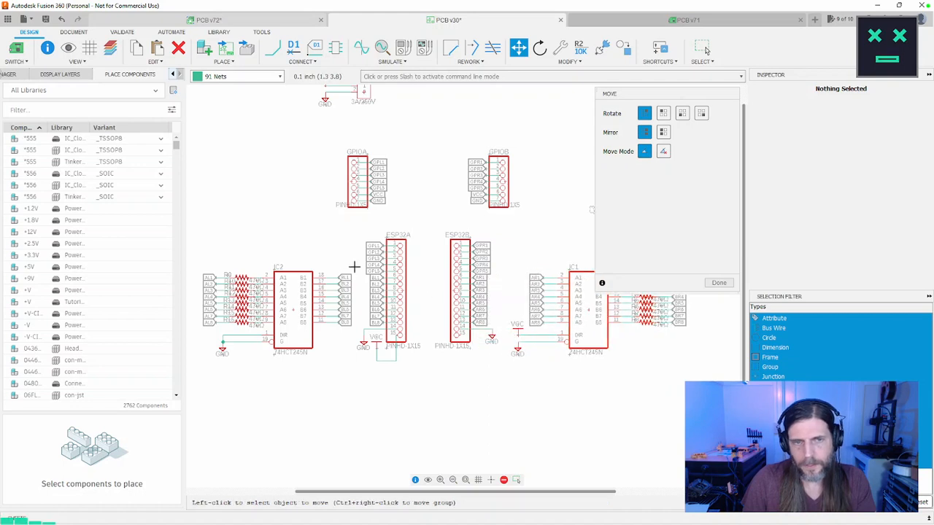
left_click(719, 283)
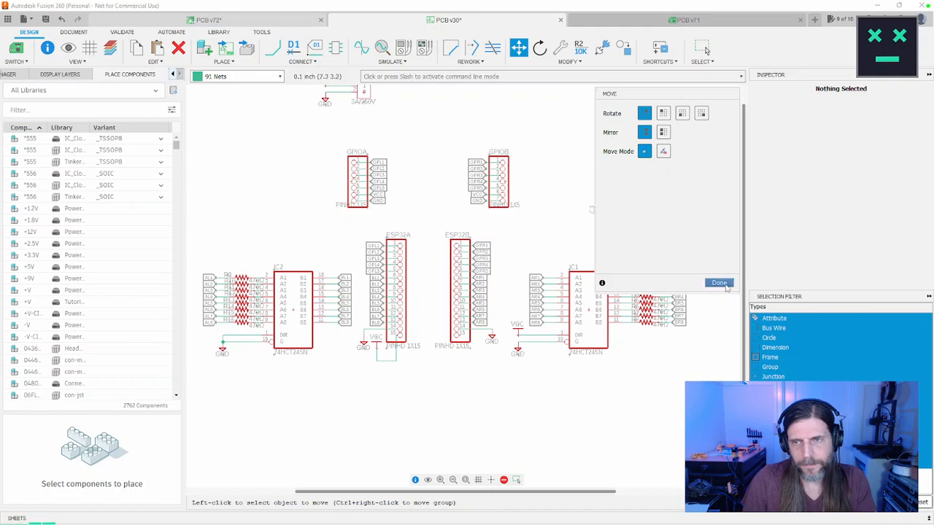
Step: Group IC2 with its resistors, net labels and ground, and move the group slightly farther from the ESP32A header
middle_click_drag(378, 323, 388, 305)
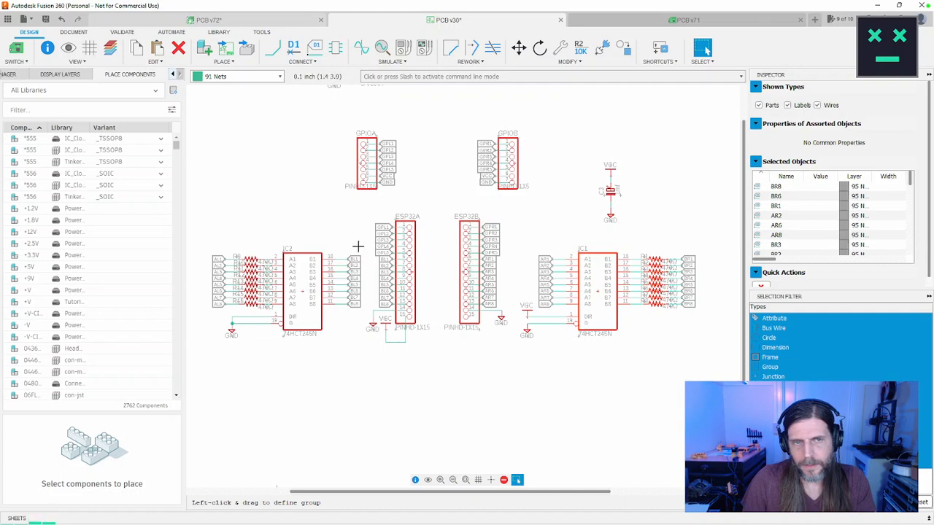
left_click_drag(365, 242, 206, 343)
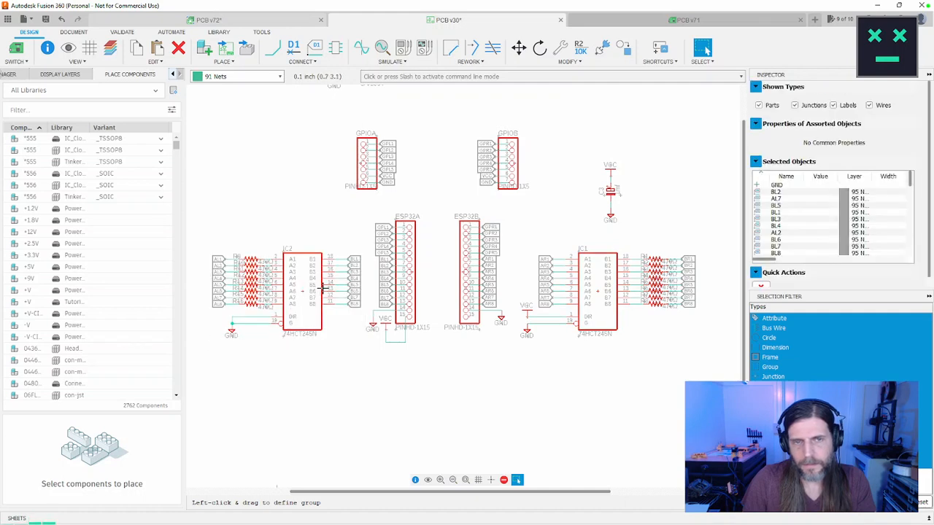
key("m")
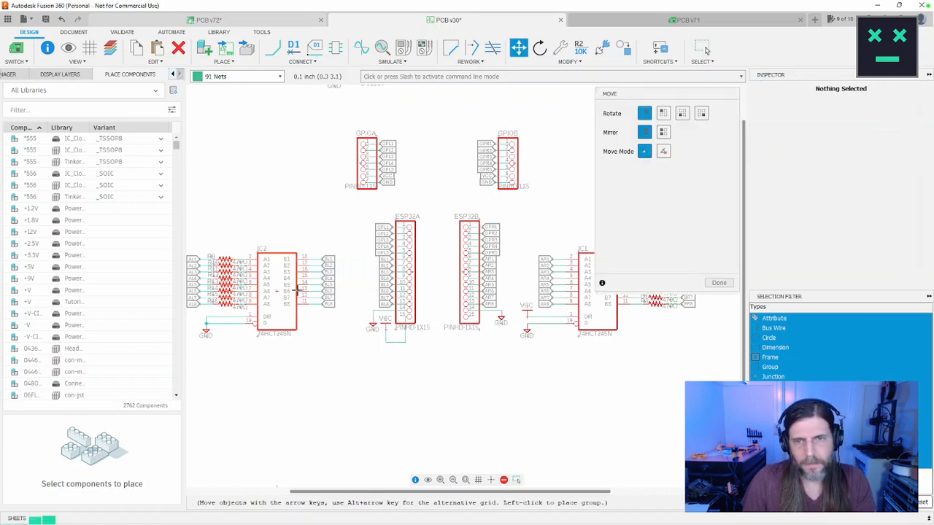
left_click(292, 290)
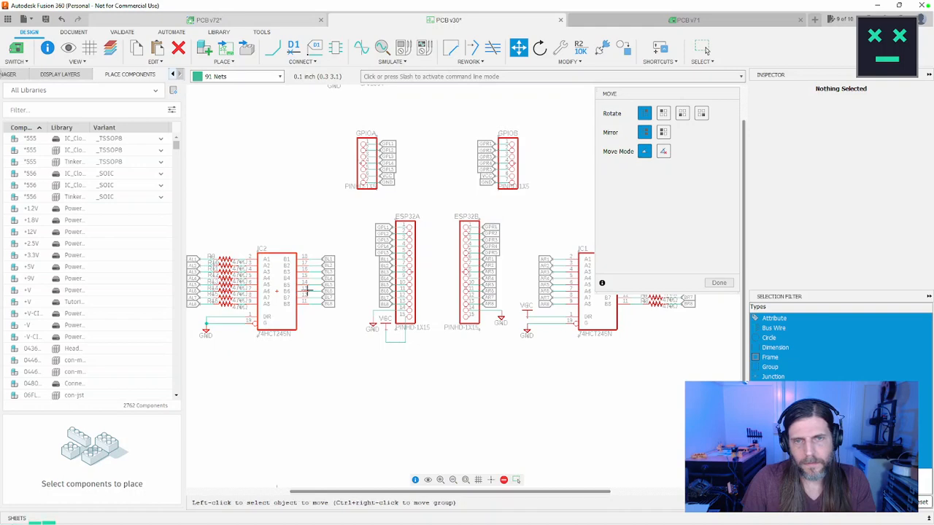
middle_click_drag(357, 299, 411, 321)
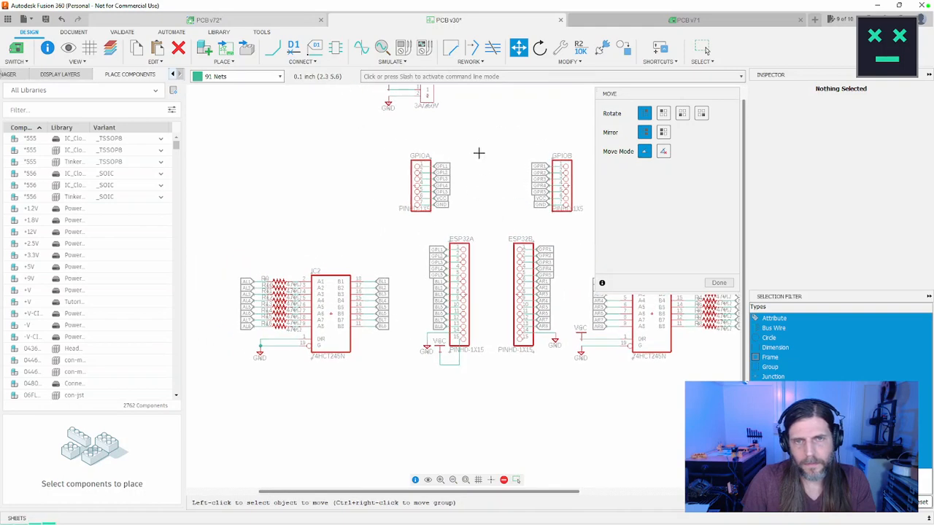
left_click(705, 49)
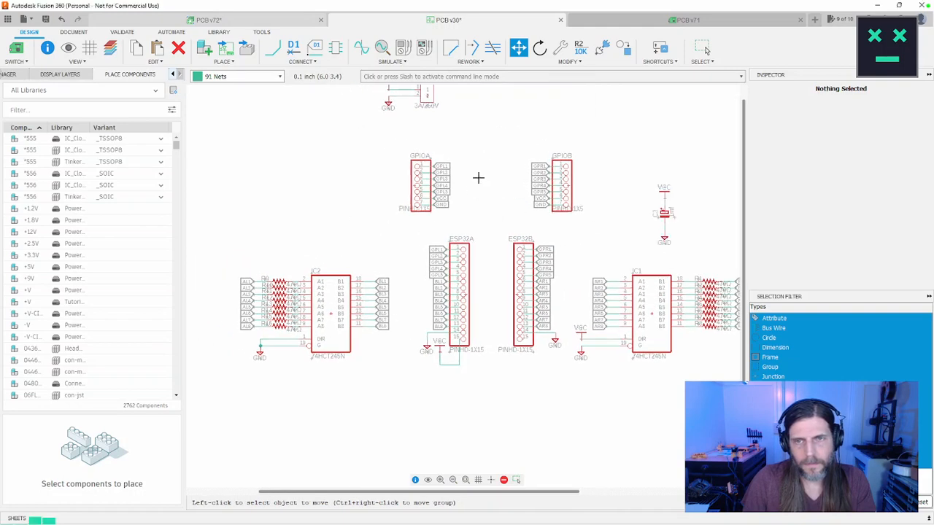
Step: Group the GPIOA header with its net labels and move it directly above IC2
left_click_drag(474, 142, 382, 227)
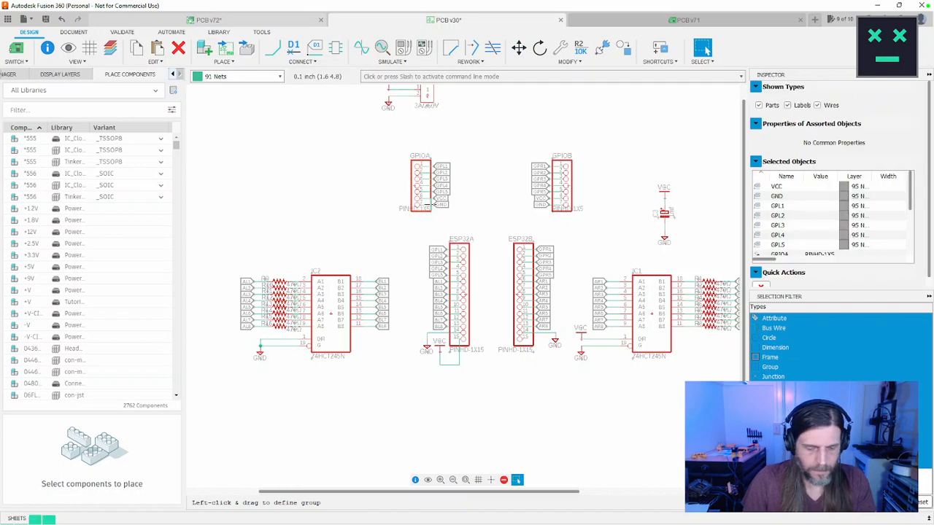
left_click(426, 205)
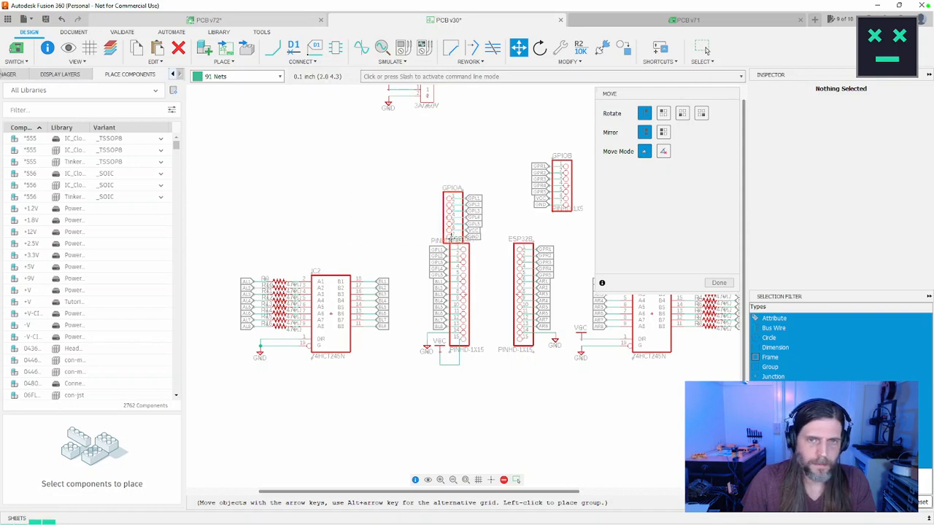
left_click(339, 234)
middle_click_drag(464, 232, 295, 241)
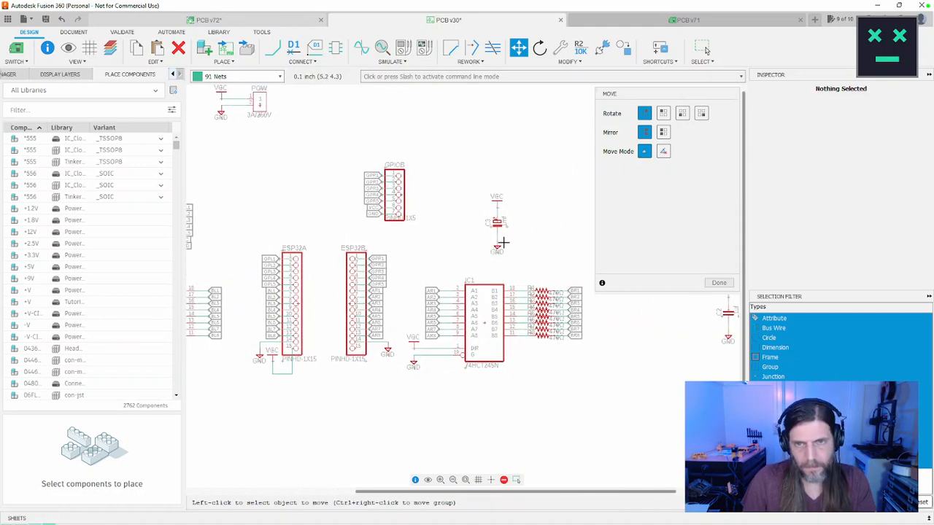
left_click(719, 282)
Step: Group capacitor C3 with its VCC and GND symbols and move it outward, clear of the space above IC1
left_click_drag(539, 178, 475, 251)
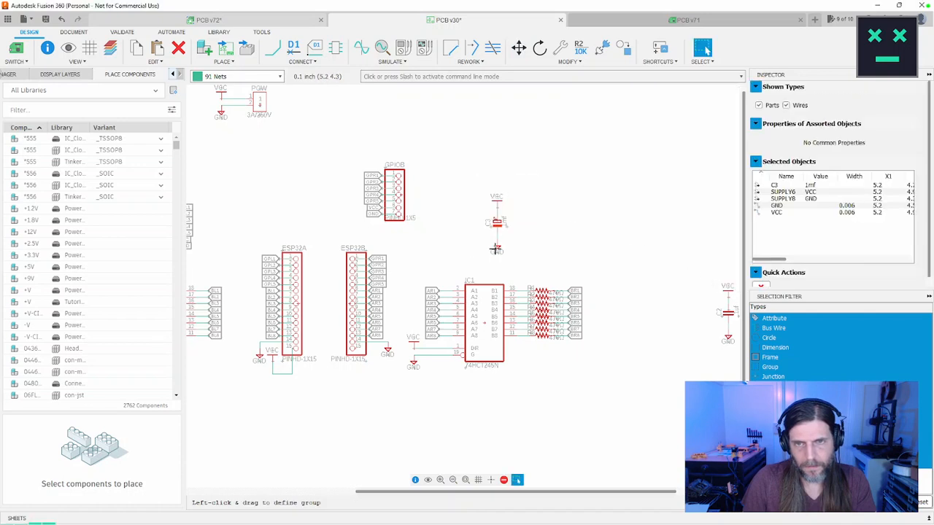
left_click(566, 211)
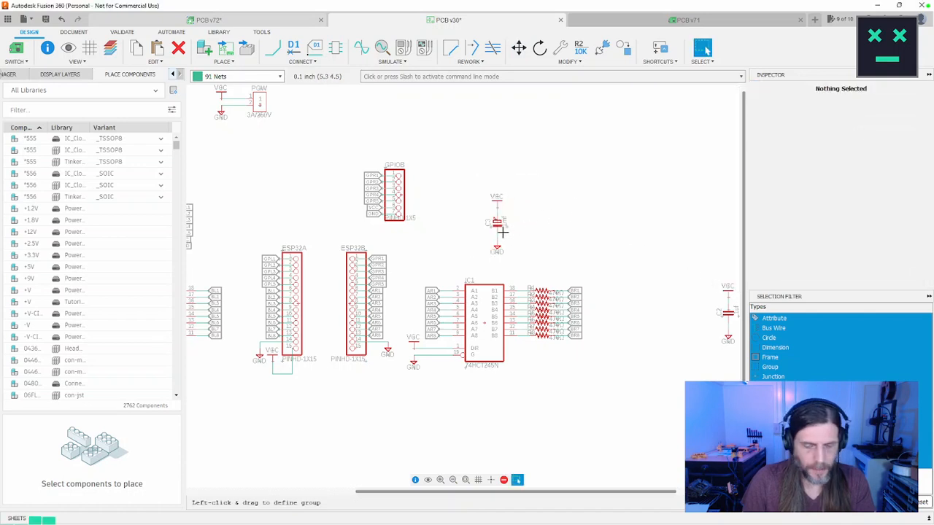
left_click_drag(539, 178, 456, 280)
key("m")
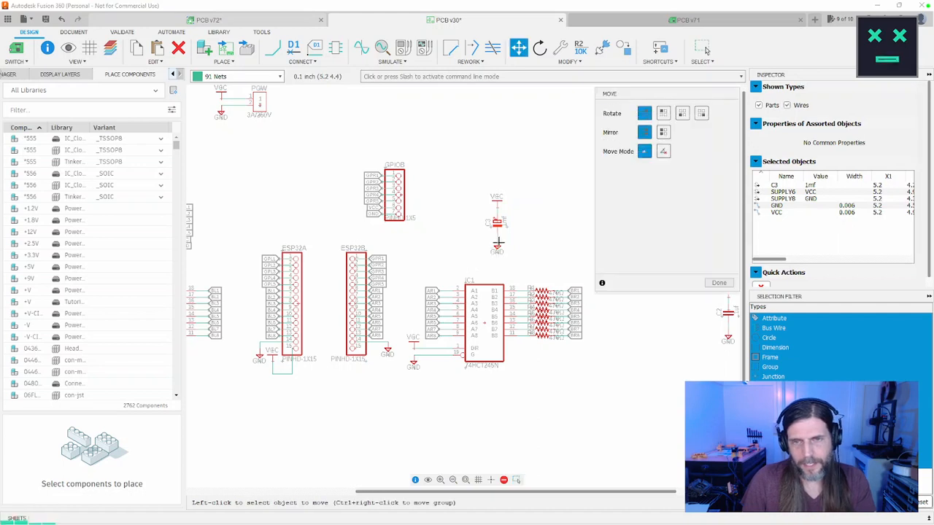
right_click(494, 250, "ctrl")
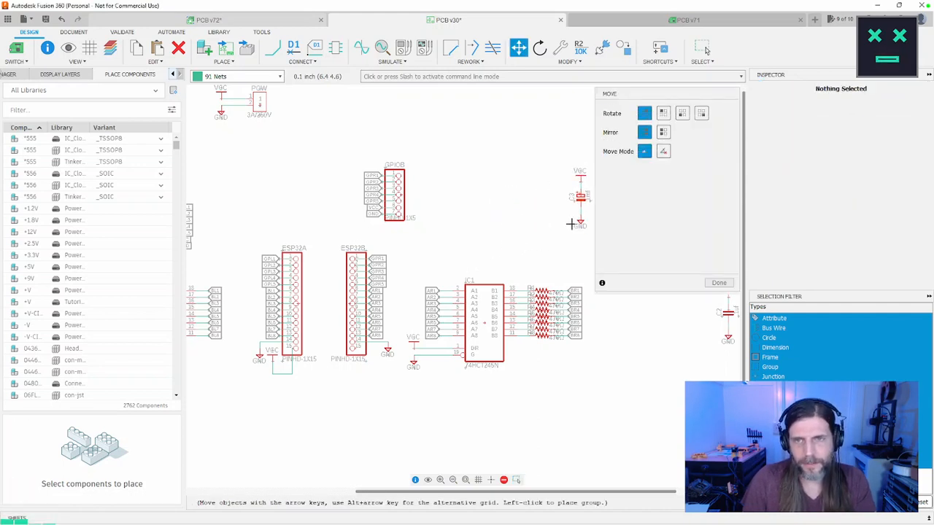
left_click(572, 229)
left_click(718, 283)
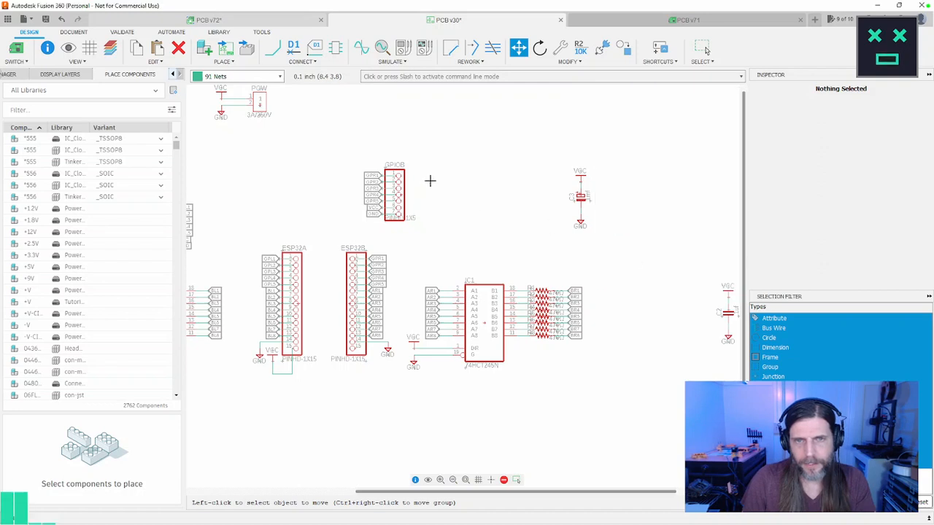
Step: Group the GPIOB header with its net labels and move it directly above IC1
left_click_drag(441, 161, 345, 225)
key("m")
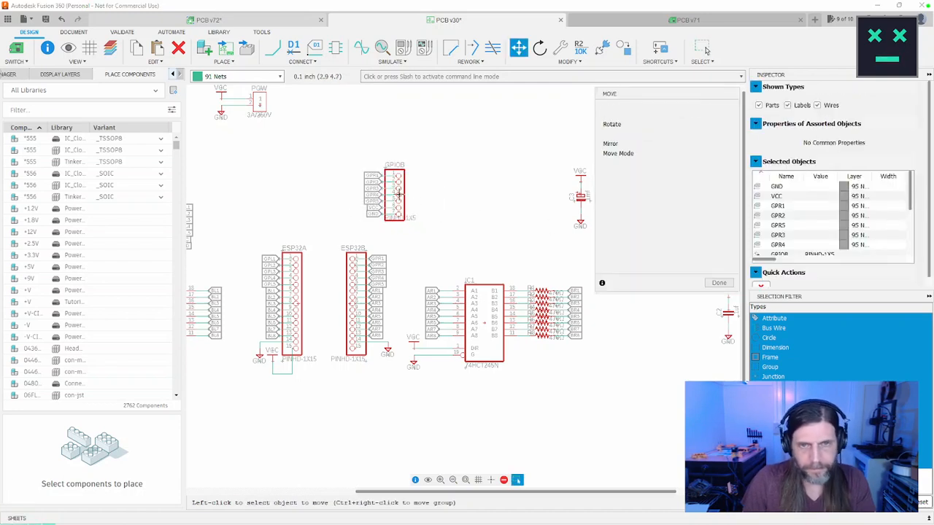
right_click(393, 194, "ctrl")
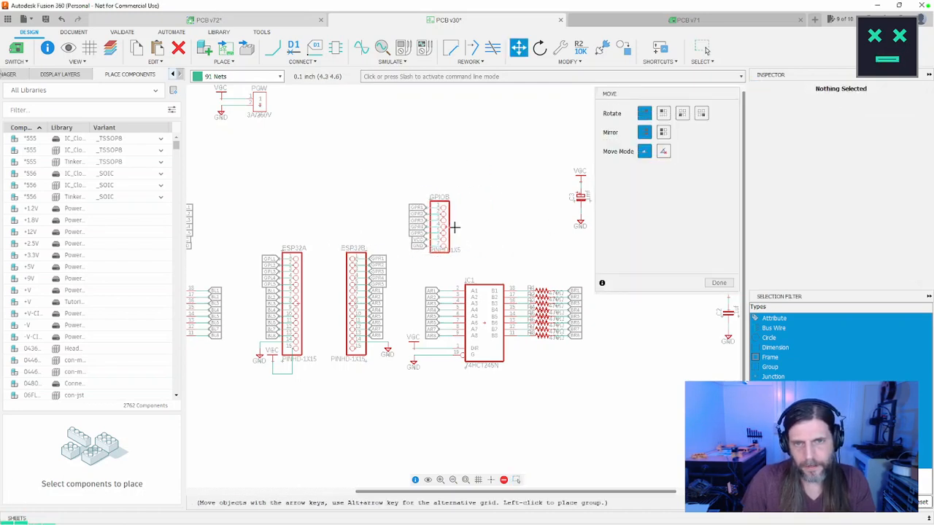
left_click(483, 227)
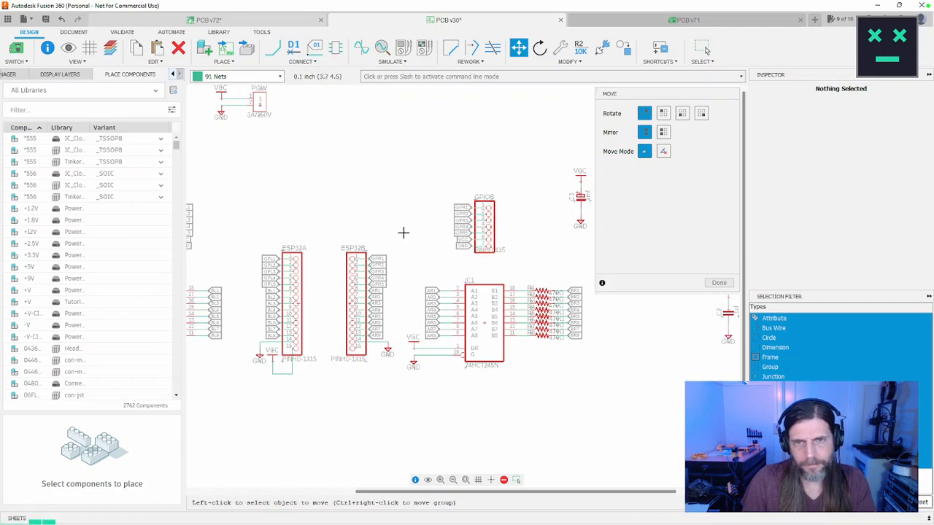
scroll(404, 233, "up", 3)
scroll(413, 240, "down", 5)
scroll(414, 244, "up", 2)
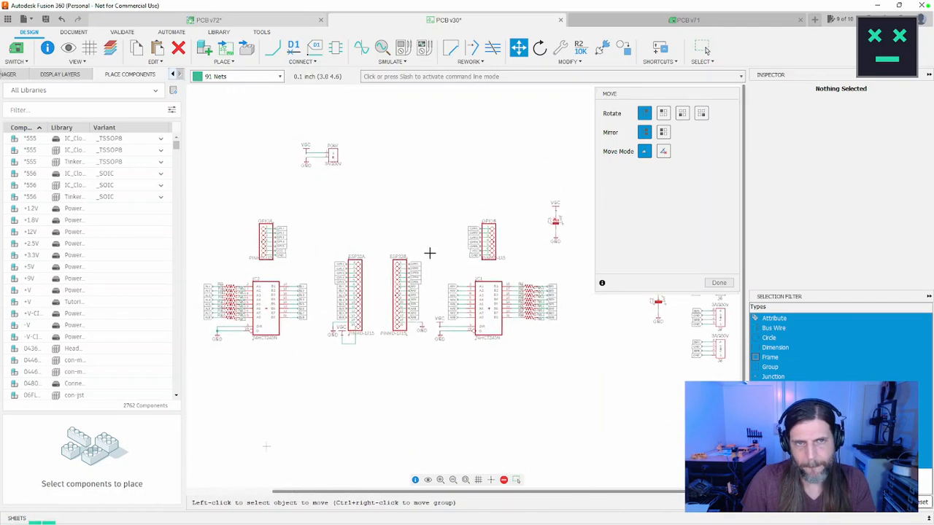
middle_click_drag(430, 254, 454, 269)
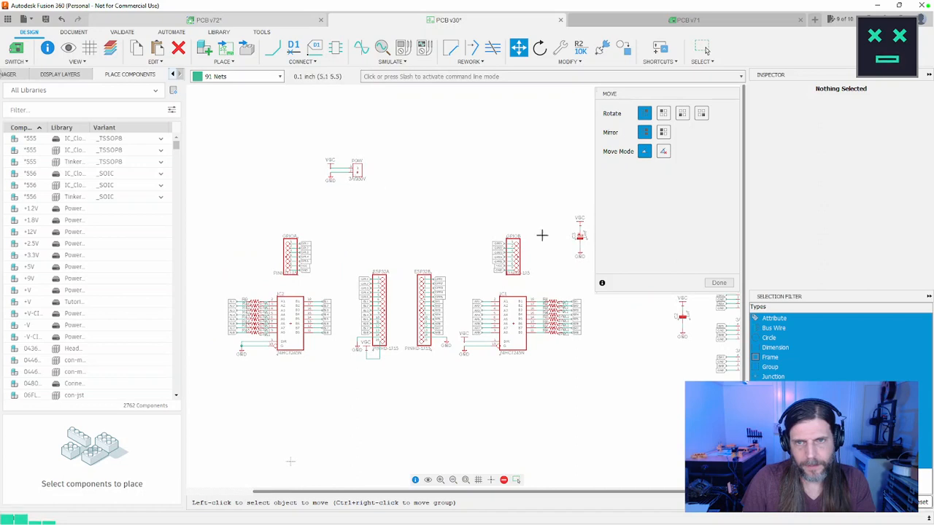
left_click(719, 283)
Step: Group the POW connector with its VCC and GND symbols and move it directly below IC1
left_click_drag(387, 133, 292, 204)
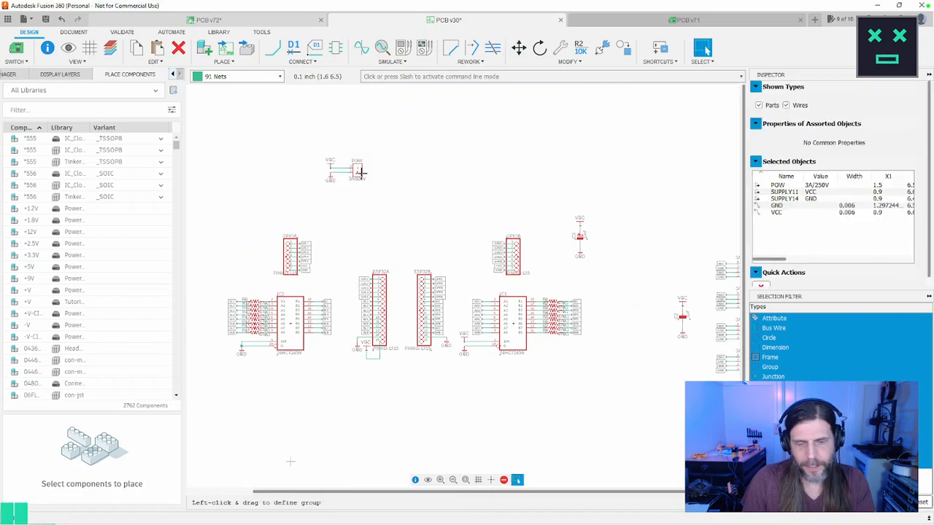
key("m")
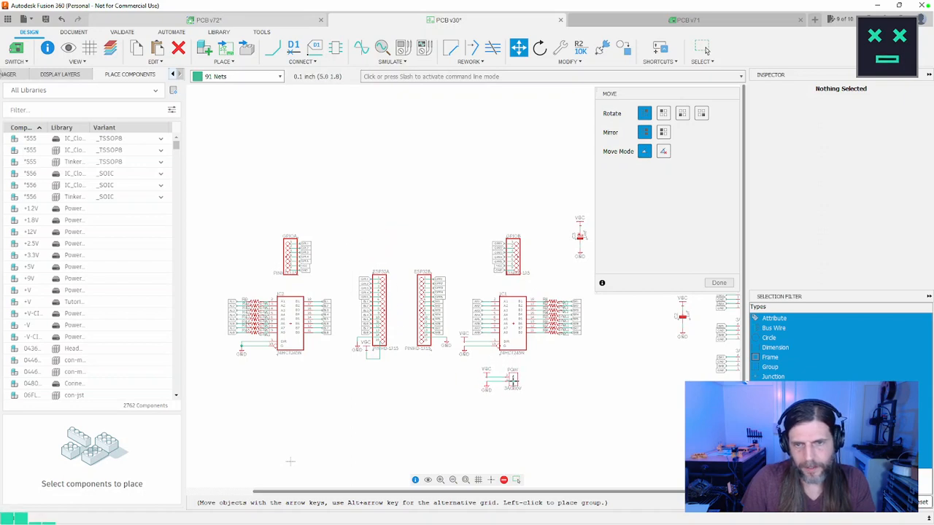
left_click(513, 384)
middle_click_drag(586, 361, 539, 276)
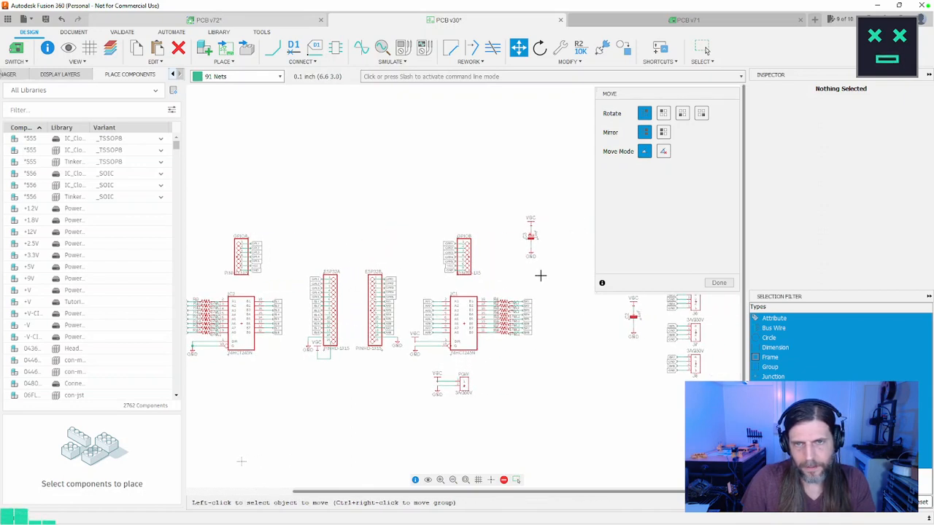
left_click(719, 282)
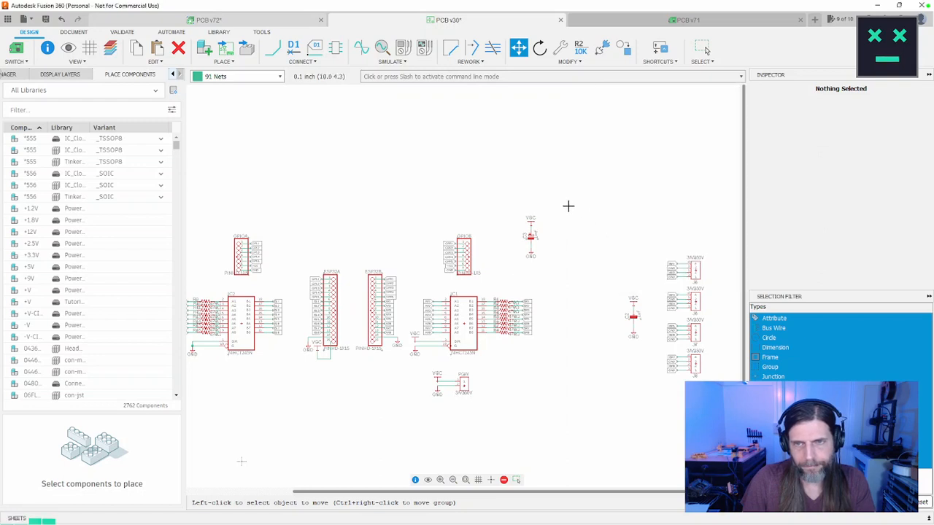
Step: Group capacitor C3 with its VCC and GND symbols and move it directly below IC2
left_click_drag(567, 205, 511, 265)
key("m")
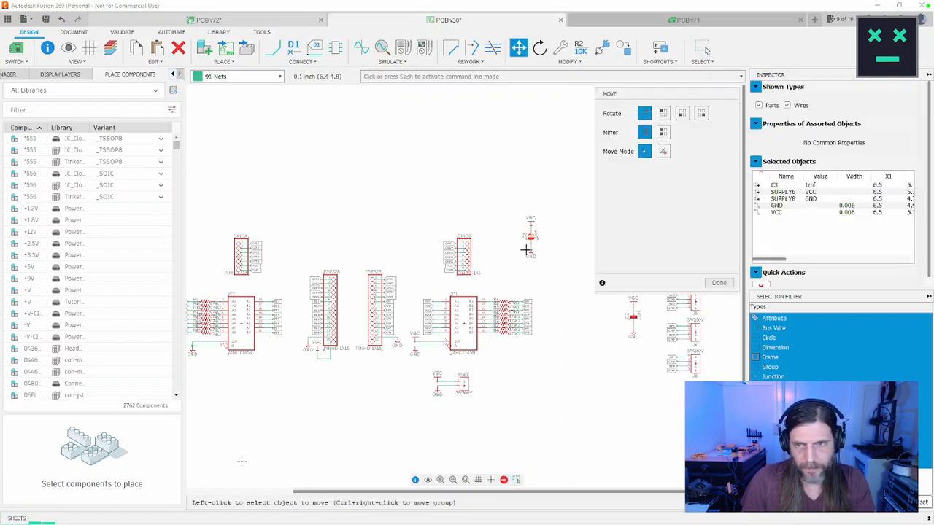
right_click(530, 243, "ctrl")
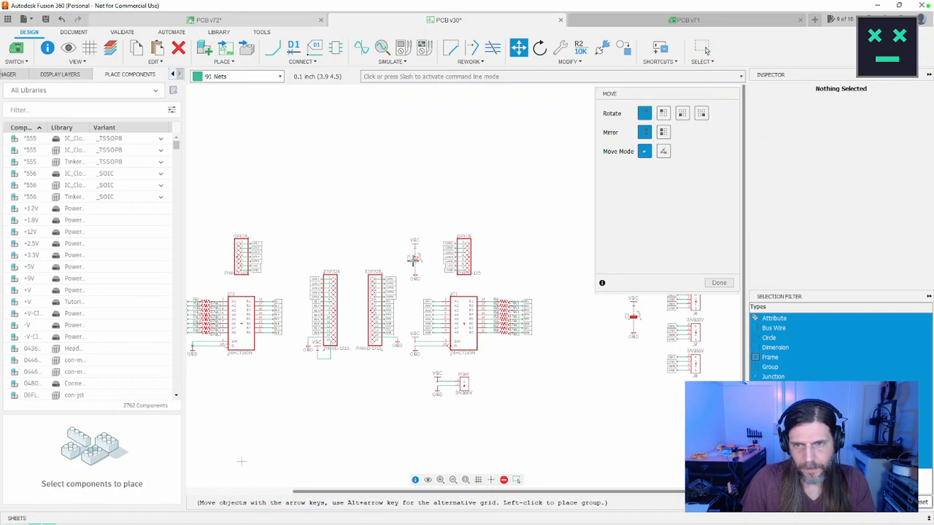
middle_click_drag(417, 258, 517, 192)
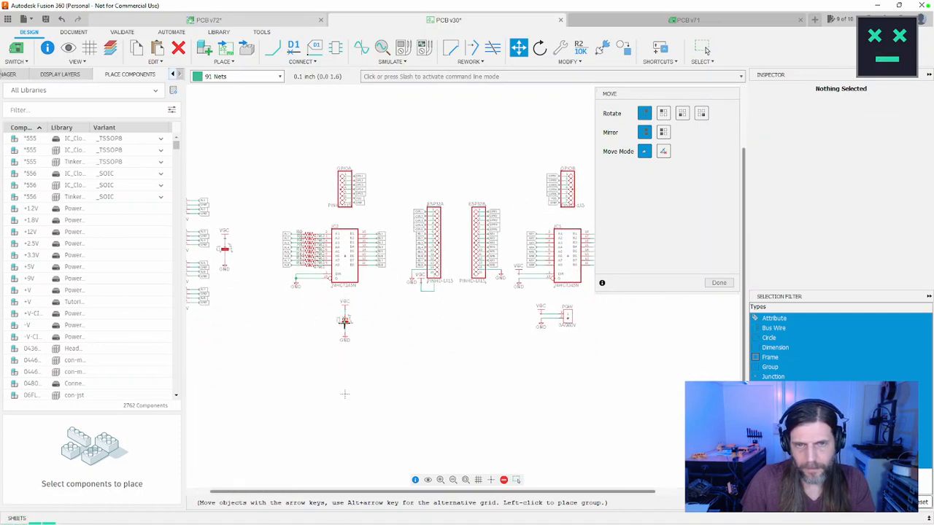
left_click(344, 321)
middle_click_drag(458, 321, 372, 312)
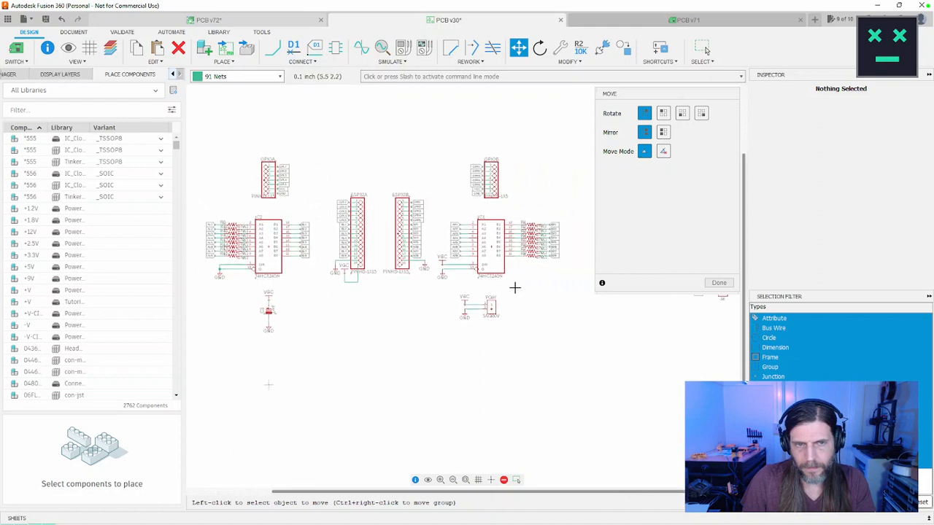
left_click(719, 283)
Step: Regroup the POW connector with its supply symbols and shift it slightly lower beneath IC1, level with C3
left_click_drag(517, 290, 440, 333)
key("m")
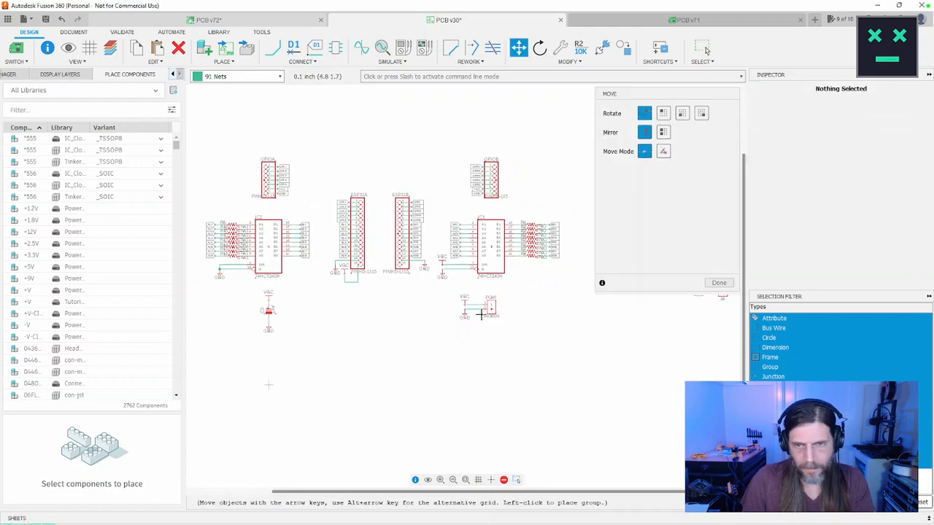
left_click(481, 314)
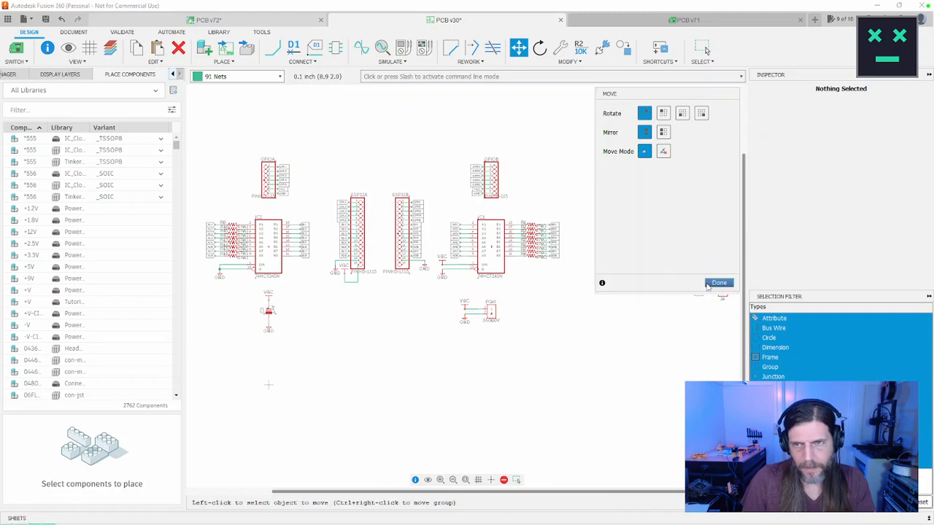
left_click(718, 283)
scroll(597, 352, "down", 3)
scroll(554, 363, "up", 1)
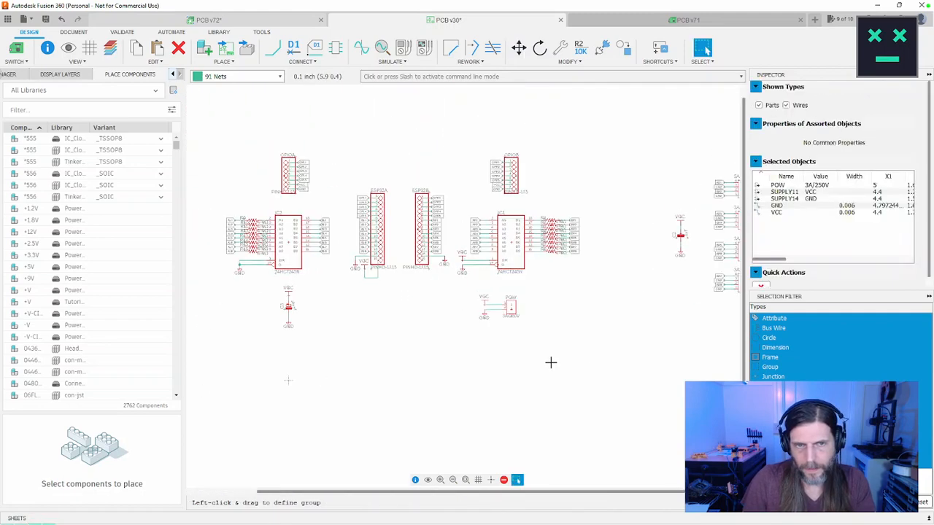
scroll(551, 363, "down", 1)
scroll(551, 363, "up", 1)
middle_click_drag(422, 345, 441, 351)
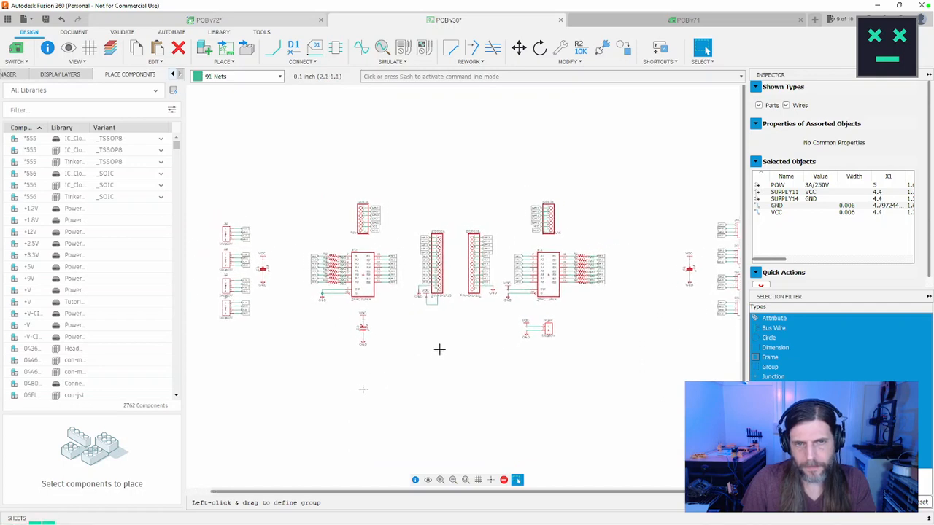
Step: Group capacitor C1 with its VCC and GND symbols and move it above IC2, on the outer side of the GPIOA header
left_click_drag(290, 236, 257, 295)
left_click(290, 261)
left_click_drag(281, 240, 256, 301)
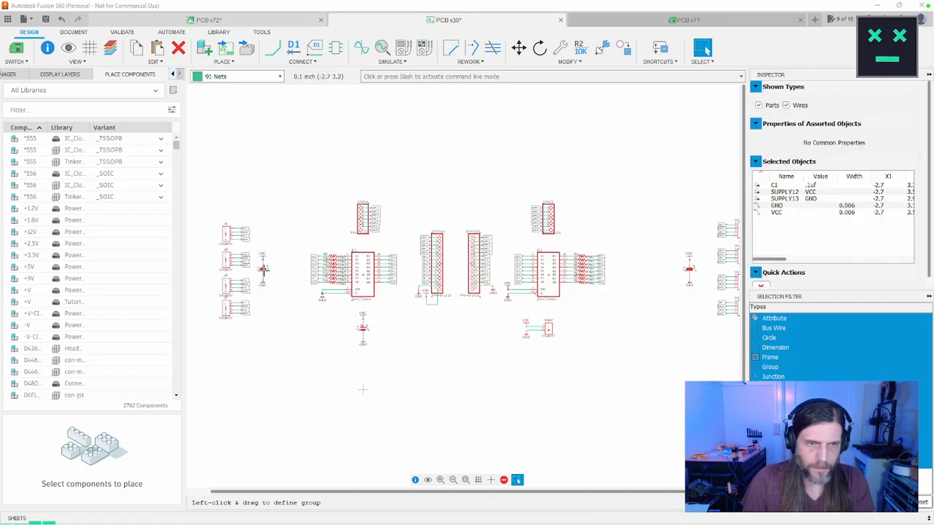
key("m")
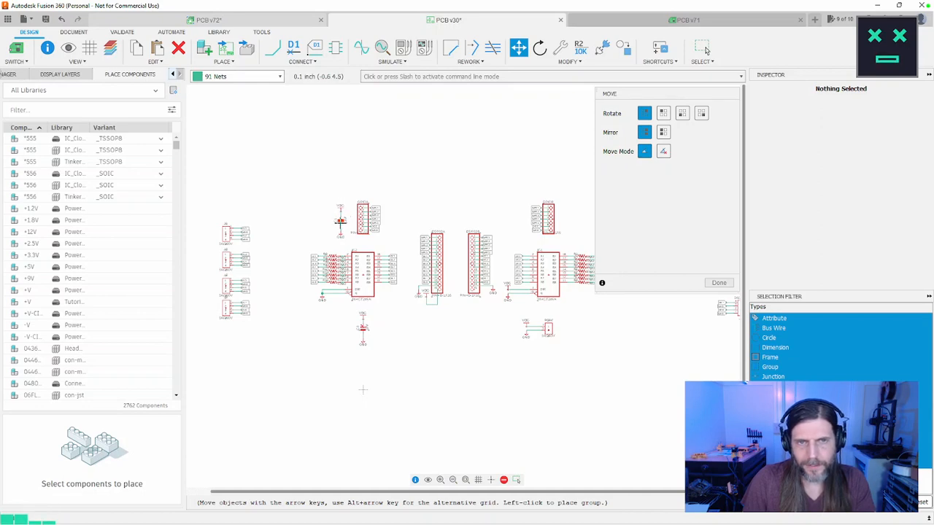
scroll(340, 222, "up", 5)
scroll(343, 223, "down", 2)
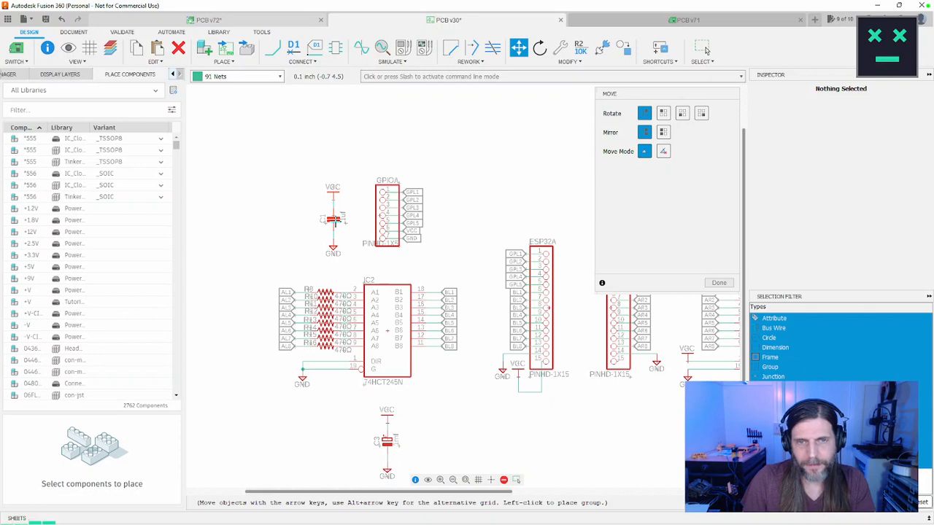
middle_click_drag(333, 220, 300, 205)
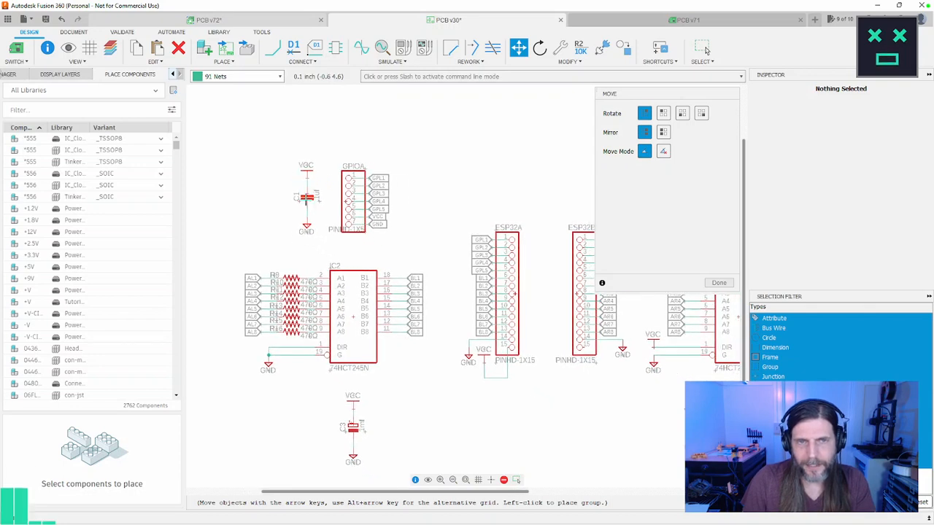
left_click(299, 197)
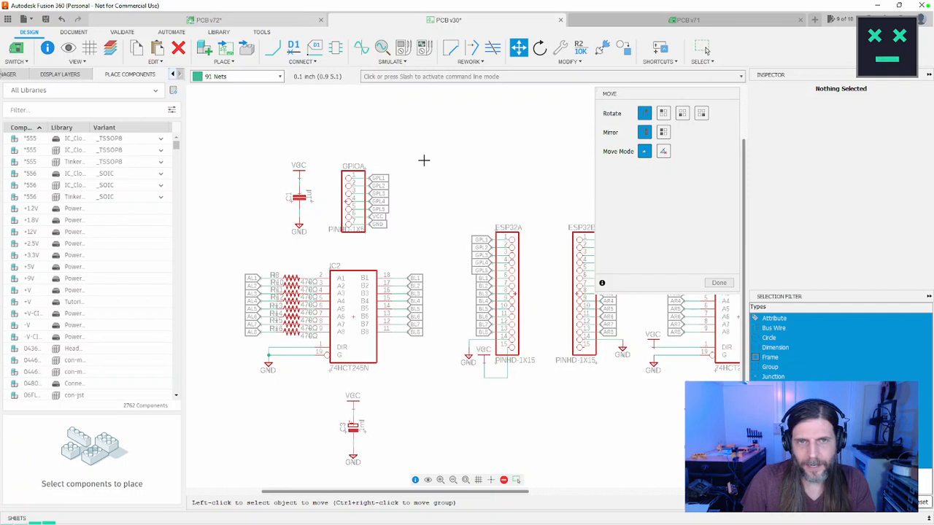
left_click(719, 284)
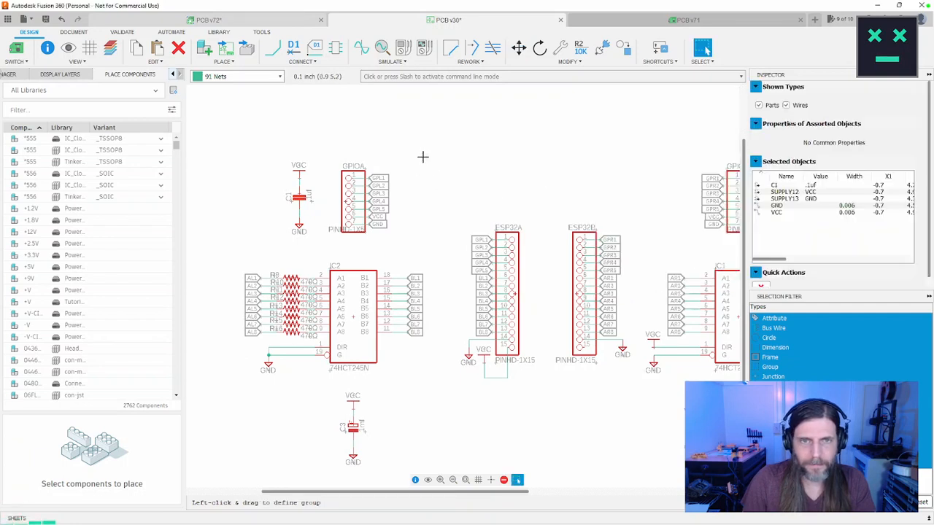
Step: Group the GPIOA header with its net labels and shift it sideways toward the ESP32A header, clear of C1
left_click_drag(423, 155, 327, 244)
key("m")
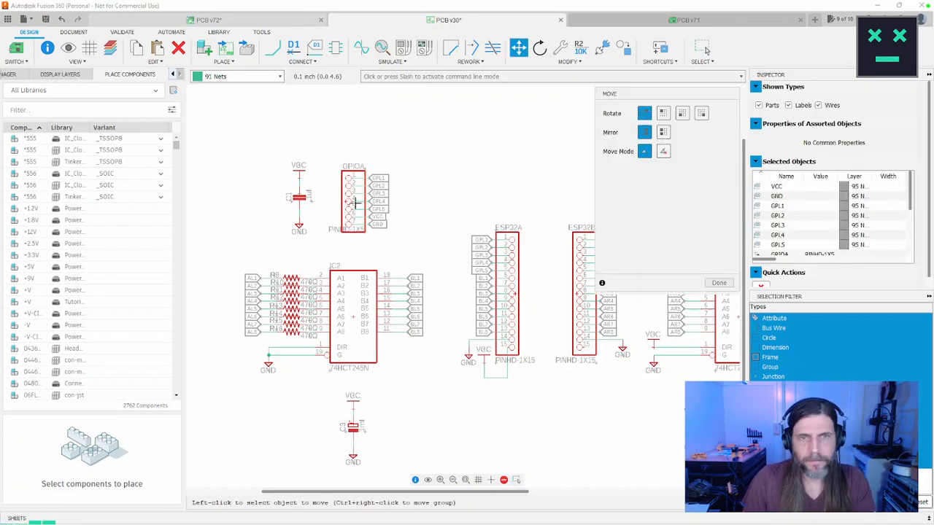
left_click(349, 202)
middle_click_drag(435, 199, 392, 209)
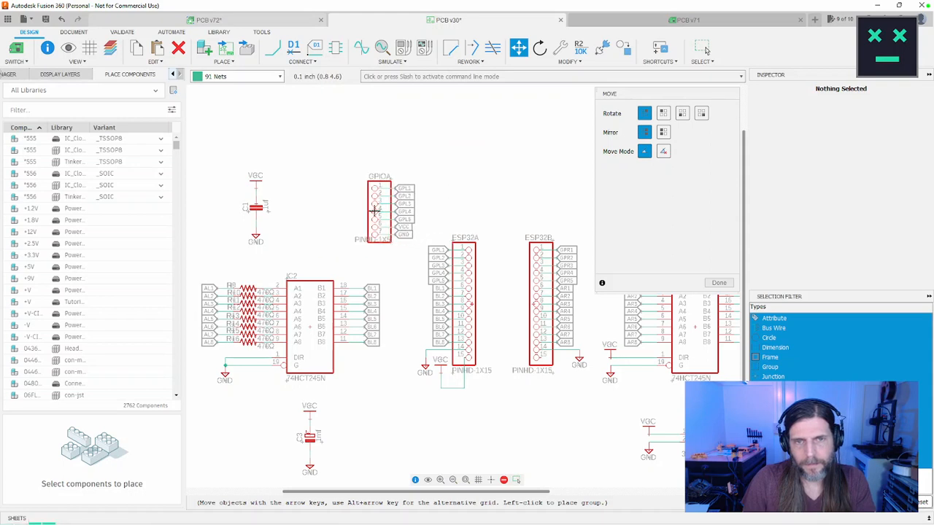
left_click(374, 210)
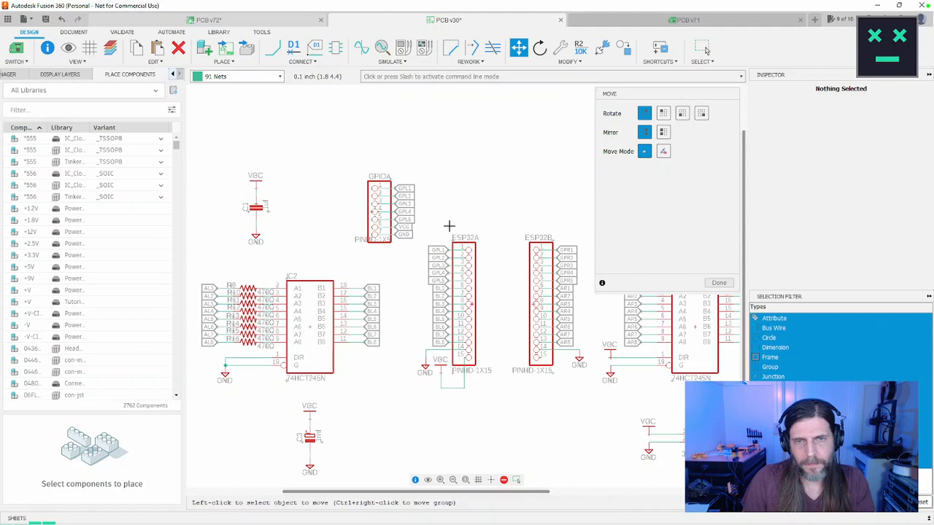
scroll(451, 228, "down", 5)
scroll(489, 251, "up", 3)
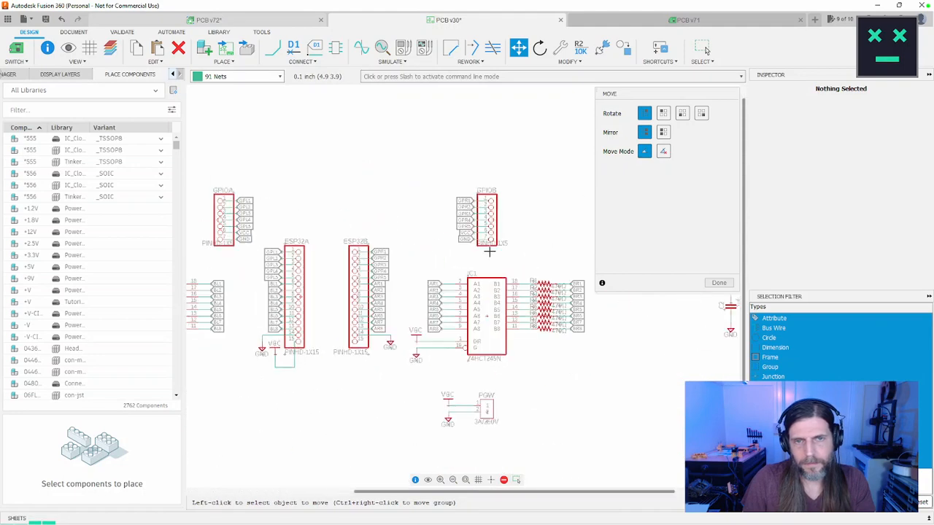
left_click(719, 282)
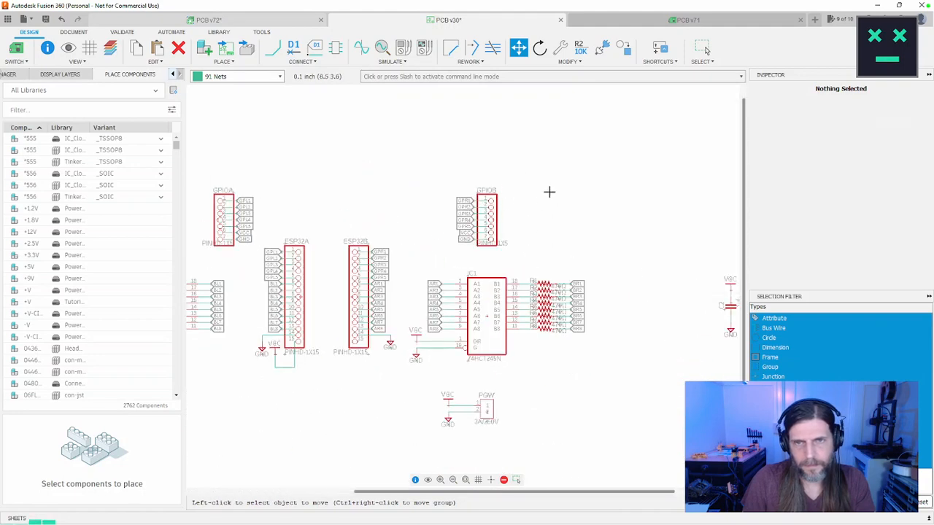
Step: Group the GPIOB header with its net labels and shift it sideways toward ESP32B, mirroring the GPIOA header
left_click_drag(547, 182, 440, 255)
key("m")
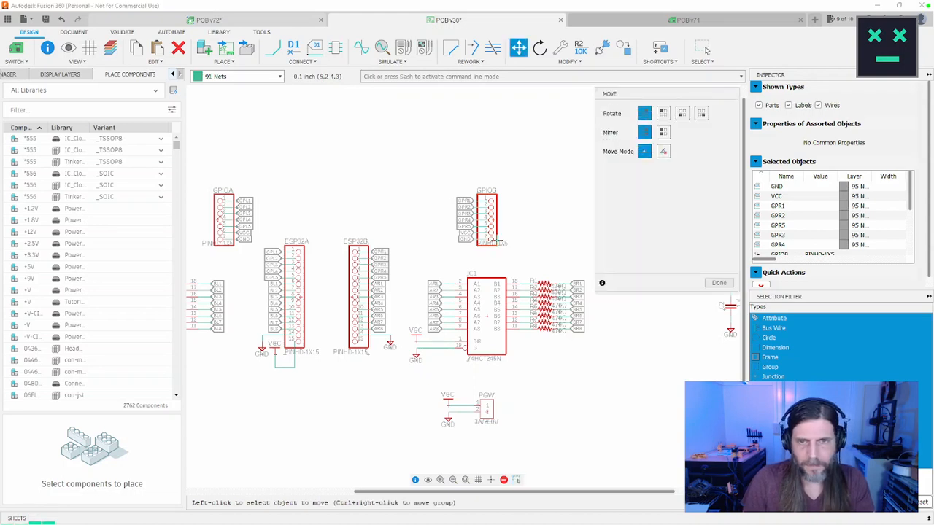
right_click(498, 240, "ctrl")
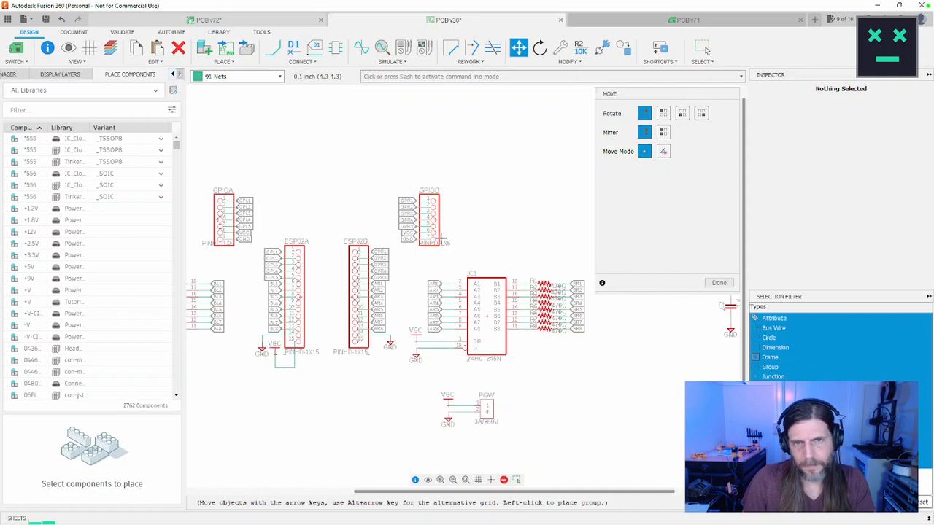
left_click(440, 237)
scroll(538, 256, "down", 2)
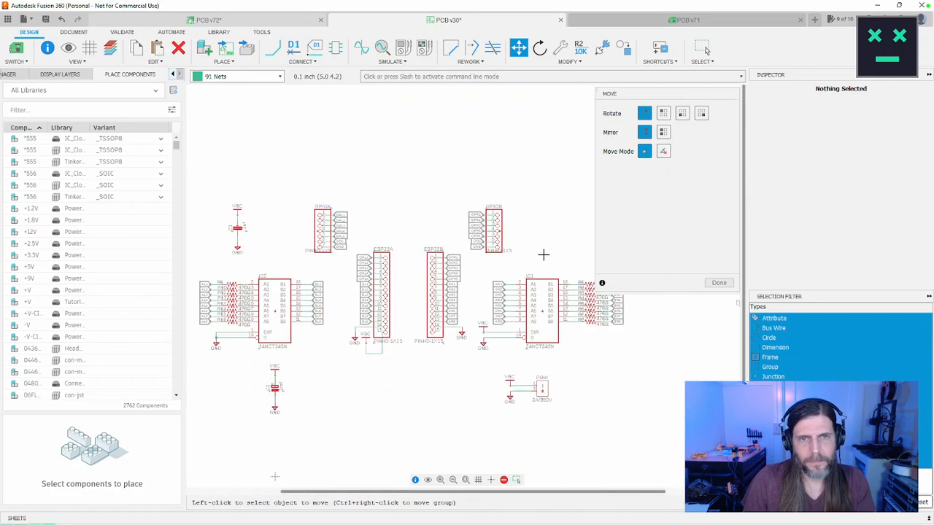
middle_click_drag(516, 278, 512, 246)
middle_click_drag(437, 313, 502, 336)
left_click(718, 284)
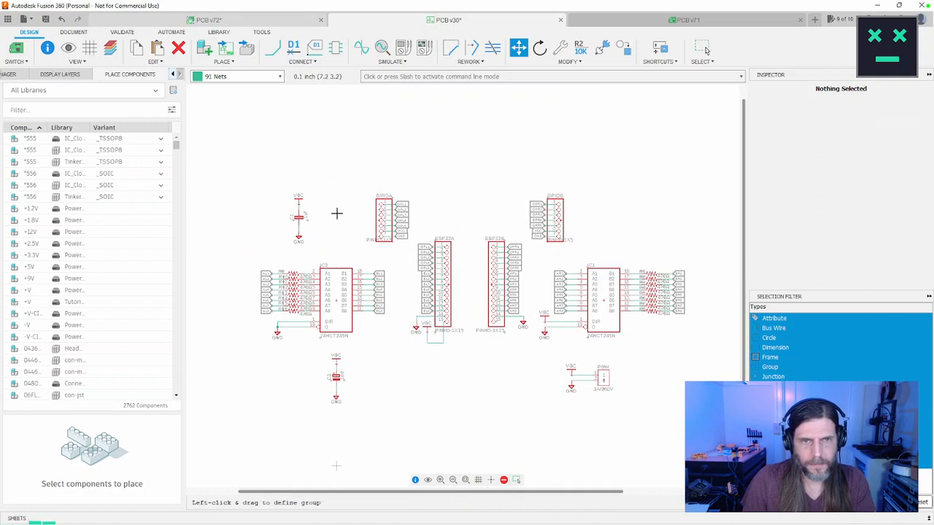
Step: Regroup capacitor C1 with its supply symbols and move it directly above IC2, in line with C3 below
left_click_drag(332, 189, 272, 249)
key("m")
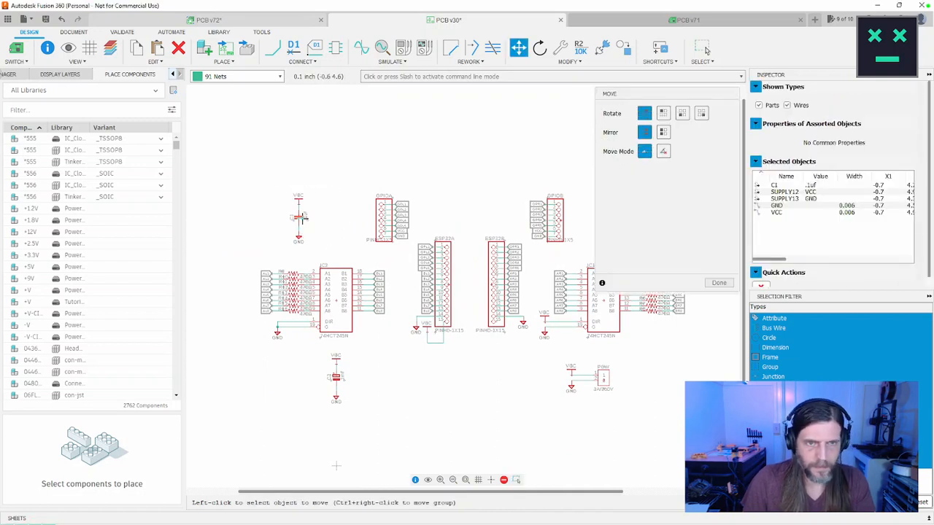
left_click(338, 217)
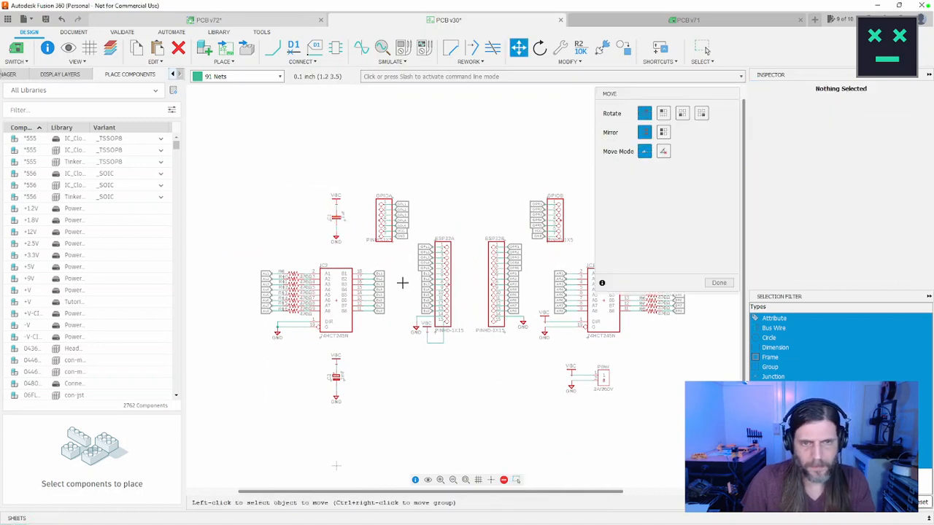
scroll(403, 283, "down", 1)
middle_click_drag(457, 292, 244, 308)
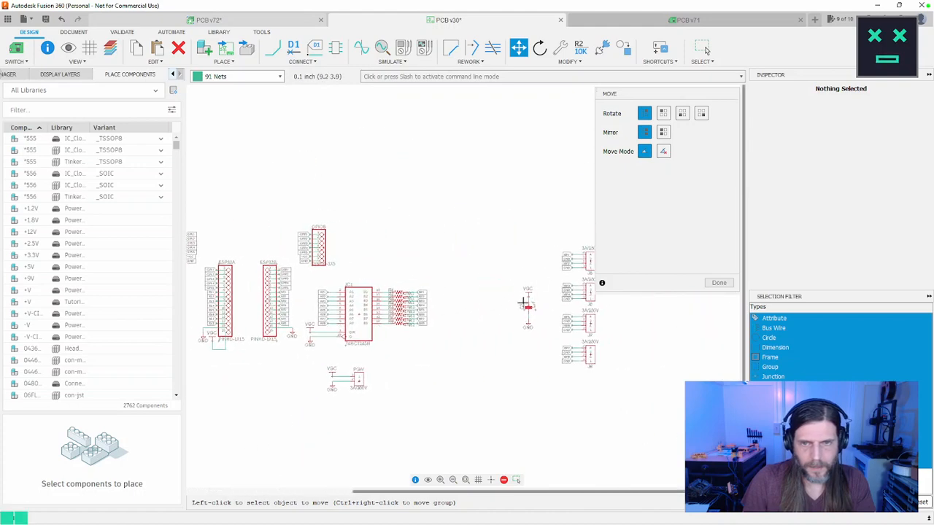
key("Escape")
Step: Group capacitor C2 with its VCC and GND symbols and move it directly above IC1, level with the GPIOB header
left_click_drag(553, 276, 497, 337)
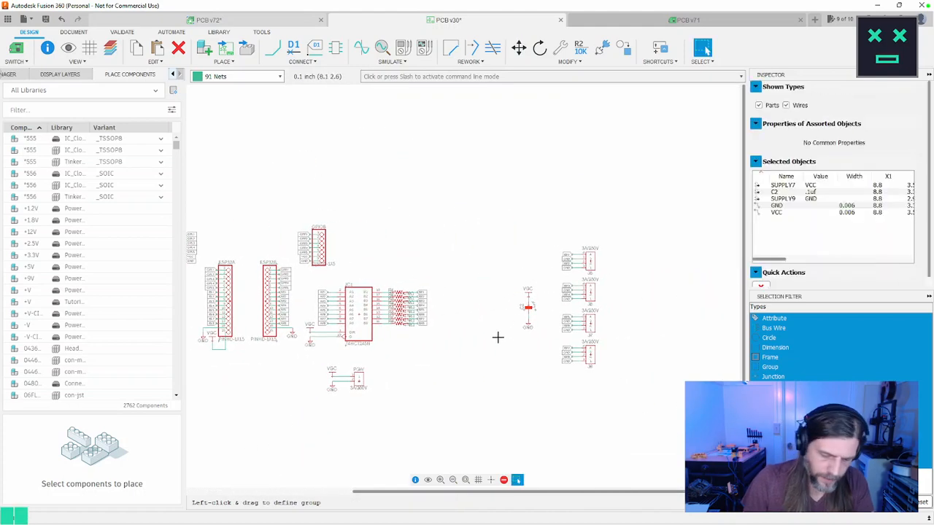
key("m")
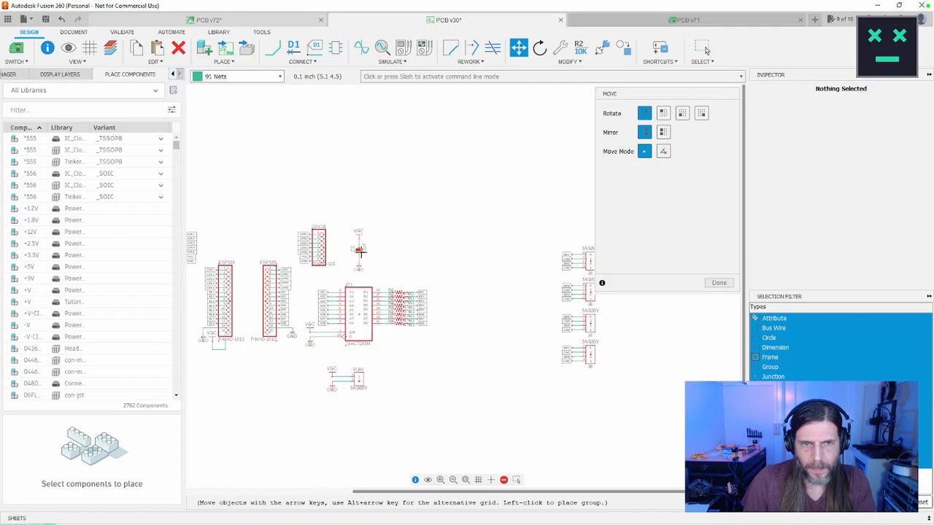
left_click(363, 246)
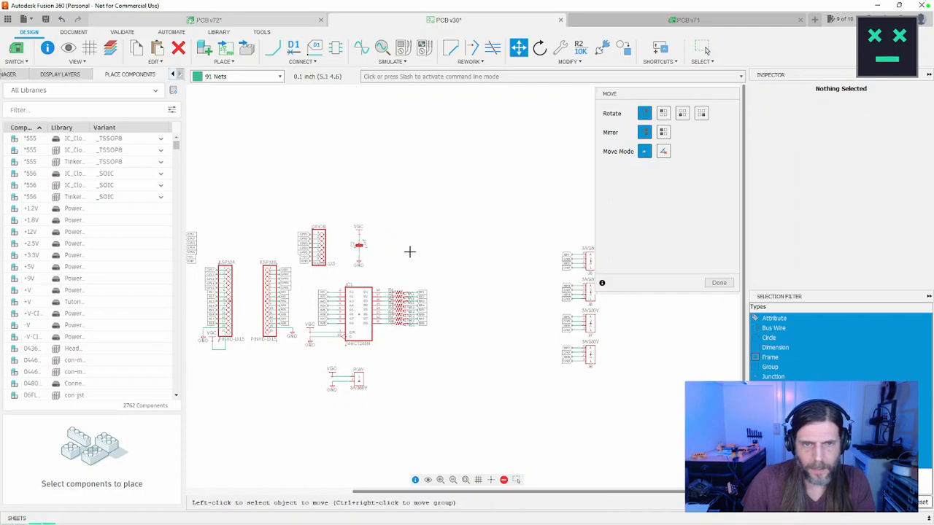
scroll(411, 275, "up", 2)
scroll(549, 248, "up", 1)
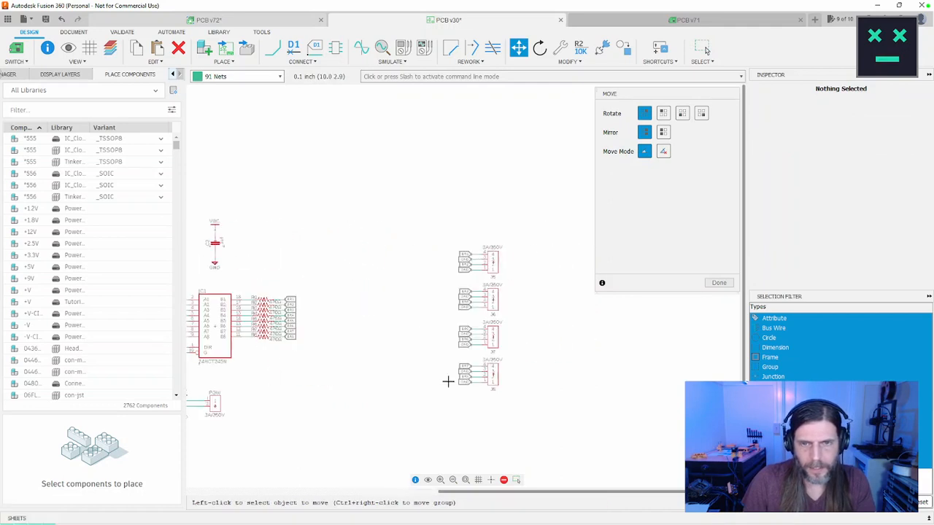
left_click(710, 284)
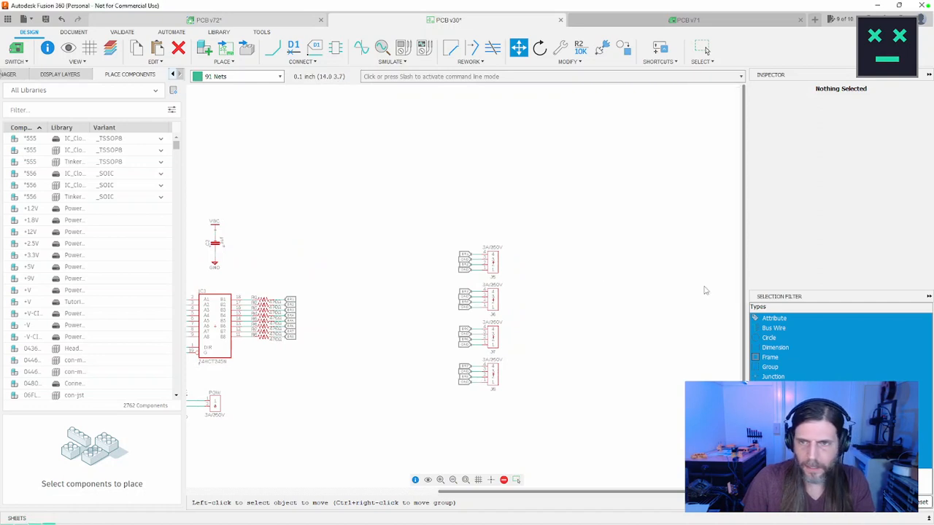
Step: Group the column of four connectors and net labels beyond IC1's resistors and move it closer to IC1
left_click_drag(538, 235, 436, 406)
key("m")
right_click(493, 333, "ctrl")
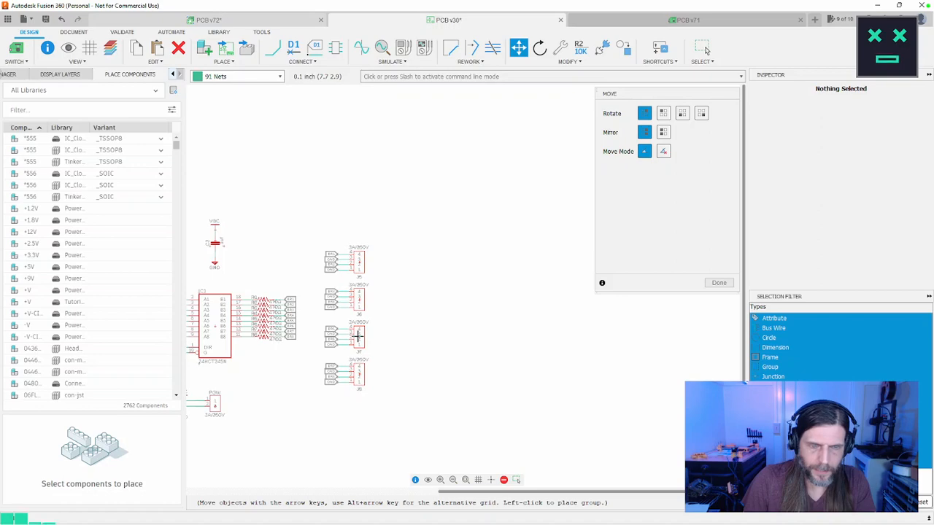
left_click(358, 336)
middle_click_drag(434, 348, 531, 365)
scroll(531, 366, "down", 2)
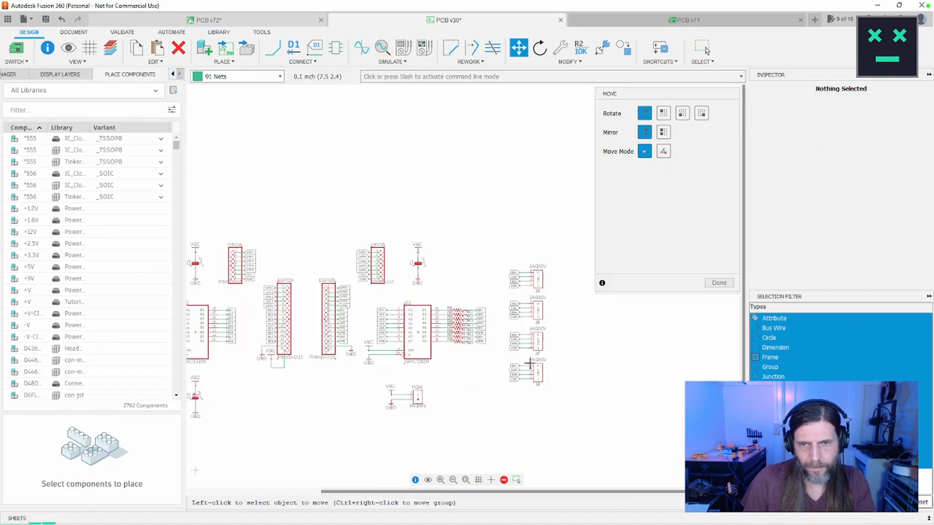
middle_click_drag(436, 376, 537, 398)
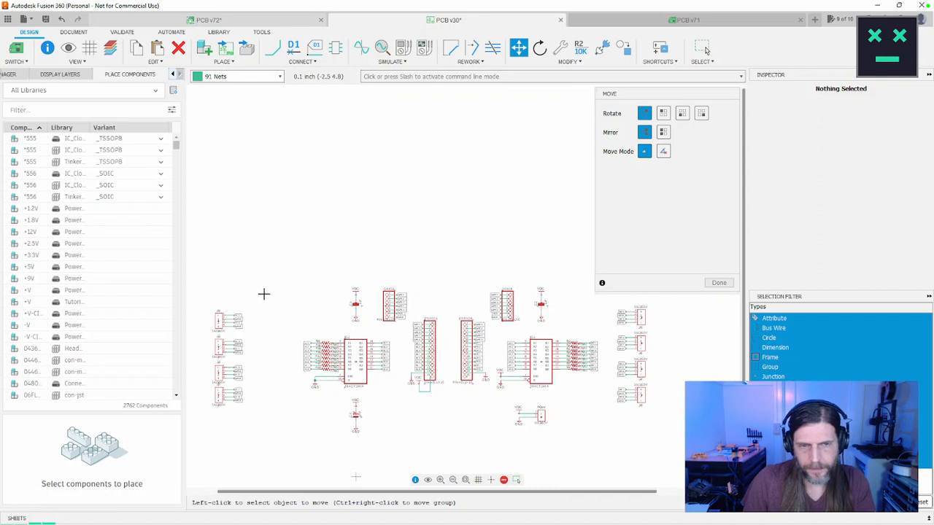
left_click(718, 282)
Step: Group the four connectors with net labels beyond IC2's resistors and move them closer to IC2, mirroring the opposite connector column
left_click_drag(278, 295, 200, 426)
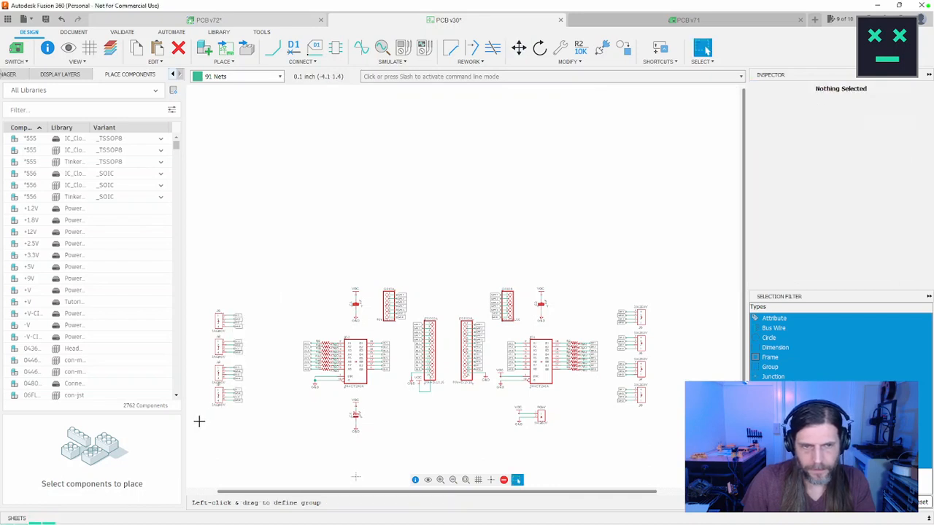
scroll(203, 421, "up", 2)
key("m")
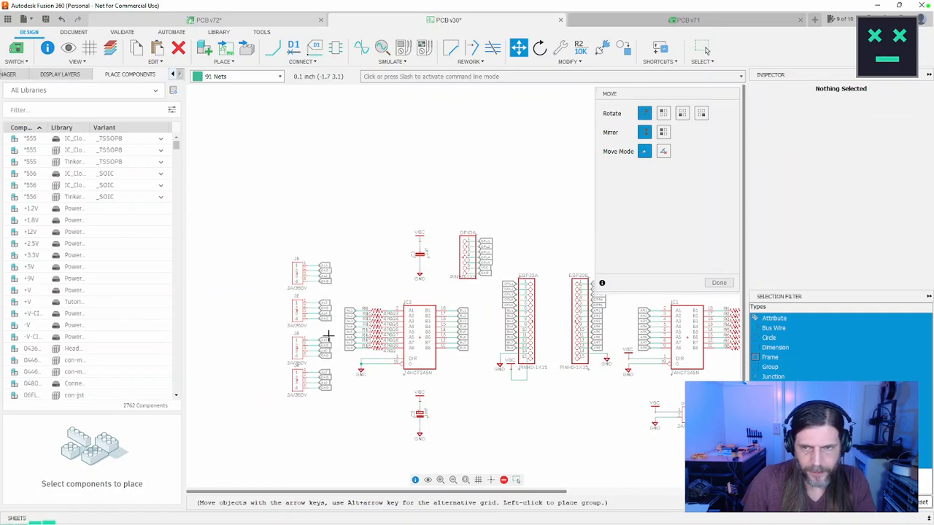
middle_click_drag(328, 334, 261, 342)
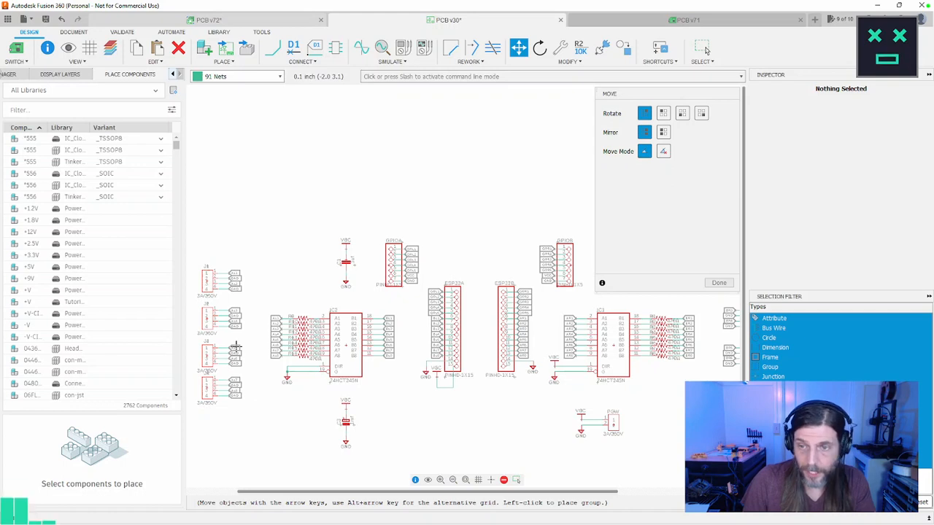
left_click(237, 347)
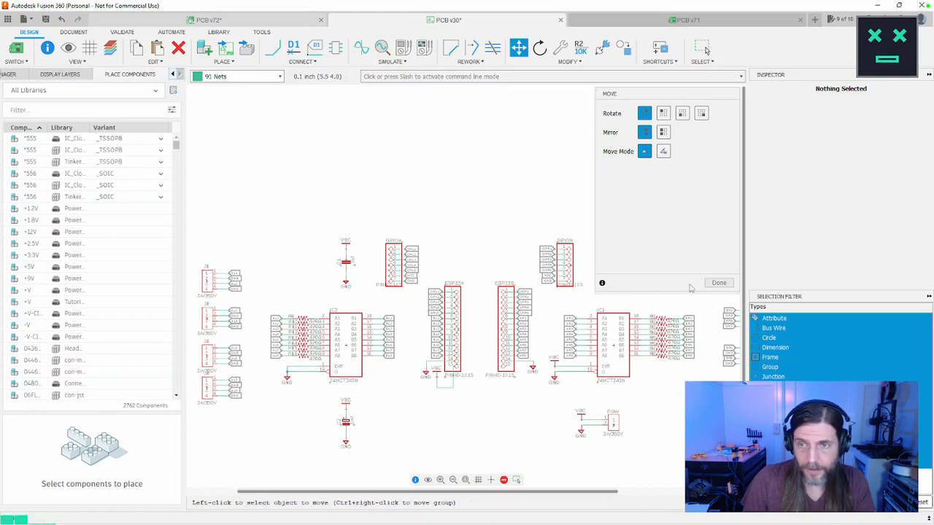
left_click(719, 284)
scroll(580, 376, "up", 3)
scroll(580, 376, "down", 5)
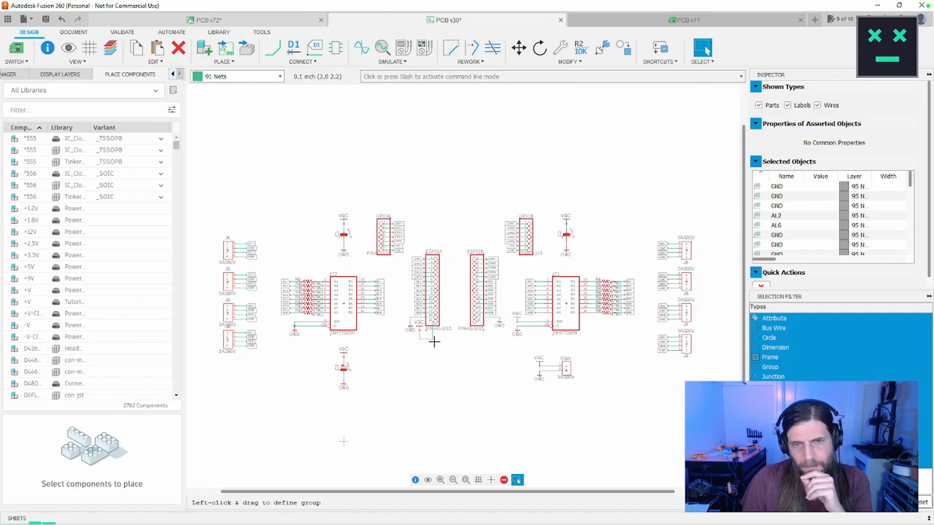
Step: Move the VCC symbol by the ESP32A header down onto the lower corner of the pin 15 wire
scroll(433, 341, "up", 3)
scroll(433, 341, "up", 4)
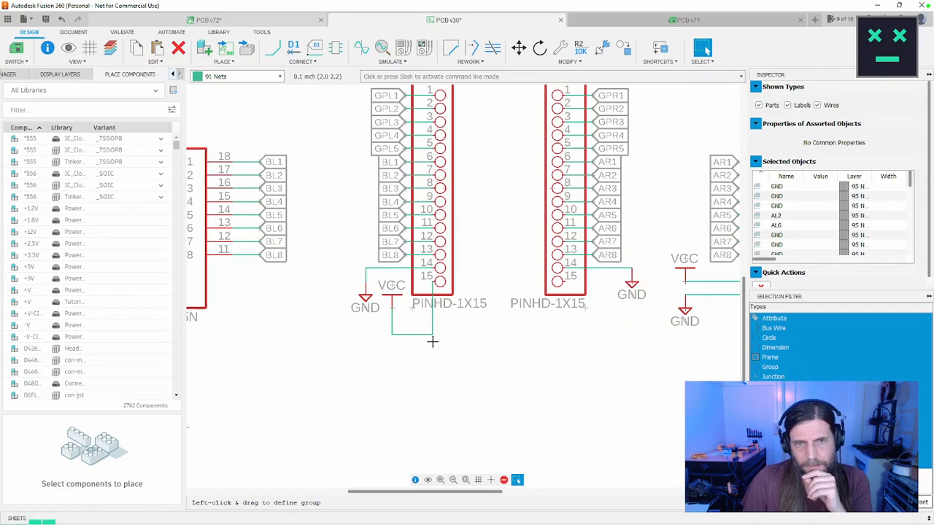
key("m")
left_click(392, 309)
left_click(391, 309)
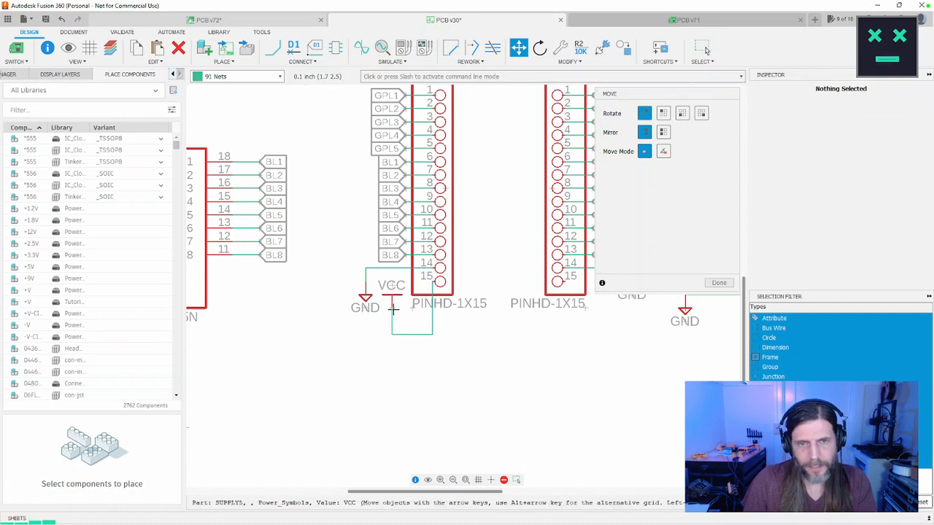
left_click(392, 339)
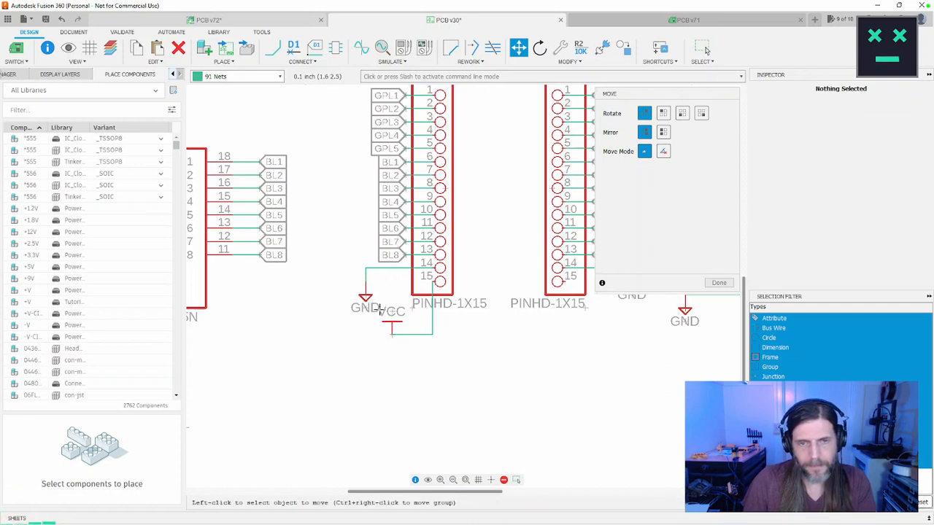
Step: Move the GND symbol of ESP32A pin 14 closer to the header, directly above the VCC symbol
left_click(367, 286)
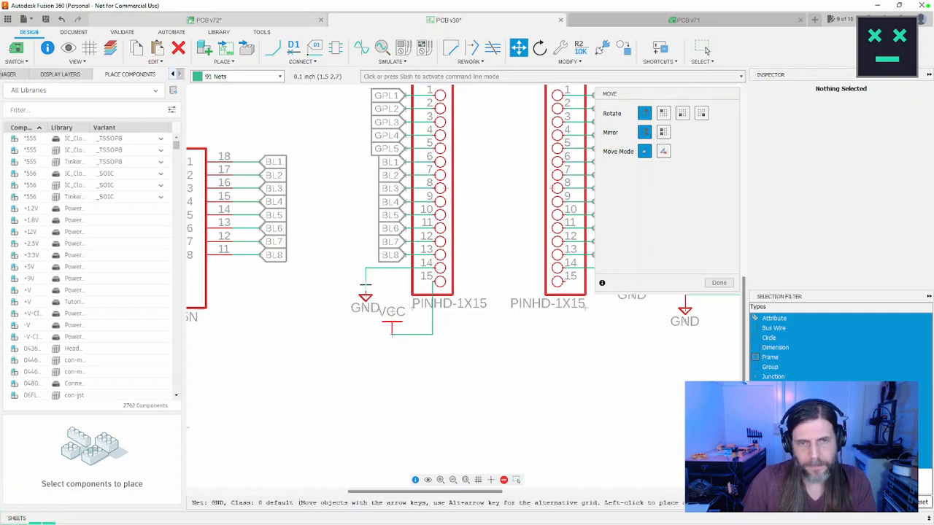
left_click(363, 280)
left_click(365, 282)
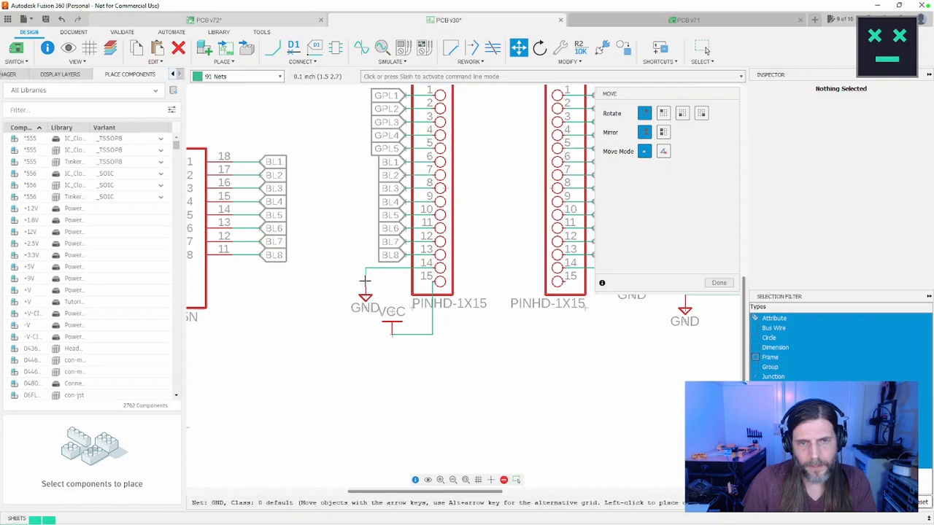
left_click(365, 281)
left_click(364, 292)
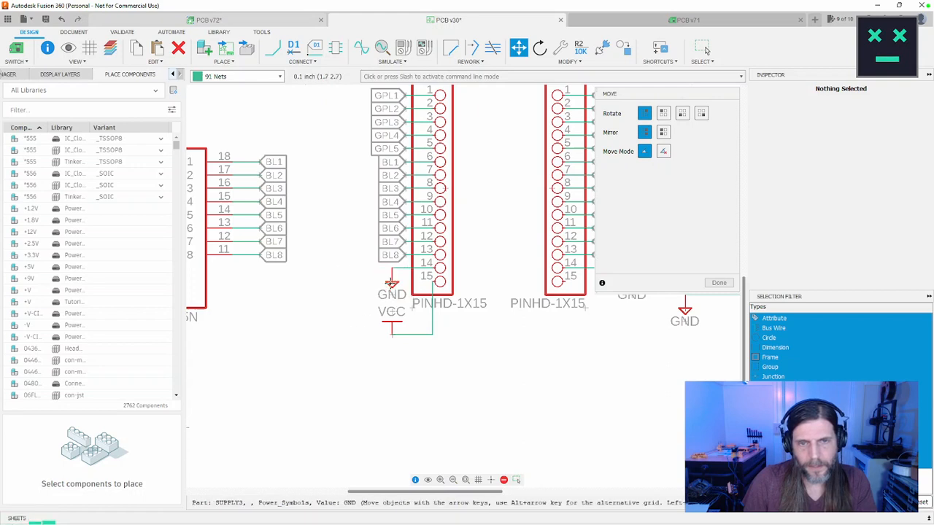
left_click(392, 284)
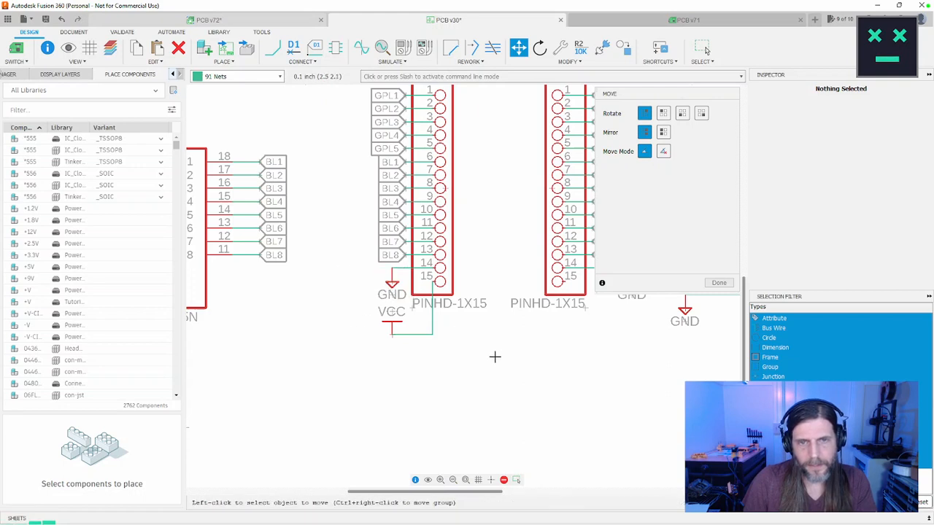
left_click(719, 282)
Step: Save the rearranged schematic
scroll(551, 420, "down", 5)
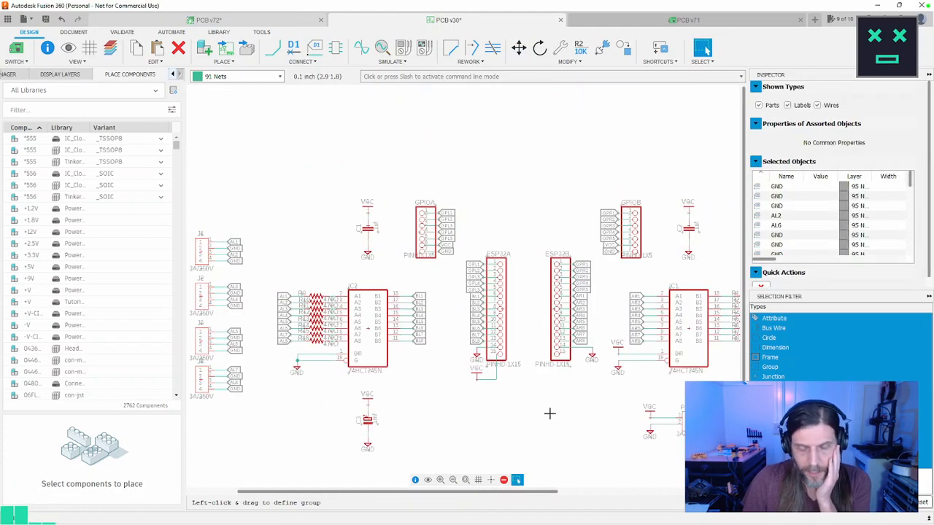
scroll(551, 420, "down", 2)
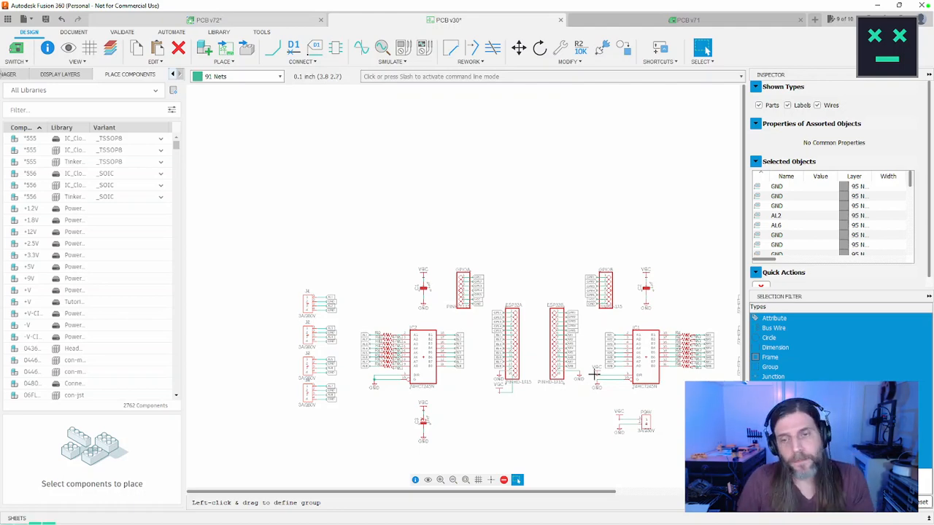
scroll(518, 270, "up", 2)
middle_click_drag(519, 269, 510, 190)
scroll(497, 209, "down", 2)
scroll(504, 211, "up", 1)
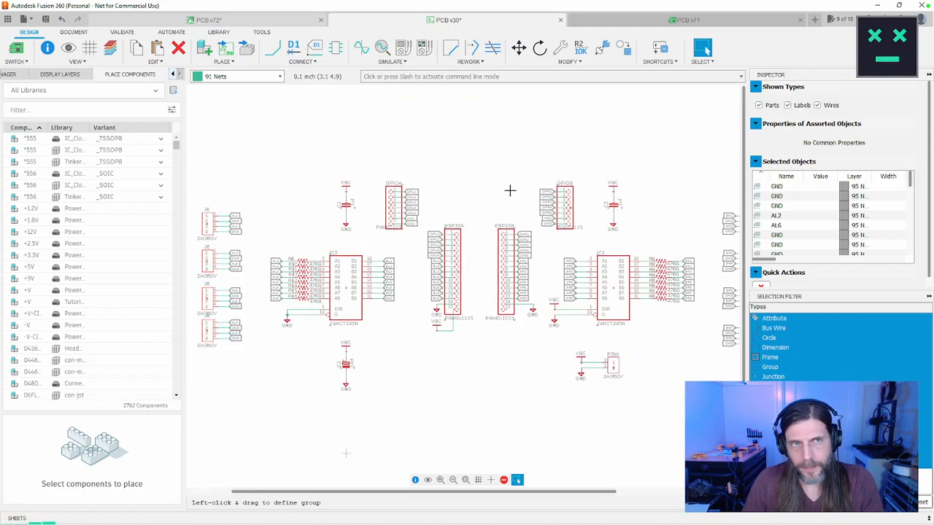
key("ctrl+s")
left_click(474, 291)
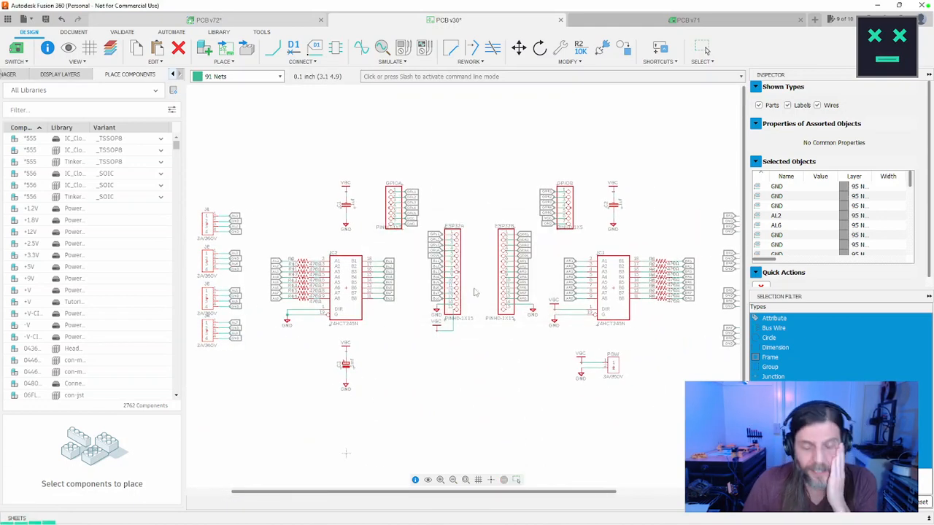
scroll(504, 270, "up", 5)
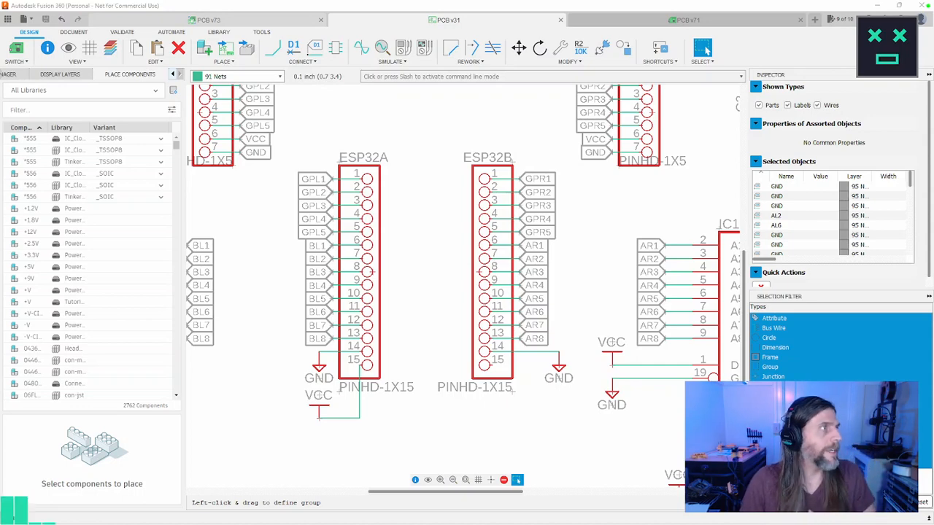
Step: Switch to Chrome, run a Google image search for "esp32 devkit v1" and widen the browser window
type("es3")
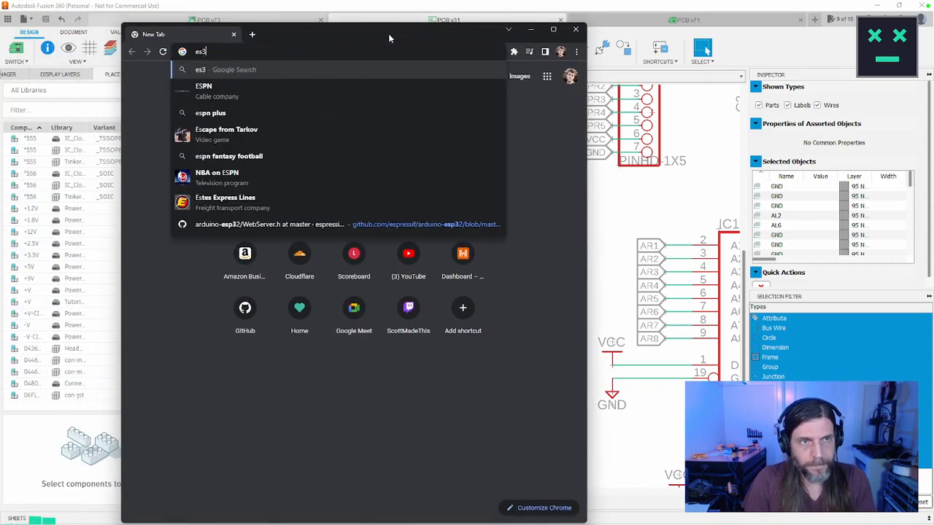
type("2")
key("BackSpace")
key("BackSpace")
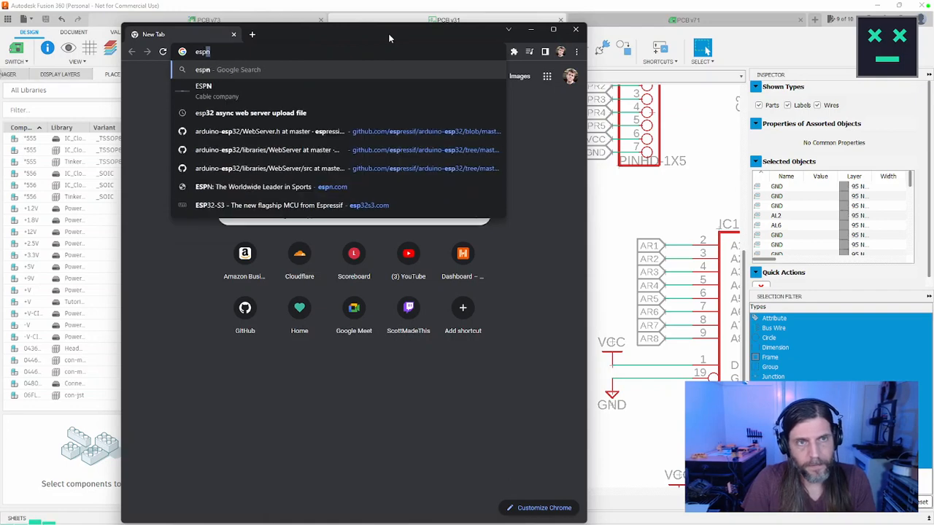
type("p32 devkit v1")
key("Return")
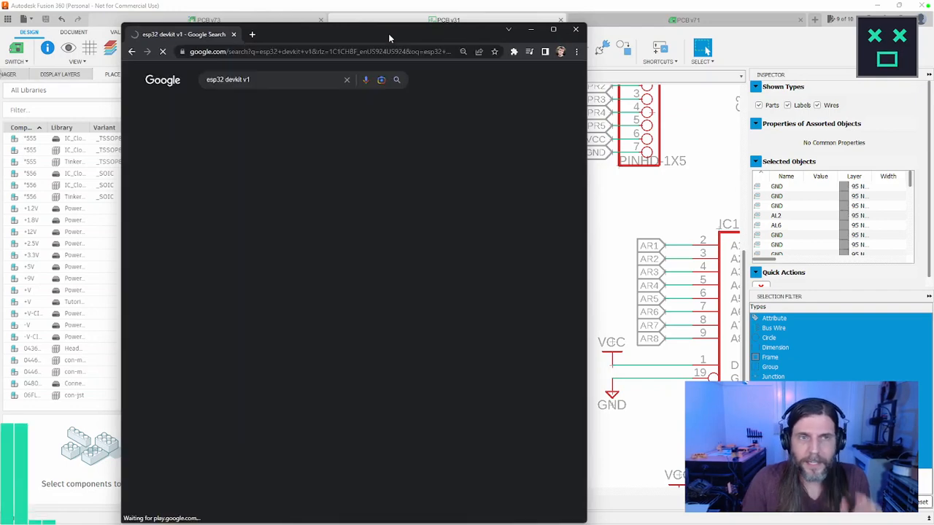
left_click(229, 105)
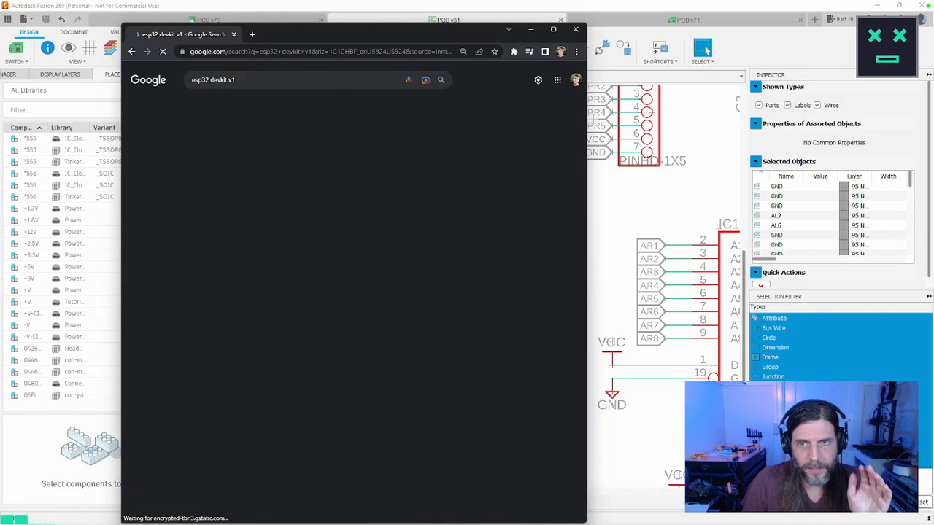
left_click_drag(588, 119, 841, 120)
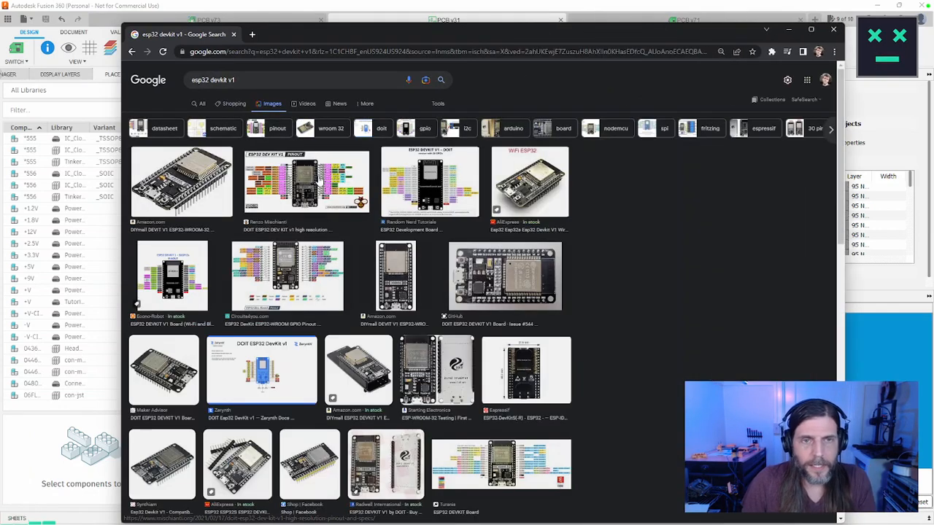
Step: Open the DOIT ESP32 DEV KIT v1 high resolution pinout image and compare it with the schematic's ESP32A and ESP32B headers
left_click(319, 178)
left_click(678, 162)
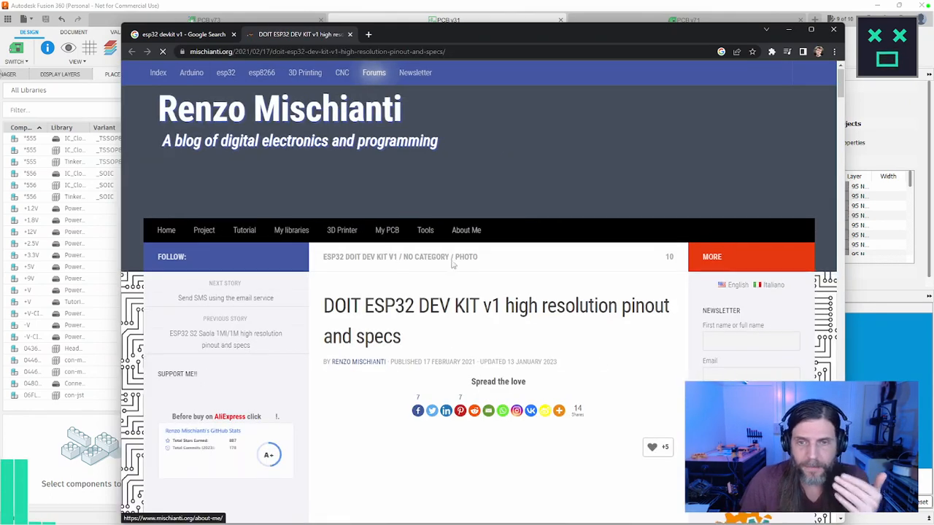
scroll(461, 306, "down", 5)
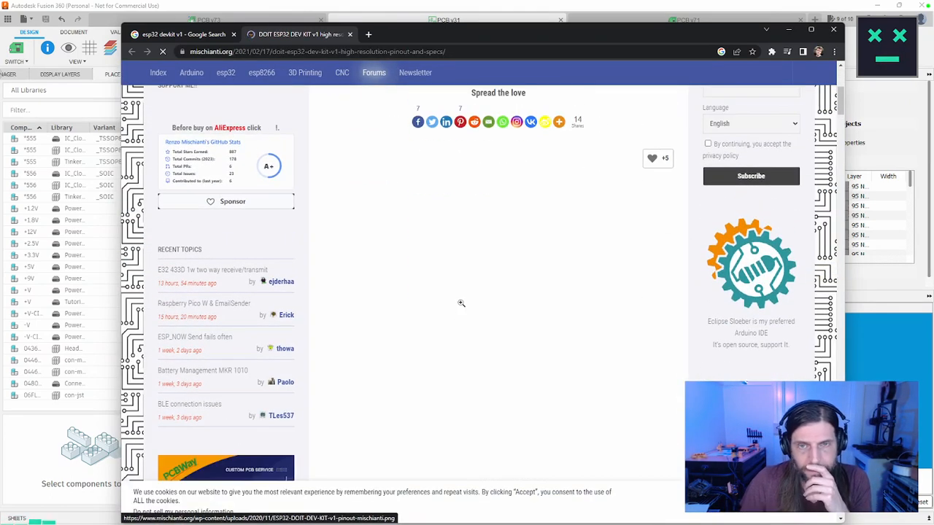
left_click(458, 302)
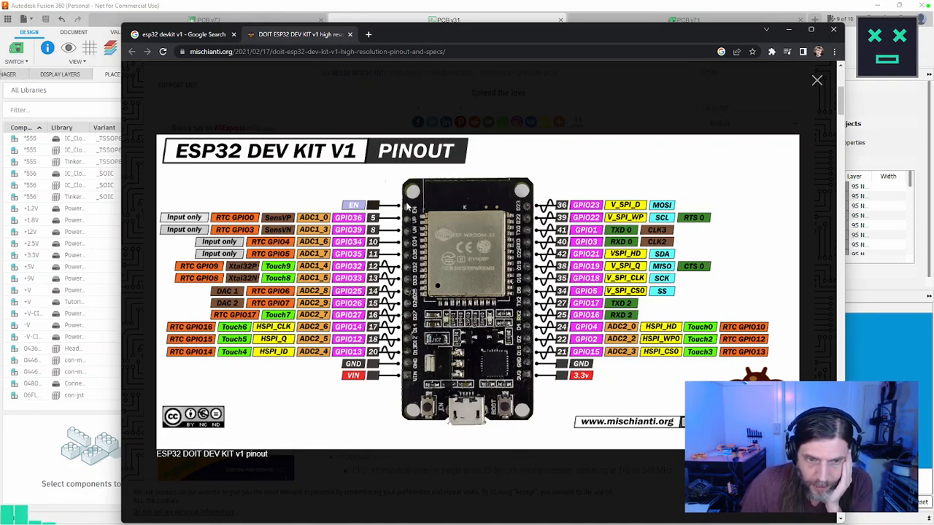
left_click_drag(535, 36, 0, 37)
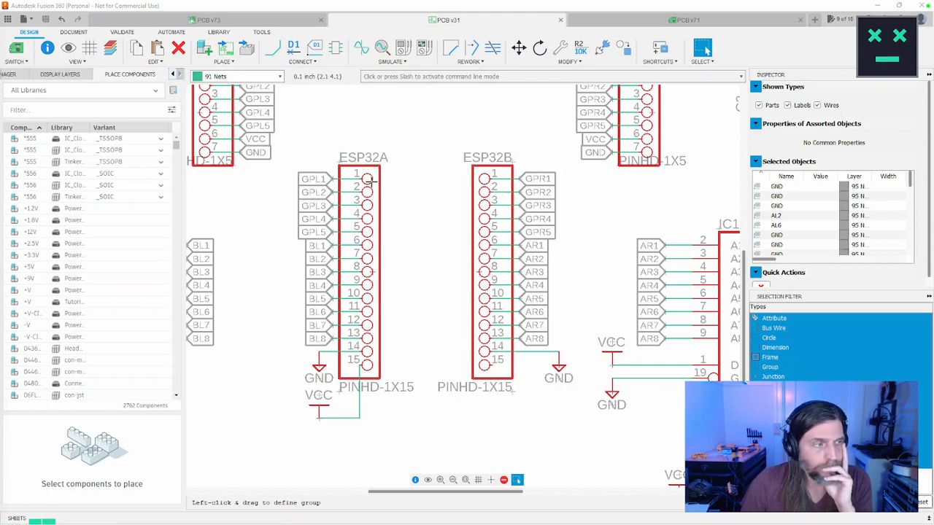
left_click_drag(0, 48, 544, 29)
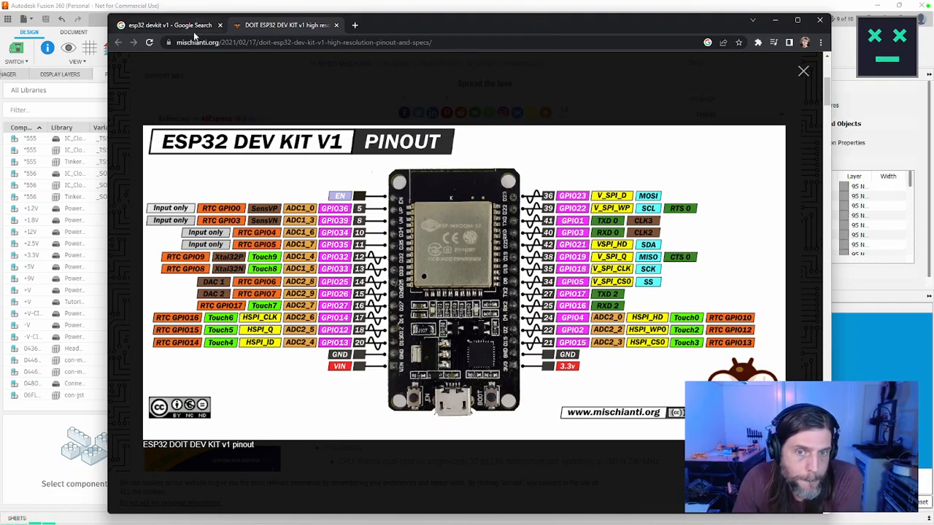
Step: Close the pinout page and change the image search to "esp32 devkit pins"
left_click(336, 25)
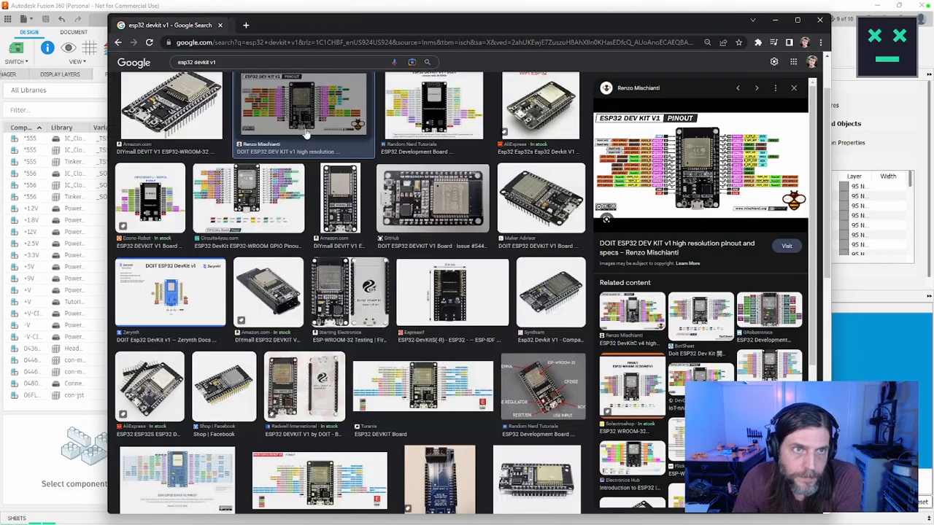
left_click(294, 61)
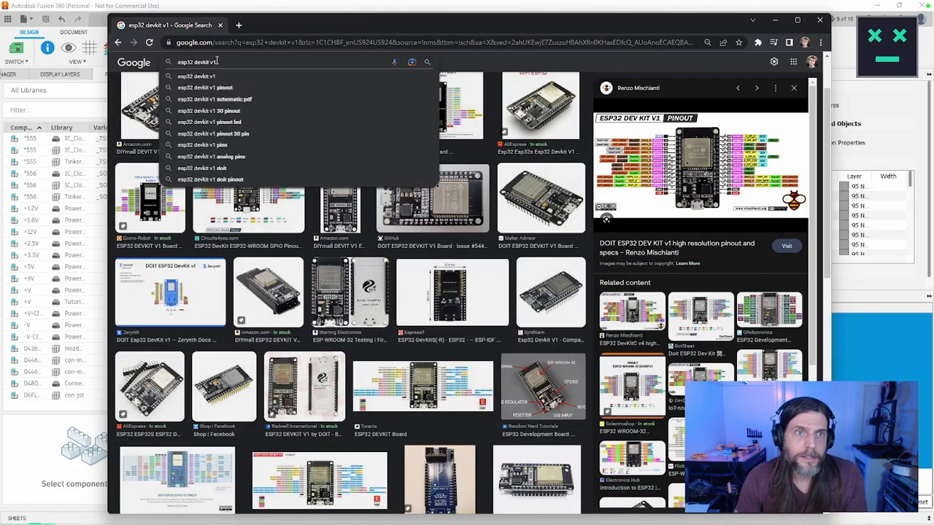
key("BackSpace")
key("BackSpace")
type("pins")
key("Return")
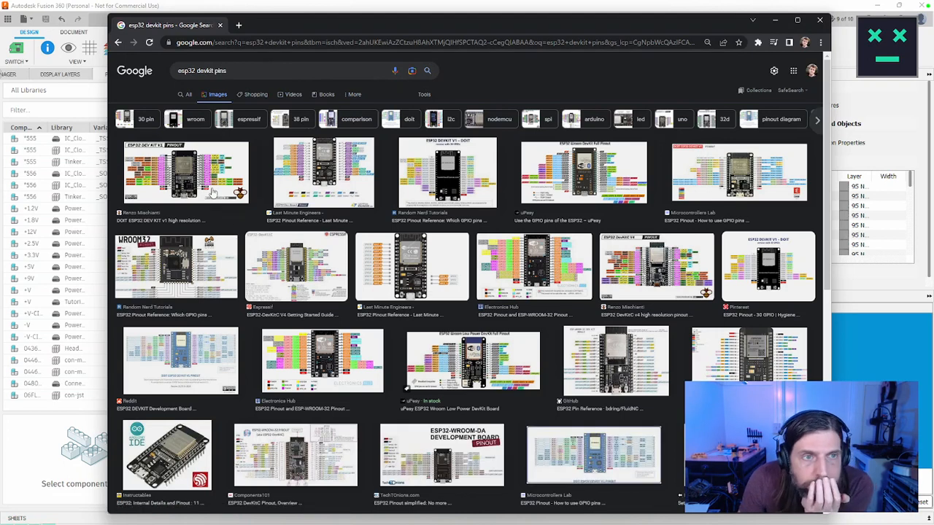
Step: Open the Last Minute Engineers ESP32 Pinout Reference page and find its 30-pin development board pinout diagram
left_click(308, 173)
left_click(668, 180)
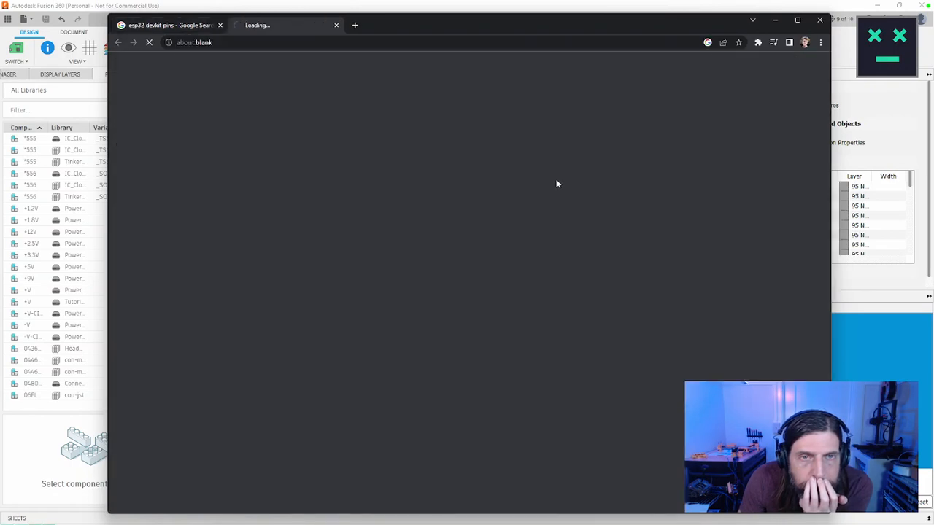
scroll(538, 178, "down", 8)
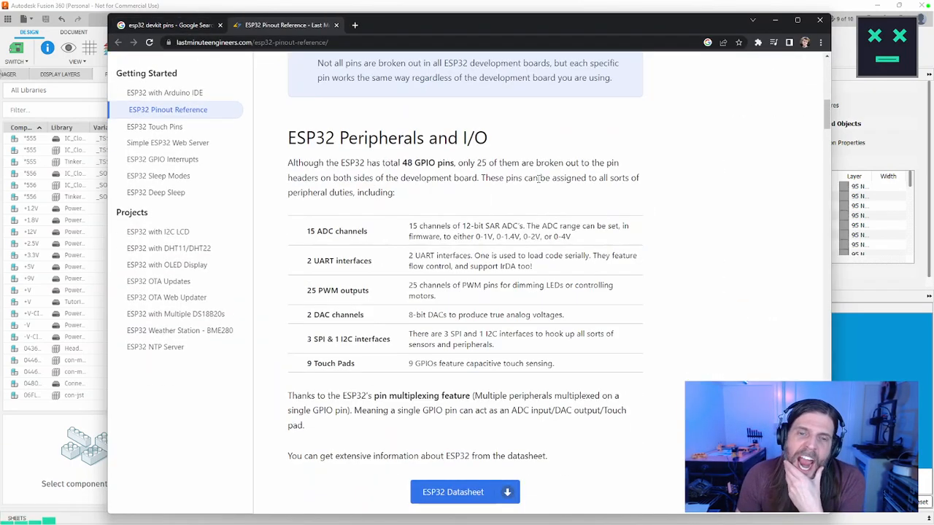
scroll(538, 178, "down", 6)
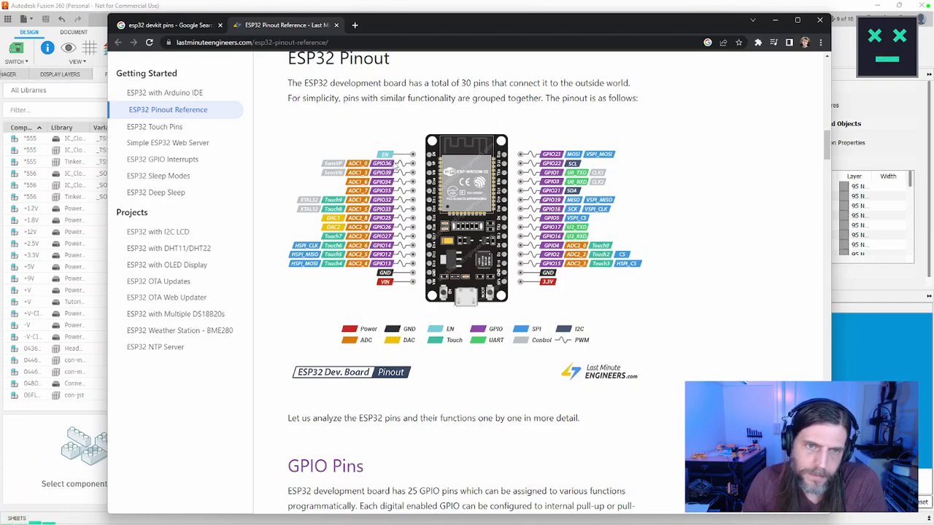
Step: Place the narrowed browser window beside the schematic and compare the ESP32 pinout diagram with the ESP32A header's pins
left_click_drag(490, 502, 568, 44)
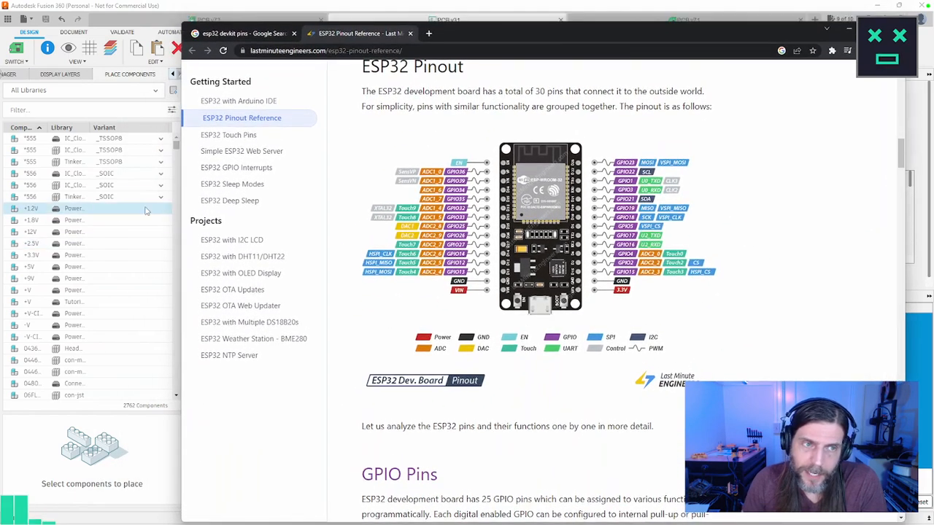
left_click_drag(181, 198, 390, 211)
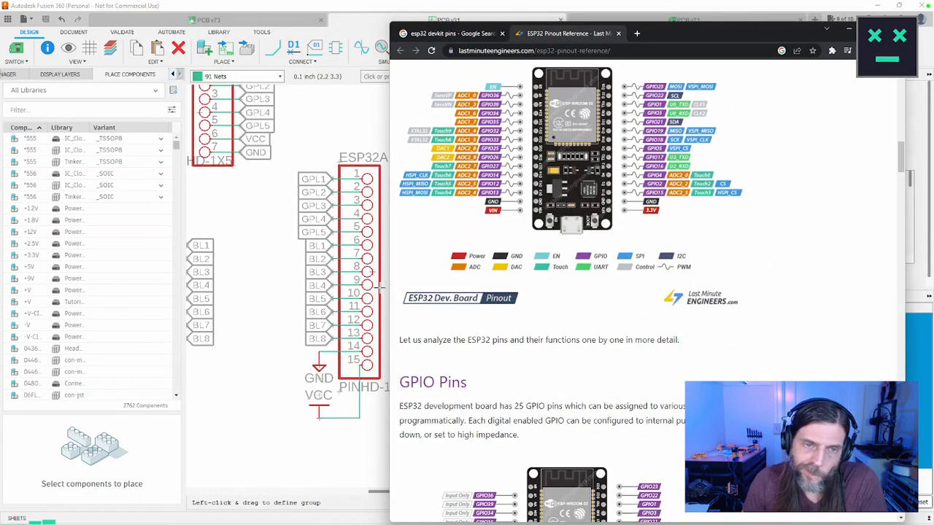
scroll(380, 287, "up", 2)
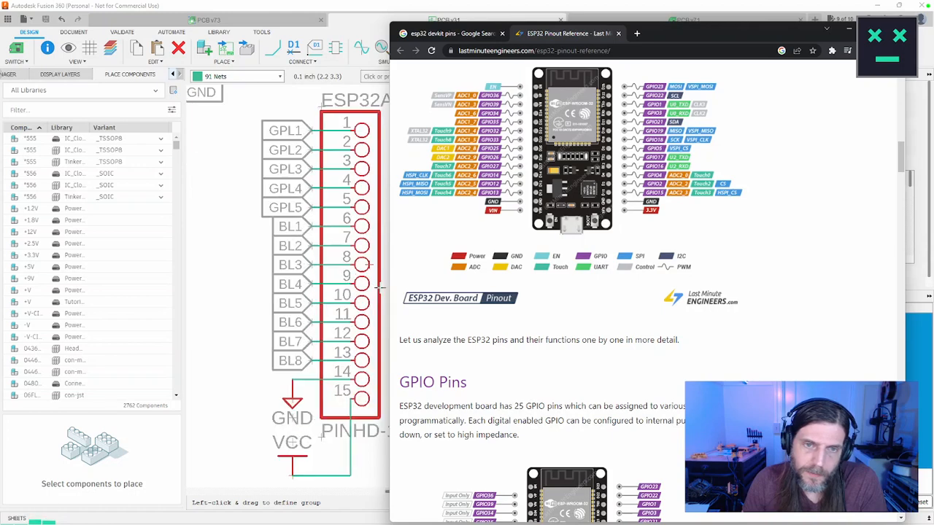
scroll(380, 287, "down", 4)
middle_click_drag(380, 286, 274, 288)
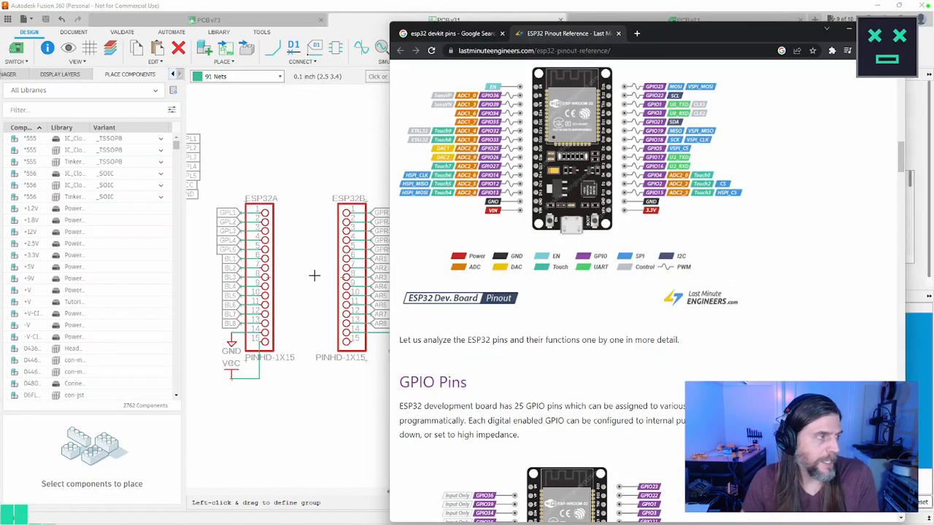
key("alt+Tab")
mouse_move(388, 217)
left_mouse_down()
mouse_move(460, 218)
mouse_move(406, 219)
left_mouse_up()
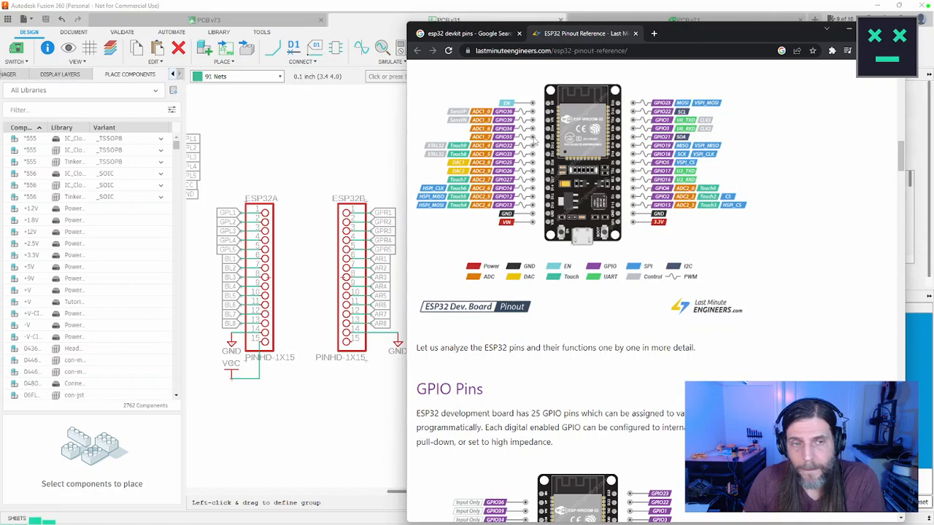
scroll(251, 283, "up", 6)
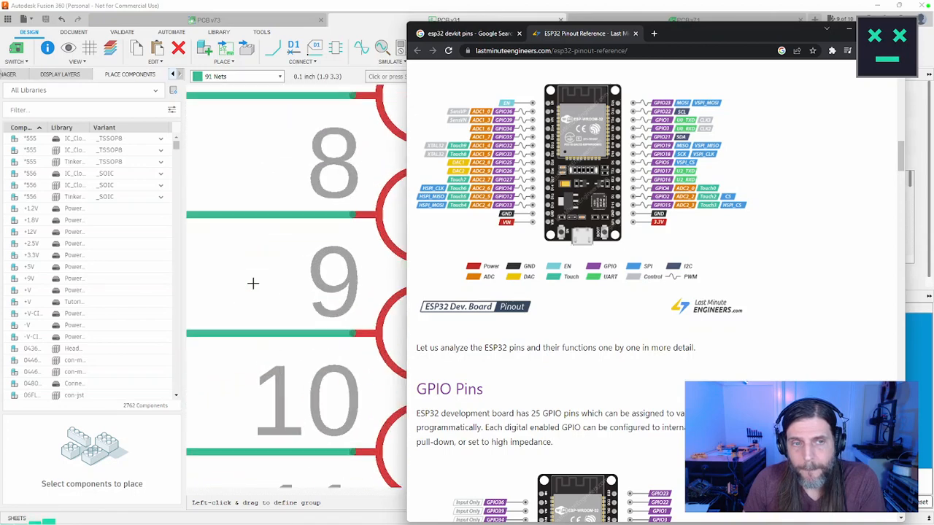
scroll(256, 284, "down", 6)
scroll(255, 282, "up", 1)
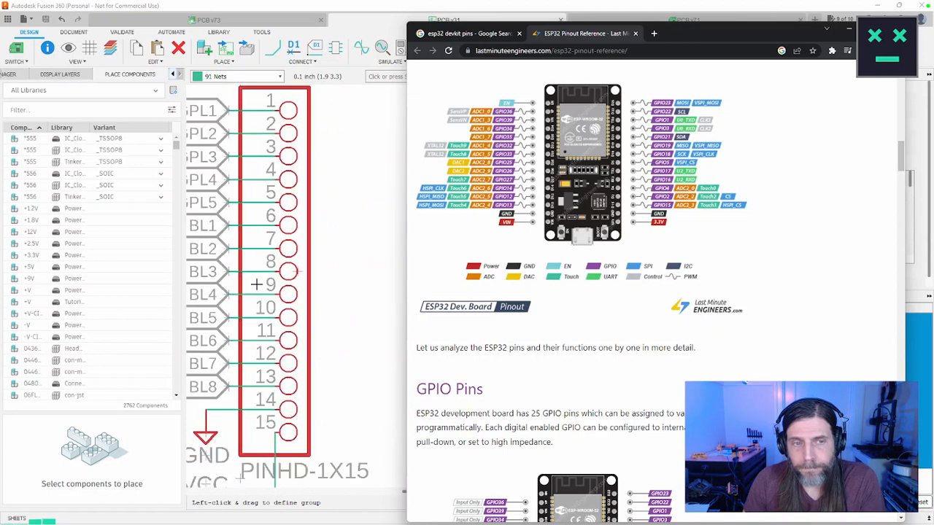
Step: Compare the ESP32A header with the development board pinout and find the section on which ESP32 GPIOs are safe to use
scroll(254, 282, "down", 1)
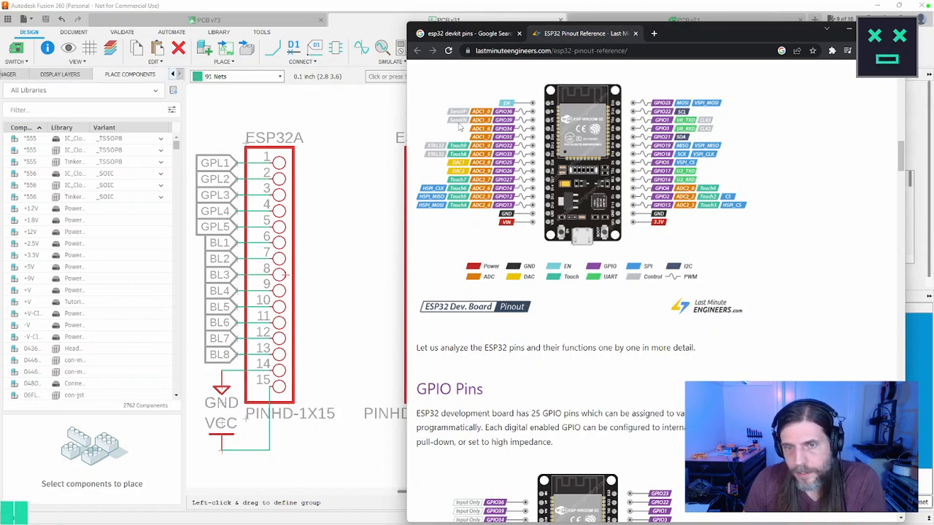
right_click(699, 333)
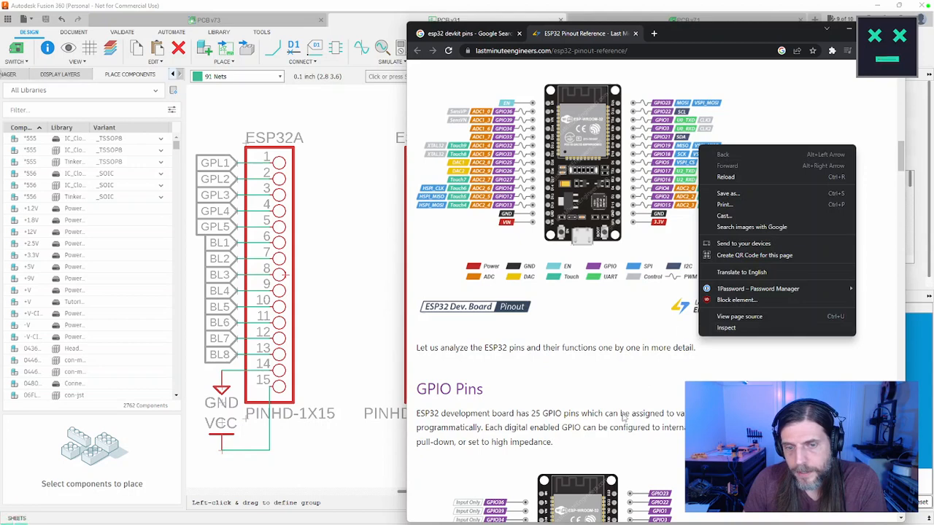
left_click(645, 393)
scroll(722, 360, "down", 3)
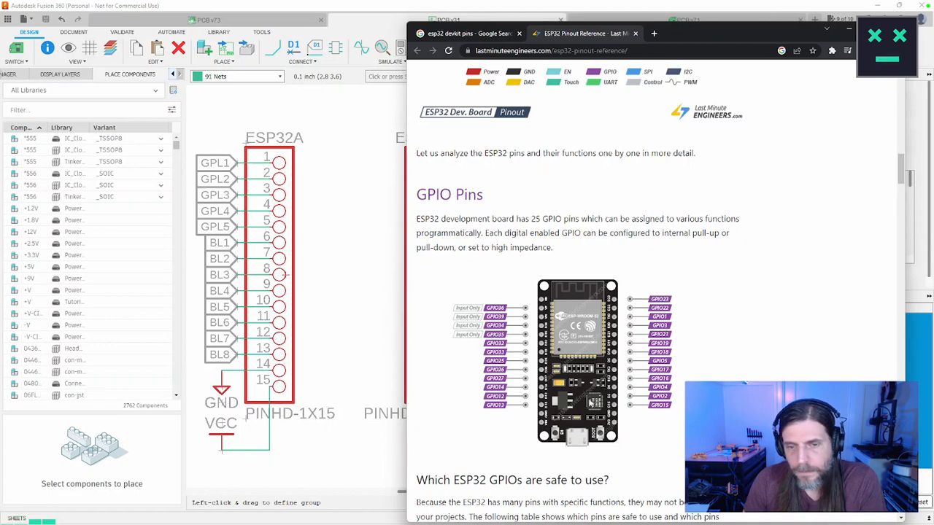
scroll(590, 403, "up", 5)
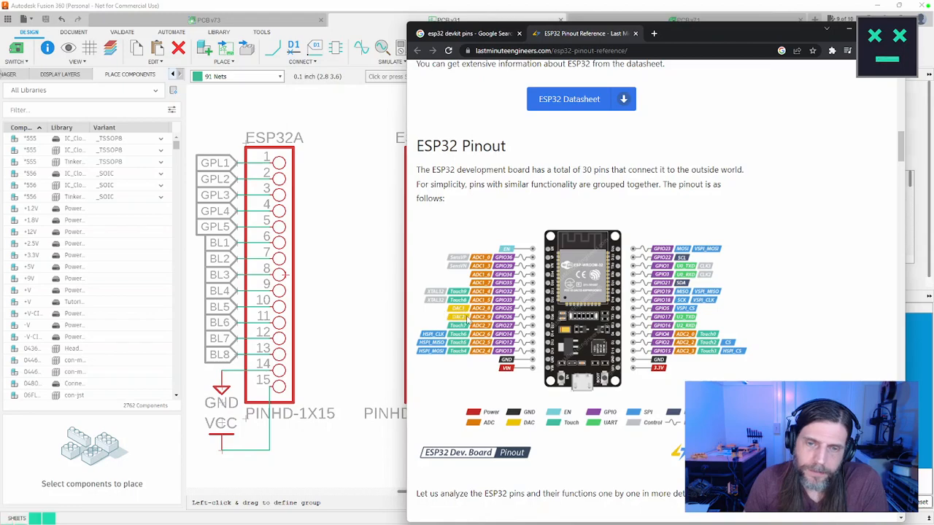
scroll(466, 319, "down", 10)
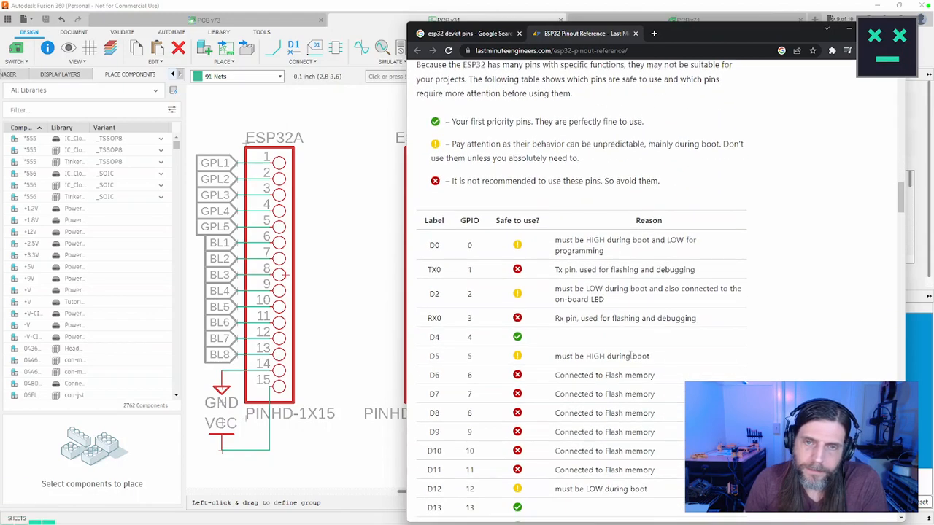
scroll(630, 355, "up", 2)
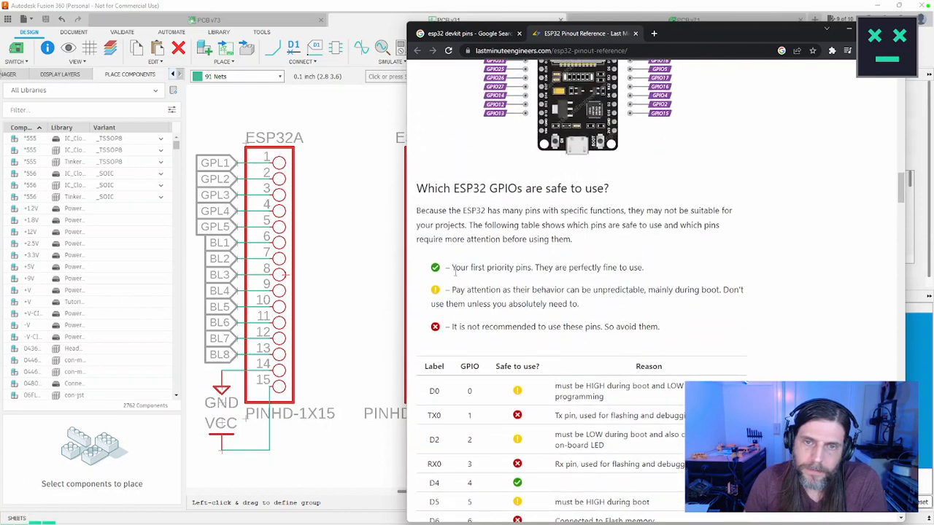
Step: Read the legend for the first-priority, use-with-attention and not-recommended pins, and skim the GPIO safety table below it
left_click_drag(452, 268, 654, 272)
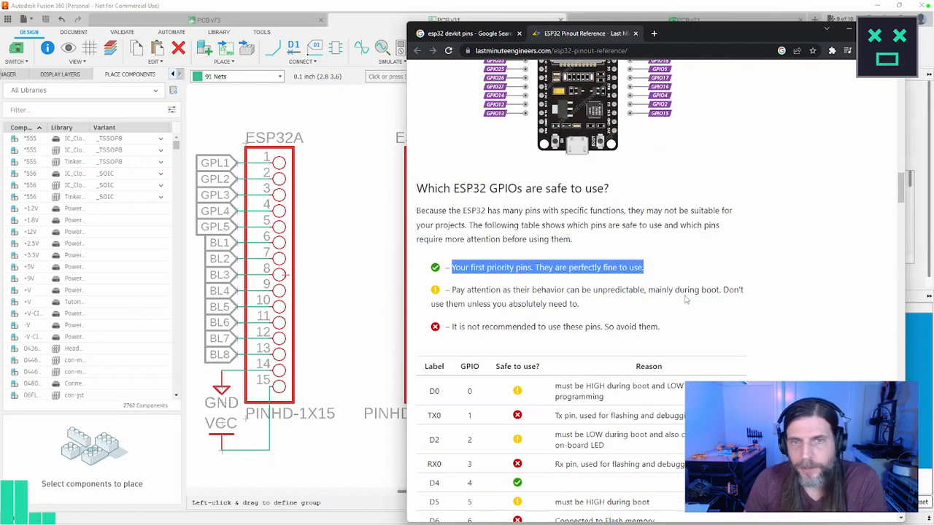
scroll(679, 292, "up", 2)
scroll(684, 294, "down", 2)
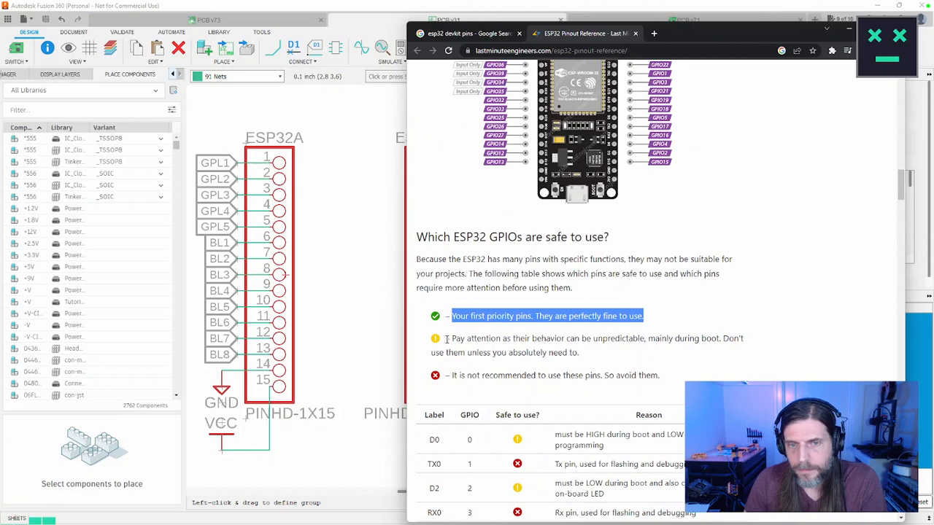
left_click_drag(447, 339, 626, 354)
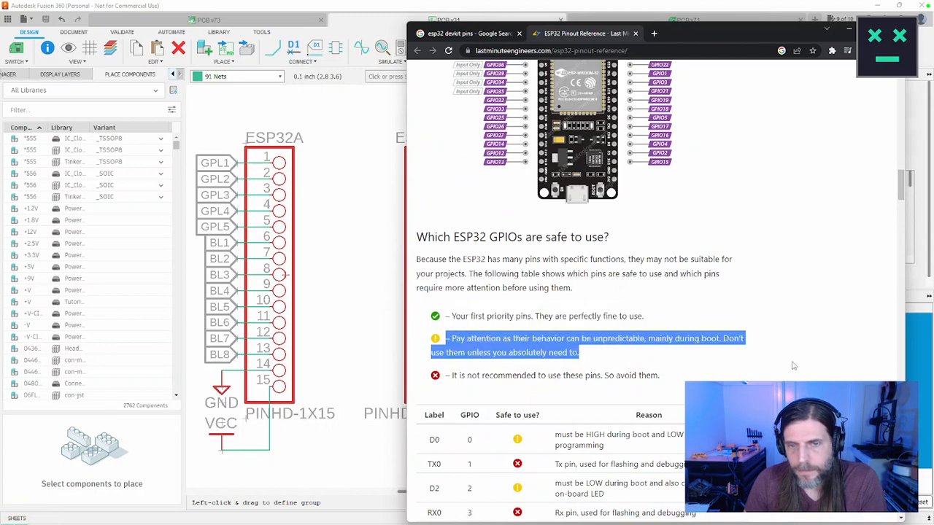
scroll(794, 365, "down", 4)
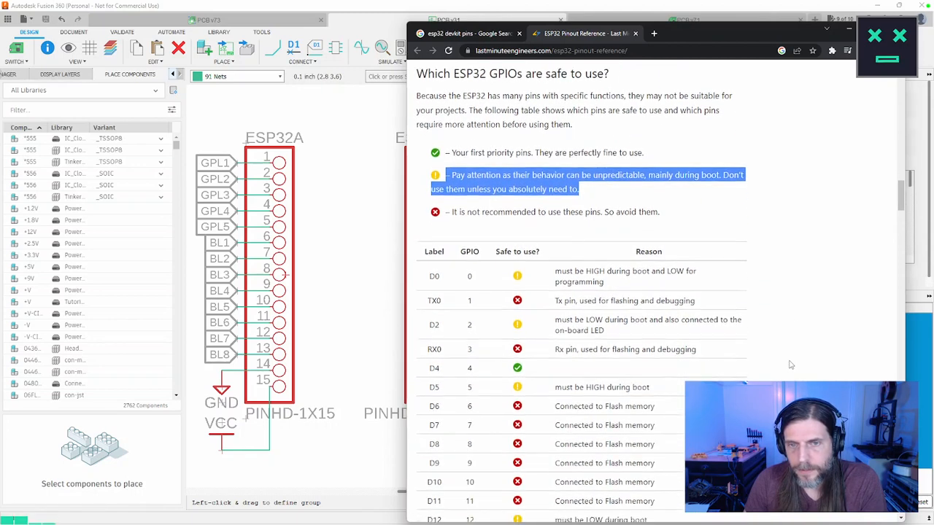
scroll(790, 365, "down", 1)
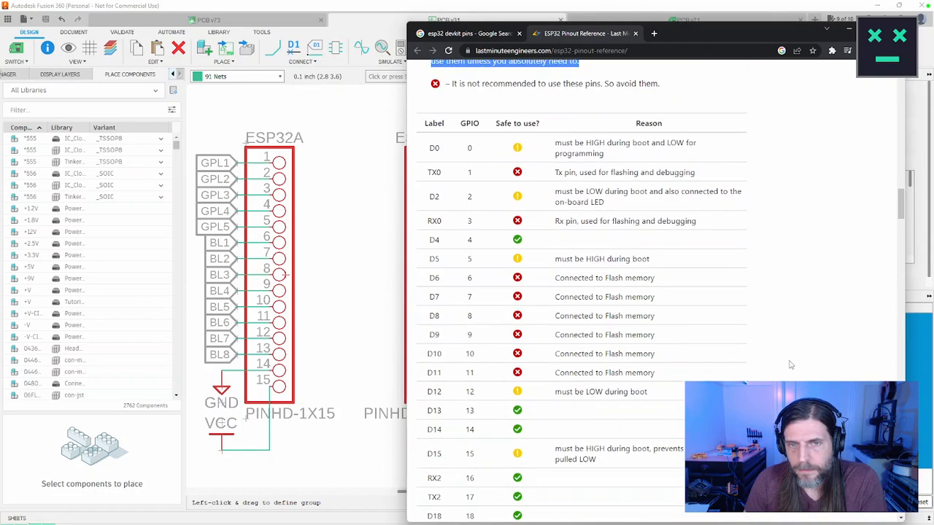
scroll(791, 364, "up", 3)
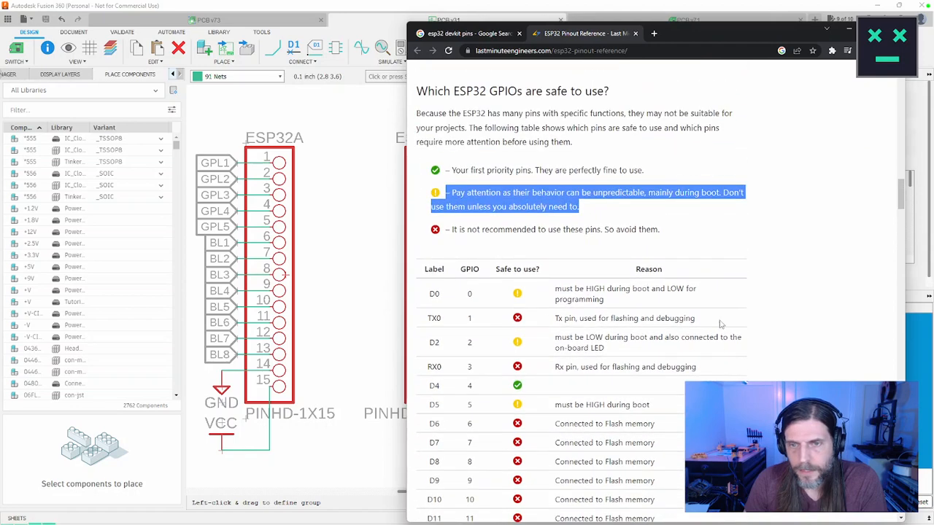
Step: Highlight the reasons given for TX0 and D0 in the GPIO safety table, checking them against the GPIO diagram
triple_click(704, 325)
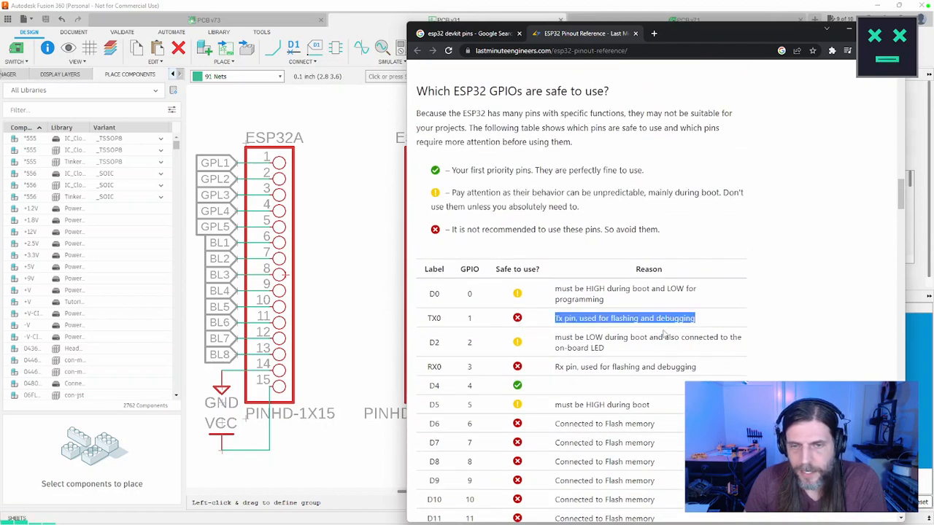
scroll(664, 334, "up", 4)
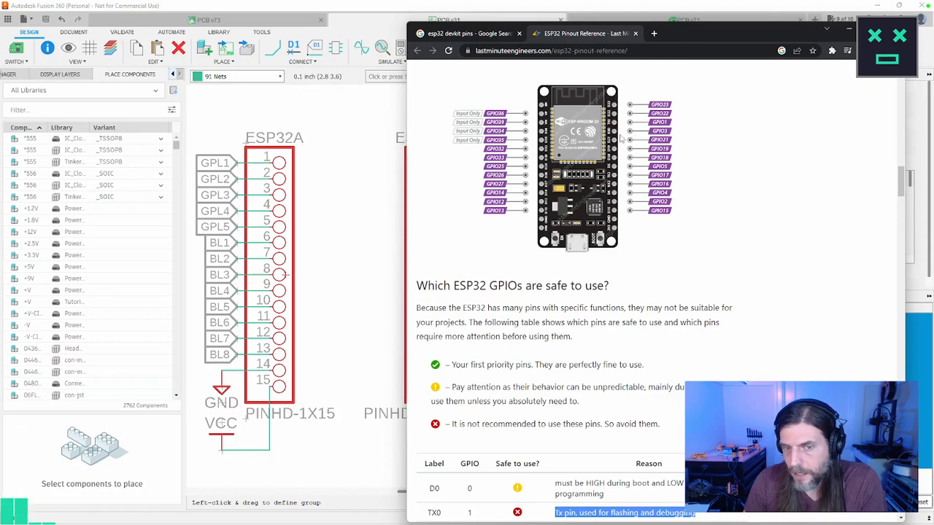
scroll(685, 257, "down", 1)
scroll(683, 255, "down", 2)
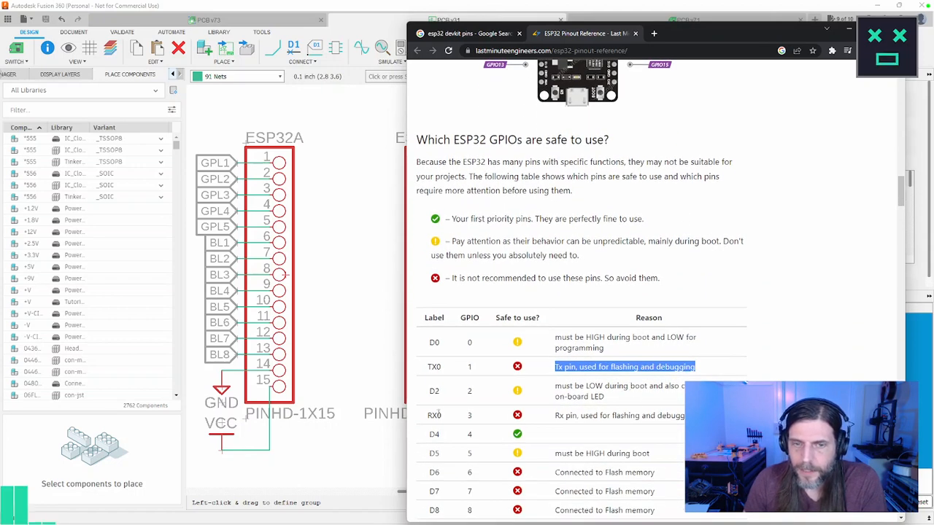
left_click_drag(617, 357, 549, 340)
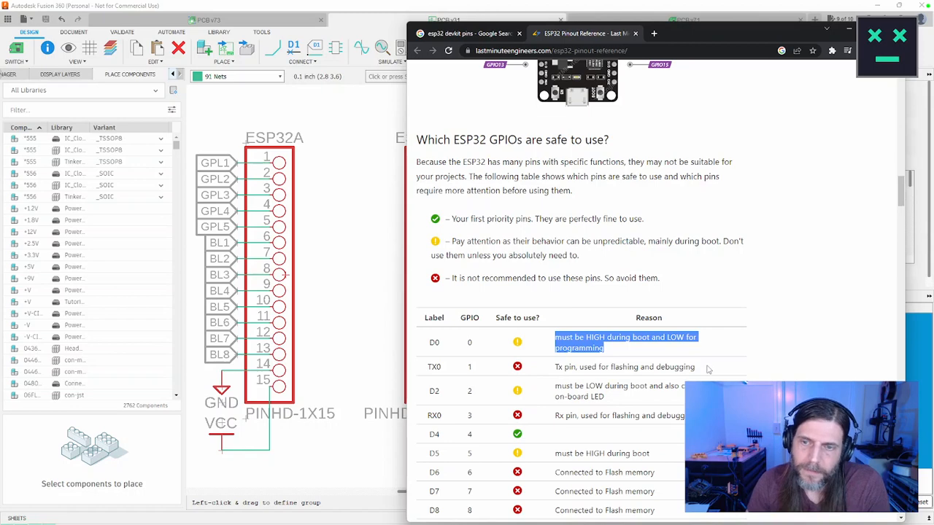
Step: Examine the GPIO diagram and the full ESP32 development board pinout alongside the GPIO safety table
scroll(707, 368, "up", 3)
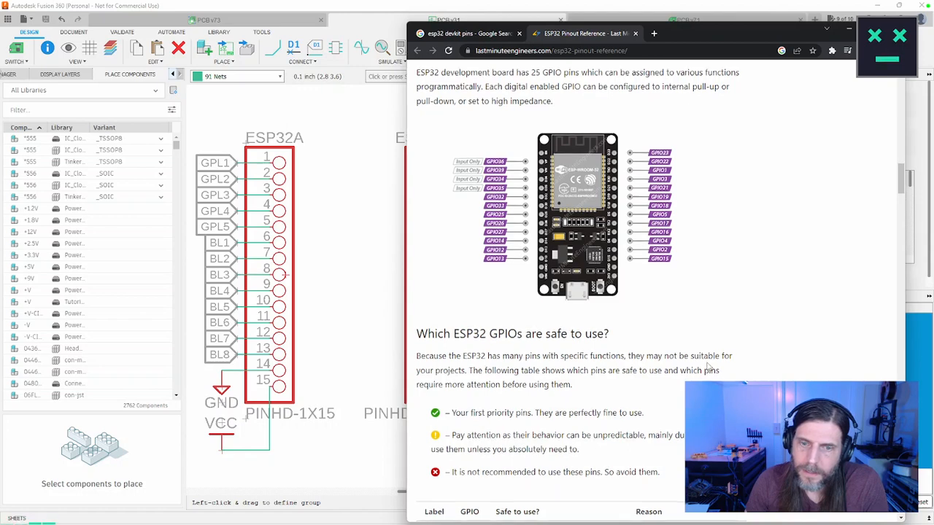
scroll(707, 370, "down", 2)
scroll(707, 365, "up", 2)
scroll(707, 361, "down", 1)
scroll(708, 362, "down", 1)
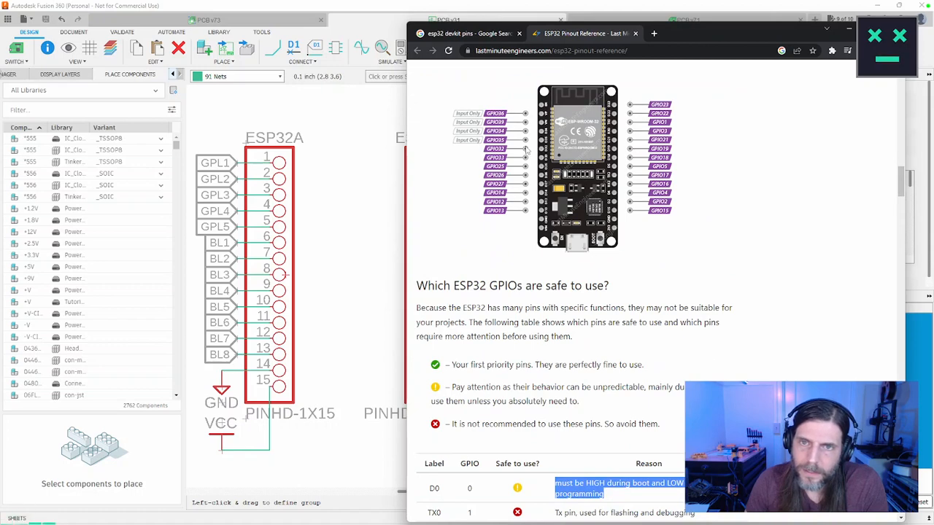
scroll(701, 245, "up", 6)
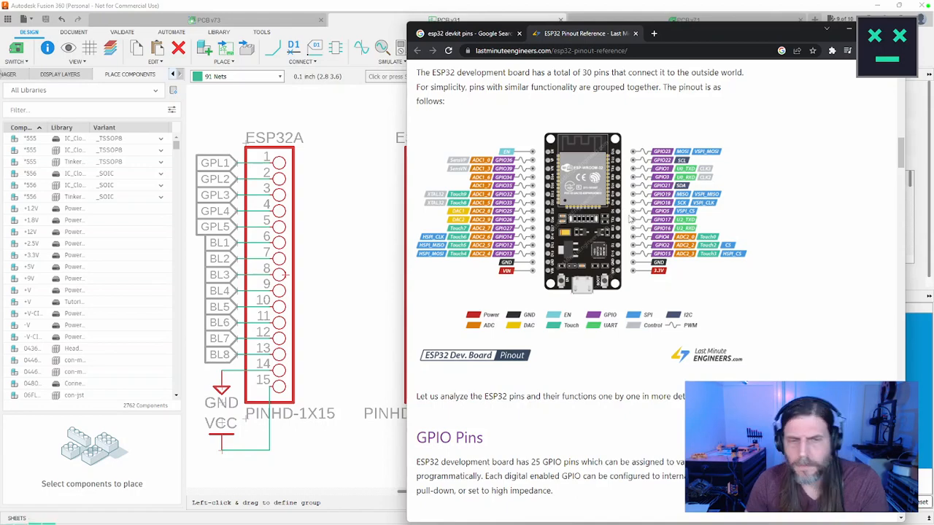
scroll(624, 206, "down", 5)
scroll(434, 272, "down", 4)
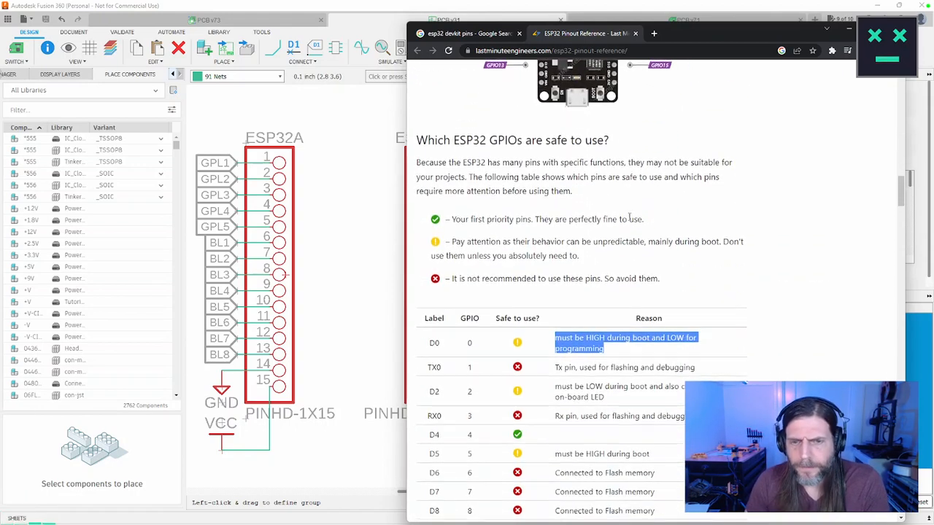
Step: Check the TX0, RX0 and D0 rows of the safety table against the pins on the GPIO diagram
left_click(434, 271)
double_click(435, 272)
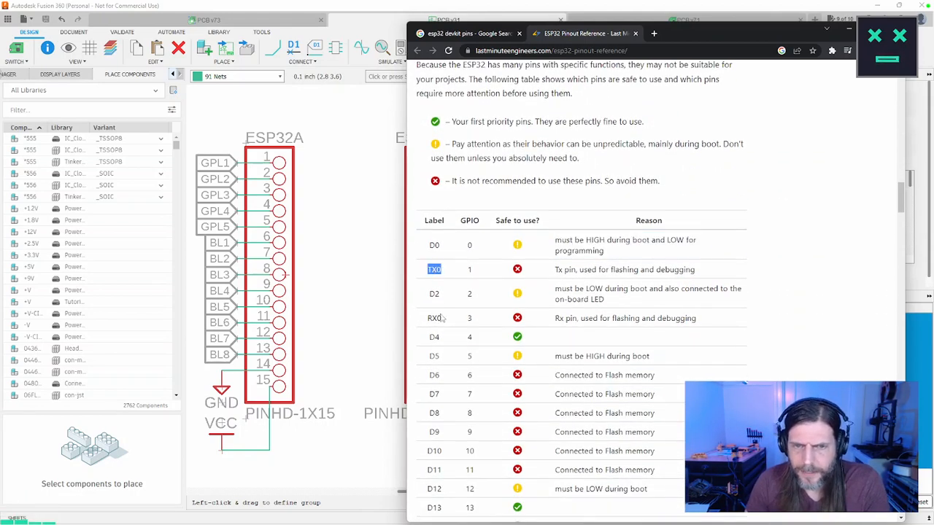
left_click(467, 319)
scroll(469, 319, "up", 5)
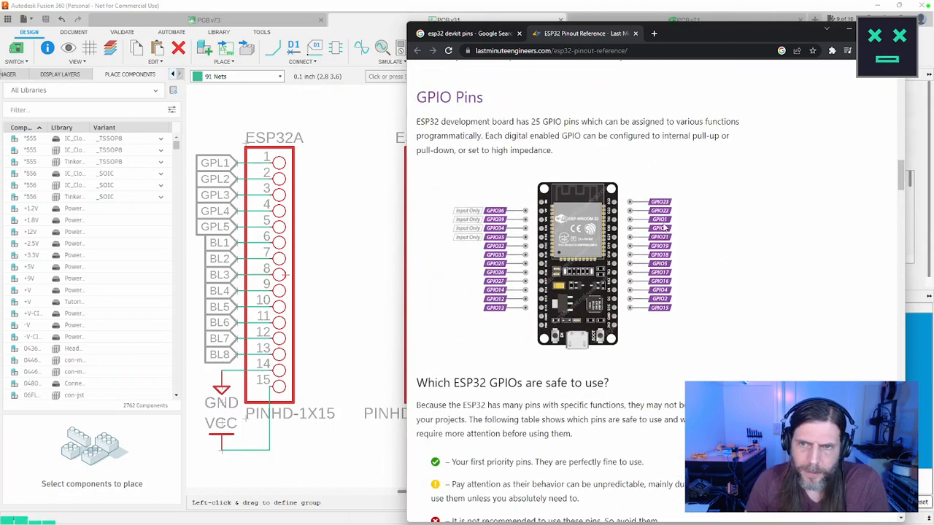
scroll(664, 227, "down", 5)
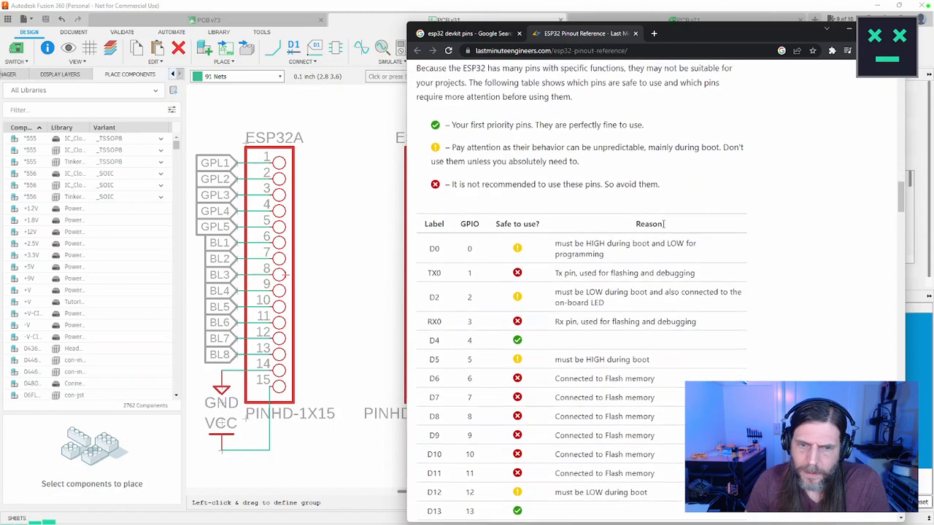
triple_click(474, 245)
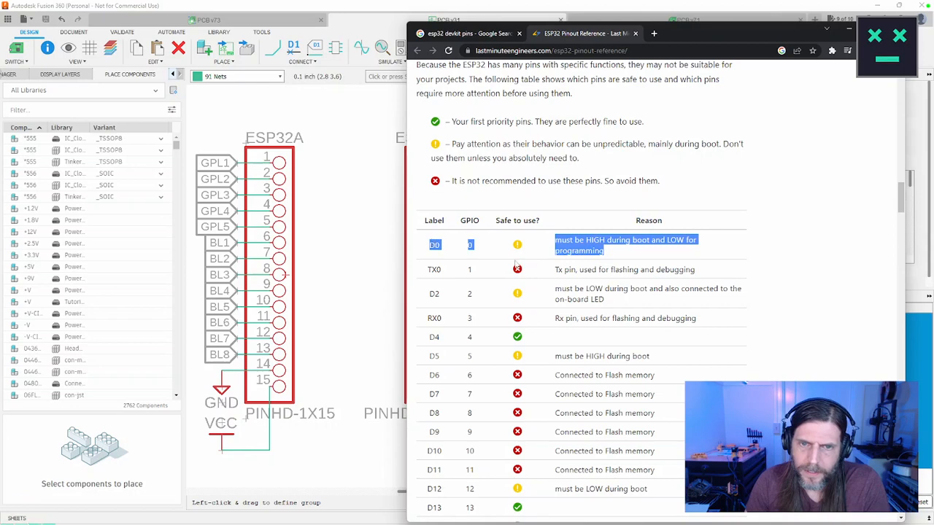
left_click(503, 319)
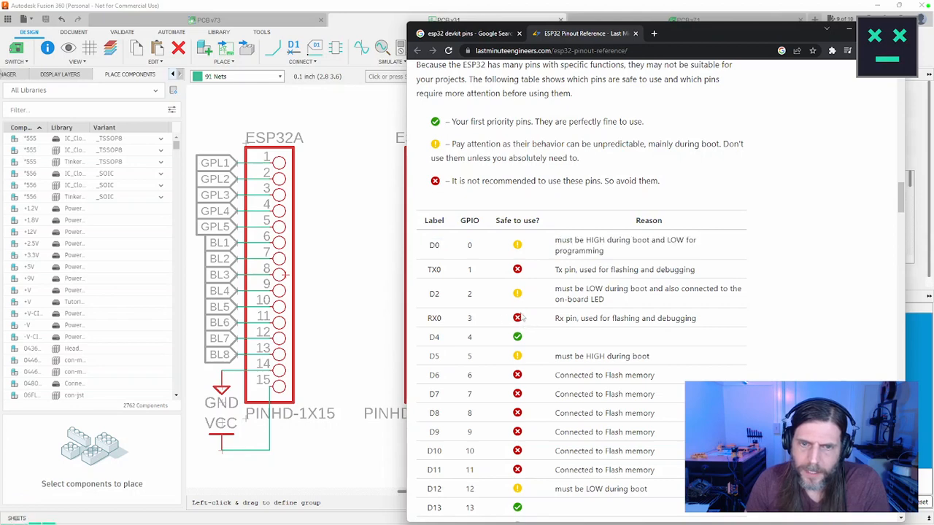
Step: Highlight the D6 to D11 rows of the safety table and compare their GPIO numbers with the GPIO diagram
scroll(621, 371, "down", 1)
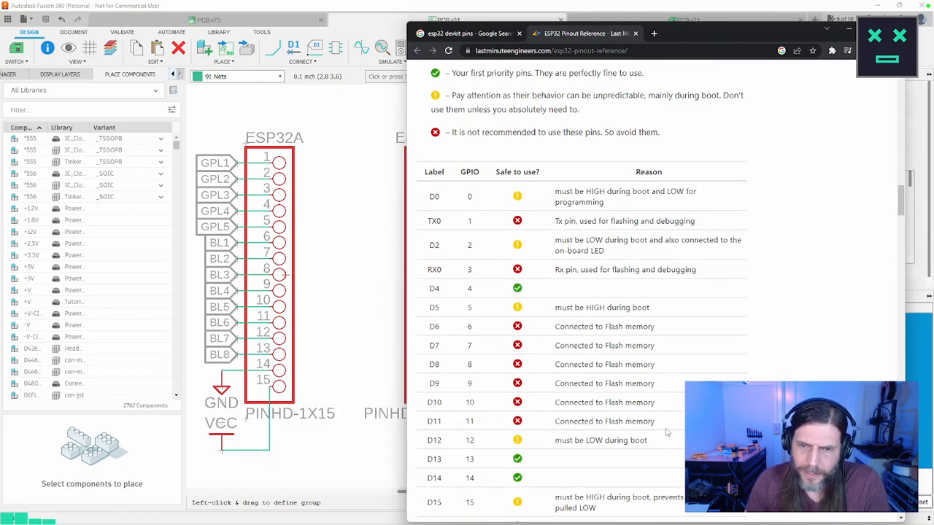
left_click_drag(665, 432, 431, 324)
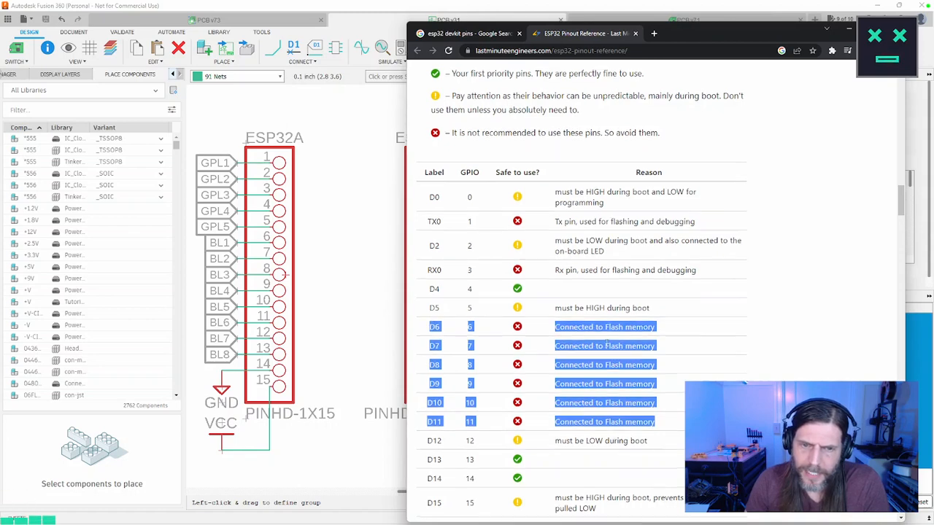
scroll(607, 345, "up", 4)
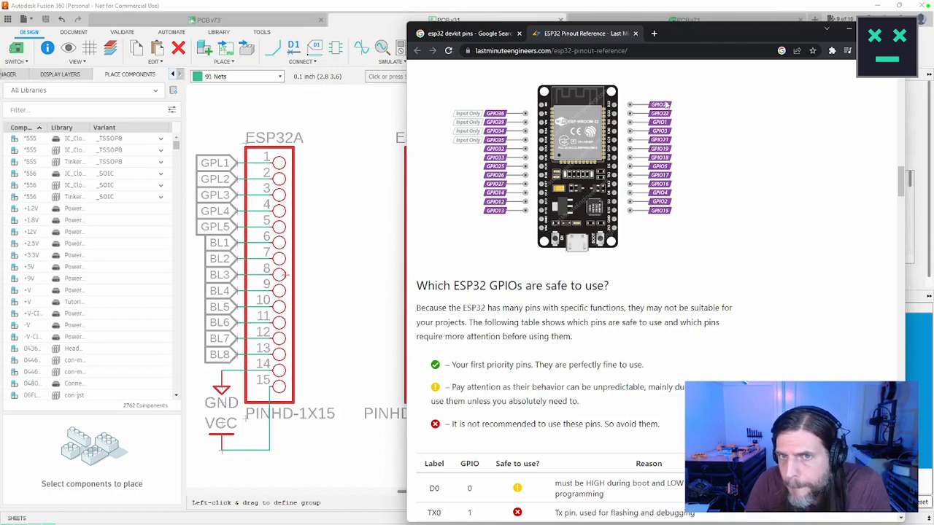
scroll(716, 253, "down", 3)
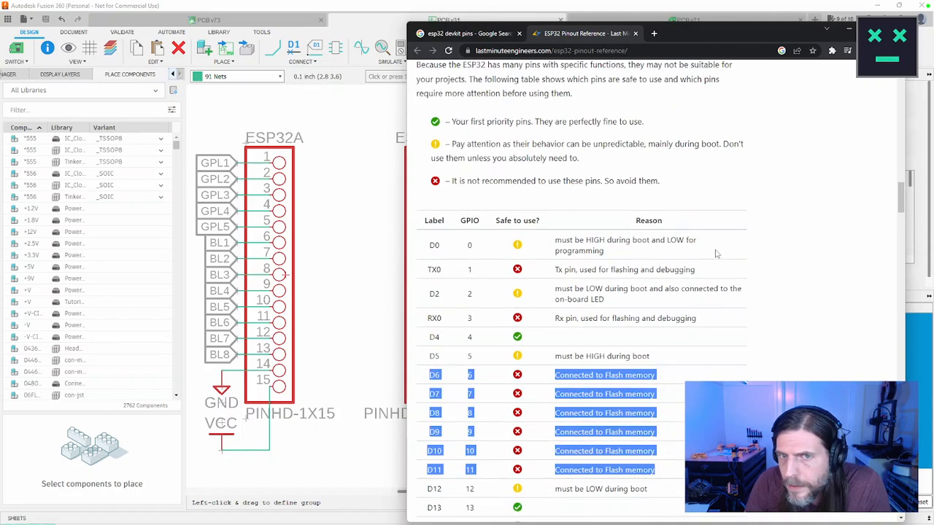
scroll(716, 253, "down", 1)
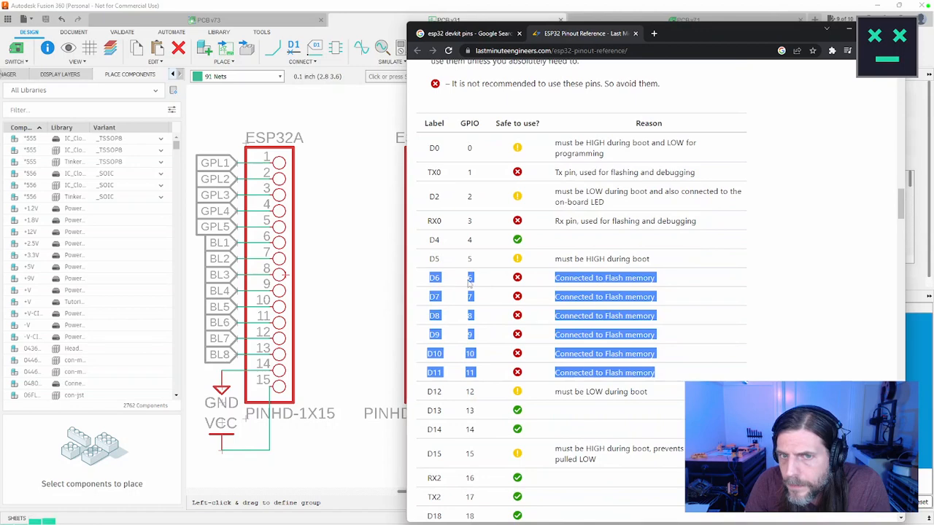
scroll(746, 308, "down", 1)
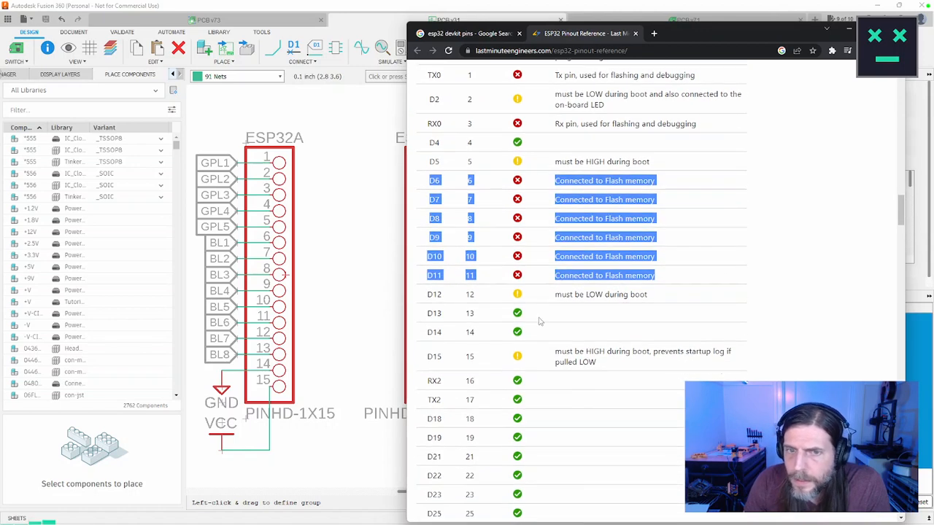
Step: Recheck the GPIO diagram and review the safety ratings through the VN row at the end of the table
scroll(646, 301, "up", 6)
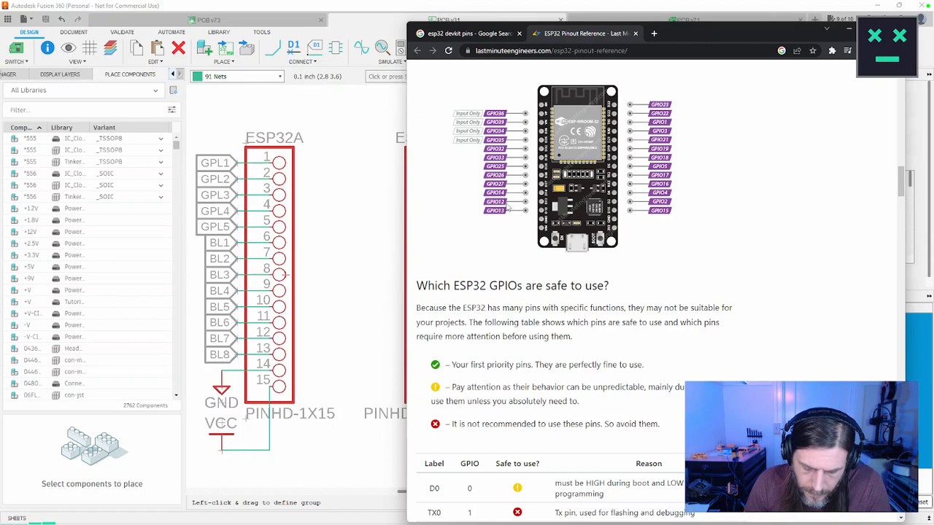
scroll(507, 207, "down", 4)
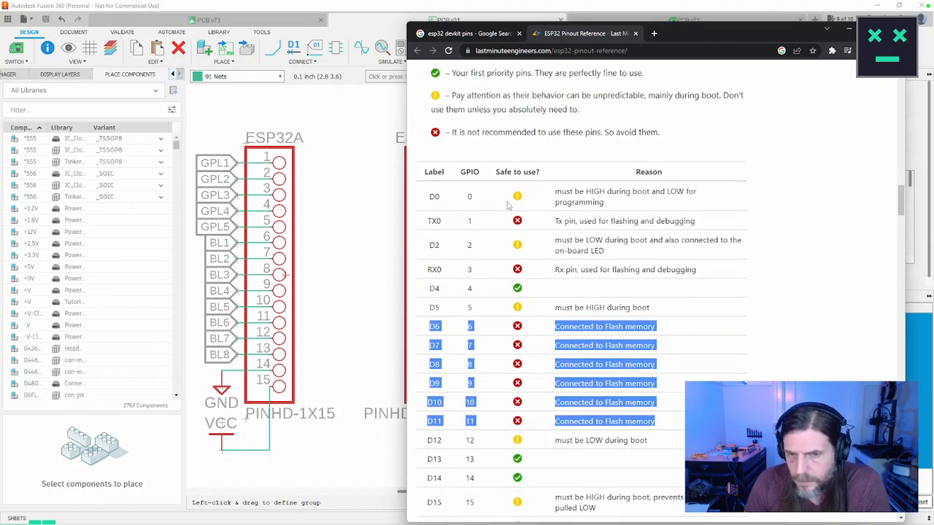
scroll(509, 206, "down", 3)
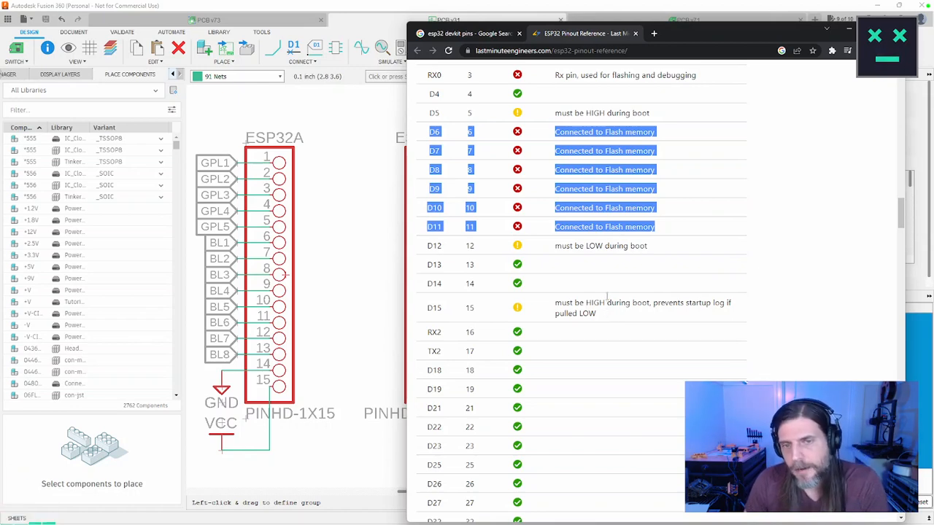
scroll(609, 297, "down", 3)
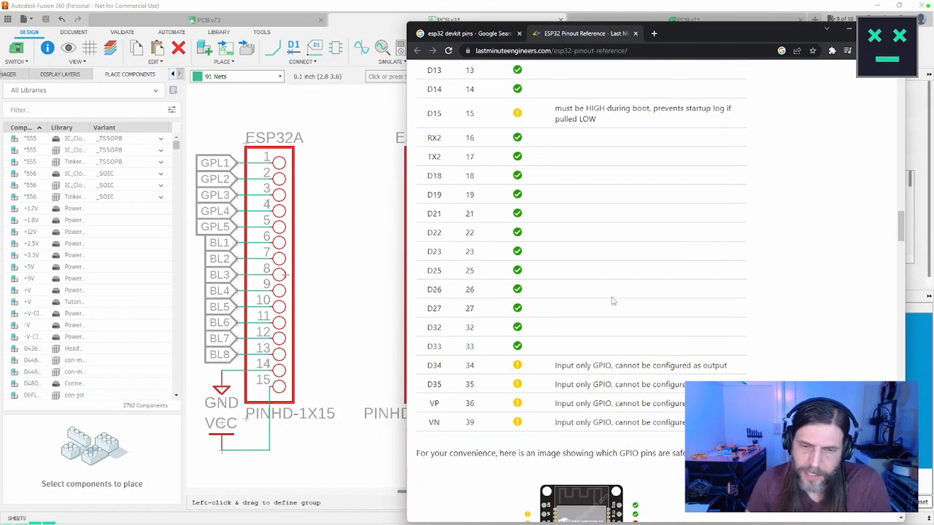
Step: Highlight the D12 to D15 rows of the safety table and compare their GPIO numbers with the GPIO diagram
scroll(613, 299, "up", 3)
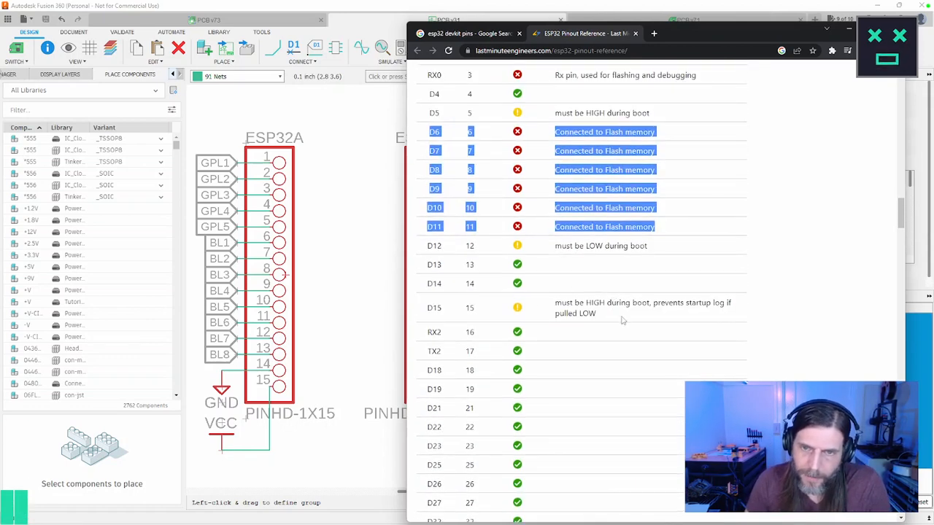
left_click_drag(623, 320, 625, 285)
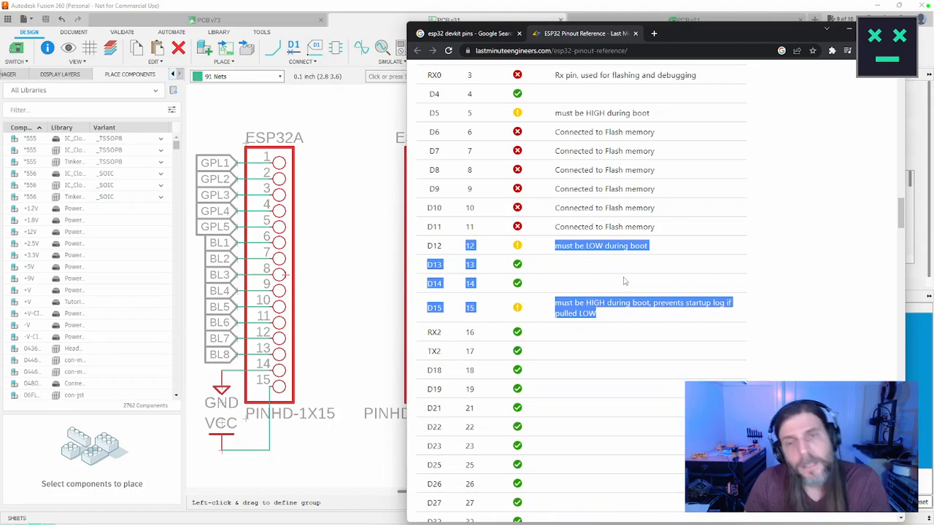
scroll(624, 283, "up", 1)
scroll(624, 275, "up", 12)
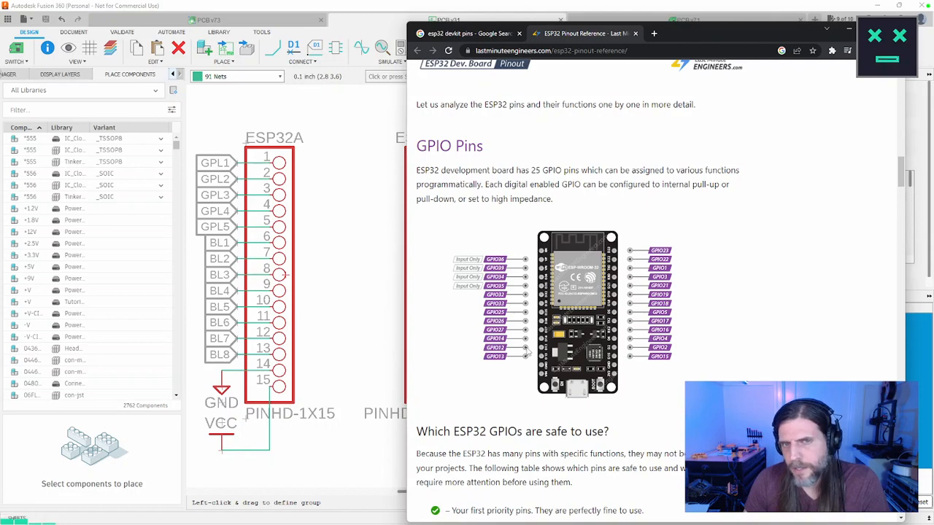
scroll(526, 352, "down", 6)
scroll(528, 350, "down", 2)
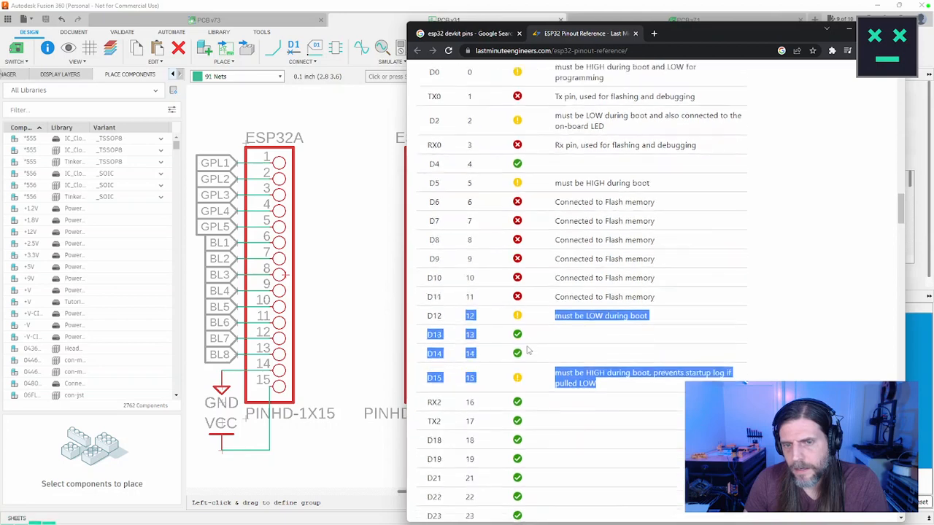
scroll(618, 295, "up", 3)
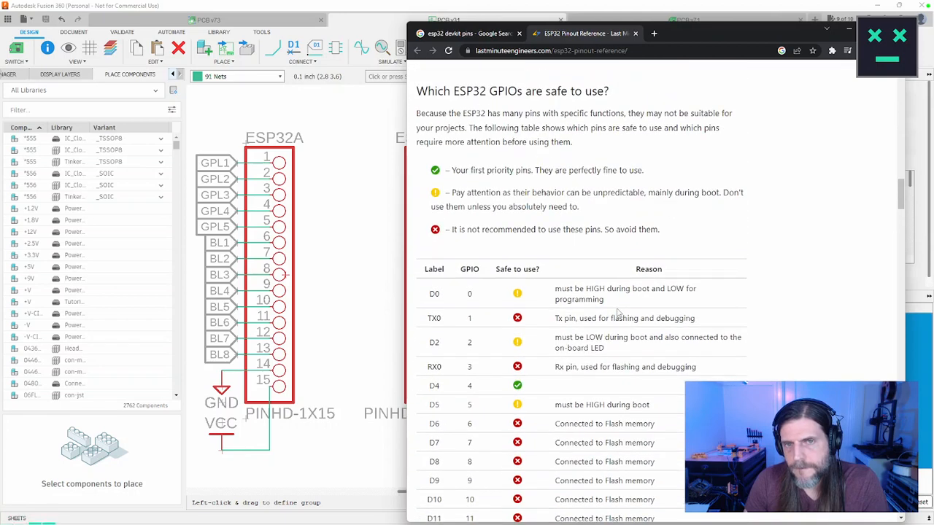
Step: Review the rest of the safety table, the safe-pin board image and the Input Only GPIOs notes
scroll(617, 313, "down", 3)
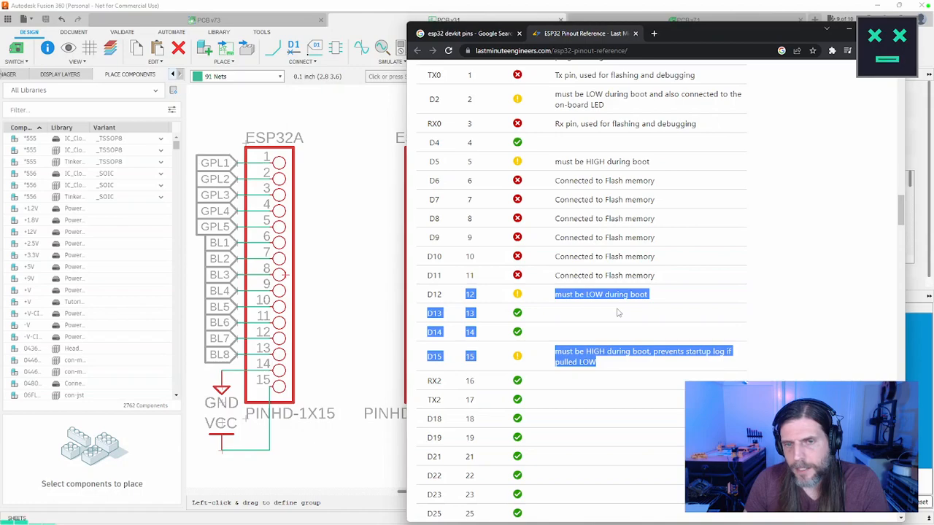
scroll(617, 312, "down", 3)
scroll(617, 312, "down", 3)
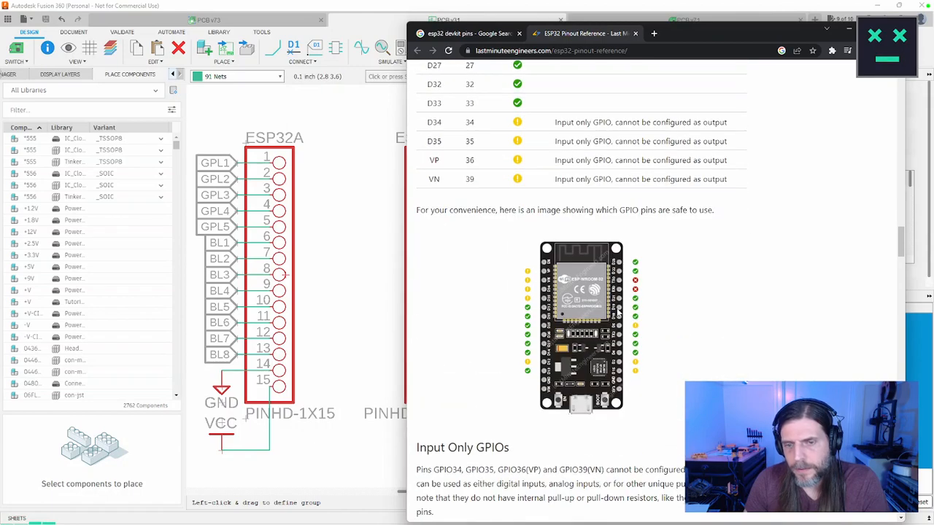
scroll(618, 313, "down", 4)
scroll(618, 312, "down", 1)
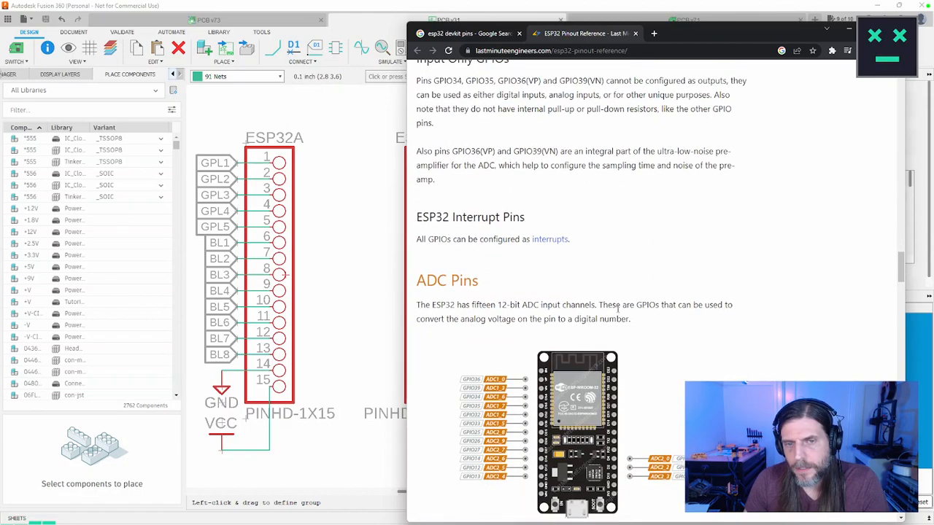
Step: Examine the ADC pin diagram and Wi-Fi warning, and highlight the DAC Pins description while reading it
scroll(617, 313, "down", 2)
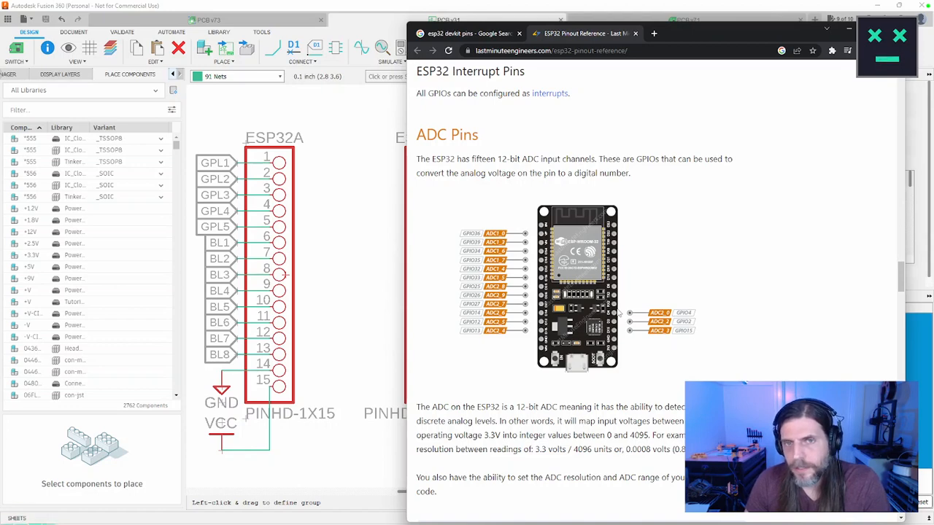
scroll(618, 312, "down", 3)
scroll(618, 313, "down", 3)
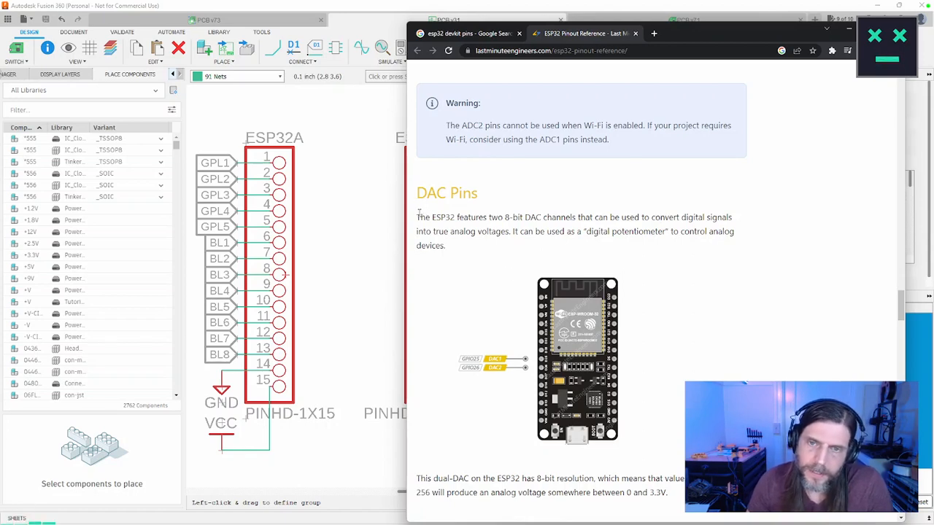
left_click_drag(418, 213, 454, 247)
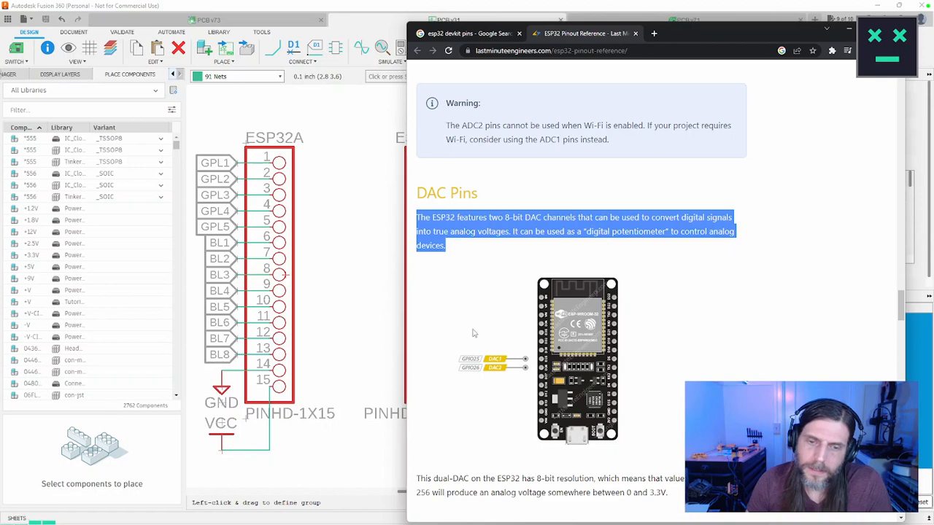
scroll(475, 333, "down", 2)
left_click_drag(414, 382, 410, 122)
left_click(737, 223)
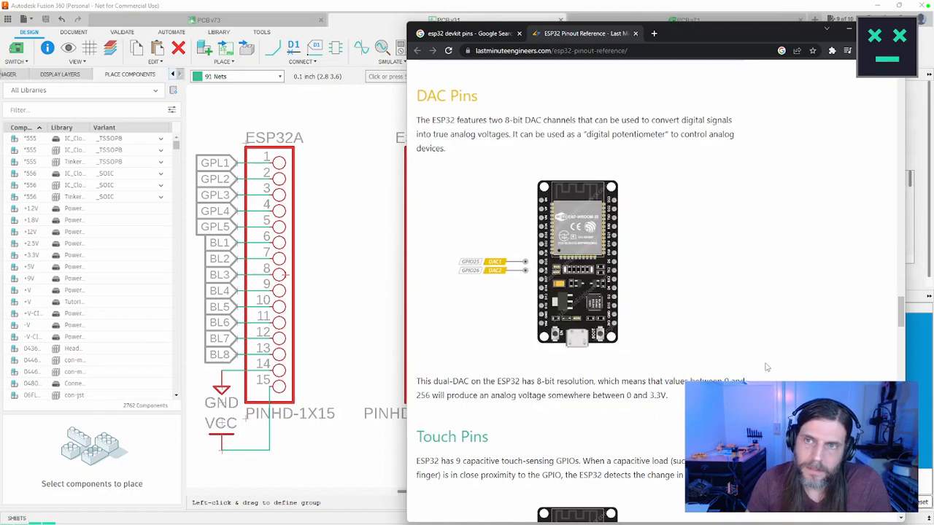
Step: Review the Touch, SPI, I2C and UART pin sections of the ESP32 pinout reference
scroll(766, 367, "down", 4)
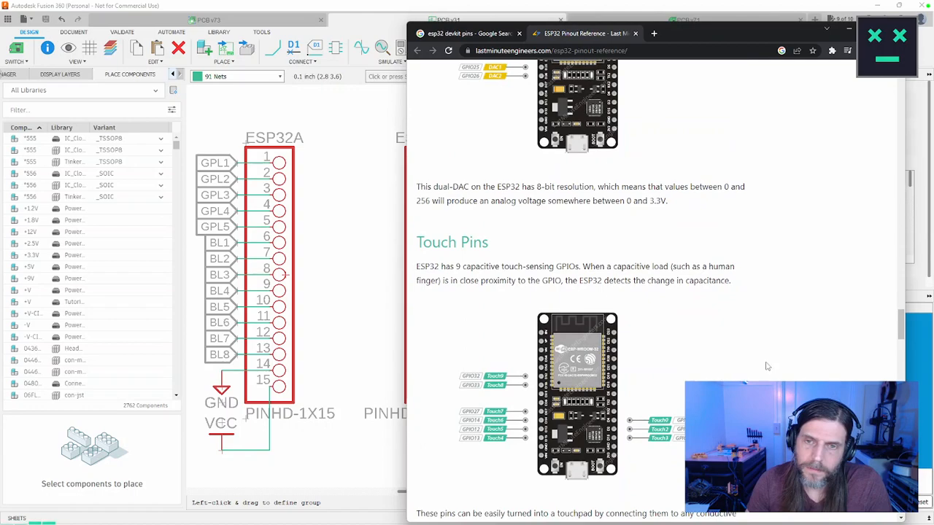
scroll(766, 367, "down", 6)
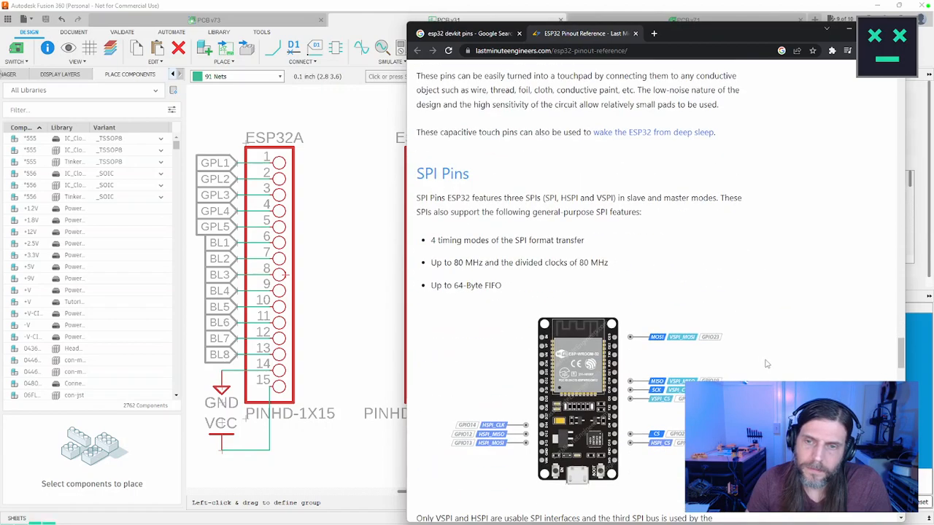
scroll(766, 364, "down", 9)
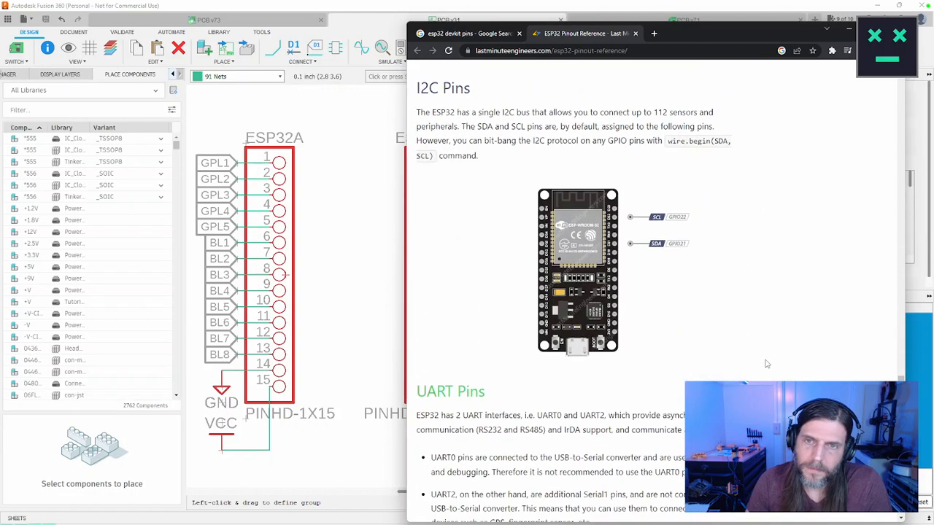
scroll(766, 364, "down", 3)
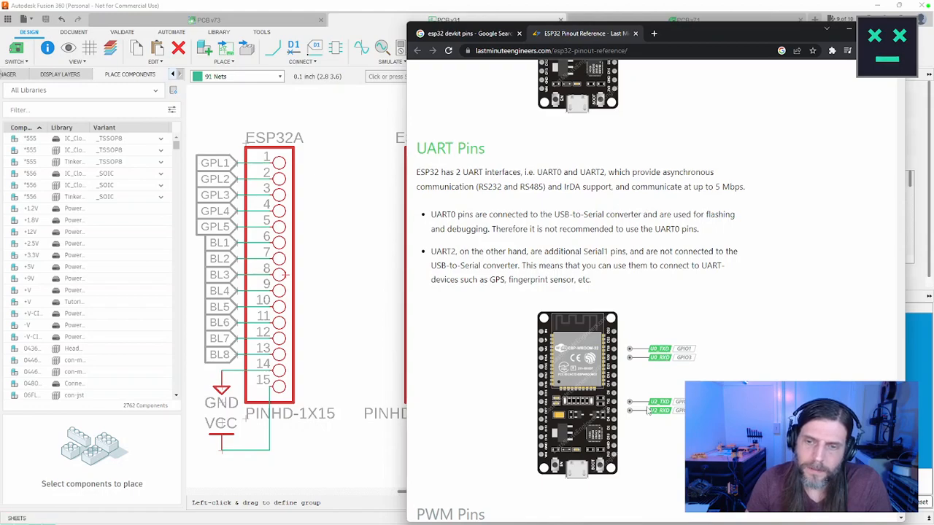
Step: Review the PWM, RTC GPIO and Power Pins sections, and highlight the Enable Pin's HIGH and LOW behaviour note
scroll(648, 411, "down", 6)
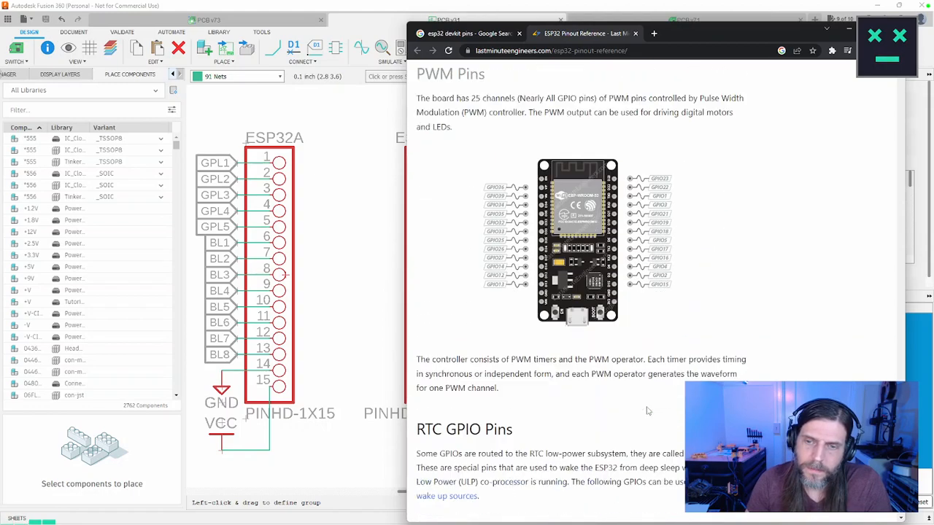
scroll(648, 407, "down", 3)
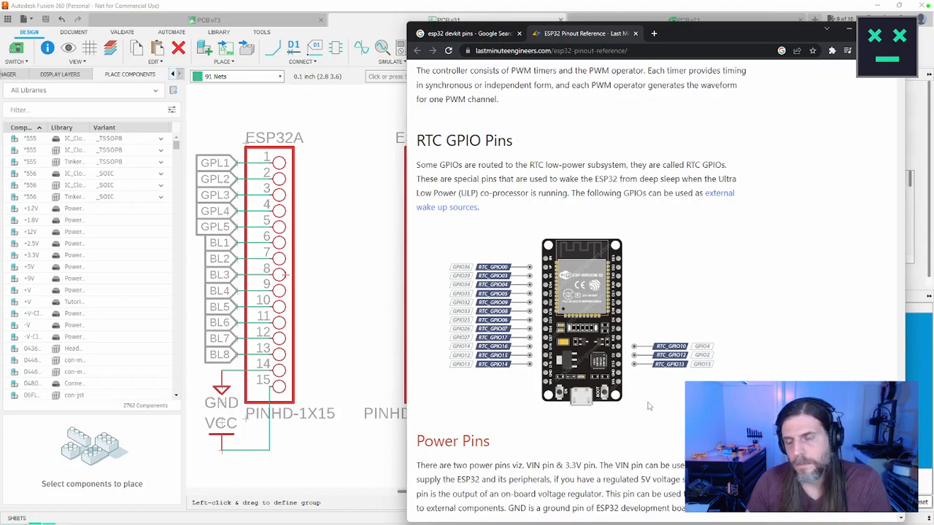
scroll(648, 406, "down", 1)
scroll(649, 405, "down", 4)
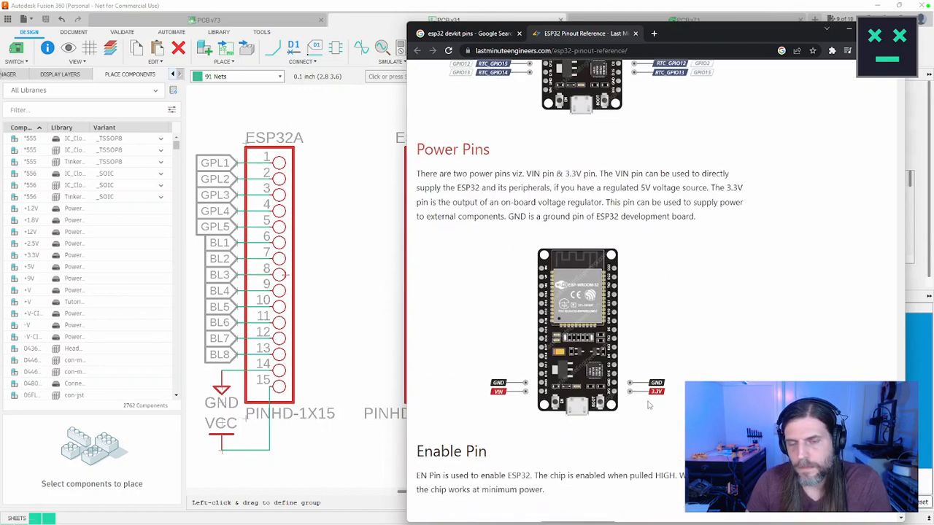
scroll(648, 407, "down", 3)
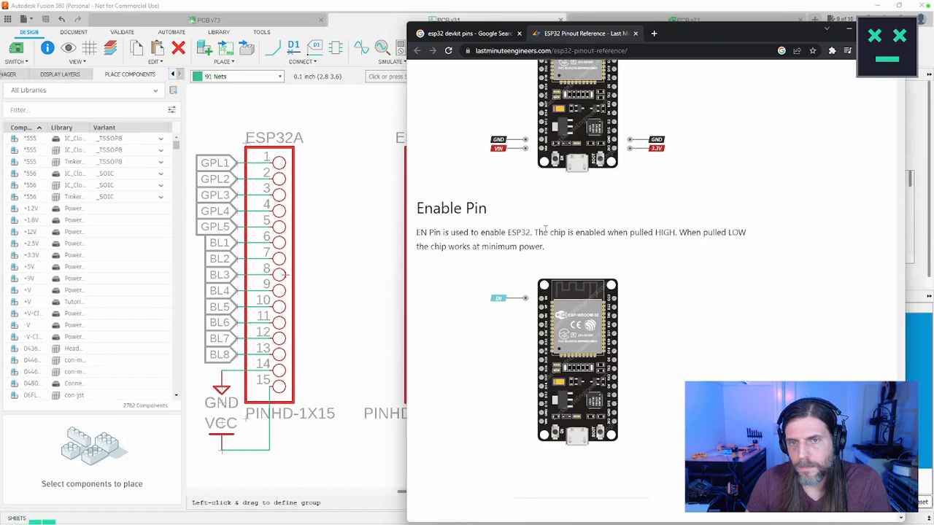
left_click_drag(539, 233, 690, 251)
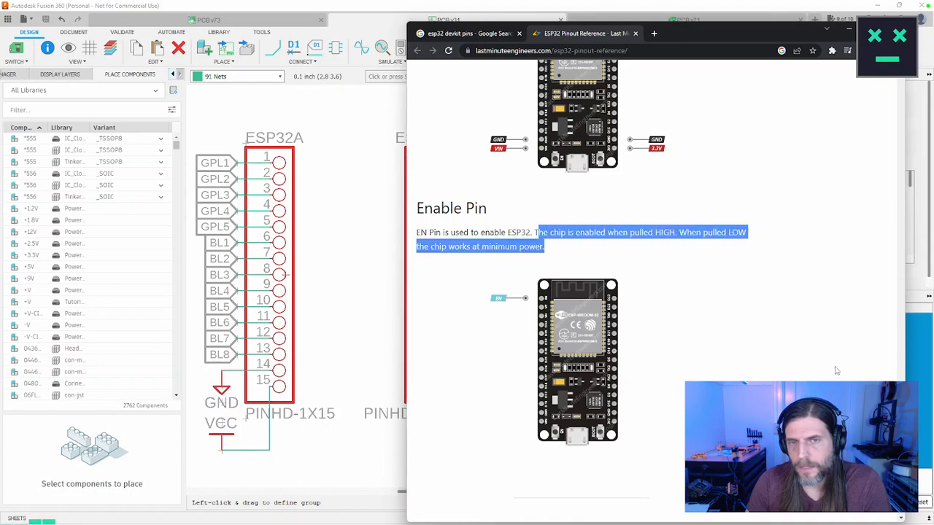
scroll(837, 371, "down", 2)
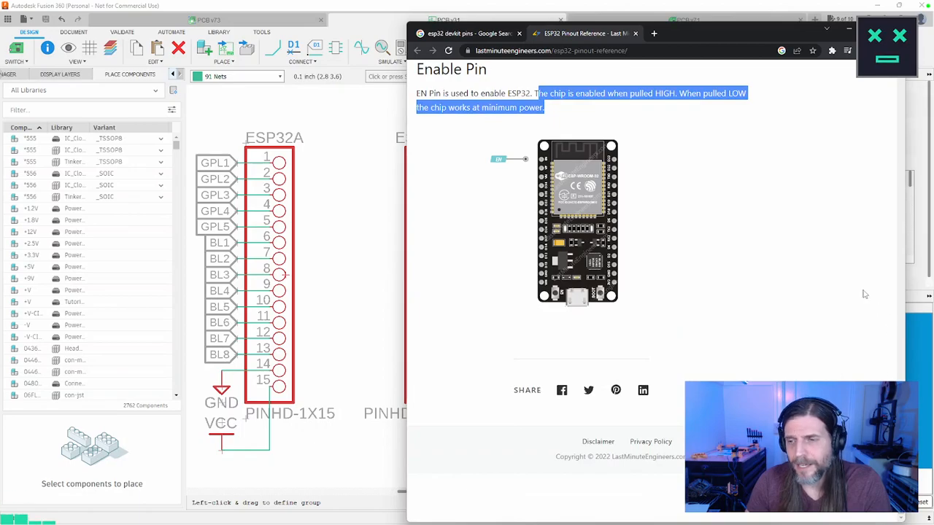
Step: Search the web for "esp32 pin 12 and 15"
scroll(864, 294, "up", 8)
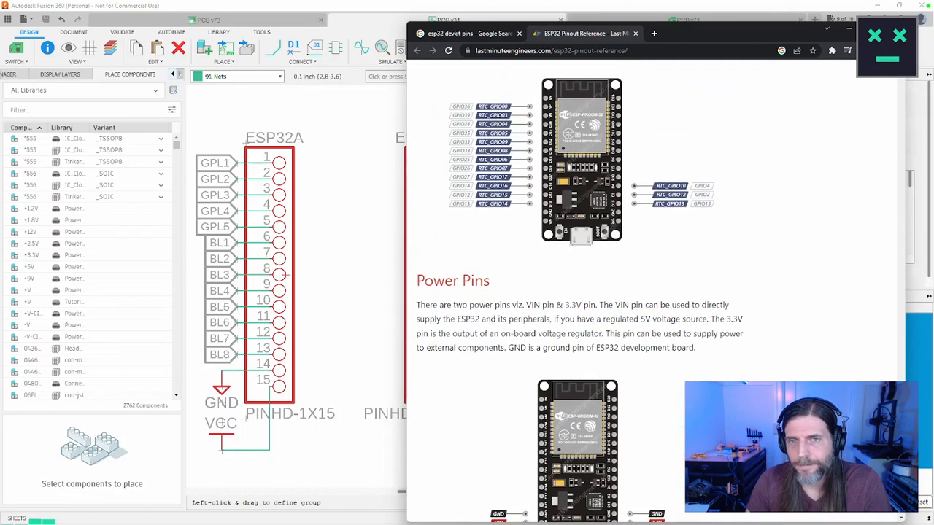
left_click_drag(899, 465, 851, 231)
key("ctrl+t")
type("esp")
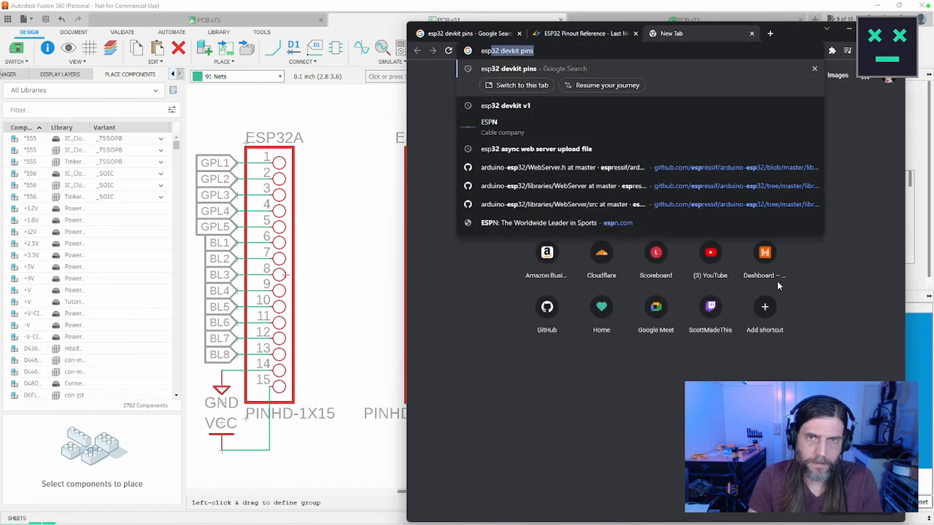
key("ctrl+shift+Tab")
key("ctrl+l")
type("esp32")
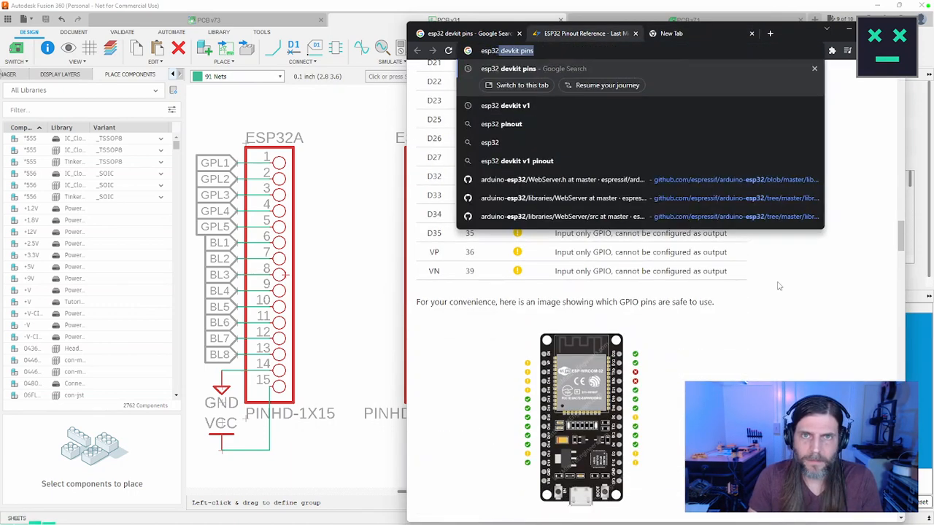
type(" pin 12 and 15")
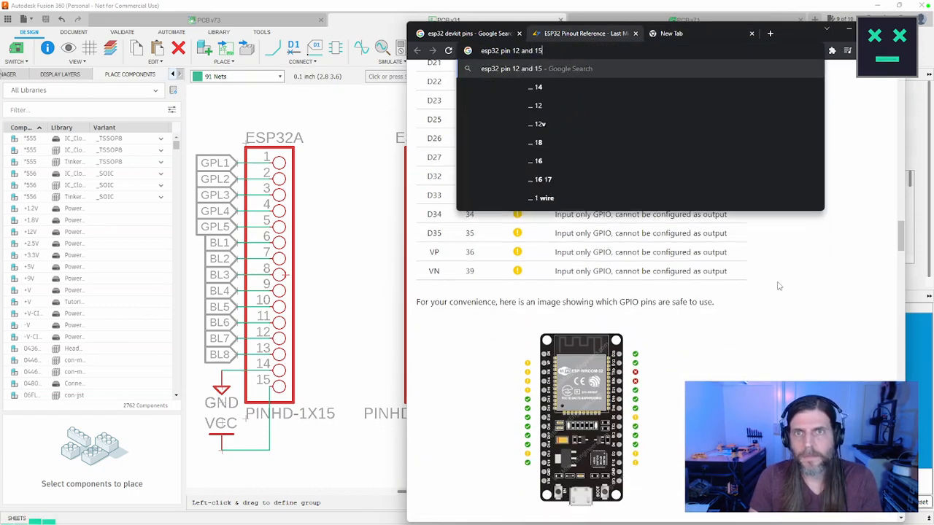
key("Return")
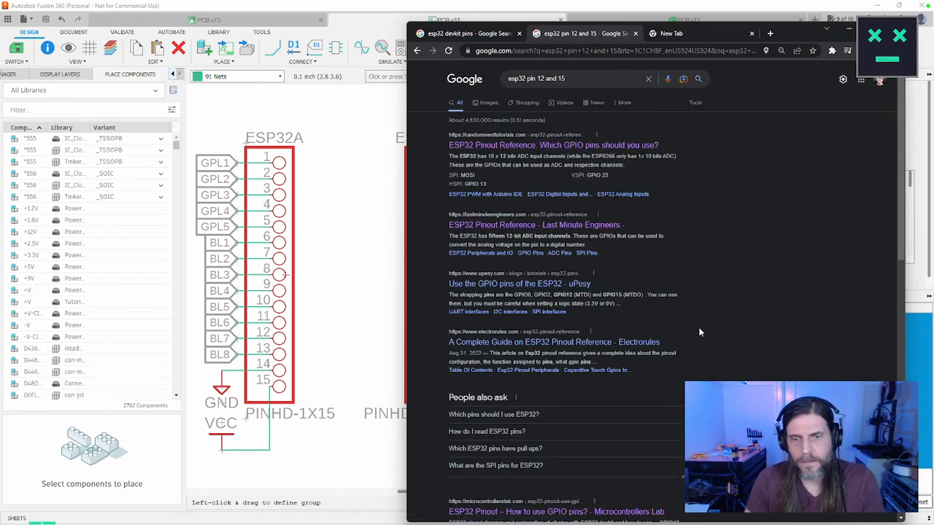
Step: Open the Microcontrollers Lab ESP32 pinout article and find the mention of 12 under Strapping GPIO Pins
scroll(700, 332, "down", 4)
left_click(565, 221)
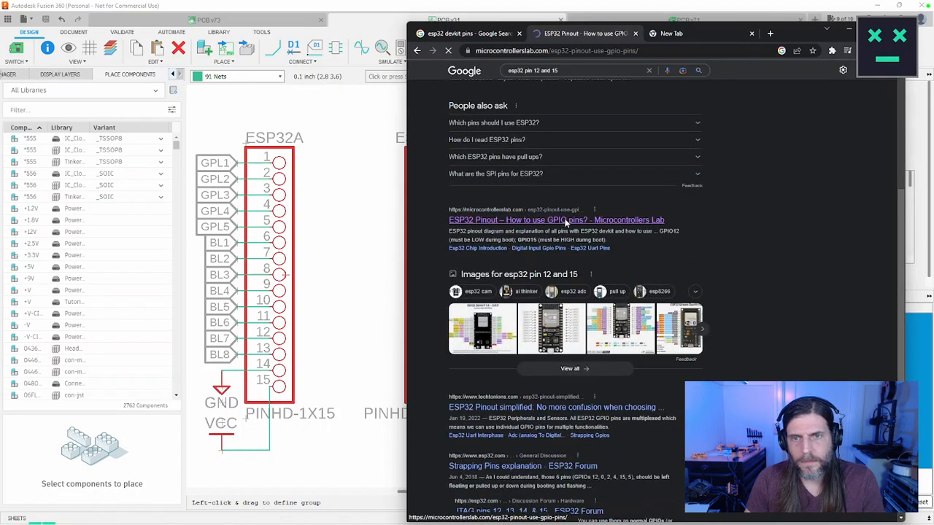
scroll(575, 241, "down", 10)
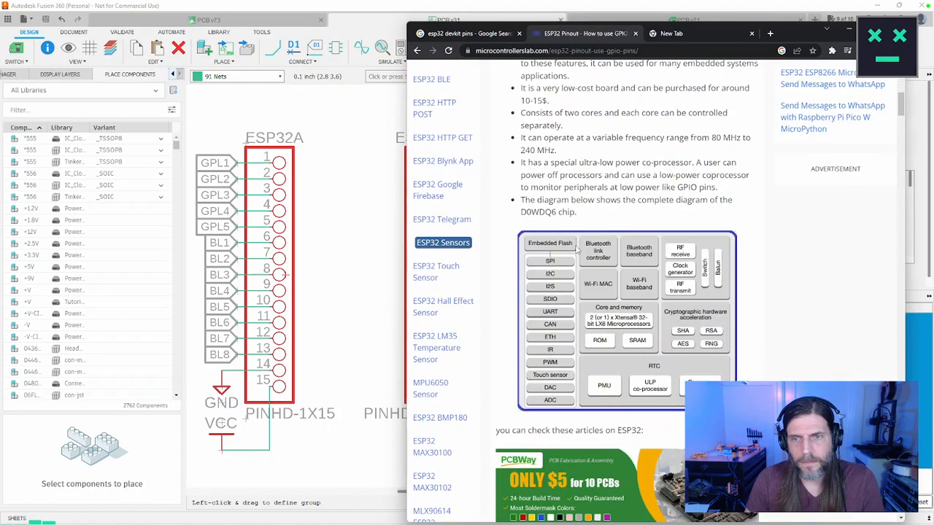
key("ctrl+f")
type("12")
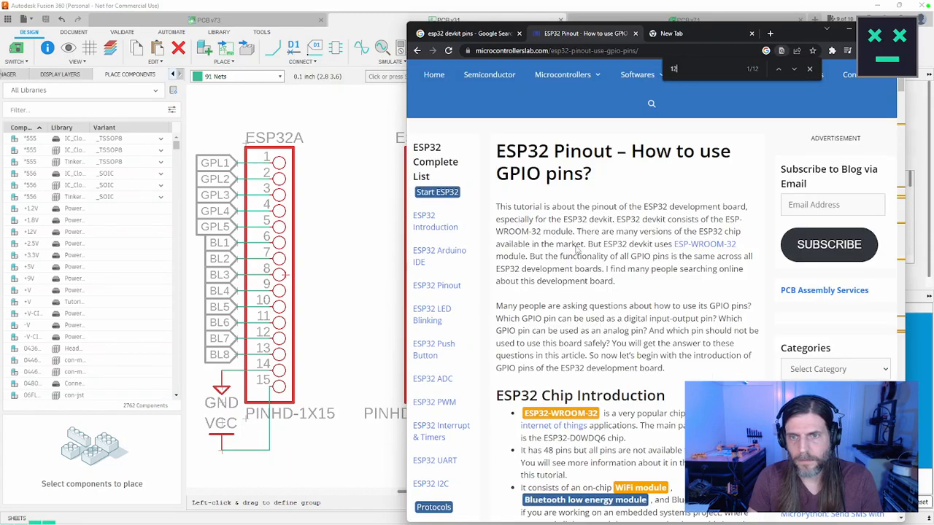
key("Return")
key("Return")
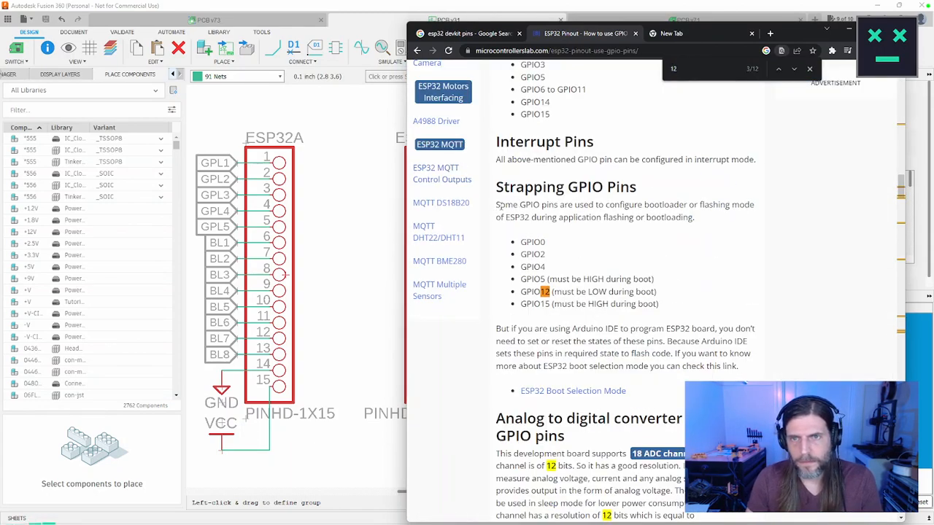
Step: Highlight and read the Strapping GPIO Pins introduction and the note about programming the ESP32 with the Arduino IDE
left_click_drag(497, 206, 699, 226)
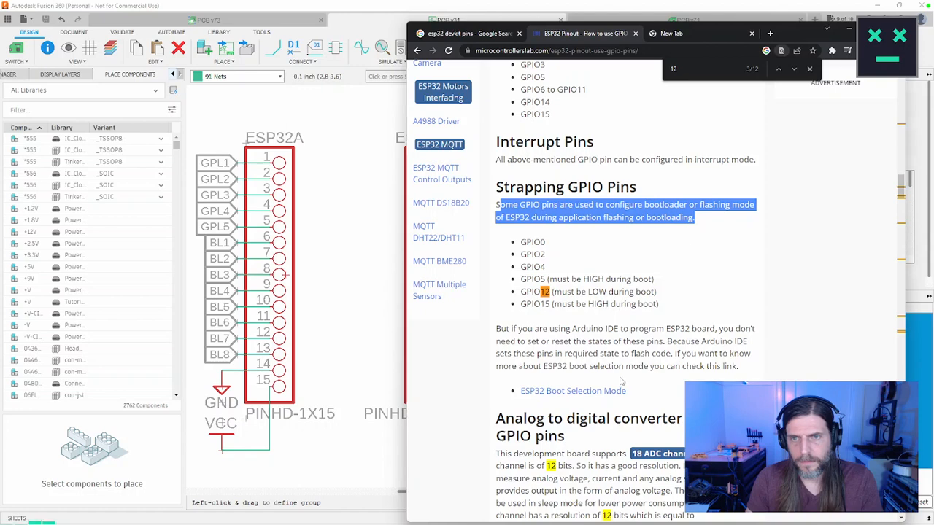
left_click_drag(499, 332, 665, 343)
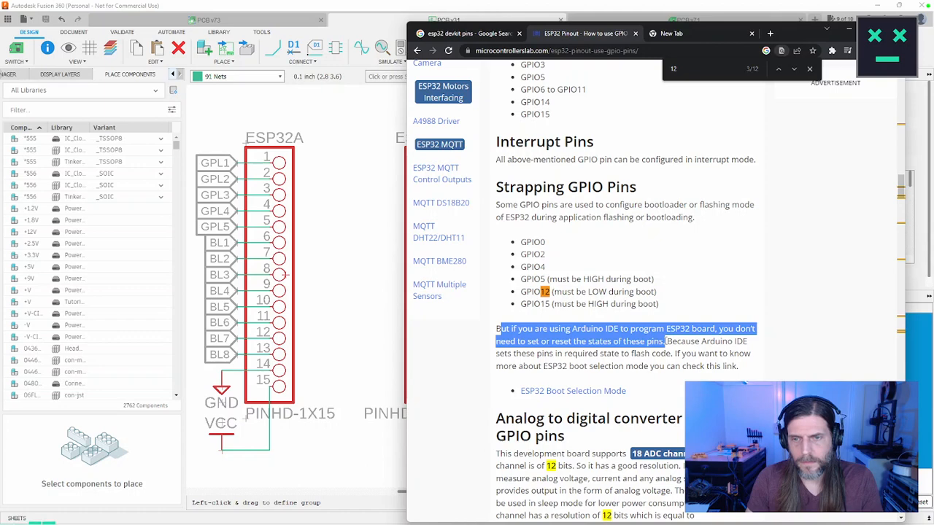
scroll(513, 330, "down", 2)
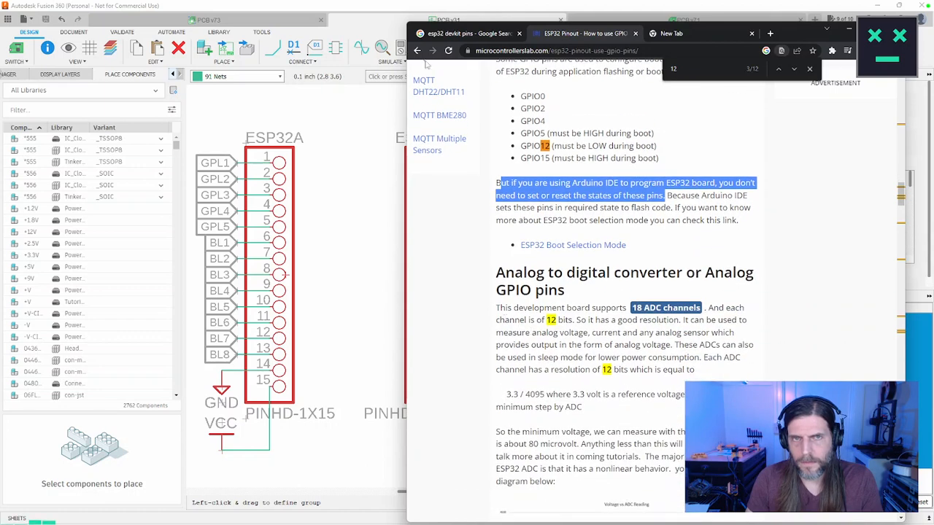
Step: Return to the search results, open the TechTonions ESP32 pinout article and skim to its ESP32 WROOM Pinout section
left_click(417, 51)
right_click(637, 339)
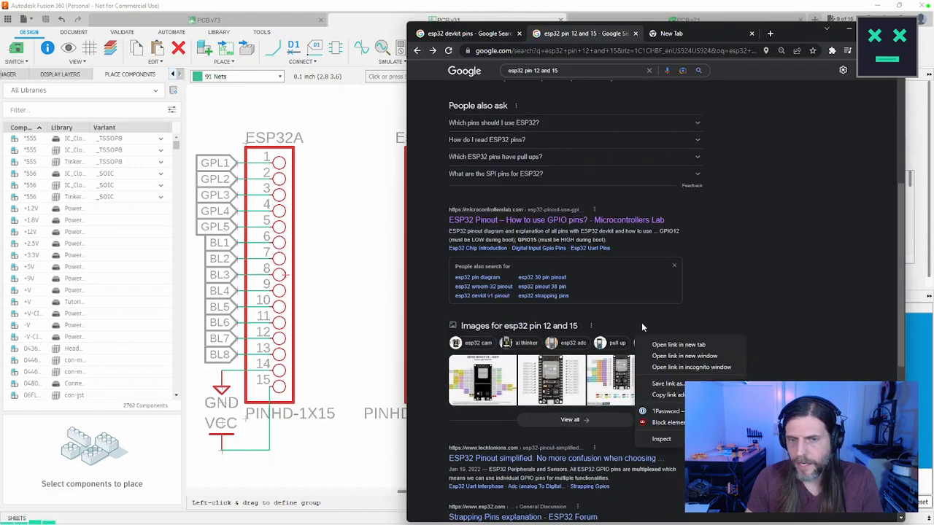
left_click(780, 277)
scroll(778, 279, "down", 2)
left_click(509, 364)
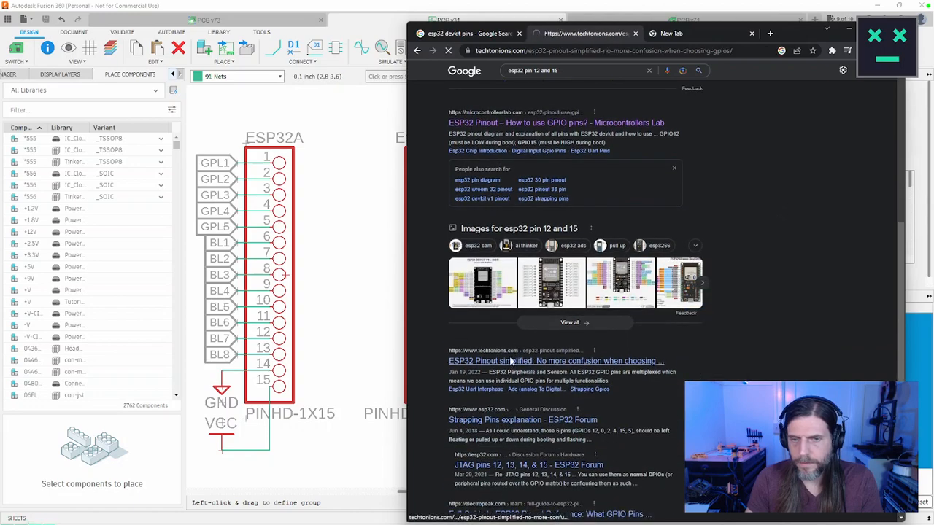
scroll(612, 321, "down", 12)
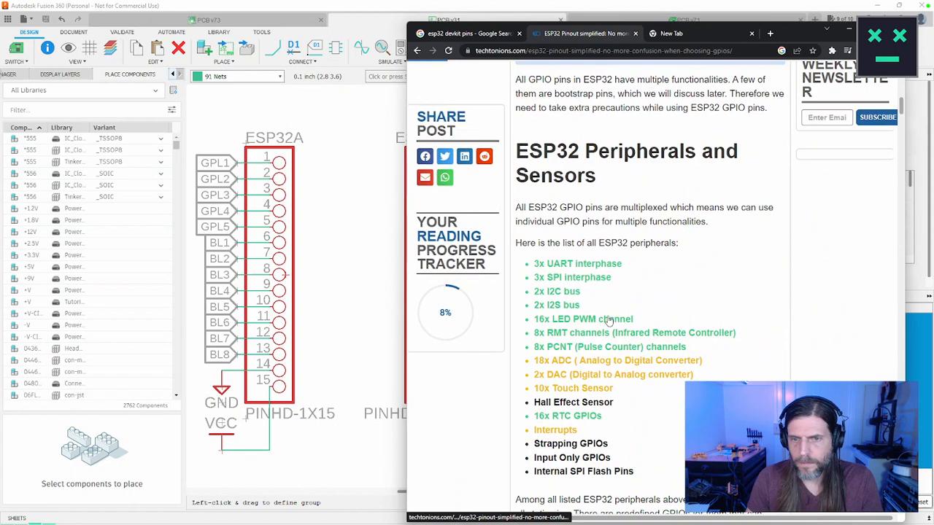
scroll(611, 321, "down", 6)
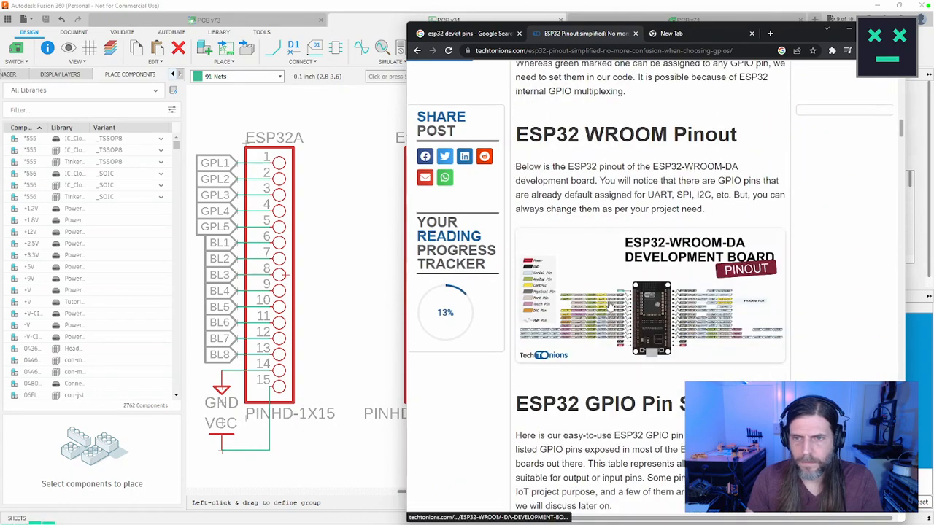
Step: Search the article for "pin 12", then review the comments, Internal SPI Flash Pins and ESP32 Peripherals and Sensors sections
key("ctrl+f")
type("pin 12")
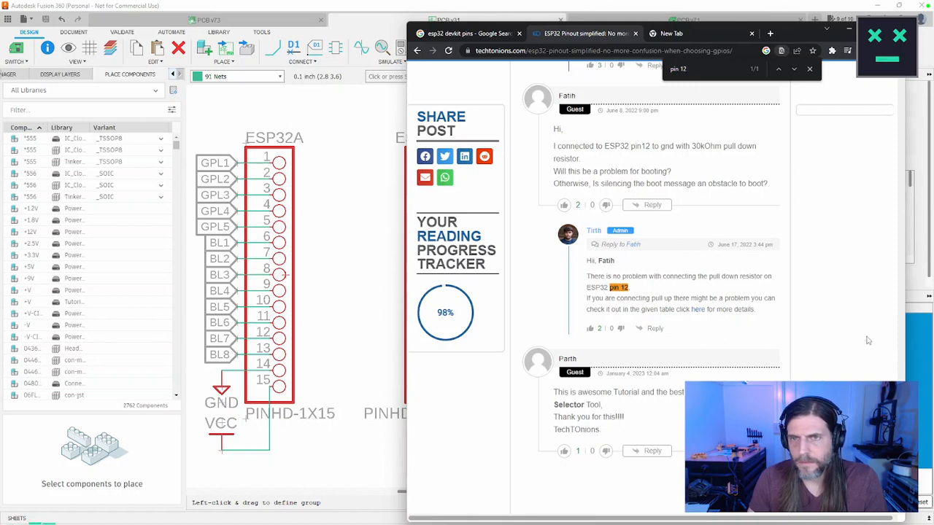
scroll(869, 341, "up", 5)
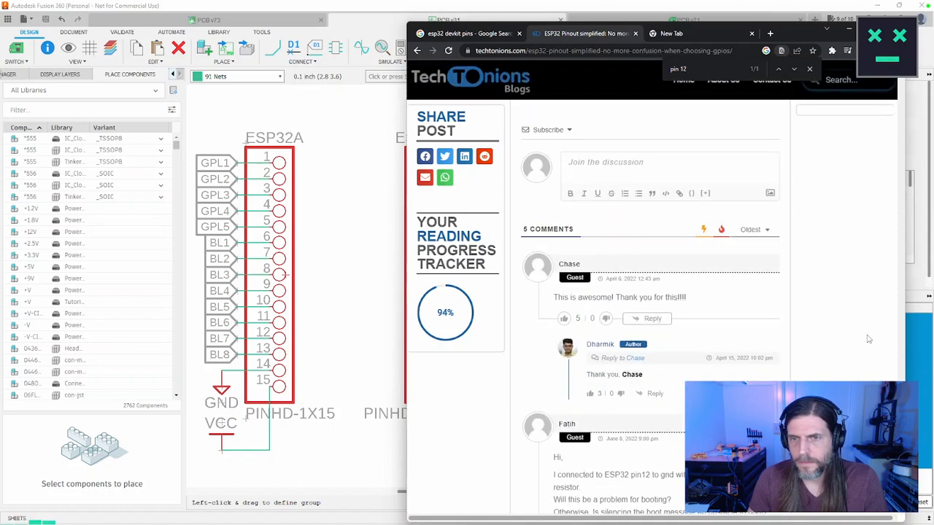
scroll(902, 319, "up", 2)
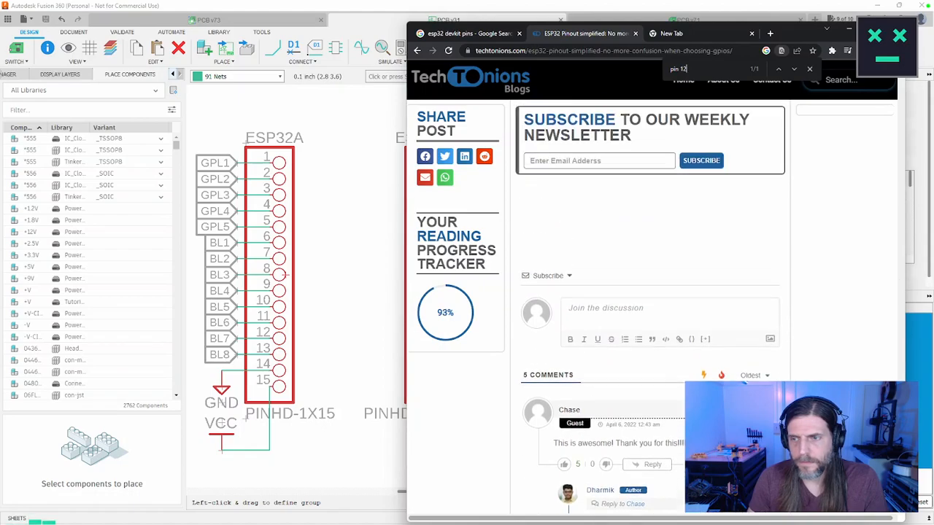
scroll(650, 292, "up", 8)
scroll(649, 292, "down", 2)
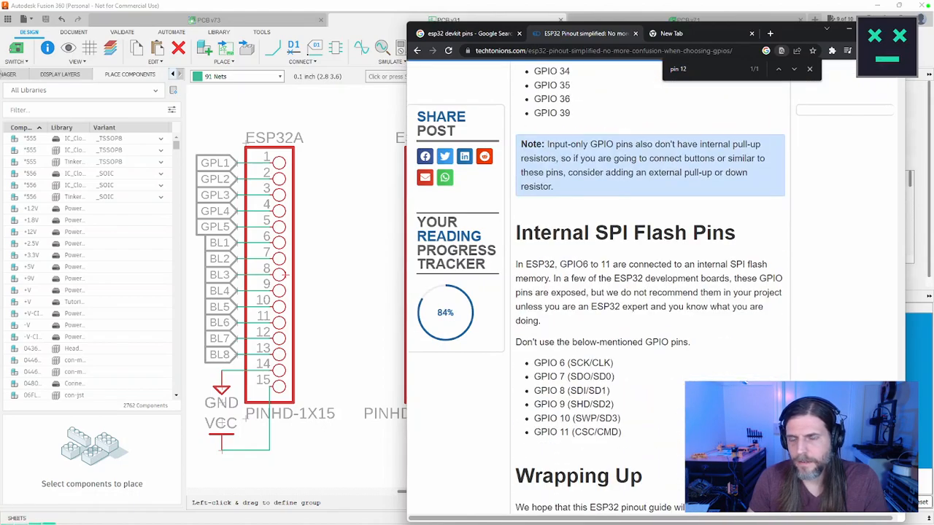
scroll(863, 91, "up", 20)
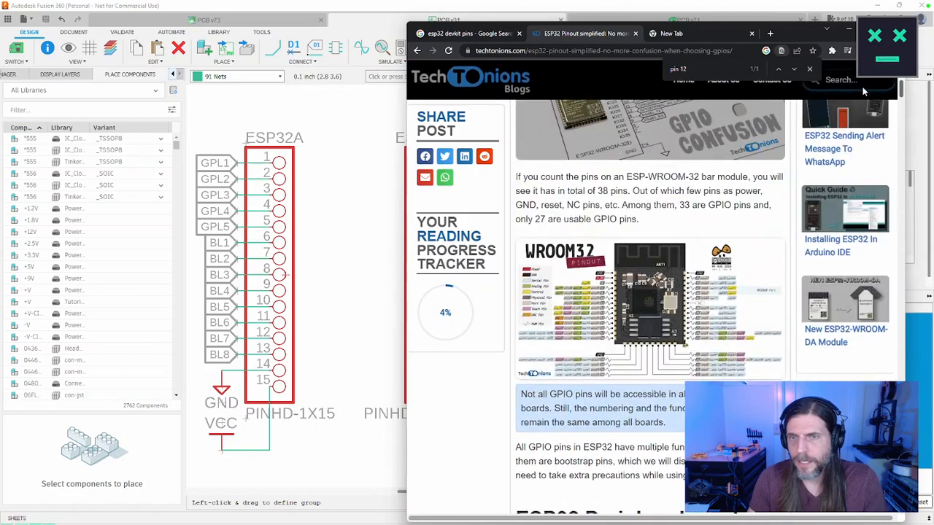
scroll(863, 91, "up", 6)
scroll(862, 107, "down", 8)
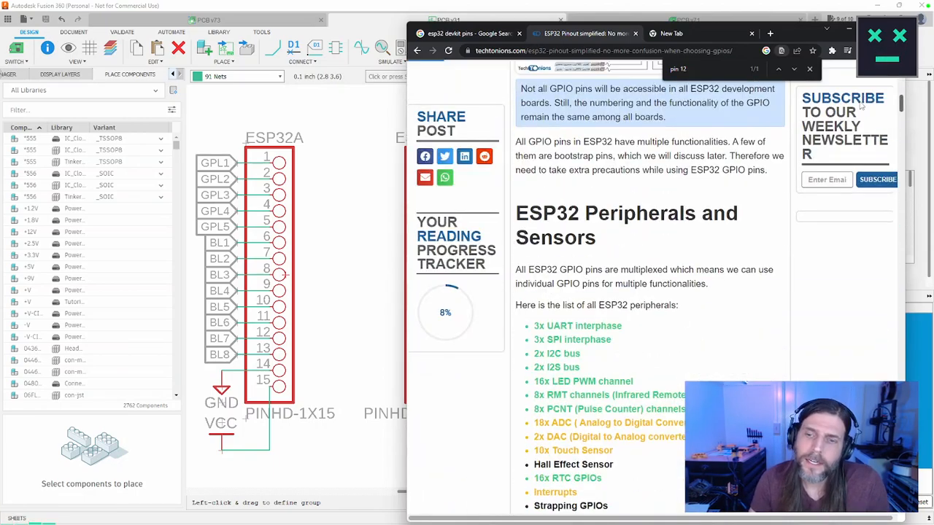
scroll(864, 107, "down", 4)
Step: Look over the "esp32 devkit pins" image results and return to the TechTonions article
left_click(469, 34)
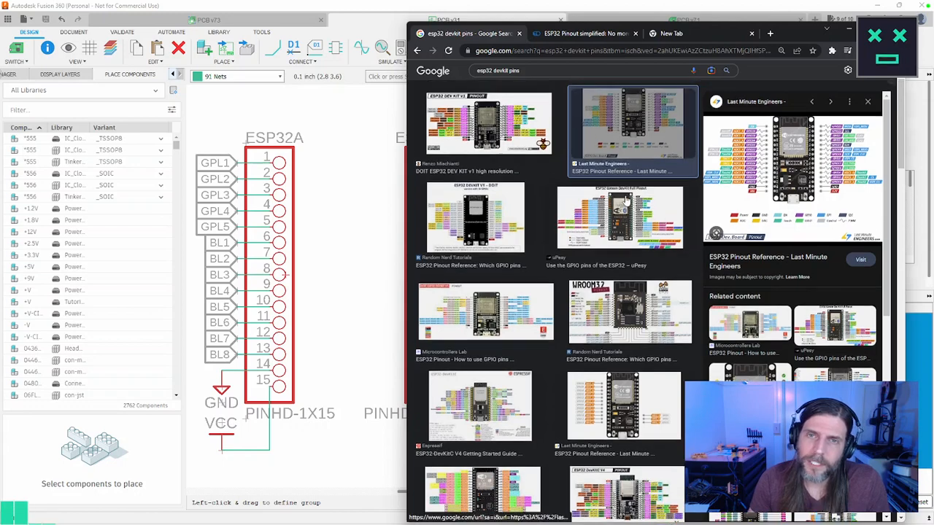
scroll(628, 192, "up", 1)
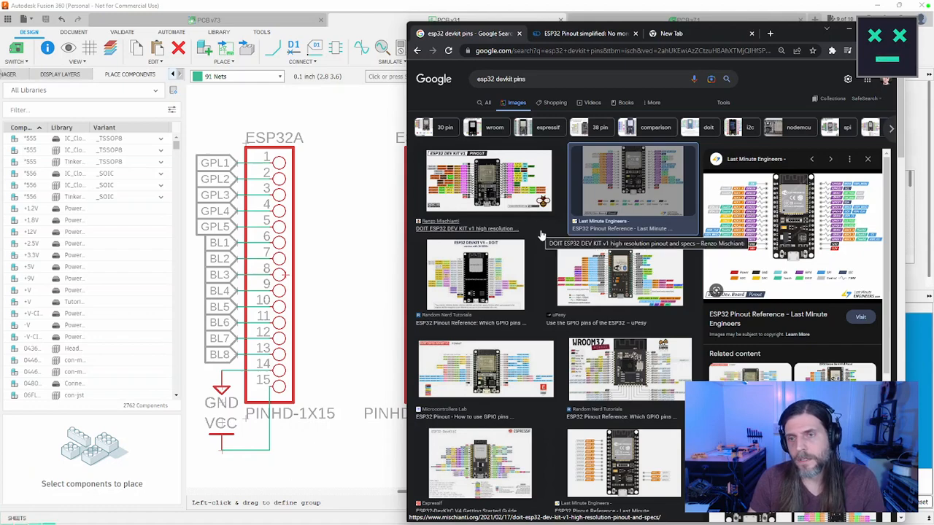
left_click(574, 34)
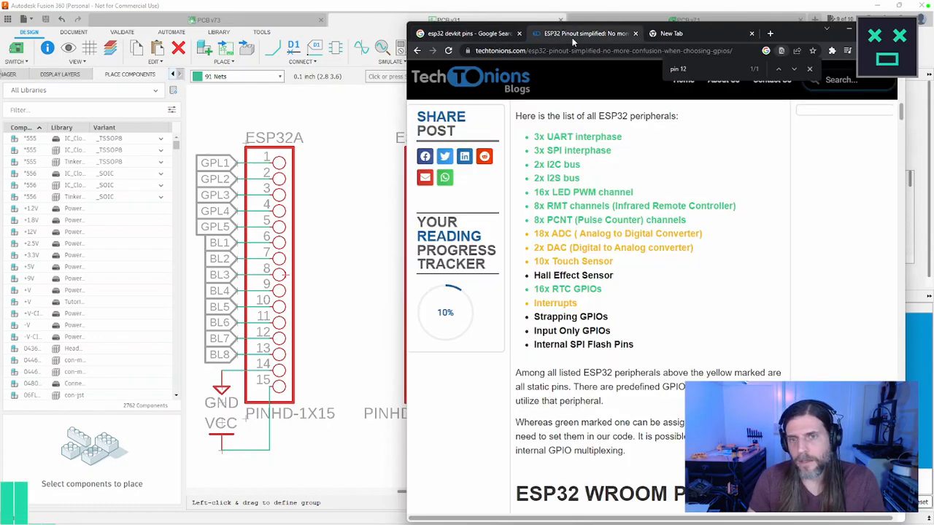
Step: Search the article for "pin 15" and broaden the search to "15" to locate GPIO 15 in the pin table
key("ctrl+f")
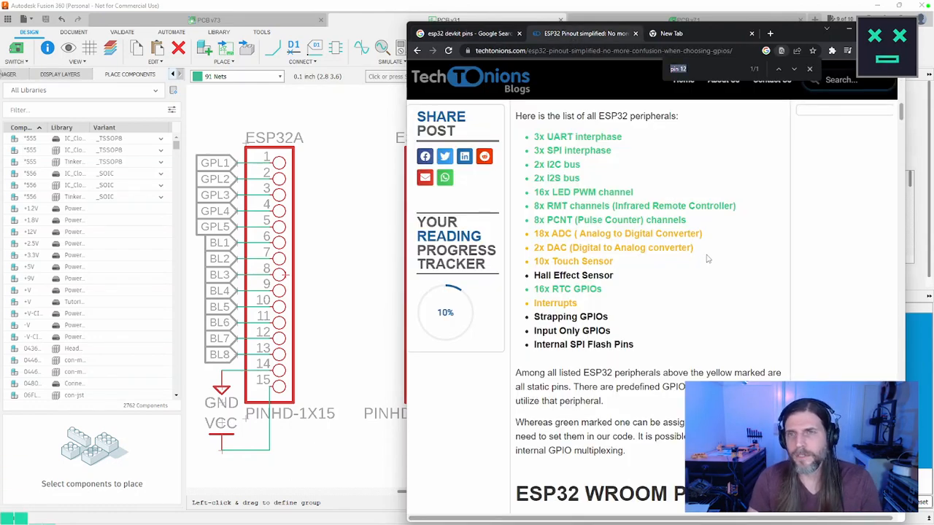
type("pin 15")
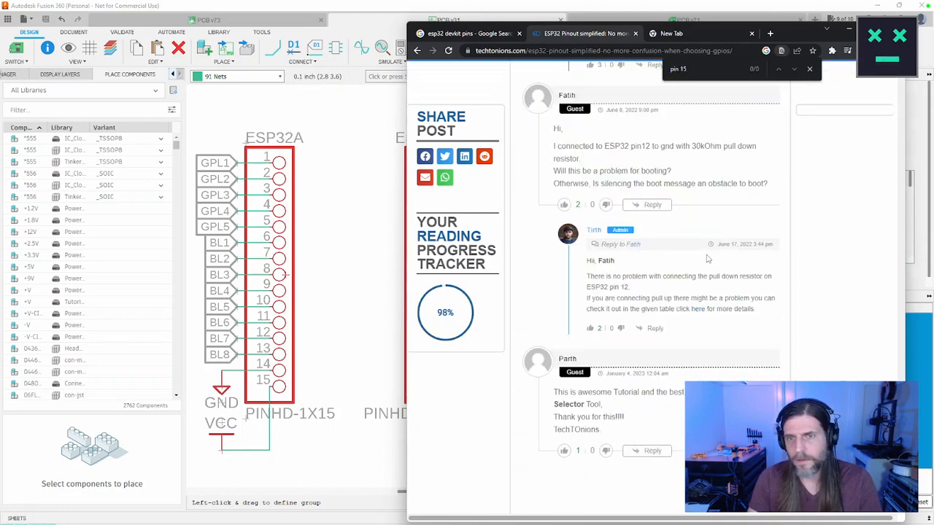
key("ctrl+f")
type("15")
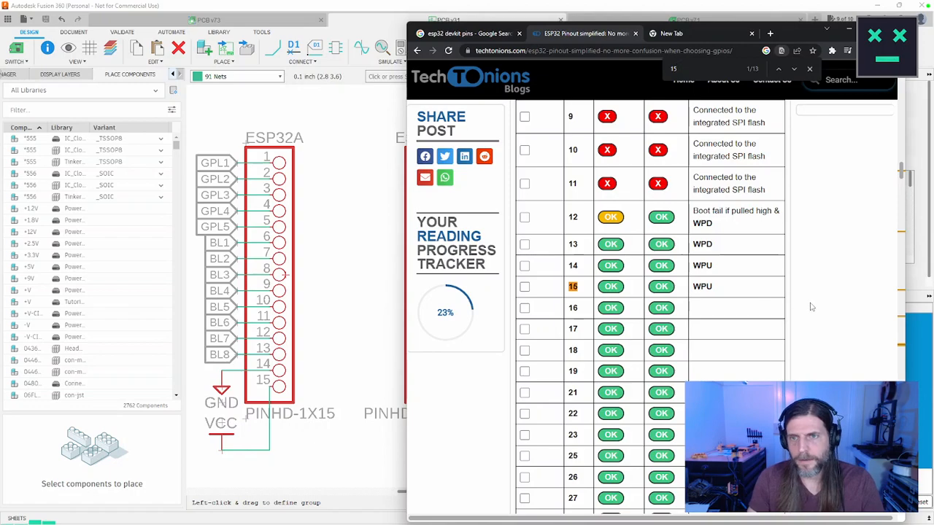
Step: Examine the GPIO table's input, output and notes columns, especially GPIO 12 and 15, and go back to the WROOM pinout image
scroll(811, 307, "up", 5)
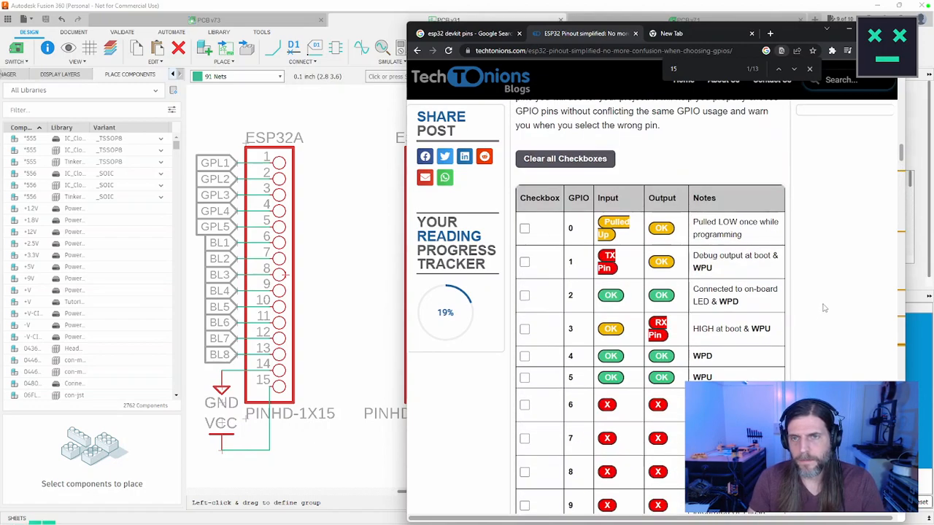
scroll(819, 304, "down", 3)
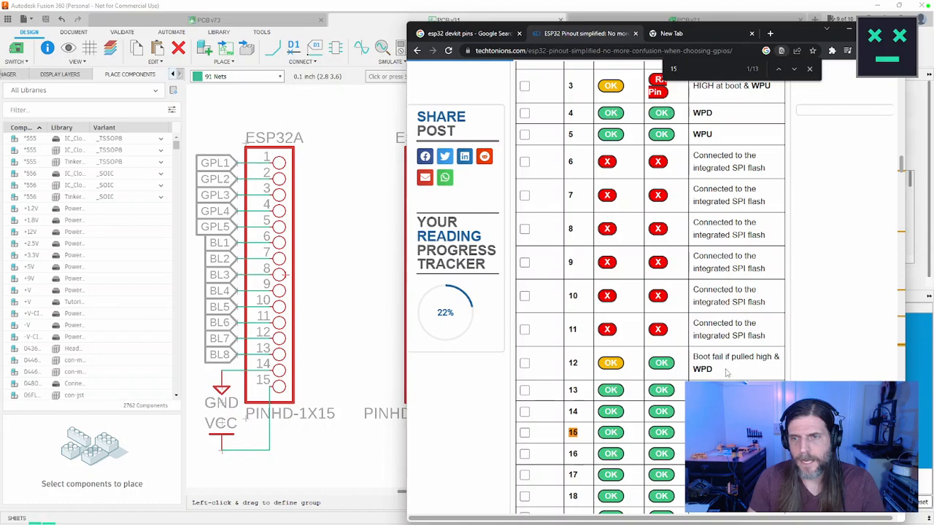
left_click_drag(726, 372, 694, 358)
scroll(798, 376, "up", 2)
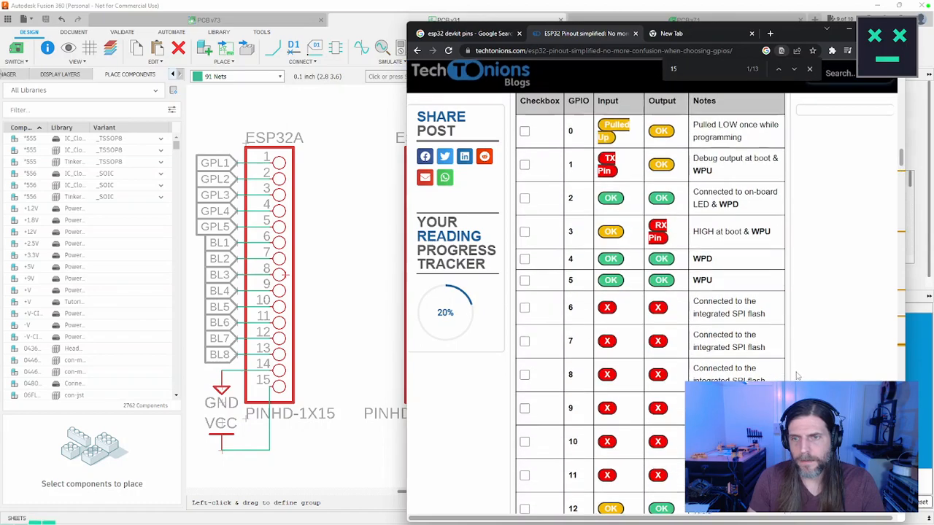
scroll(799, 376, "down", 7)
scroll(798, 376, "up", 6)
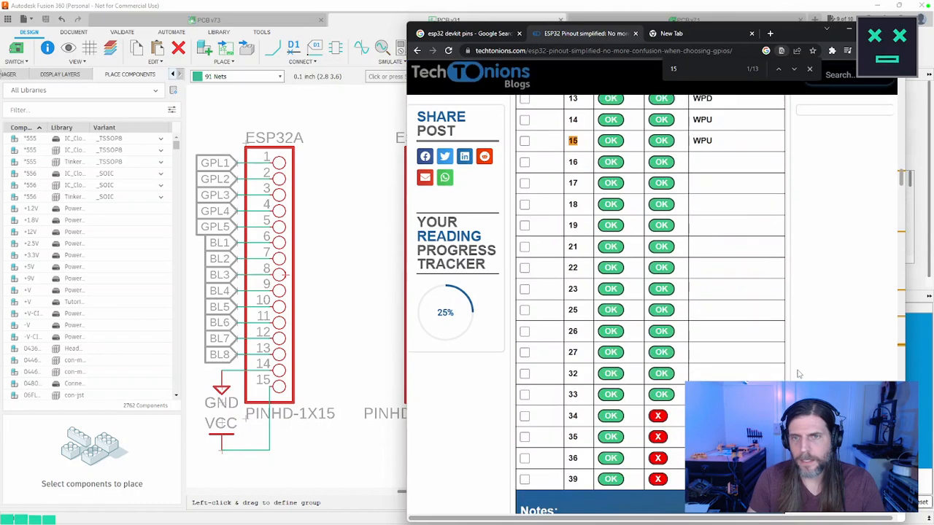
scroll(799, 372, "up", 3)
scroll(798, 370, "up", 8)
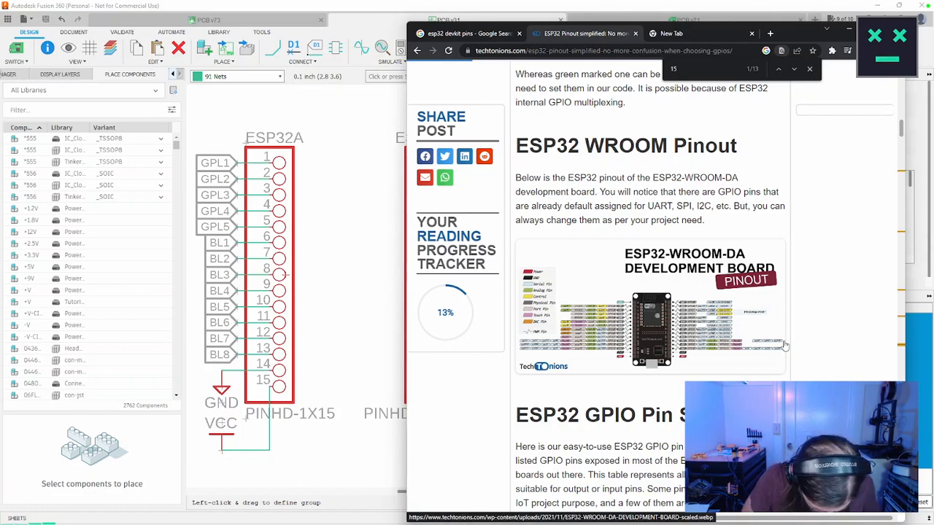
Step: Search the web for "esp-wroom-32 pinout"
key("ctrl+l")
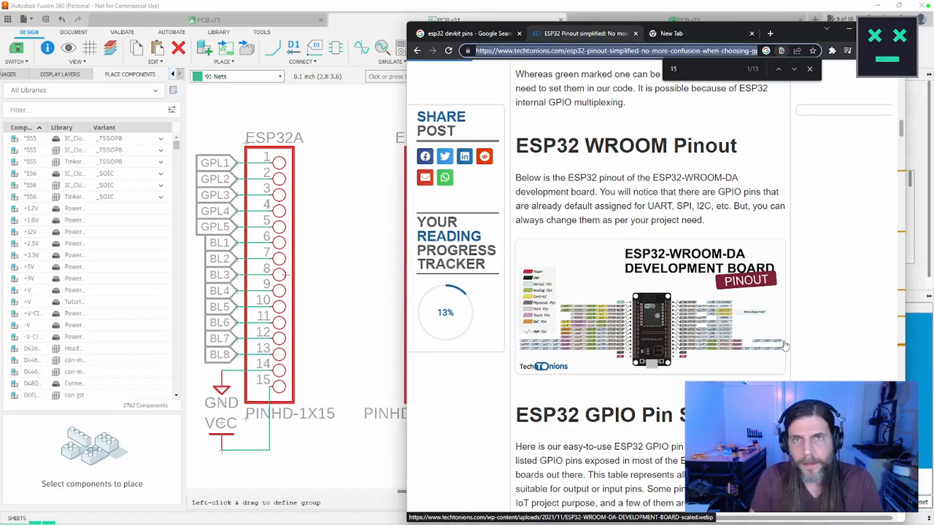
type("esp")
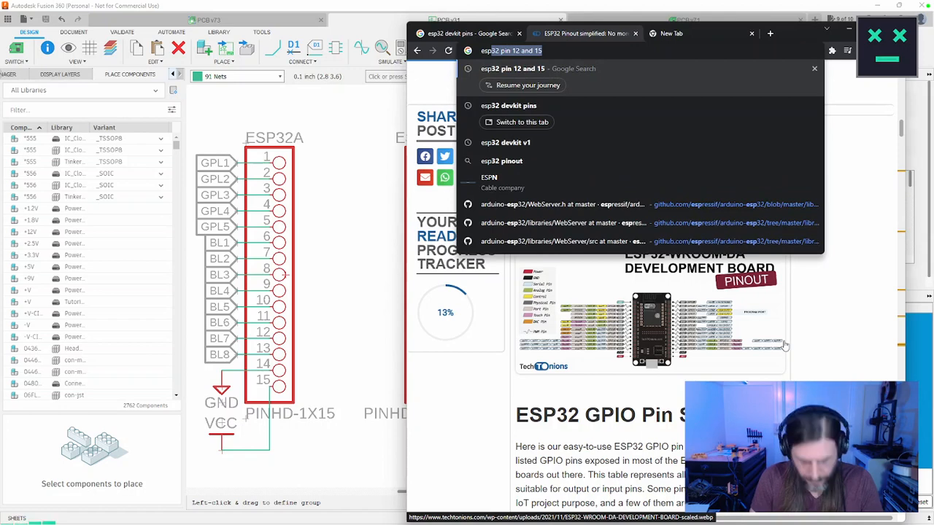
type("-wroom-")
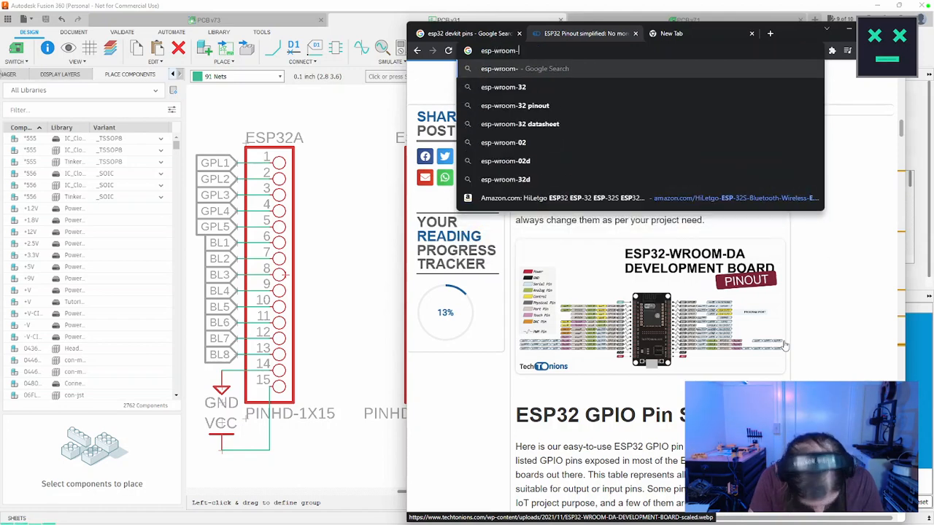
type("32 pinout")
key("Return")
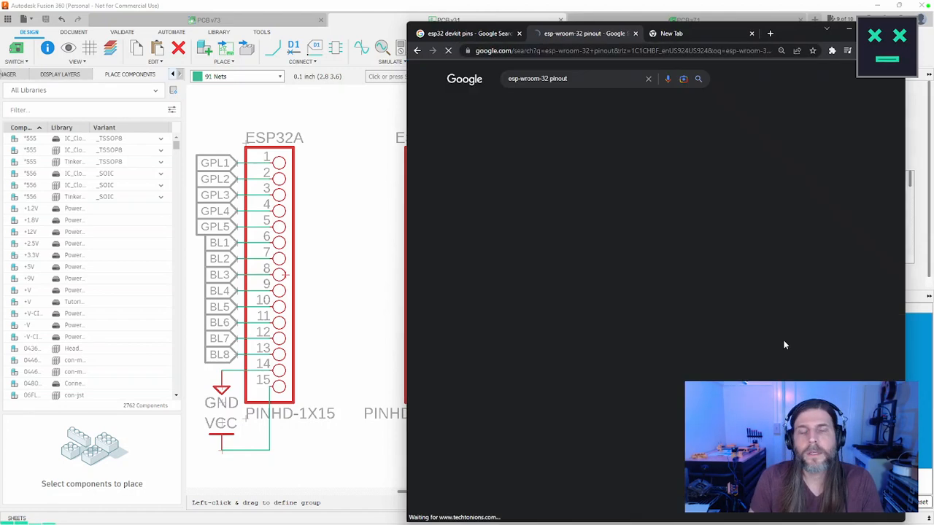
Step: Open the Electronics Hub ESP-WROOM-32 pinout article from the image results, widen the browser window and examine the DevKit pinout diagram
left_click(509, 184)
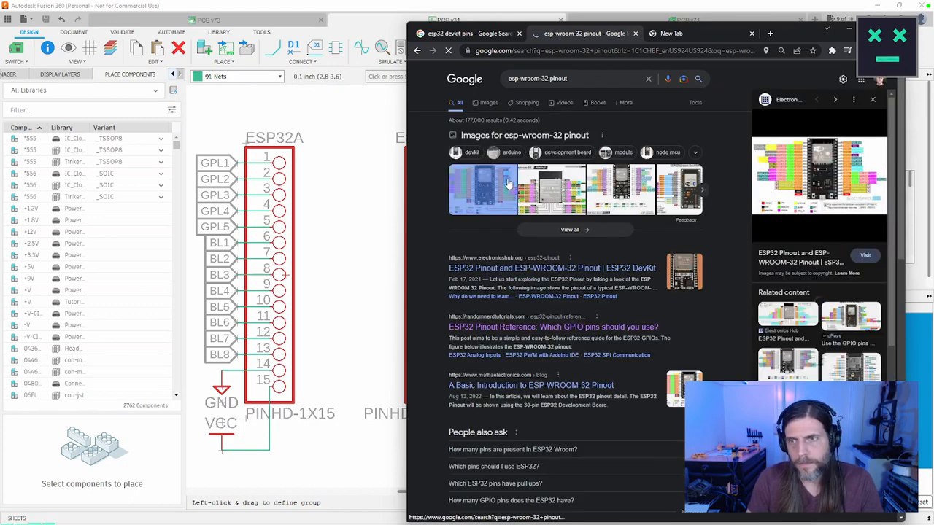
left_click(857, 182)
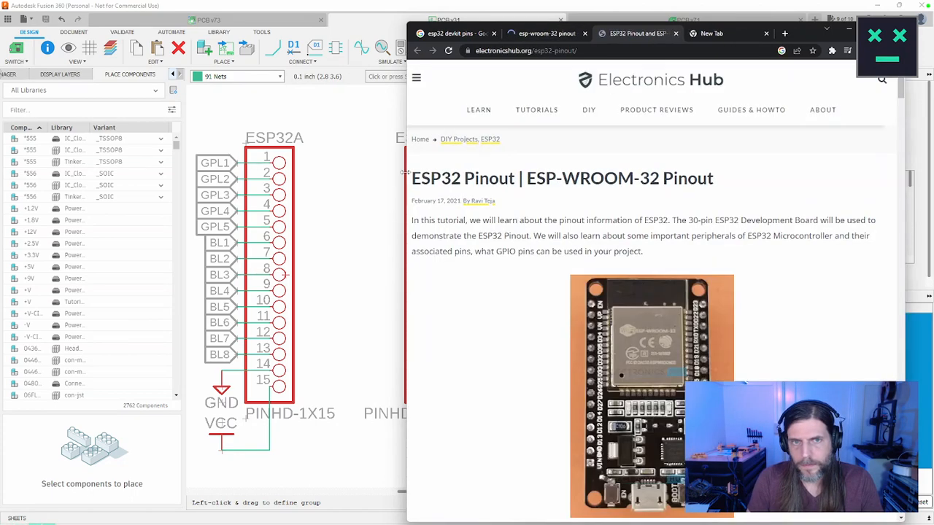
left_click_drag(407, 177, 281, 176)
scroll(609, 286, "down", 15)
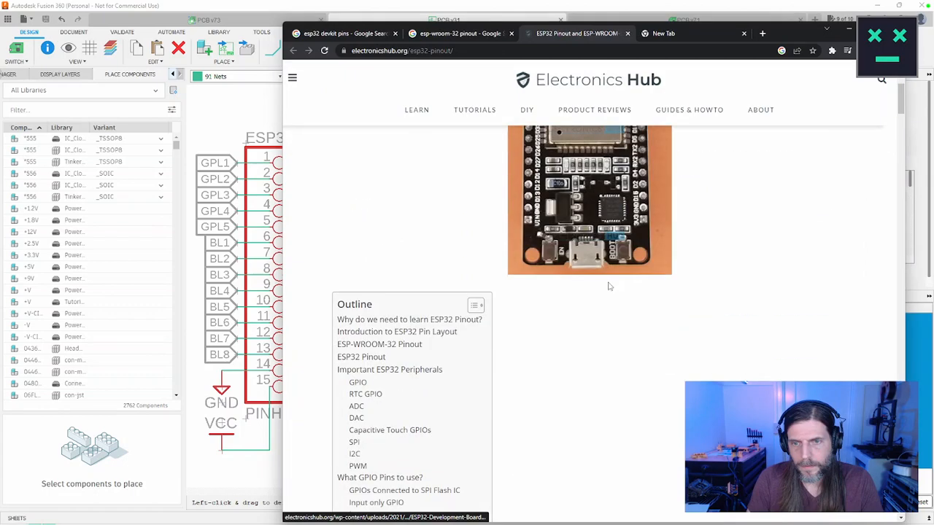
scroll(610, 287, "down", 10)
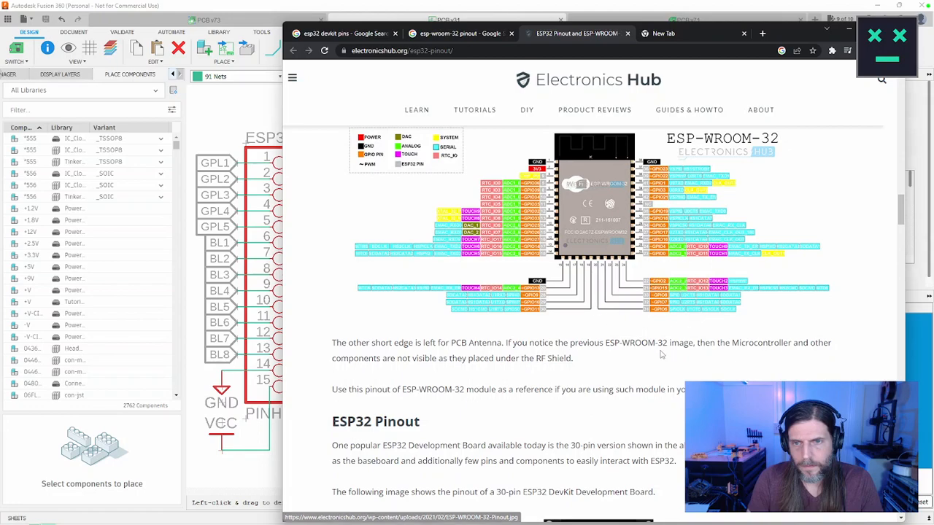
scroll(663, 354, "down", 10)
Step: Search the article for "pin 12" and for "12", stepping through the matches to the GPIO 12 row of the pin table
key("ctrl+f")
type("pw")
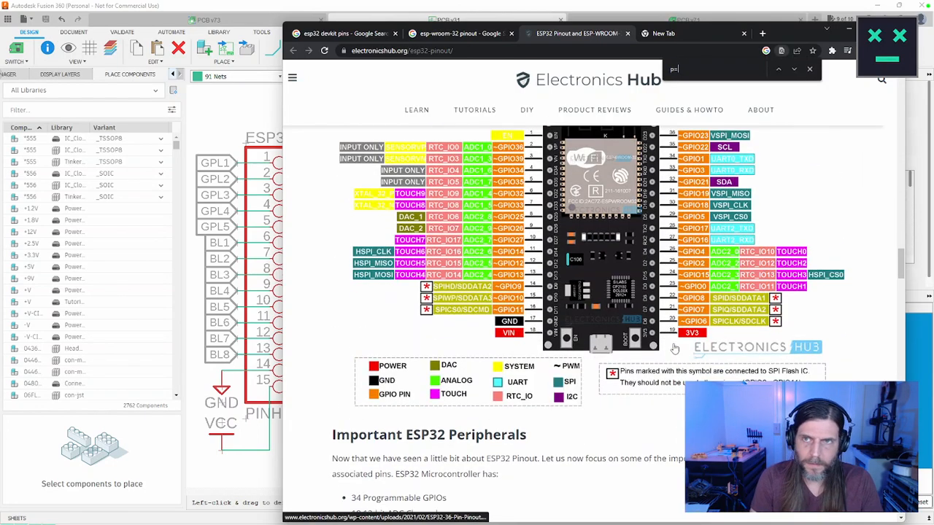
key("BackSpace")
type("pin 12")
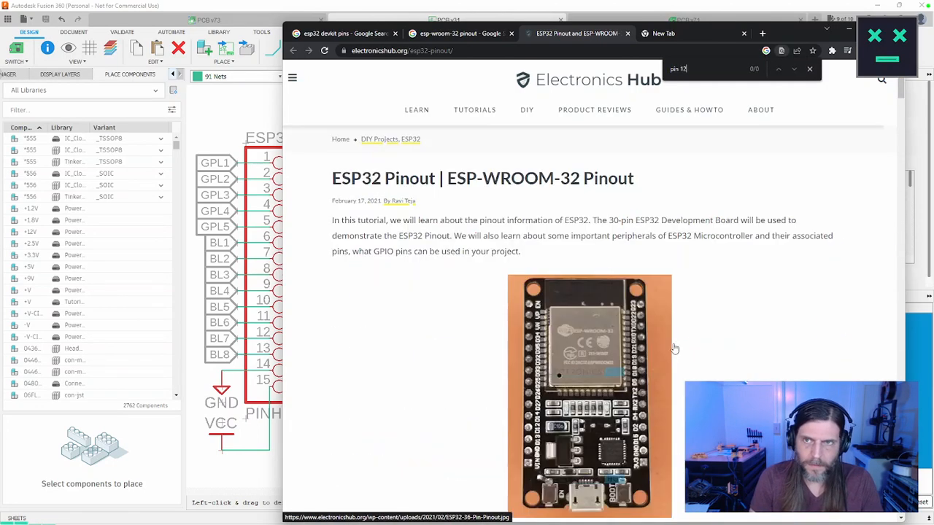
key("ctrl+a")
key("BackSpace")
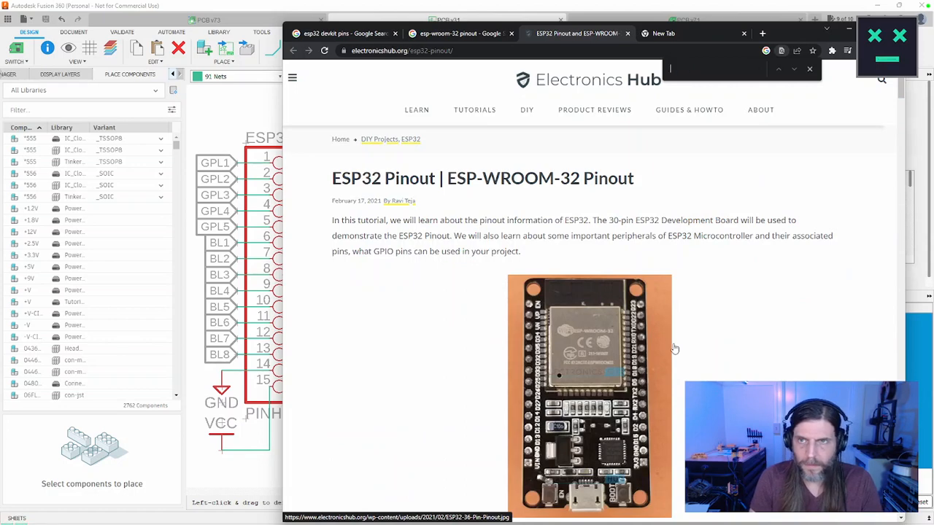
type("12")
key("Return")
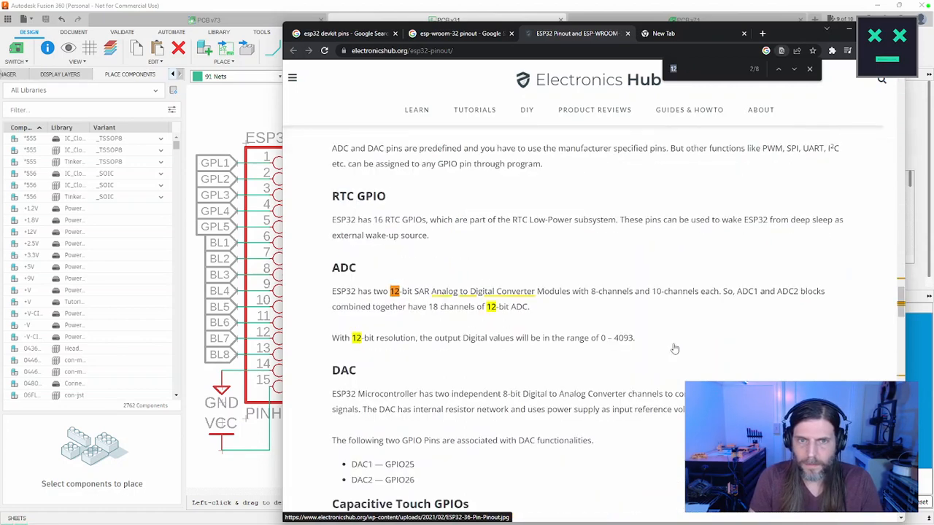
key("Return")
key("Return")
key("Return")
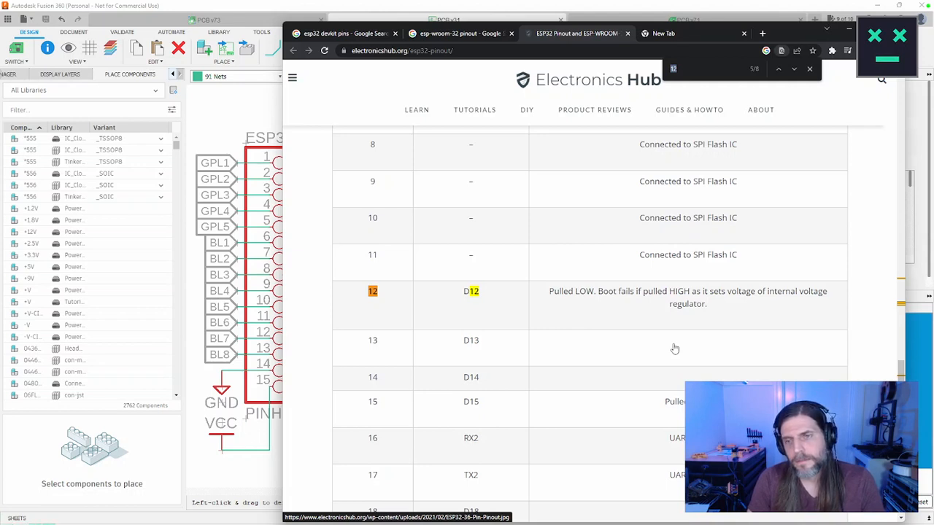
Step: Search the web for "esp32 okay to use pin 15"
key("ctrl+l")
type("esp")
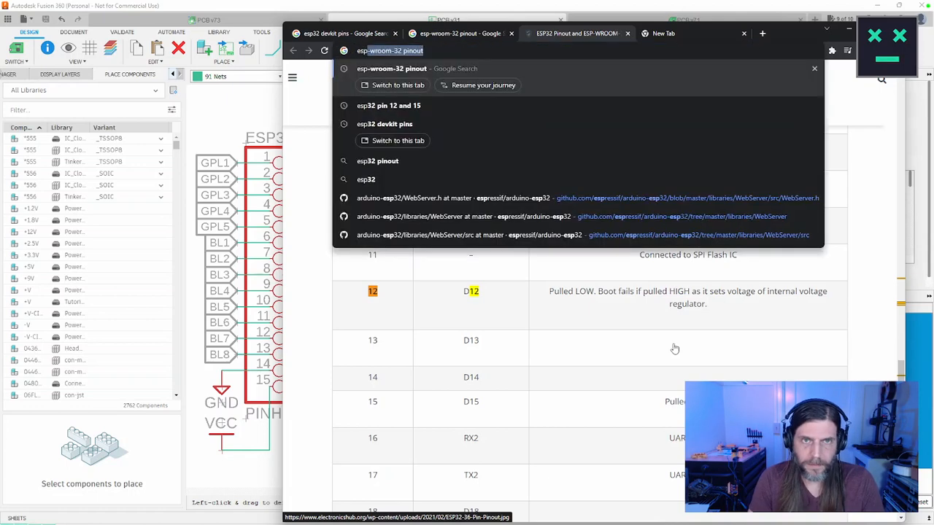
type("32 okay t")
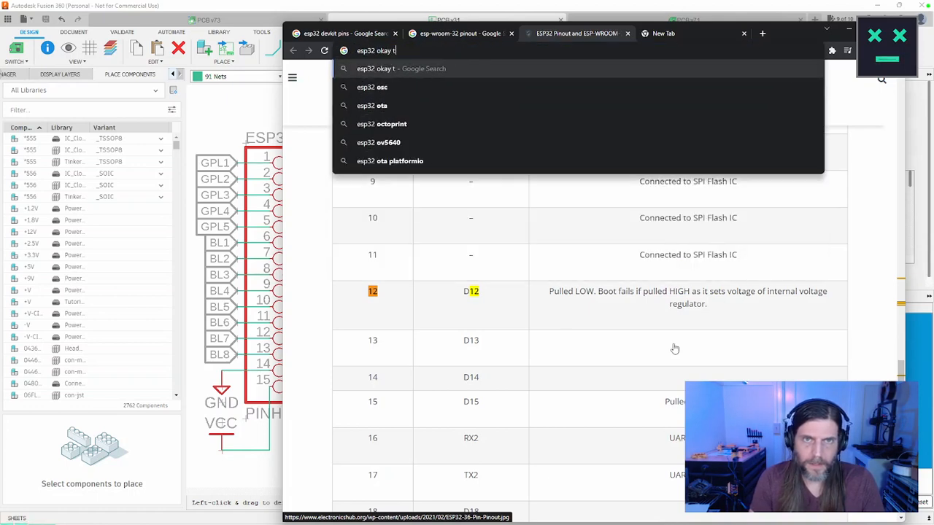
type("o use pin 5")
key("Return")
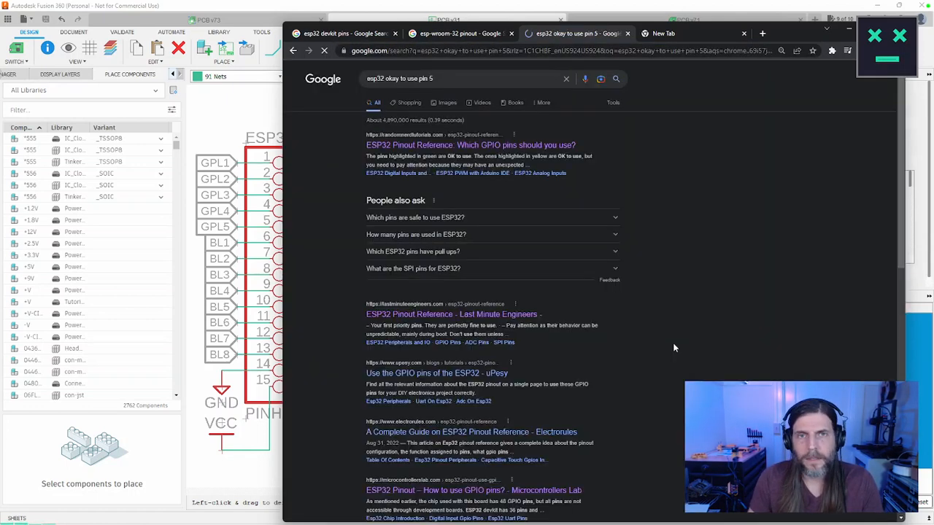
left_click(476, 76)
key("BackSpace")
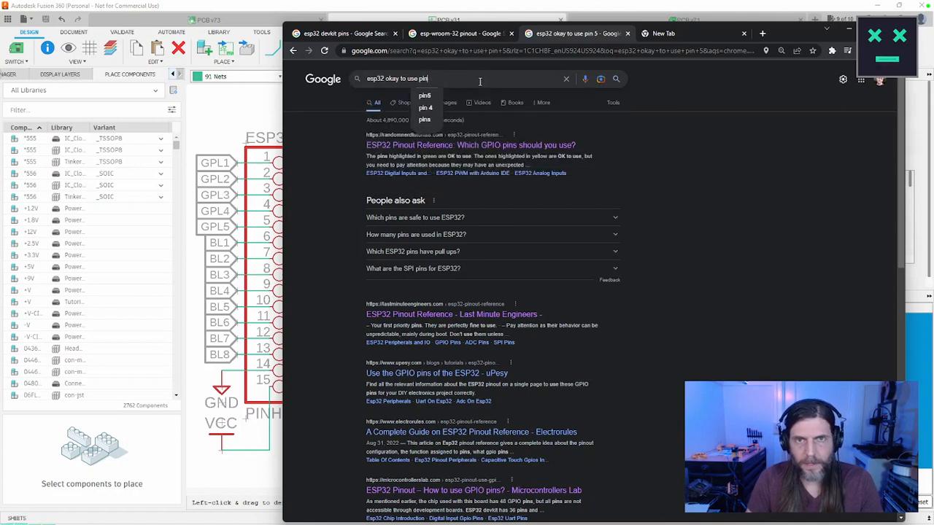
type("15")
key("Return")
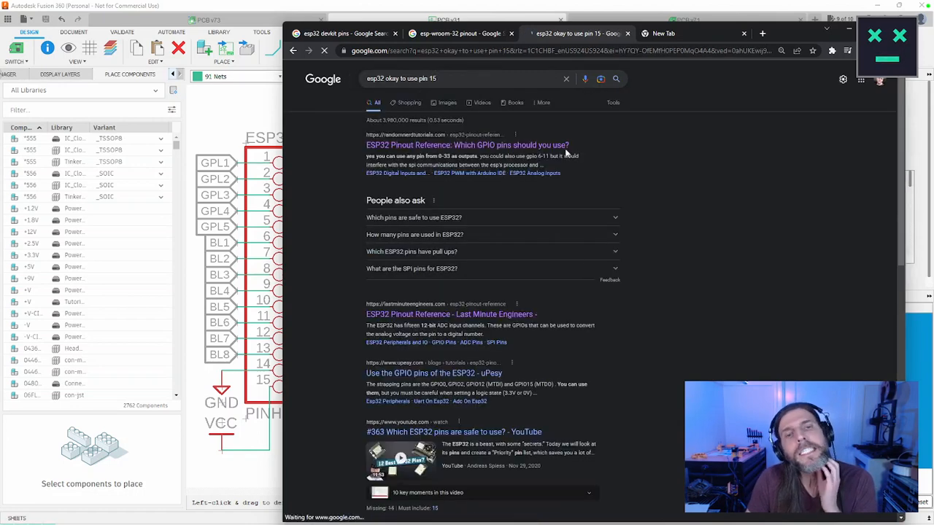
Step: Open the uPesy article on using the ESP32 GPIO pins, find "you can use them" and highlight the listed strapping pins
left_click(478, 375)
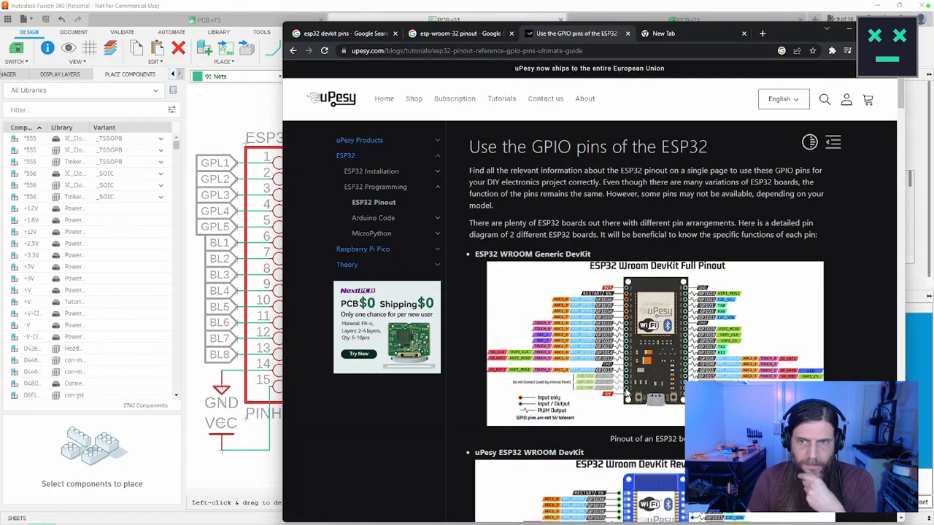
scroll(626, 393, "down", 6)
key("ctrl+f")
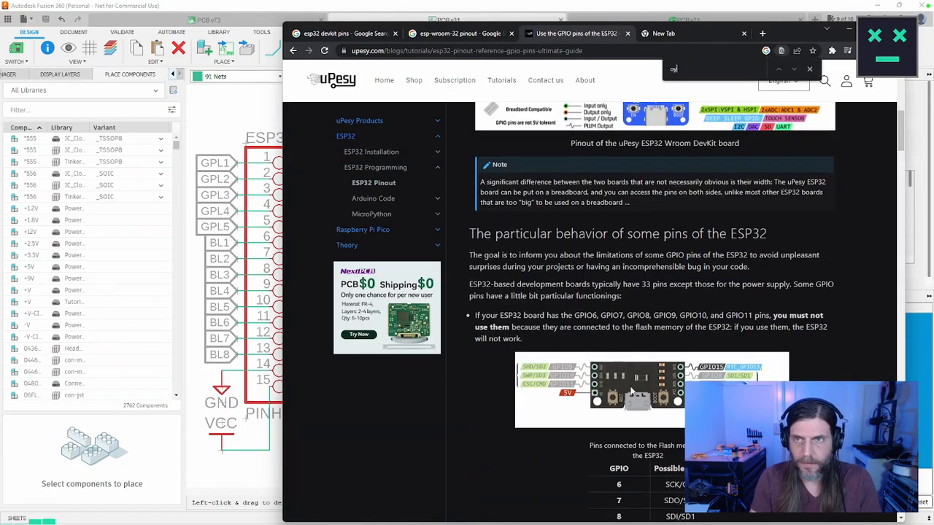
type("you can use them")
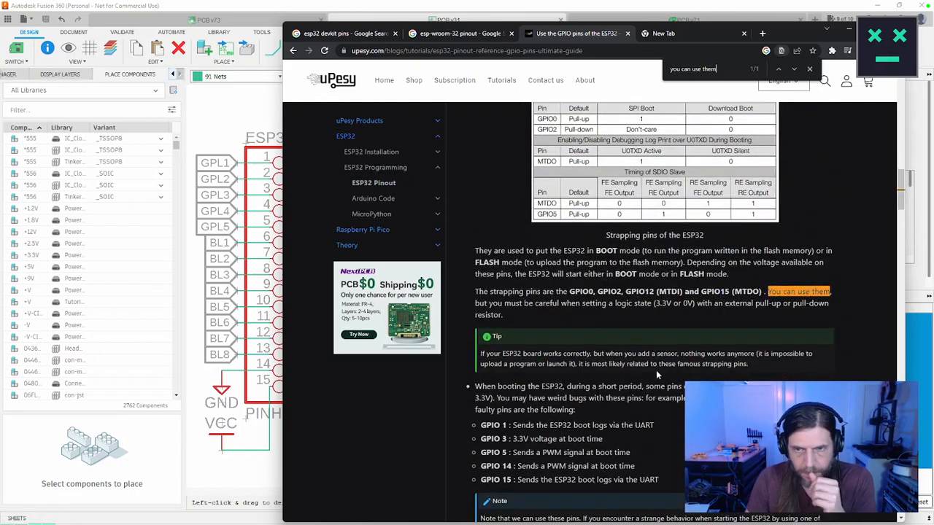
left_click_drag(569, 292, 764, 292)
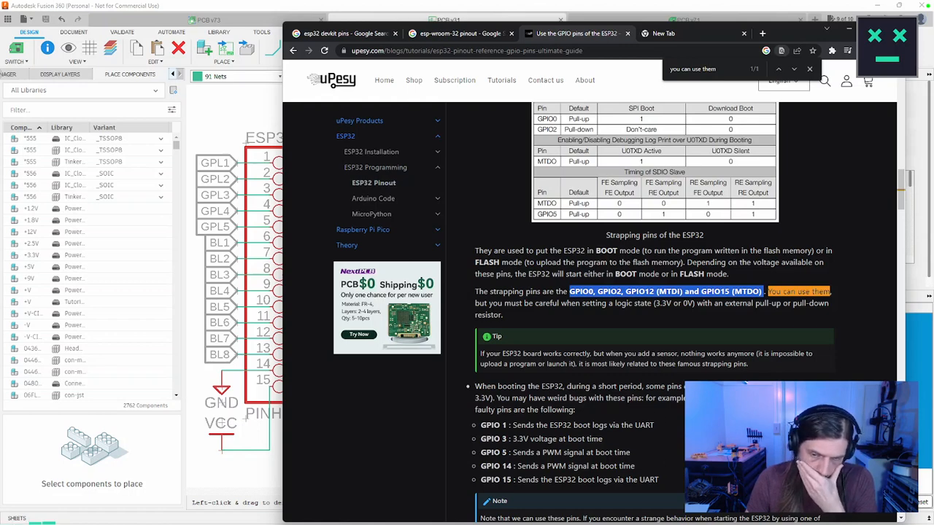
Step: Examine the article's list of pins that change state at boot and its GPIO summary table, especially the comments on GPIO 12 and 15
scroll(655, 313, "down", 2)
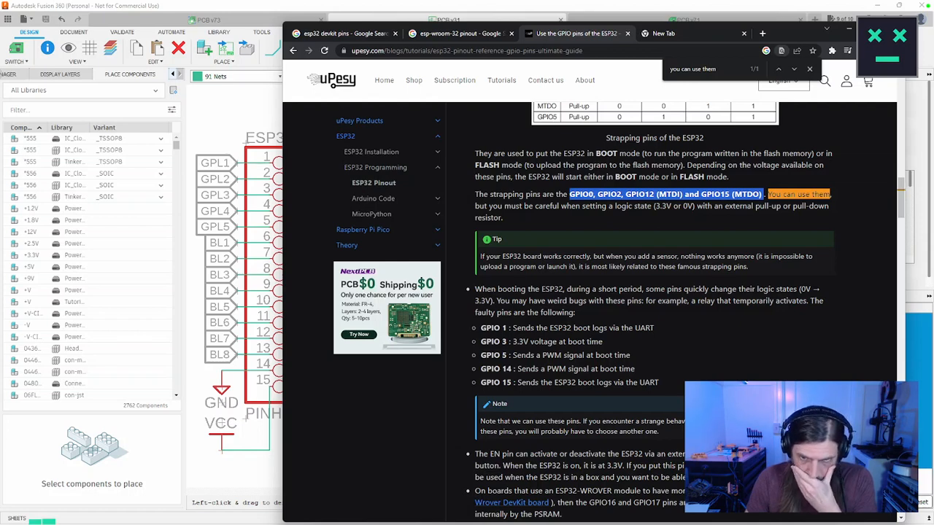
scroll(654, 314, "down", 1)
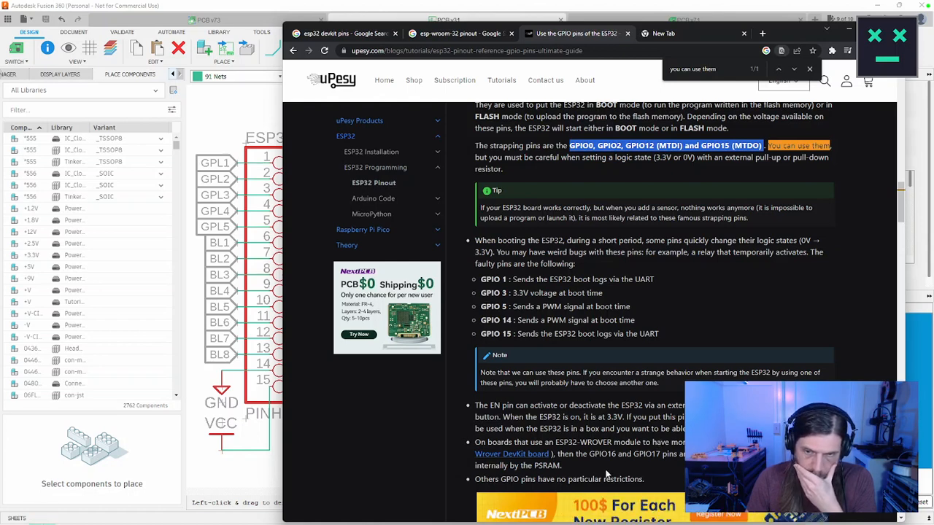
scroll(661, 475, "down", 2)
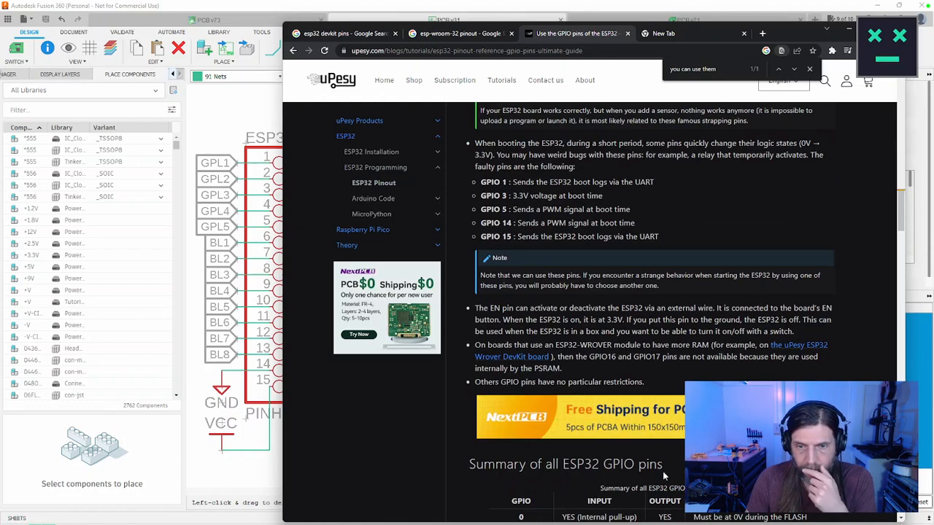
scroll(665, 469, "down", 6)
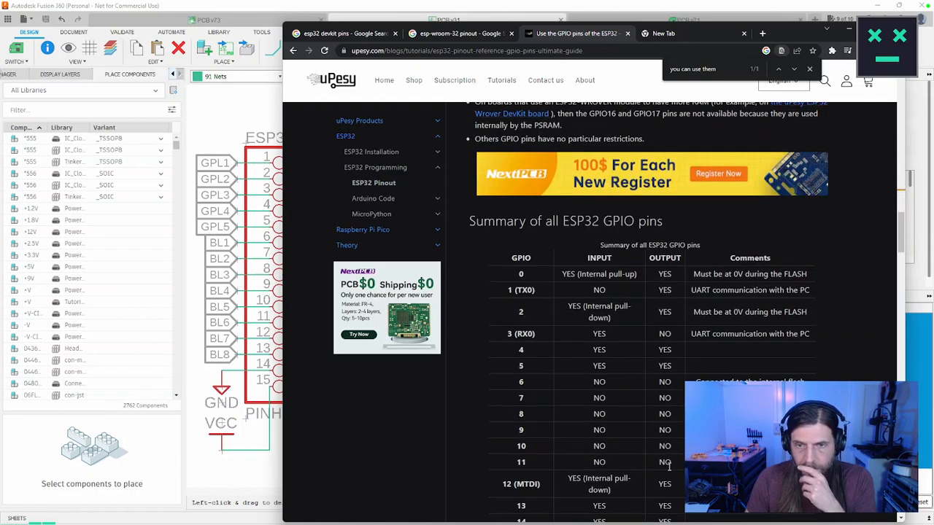
scroll(668, 470, "down", 2)
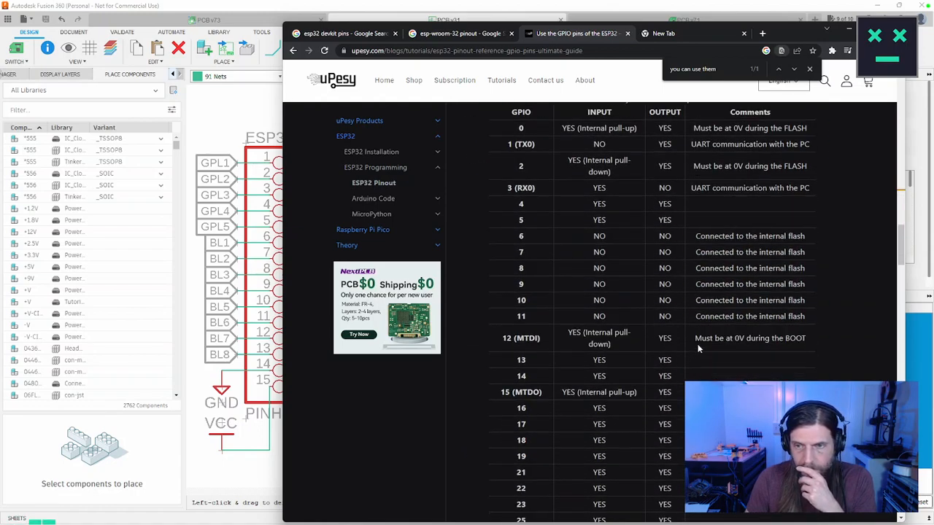
left_click_drag(696, 338, 806, 338)
scroll(590, 306, "up", 3)
scroll(746, 382, "down", 2)
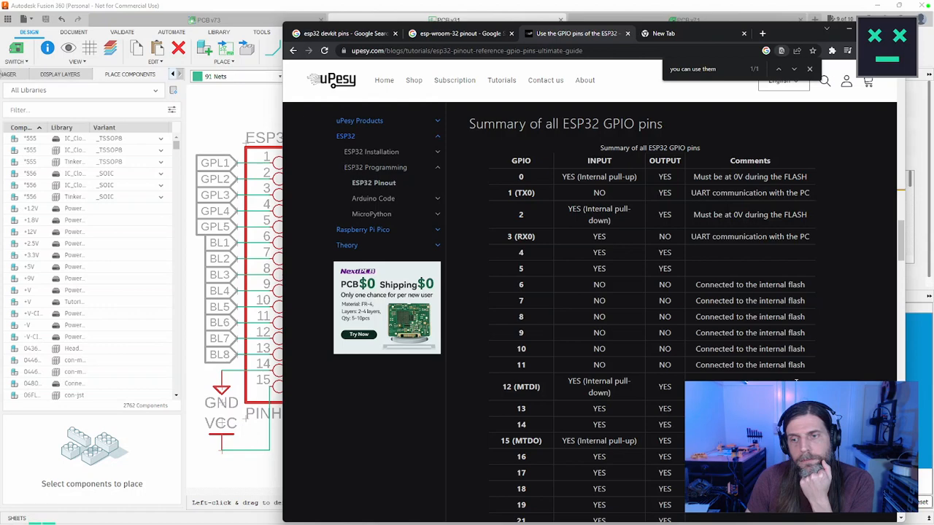
scroll(796, 381, "down", 5)
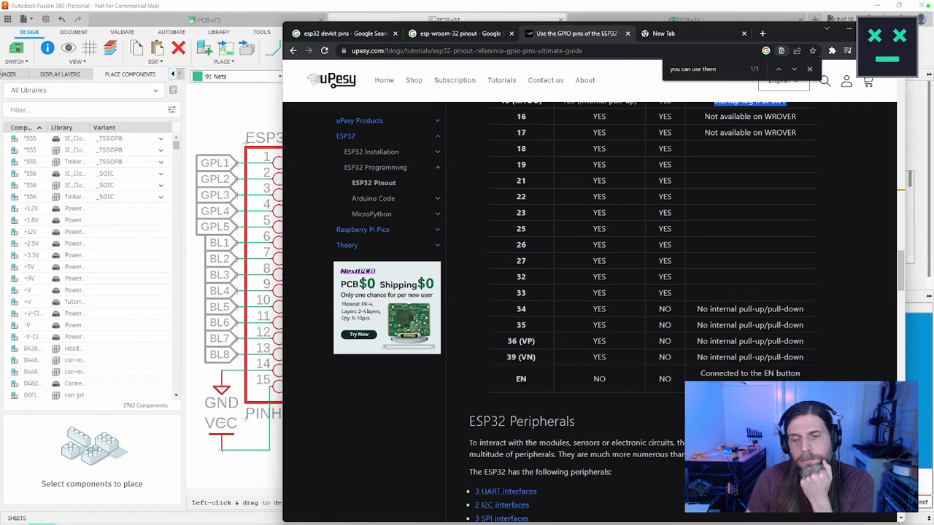
scroll(649, 314, "up", 10)
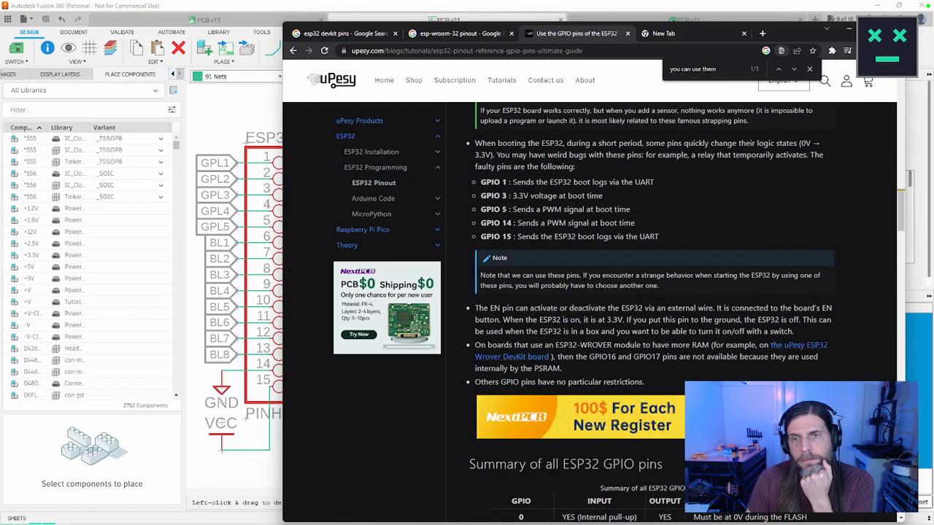
Step: Reread the strapping pins table and the BOOT and FLASH mode paragraphs, dismissing the newsletter pop-up
scroll(650, 313, "up", 3)
scroll(649, 314, "up", 1)
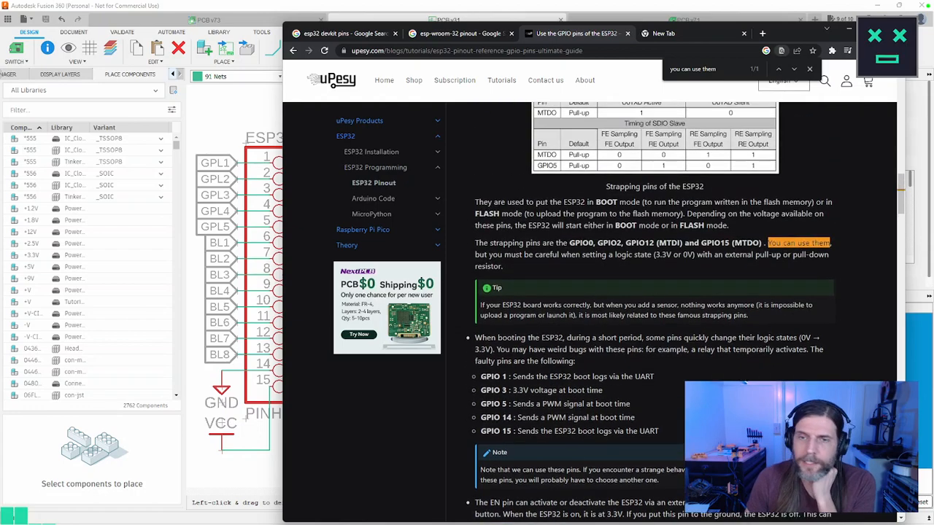
scroll(649, 314, "down", 2)
scroll(650, 313, "up", 2)
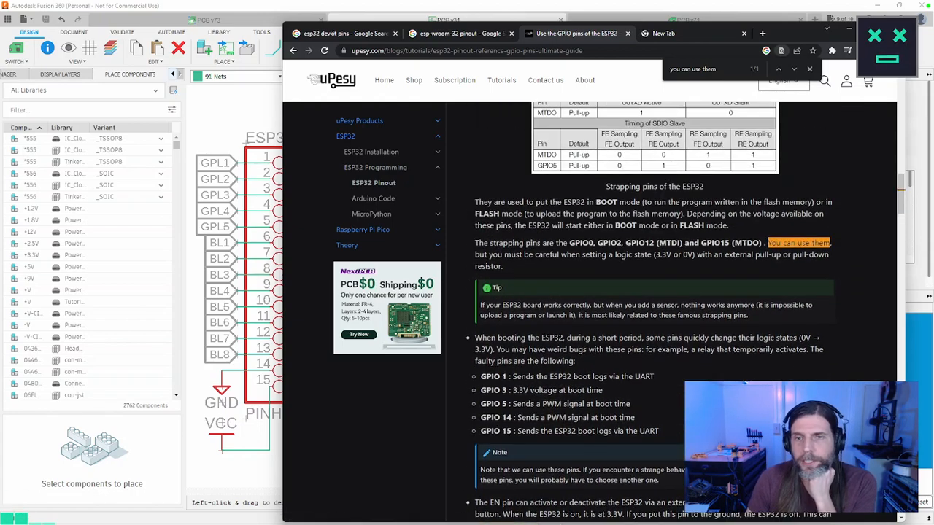
scroll(574, 334, "up", 2)
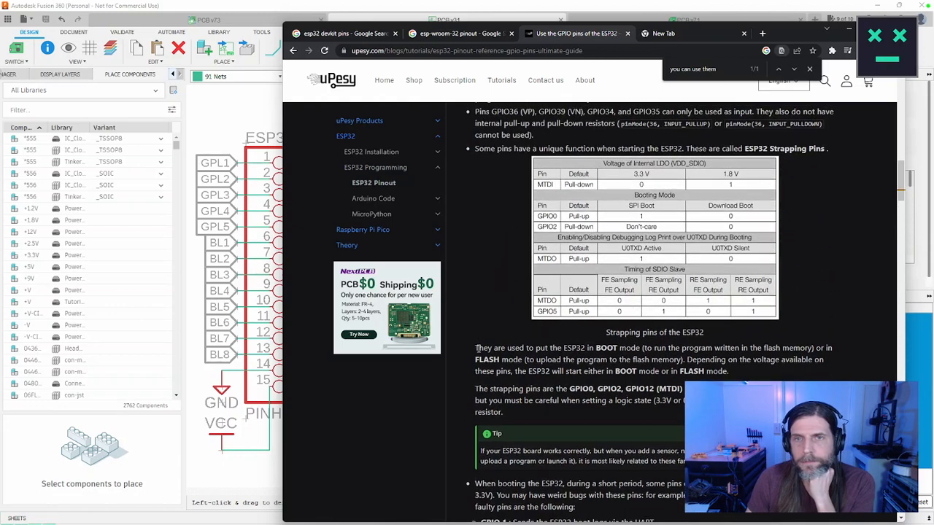
scroll(479, 349, "up", 1)
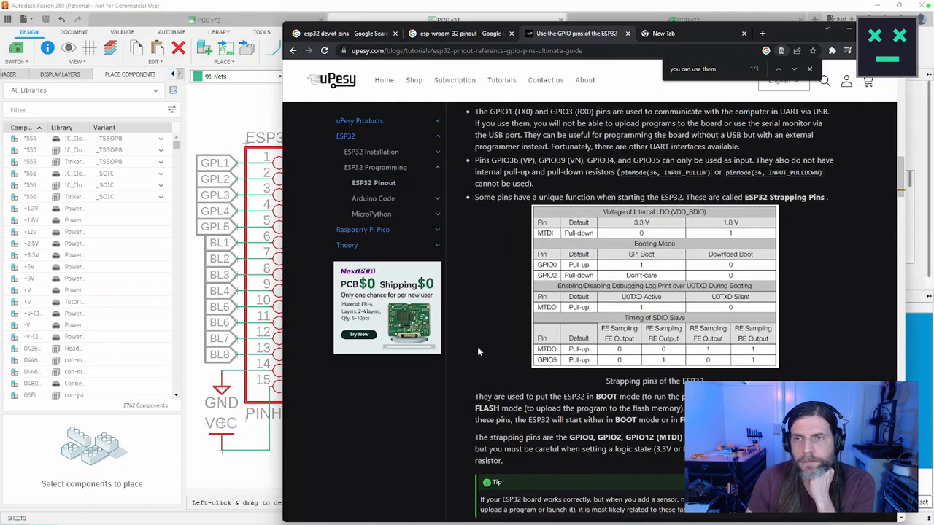
scroll(479, 352, "down", 1)
left_click_drag(475, 348, 742, 372)
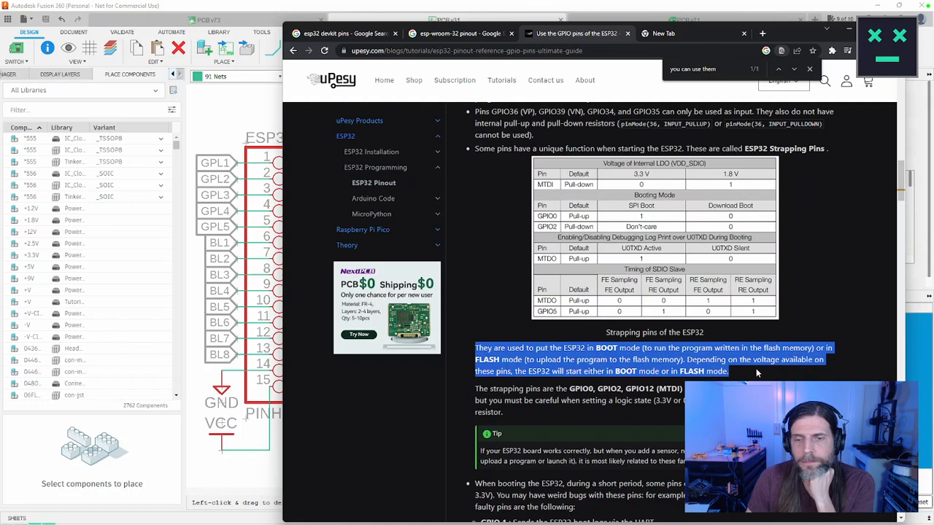
left_click_drag(758, 373, 730, 413)
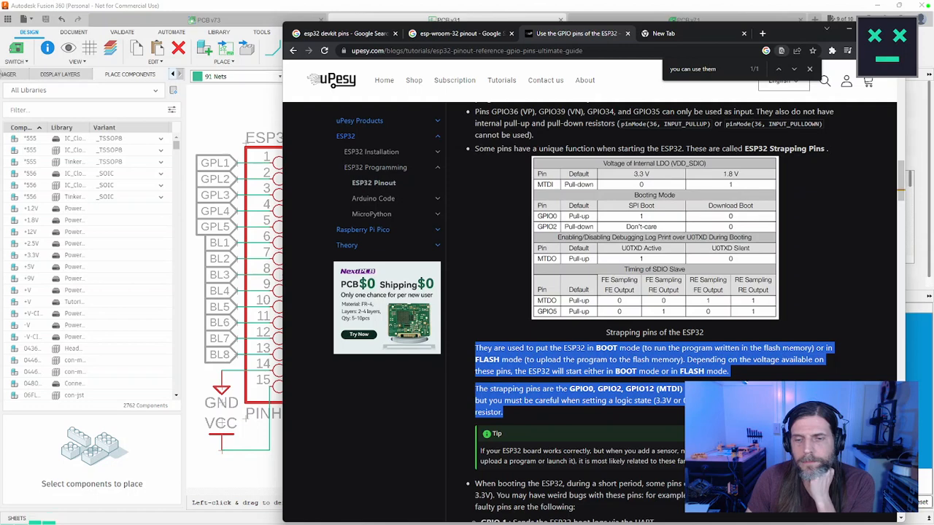
scroll(654, 306, "down", 3)
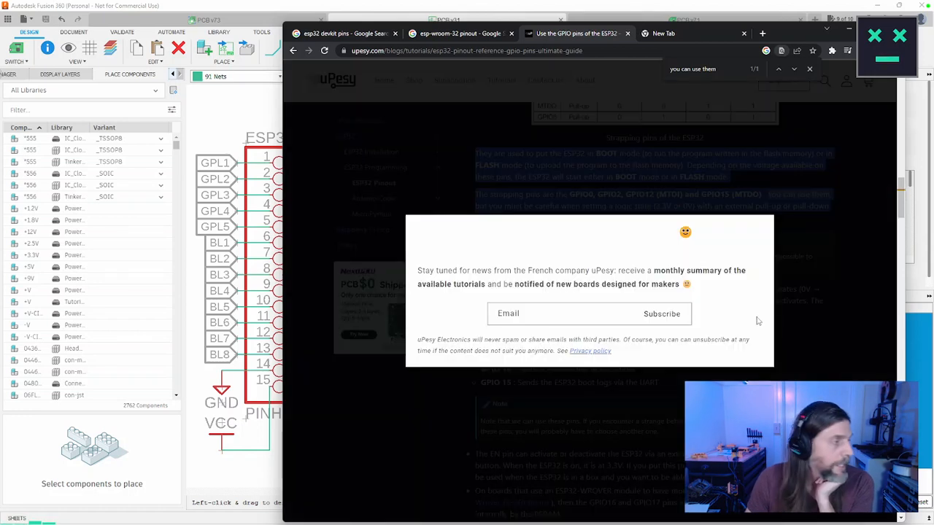
left_click(762, 228)
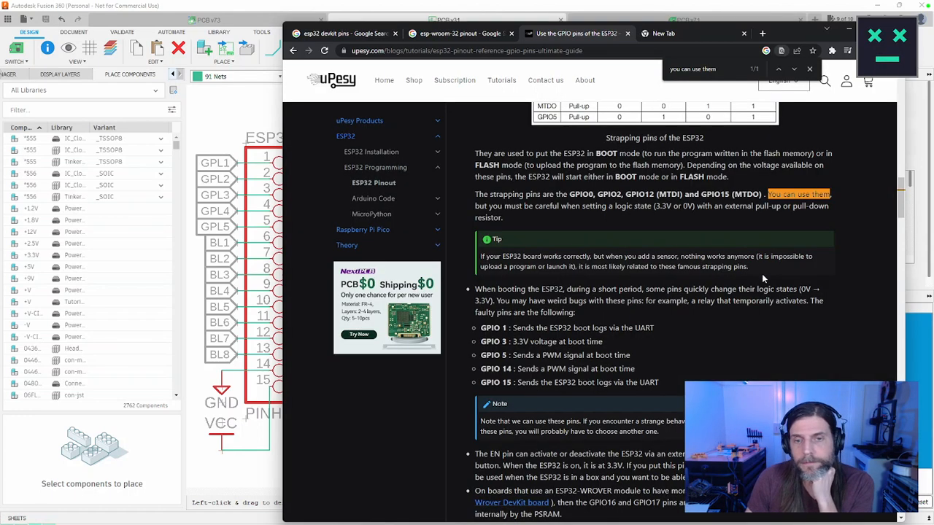
scroll(721, 314, "up", 1)
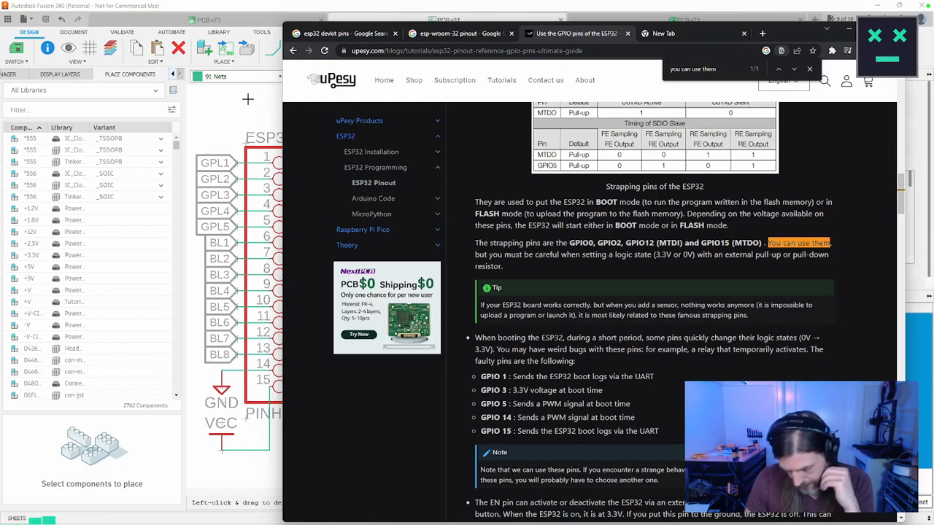
Step: Return to the "esp32 devkit pins" results, open the Last Minute Engineers ESP32 Pinout Reference and examine its development board pinout diagram
left_click(450, 38)
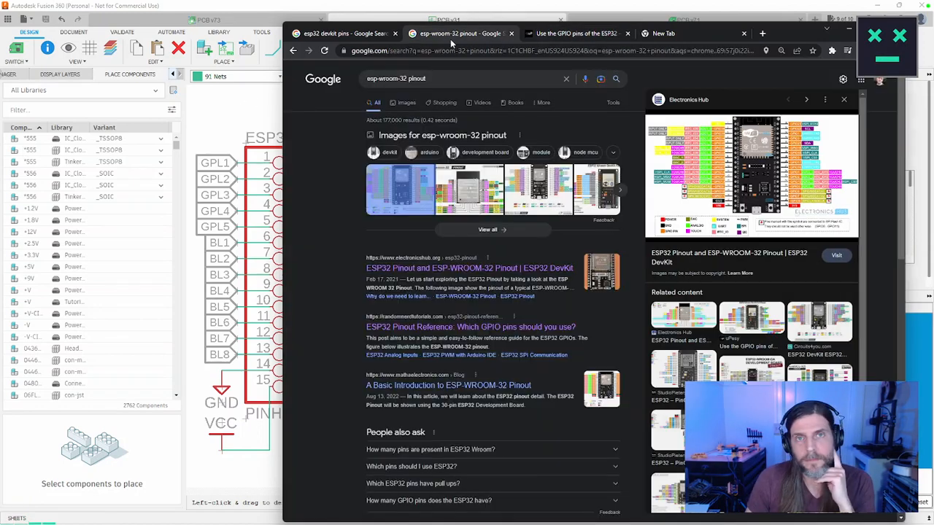
left_click(379, 33)
left_click(786, 269)
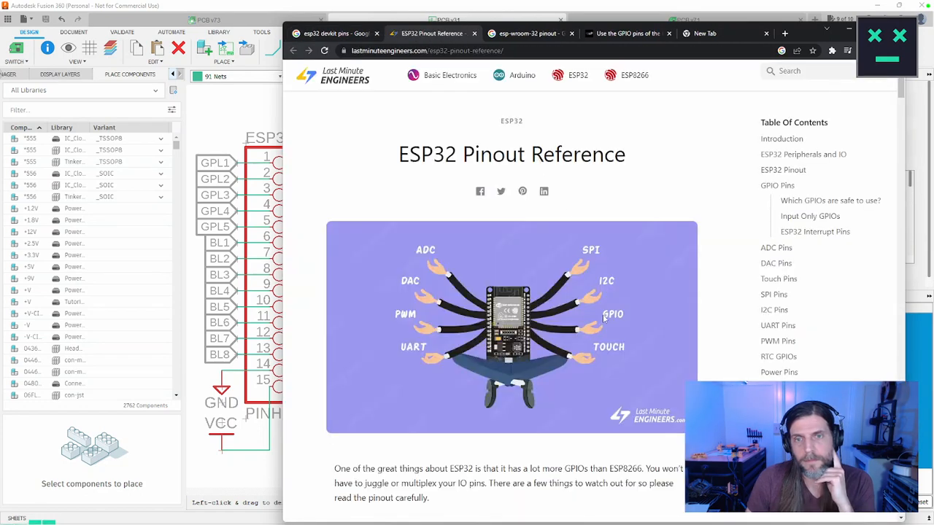
scroll(657, 280, "down", 10)
scroll(657, 280, "down", 6)
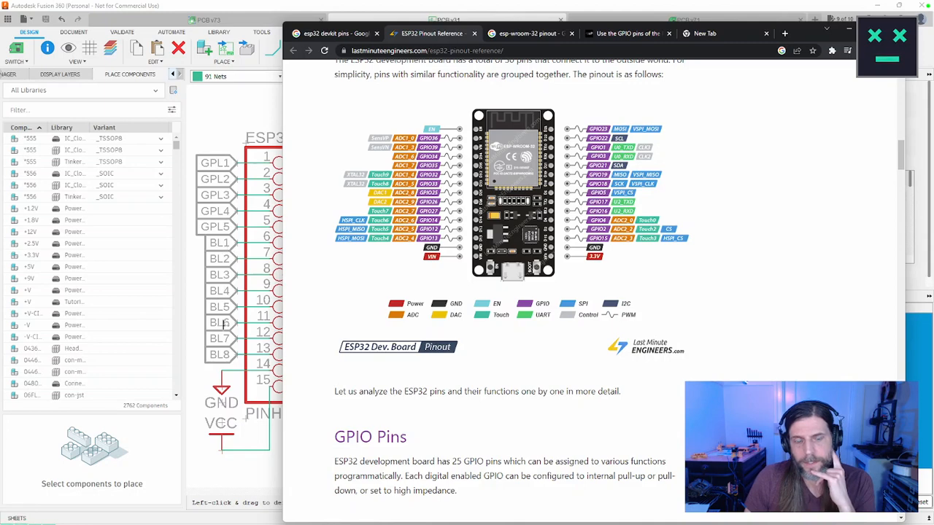
Step: Switch to Fusion 360 and examine the ESP32A and ESP32B headers and the surrounding circuitry in the schematic
left_click(193, 296)
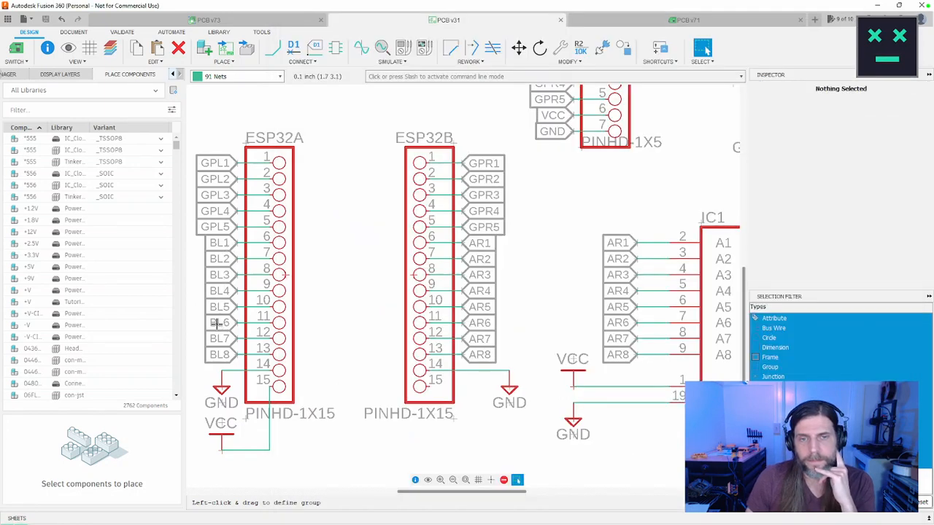
scroll(394, 322, "down", 4)
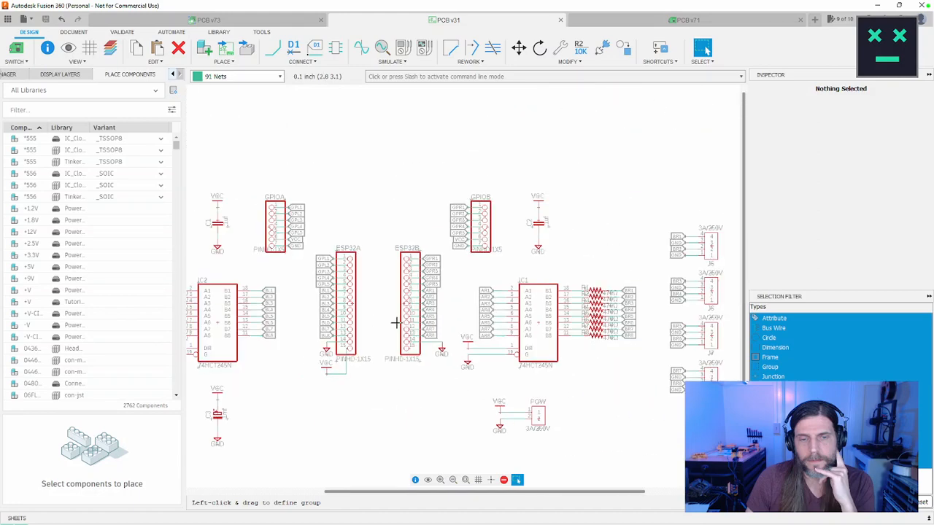
scroll(398, 321, "up", 2)
Step: Switch back to the browser and search the web for "protection diode"
key("alt+Tab")
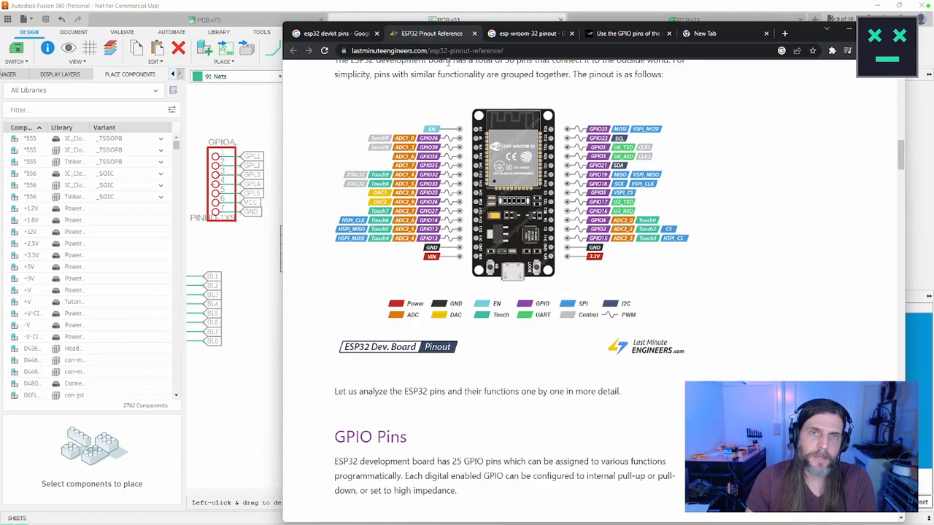
left_click(436, 51)
type("protection d")
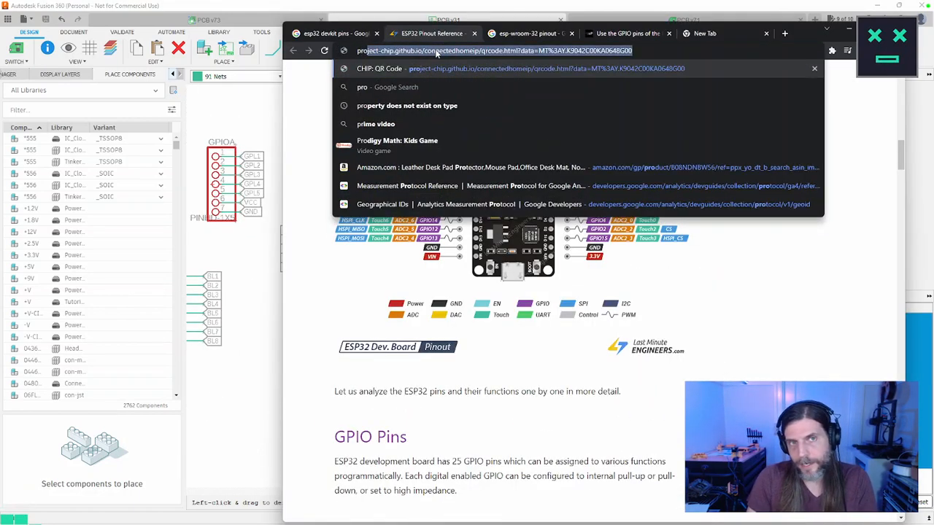
type("iode")
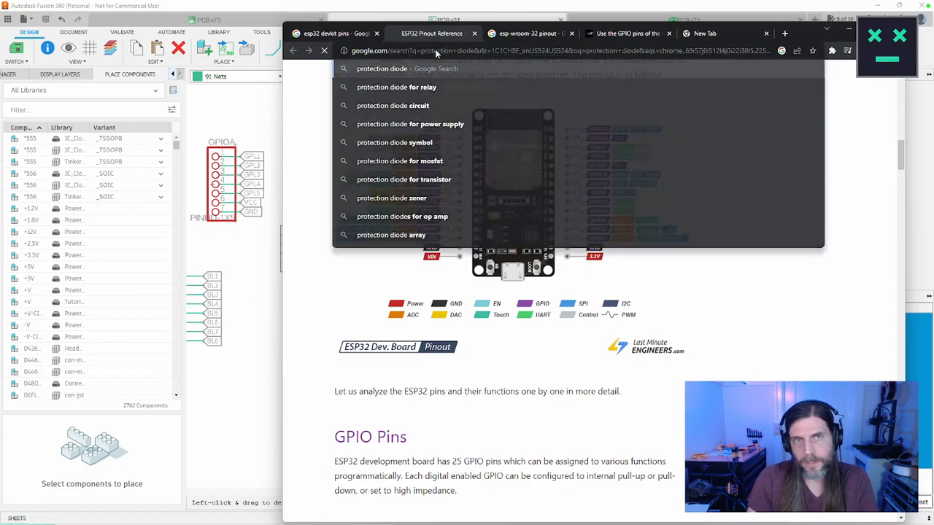
key("Return")
Step: Search the web for "sn74hct256" in a new browser tab
key("ctrl+t")
type("sn")
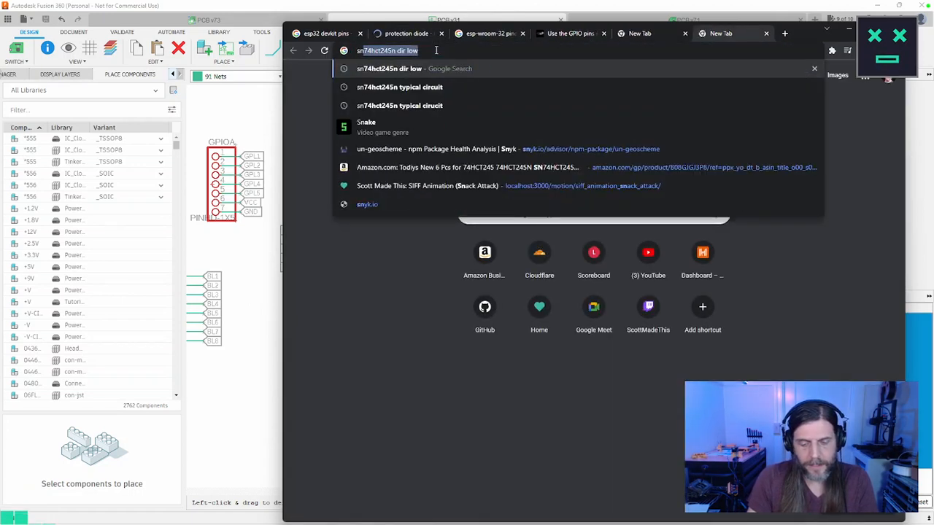
type("74hct")
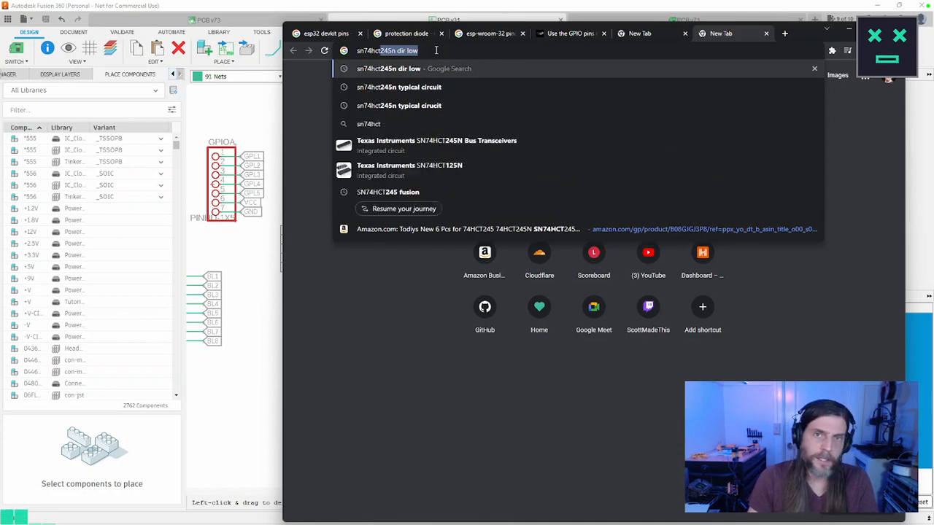
type("256")
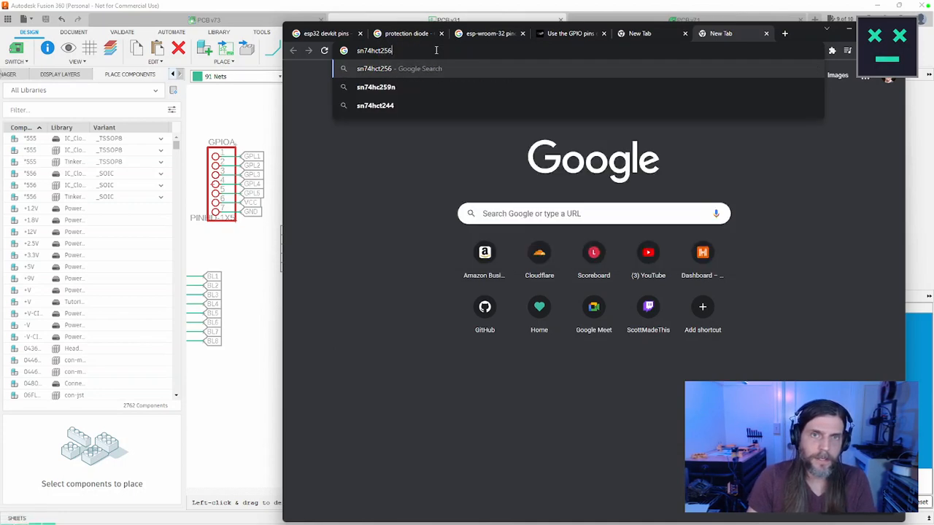
key("Return")
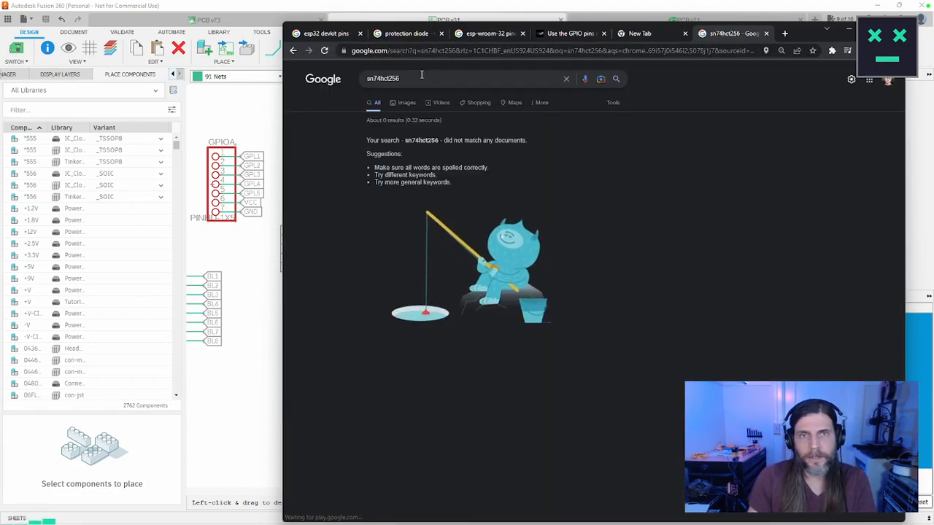
Step: Revise the chip search to "sn74hct255" and finally to "sn74hct245"
left_click(421, 75)
key("BackSpace")
type("5")
key("Return")
left_click(421, 78)
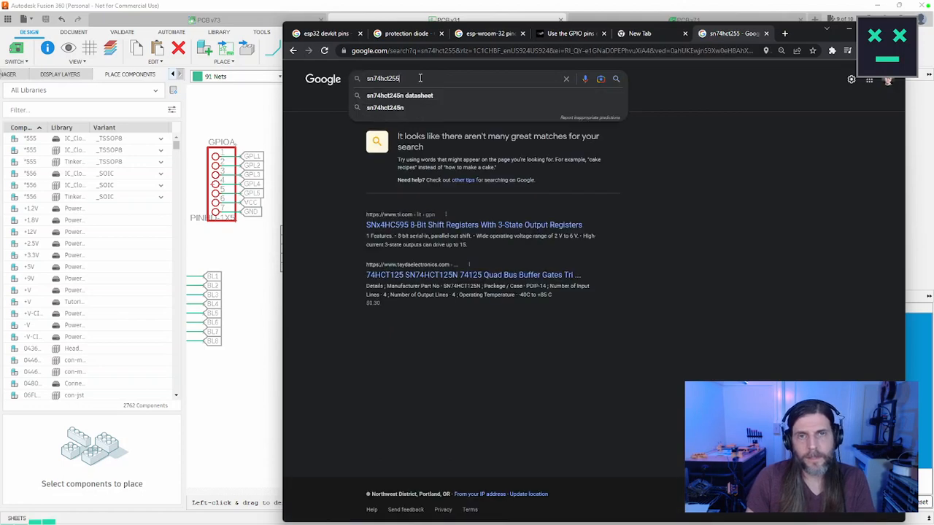
key("BackSpace")
key("BackSpace")
type("45")
key("Return")
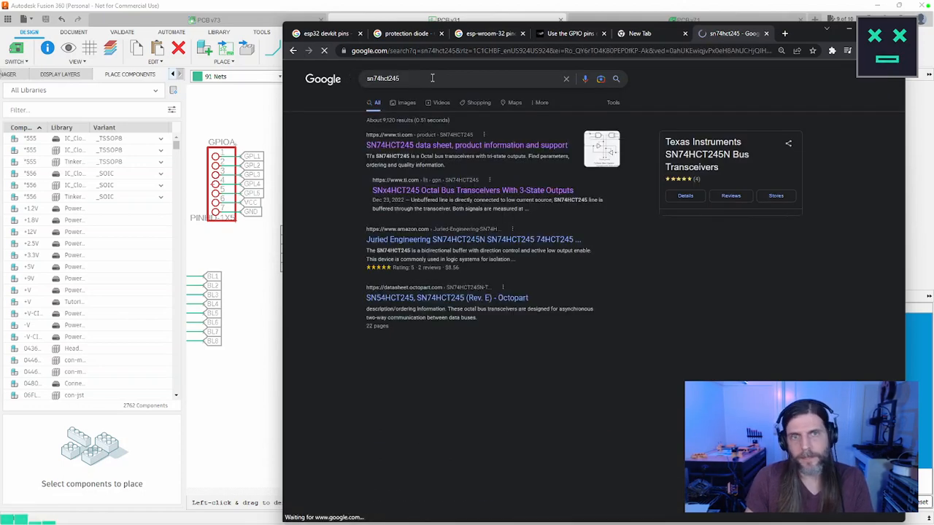
Step: Open the Texas Instruments SN74HCT245 product page and look through its product details and technical documentation list
left_click(502, 144)
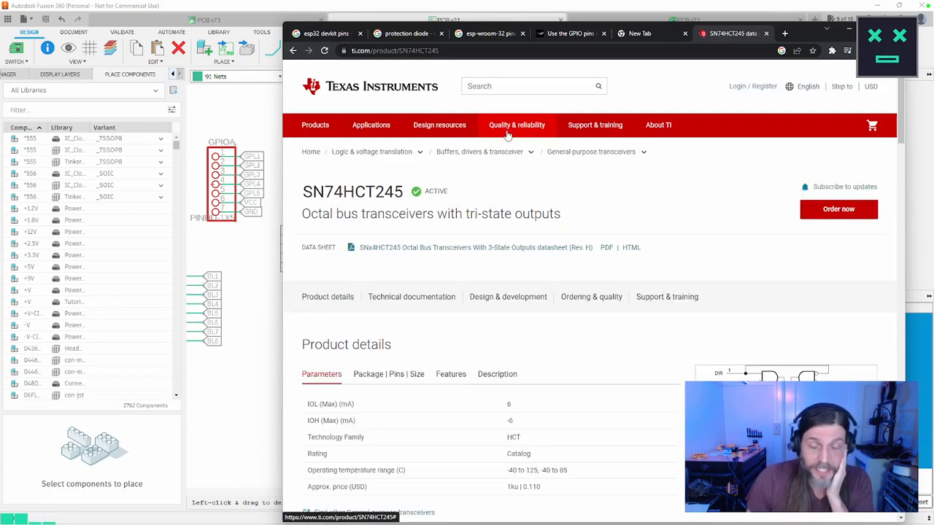
scroll(521, 146, "down", 3)
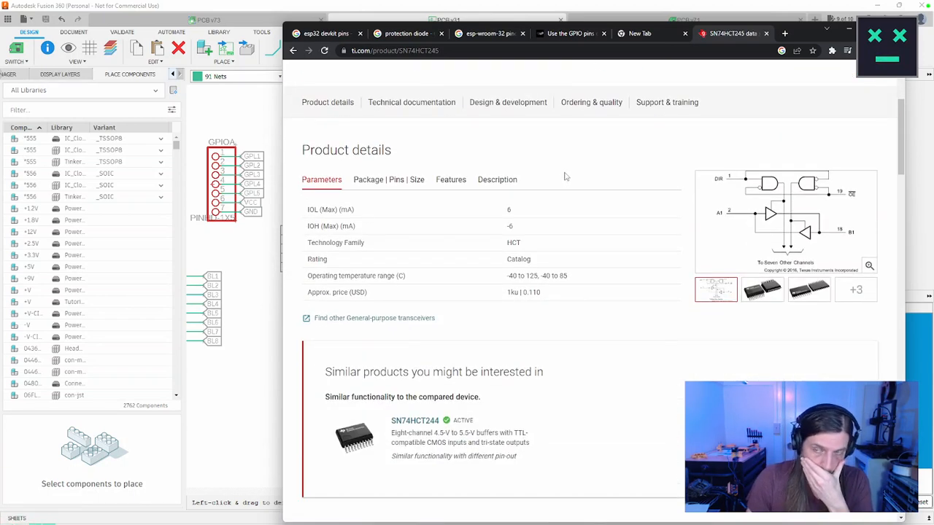
scroll(566, 175, "down", 6)
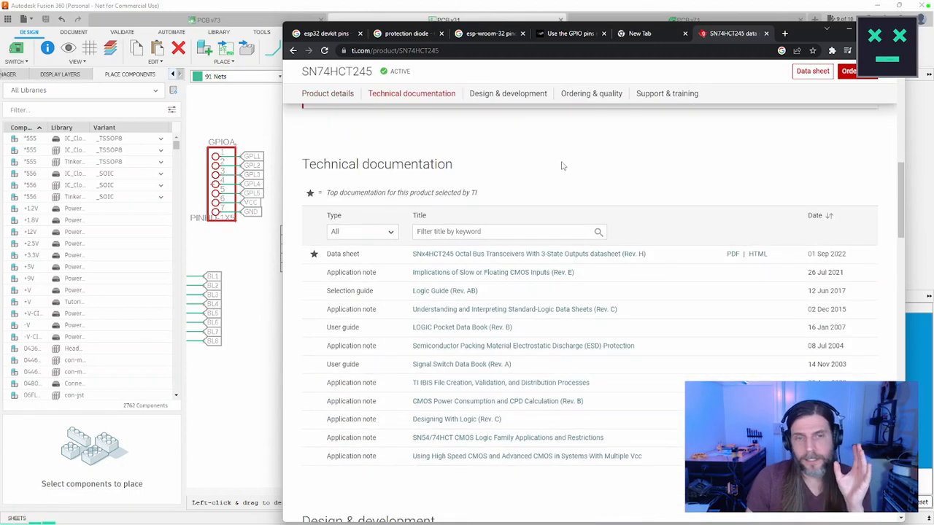
scroll(298, 232, "up", 3)
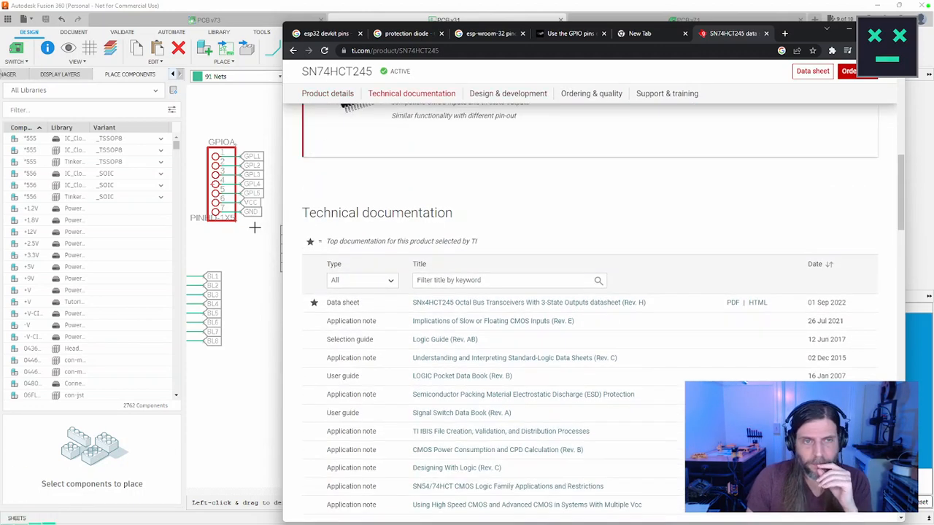
Step: Switch to Fusion 360 and examine the net labels on the ESP32A and ESP32B headers in the schematic
left_click(276, 228)
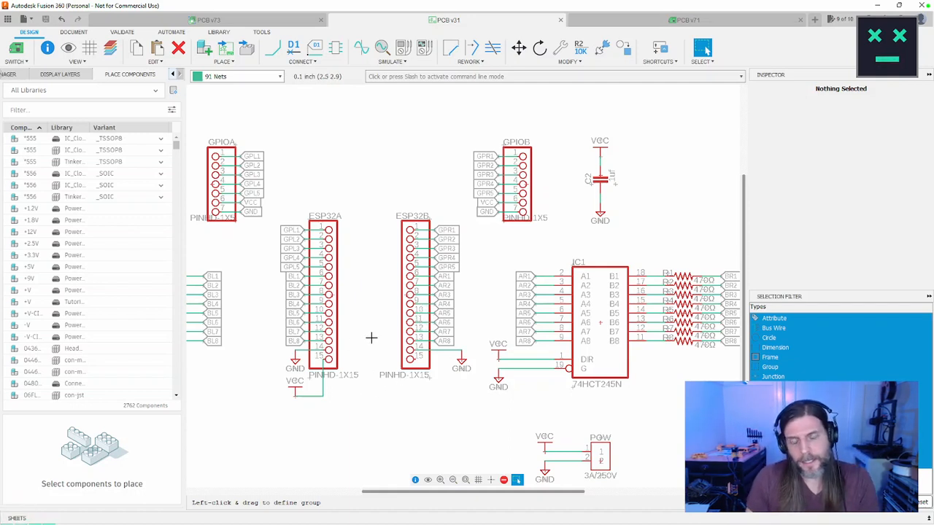
scroll(394, 277, "up", 3)
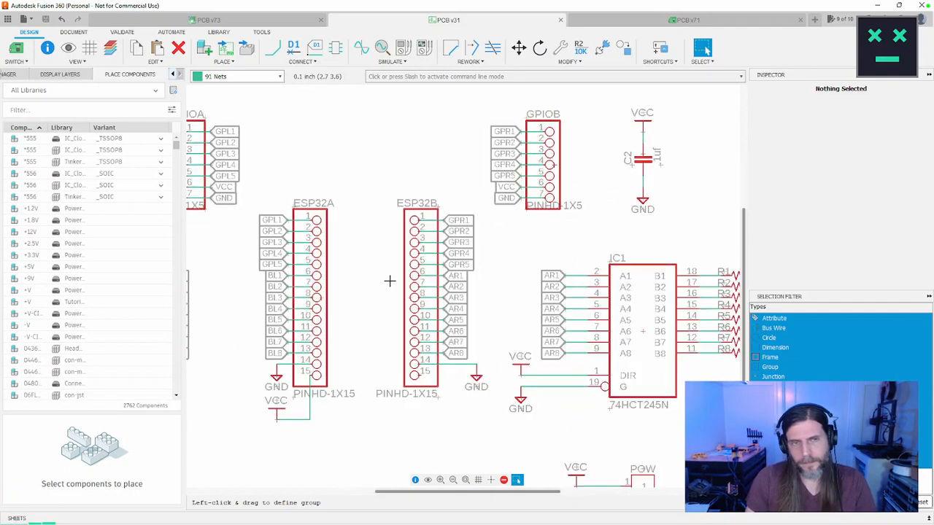
middle_click_drag(448, 279, 475, 290)
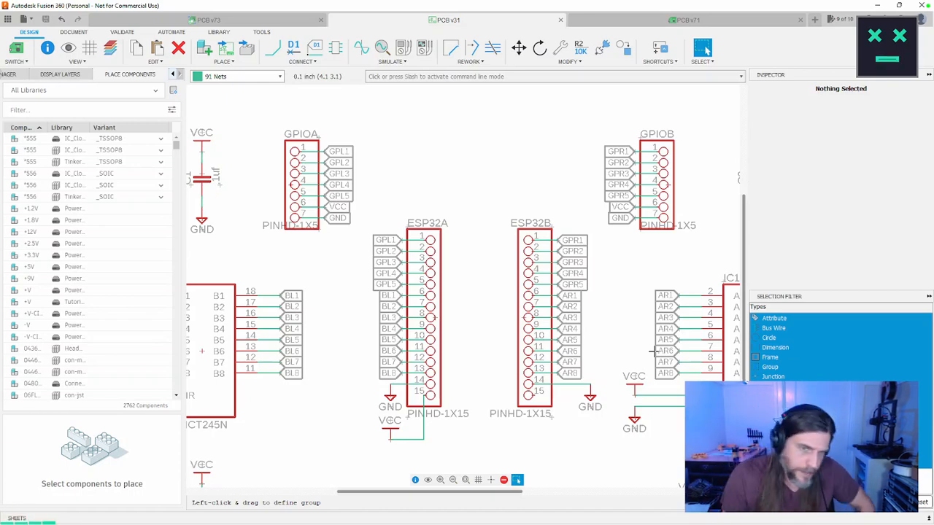
Step: Examine the wiring of IC2, the 74HCT245N with the AL and BL nets, and compare it with the ESP32 headers and IC1
middle_click_drag(352, 282, 604, 198)
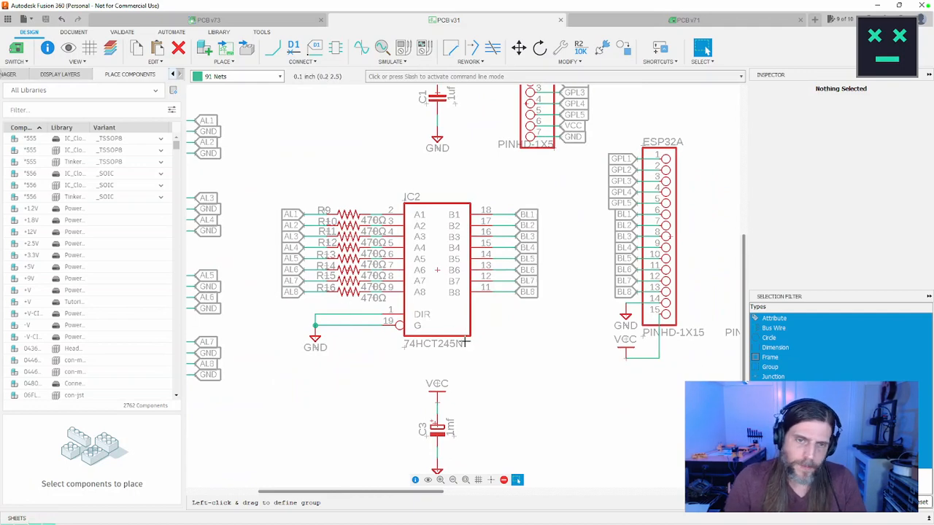
scroll(464, 341, "up", 2)
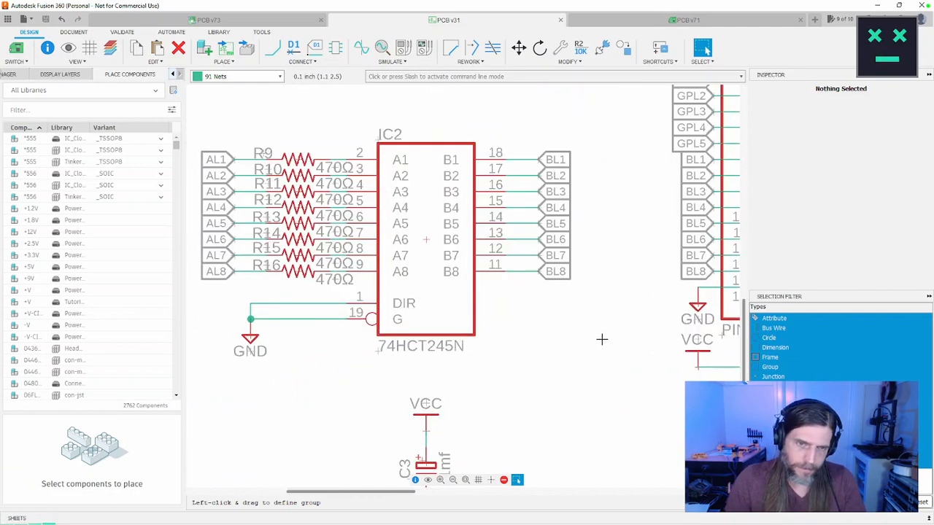
scroll(605, 337, "down", 3)
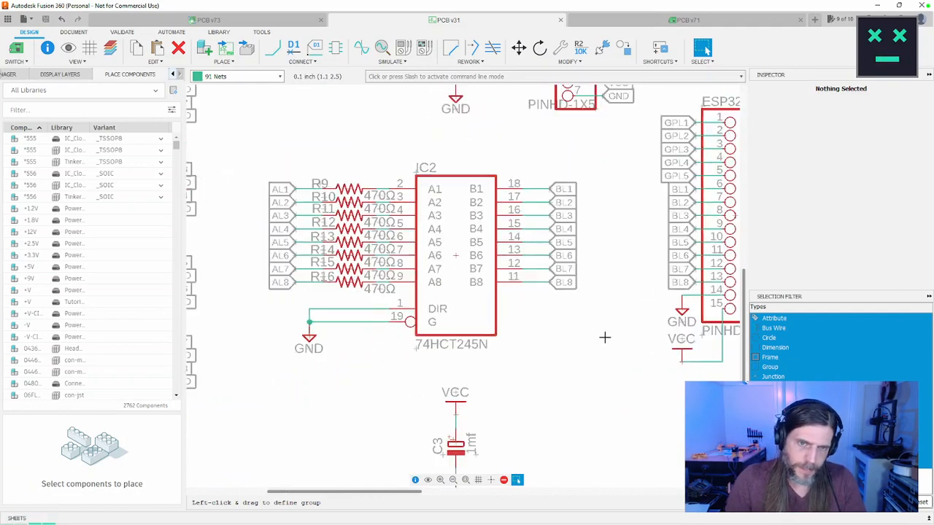
middle_click_drag(625, 340, 317, 324)
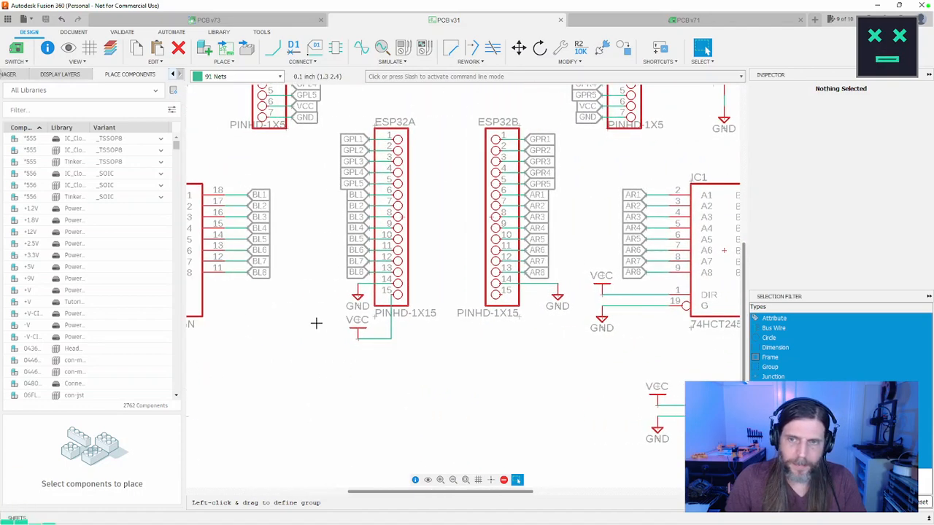
scroll(465, 331, "down", 1)
scroll(580, 330, "down", 2)
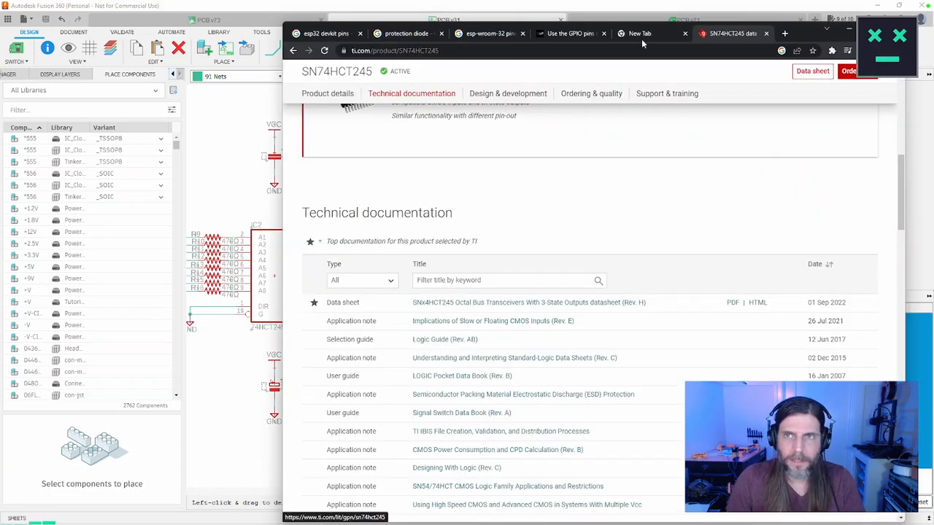
Step: Switch to the browser, open the SNx4HCT245 datasheet from the search results, examine its Pin Functions table and narrow the window to expose IC2
left_click(294, 51)
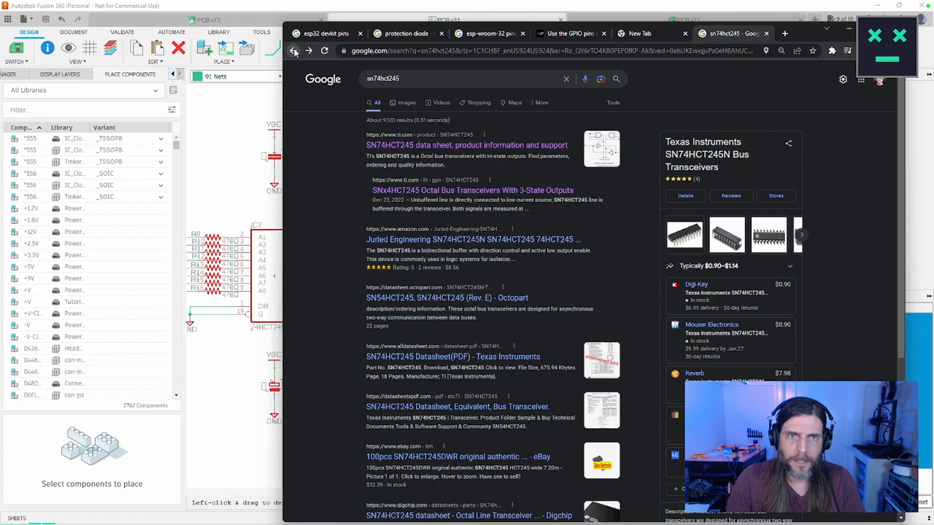
left_click(459, 188)
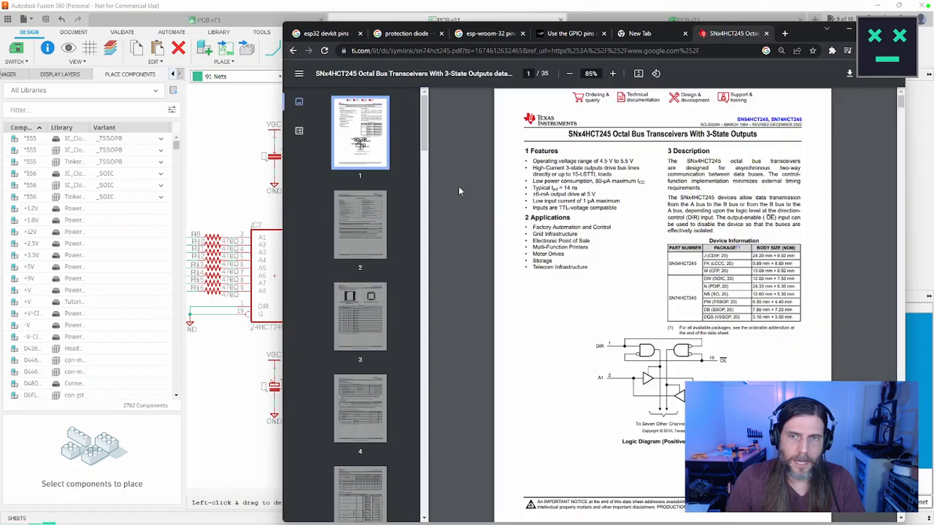
scroll(614, 207, "down", 15)
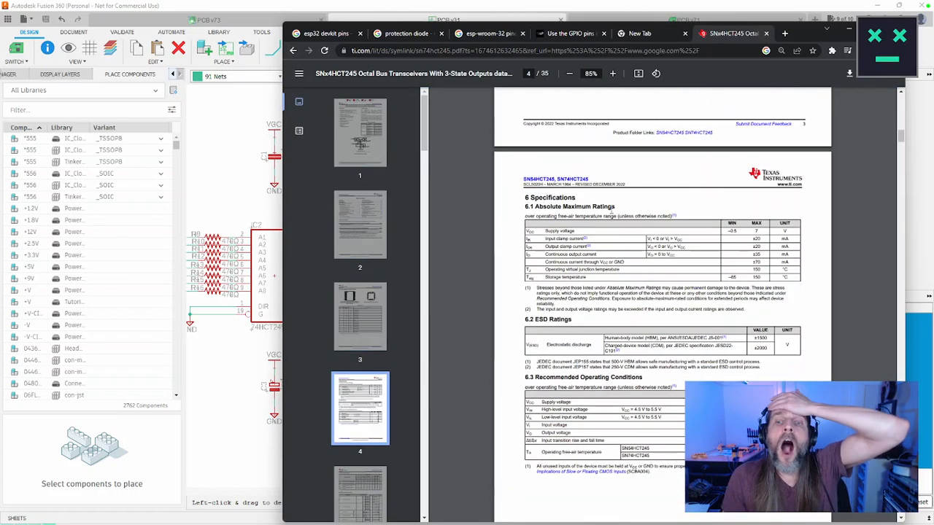
scroll(614, 207, "down", 5)
scroll(615, 207, "up", 10)
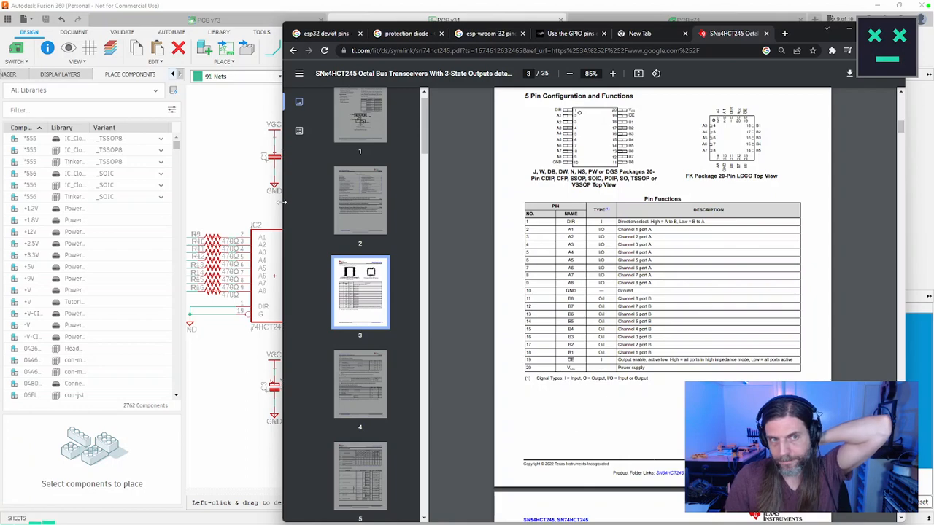
left_click_drag(284, 204, 356, 196)
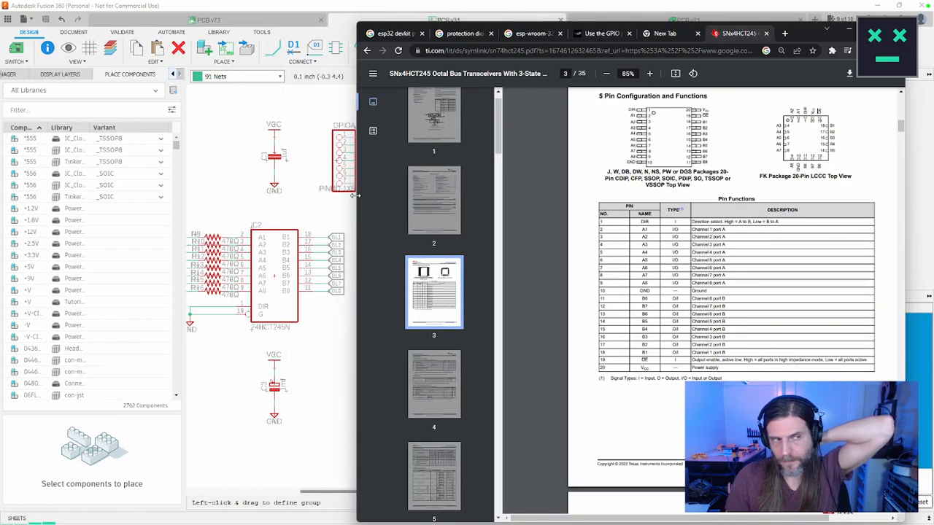
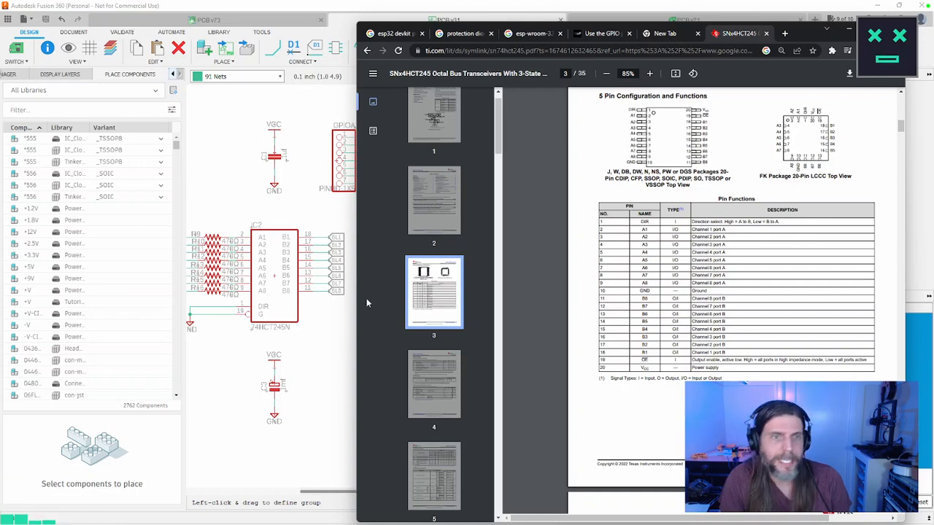
Step: Compare the DIR and G wiring of IC2 and IC1 in Fusion 360 with the browser datasheet's Pin Functions table, and view the board layout
left_click(323, 312)
middle_click_drag(323, 311, 358, 297)
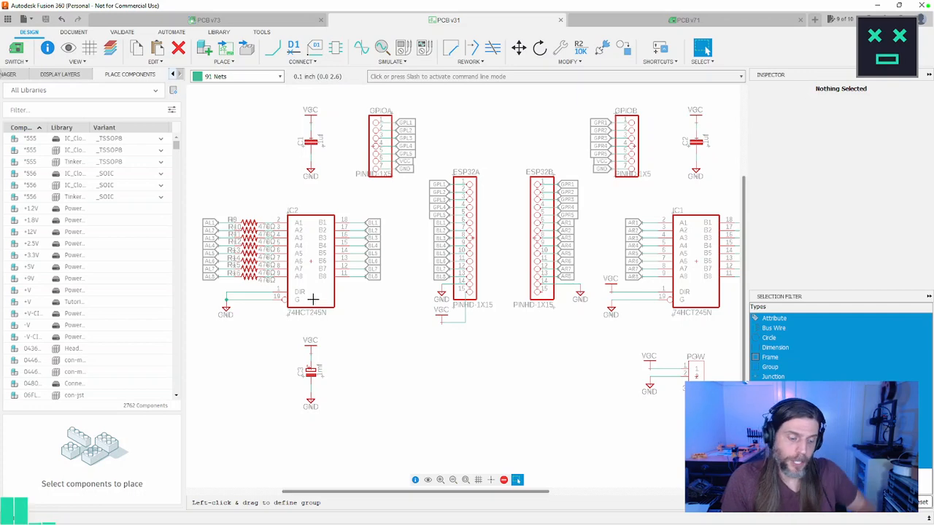
key("alt+Tab")
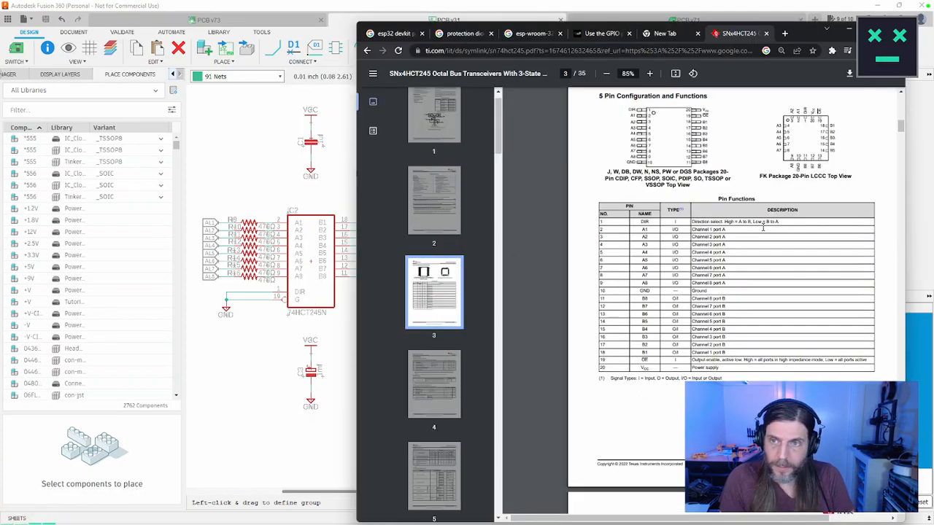
key("alt+Tab")
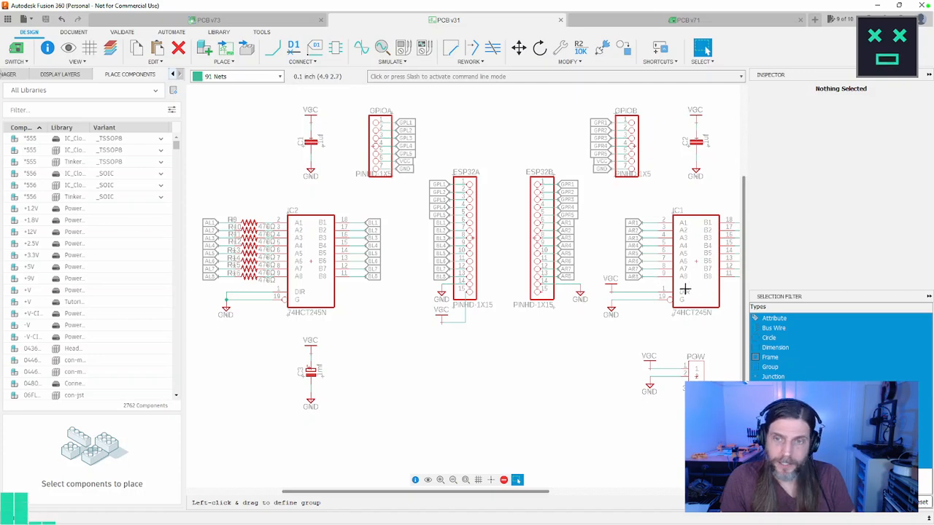
key("alt+Tab")
key("alt+Tab")
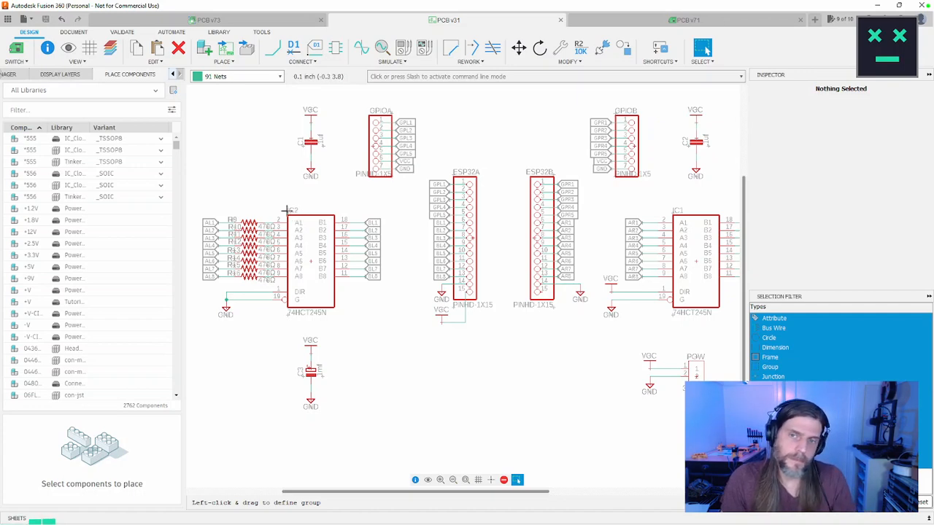
key("alt+Tab")
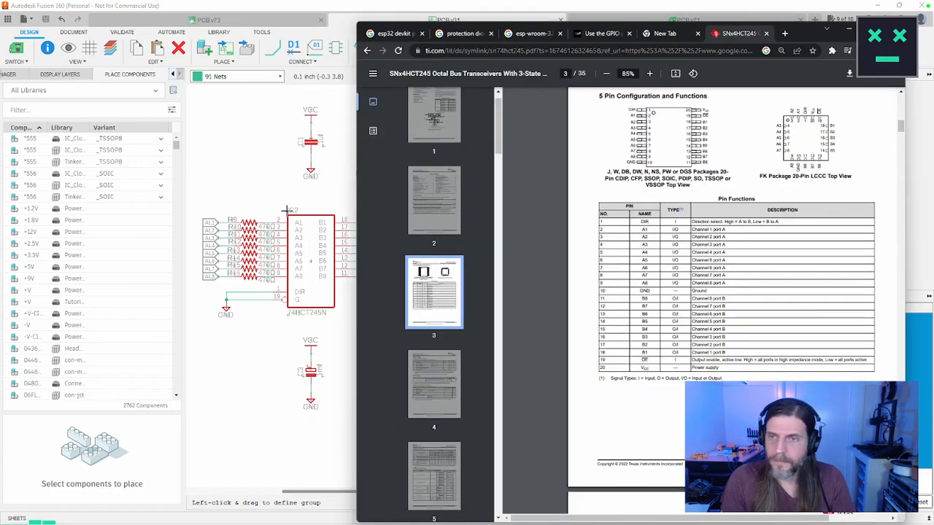
key("alt+Tab")
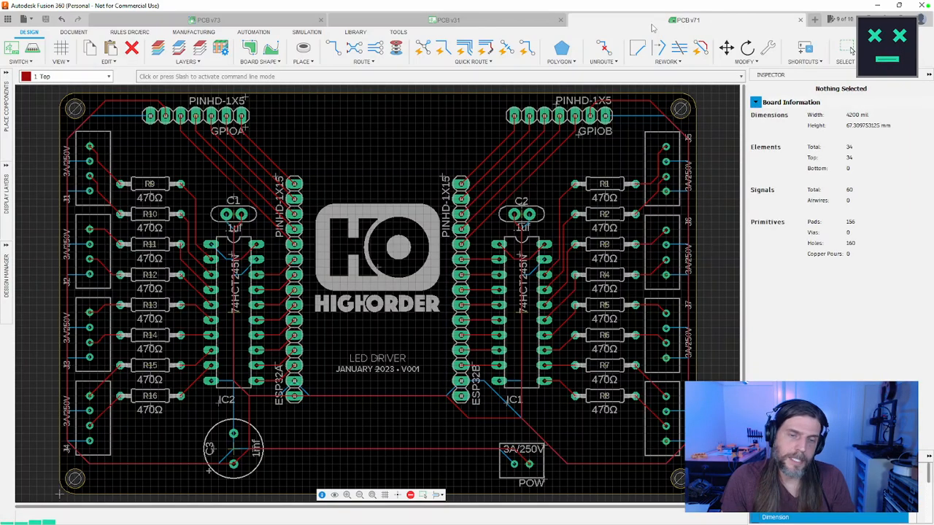
left_click(848, 48)
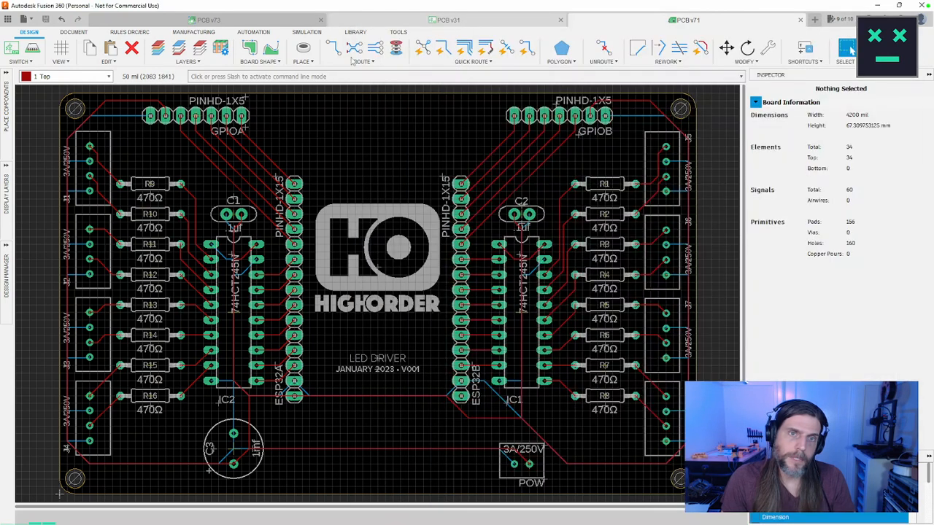
left_click(430, 20)
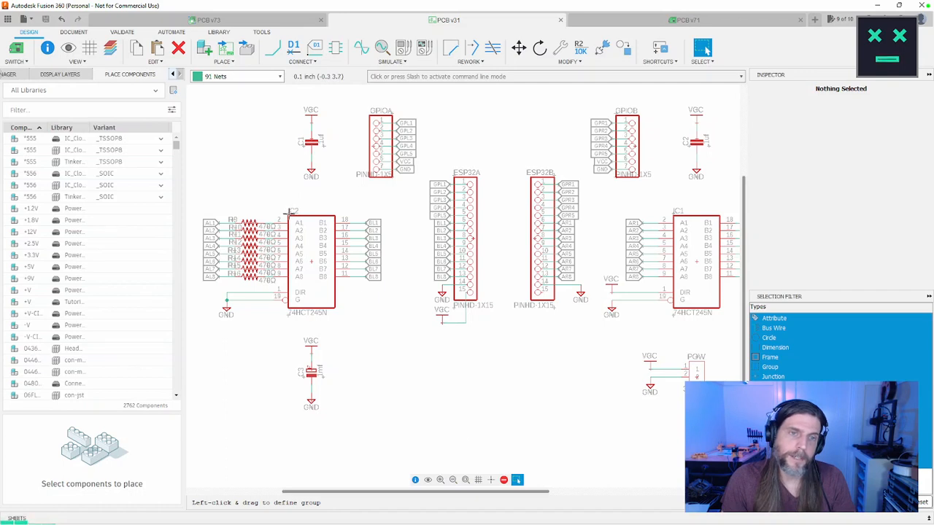
right_click(290, 211)
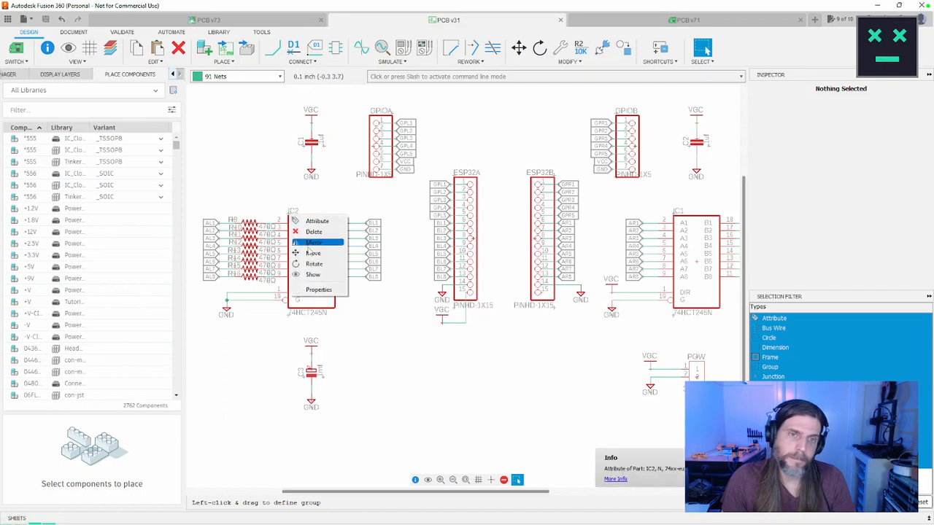
left_click(312, 228)
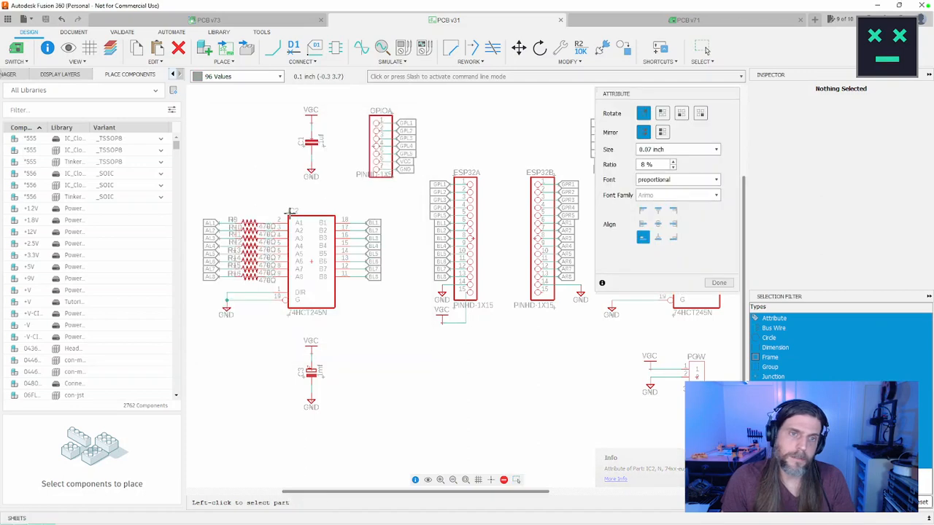
left_click(705, 49)
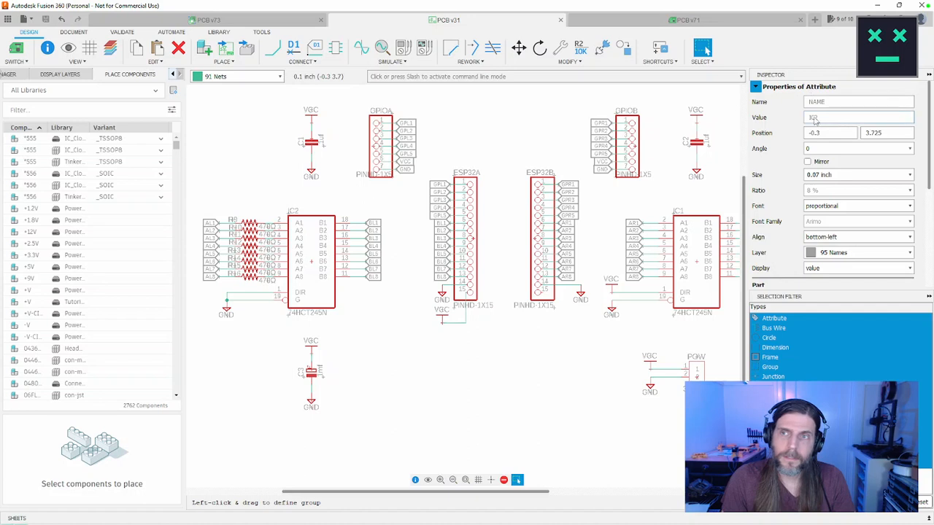
Step: Rename the two 74HCT245N chips in the schematic: IC2 as BTOA and IC1 as ATOB
left_click(312, 263)
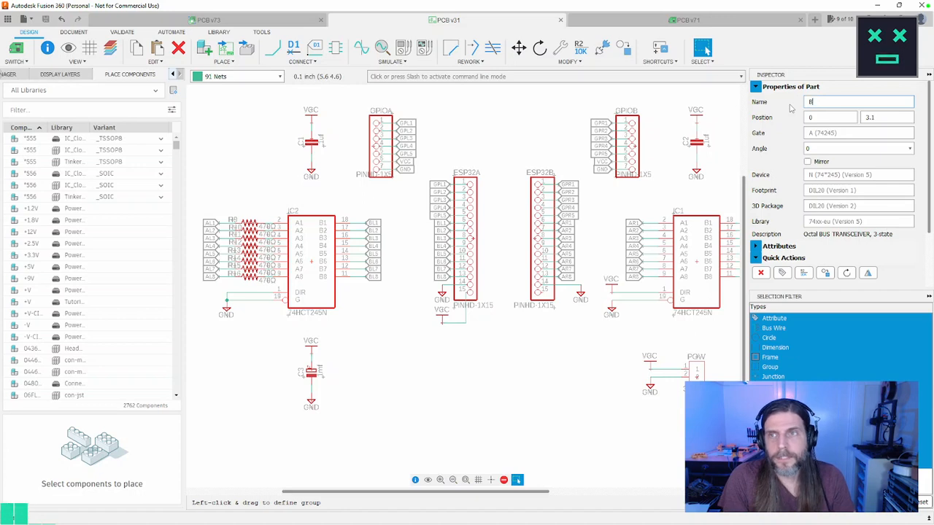
type("BTOA")
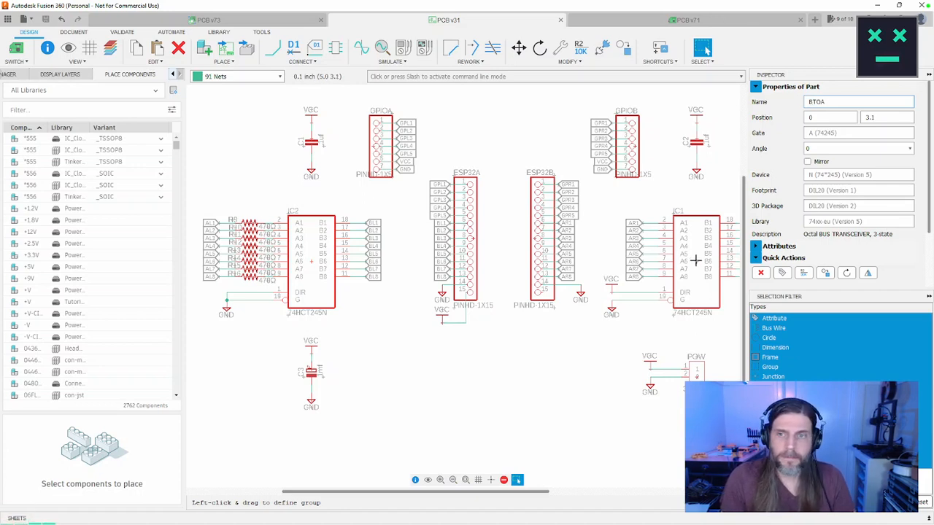
key("Return")
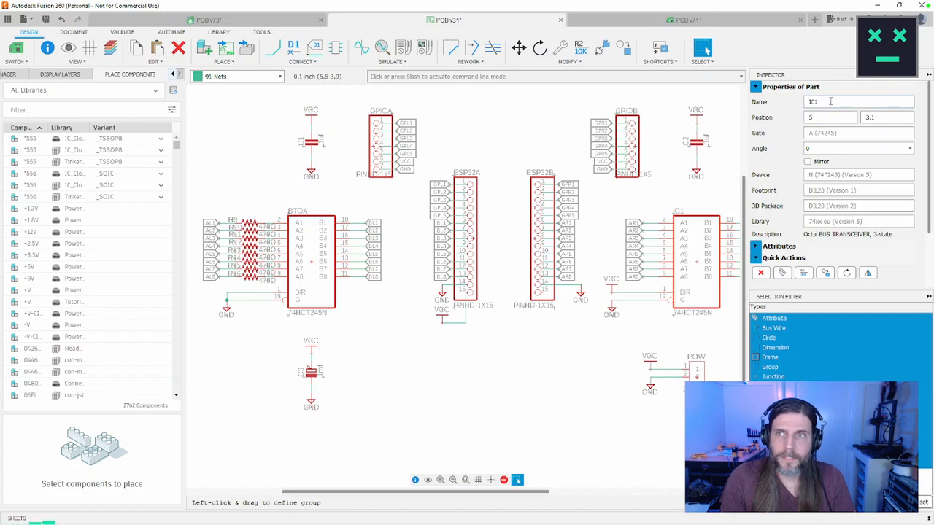
double_click(830, 102)
type("ATOB")
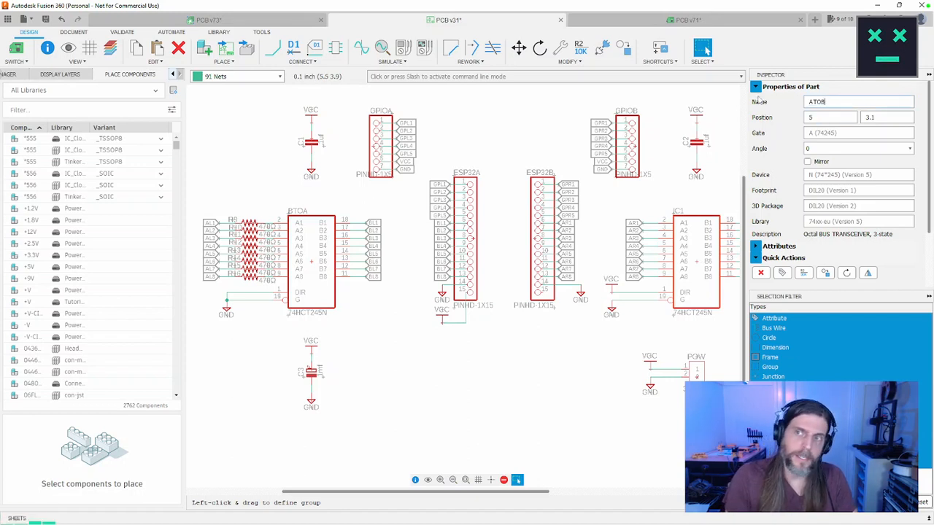
left_click(677, 185)
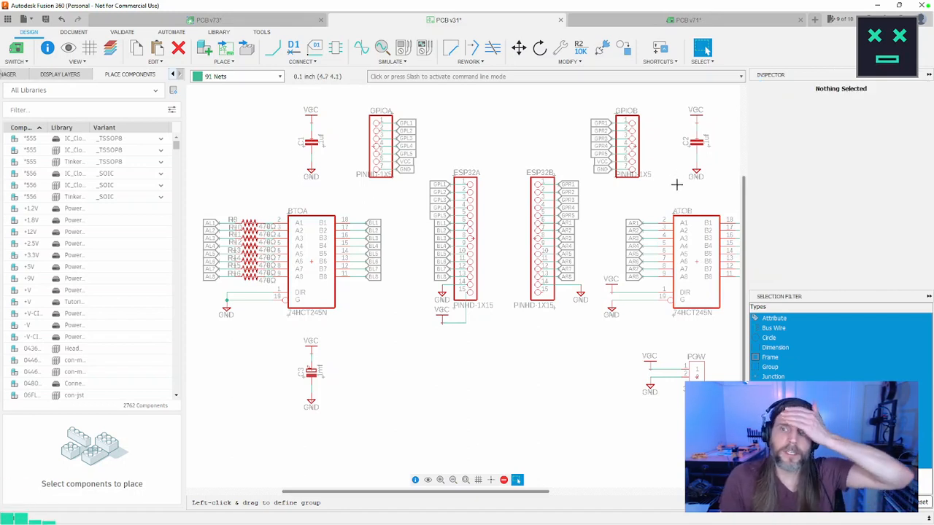
Step: Check the direction and enable wiring of BTOA and ATOB in the schematic against the SNx4HCT245 datasheet's direction-select description in the browser
key("alt+Tab")
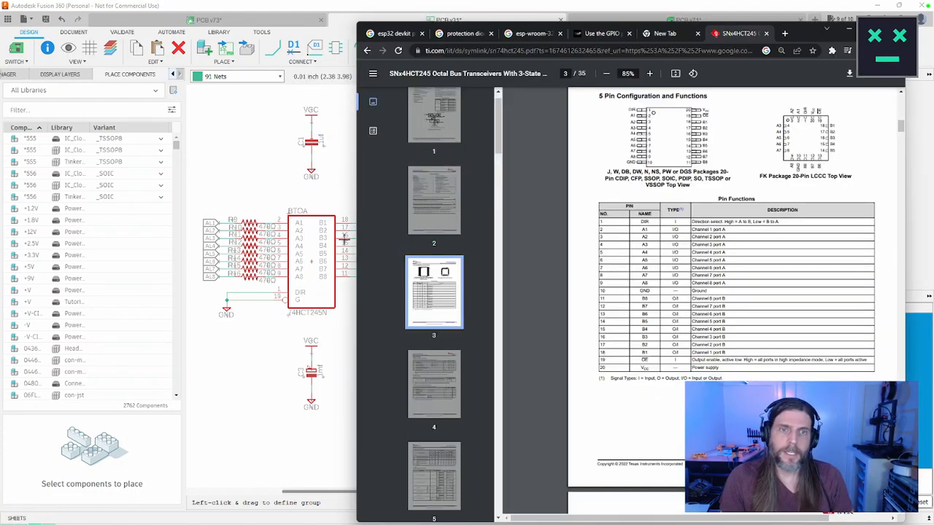
left_click_drag(344, 238, 487, 236)
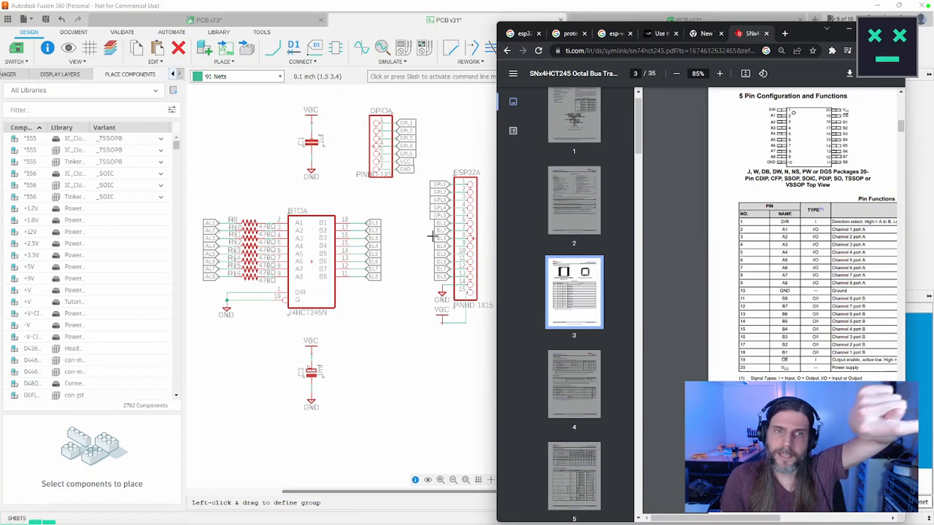
left_click_drag(497, 232, 373, 223)
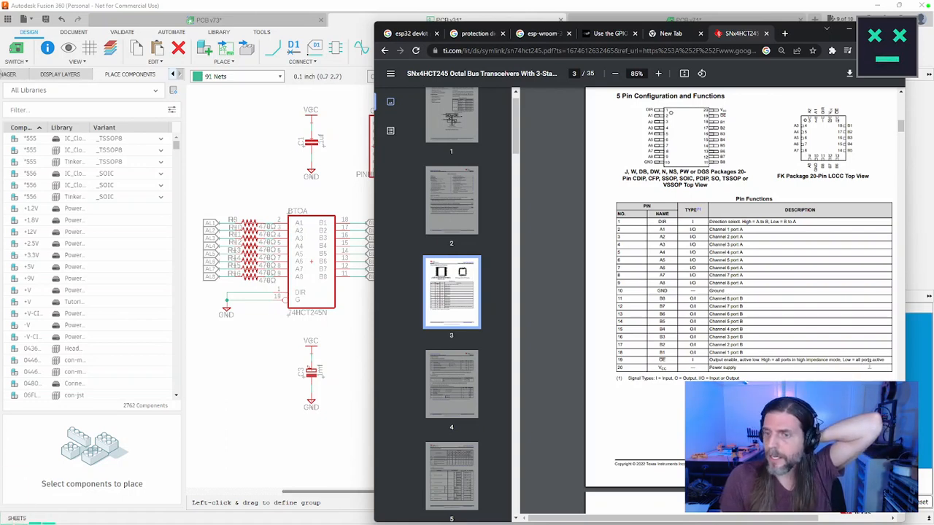
left_click(272, 303)
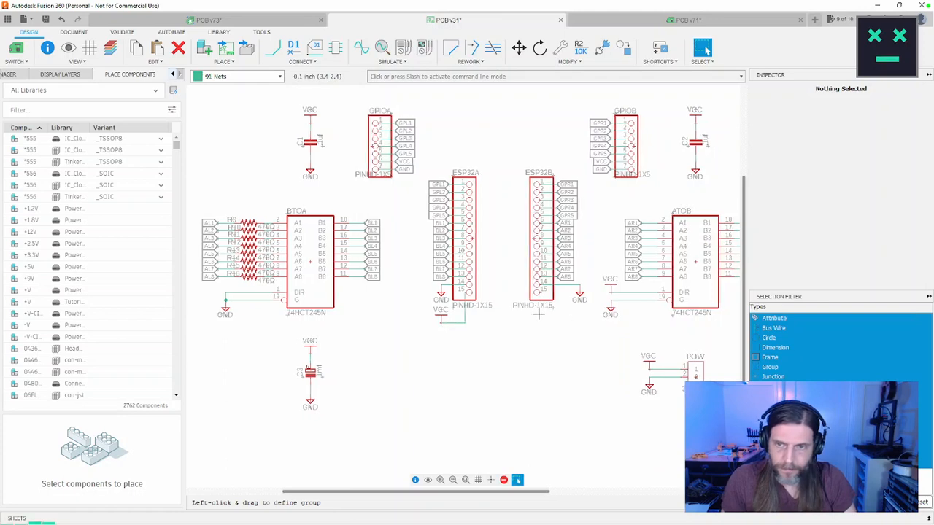
scroll(547, 313, "right", 2)
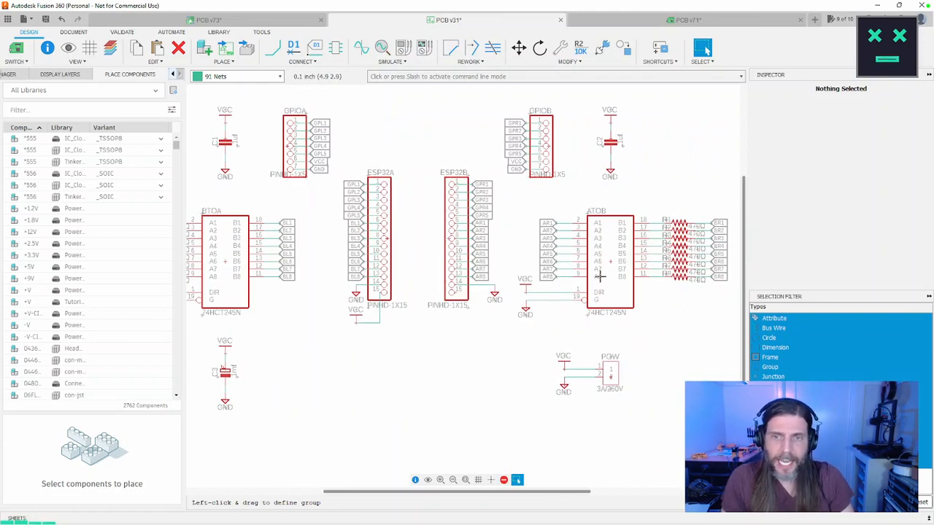
key("alt+Tab")
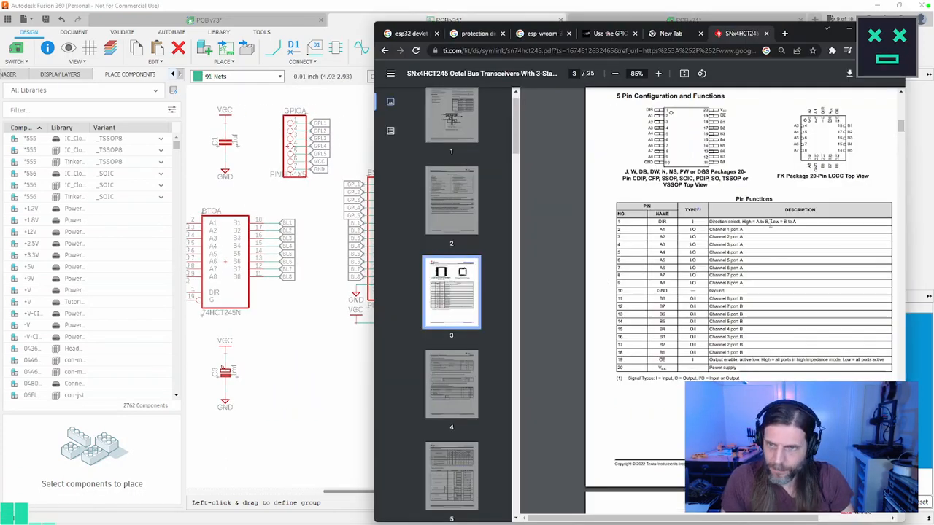
key("alt+Tab")
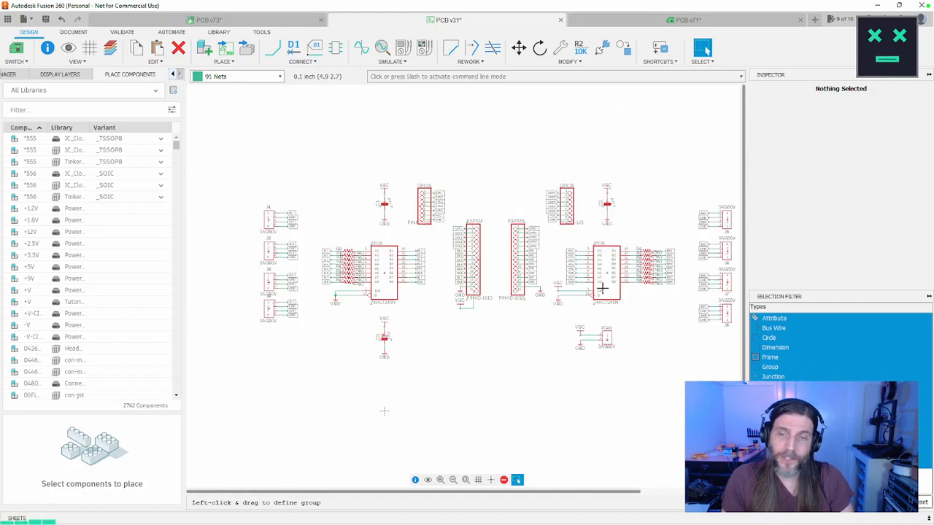
scroll(603, 288, "up", 3)
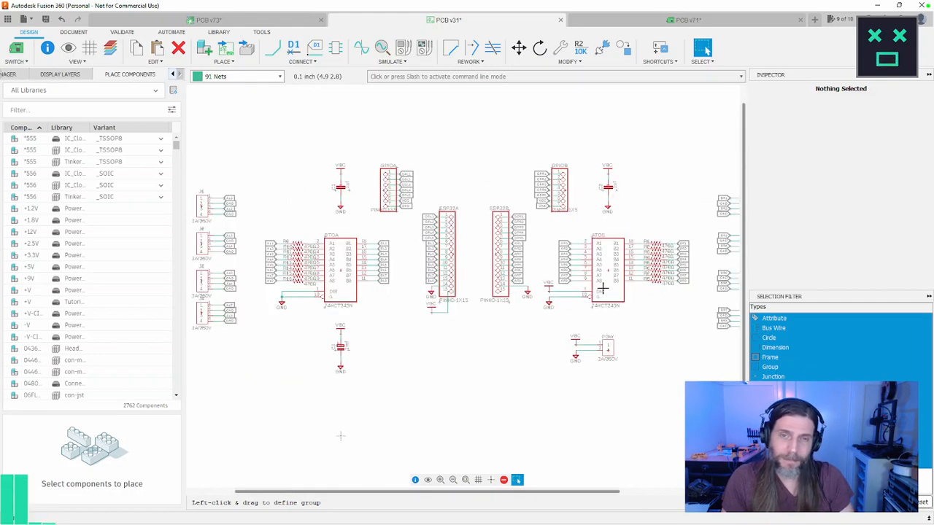
middle_click_drag(602, 288, 581, 281)
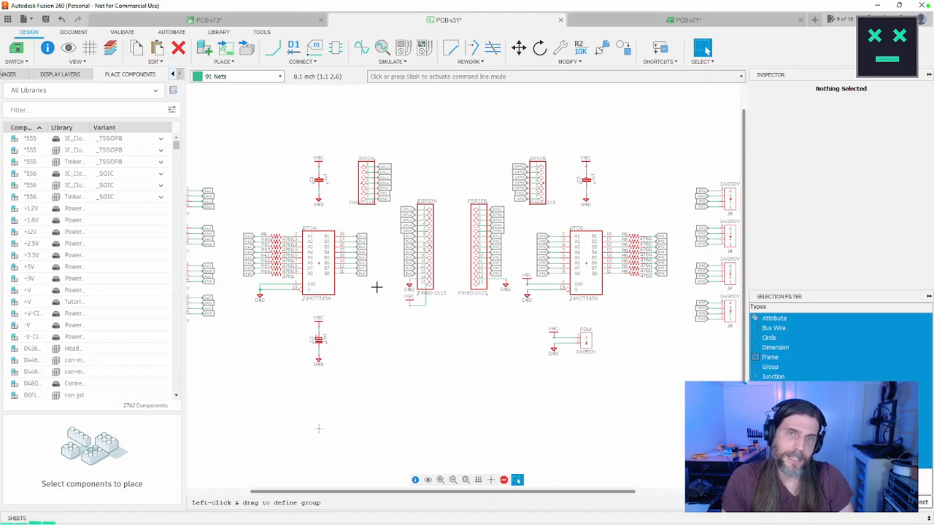
Step: Save the schematic as a new version with the description User Saved
key("ctrl+s")
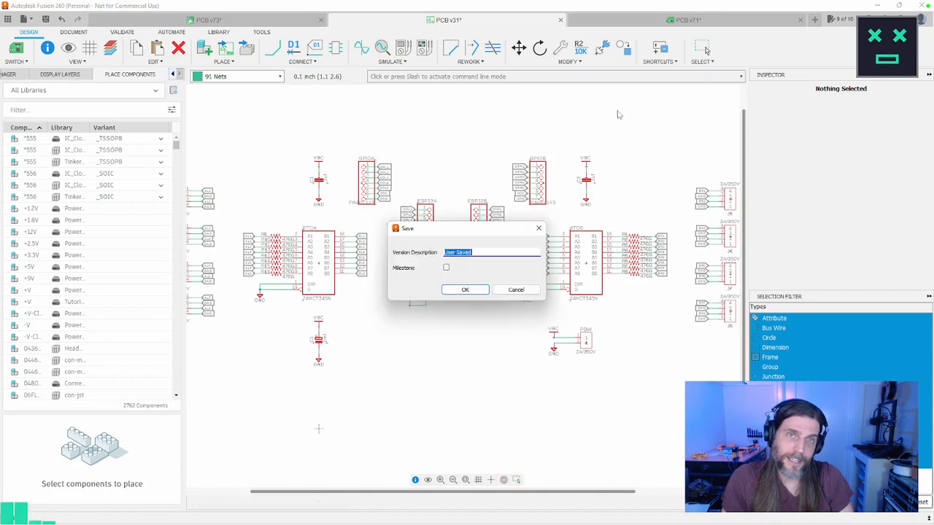
left_click(465, 290)
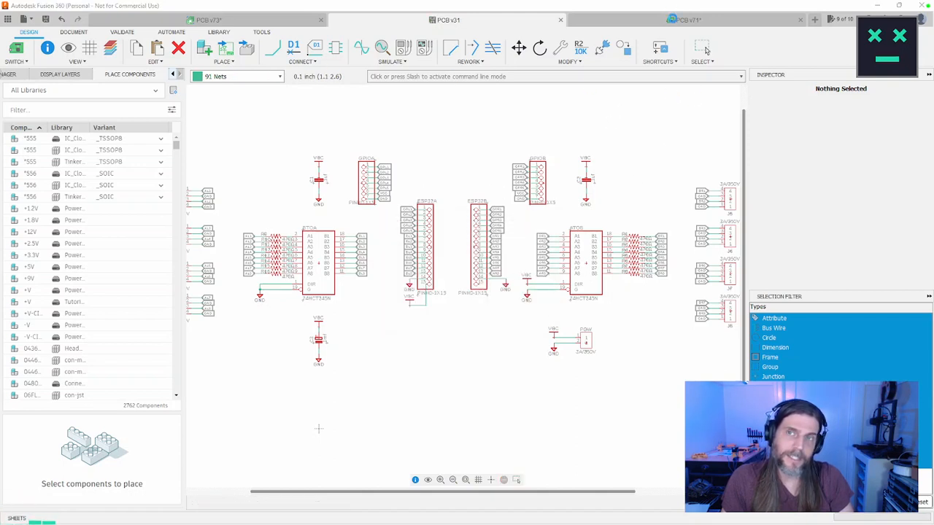
left_click(702, 47)
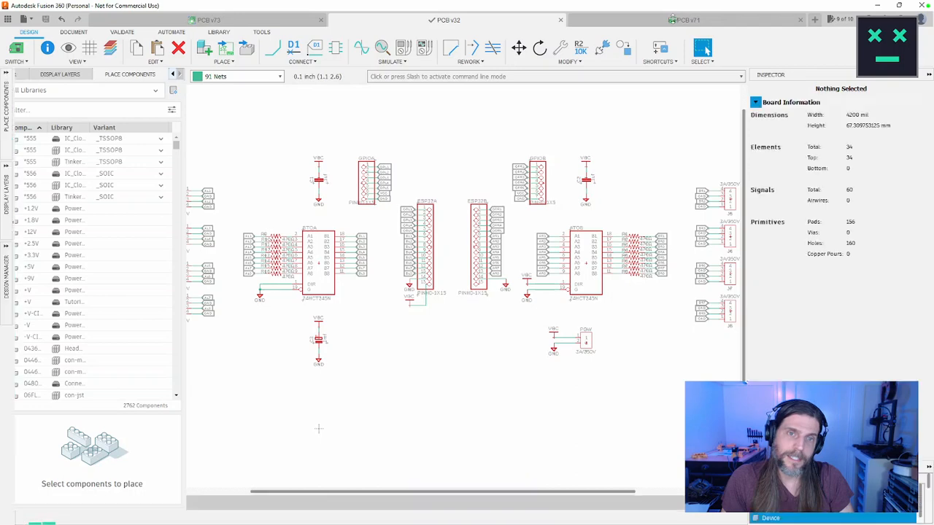
Step: Open the board layout and examine the AL and GND nets on connectors J1 and J2 and their traces to resistors R9 to R12
key("ctrl+Tab")
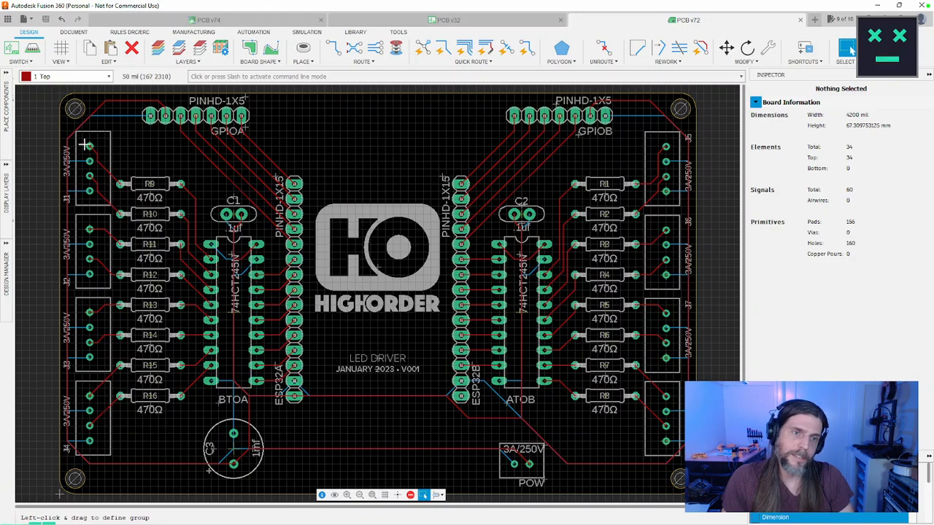
scroll(94, 152, "up", 8)
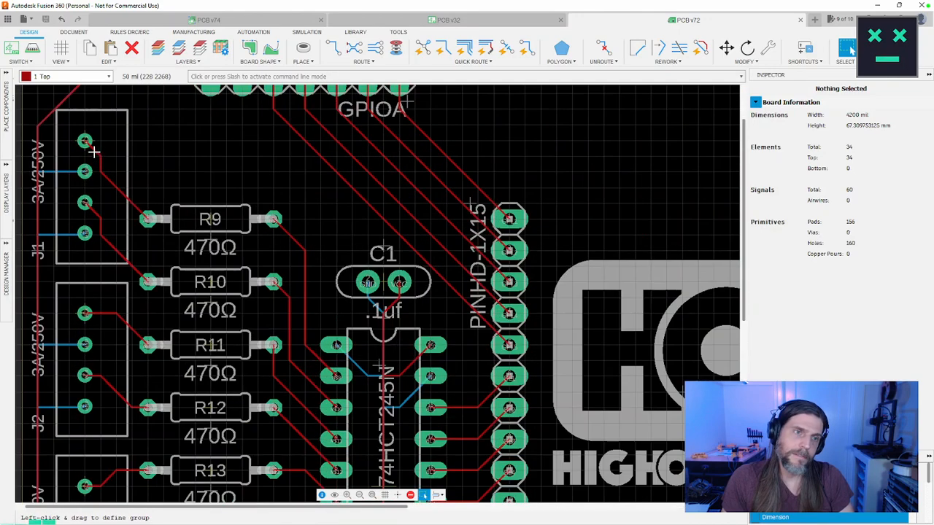
scroll(94, 153, "down", 10)
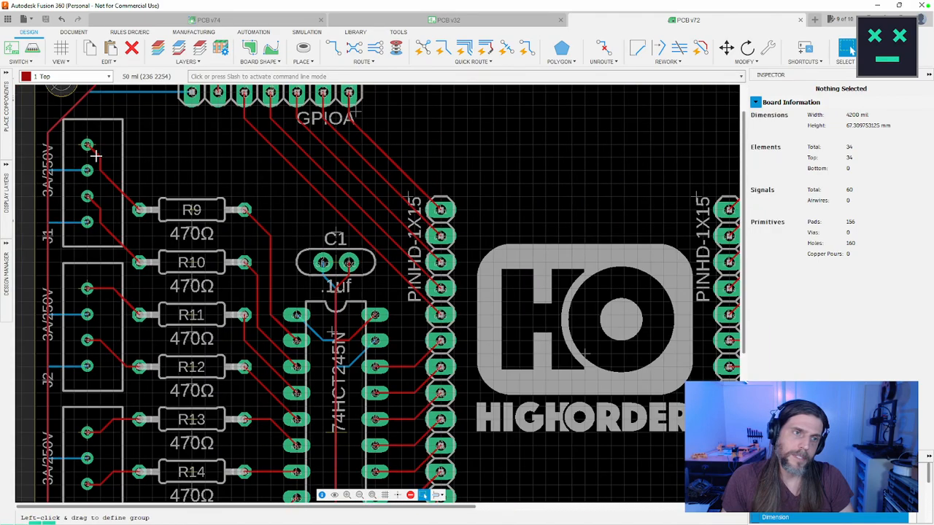
scroll(94, 151, "up", 8)
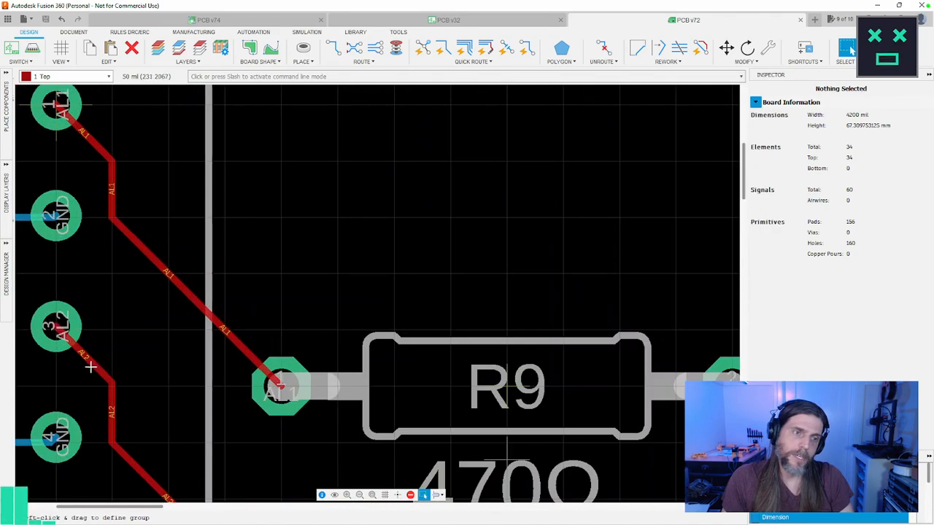
scroll(155, 255, "down", 3)
scroll(155, 256, "down", 3)
middle_click_drag(125, 438, 218, 227)
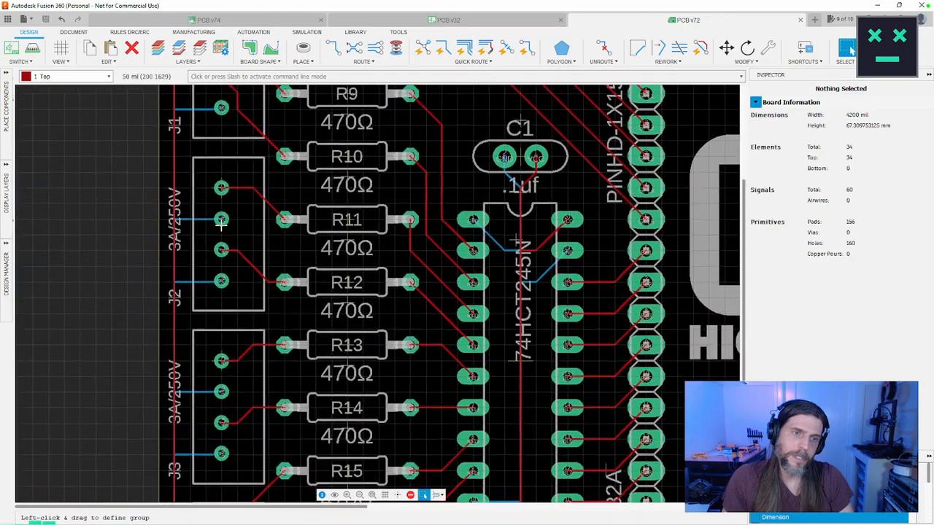
scroll(218, 227, "up", 4)
scroll(217, 228, "up", 2)
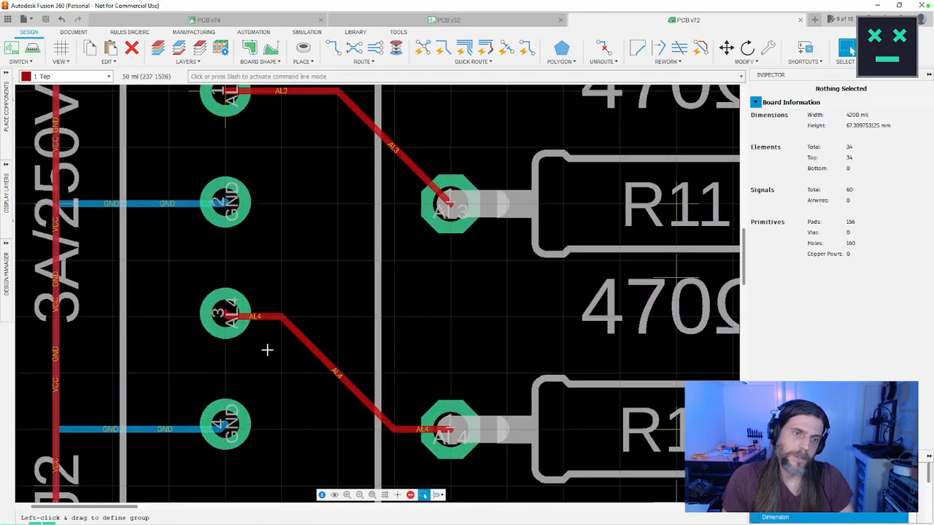
middle_click_drag(311, 400, 312, 337)
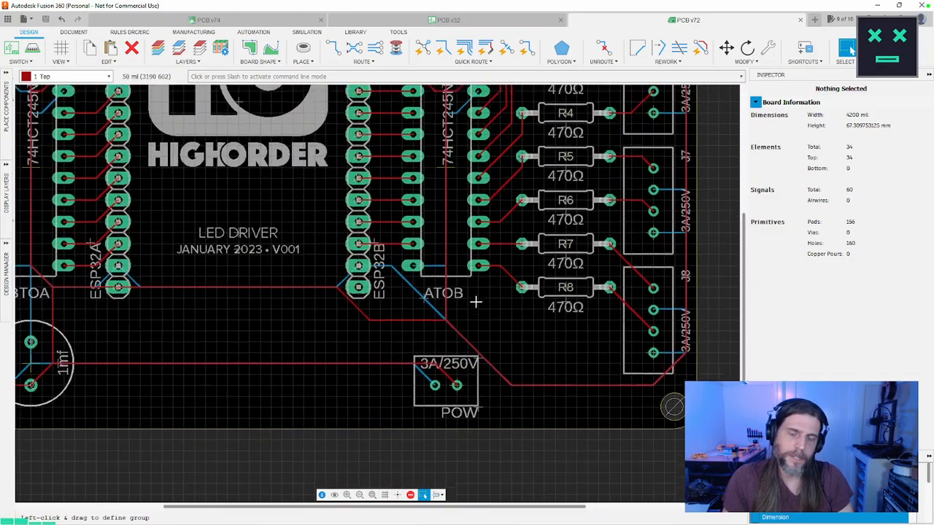
Step: Examine the VCC and GND nets on the POW connector's pads and the supply traces leaving it
scroll(476, 301, "down", 5)
scroll(463, 294, "up", 5)
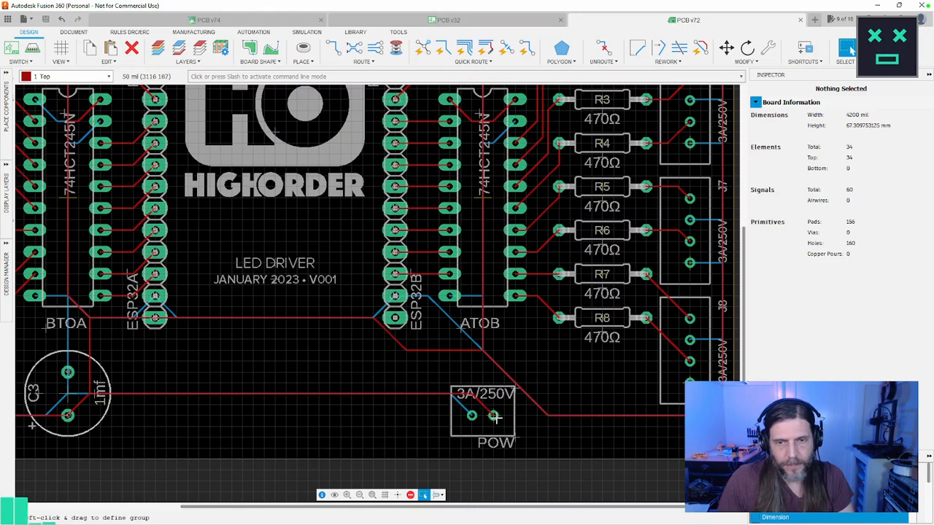
scroll(494, 416, "up", 6)
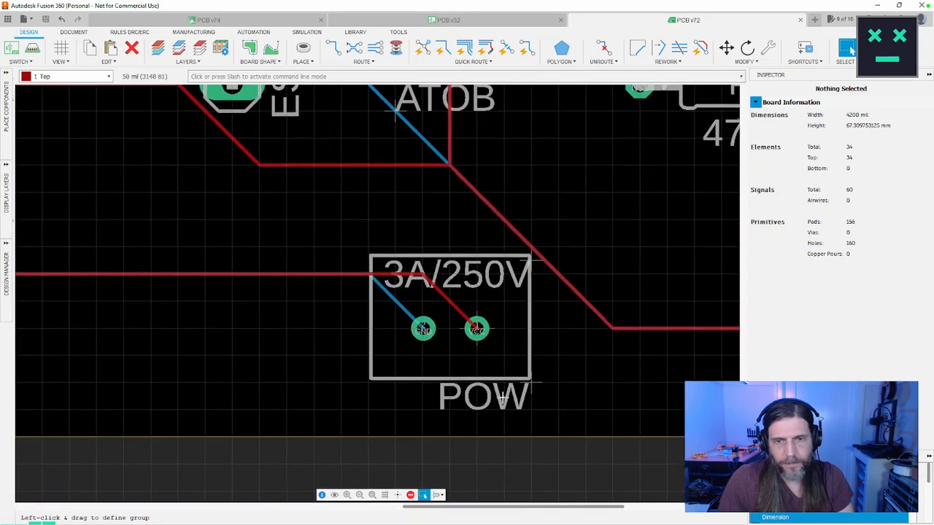
scroll(514, 399, "up", 2)
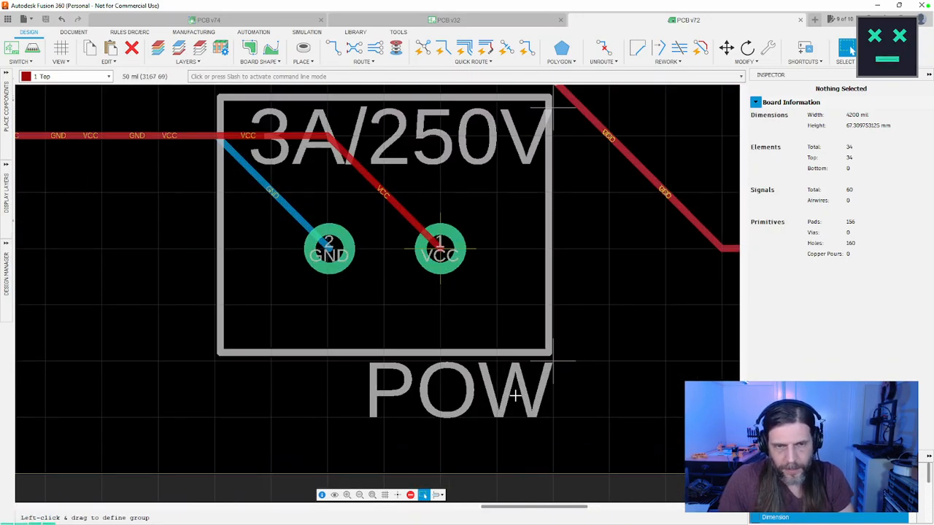
scroll(515, 394, "down", 6)
middle_click_drag(357, 326, 600, 320)
scroll(515, 322, "down", 3)
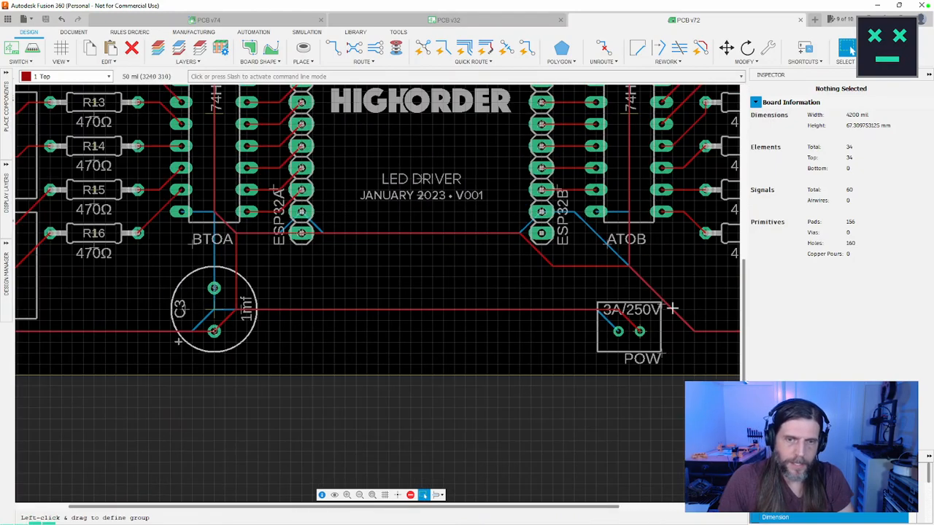
Step: Inspect the VCC and GND connections at capacitor C3 and trace how they branch to the rest of the board
scroll(194, 332, "up", 5)
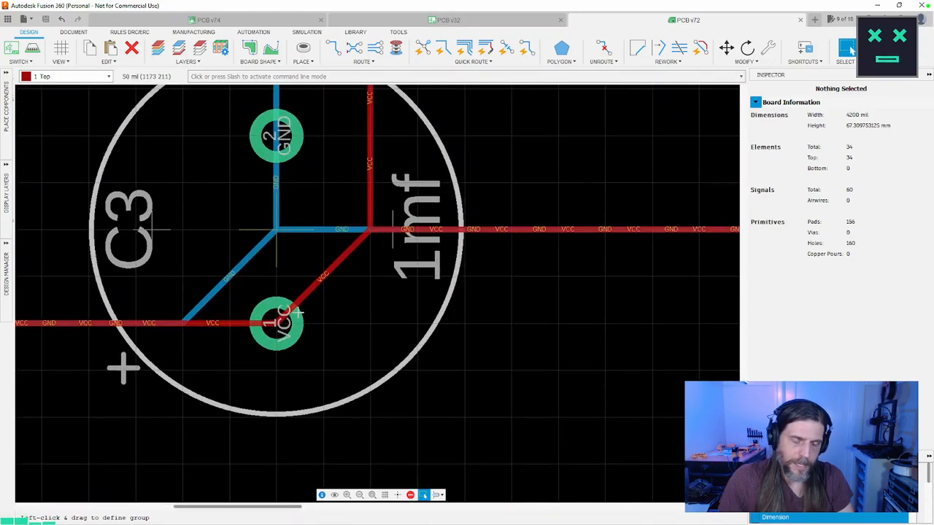
scroll(306, 253, "up", 2)
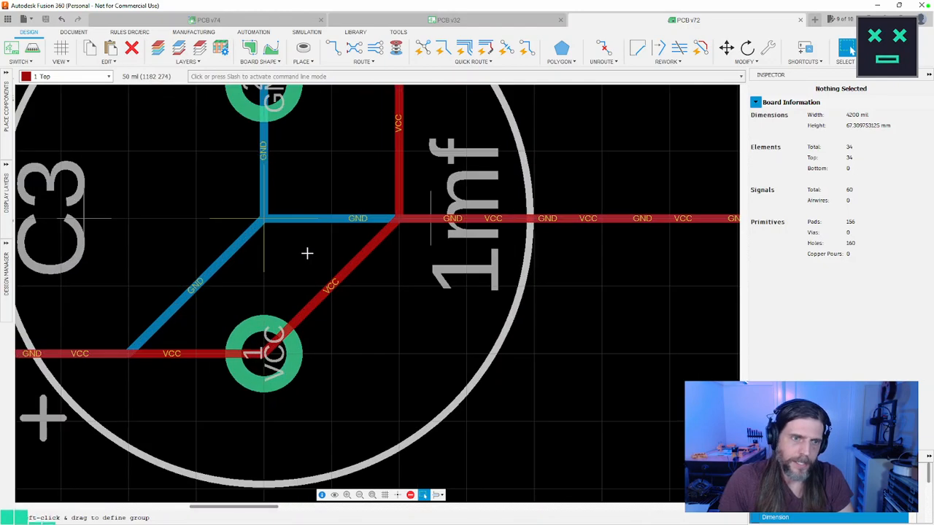
scroll(306, 253, "down", 2)
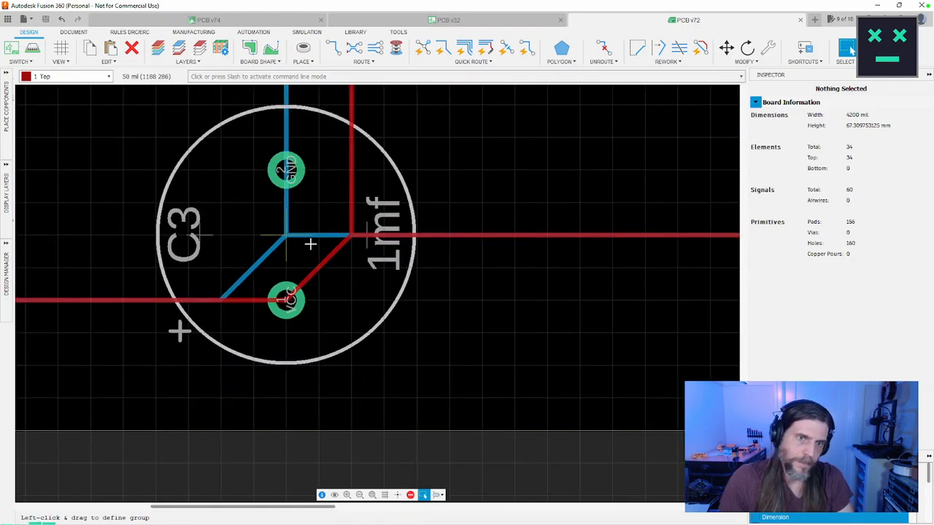
scroll(310, 244, "down", 3)
scroll(310, 243, "up", 4)
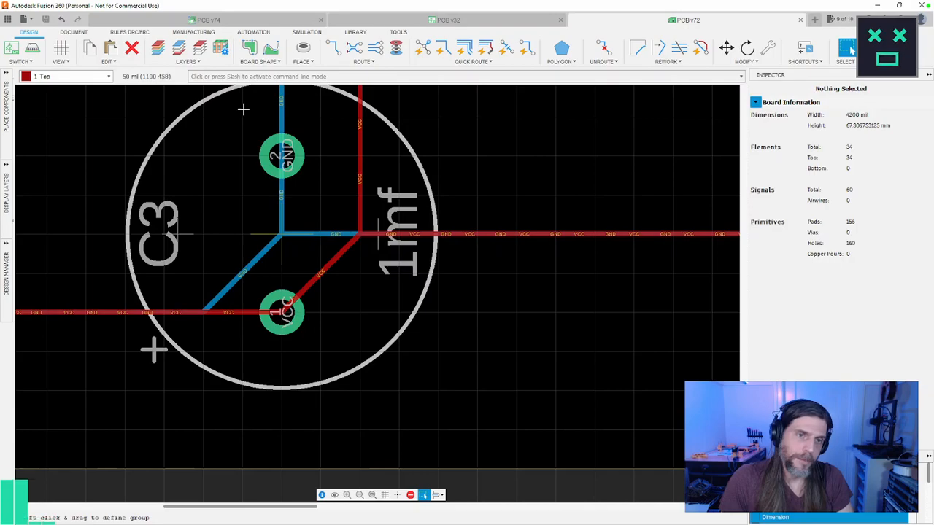
scroll(314, 274, "down", 5)
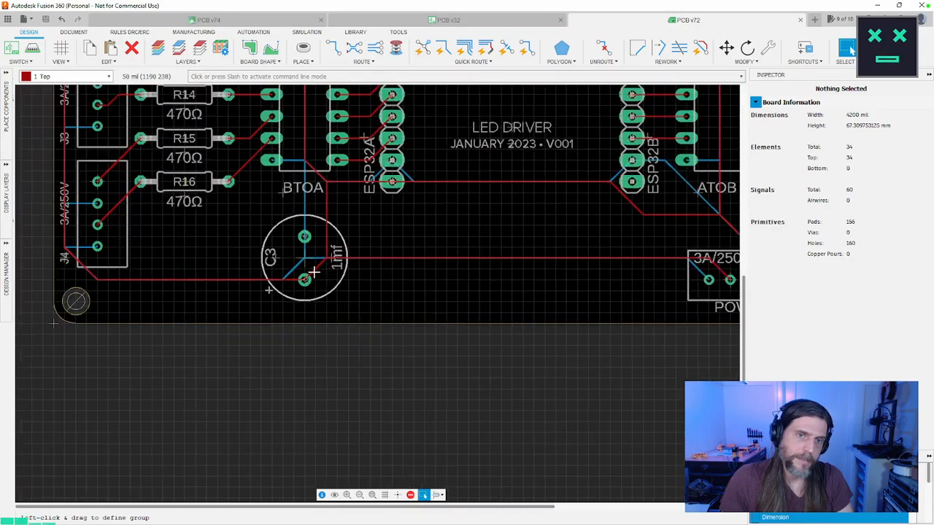
scroll(361, 307, "up", 1)
middle_click_drag(361, 306, 313, 393)
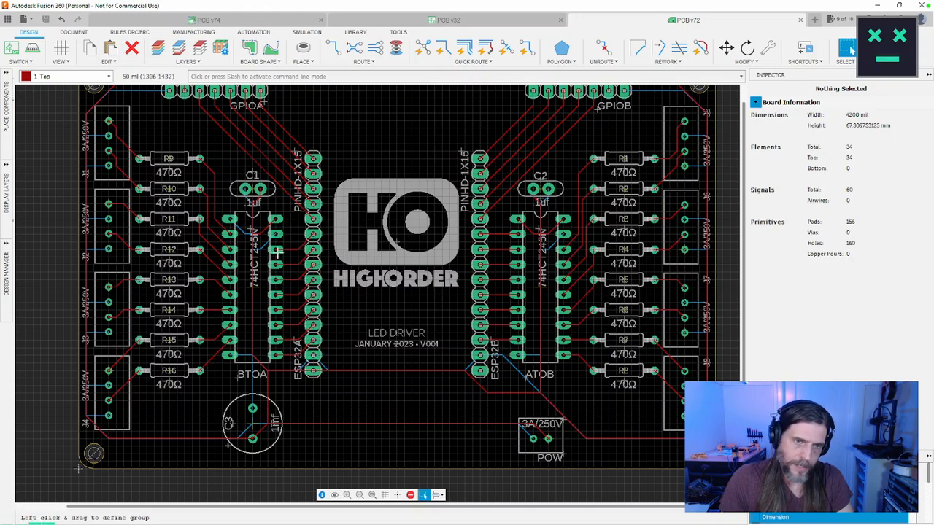
Step: Check the BL nets between BTOA and the ESP32A header and the AL nets from R13 and R14 to connector J3
scroll(300, 280, "up", 5)
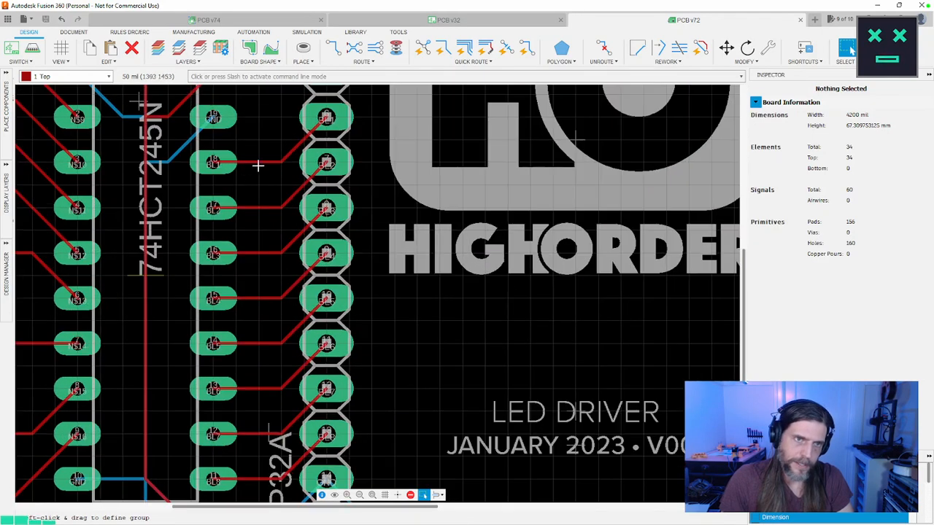
middle_click_drag(259, 166, 278, 150)
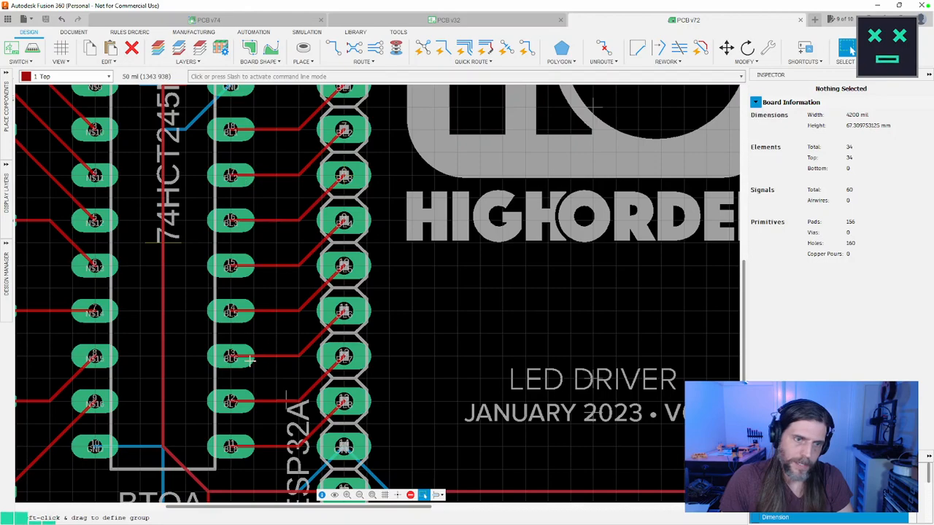
scroll(218, 357, "down", 2)
middle_click_drag(245, 324, 610, 340)
scroll(230, 298, "up", 4)
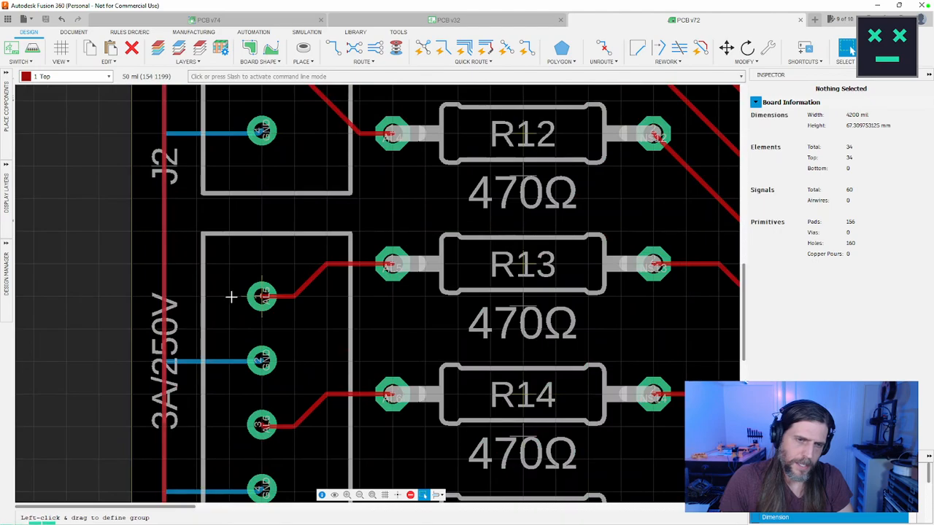
scroll(231, 297, "down", 5)
middle_click_drag(509, 338, 167, 344)
Step: Check the AR nets between the ESP32B header and ATOB, and the chip's output traces towards its resistors
scroll(320, 318, "up", 4)
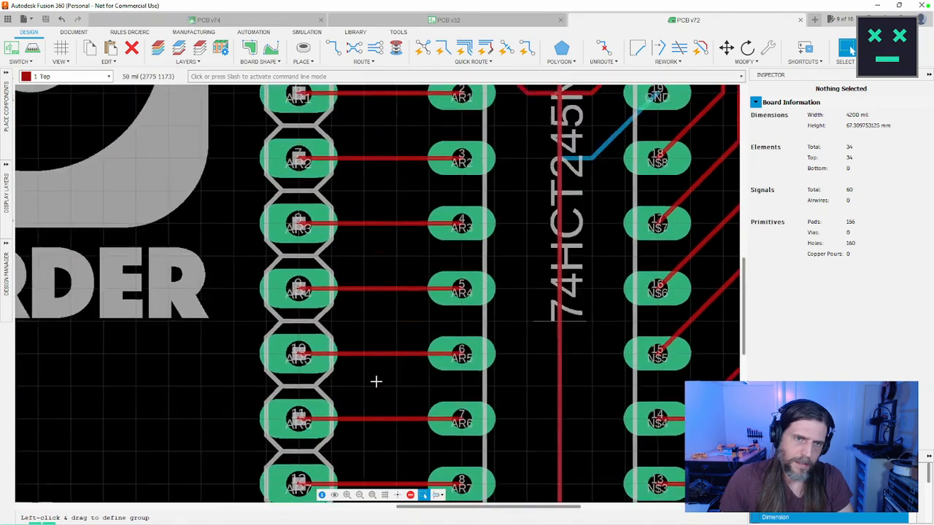
middle_click_drag(376, 382, 371, 489)
middle_click_drag(366, 300, 309, 321)
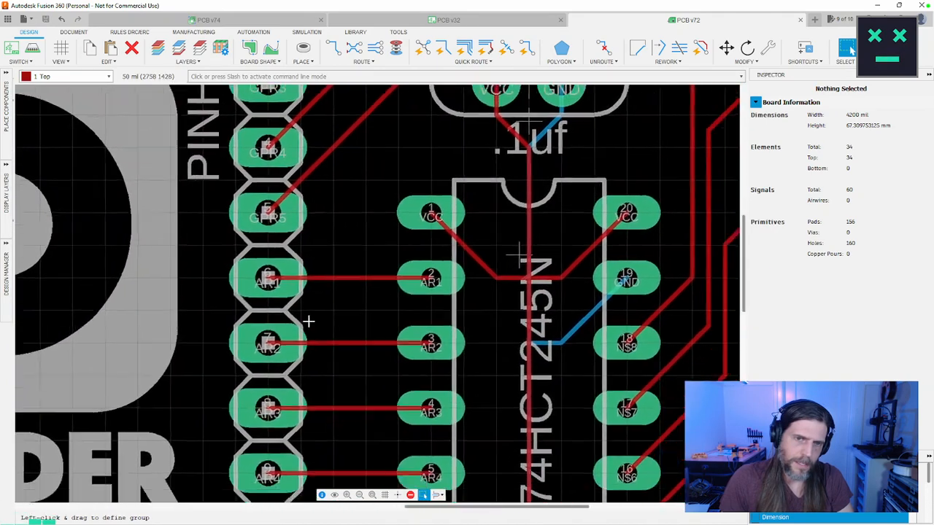
scroll(331, 351, "up", 1)
middle_click_drag(332, 350, 310, 232)
scroll(278, 253, "down", 3)
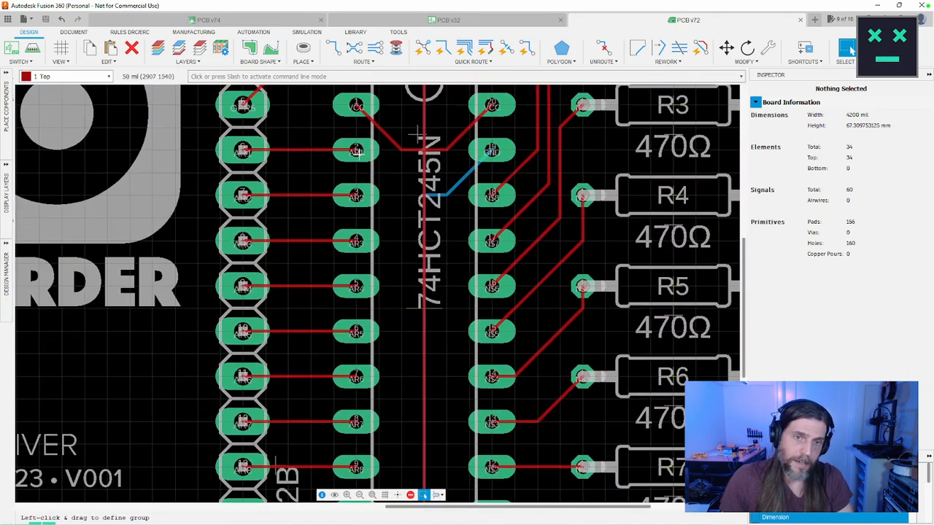
middle_click_drag(395, 254, 368, 196)
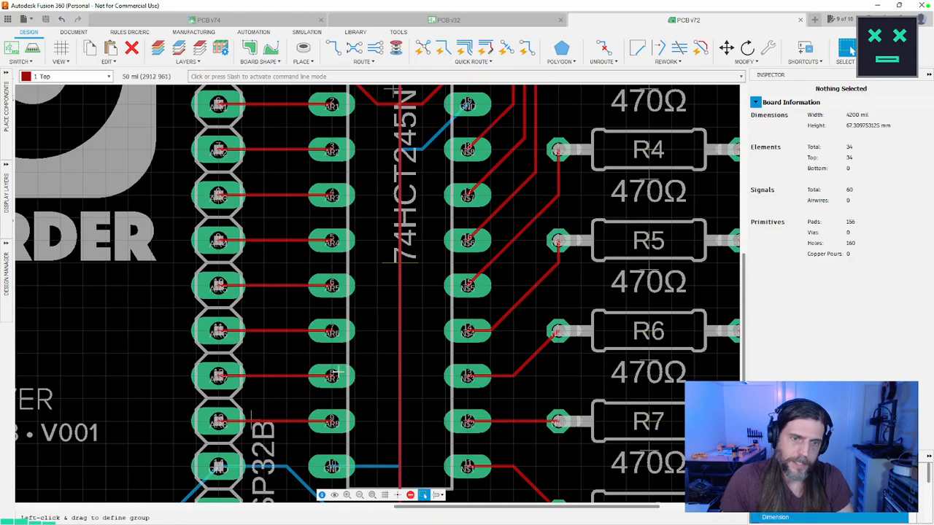
middle_click_drag(394, 250, 318, 341)
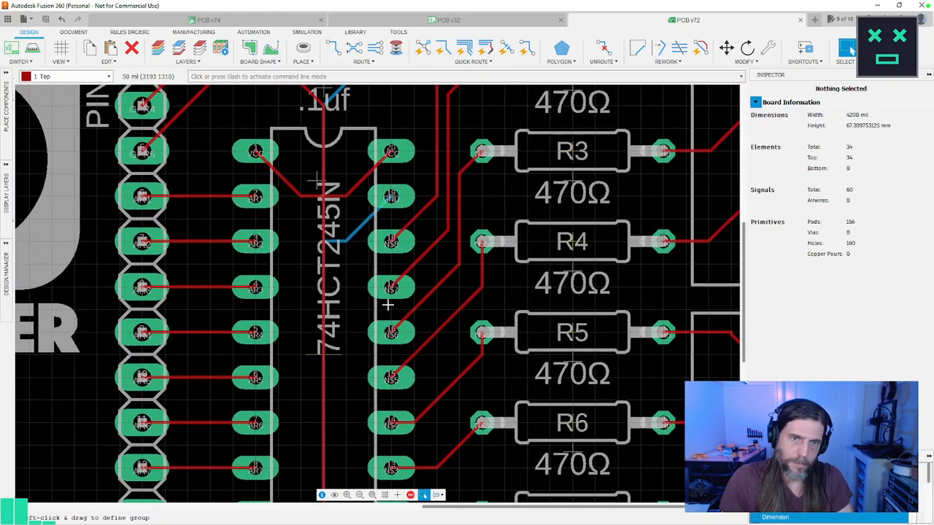
scroll(431, 280, "down", 5)
scroll(427, 281, "up", 8)
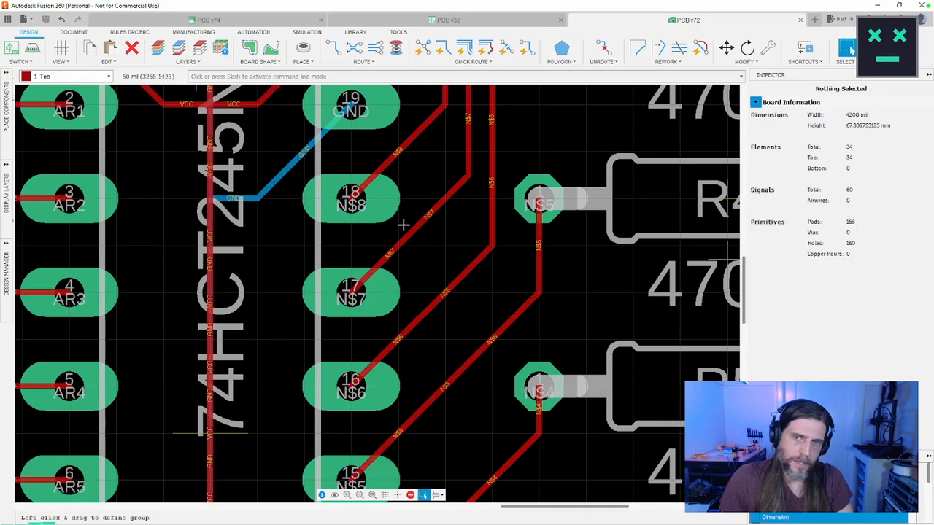
scroll(411, 236, "up", 2)
scroll(419, 246, "down", 4)
scroll(453, 295, "up", 1)
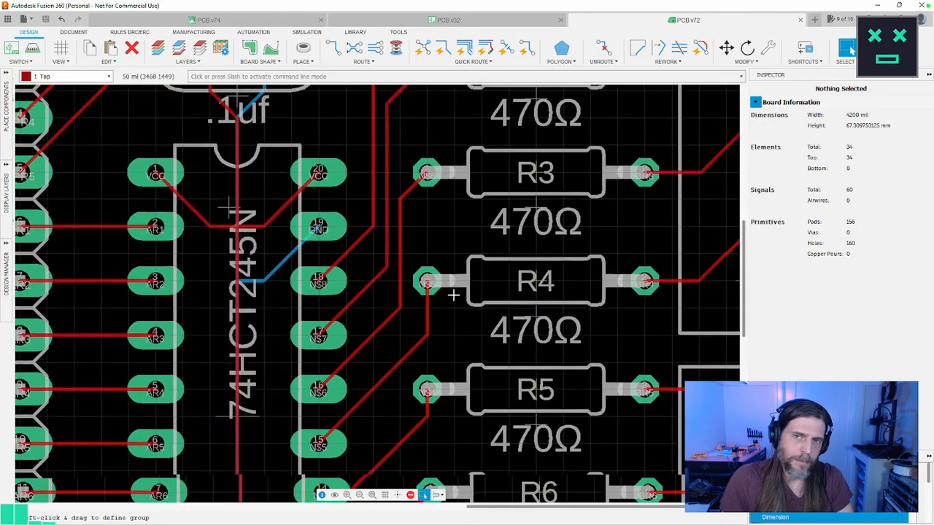
Step: Follow the traces from resistors R1 through R8 to connectors J5 through J8 and check their nets
mouse_move(472, 256)
middle_mouse_down()
mouse_move(356, 318)
mouse_move(322, 371)
middle_mouse_up()
mouse_move(444, 230)
middle_mouse_down()
mouse_move(387, 366)
mouse_move(366, 326)
middle_mouse_up()
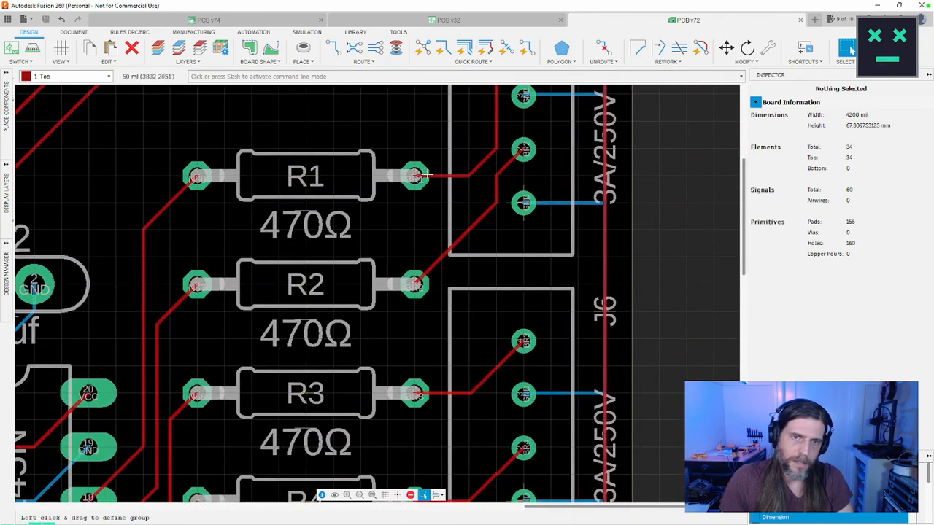
scroll(406, 425, "down", 1)
middle_click_drag(404, 428, 467, 279)
middle_click_drag(501, 328, 473, 202)
middle_click_drag(456, 289, 453, 200)
middle_click_drag(451, 310, 445, 227)
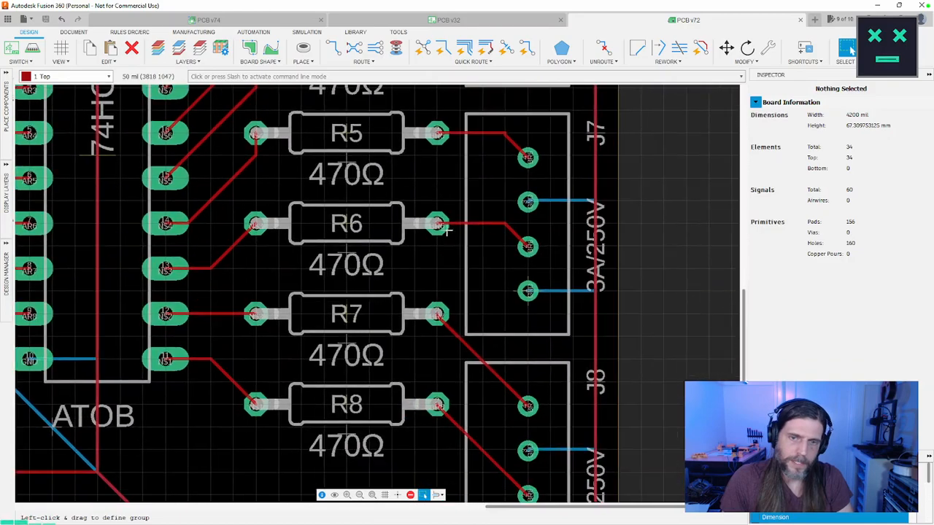
middle_click_drag(441, 312, 441, 239)
middle_click_drag(440, 330, 503, 250)
scroll(427, 260, "down", 5)
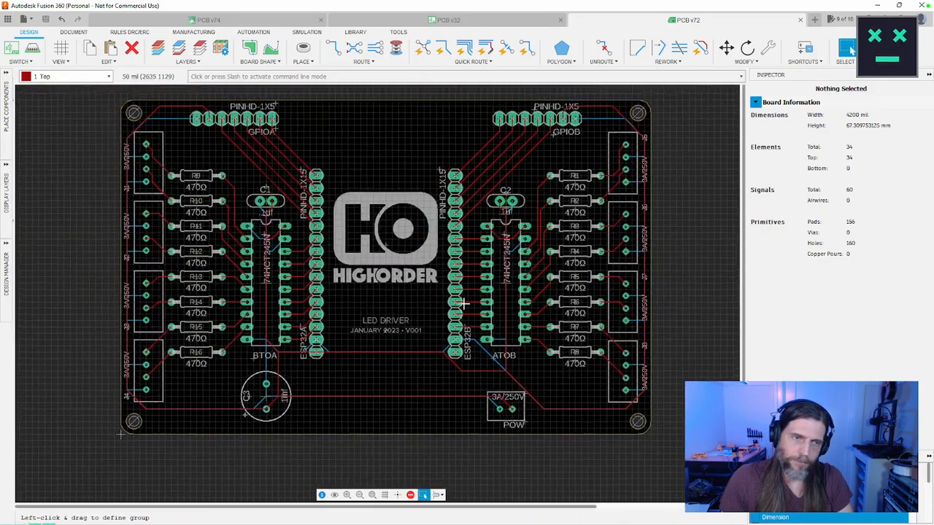
middle_click_drag(448, 286, 441, 311)
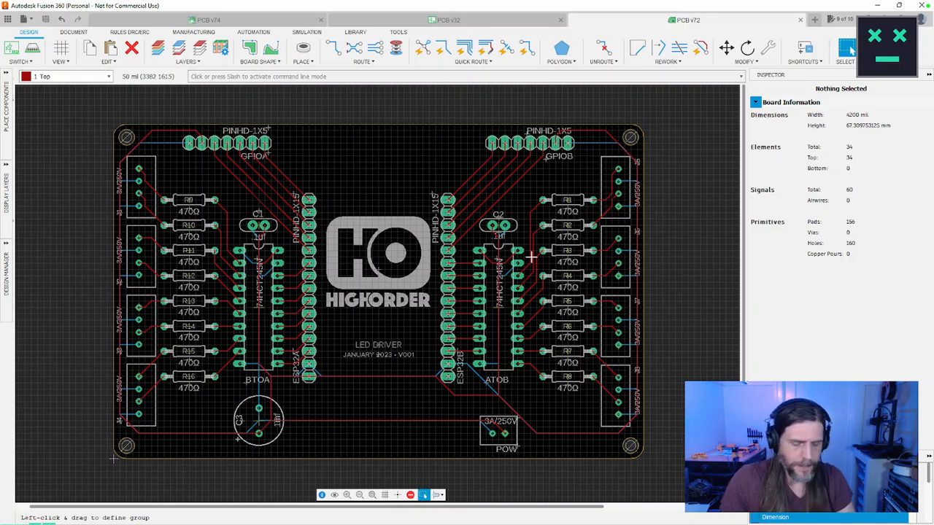
Step: Move the bend of the BR1 trace between resistor R1 and connector J5 to straighten its route
key("m")
key("Escape")
middle_click_drag(685, 256, 630, 262)
key("m")
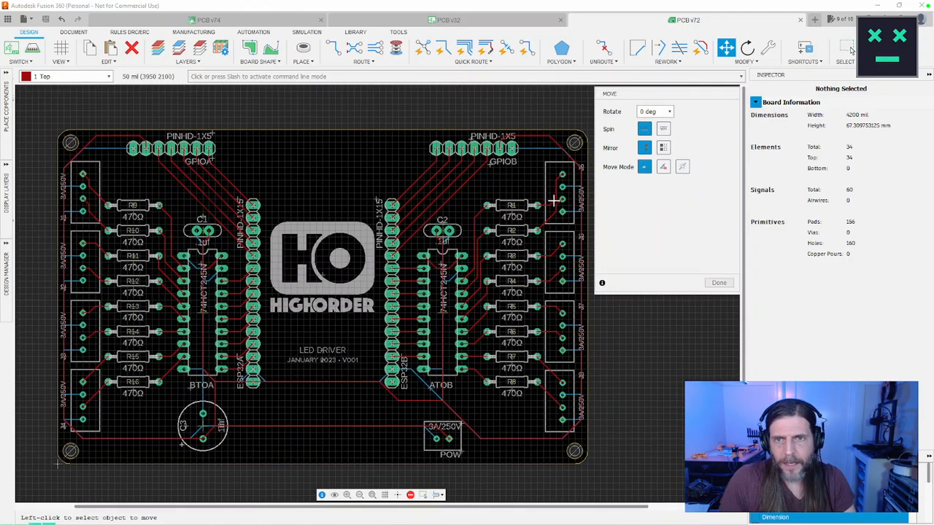
left_click(554, 197)
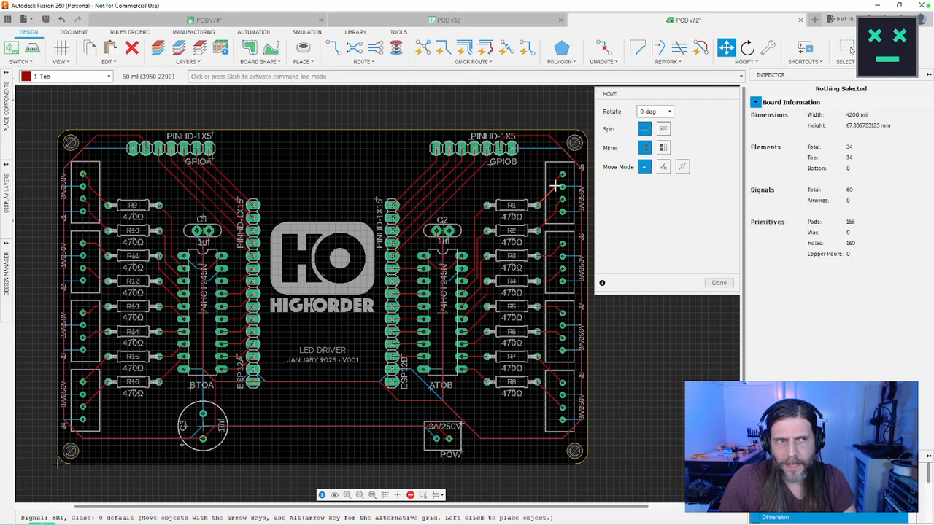
left_click(555, 187)
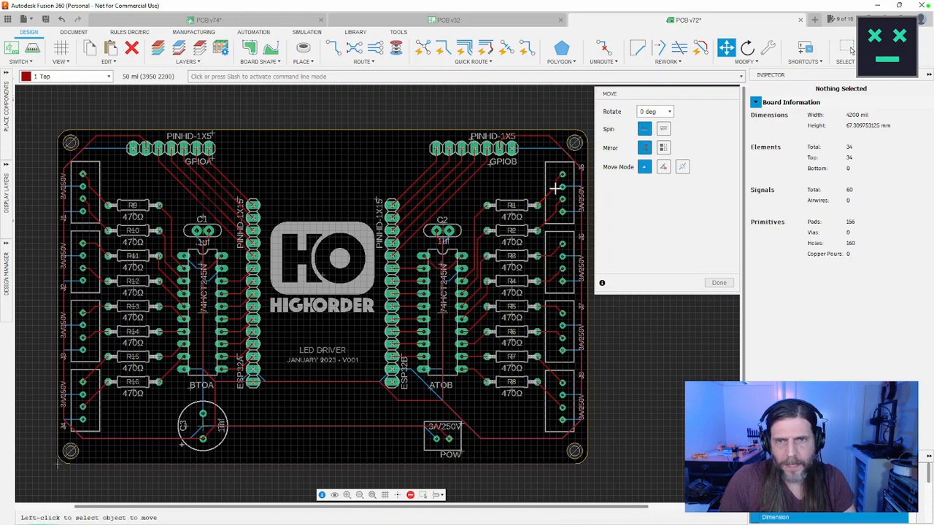
Step: Reposition the bends of the BR3 and BR4 traces between resistors R3 and R4 and connector J6
left_click(553, 250)
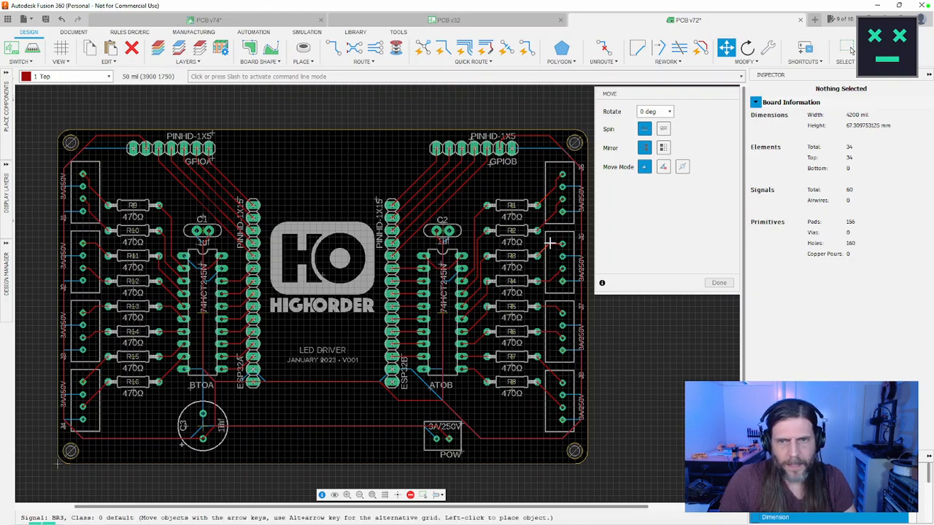
left_click(568, 281)
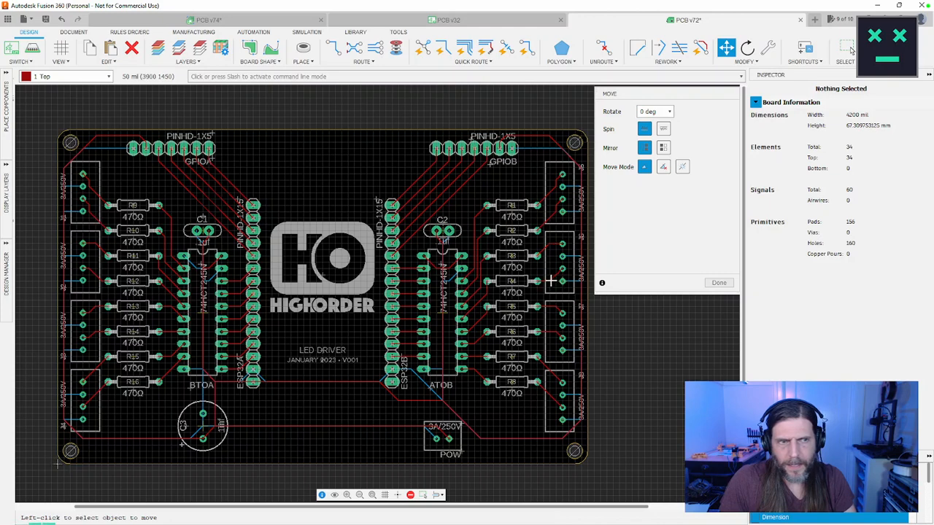
left_click(550, 280)
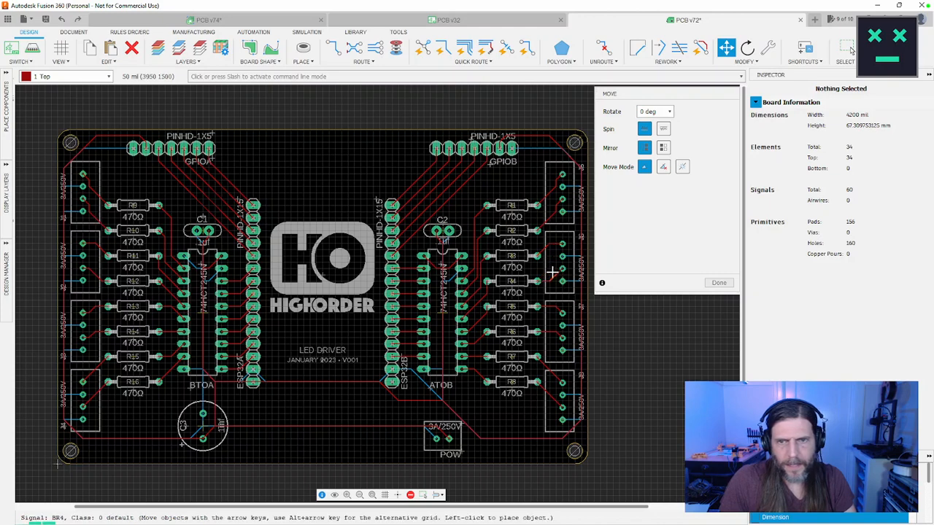
left_click(553, 273)
left_click(555, 273)
left_click(554, 266)
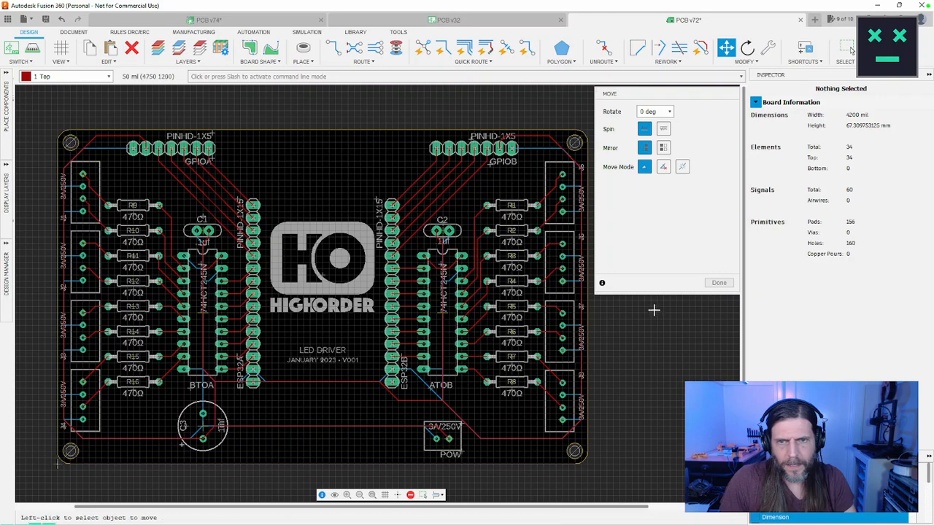
Step: Adjust the bends of the traces running from resistors R5 and R6 to connector J7
left_click(556, 308)
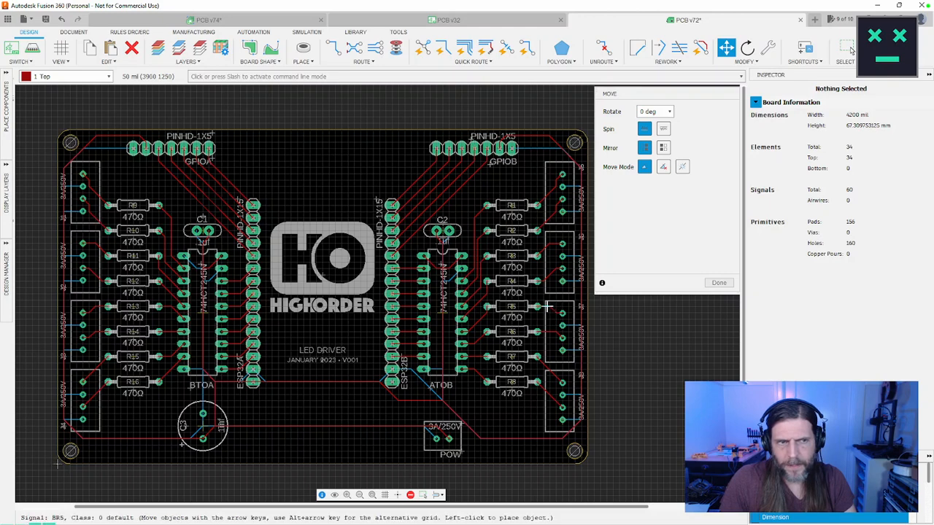
left_click(547, 307)
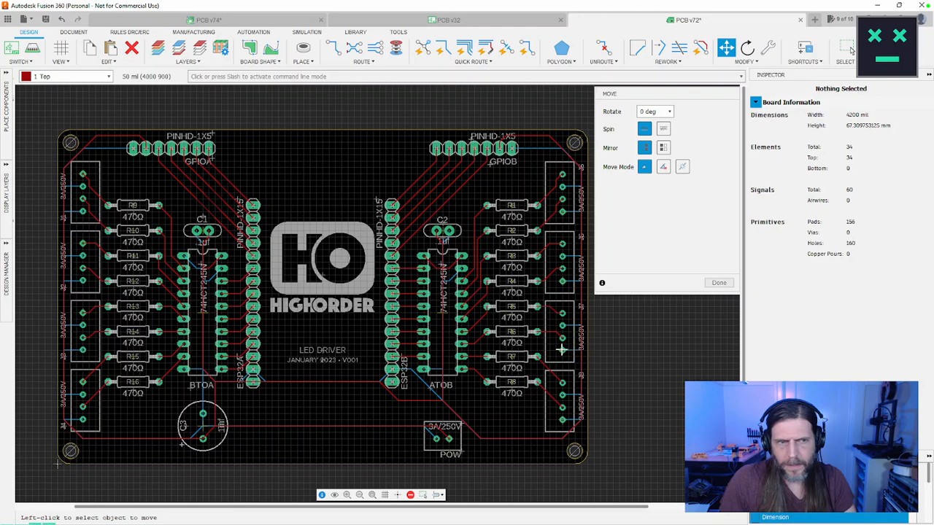
left_click(556, 333)
left_click(557, 333)
left_click(556, 332)
left_click(551, 332)
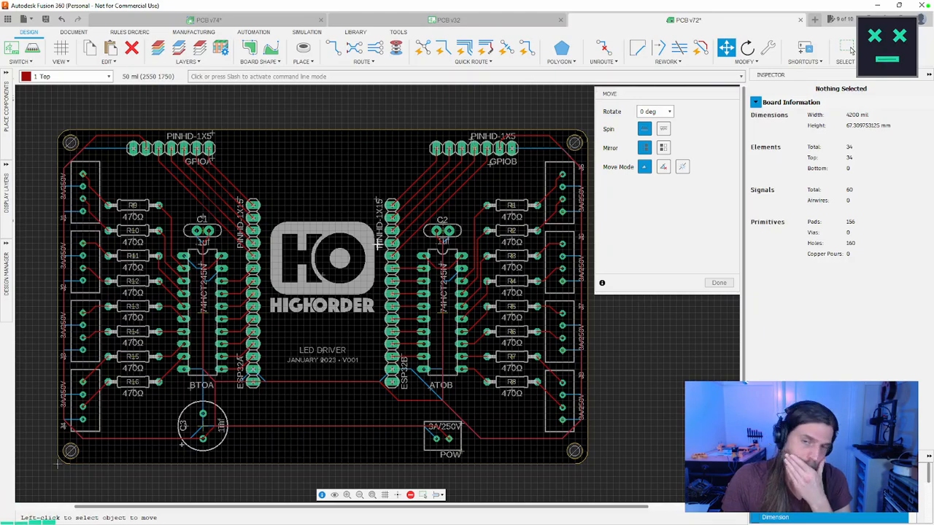
middle_click_drag(379, 243, 350, 278)
scroll(509, 275, "up", 10)
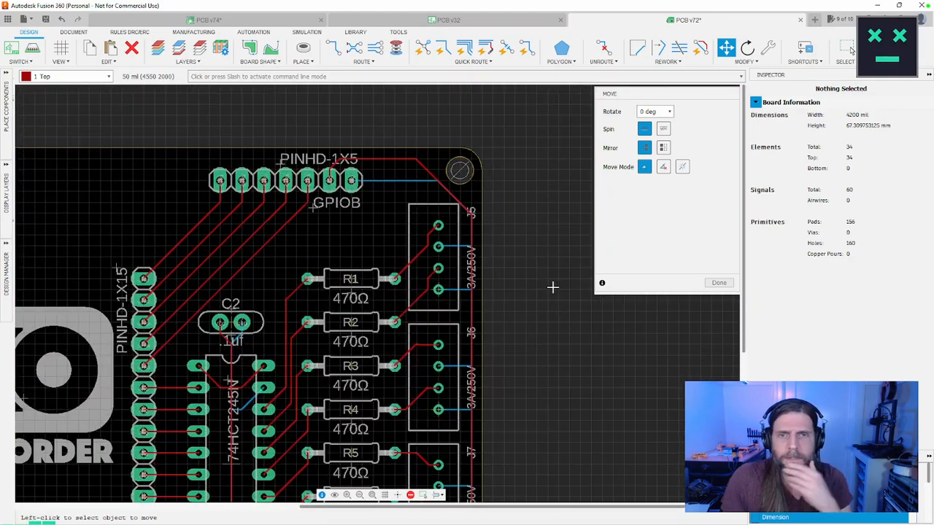
Step: Try to move the upper bend and the J5-side bend of the VCC trace between the GPIOB header and connector J5
scroll(474, 306, "up", 7)
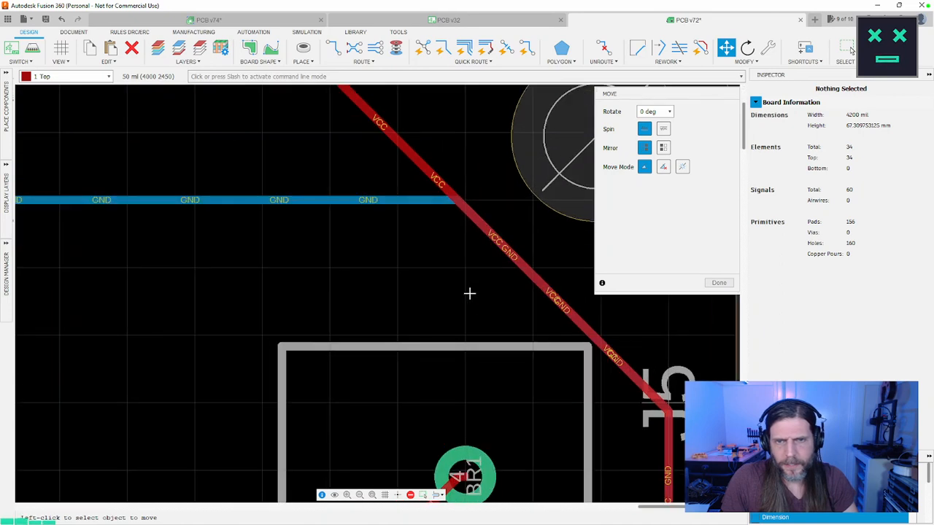
scroll(469, 294, "down", 4)
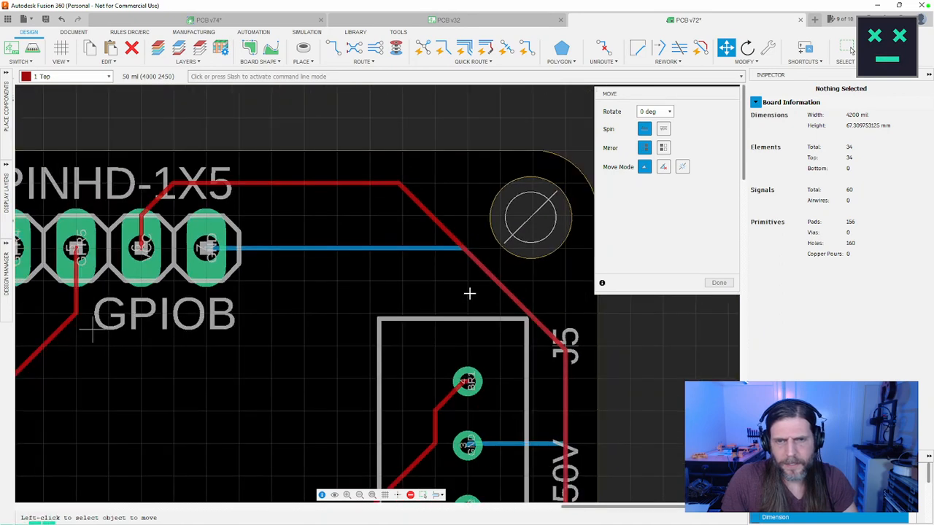
left_click(397, 186)
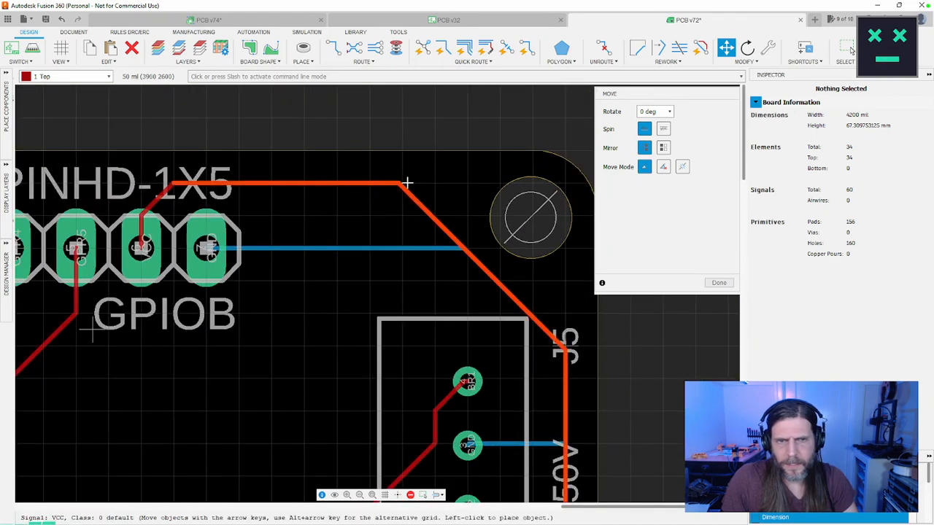
left_click(400, 191)
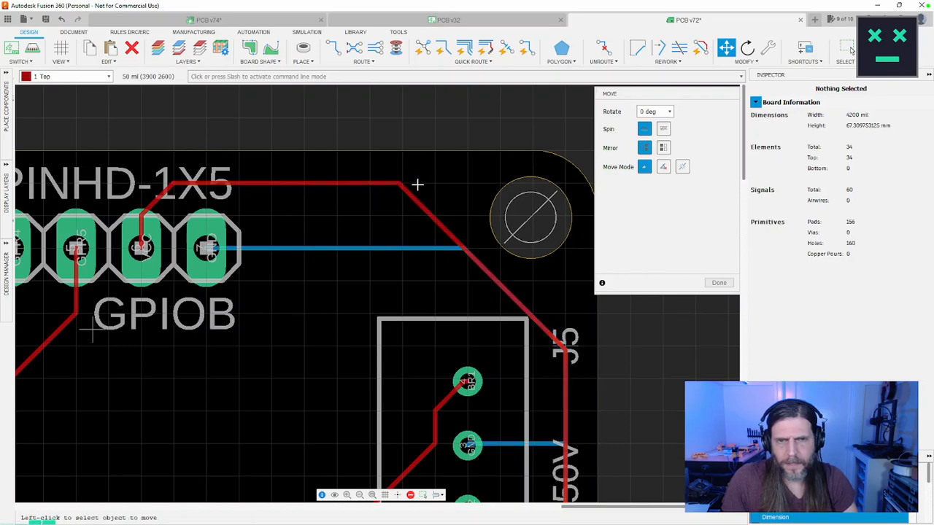
left_click(564, 349)
left_click(565, 350)
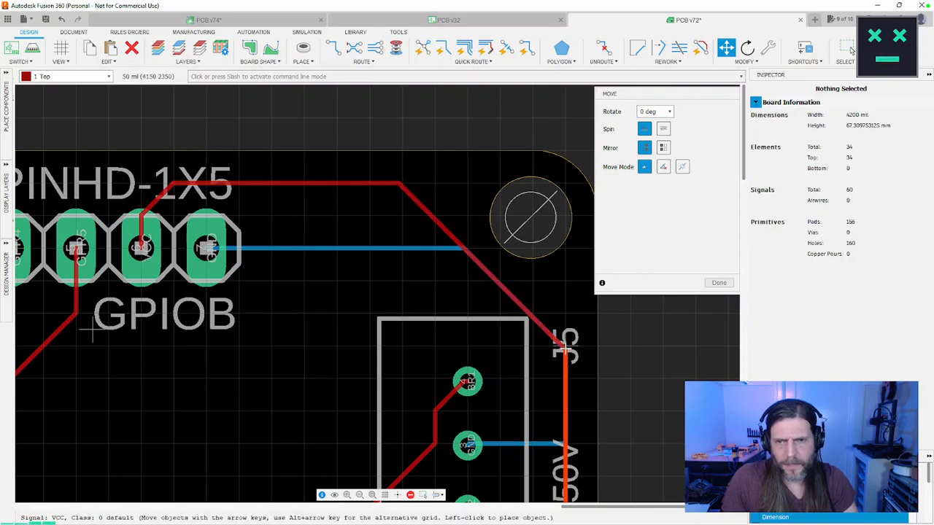
left_click(564, 350)
key("Escape")
scroll(564, 350, "up", 2)
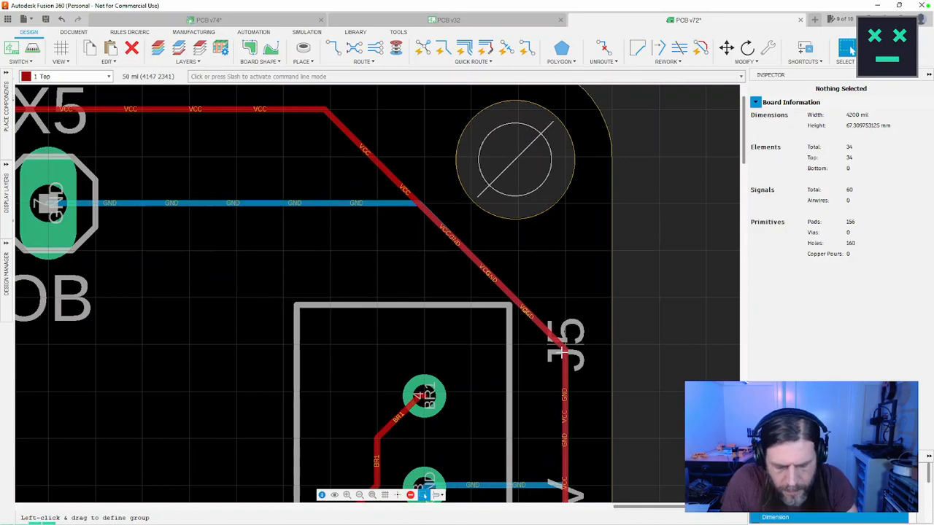
key("m")
left_click(564, 343)
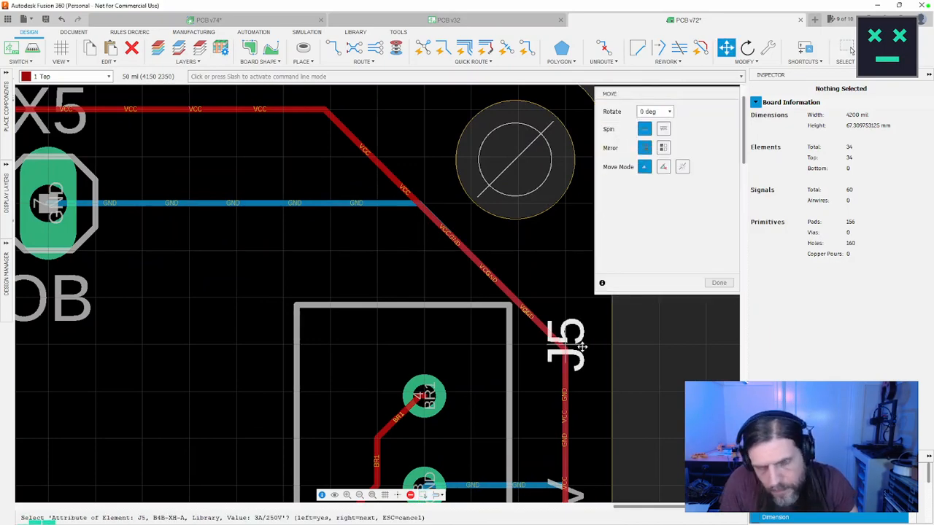
key("Escape")
Step: Make 16 Bottom the active layer and inspect the VCC trace segments meeting at the bend beside connector J5
left_click(108, 76)
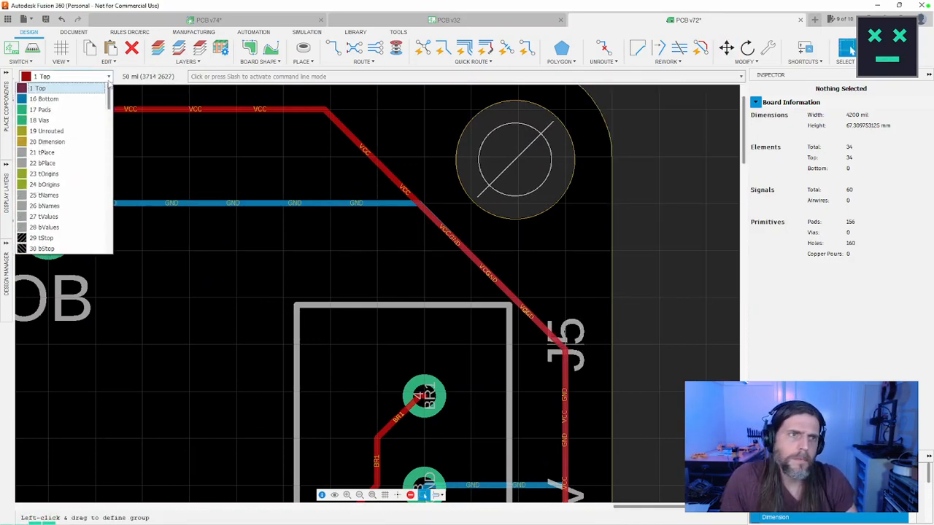
left_click(89, 99)
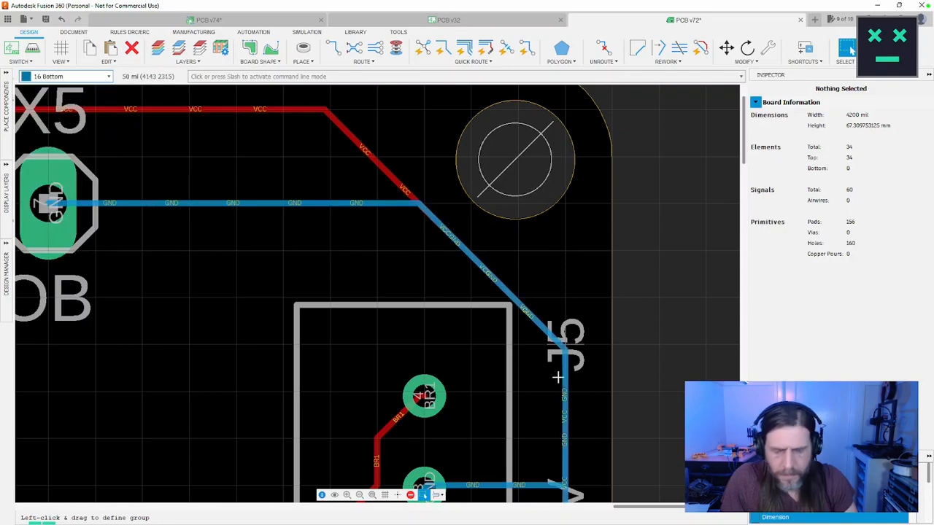
left_click(566, 349)
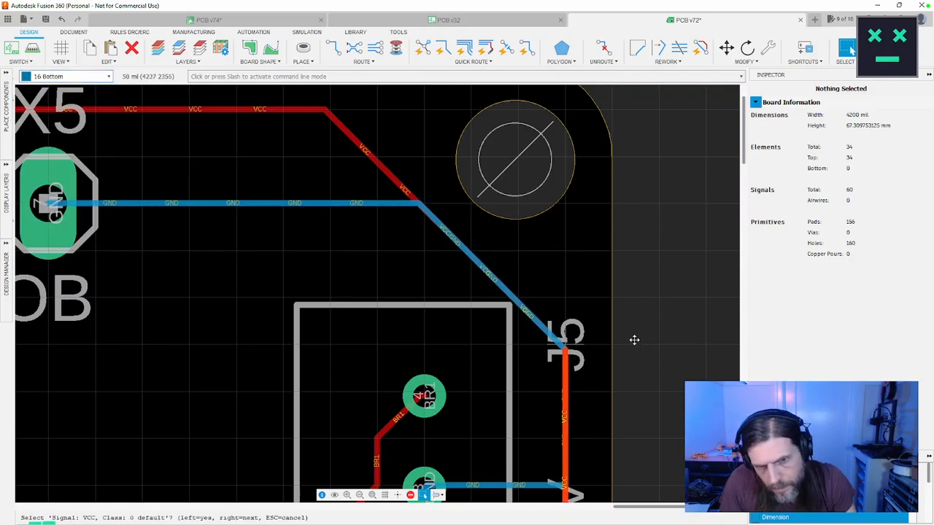
left_click(567, 343)
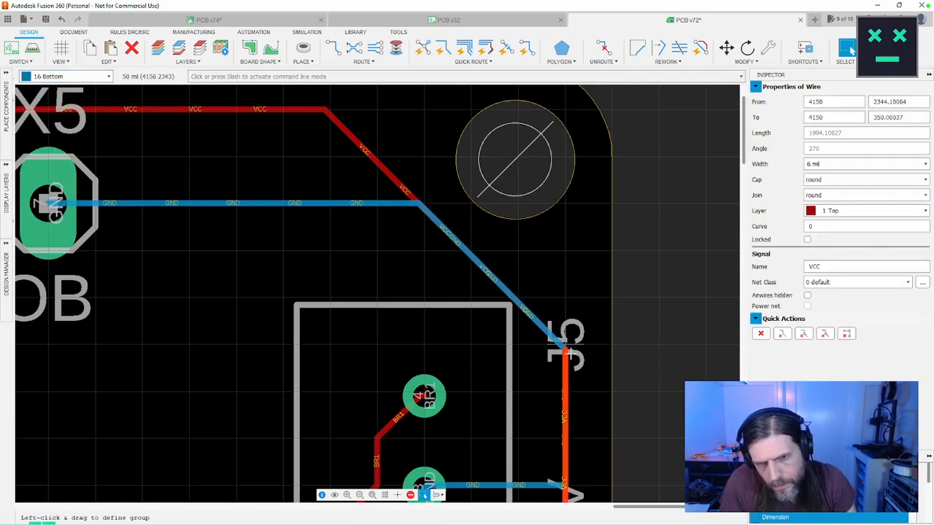
key("Escape")
left_click(567, 346)
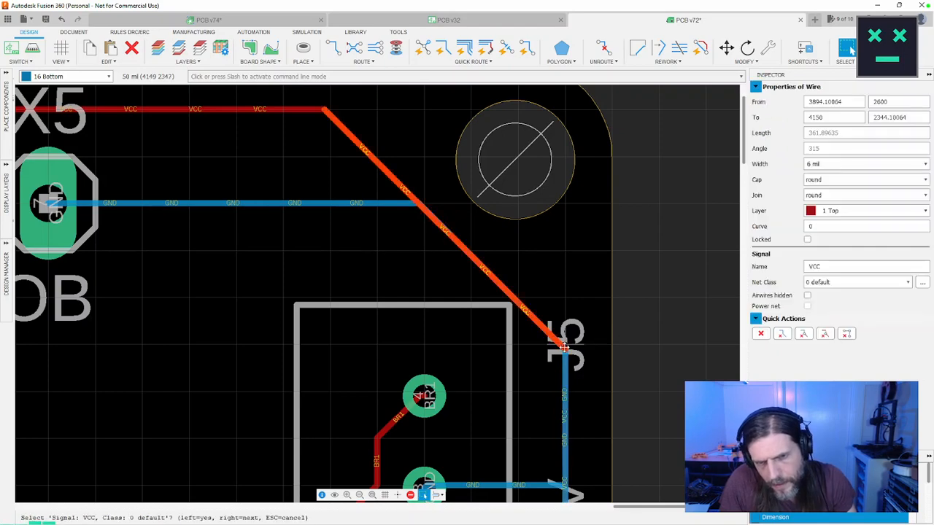
left_click(564, 349)
key("Escape")
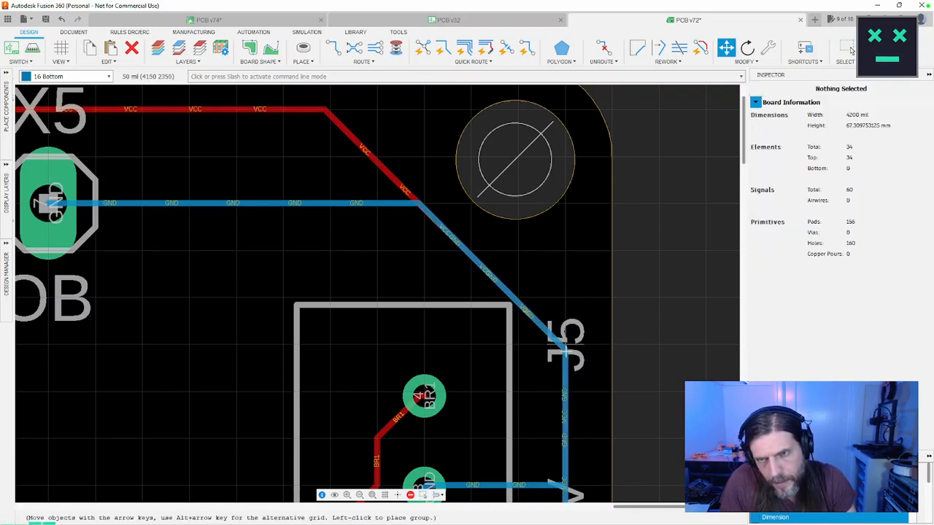
Step: Try to move the VCC trace's bend beside connector J5 away from the overlapping GND trace
key("Escape")
key("m")
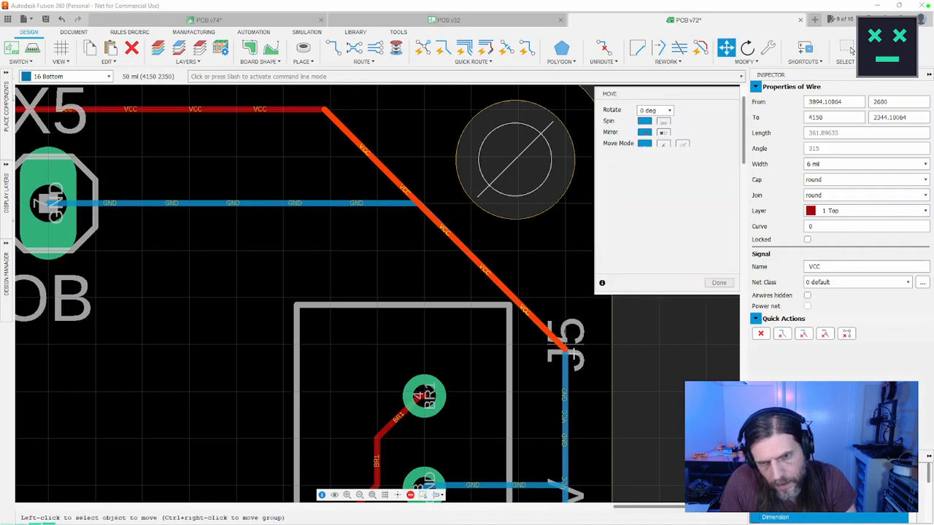
left_click(571, 346)
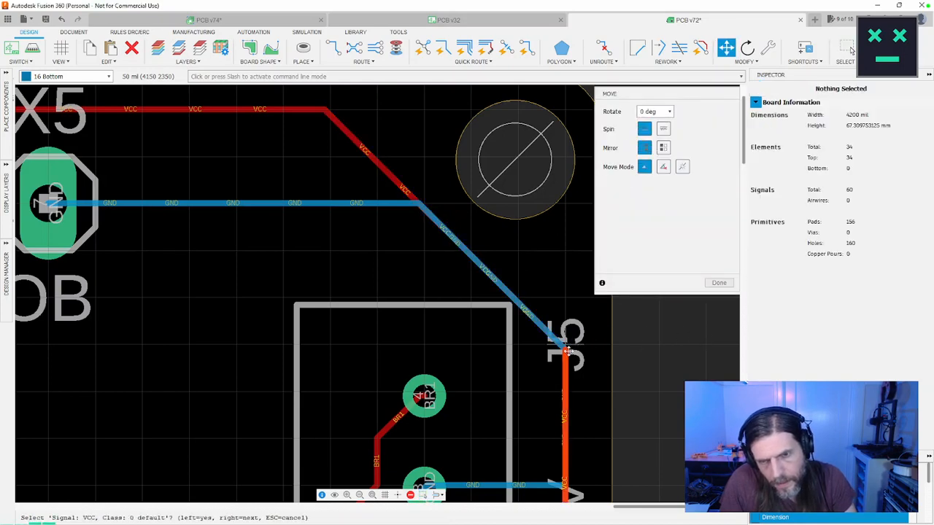
left_click(568, 352)
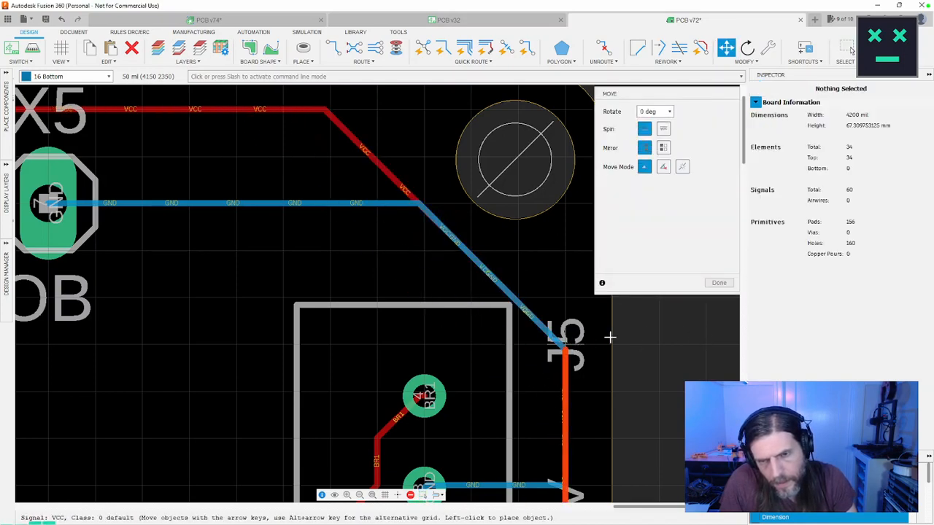
left_click(563, 351)
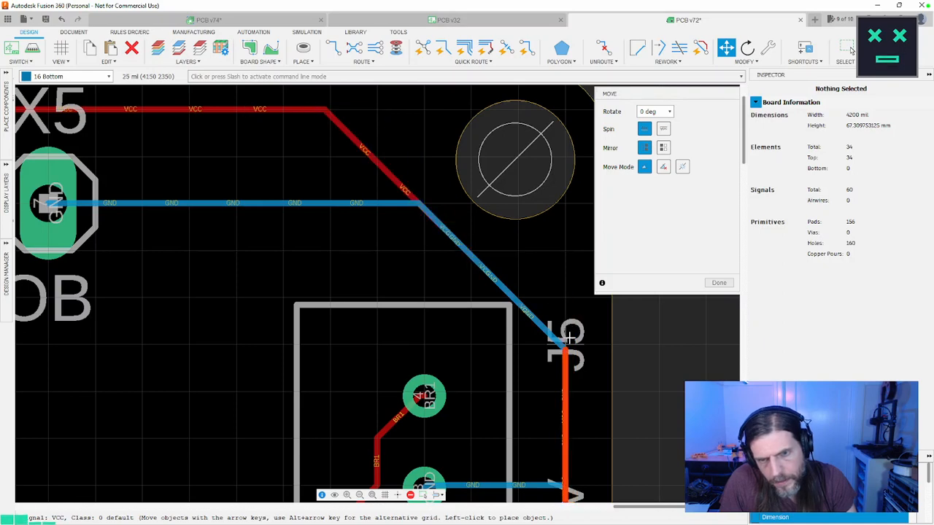
left_click(718, 286)
Step: Try to shift the upper bend of the VCC trace between the GPIOB header and the corner mounting hole
scroll(588, 401, "up", 3)
middle_click_drag(355, 173, 482, 410)
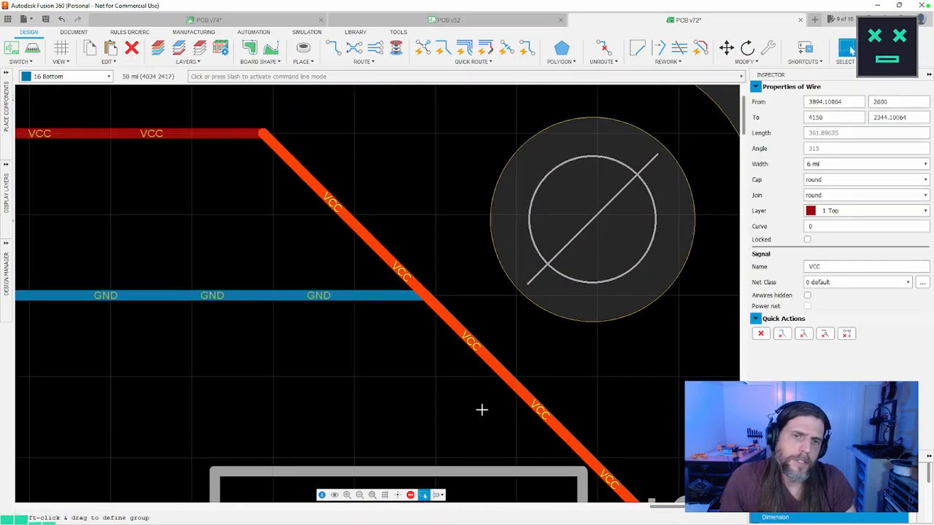
scroll(396, 396, "up", 3)
scroll(365, 369, "down", 4)
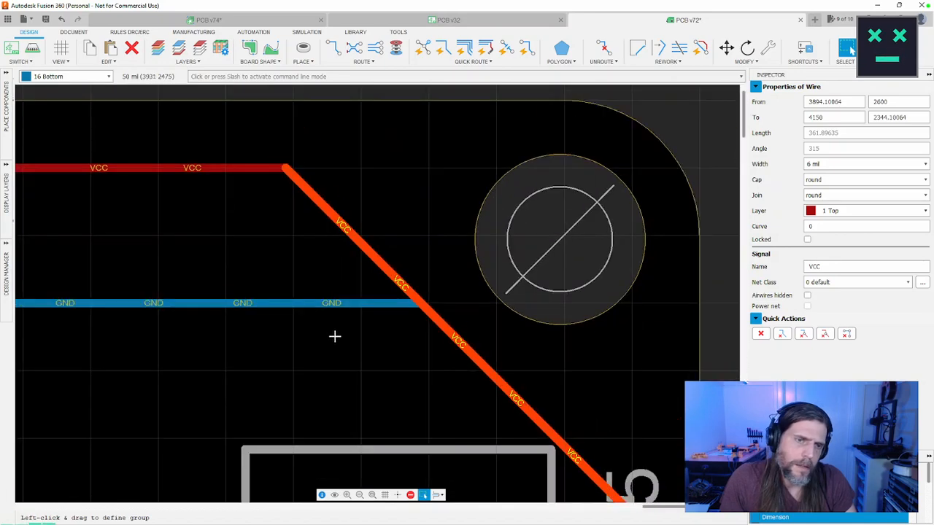
scroll(354, 343, "down", 4)
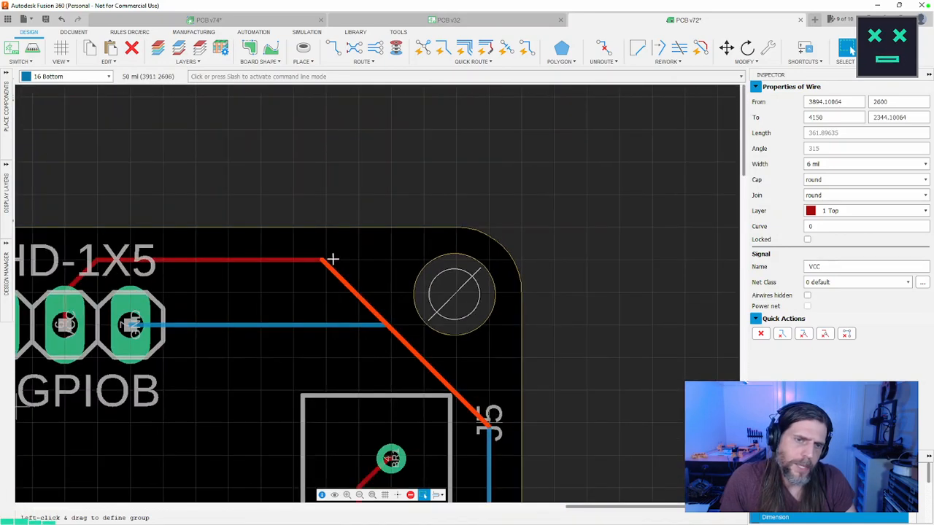
scroll(324, 263, "up", 3)
key("Escape")
key("m")
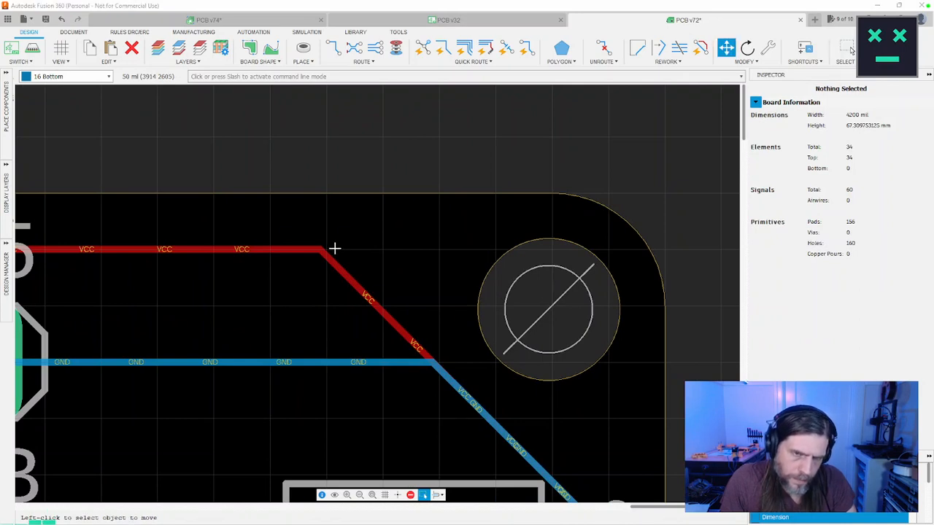
left_click(321, 249)
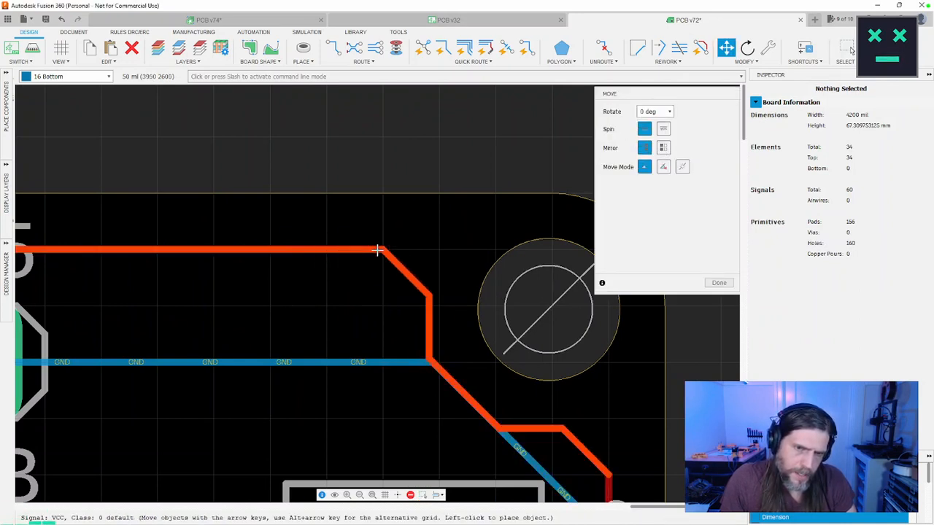
left_click(273, 252)
left_click(273, 251)
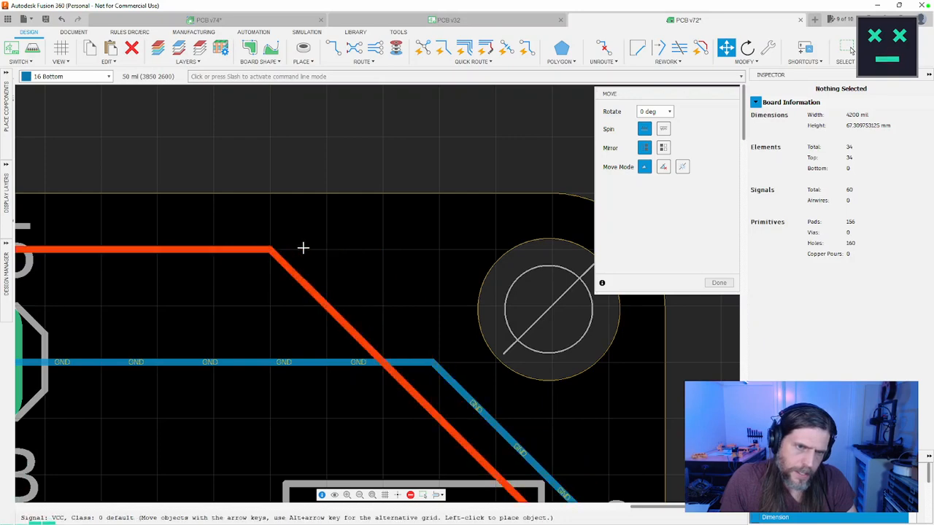
left_click(326, 248)
Step: Try to move the GND trace's bend near the mounting hole and the VCC bend beside connector J5
scroll(400, 316, "down", 5)
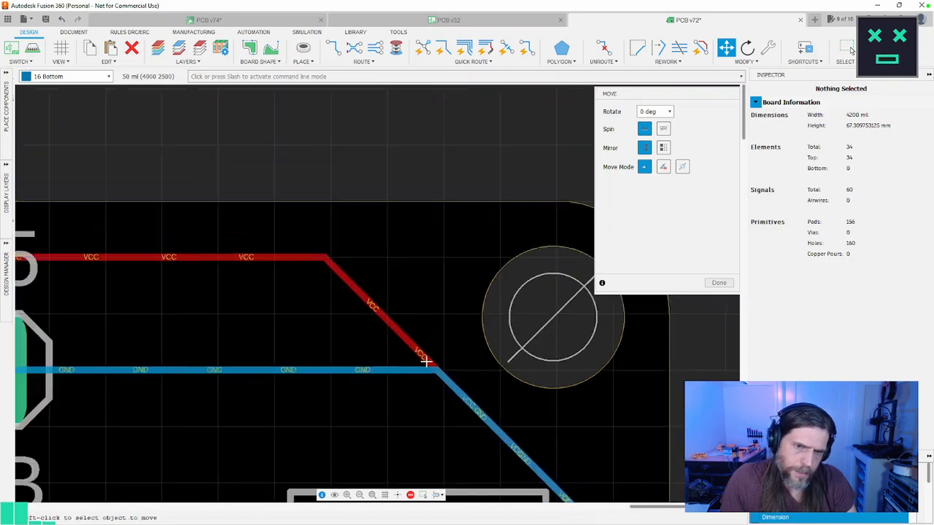
scroll(409, 360, "up", 2)
left_click(389, 313)
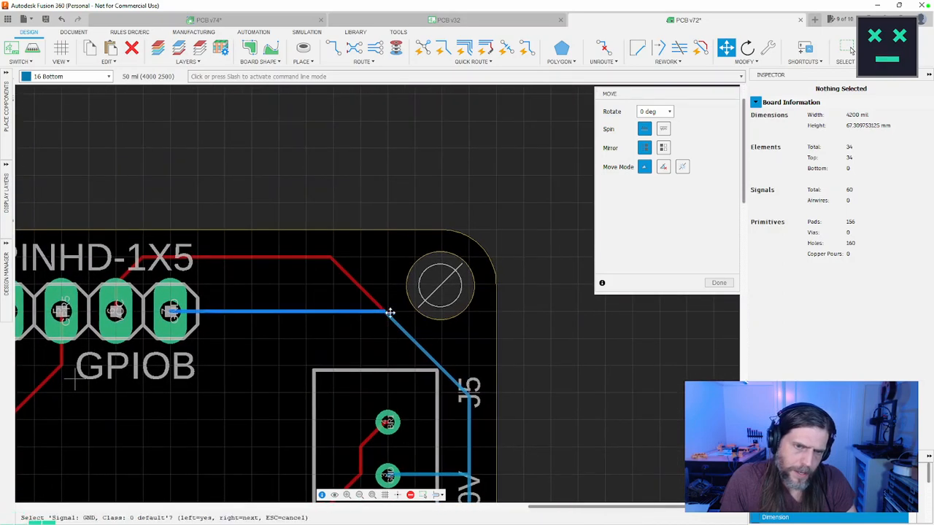
left_click(384, 310)
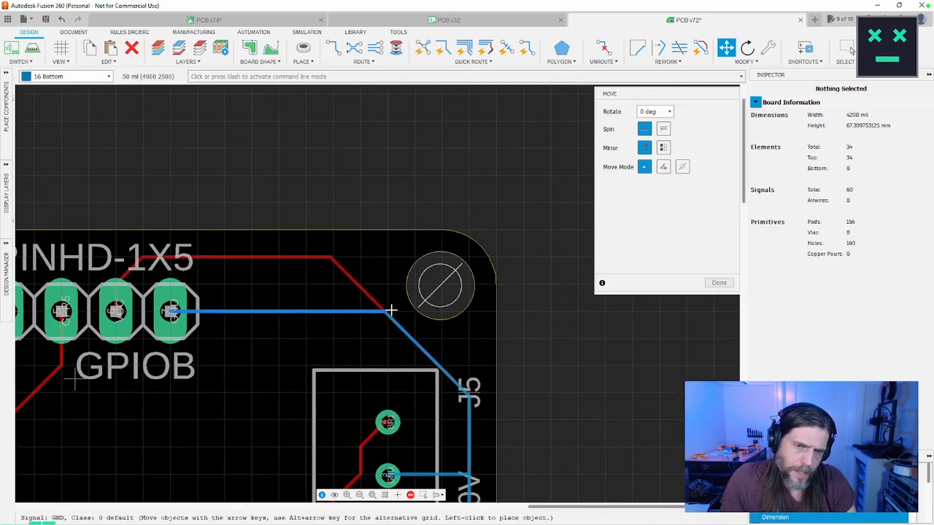
left_click(399, 309)
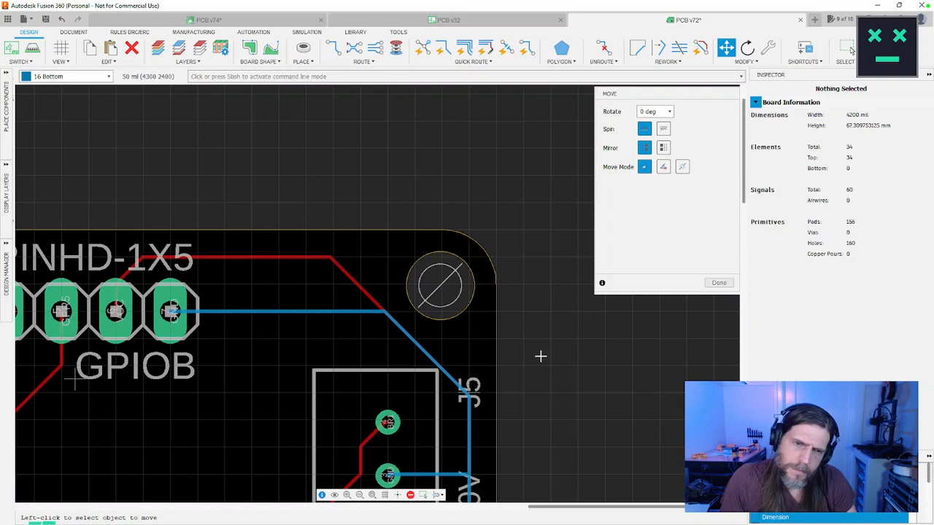
left_click(471, 384)
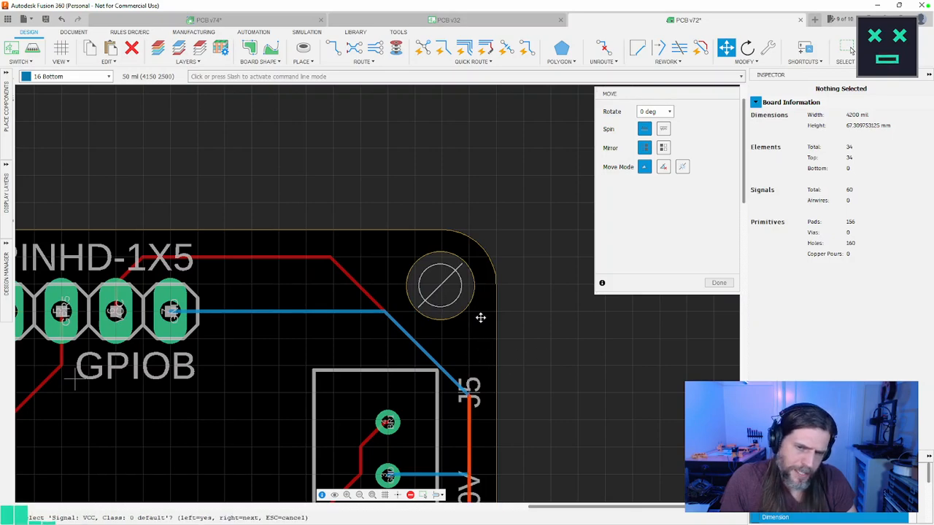
left_click(475, 395)
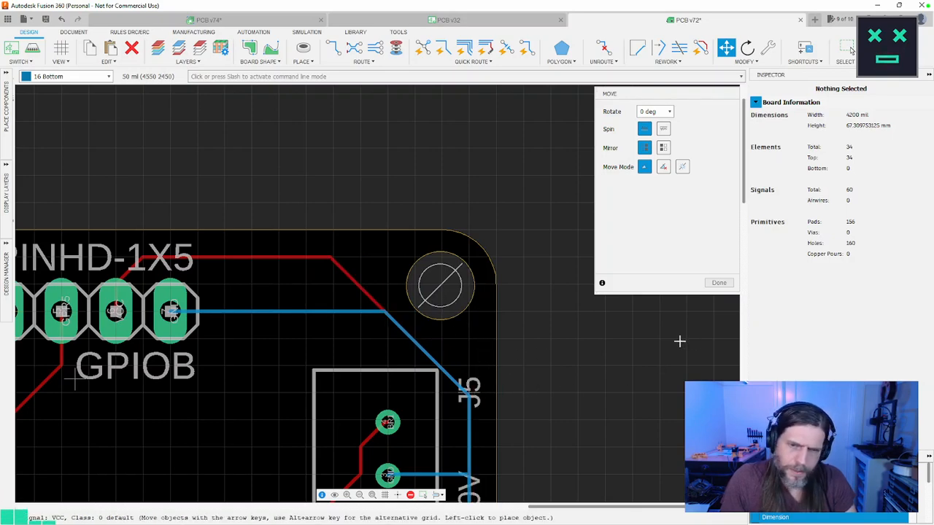
key("Escape")
Step: Examine the VCC and GND trace routes around GPIOA and J1, and the routing across the whole board
scroll(632, 358, "down", 3)
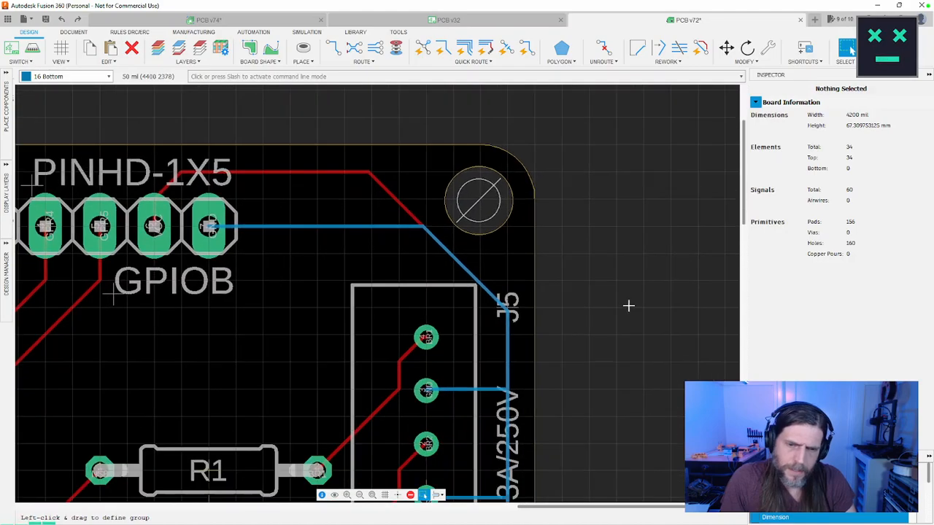
scroll(552, 398, "down", 5)
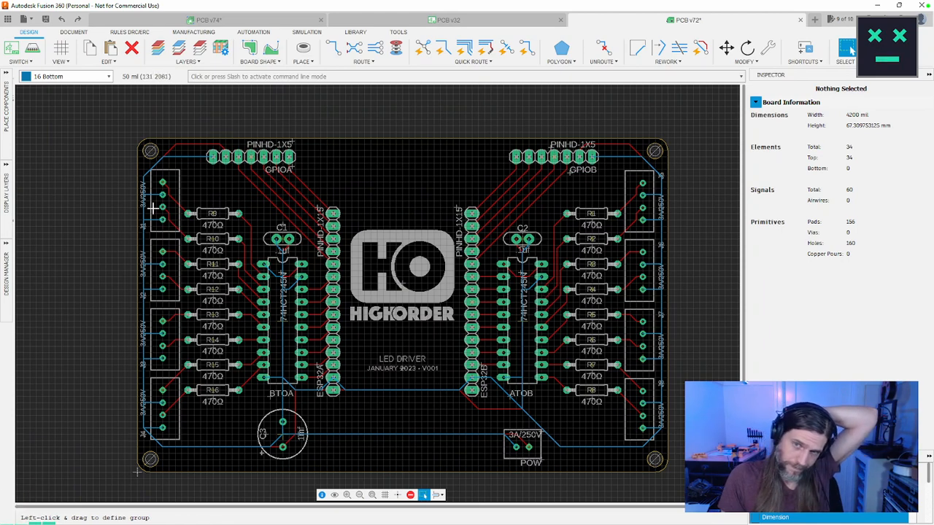
scroll(153, 208, "up", 5)
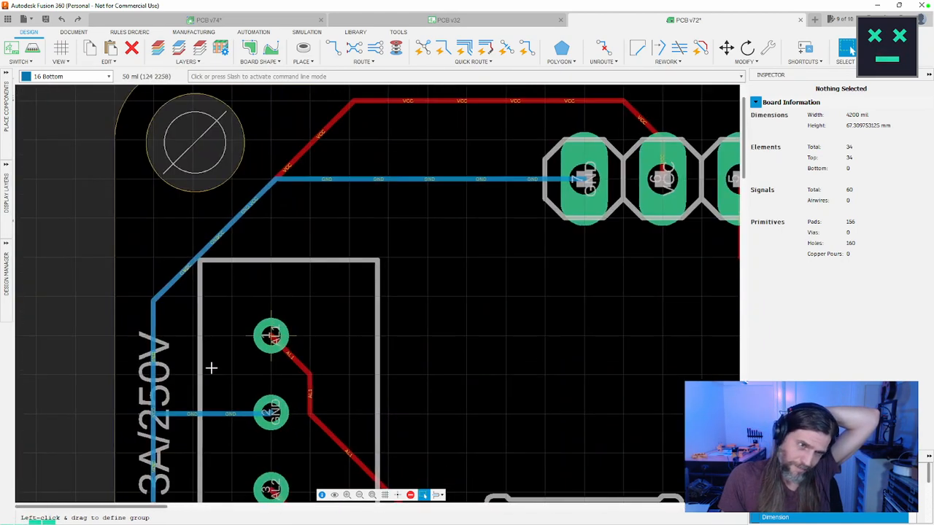
scroll(214, 355, "down", 2)
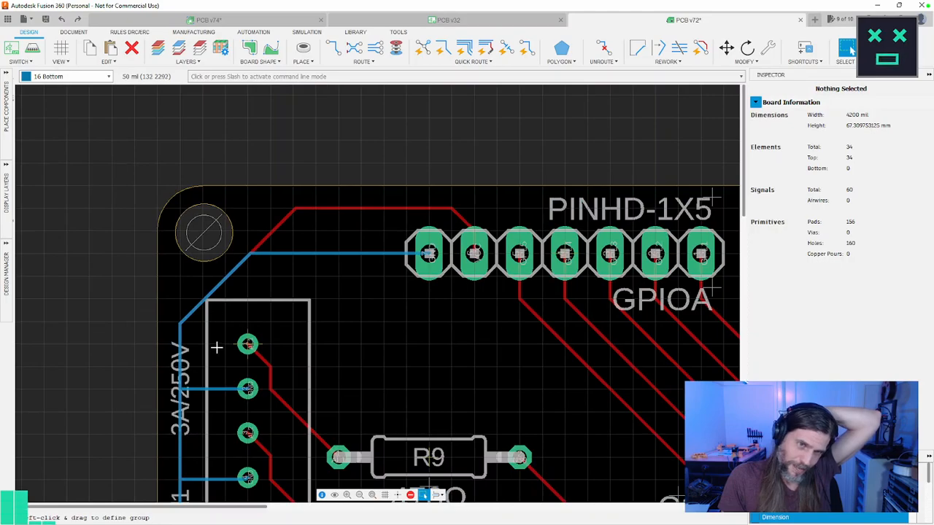
scroll(218, 341, "down", 3)
scroll(218, 341, "down", 2)
middle_click_drag(333, 334, 289, 171)
scroll(327, 215, "up", 1)
scroll(328, 214, "up", 3)
scroll(325, 216, "down", 1)
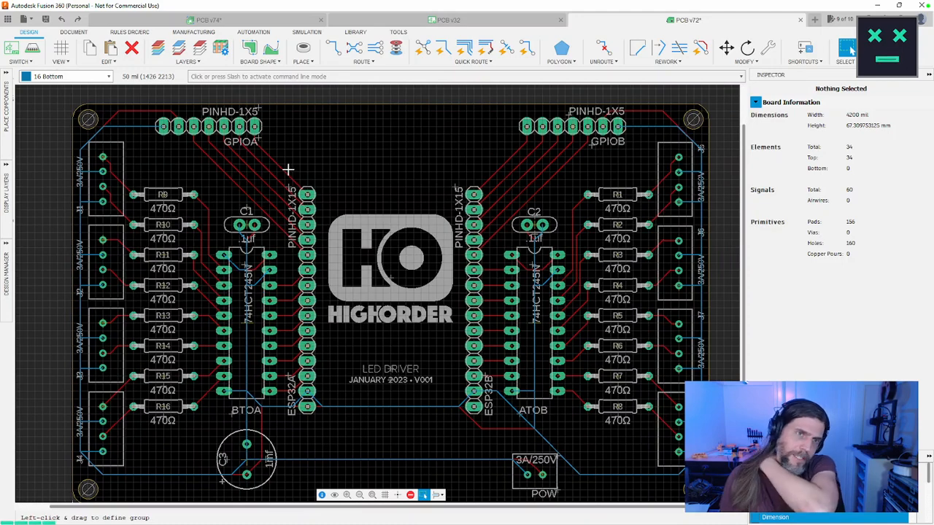
Step: Try to smooth the GPR5 trace running from the GPIOB header with QuickRoute Smooth
left_click(472, 61)
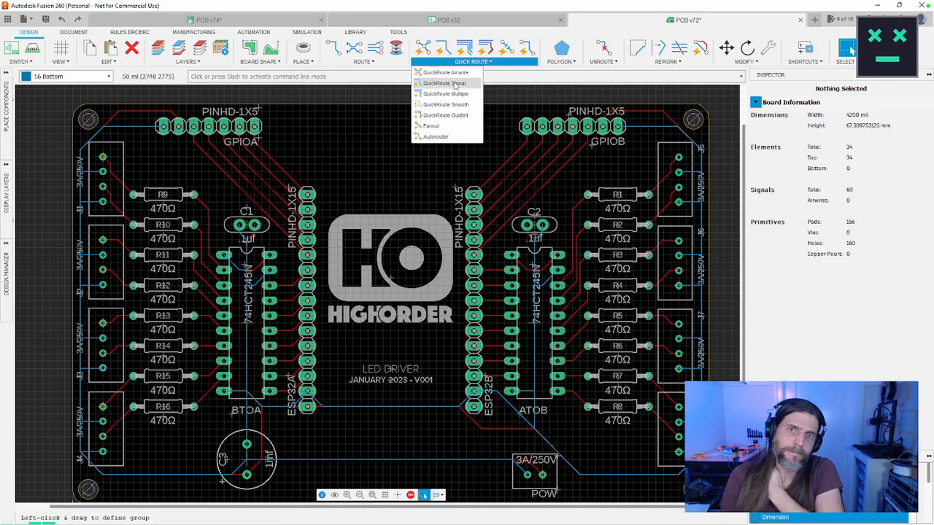
left_click(446, 104)
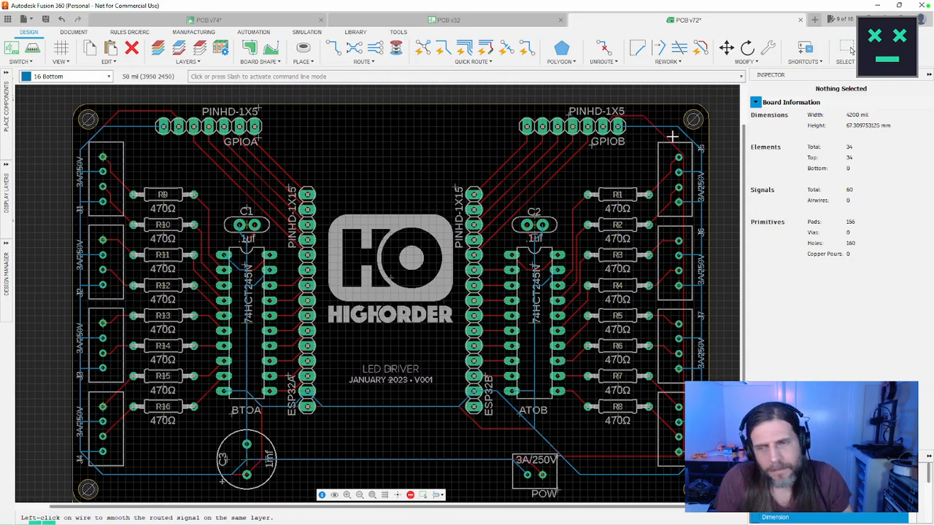
key("Escape")
left_click(550, 167)
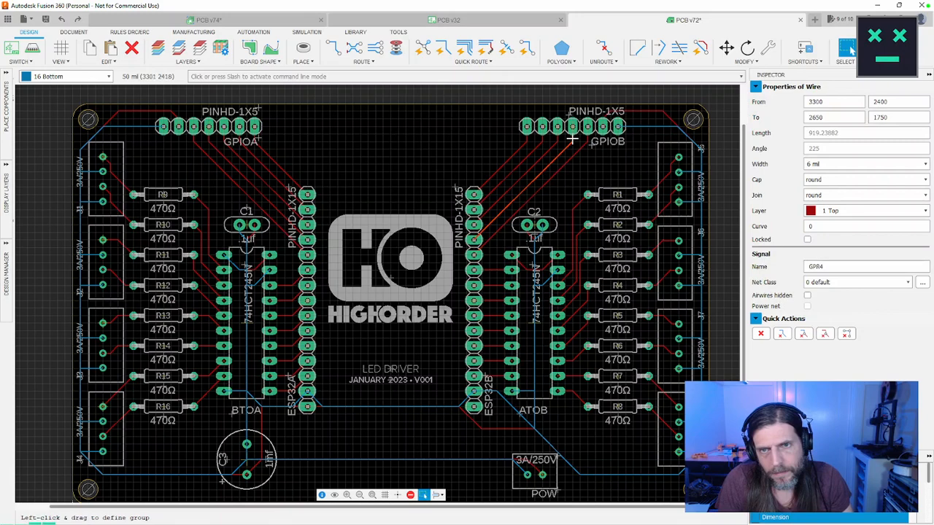
left_click(573, 139)
left_click(582, 148)
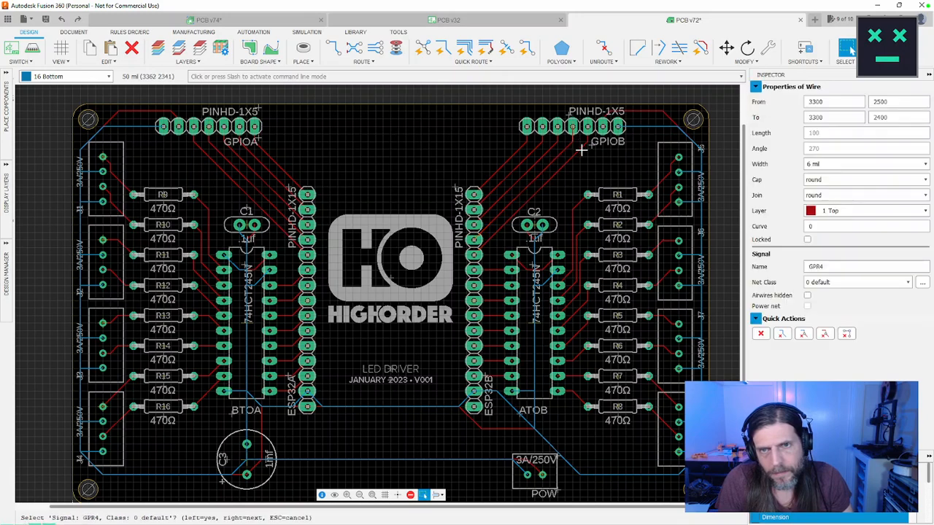
left_click(467, 62)
left_click(445, 108)
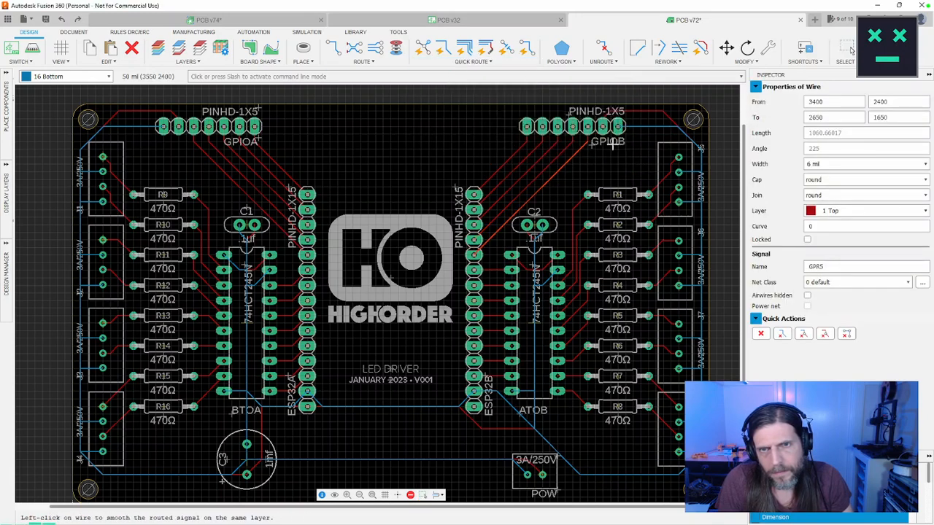
left_click(583, 146)
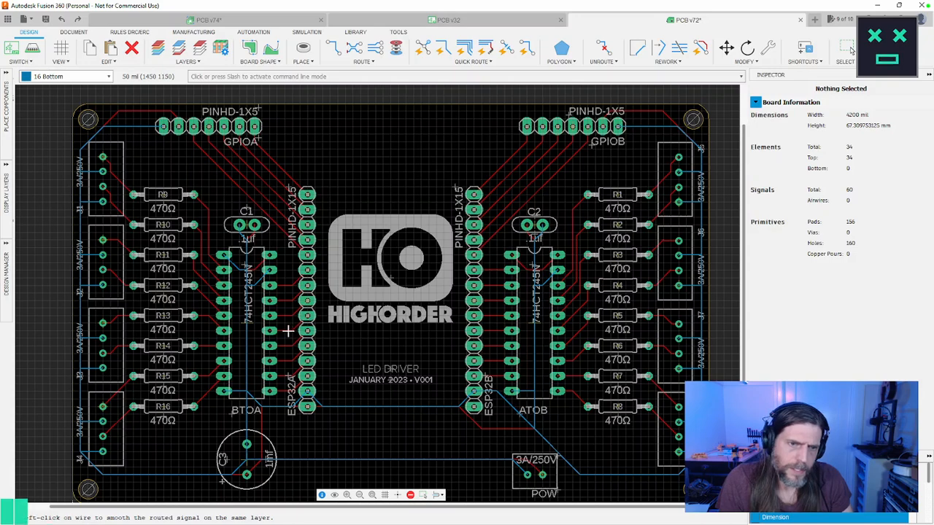
Step: Examine the routing around the ESP32 headers, the POW connector and the board's edges
scroll(289, 331, "up", 3)
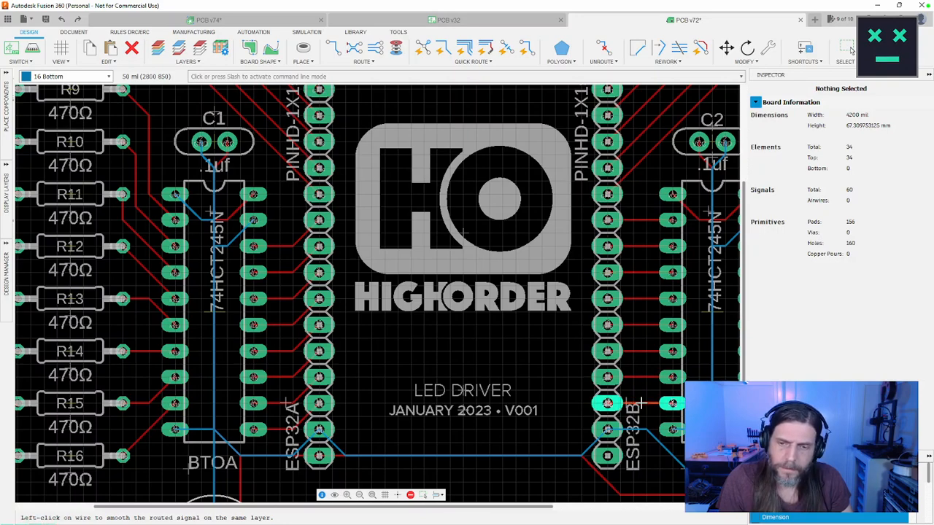
middle_click_drag(641, 404, 443, 209)
scroll(443, 207, "down", 1)
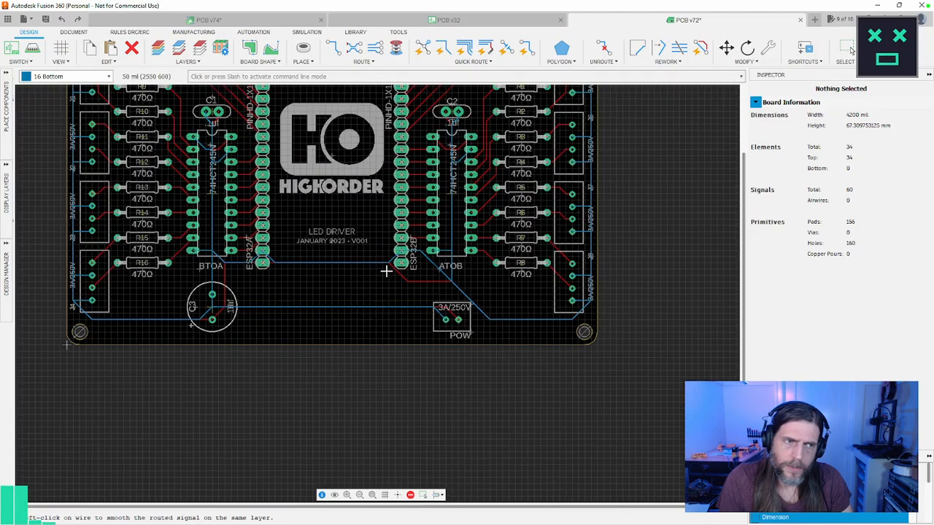
scroll(401, 239, "down", 1)
scroll(401, 243, "down", 1)
middle_click_drag(401, 242, 429, 340)
scroll(173, 156, "up", 2)
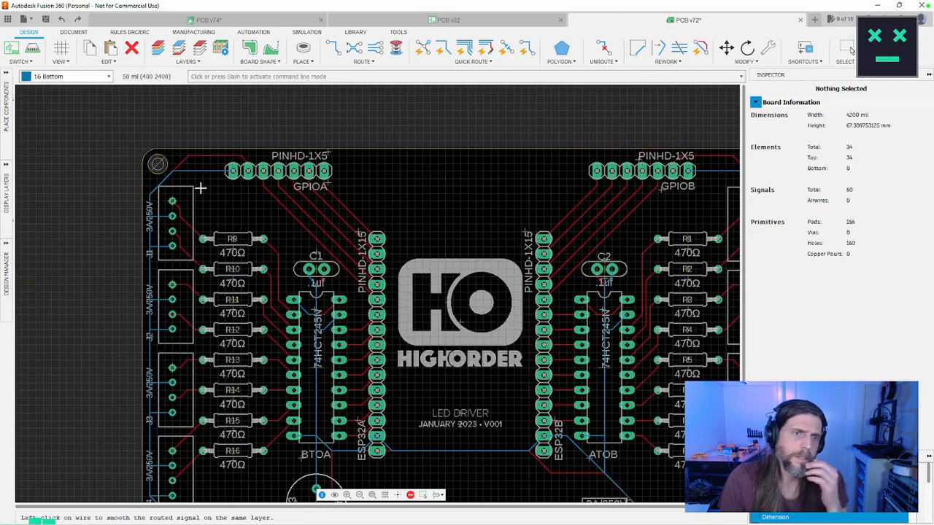
scroll(200, 189, "down", 1)
middle_click_drag(387, 251, 378, 239)
middle_click_drag(210, 458, 179, 427)
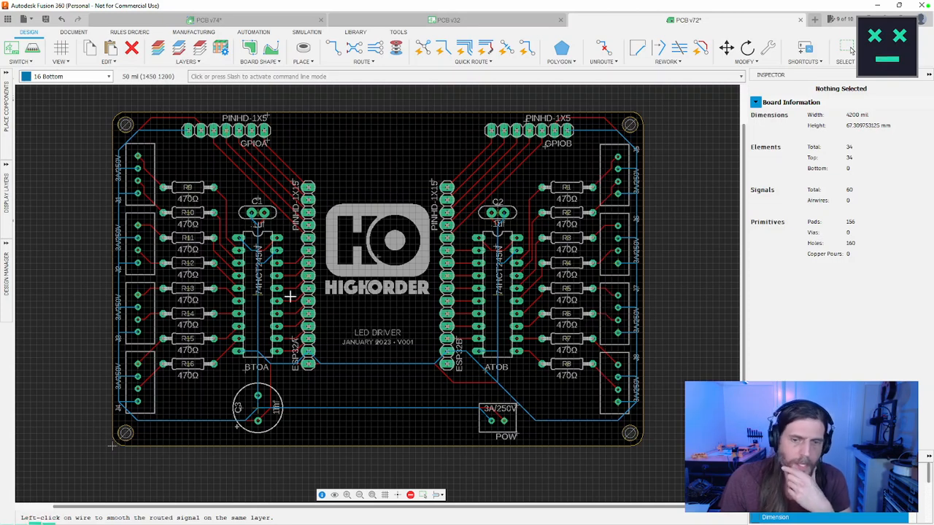
Step: Display only the bottom copper layer in colour and inspect the traces around both 74HCT245N chips
left_click(71, 76)
left_click(76, 76)
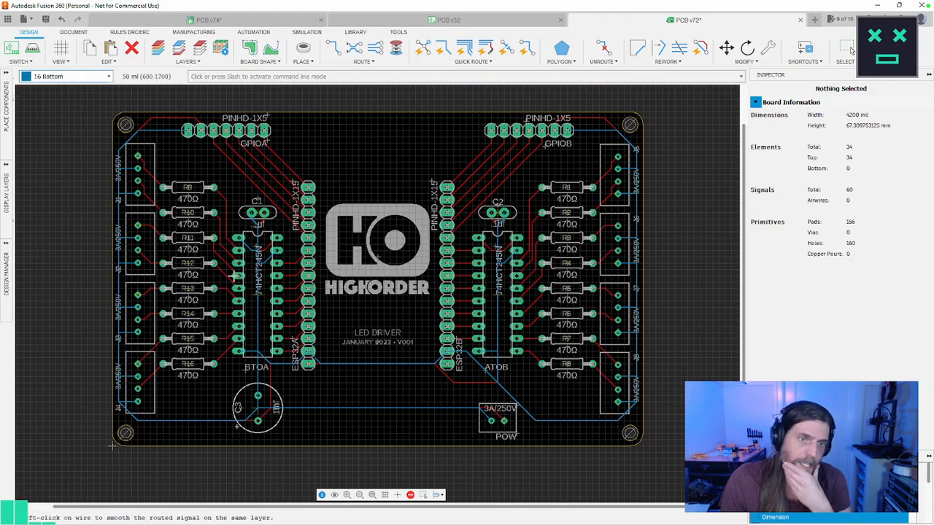
left_click(77, 76)
left_click(64, 100)
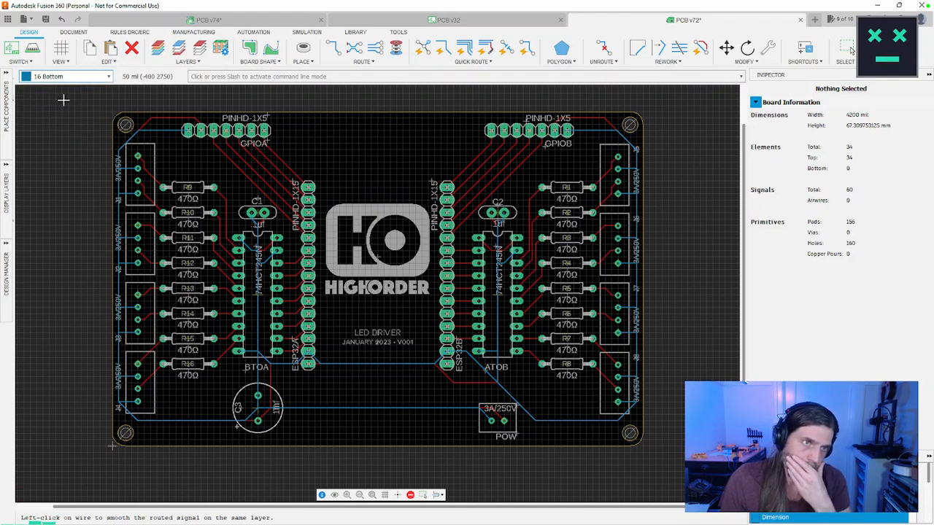
left_click(201, 47)
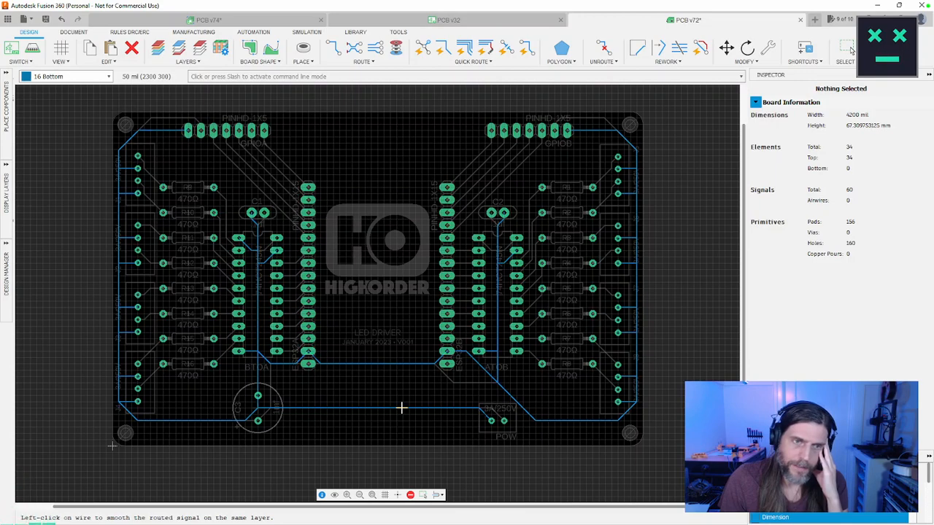
scroll(258, 305, "up", 3)
scroll(256, 305, "down", 2)
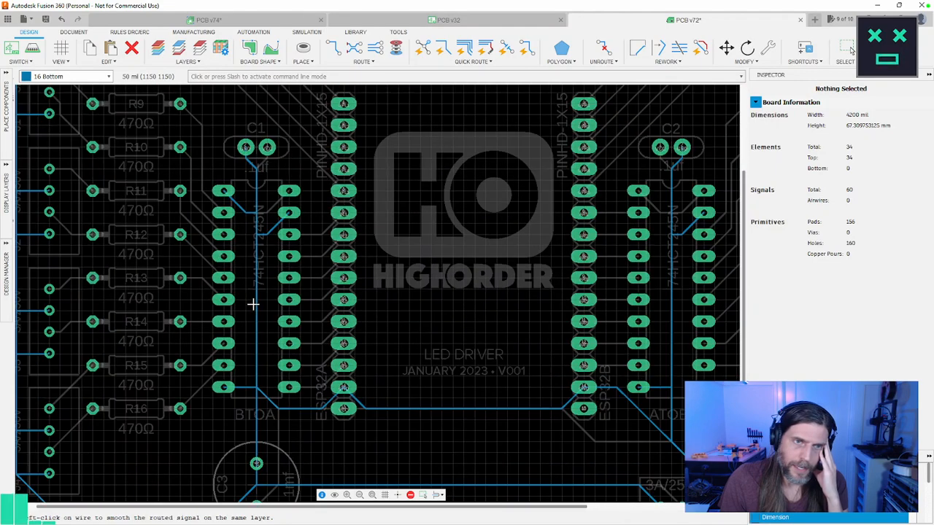
scroll(448, 446, "down", 1)
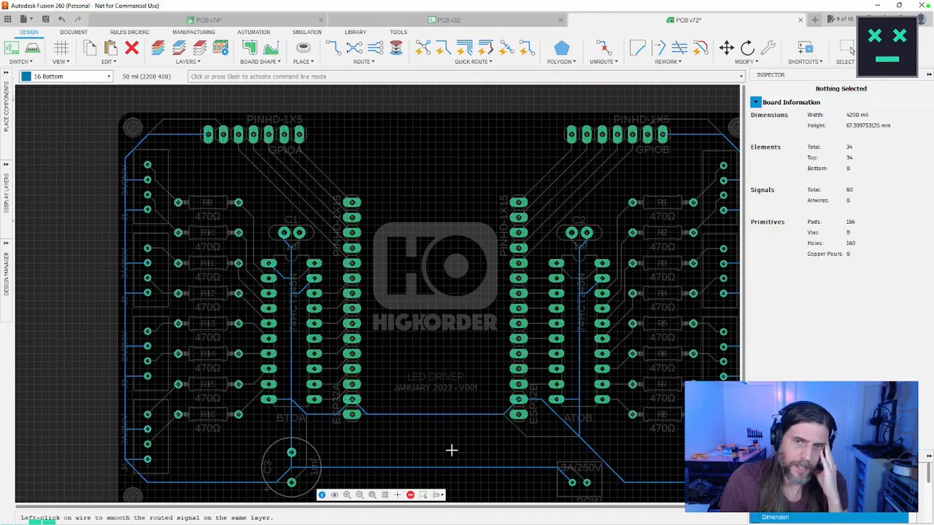
middle_click_drag(430, 441, 384, 397)
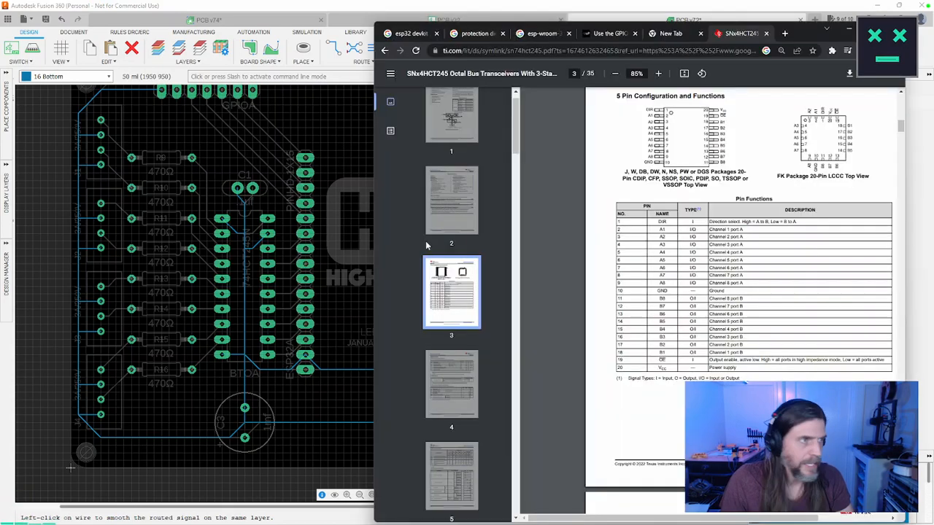
Step: Switch to the browser, look up the ESP32 devkit pinout image, and return to the Fusion 360 board
key("alt+Tab")
left_click(560, 33)
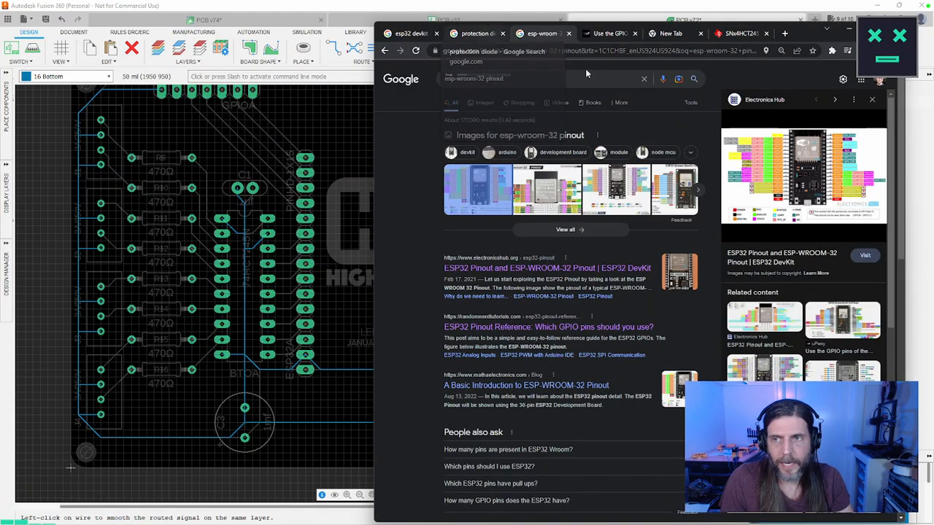
left_click(468, 35)
left_click(417, 34)
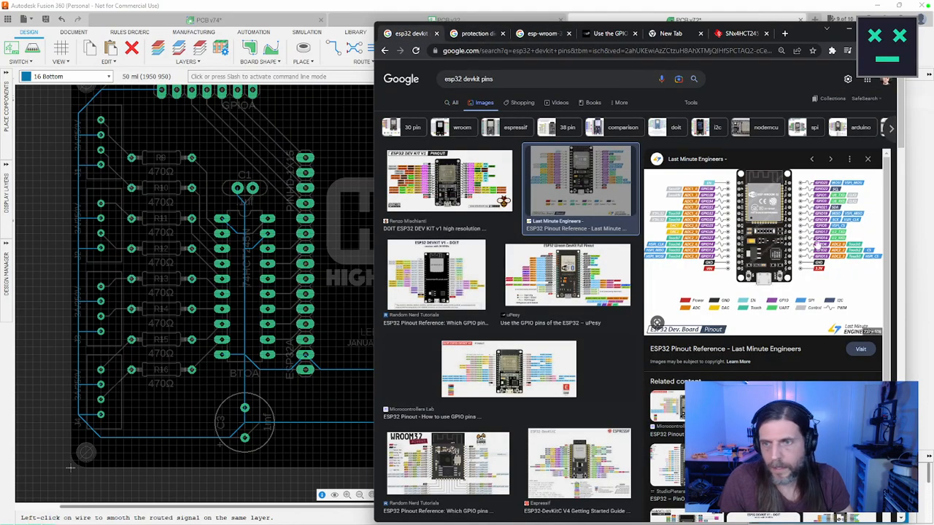
key("alt+Tab")
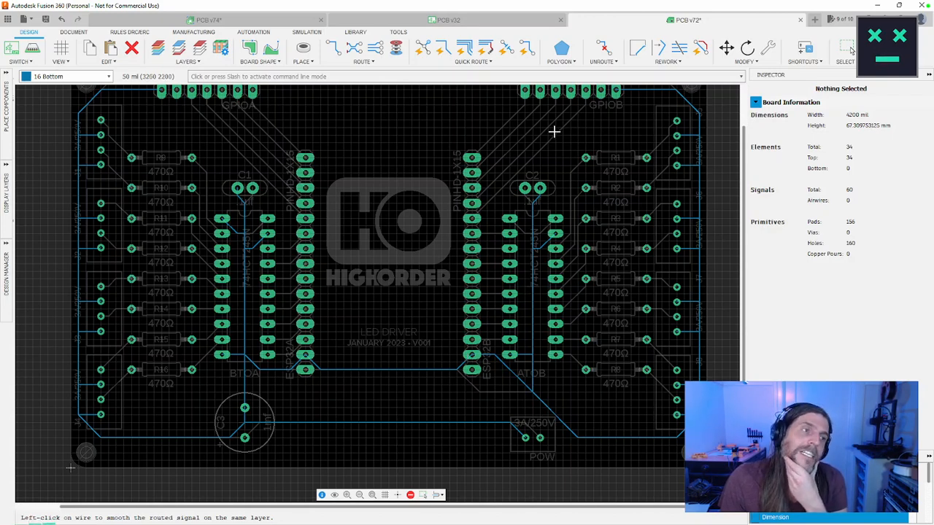
Step: Examine the bottom-layer traces between the ESP32 headers, capacitor C3 and the POW connector
scroll(357, 325, "up", 2)
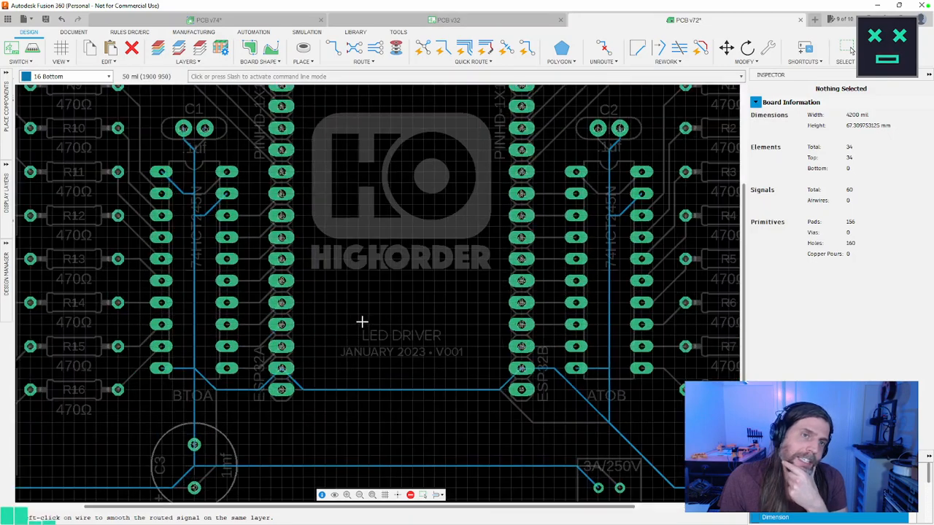
scroll(362, 321, "down", 4)
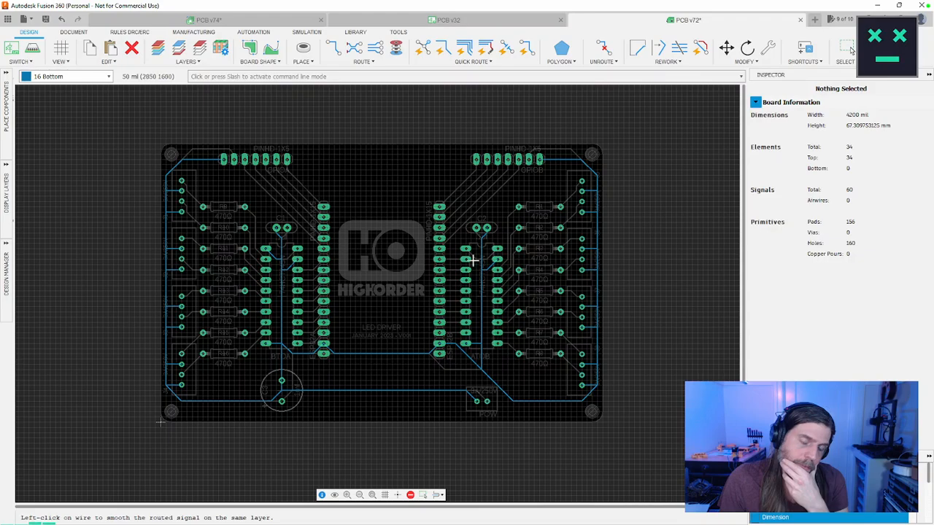
scroll(462, 379, "up", 5)
scroll(467, 378, "down", 6)
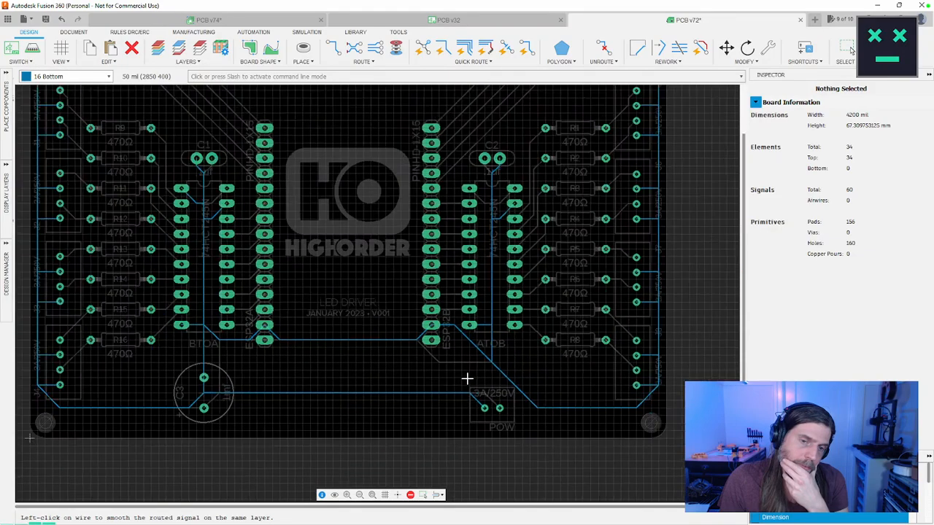
scroll(469, 378, "up", 2)
scroll(471, 377, "down", 1)
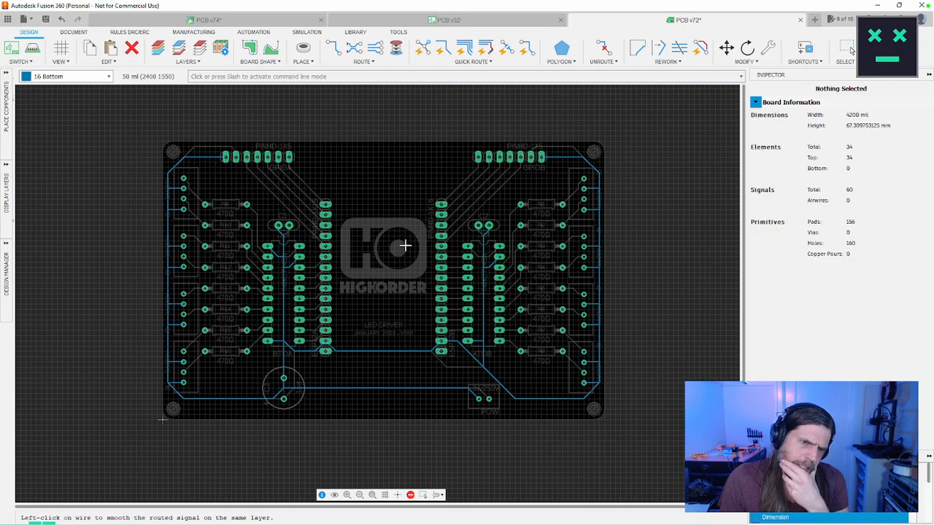
Step: Make Top the active layer and unroute the VCC trace running from GPIOA around connectors J1 to J4
left_click(108, 79)
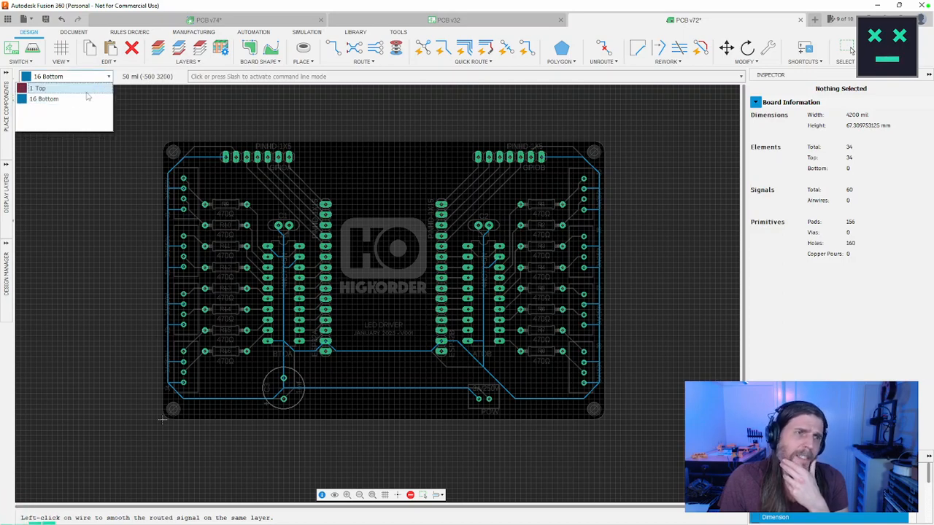
left_click(88, 90)
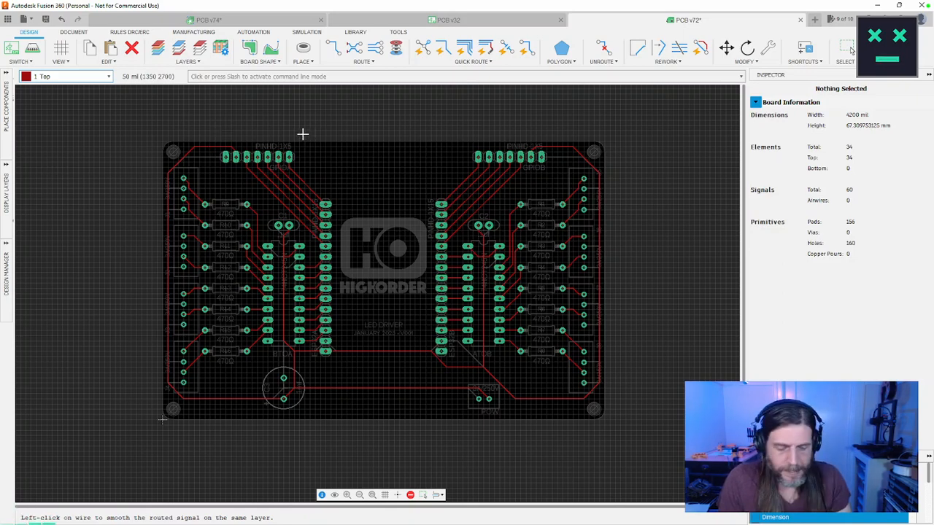
left_click(603, 51)
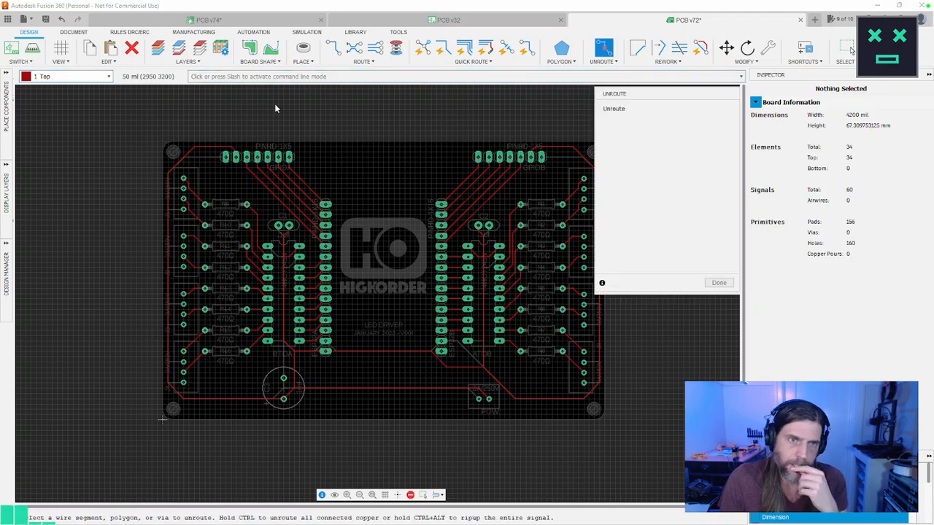
left_click(226, 146)
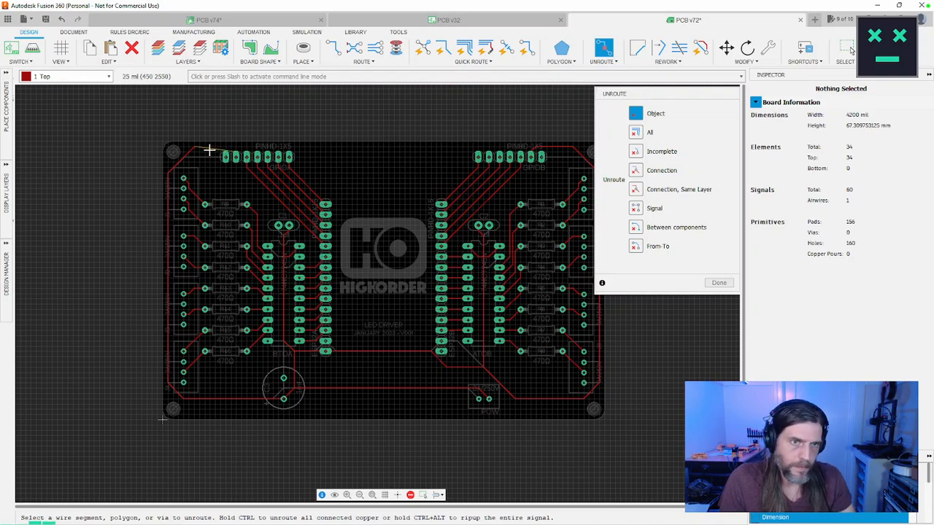
left_click(169, 180)
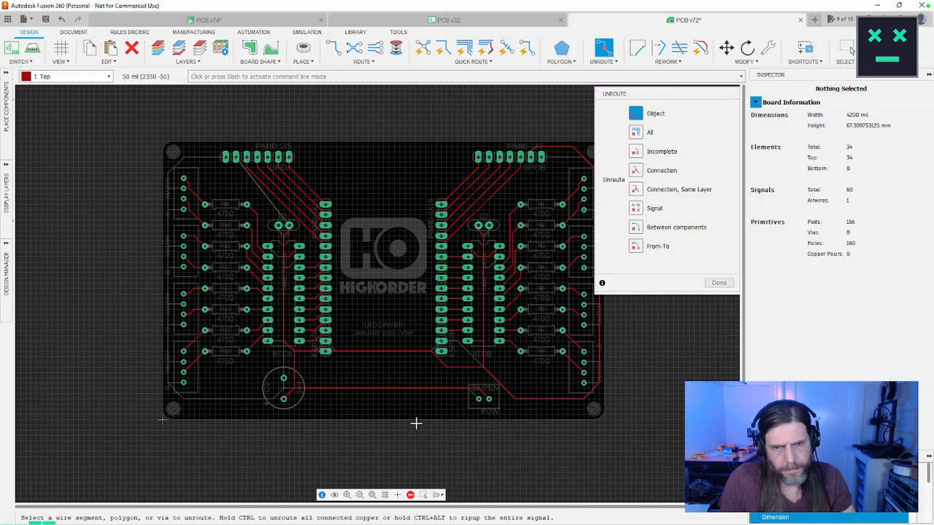
Step: Unroute the top-layer VCC trace running from GPIOB around connectors J5 to J8, and finish unrouting
middle_click_drag(511, 395, 458, 395)
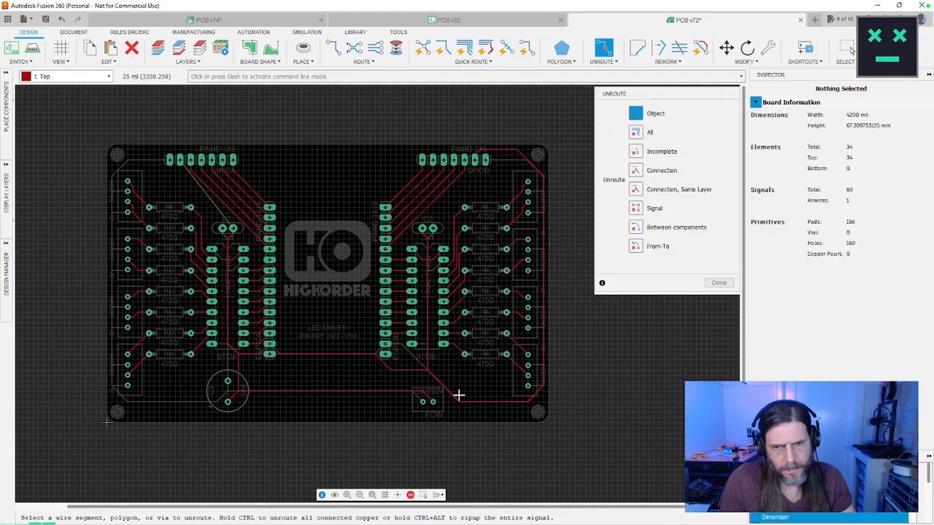
left_click(508, 401)
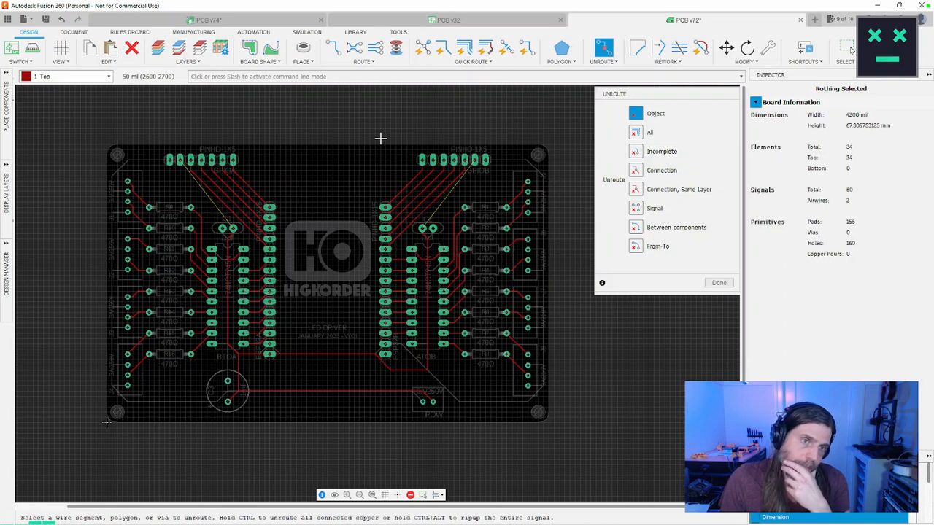
left_click(718, 283)
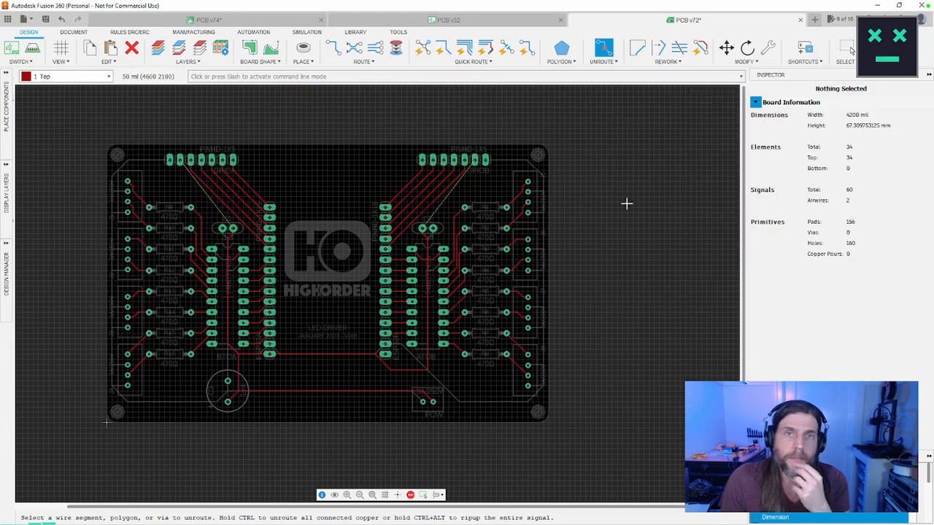
left_click(466, 165)
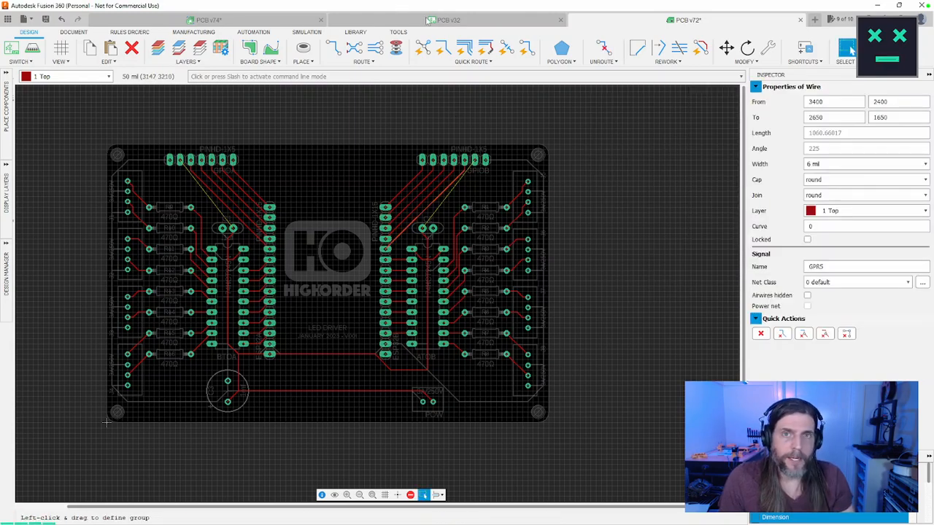
Step: Switch to the schematic and filter the component library for "pow"
left_click(426, 20)
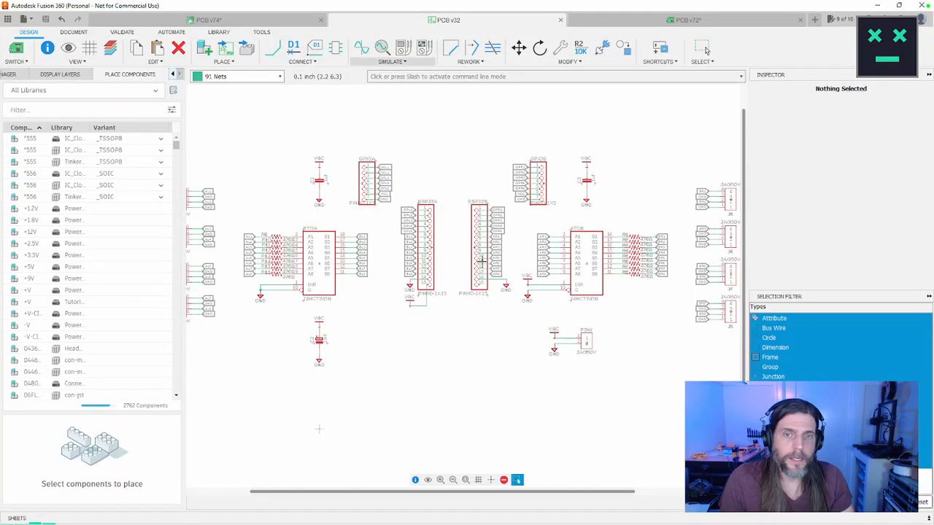
left_click(702, 48)
scroll(475, 283, "up", 5)
scroll(476, 282, "down", 1)
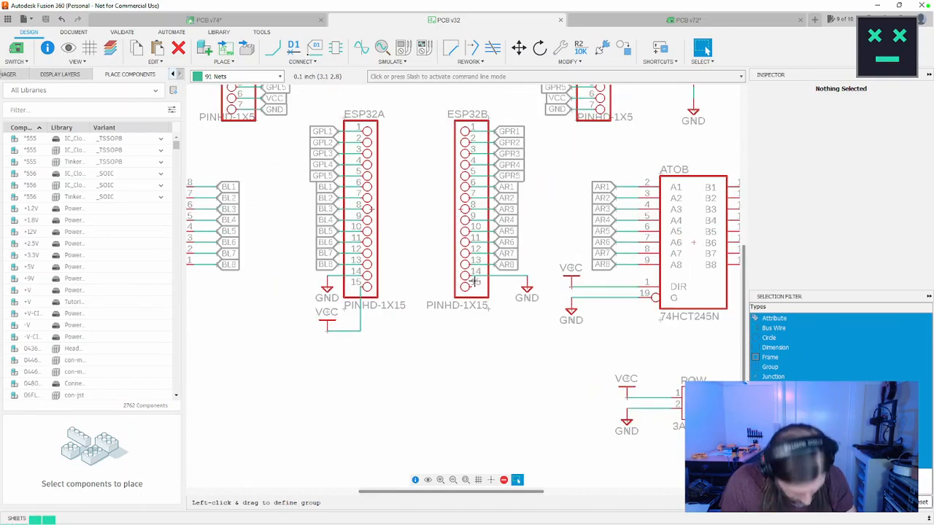
left_click(48, 109)
type("p")
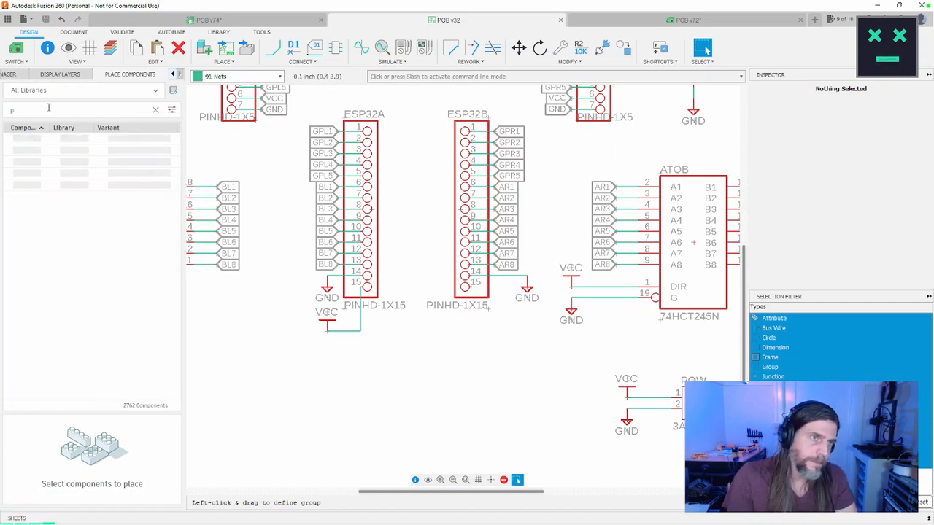
type("ww")
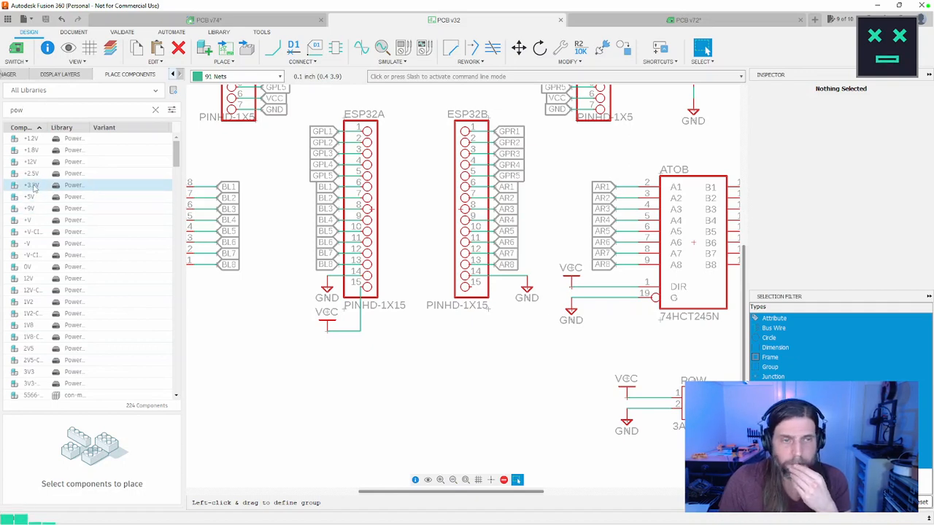
Step: Place a +3.3V power symbol below the GND symbol beside ESP32B, keeping +3.3V as its value
left_click(32, 186)
left_click(519, 321)
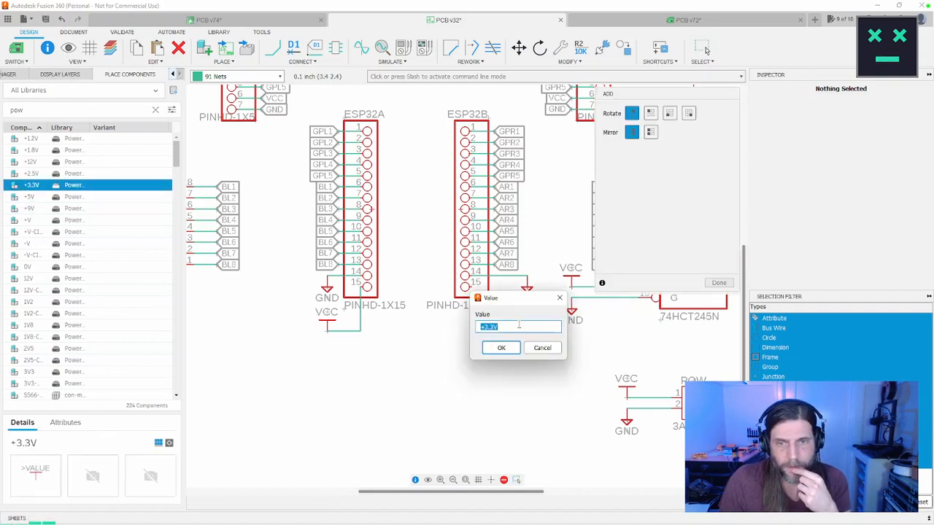
key("Return")
left_click(703, 50)
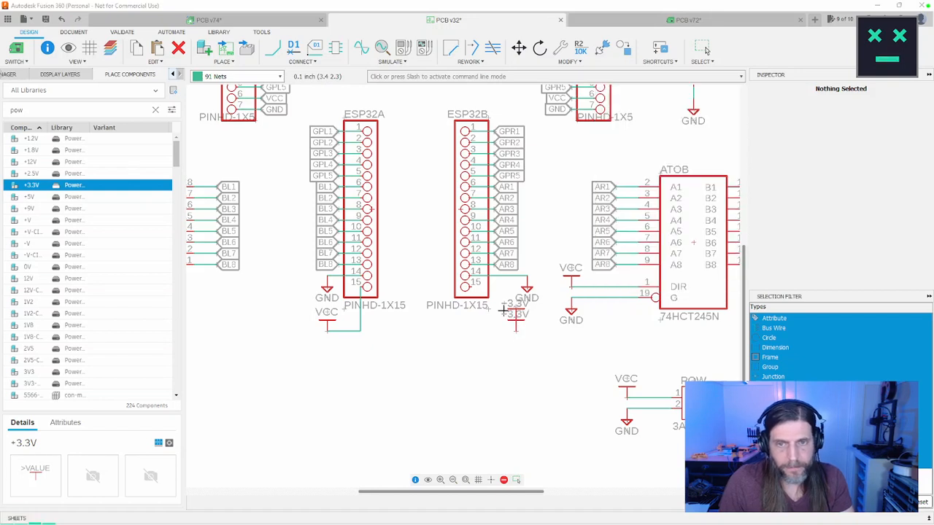
Step: Wire pin 15 of ESP32B to the +3.3V symbol with a net, and move the symbol directly beneath the GND symbol
key("n")
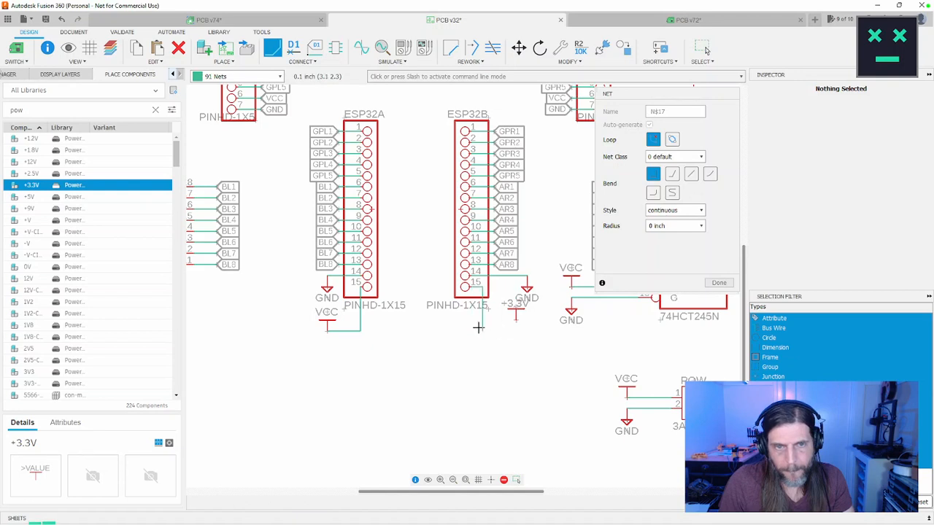
left_click(471, 328)
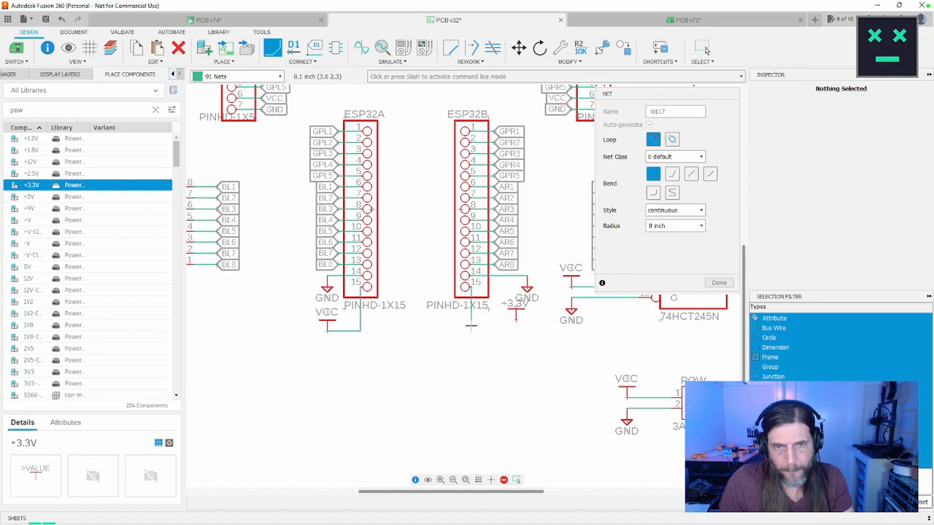
left_click(516, 321)
key("Escape")
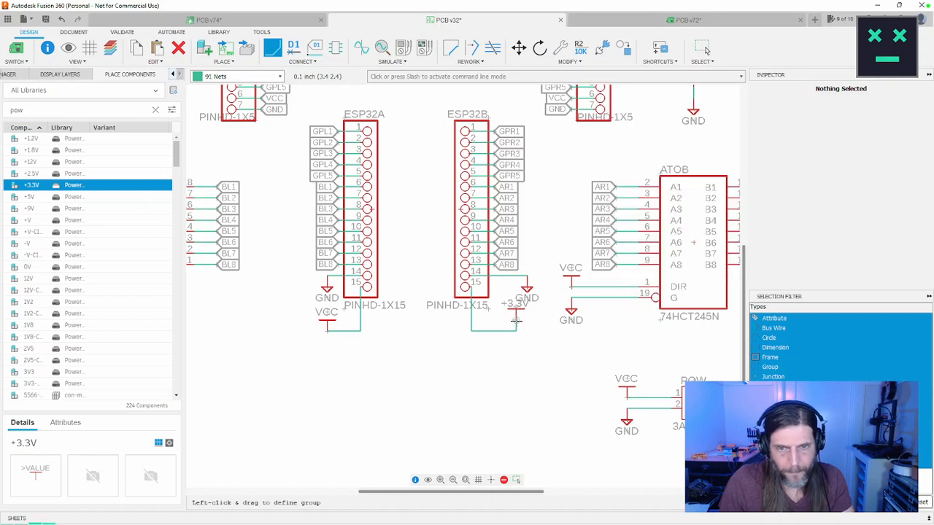
key("m")
left_click(517, 321)
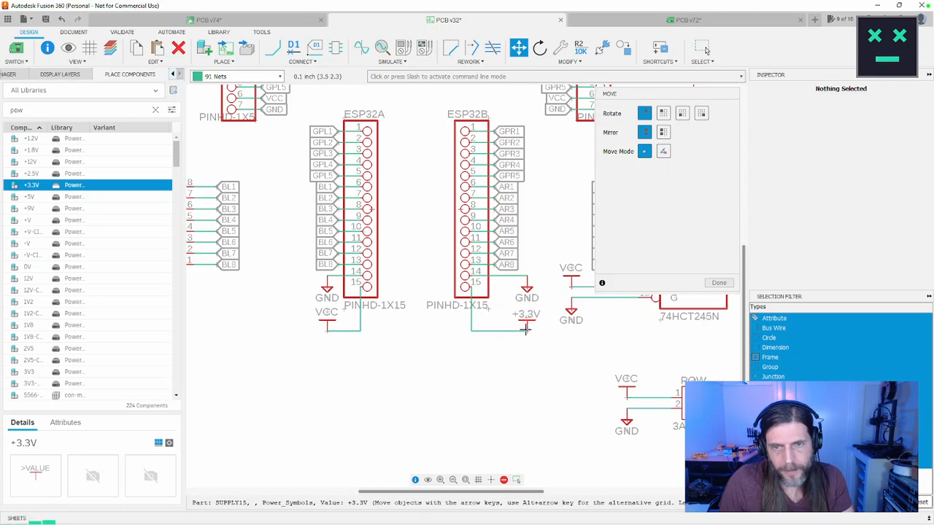
left_click(525, 329)
Step: Try to rename the net of GPIOA's VCC label to +3.3V through the label's properties
scroll(542, 351, "down", 4)
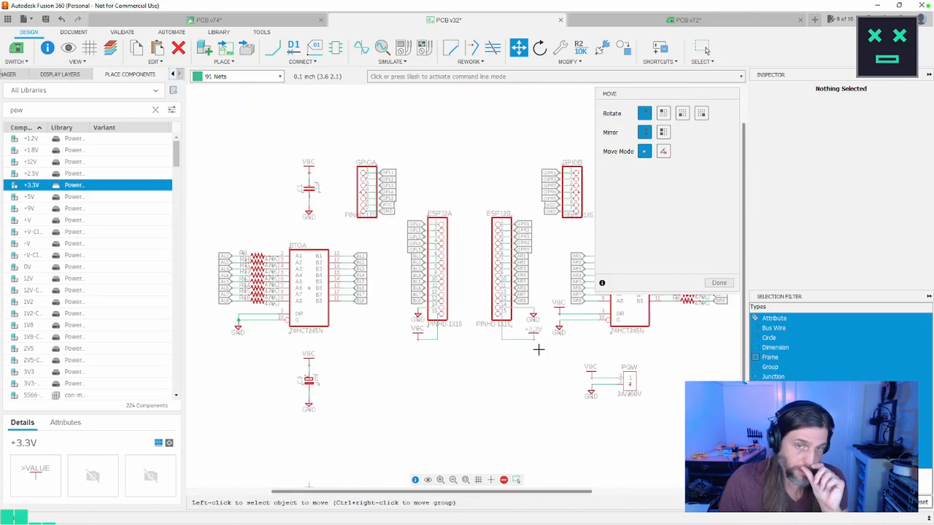
scroll(384, 232, "up", 2)
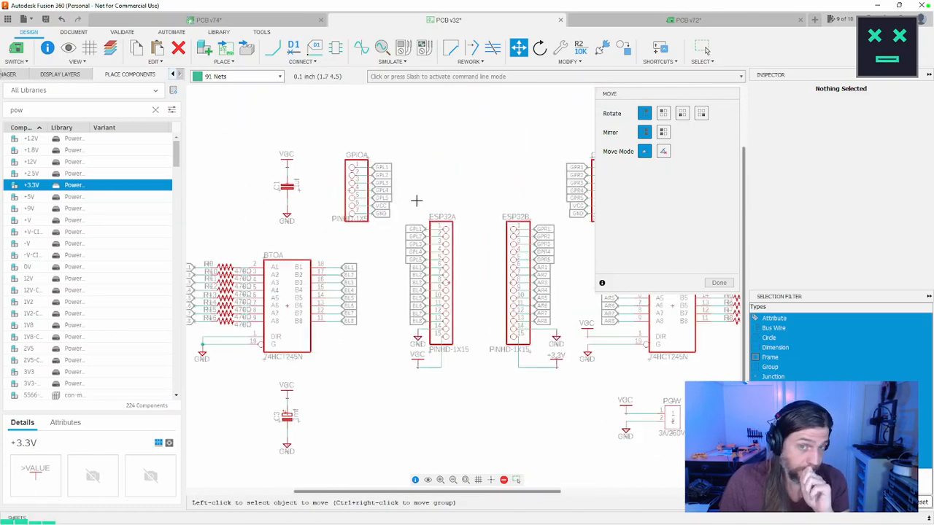
scroll(390, 228, "up", 4)
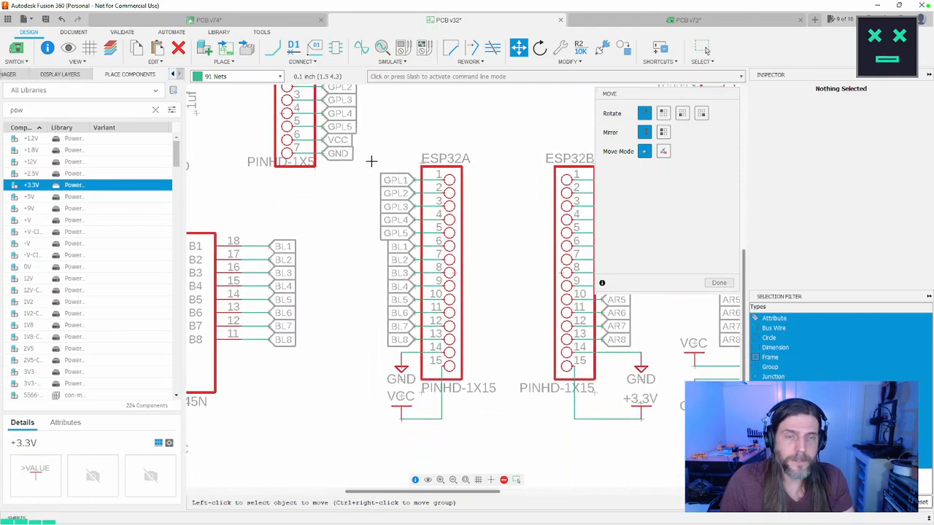
middle_click_drag(395, 155, 372, 189)
key("Escape")
left_click(300, 174)
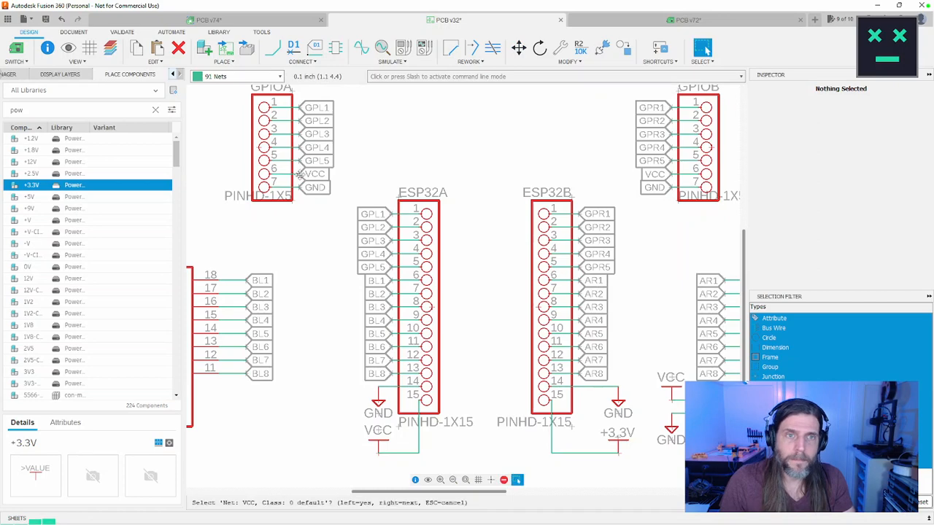
left_click(300, 175)
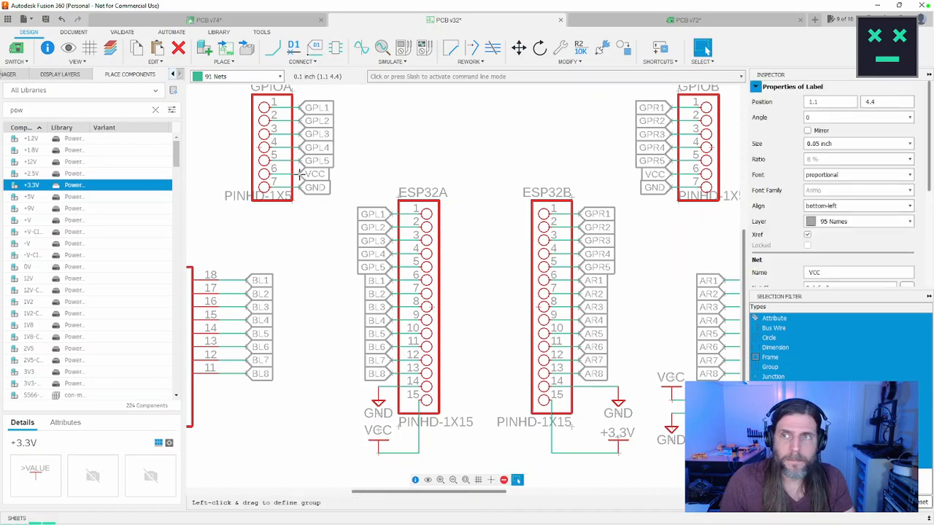
double_click(834, 272)
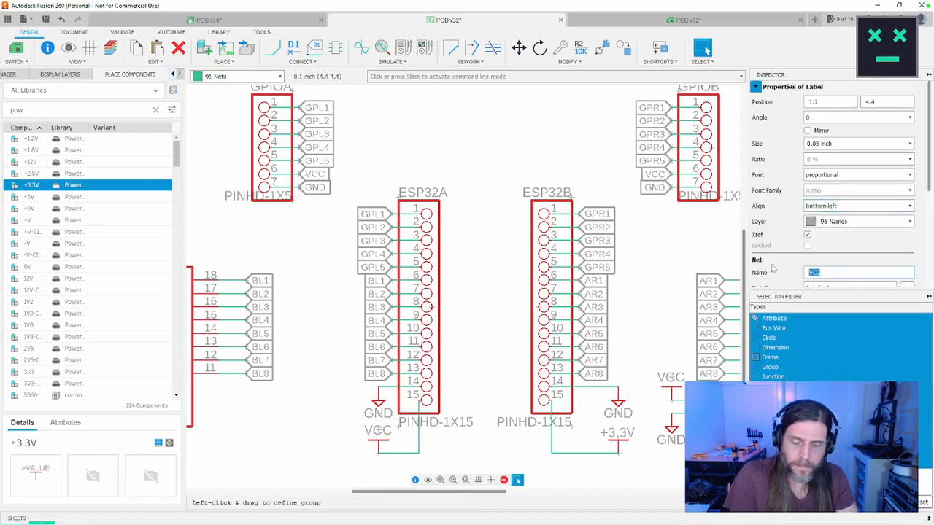
type("+3")
key("Return")
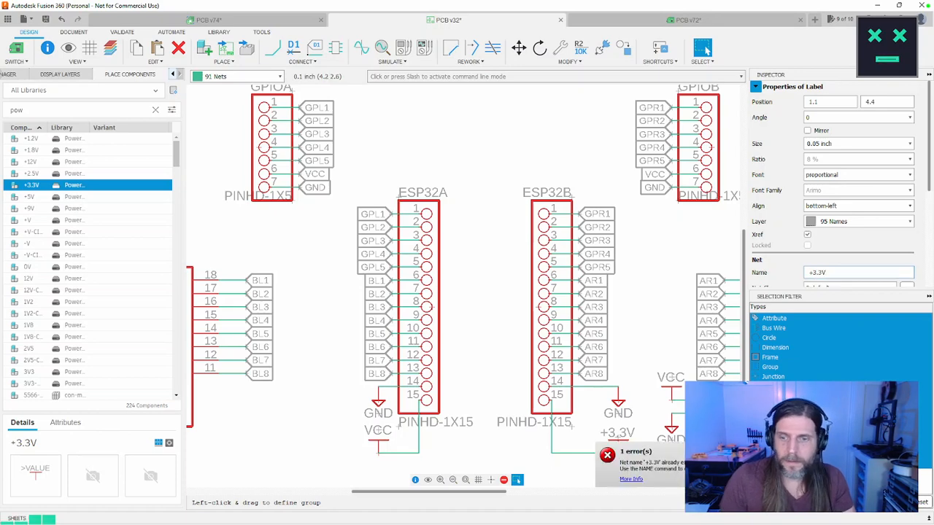
left_click(409, 173)
Step: Rename only the VCC net segment at GPIOA pin 6 to +3.3V with the Name command, and accept connecting the nets
mouse_move(470, 61)
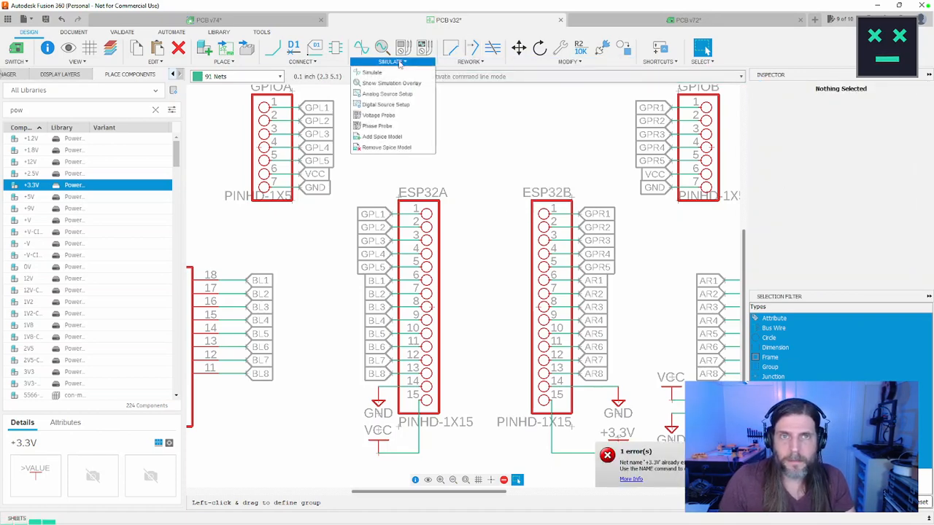
left_click(302, 62)
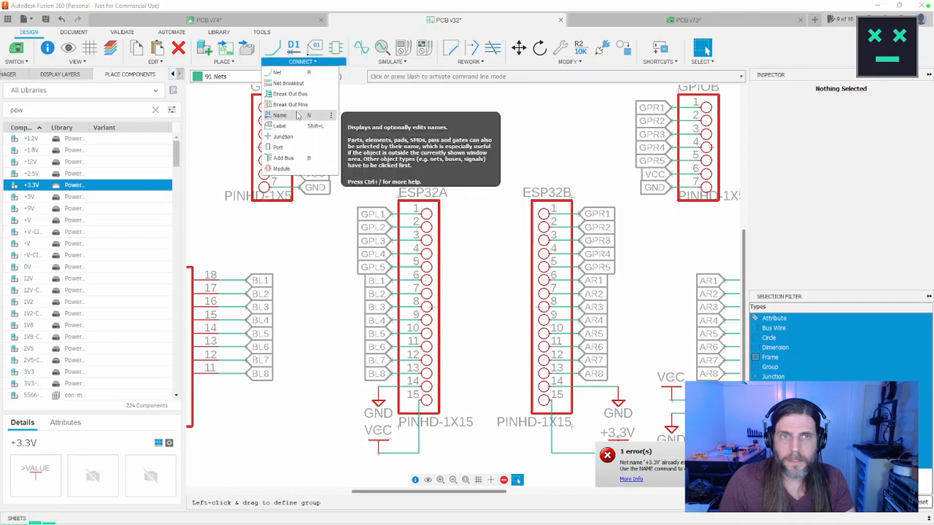
left_click(279, 115)
left_click(299, 175)
left_click(298, 175)
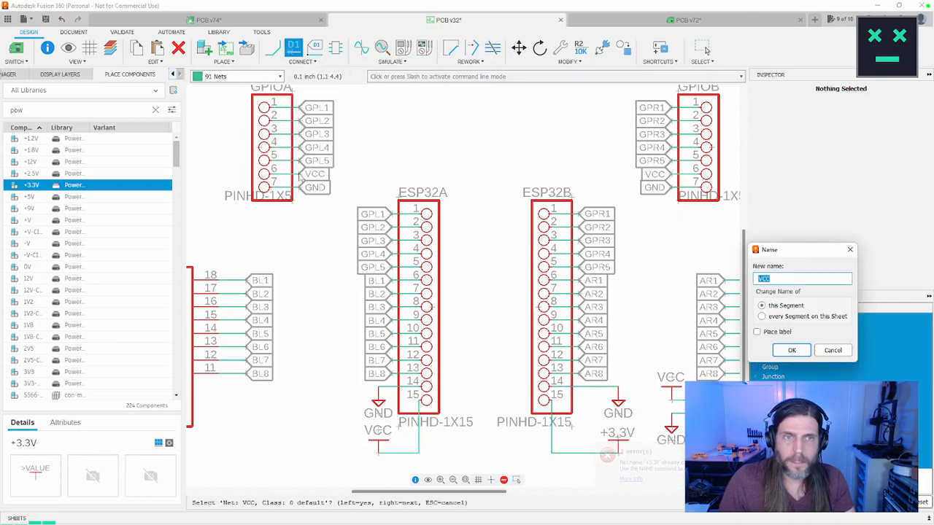
type("+")
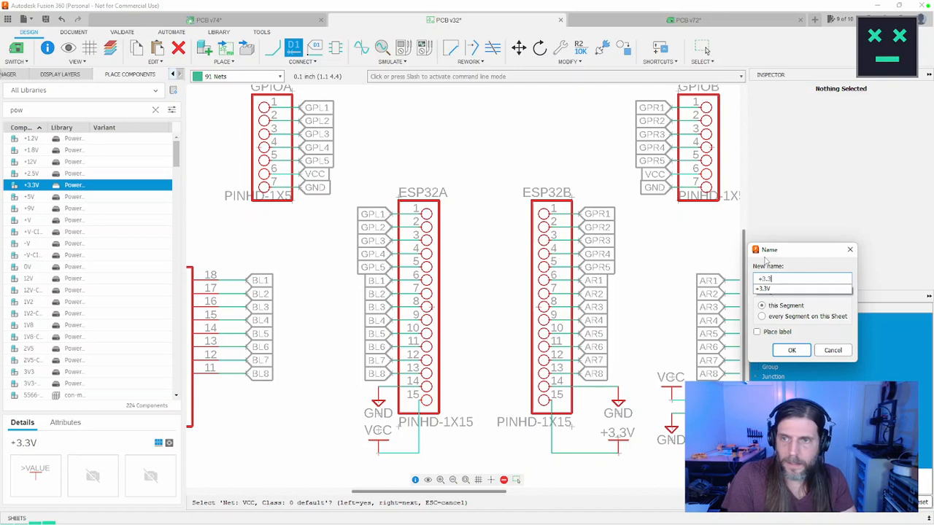
type("3.3")
left_click(775, 288)
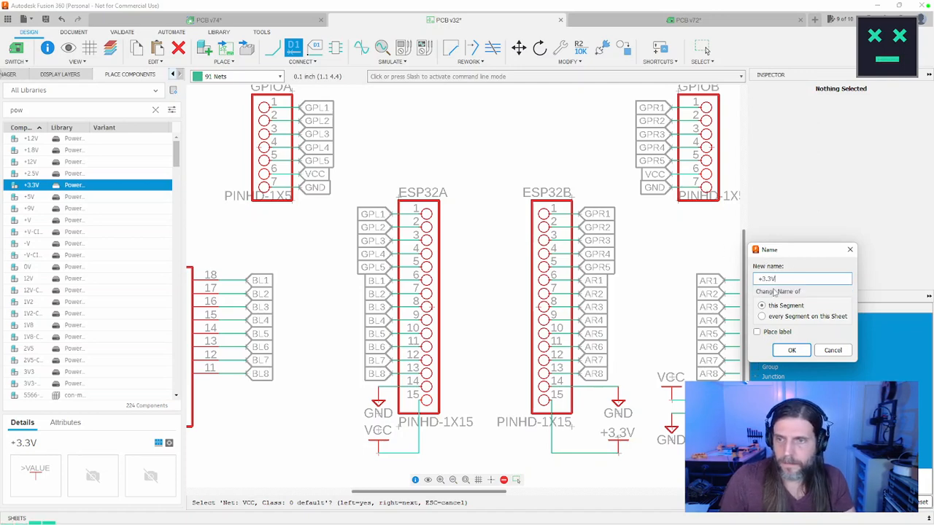
left_click(792, 351)
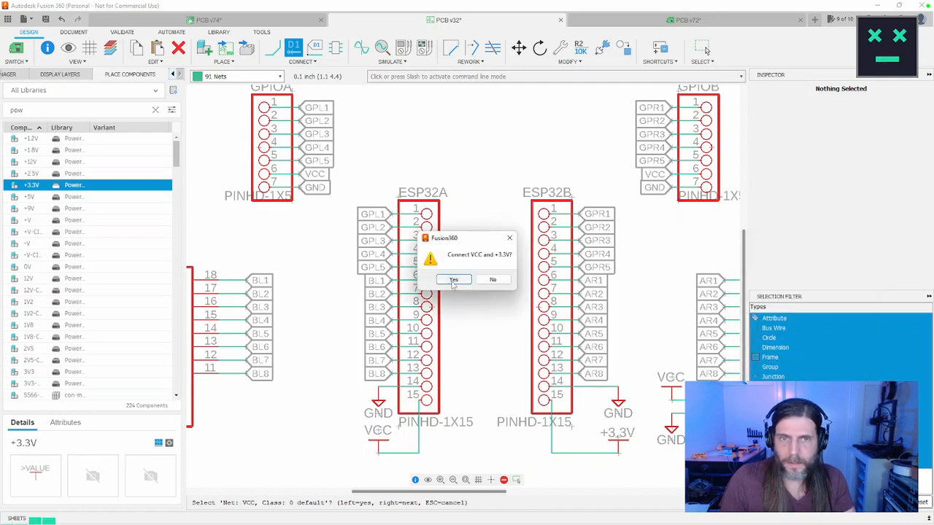
left_click(453, 281)
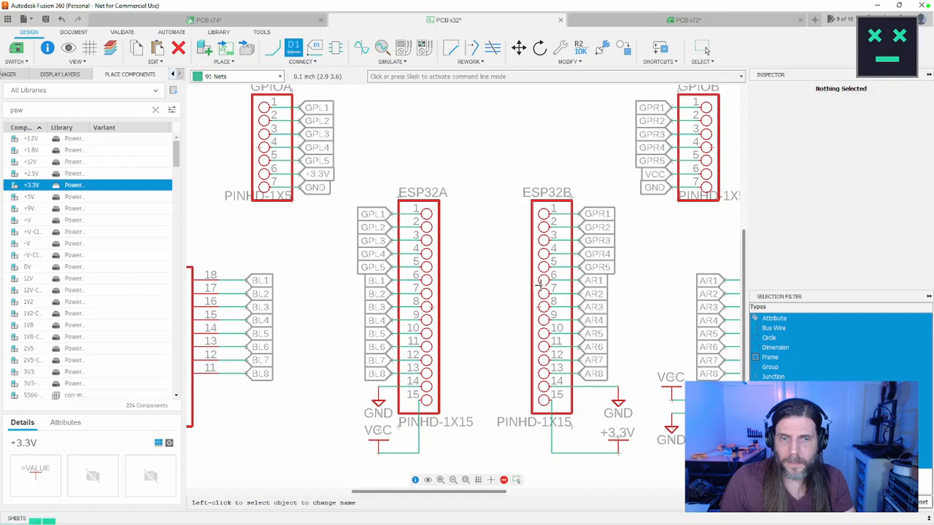
Step: Rename only the VCC net segment at GPIOB pin 6 to +3.3V, and accept connecting the nets
left_click(670, 175)
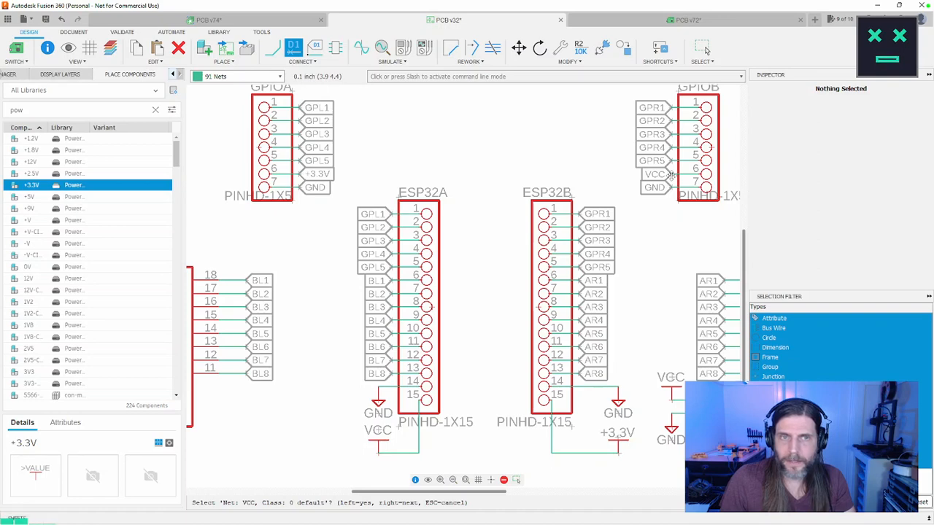
left_click(672, 175)
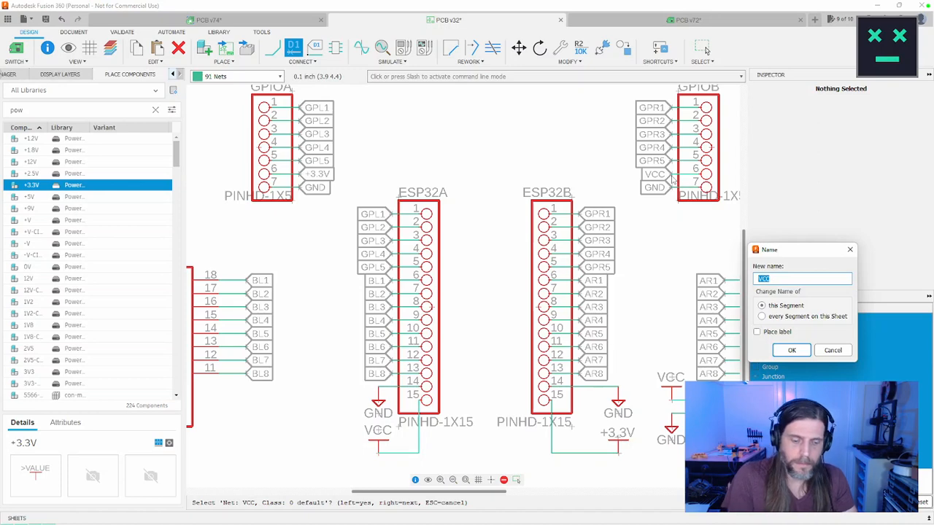
type("+3.")
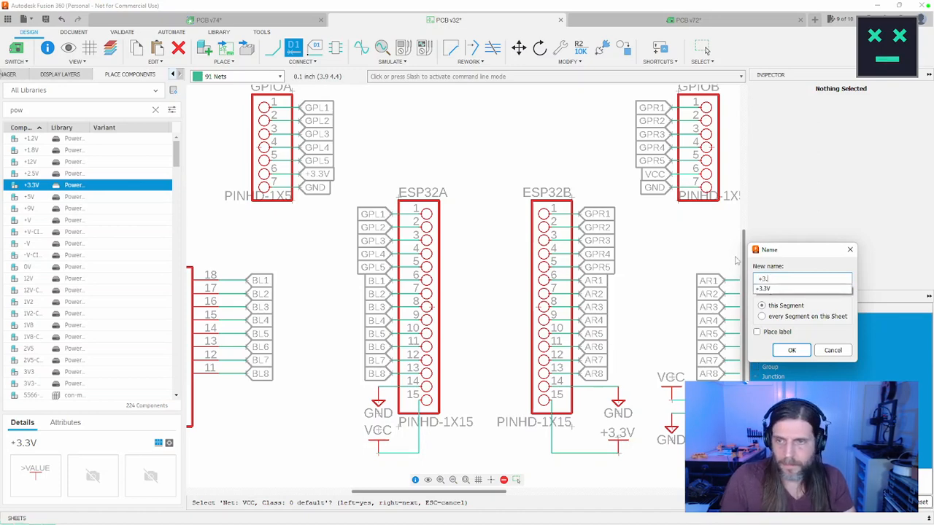
left_click(770, 289)
left_click(792, 350)
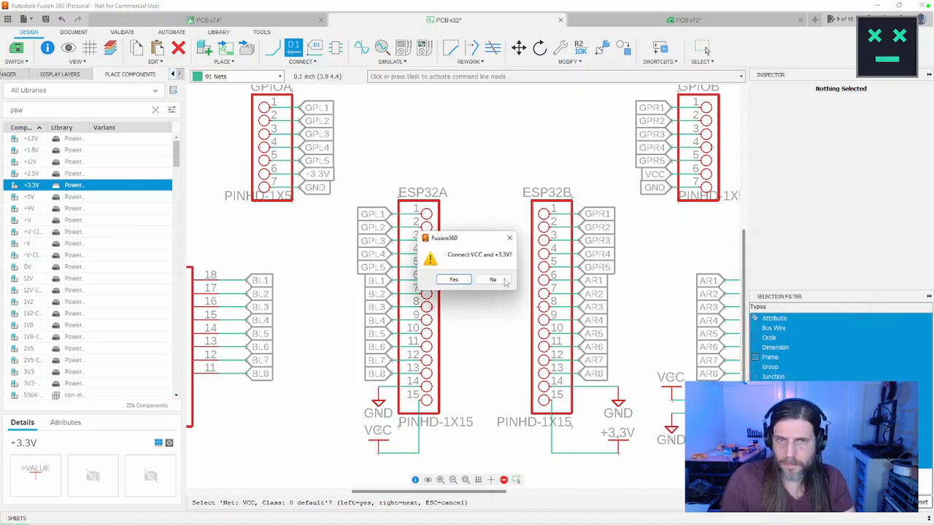
left_click(453, 280)
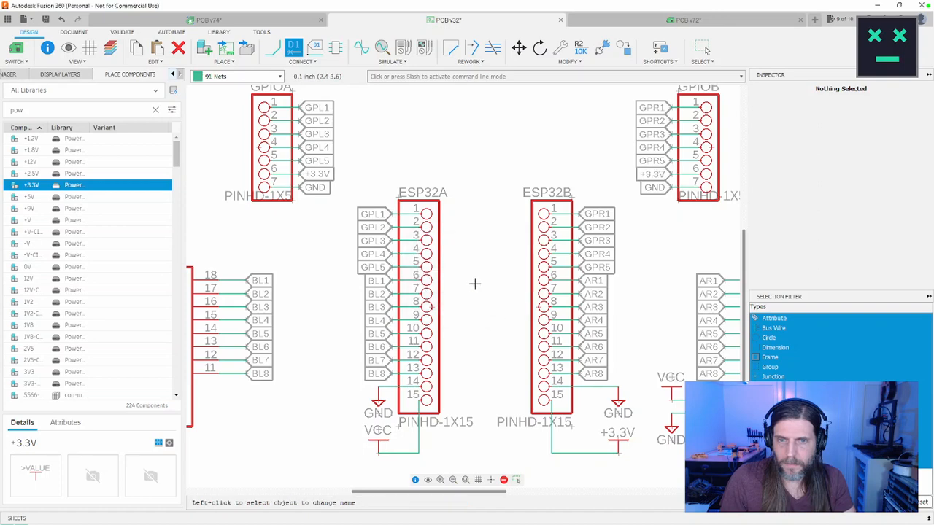
Step: Save the modified schematic as a new version
scroll(498, 364, "down", 5)
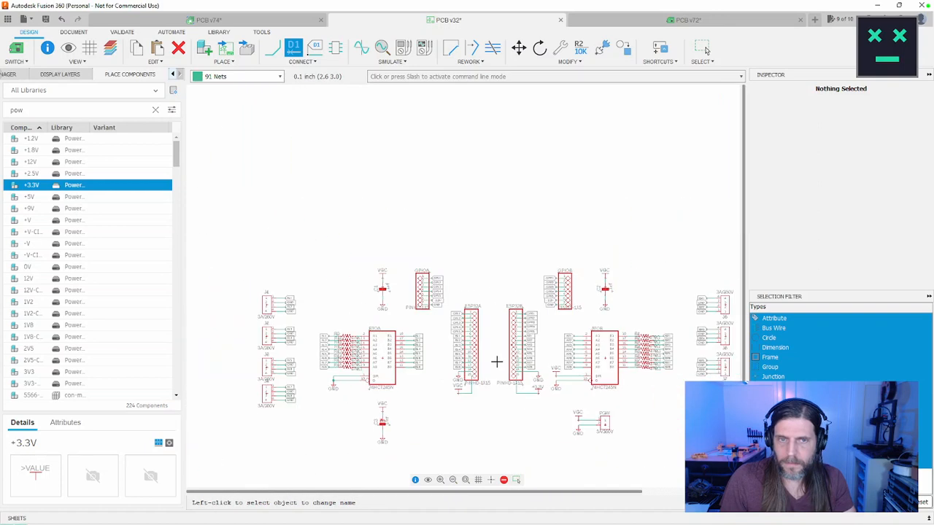
key("ctrl+s")
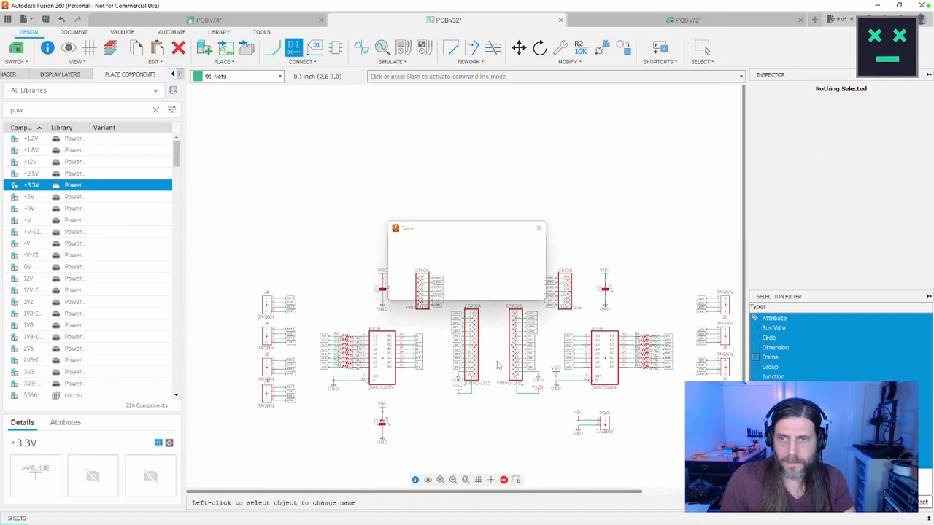
left_click(465, 289)
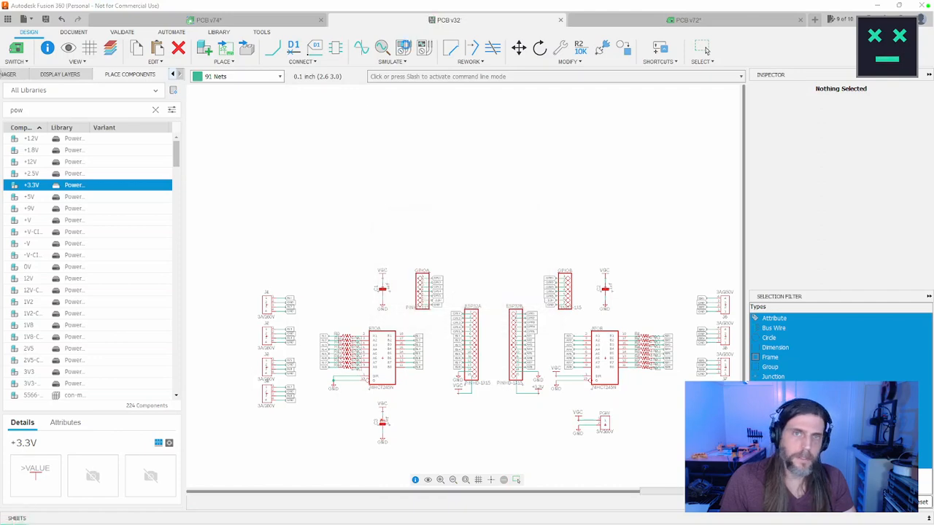
Step: On the board layout, route a 6 mil top-layer +3.3V trace from GPIOA's pin 6 above the header pins to GPIOB's pin 6
left_click(638, 20)
middle_click_drag(311, 144, 423, 143)
scroll(440, 214, "up", 3)
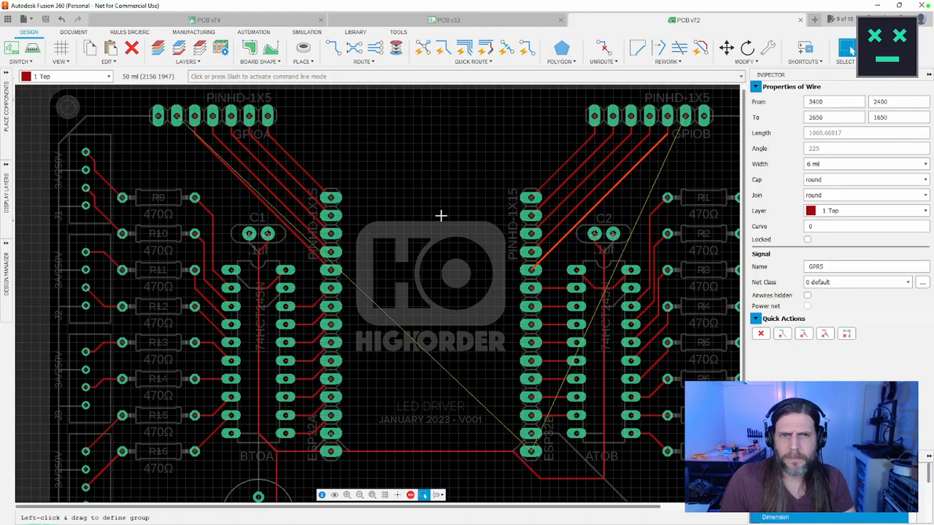
scroll(440, 215, "down", 2)
middle_click_drag(395, 169, 370, 186)
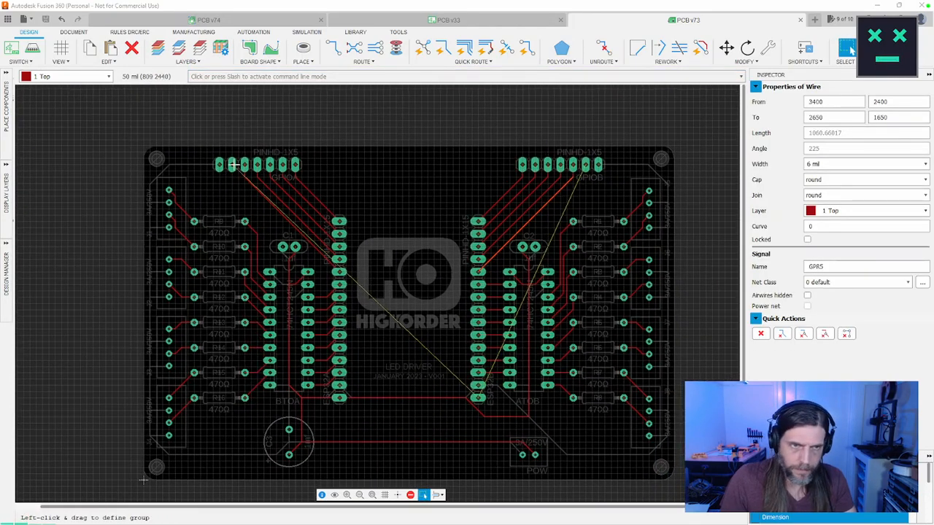
key("r")
middle_click_drag(383, 143, 319, 139)
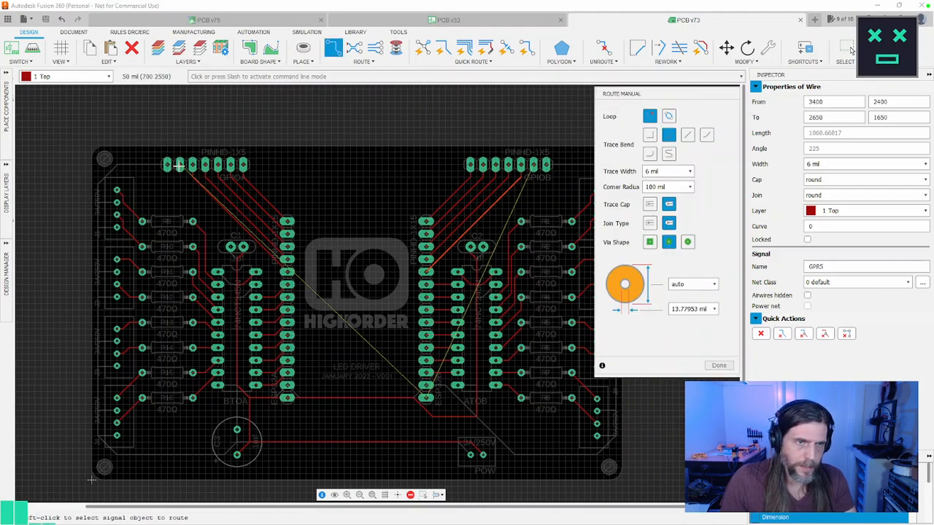
left_click(179, 165)
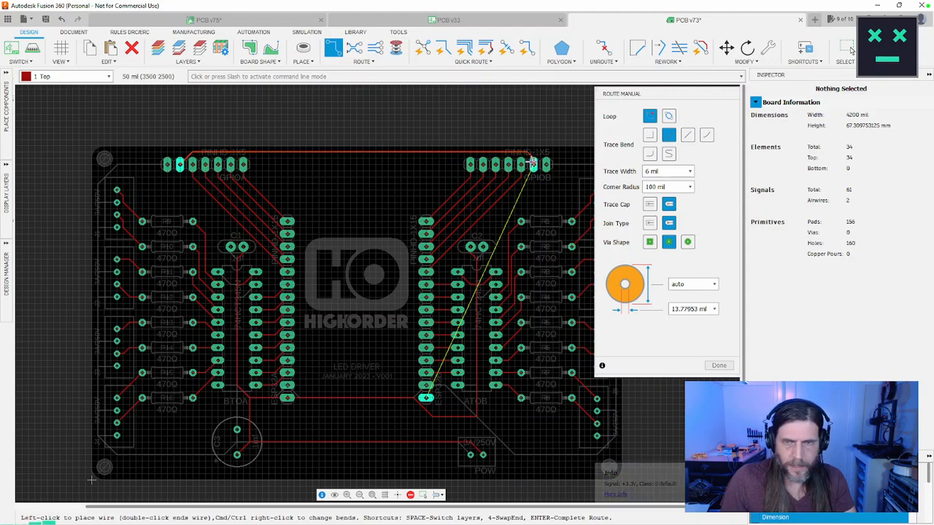
left_click(535, 164)
Step: Shift the bend of the +3.3V trace beside GPIOB's pin 6 one grid step left, above pin 5
scroll(543, 150, "up", 4)
scroll(533, 153, "up", 3)
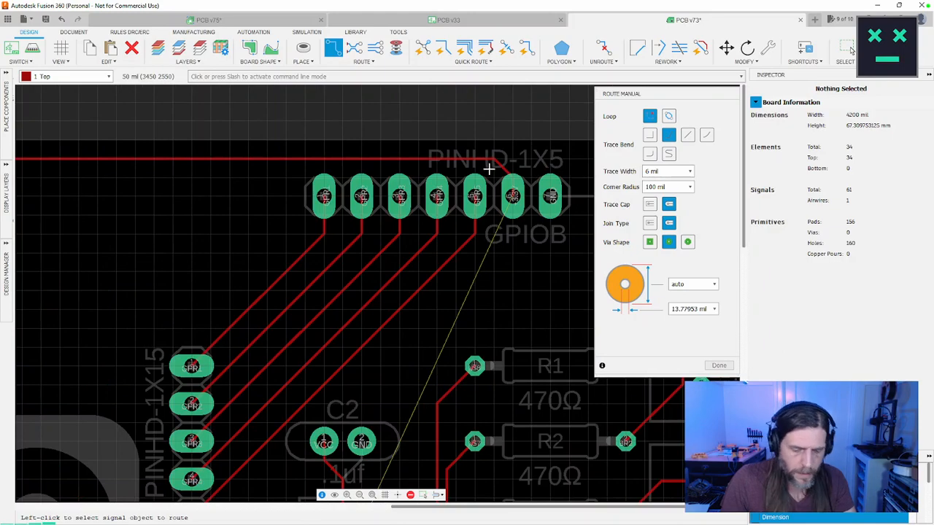
key("m")
left_click(488, 158)
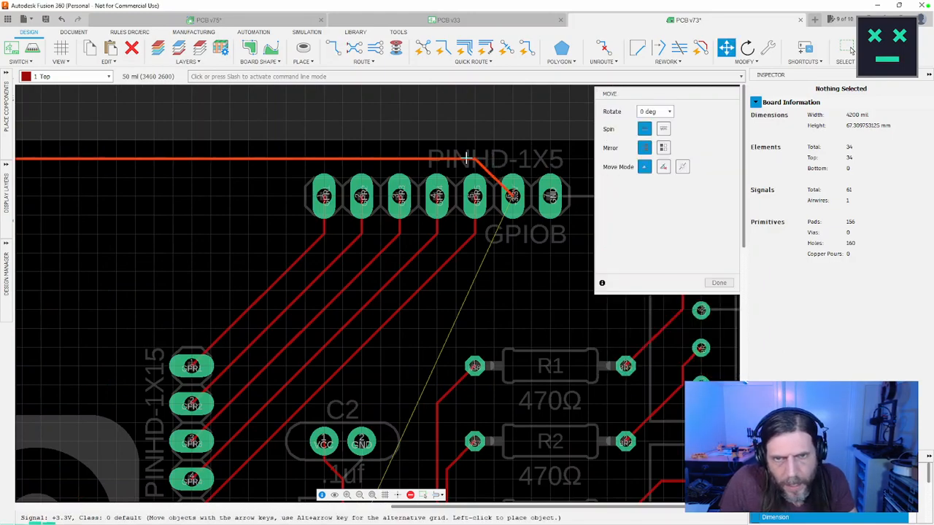
left_click(467, 159)
Step: Route a 6 mil +3.3V trace from ESP32B's pin 15 up along the inner side of its header to the trace joining GPIOA and GPIOB
scroll(281, 189, "down", 4)
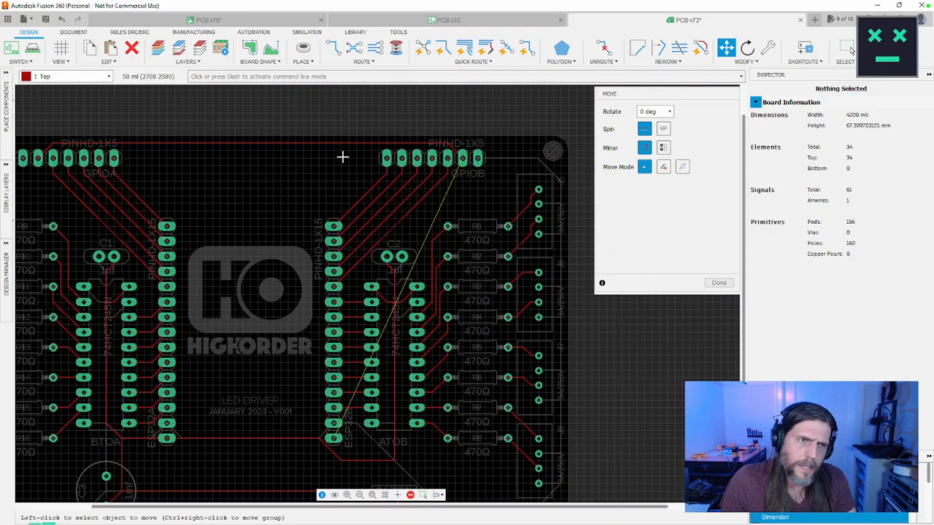
scroll(338, 158, "down", 4)
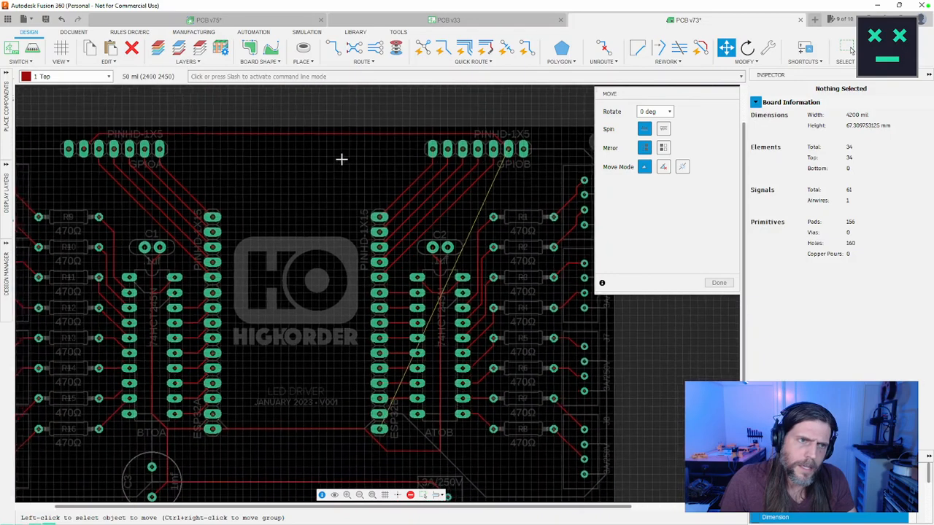
scroll(314, 159, "up", 1)
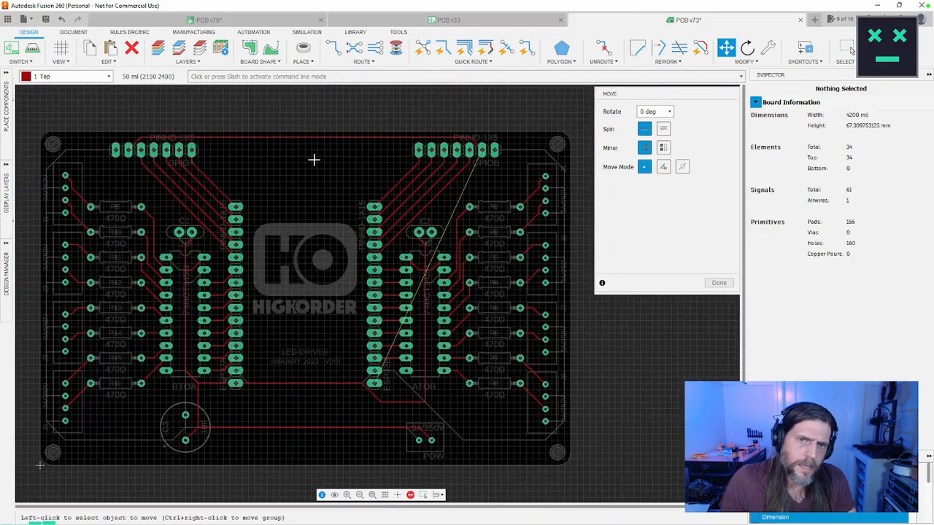
scroll(371, 372, "up", 3)
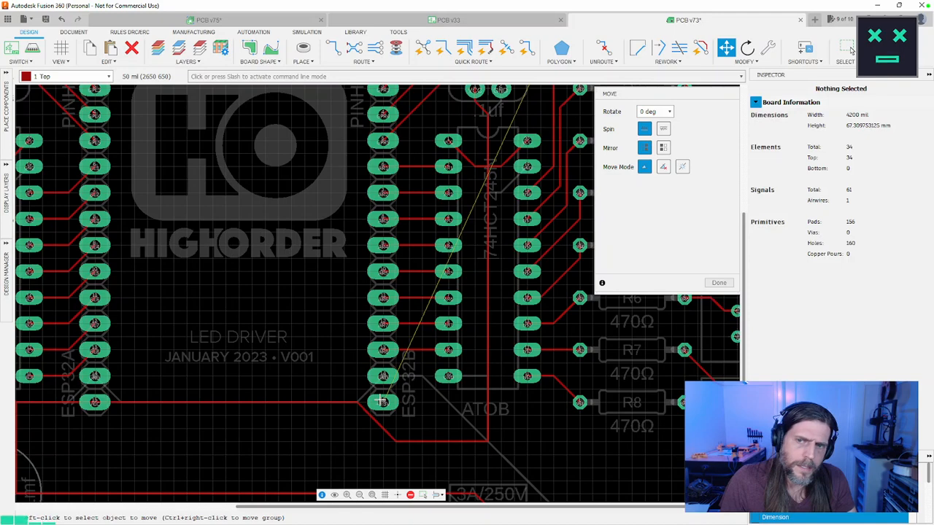
key("Escape")
key("r")
left_click(385, 403)
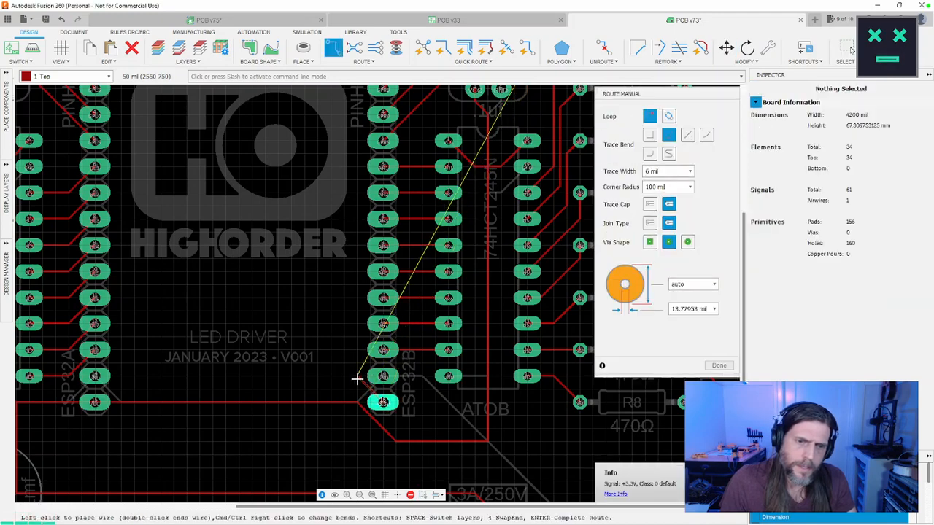
middle_click_drag(362, 302, 360, 463)
middle_click_drag(357, 108, 353, 271)
scroll(352, 268, "up", 1)
key("Return")
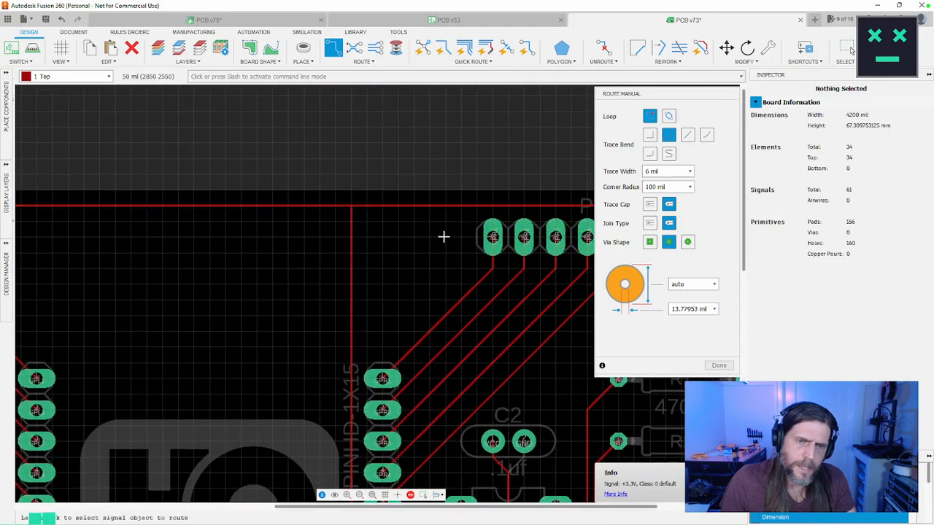
Step: Finish routing and examine the +3.3V traces at GPIOA's pin 6 and ESP32B's pin 15, and the VCC trace beneath them
scroll(436, 256, "down", 3)
scroll(397, 300, "up", 2)
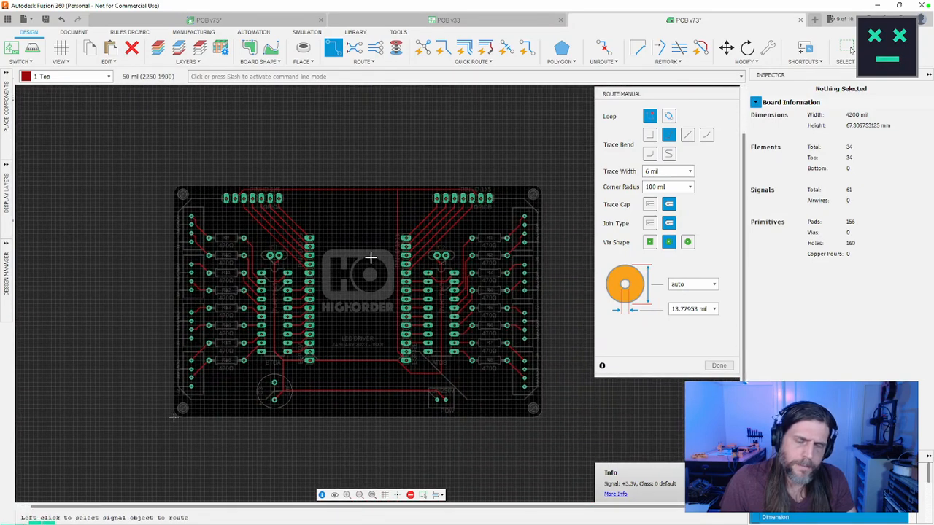
middle_click_drag(371, 258, 329, 241)
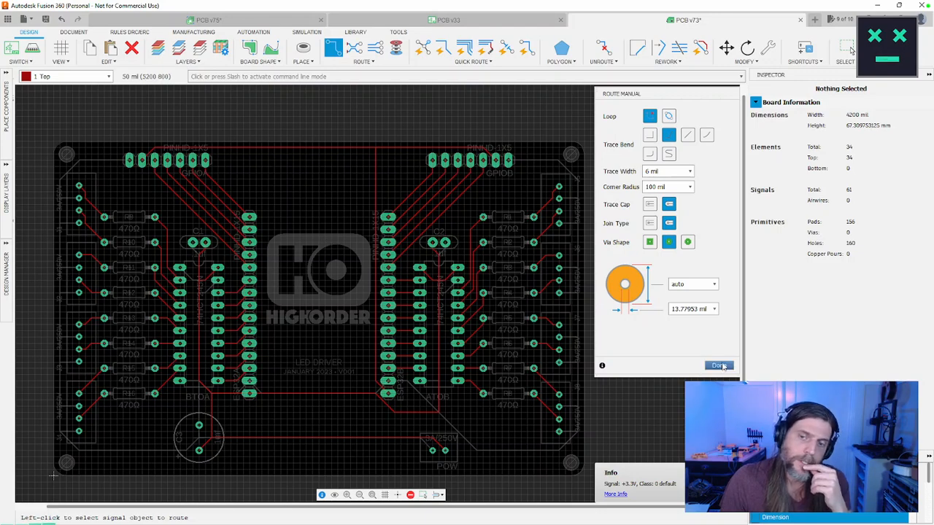
key("Escape")
scroll(214, 224, "up", 5)
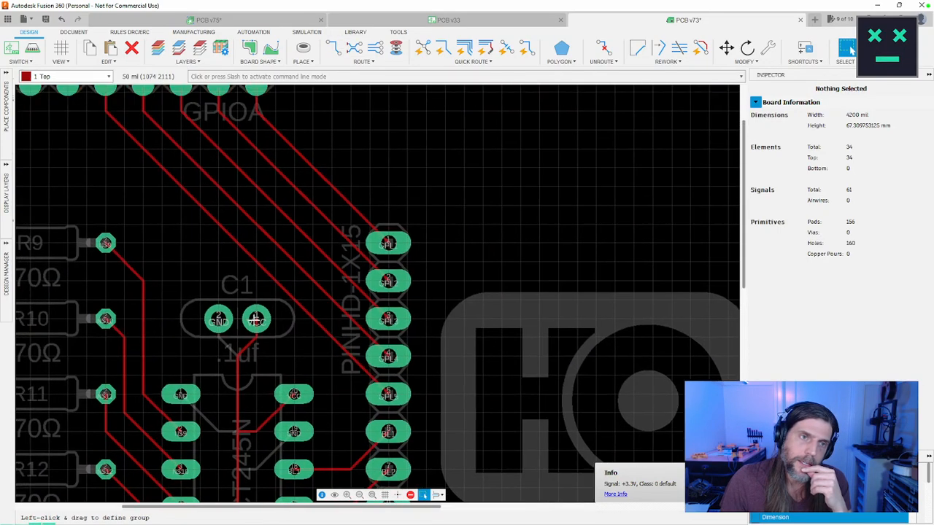
scroll(179, 197, "up", 5)
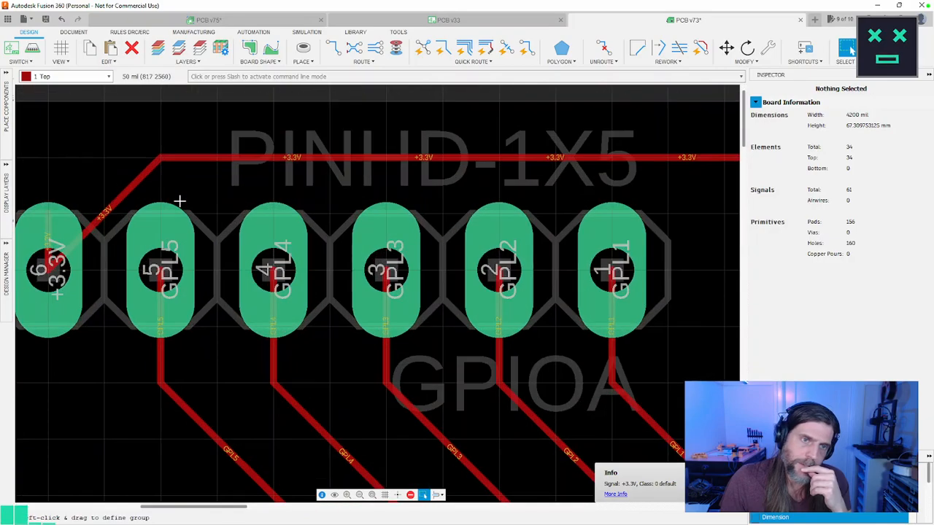
scroll(179, 202, "down", 10)
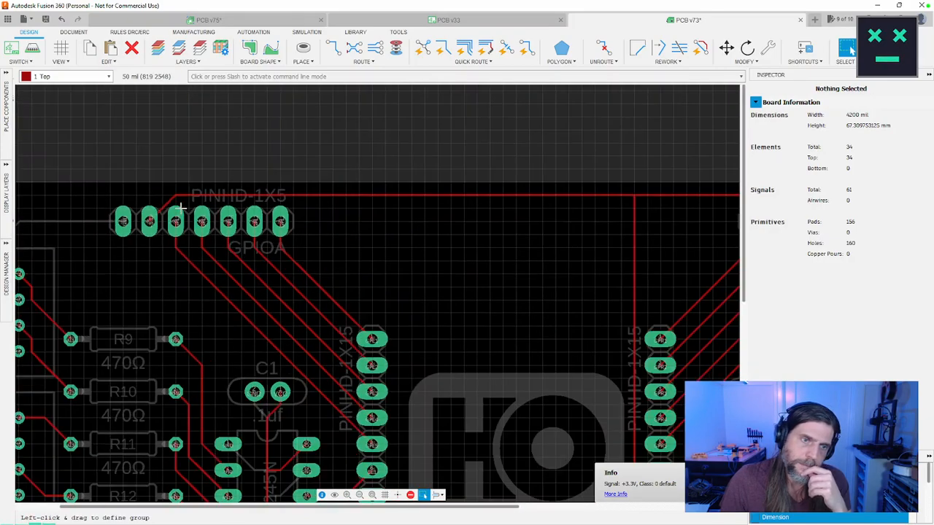
scroll(323, 282, "up", 8)
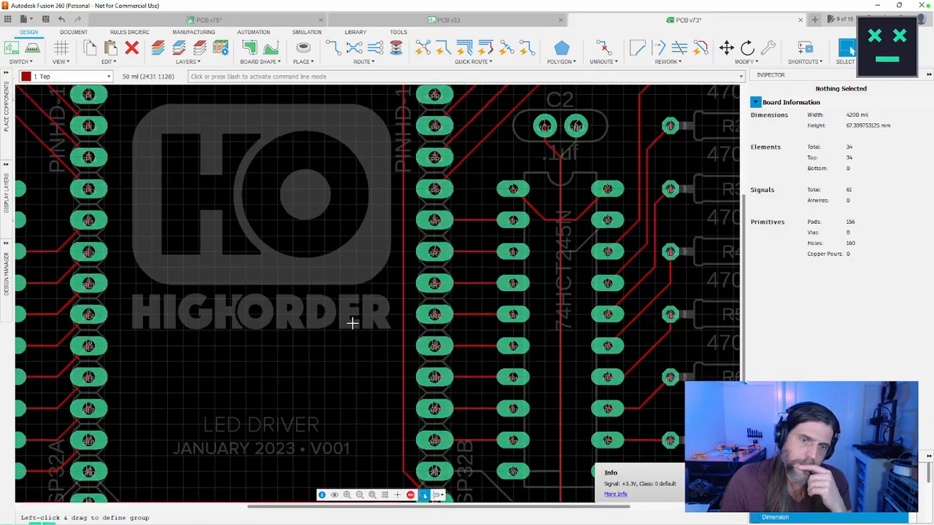
scroll(316, 288, "up", 2)
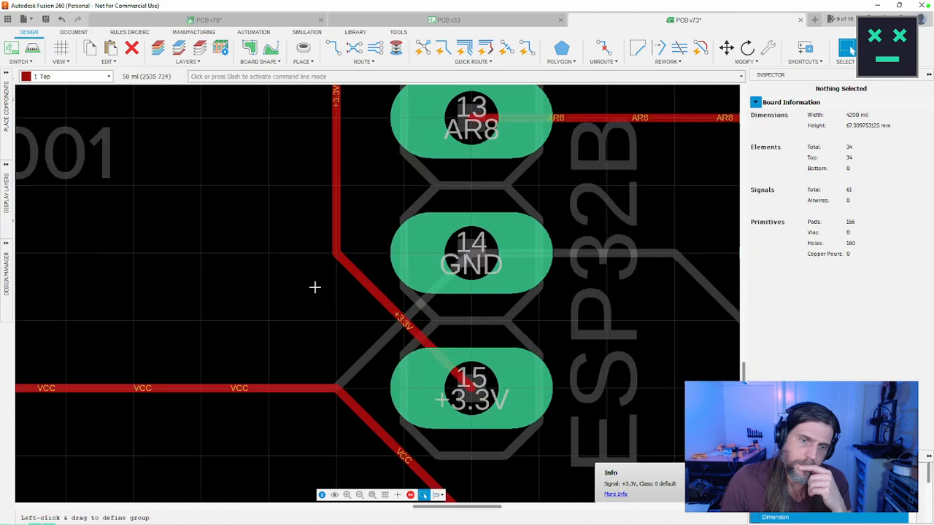
scroll(314, 287, "down", 8)
middle_click_drag(440, 318, 497, 358)
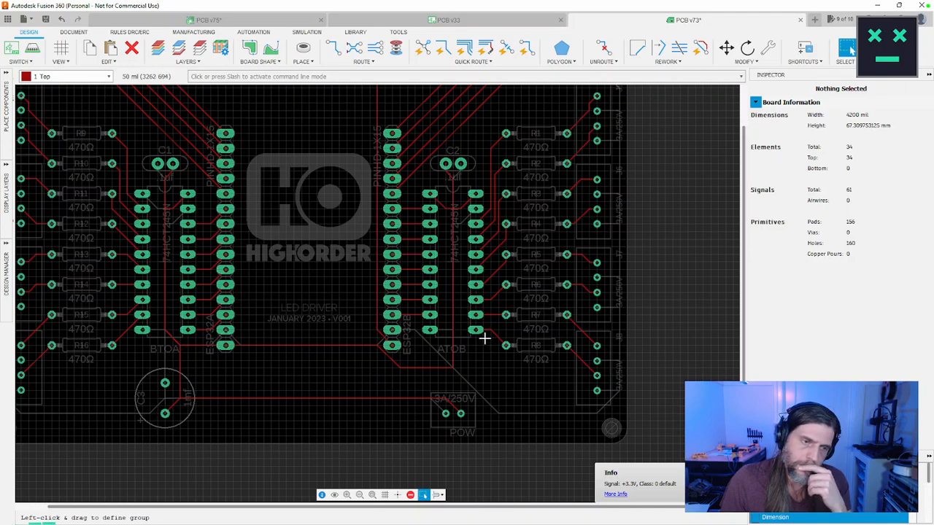
Step: Move the corner of the VCC trace below ATOB up to (3050, 600) mil, bringing it closer beneath ESP32B's last pin
scroll(484, 338, "up", 4)
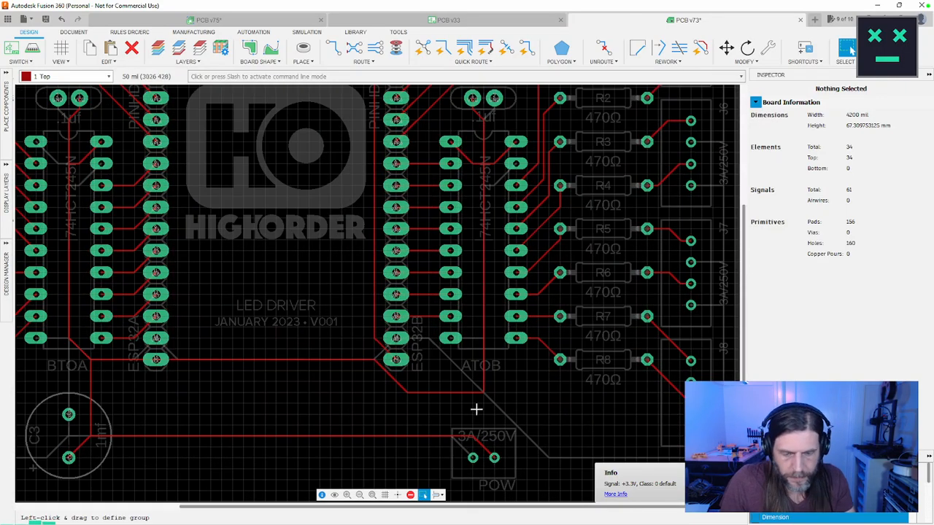
key("m")
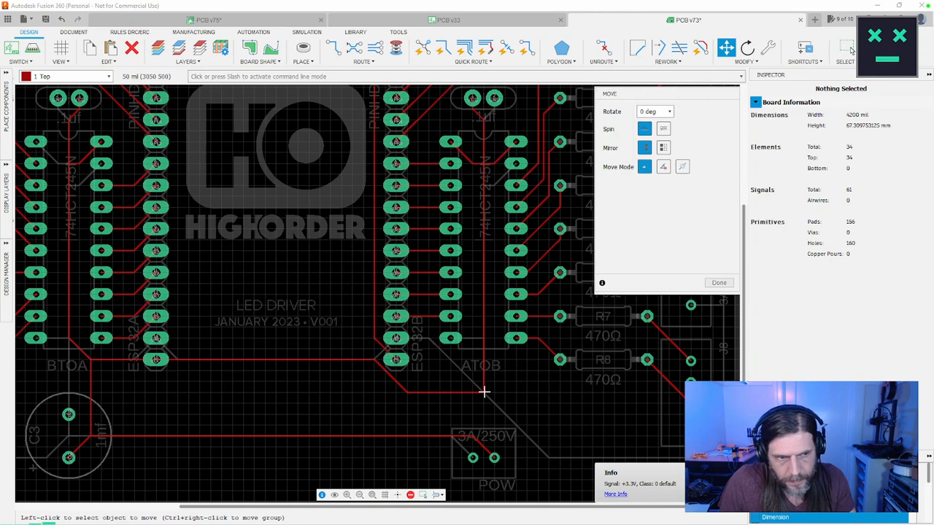
left_click(484, 388)
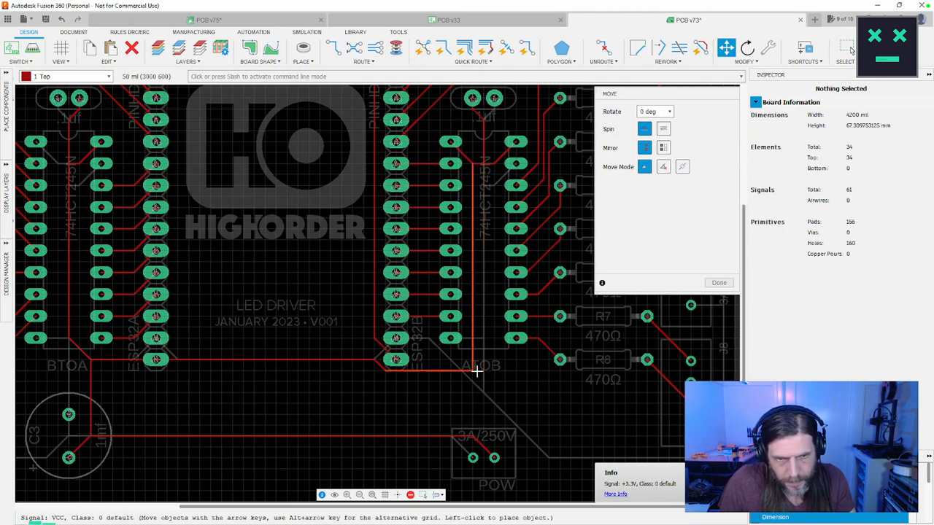
left_click(481, 373)
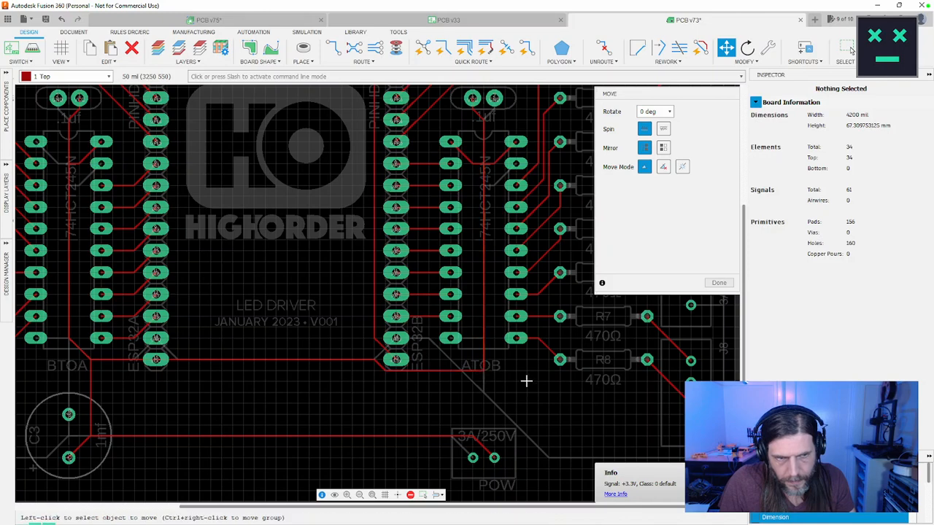
left_click(485, 370)
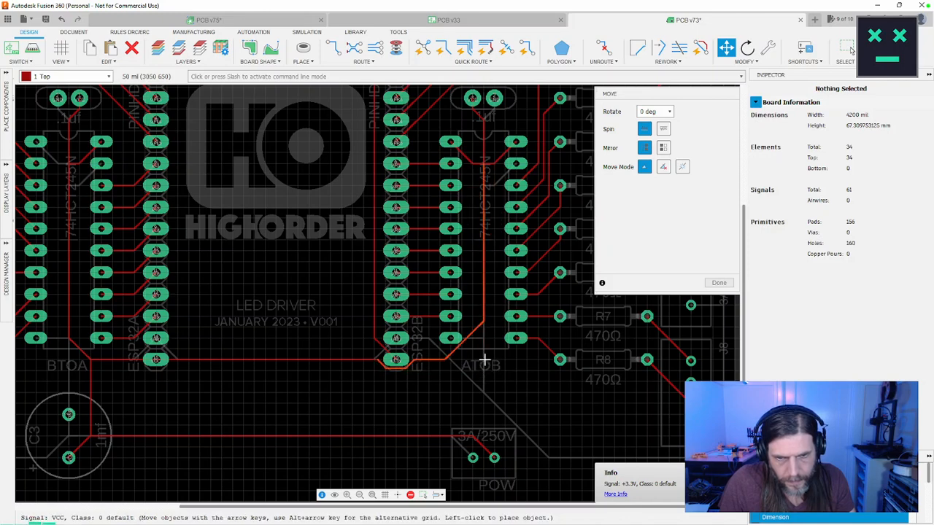
left_click(485, 372)
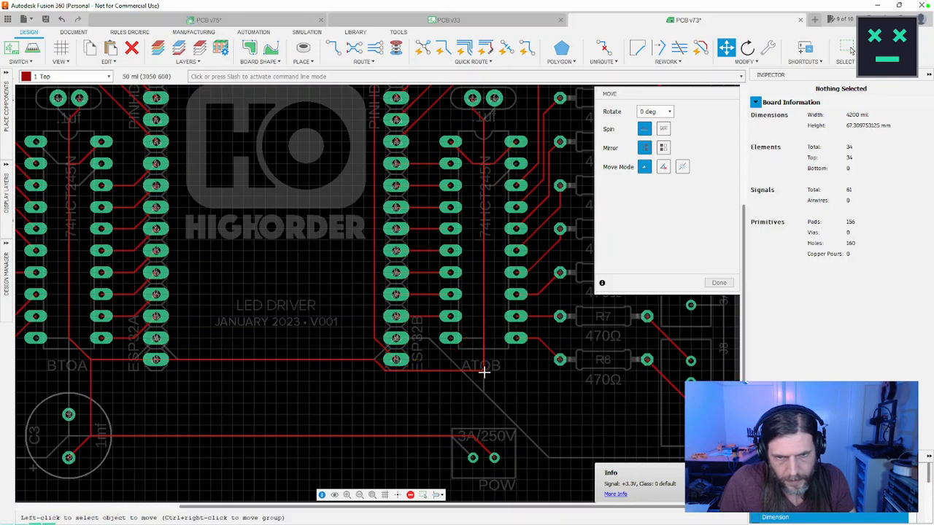
left_click(719, 287)
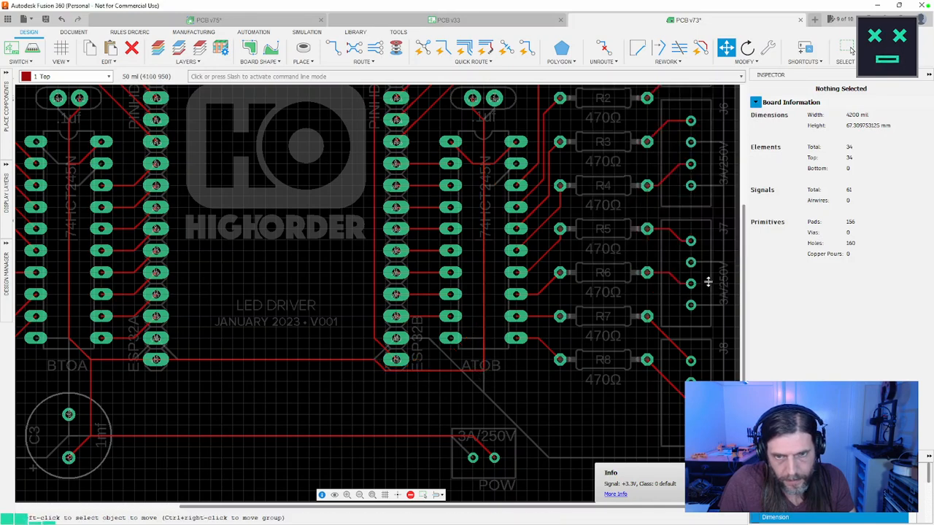
Step: Move the corner of the VCC trace beneath ATOB up to (3050, 800) mil, giving it a diagonal run toward ESP32B's pin 15
left_click(471, 365)
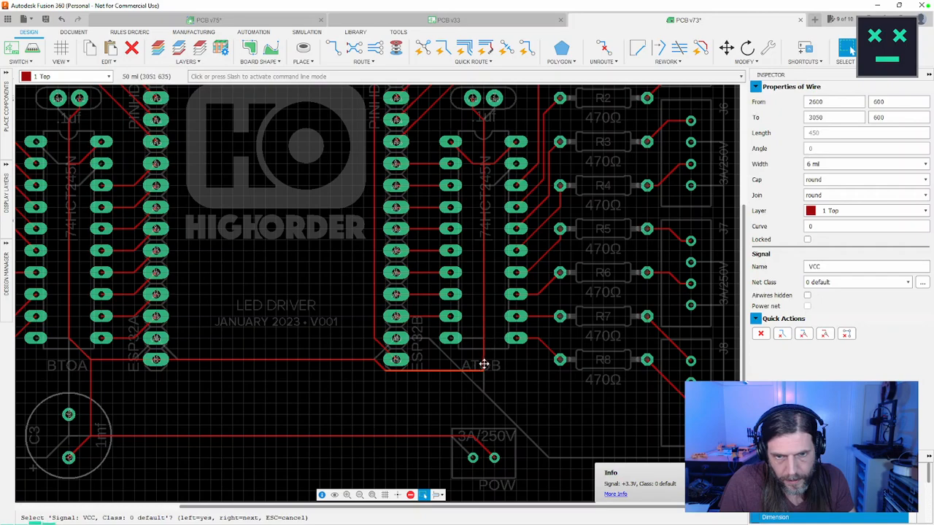
scroll(486, 364, "up", 5)
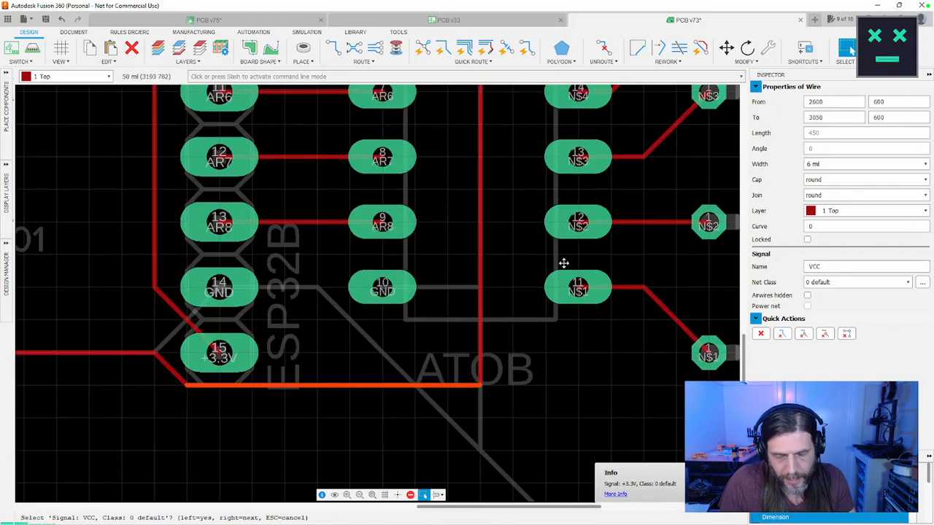
key("Escape")
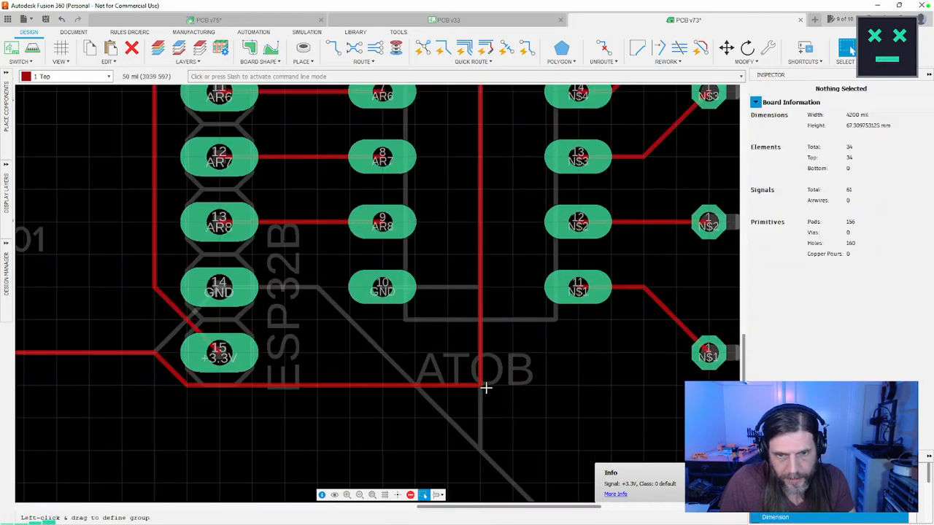
key("m")
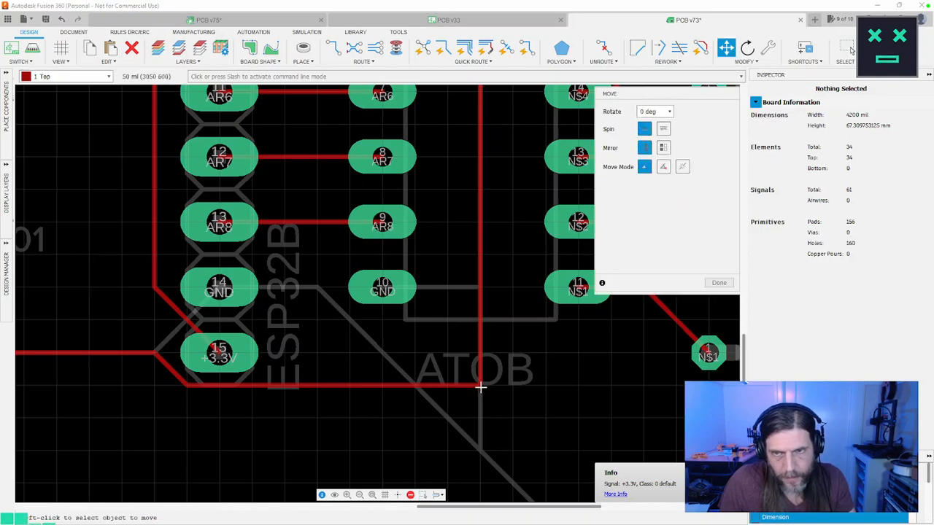
left_click(481, 387)
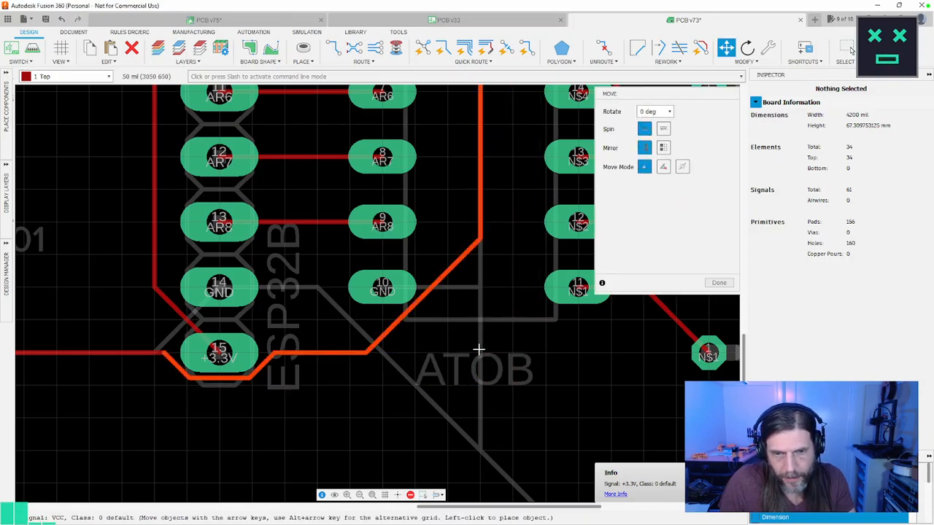
scroll(480, 356, "down", 3)
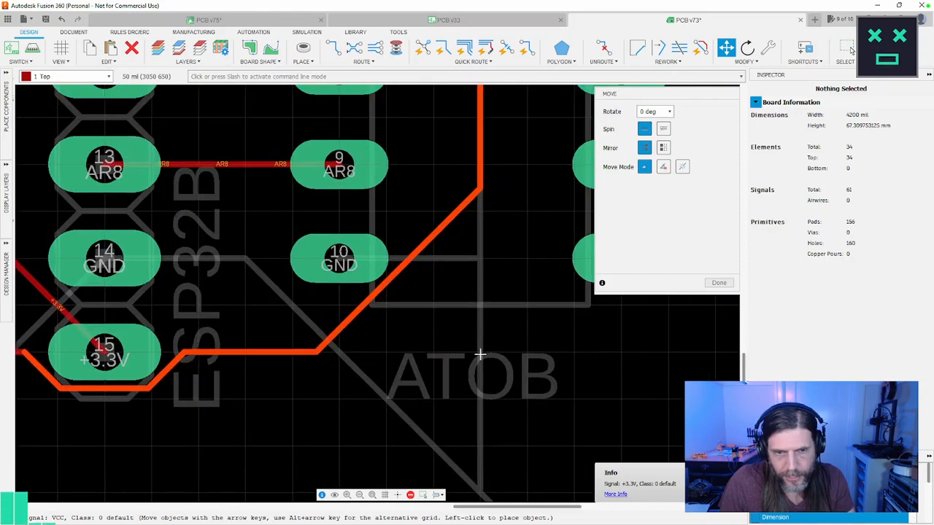
left_click(466, 299)
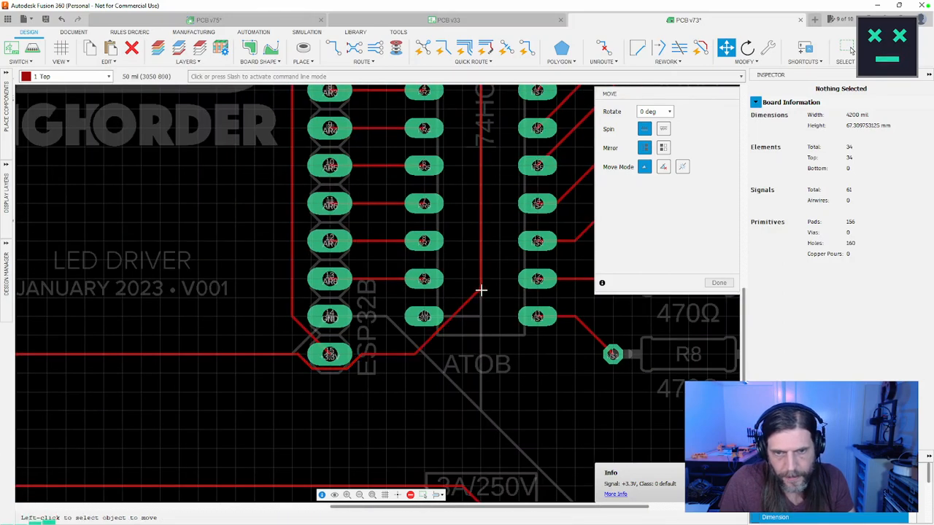
Step: Adjust the bends of that VCC trace so its diagonal runs from (2950, 650) to (3050, 750) mil beside ATOB's pin 10
left_click(481, 290)
scroll(487, 334, "down", 5)
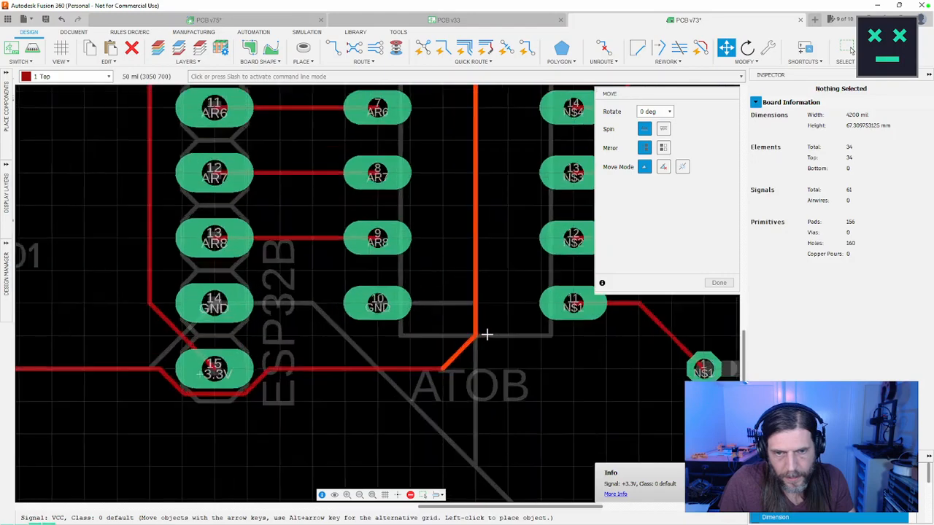
scroll(523, 337, "down", 2)
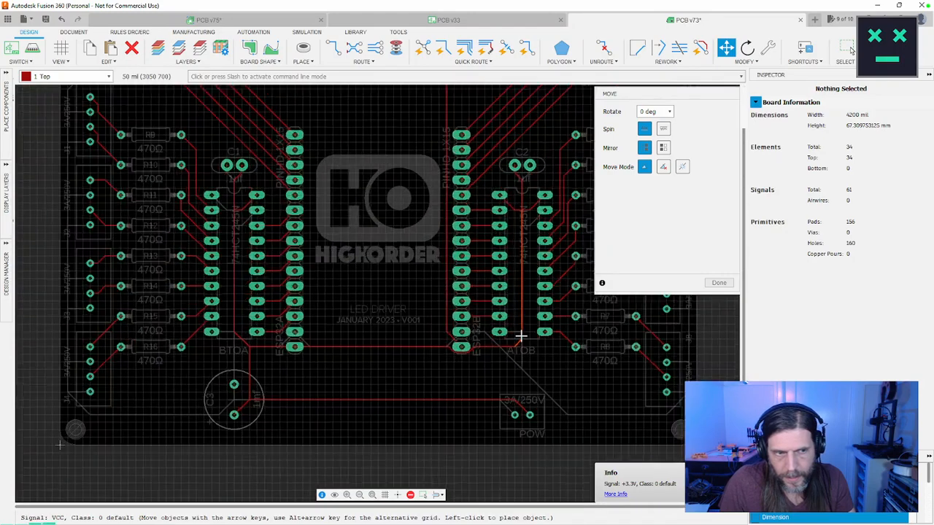
left_click(522, 329)
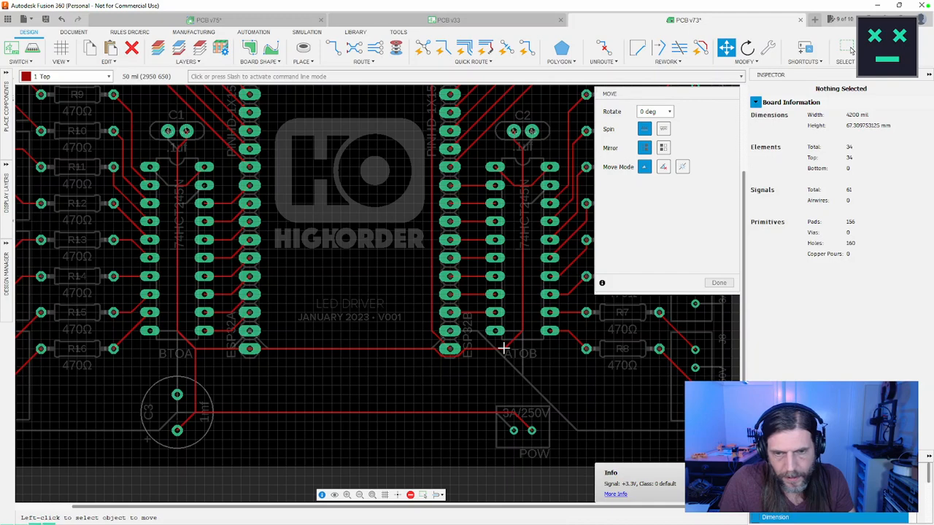
left_click(504, 349)
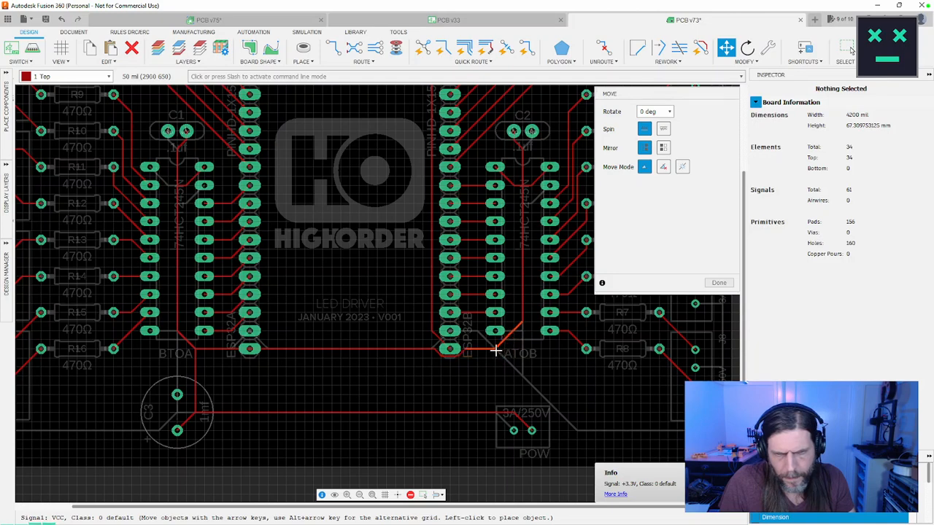
left_click(499, 350)
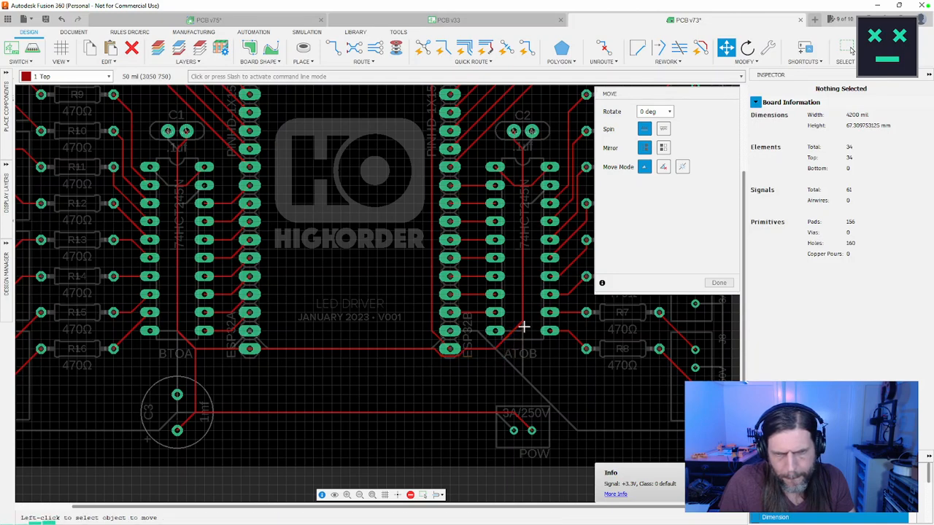
left_click(521, 328)
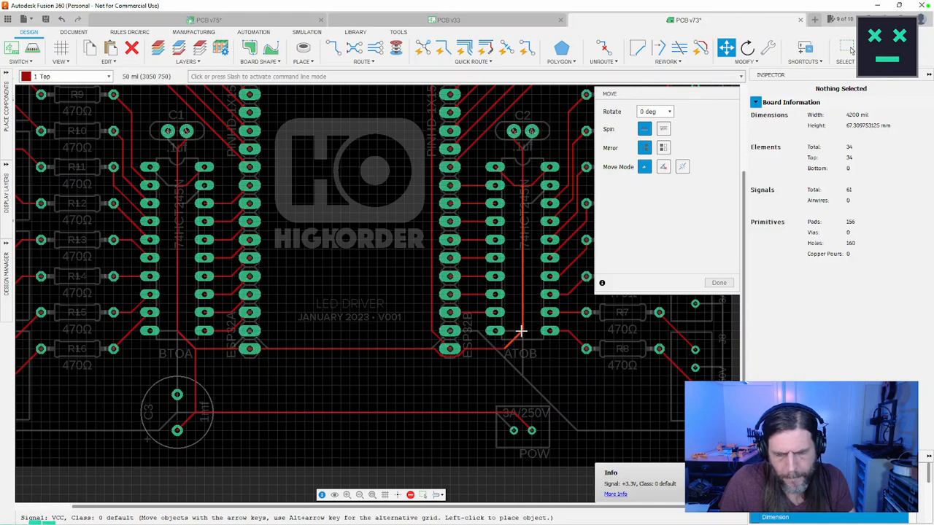
left_click(521, 332)
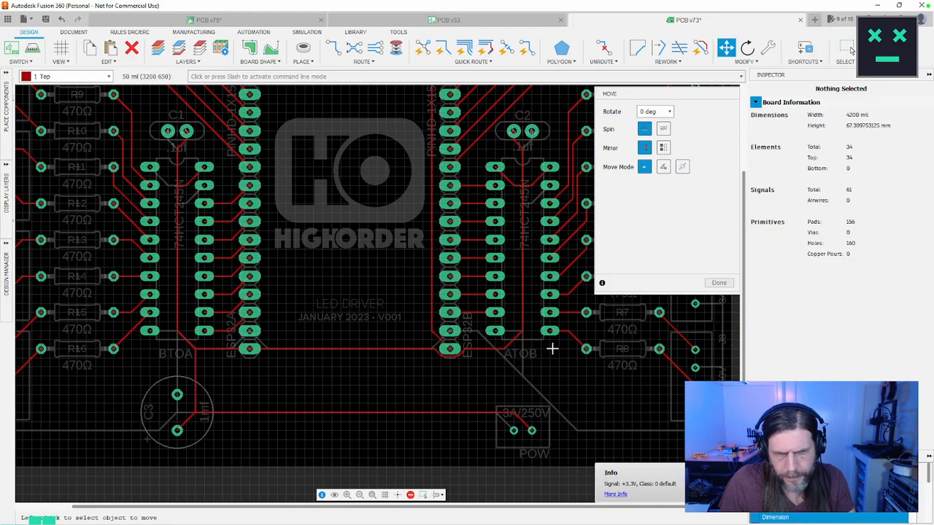
Step: Shift the VCC trace segment looping beneath ESP32B's pin 15 down to the 600 mil grid line
scroll(511, 354, "up", 3)
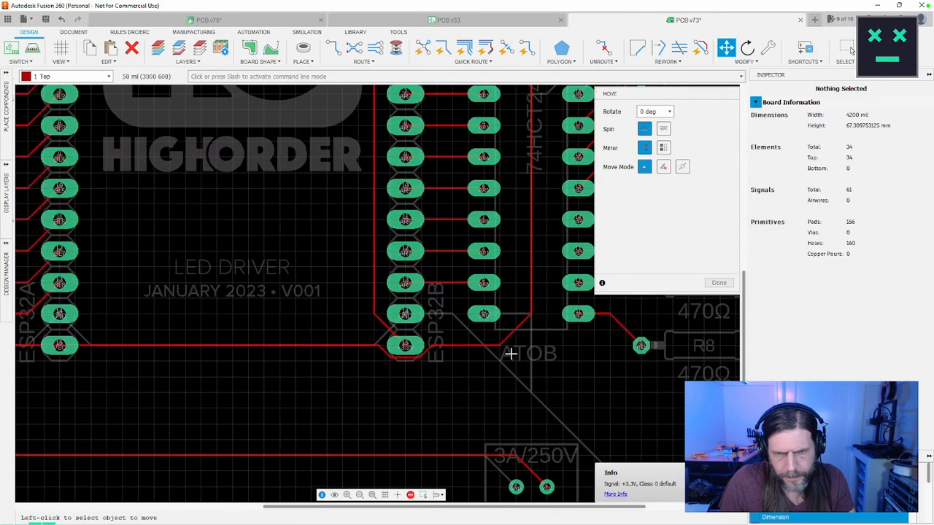
scroll(511, 354, "down", 3)
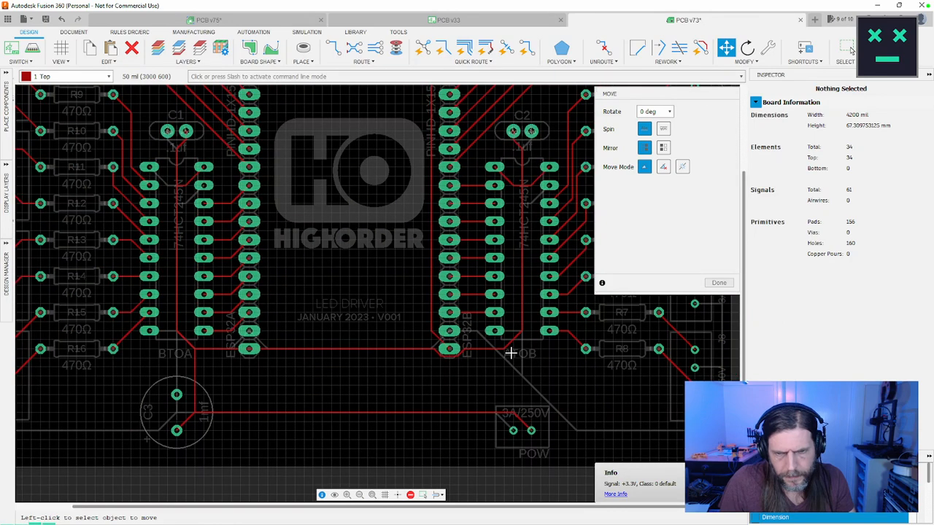
middle_click_drag(511, 354, 499, 337)
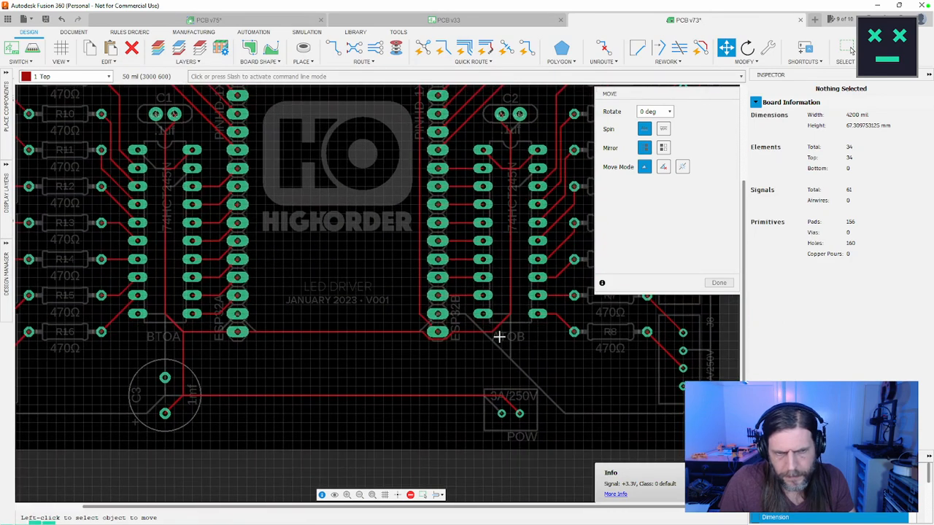
left_click(432, 336)
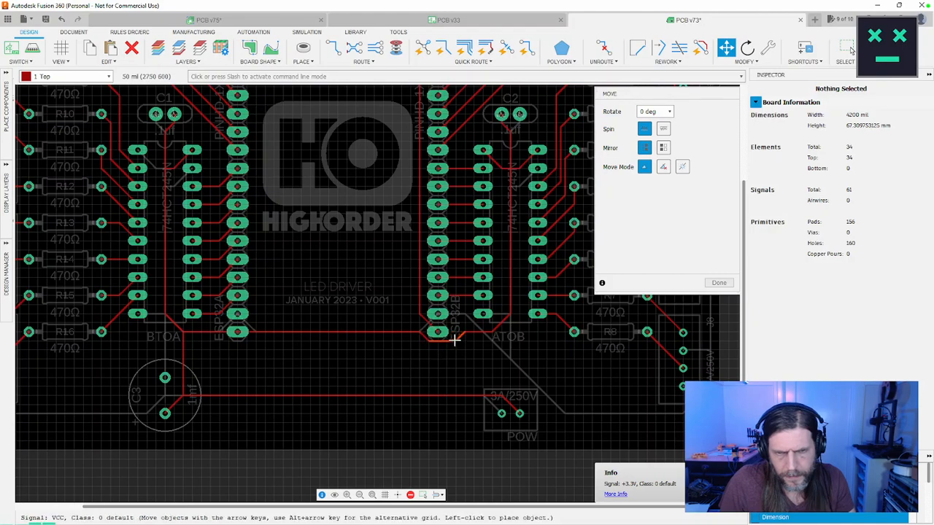
left_click(457, 338)
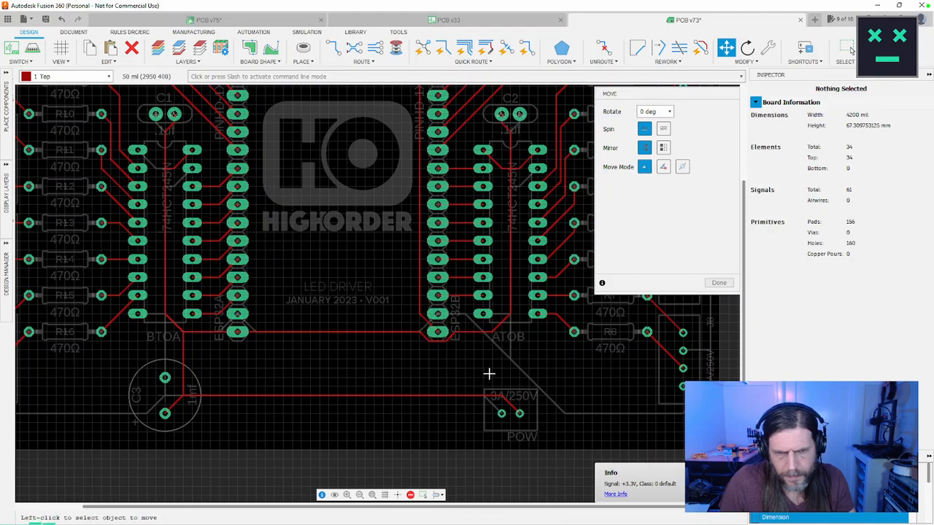
Step: Examine the top-layer routing across the board, especially the VCC traces around ESP32B, C3 and POW, and finish moving
scroll(489, 374, "up", 5)
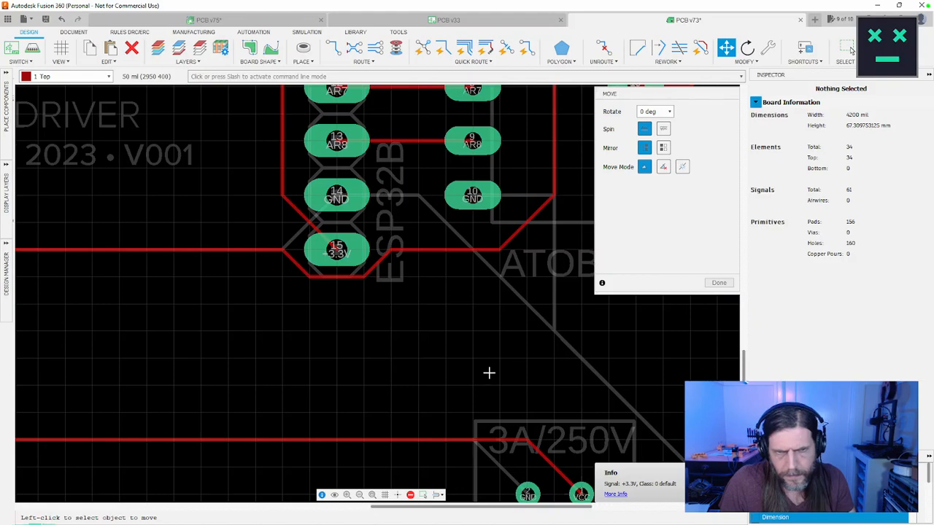
scroll(488, 373, "down", 8)
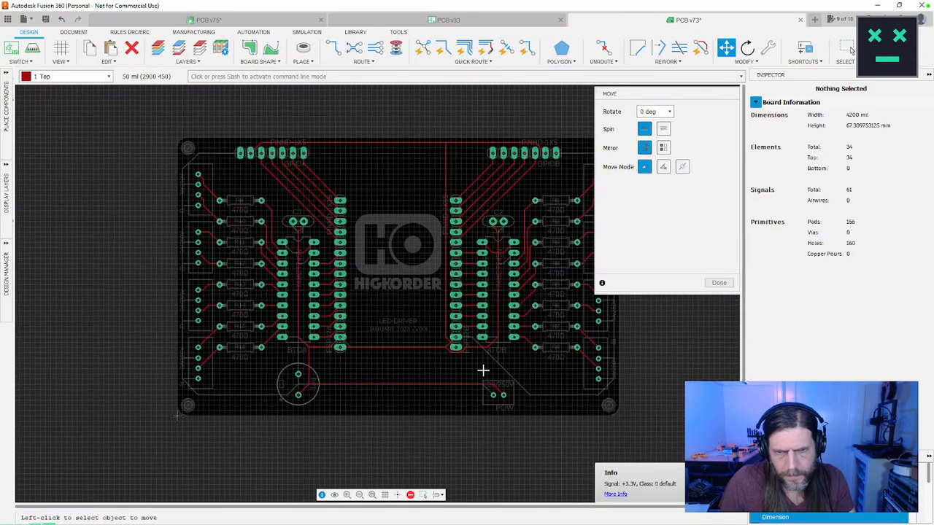
scroll(482, 370, "up", 4)
scroll(481, 370, "down", 2)
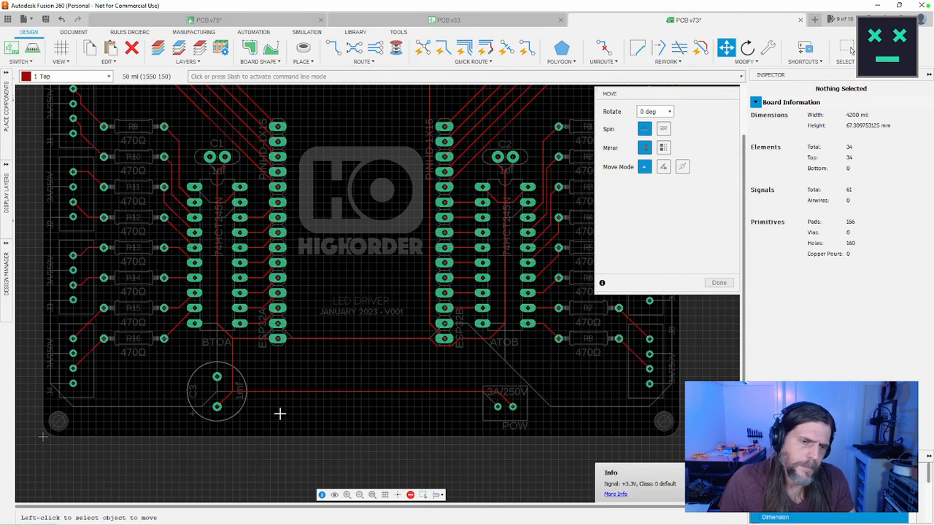
scroll(263, 413, "up", 3)
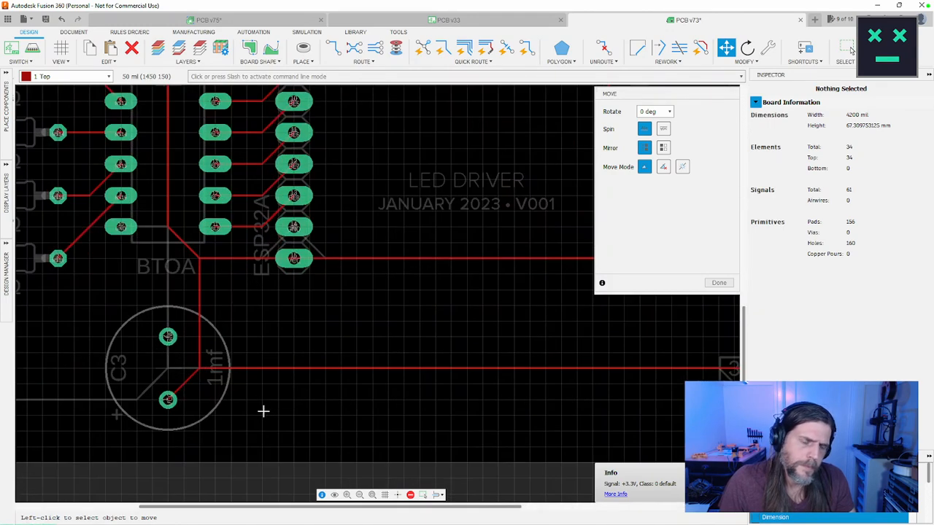
scroll(264, 412, "down", 4)
scroll(264, 412, "up", 2)
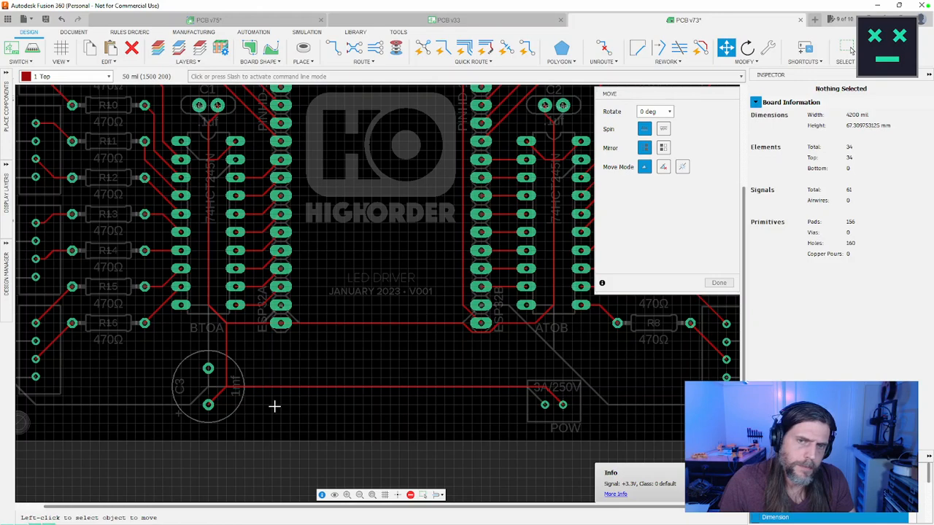
scroll(273, 404, "down", 4)
middle_click_drag(309, 387, 275, 385)
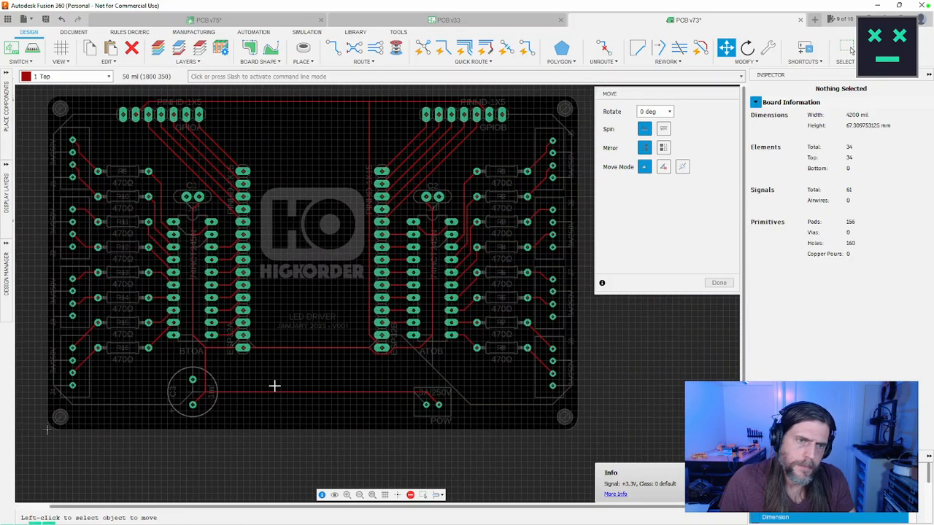
scroll(274, 385, "up", 1)
scroll(275, 385, "down", 1)
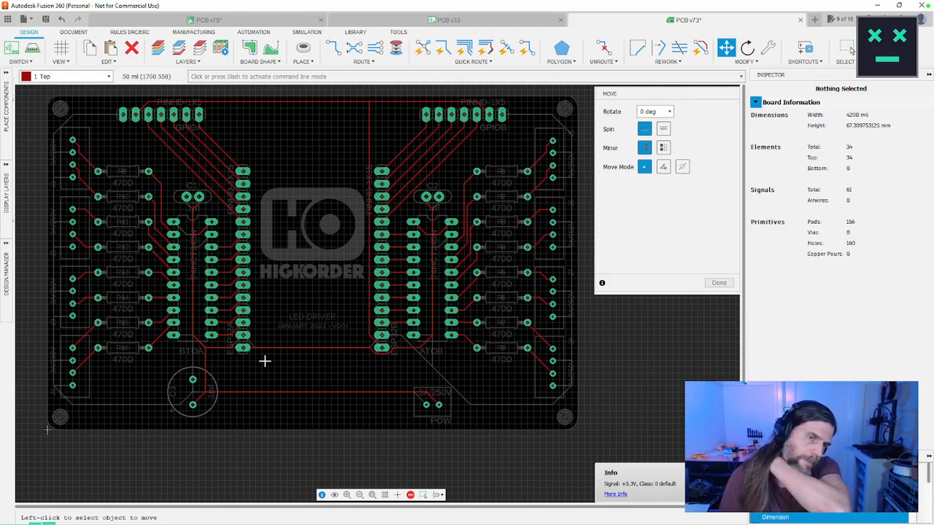
scroll(266, 359, "up", 2)
scroll(267, 358, "down", 2)
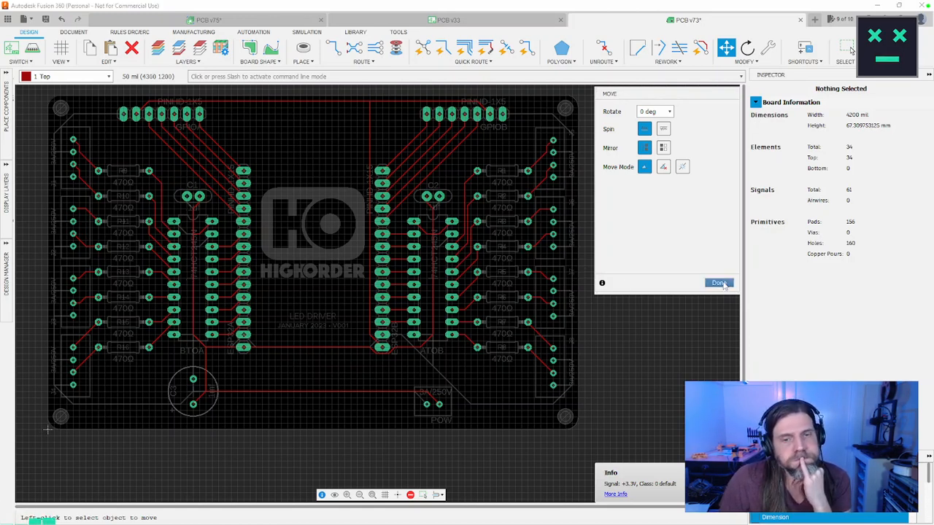
left_click(720, 283)
Step: Make 16 Bottom the active layer and examine its GND traces around ESP32B, ATOB and POW
left_click(108, 78)
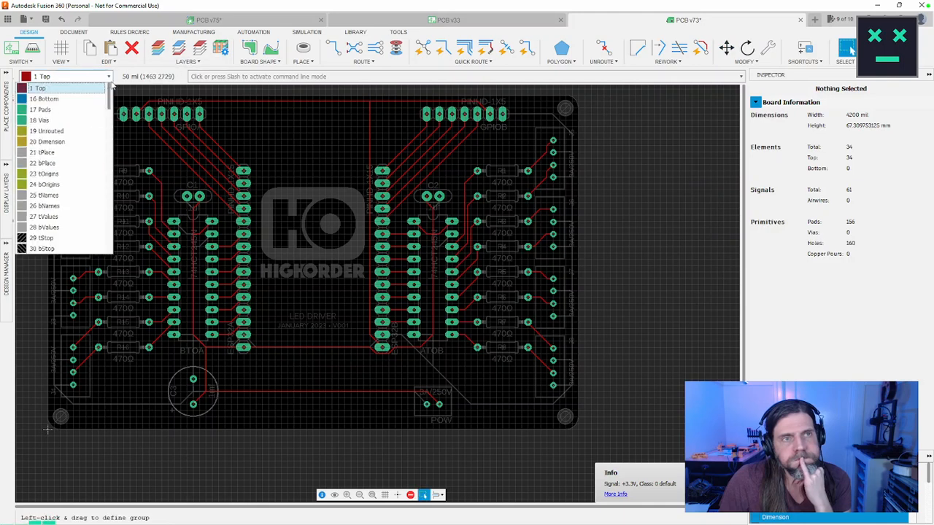
left_click(93, 96)
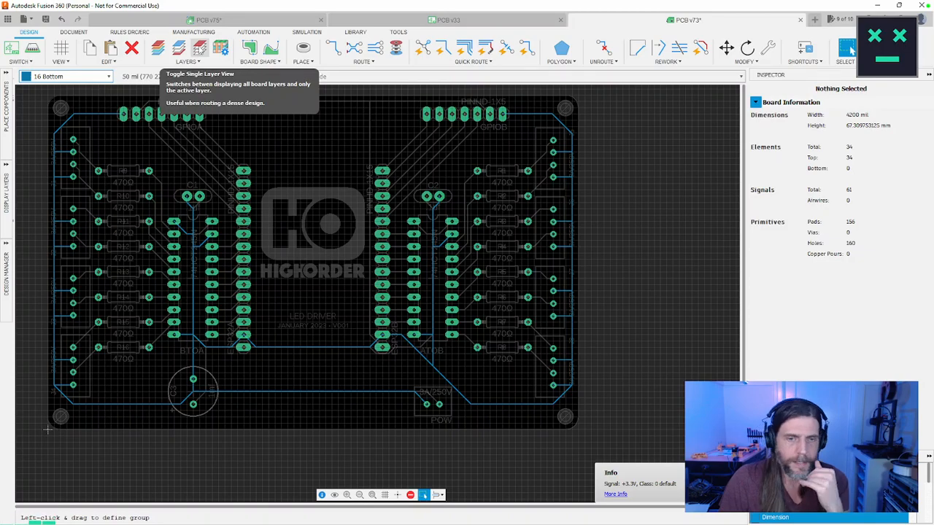
scroll(328, 231, "up", 3)
scroll(332, 107, "up", 2)
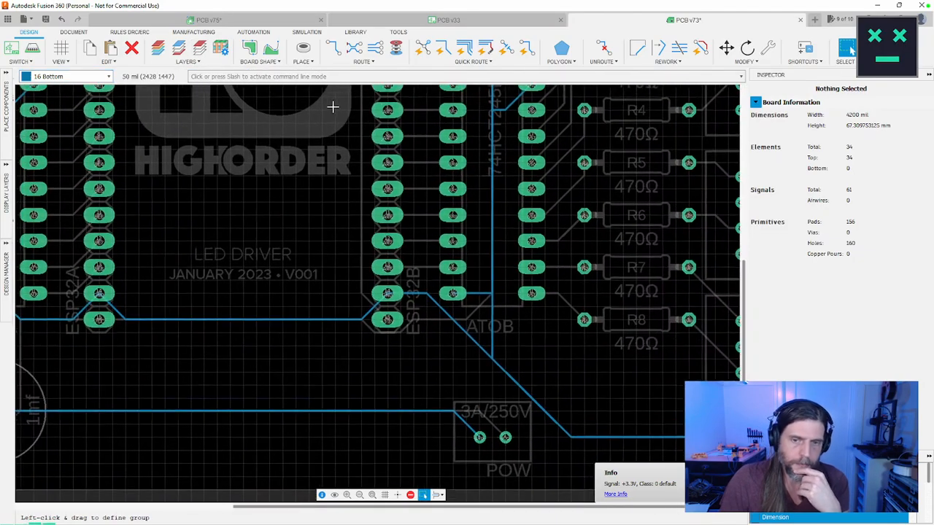
scroll(421, 225, "down", 2)
scroll(453, 175, "up", 2)
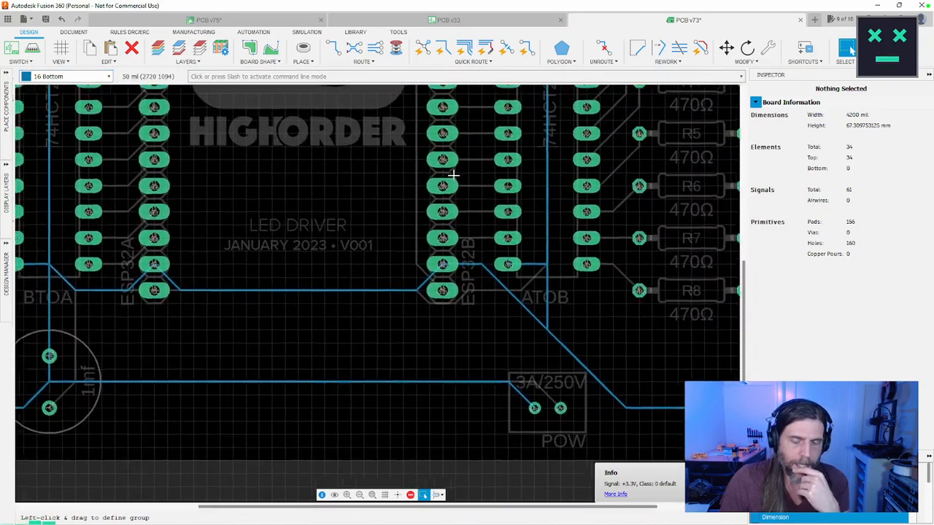
mouse_move(453, 175)
middle_mouse_down()
mouse_move(445, 173)
mouse_move(487, 175)
mouse_move(454, 159)
middle_mouse_up()
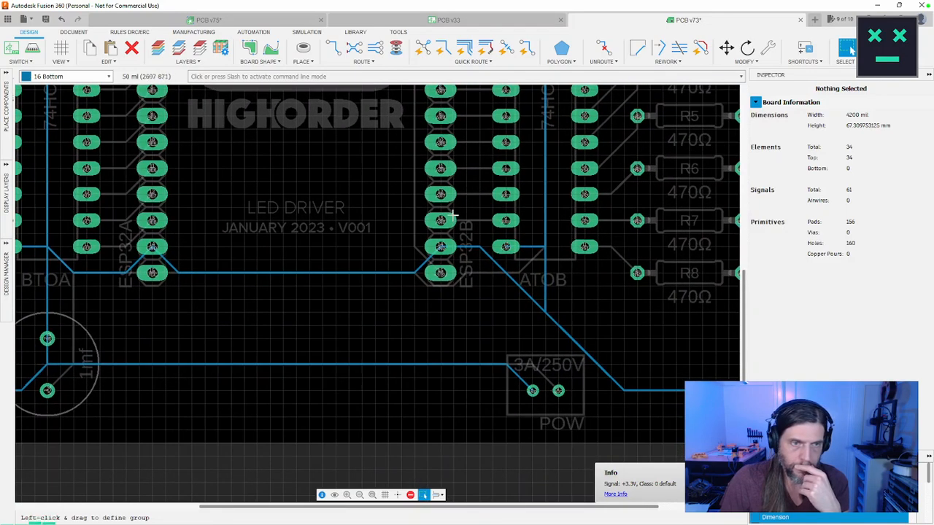
left_click(481, 247)
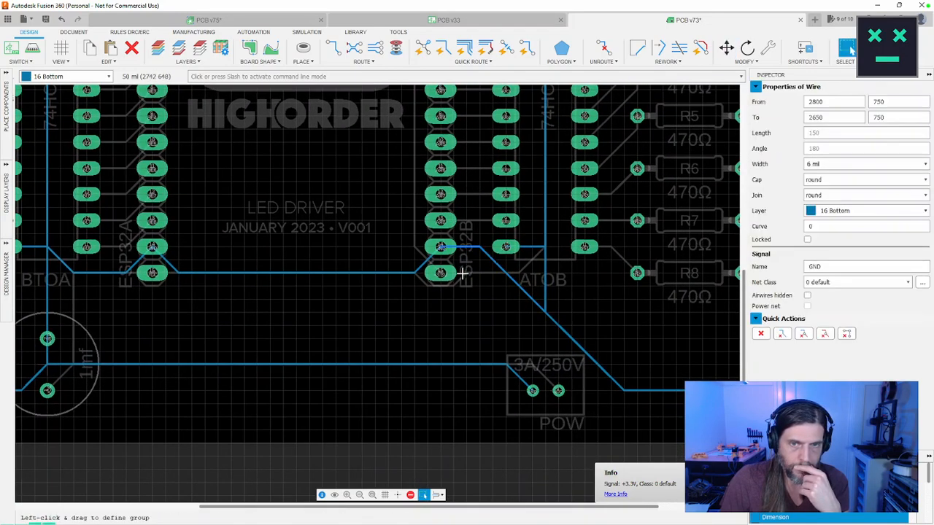
key("Escape")
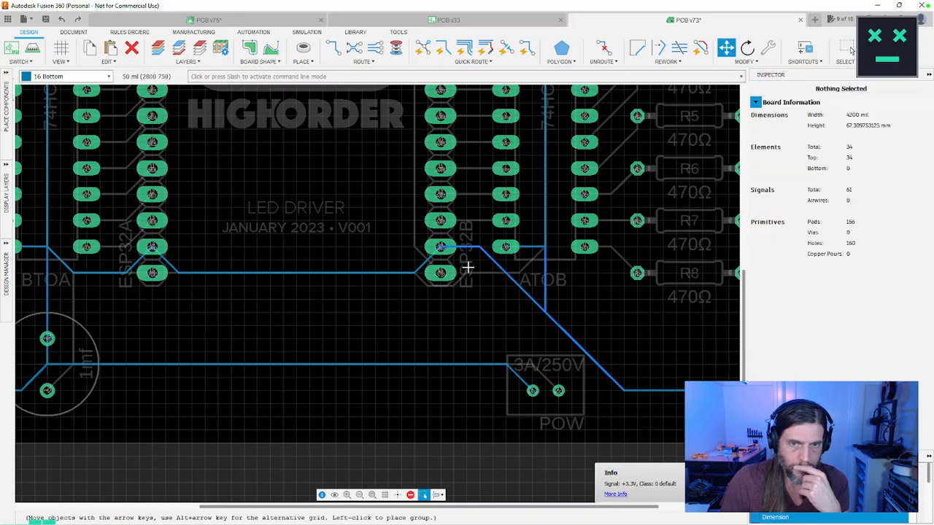
key("m")
key("Escape")
left_click(480, 248)
key("Escape")
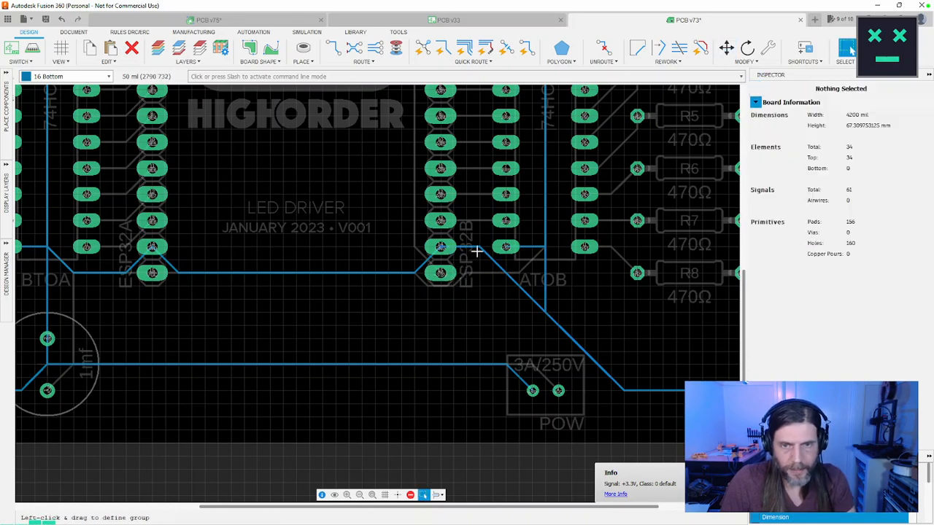
Step: Reshape the bottom-layer GND trace beside ESP32B to run along 650 mil, with its diagonal rising from (2950, 650) to (3050, 750) mil by ATOB
key("m")
left_click(475, 249)
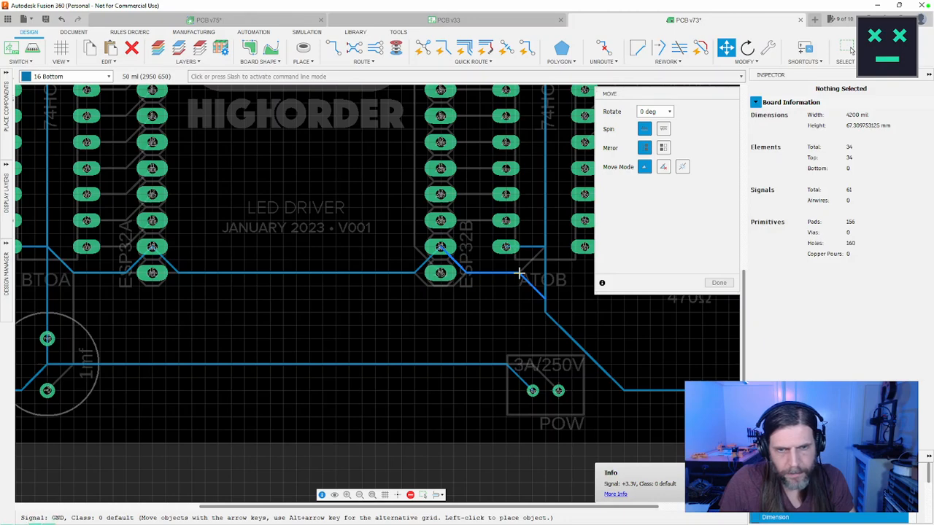
left_click(519, 272)
left_click(545, 298)
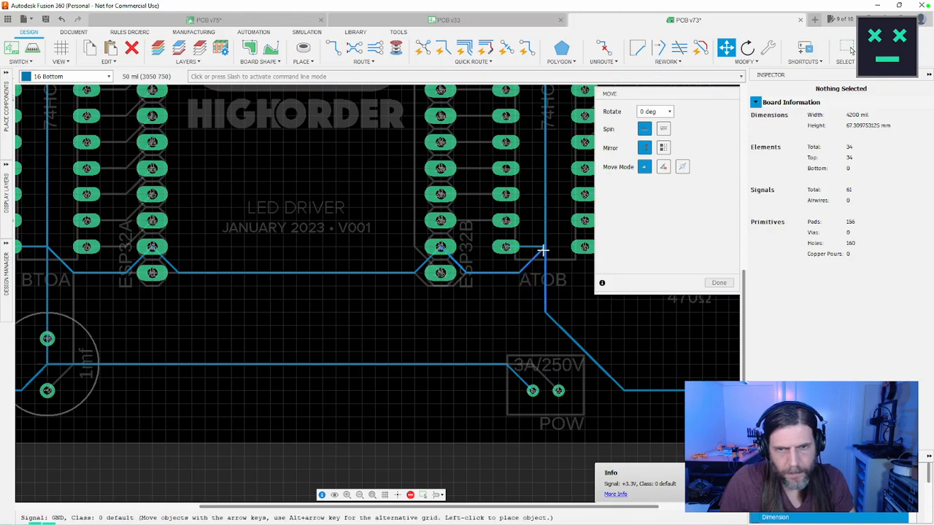
left_click(544, 251)
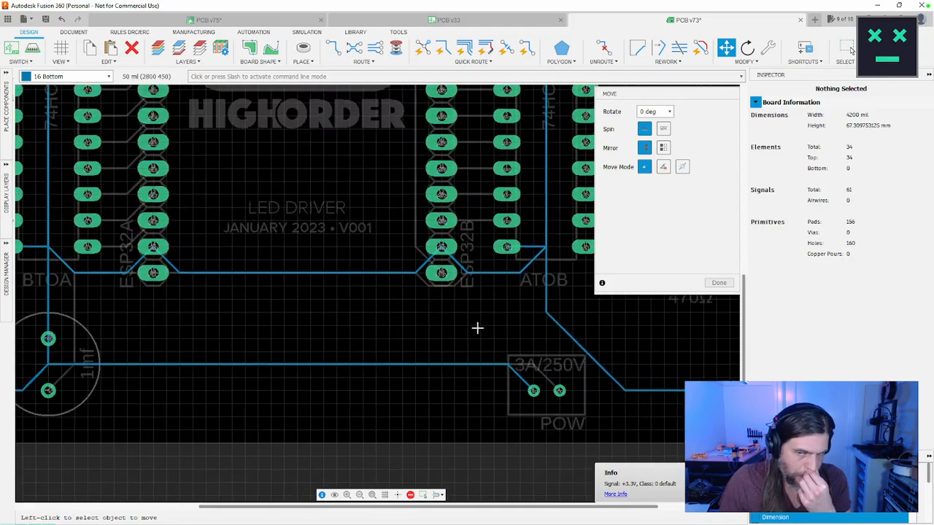
Step: Examine the bottom-layer GND routing across the board, from ESP32B, C3 and POW up to GPIOB and J5
scroll(471, 334, "down", 1)
scroll(478, 327, "down", 3)
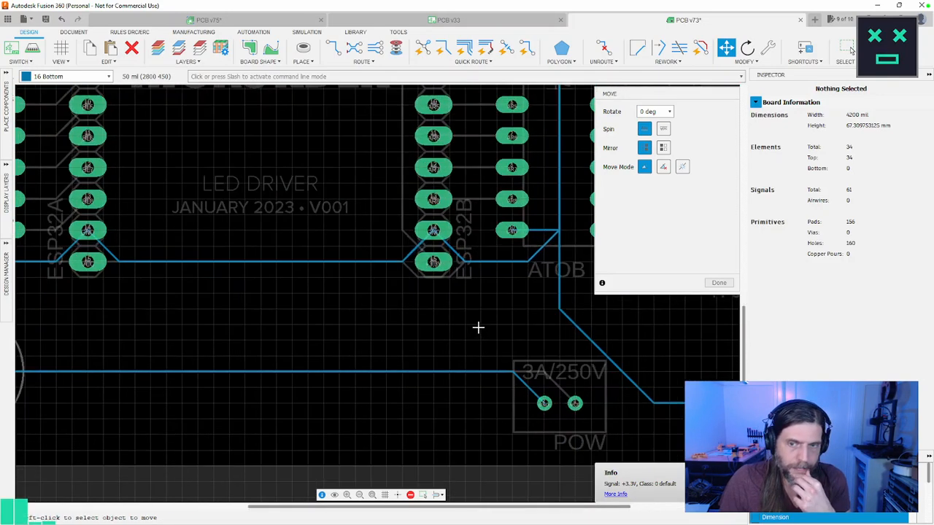
scroll(478, 328, "up", 1)
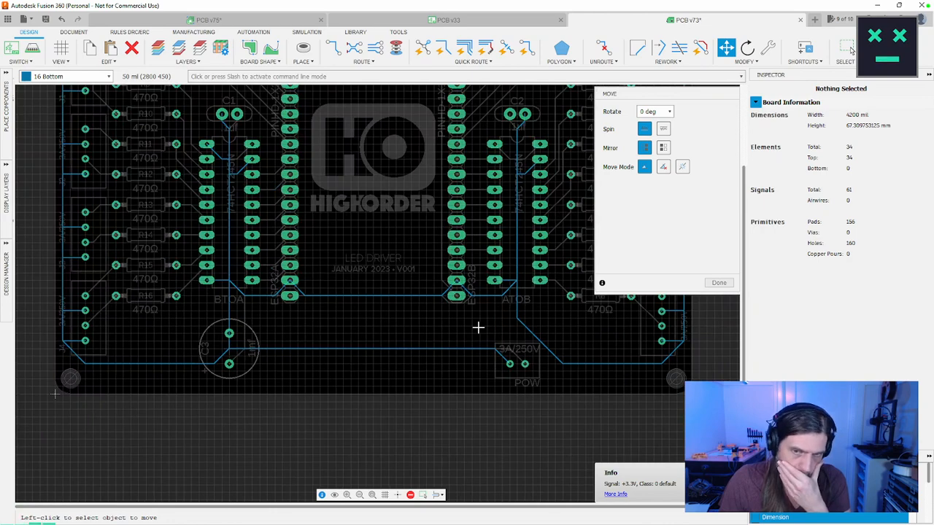
middle_click_drag(449, 301, 423, 300)
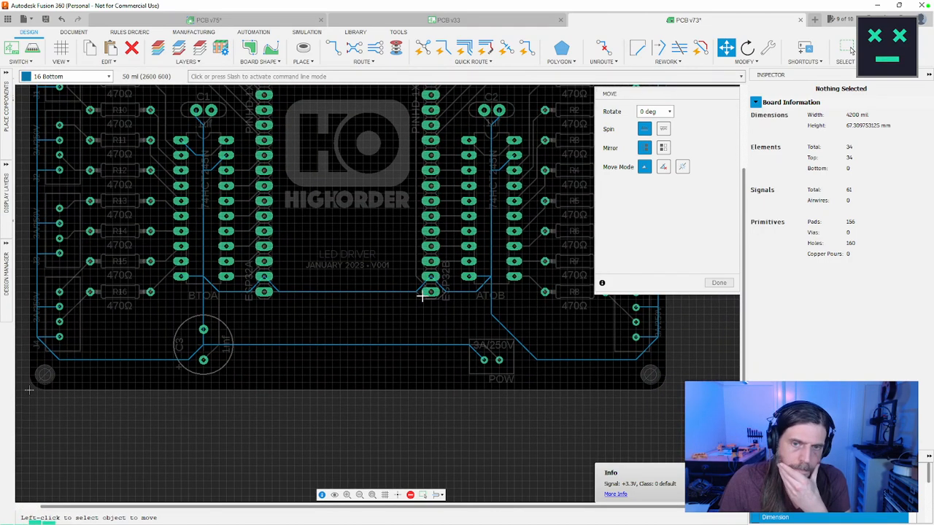
scroll(422, 296, "up", 2)
scroll(422, 296, "down", 3)
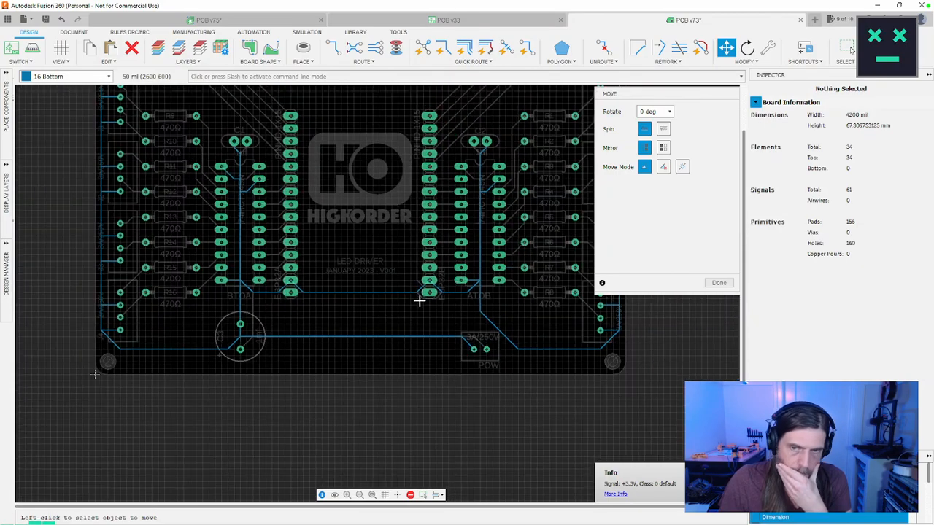
middle_click_drag(406, 299, 369, 363)
scroll(368, 363, "up", 1)
scroll(498, 187, "up", 2)
scroll(506, 206, "up", 3)
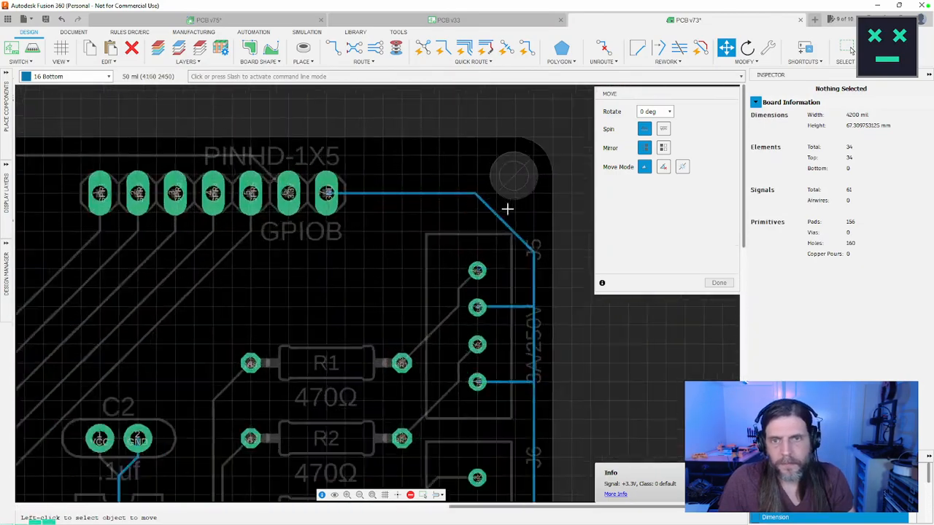
scroll(546, 270, "up", 1)
left_click(545, 270)
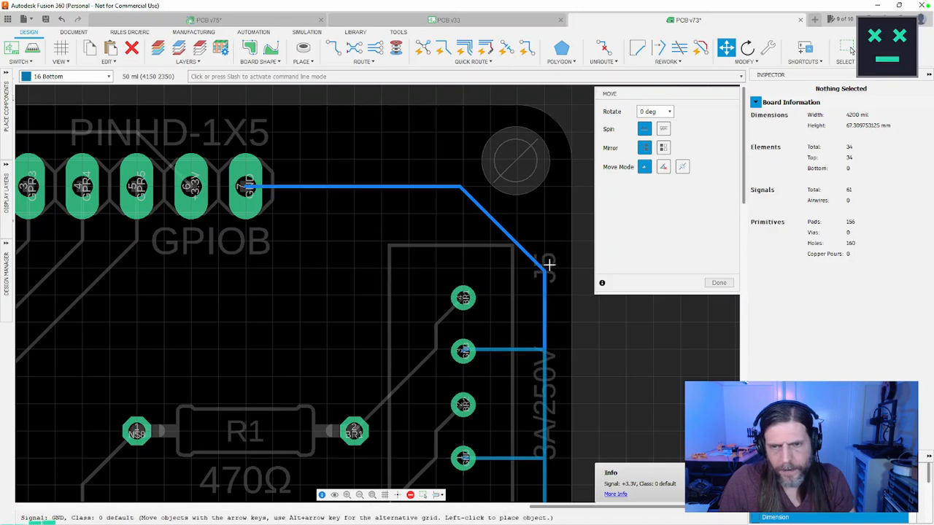
left_click(542, 270)
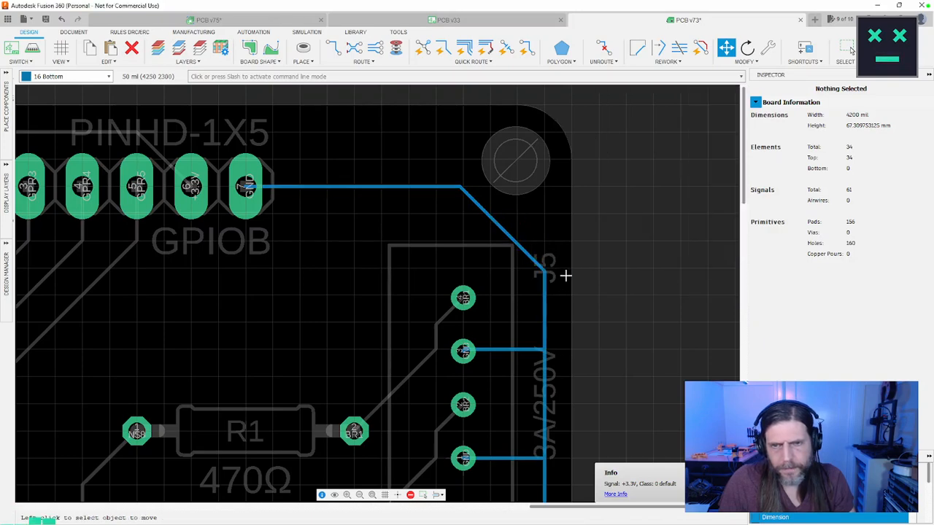
key("Escape")
Step: Restore the display of all board layers and examine the combined top and bottom routing of the whole board
scroll(544, 264, "down", 8)
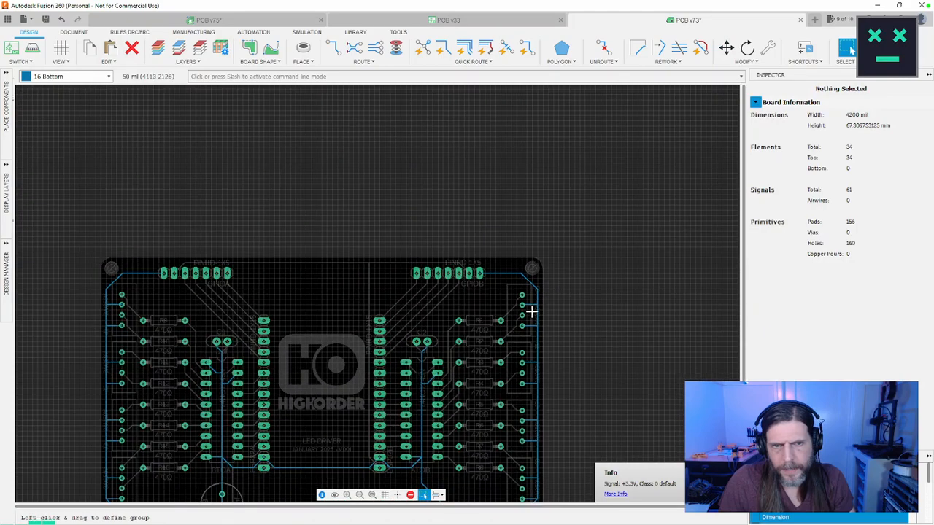
middle_click_drag(510, 276, 496, 219)
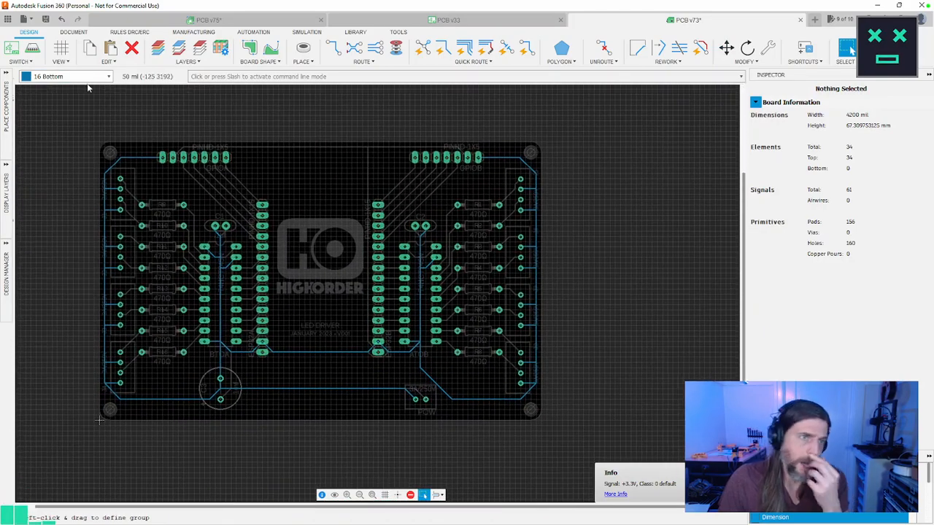
left_click(200, 48)
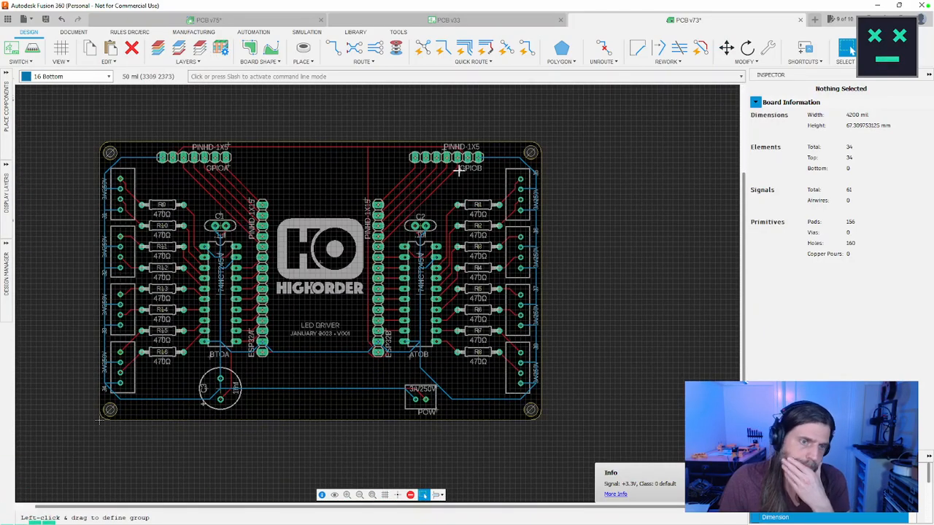
mouse_move(562, 167)
middle_mouse_down()
mouse_move(574, 175)
mouse_move(548, 171)
middle_mouse_up()
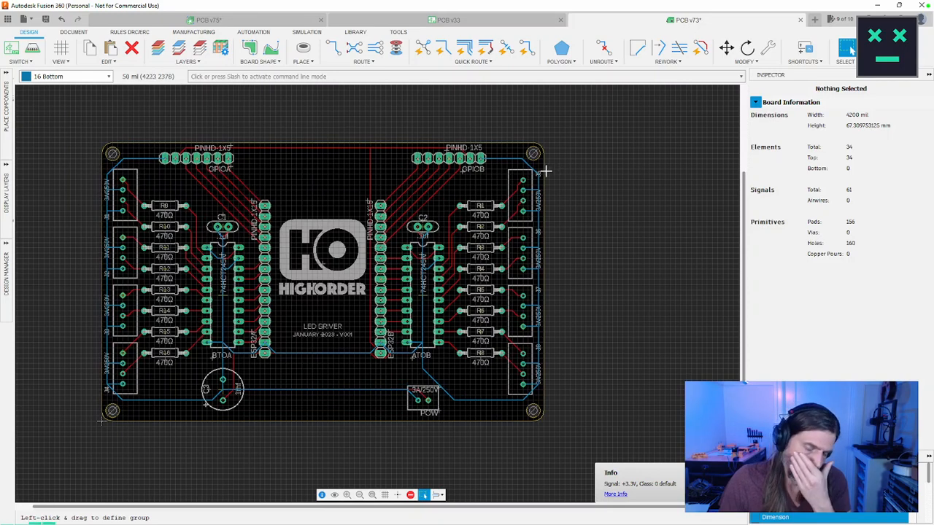
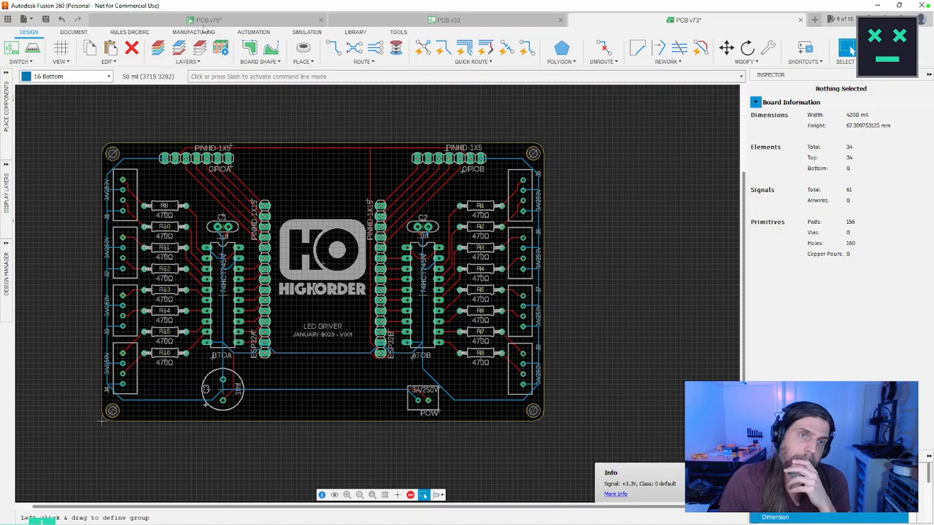
Step: Run the design rule check on the board and locate the Wire Stub warning in the layout
left_click(145, 32)
left_click(111, 48)
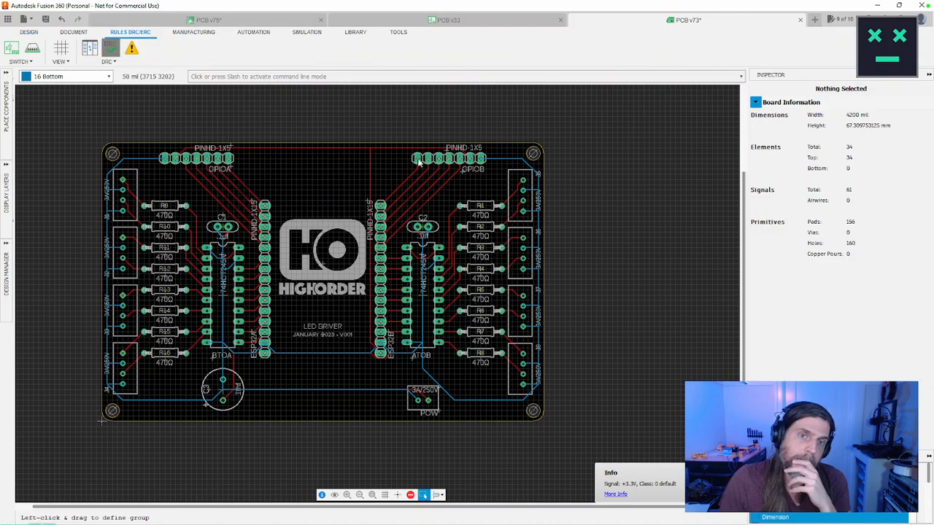
left_click(527, 419)
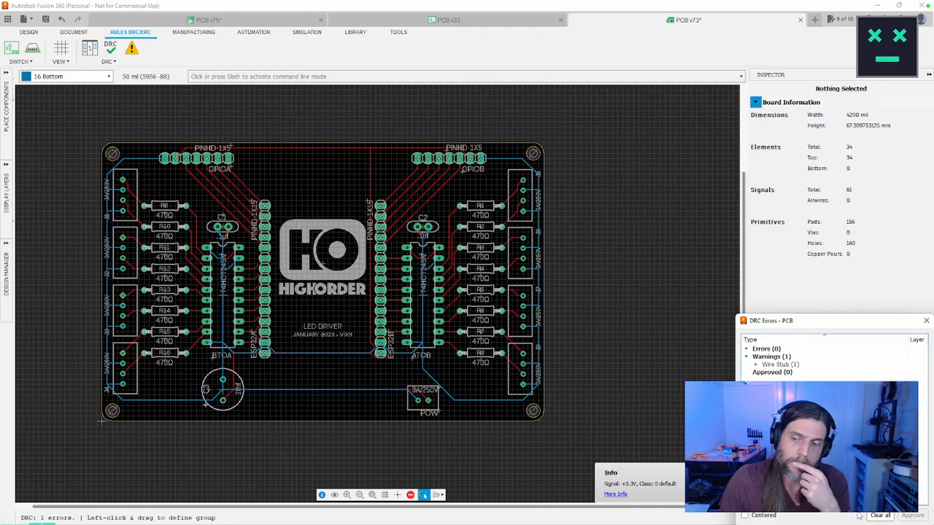
left_click(757, 364)
left_click(788, 373)
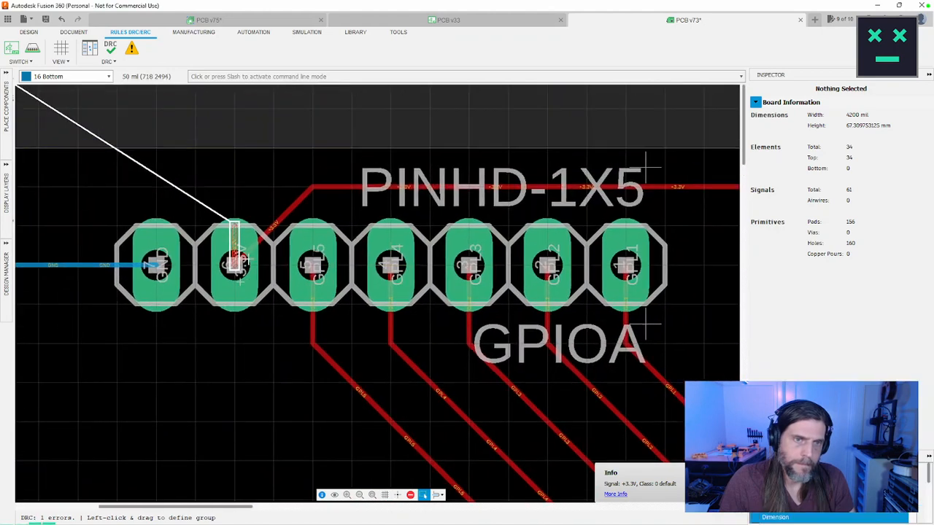
Step: Delete the short top-layer +3.3V stub at GPIOA running from (700, 2500) to (700, 2550) mil
left_click(235, 237)
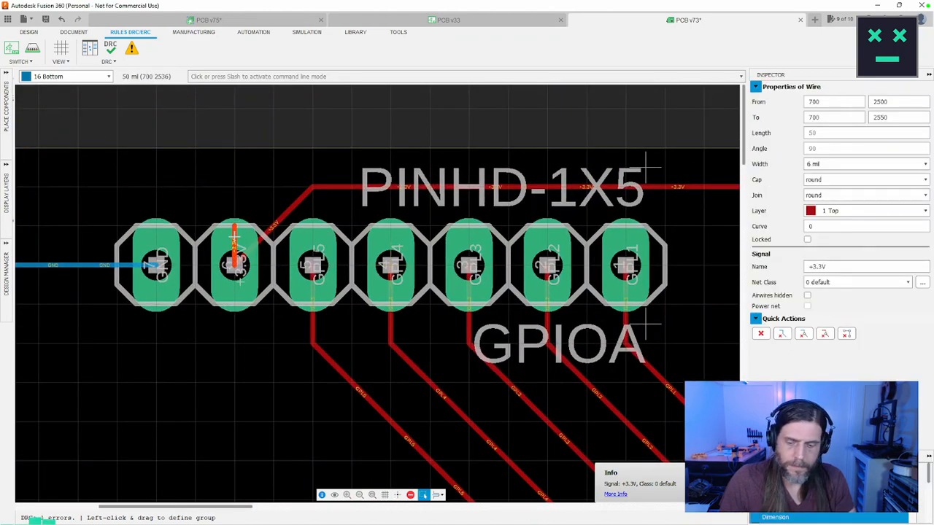
key("Delete")
scroll(286, 191, "down", 8)
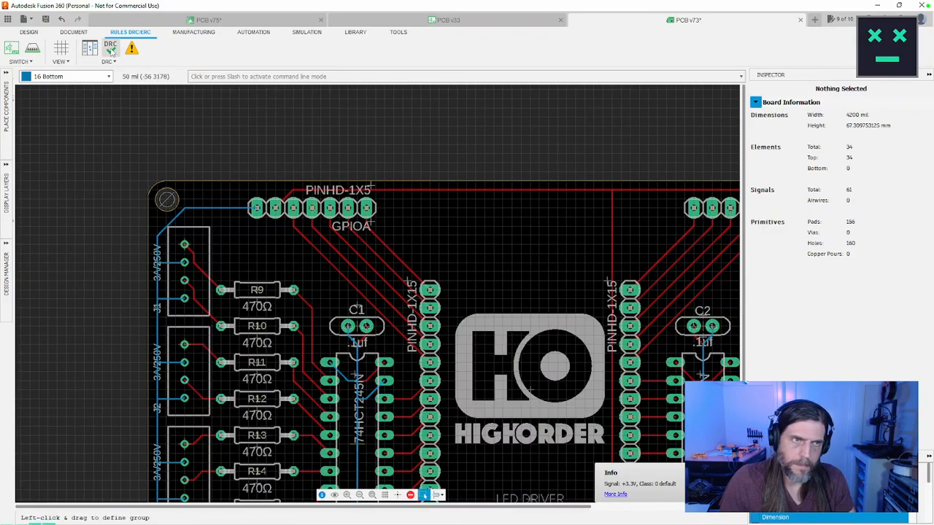
Step: Rerun the design rule check and examine the routing of the whole board
left_click(111, 50)
left_click(528, 423)
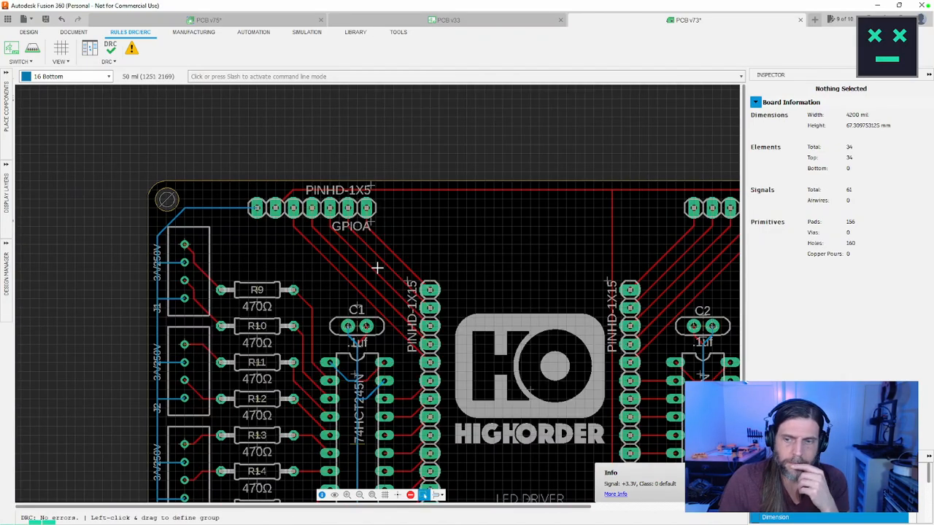
scroll(377, 268, "down", 6)
scroll(481, 339, "up", 2)
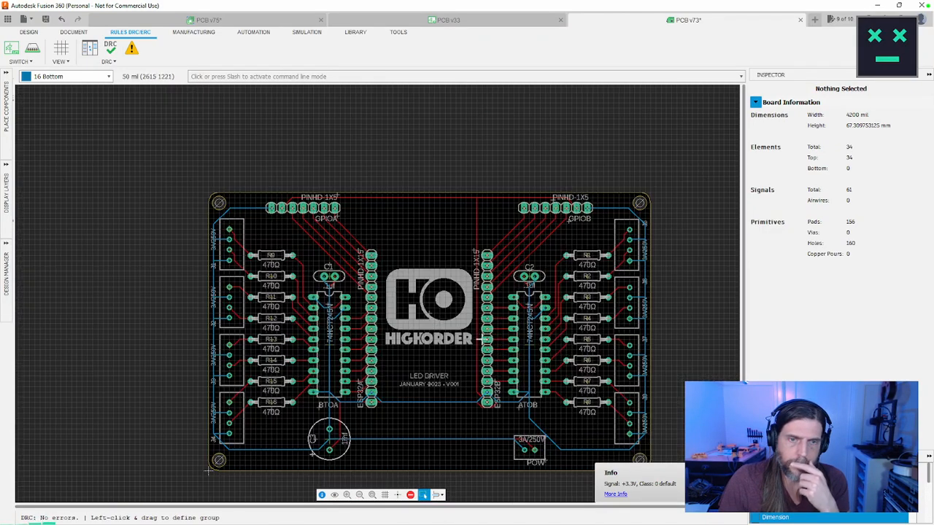
middle_click_drag(414, 408, 341, 339)
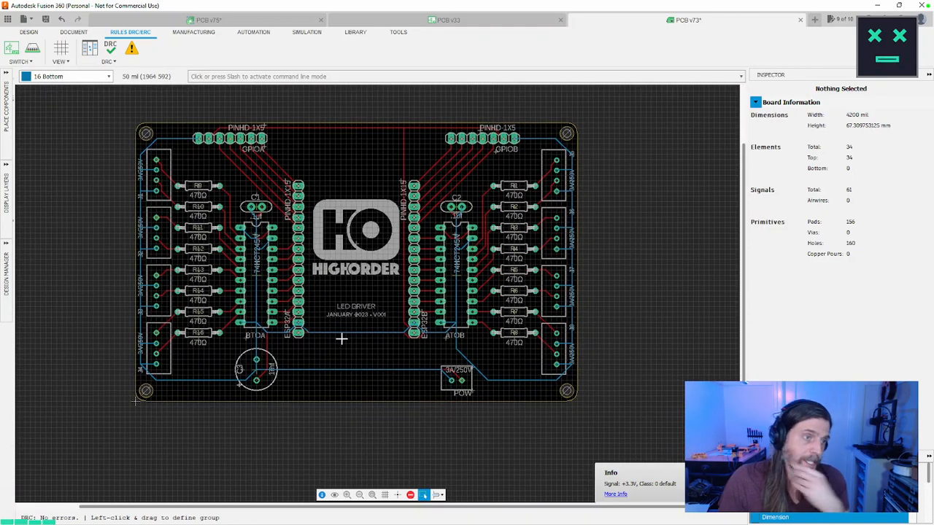
Step: Switch to the browser's protection diode search and read the everything PE article on reverse polarity protection
key("alt+Tab")
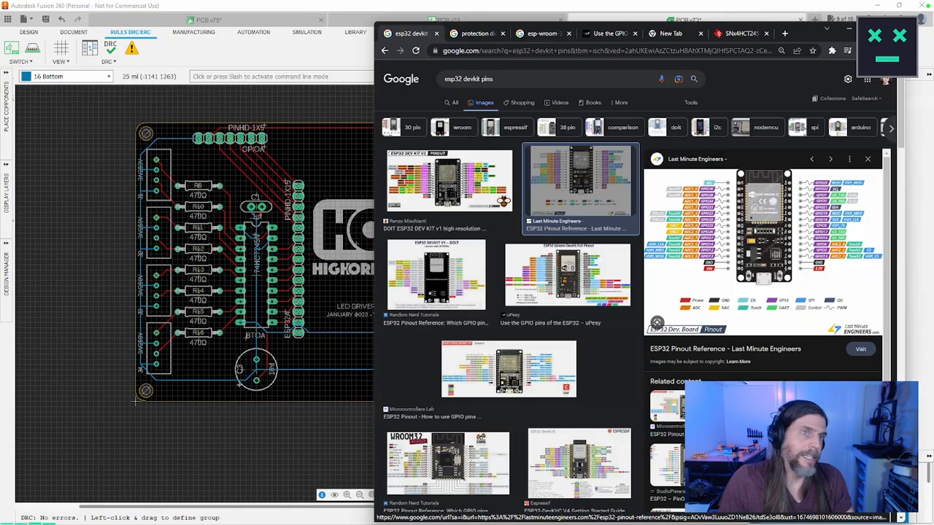
left_click(470, 35)
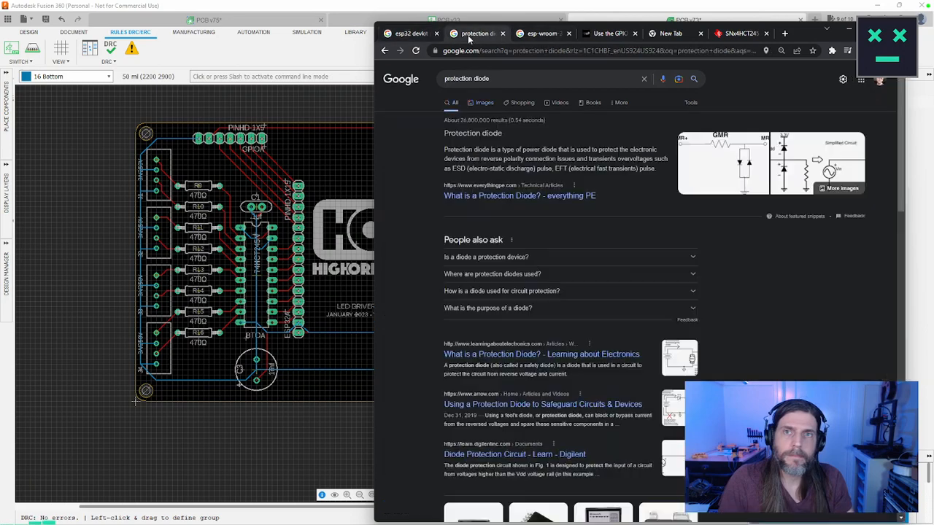
left_click(518, 196)
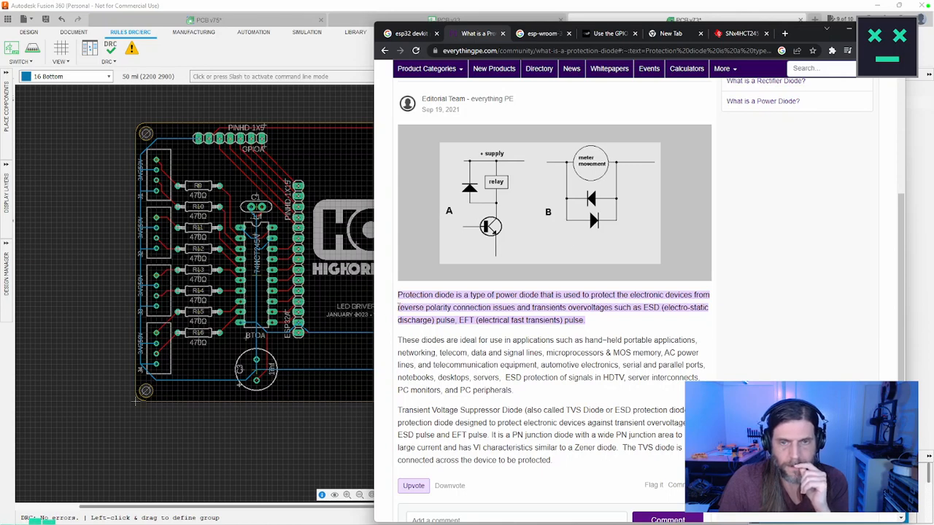
left_click_drag(397, 308, 518, 308)
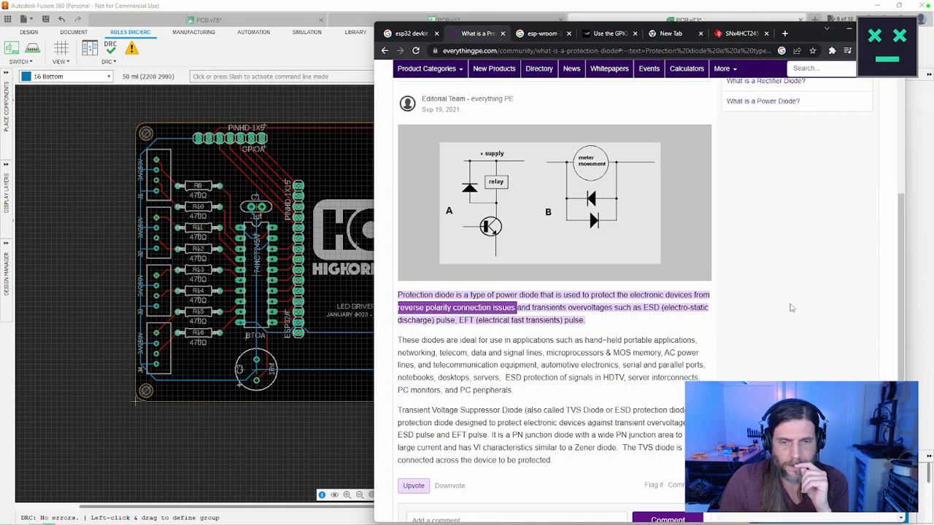
scroll(790, 308, "down", 3)
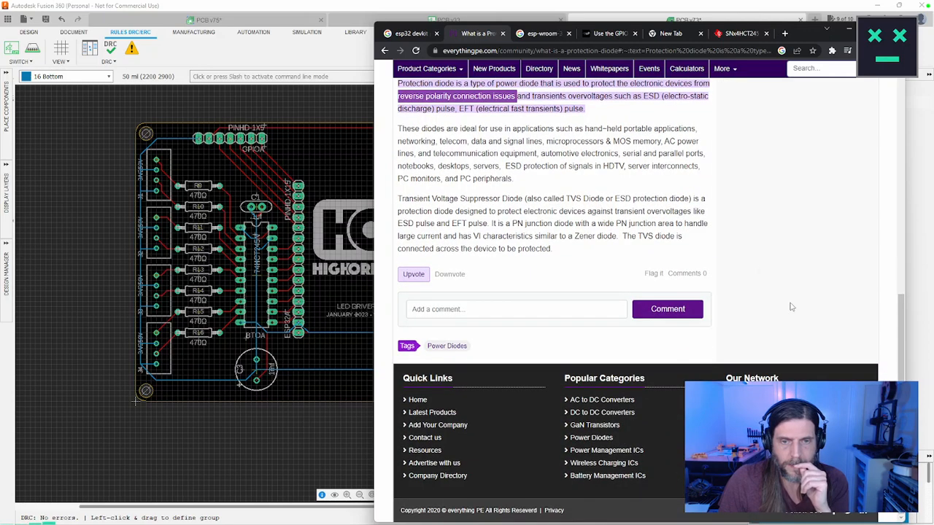
left_click(384, 51)
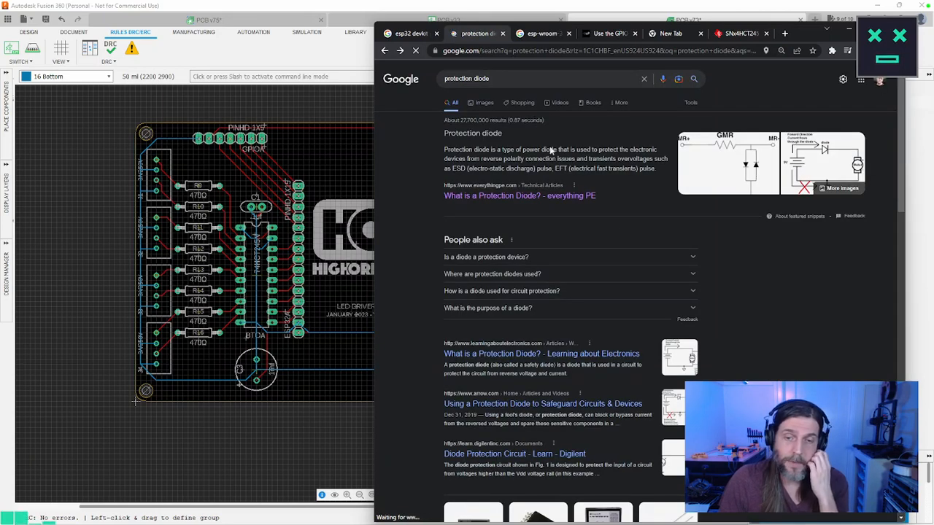
Step: Read the Learning about Electronics article on series and parallel protection diode circuits, returning to the search results
left_click(611, 358)
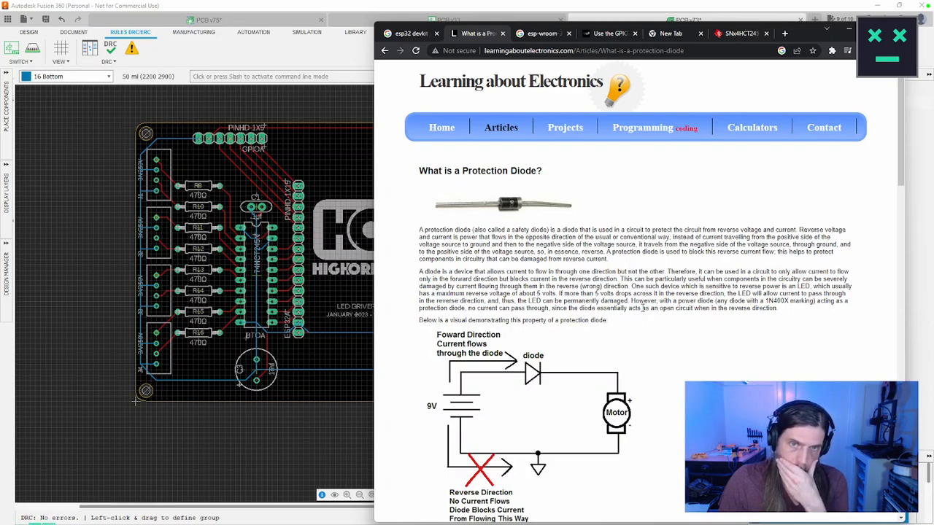
scroll(642, 309, "down", 3)
scroll(642, 310, "down", 3)
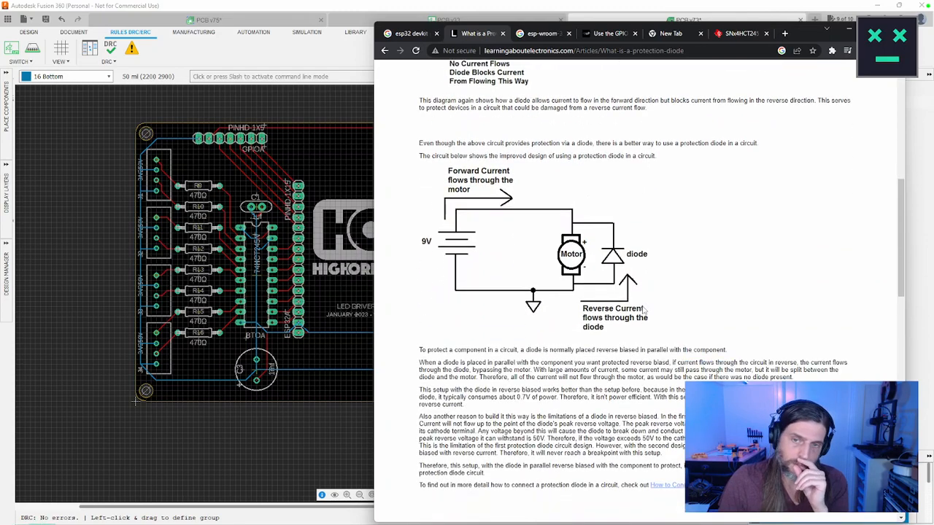
scroll(642, 309, "up", 3)
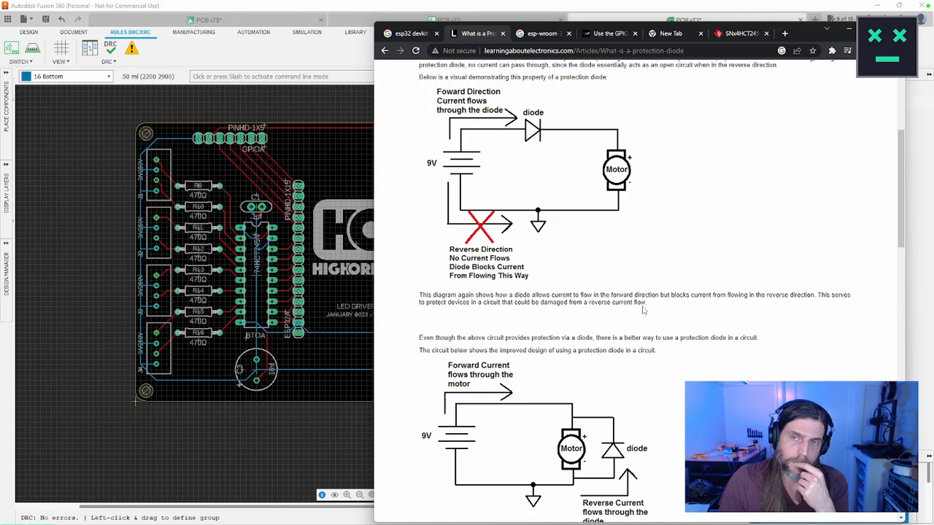
scroll(643, 321, "down", 7)
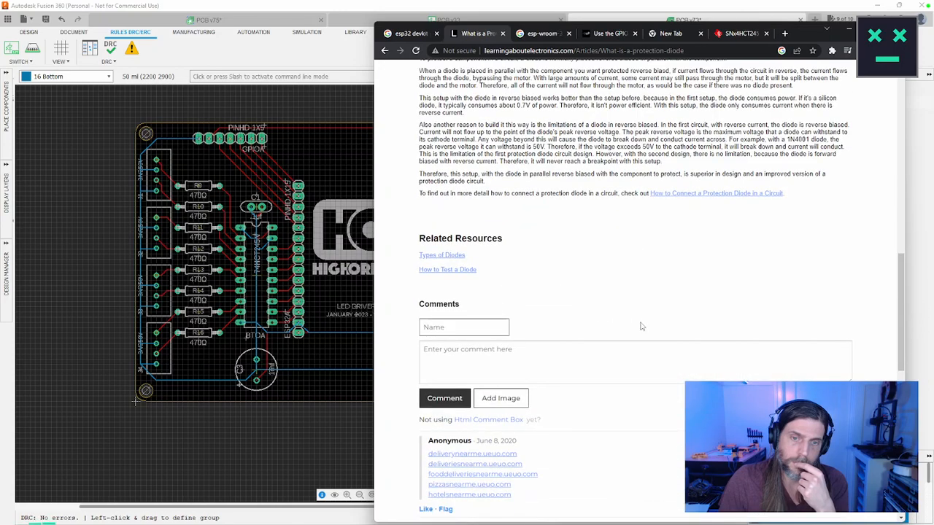
left_click(384, 50)
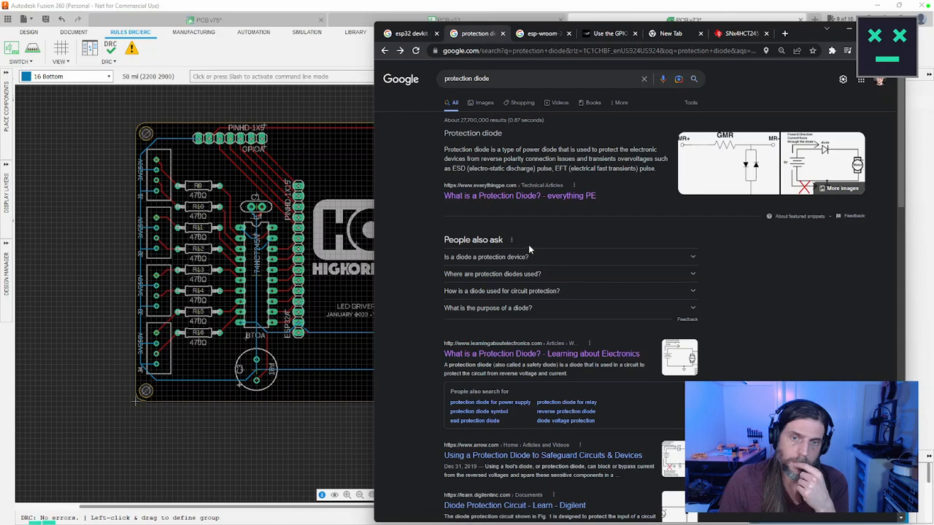
Step: Look up where protection diodes are used and read the Protection Diode section of the RS Components guide
scroll(529, 248, "down", 1)
left_click(584, 225)
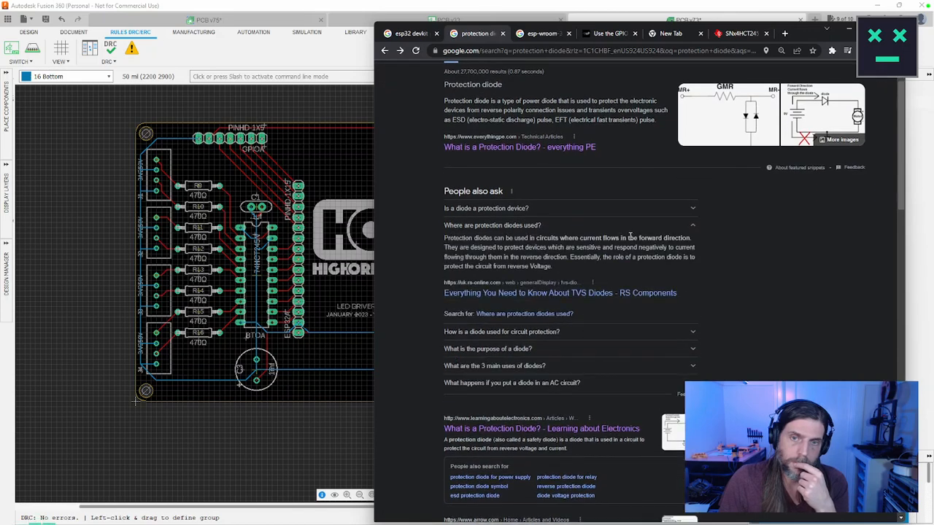
left_click(610, 293)
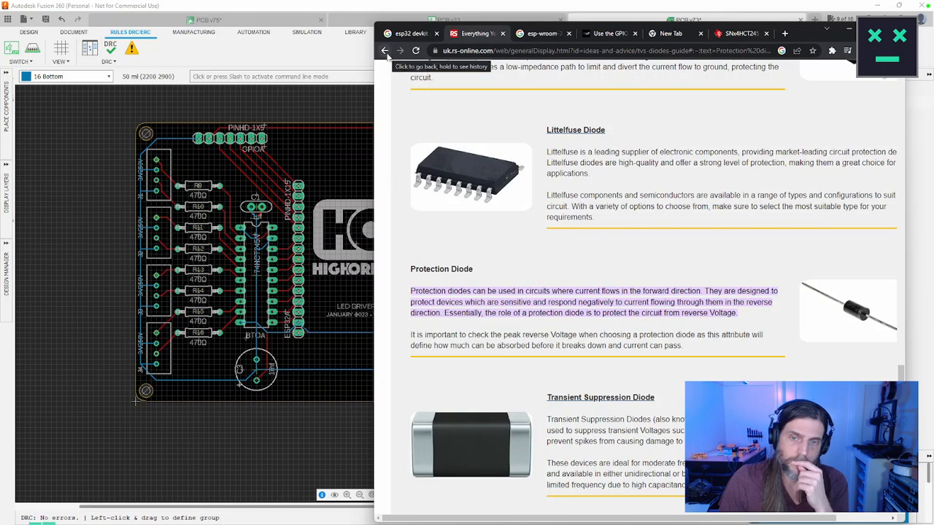
left_click(385, 51)
Step: Read Arrow's article on safeguarding circuits with a protection diode, including the Schottky diode section and the conclusion
scroll(586, 251, "down", 3)
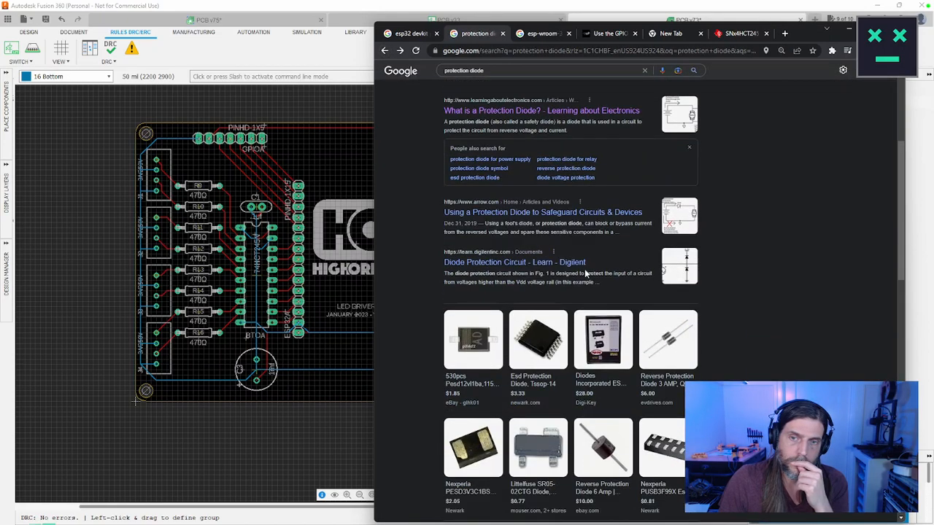
left_click(573, 214)
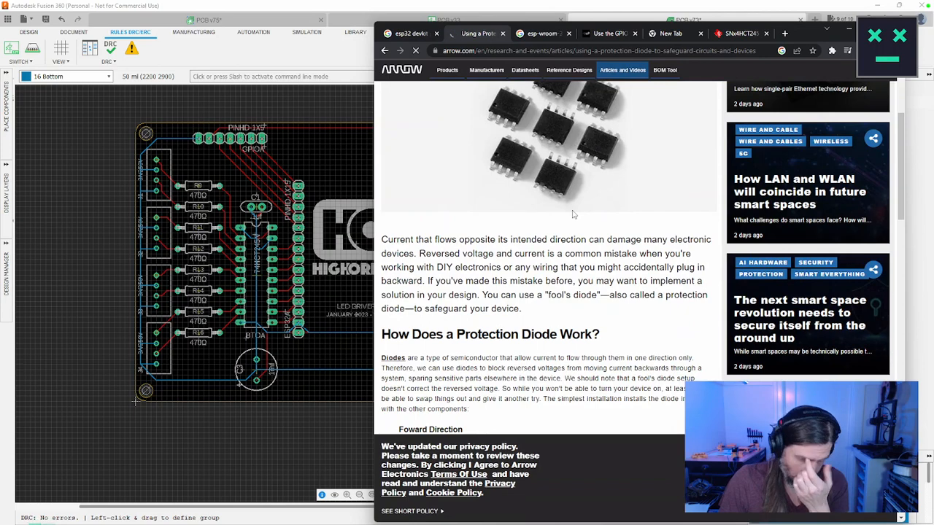
scroll(573, 214, "down", 3)
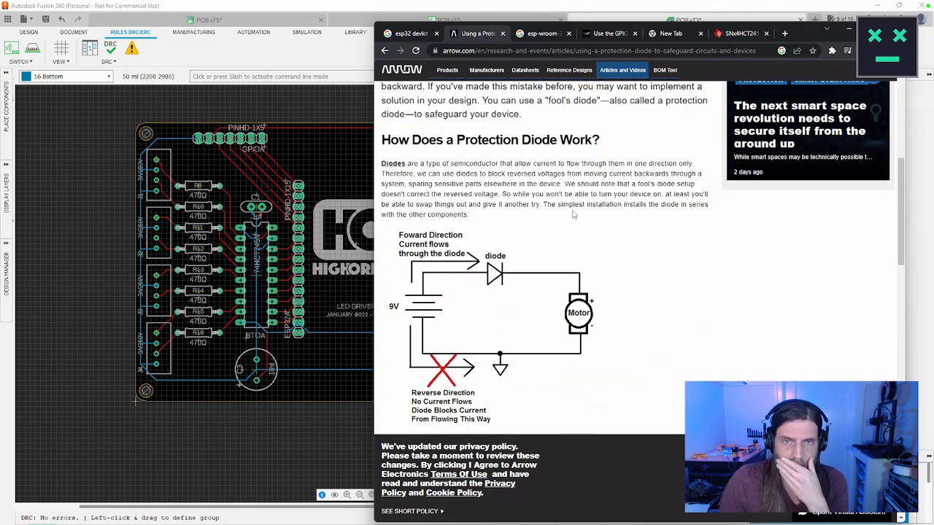
scroll(573, 215, "down", 4)
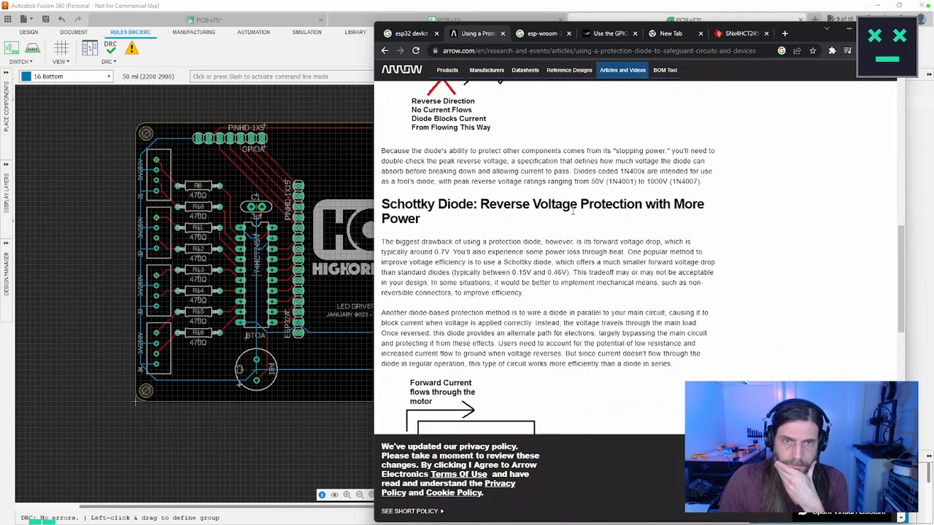
scroll(573, 212, "up", 1)
scroll(572, 213, "down", 2)
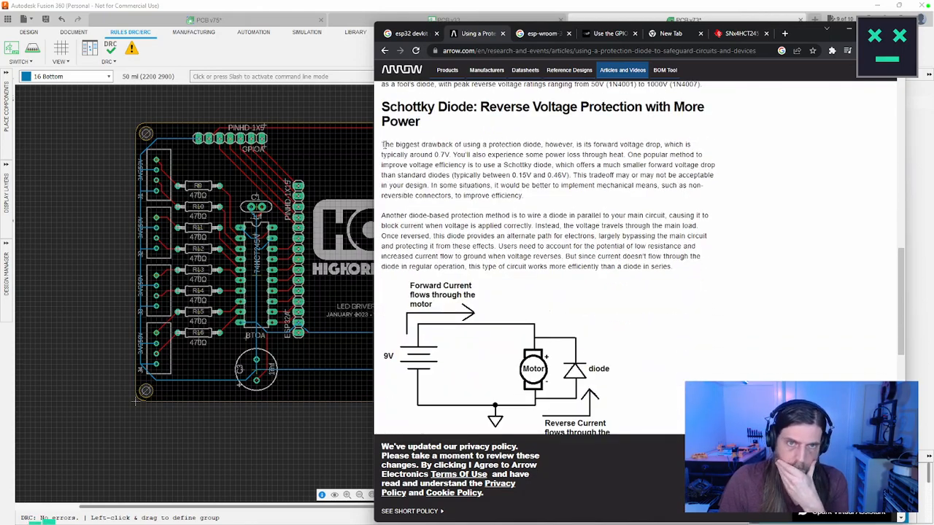
left_click_drag(383, 145, 625, 154)
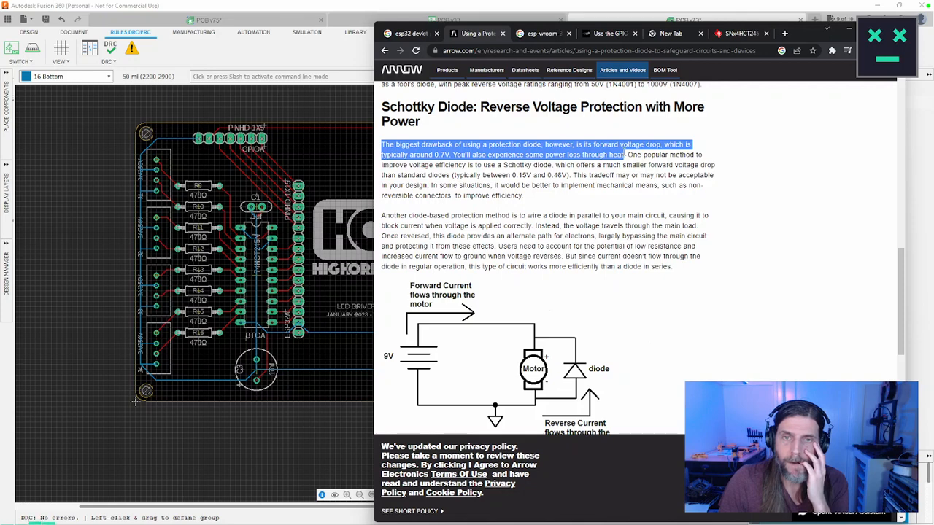
left_click_drag(624, 168, 632, 204)
scroll(690, 204, "down", 5)
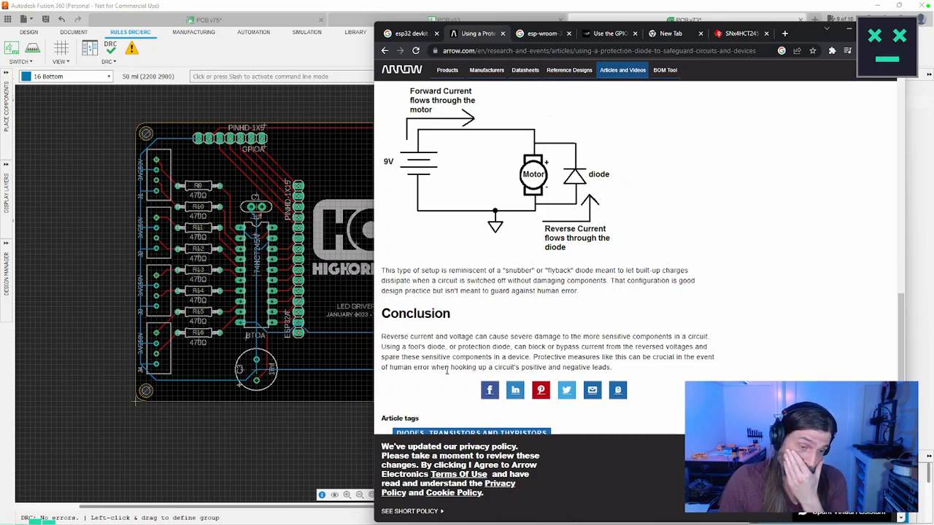
Step: Switch back to the board layout in Fusion 360 and examine the POW power connector near the lower board edge
left_click(341, 446)
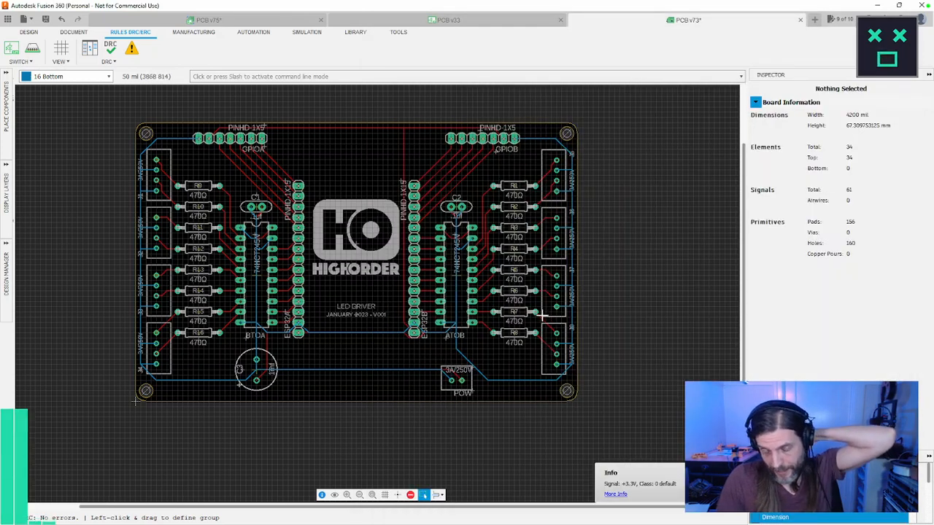
scroll(541, 310, "up", 1)
scroll(542, 310, "up", 5)
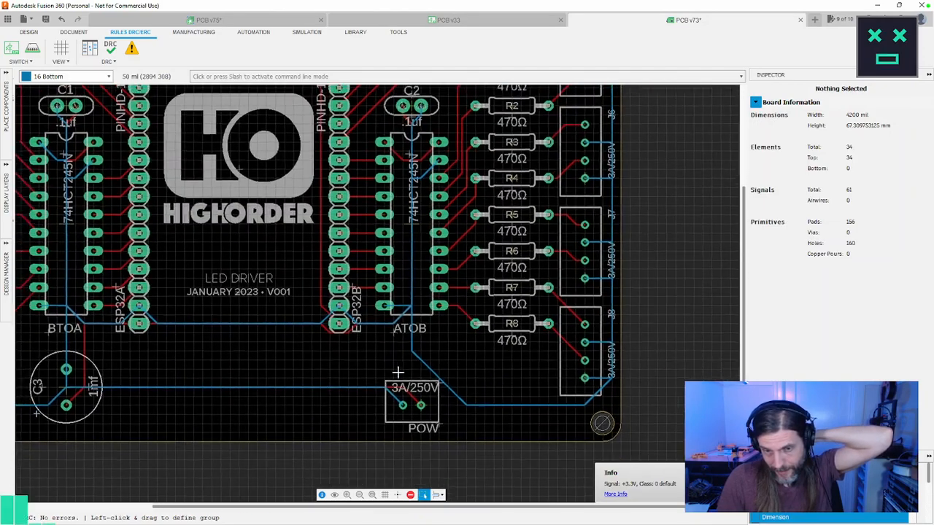
scroll(472, 324, "down", 4)
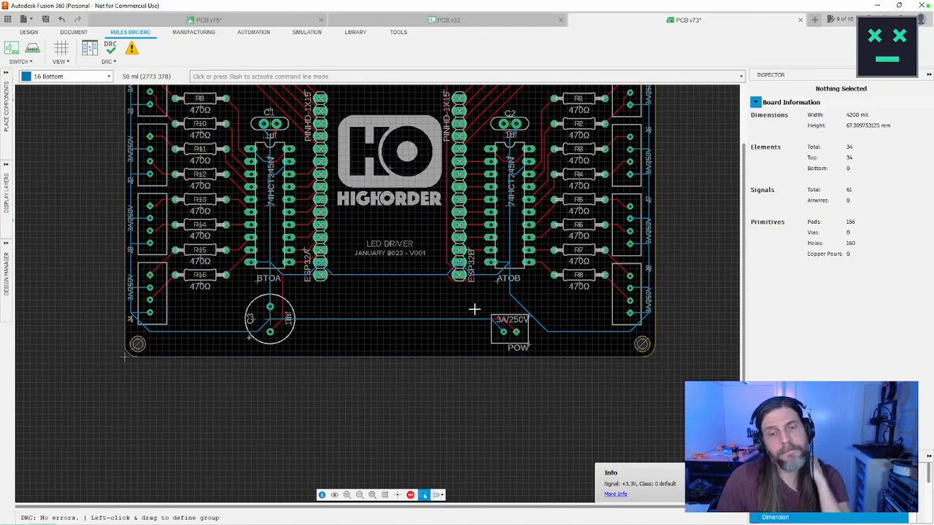
scroll(474, 310, "up", 4)
middle_click_drag(473, 310, 333, 276)
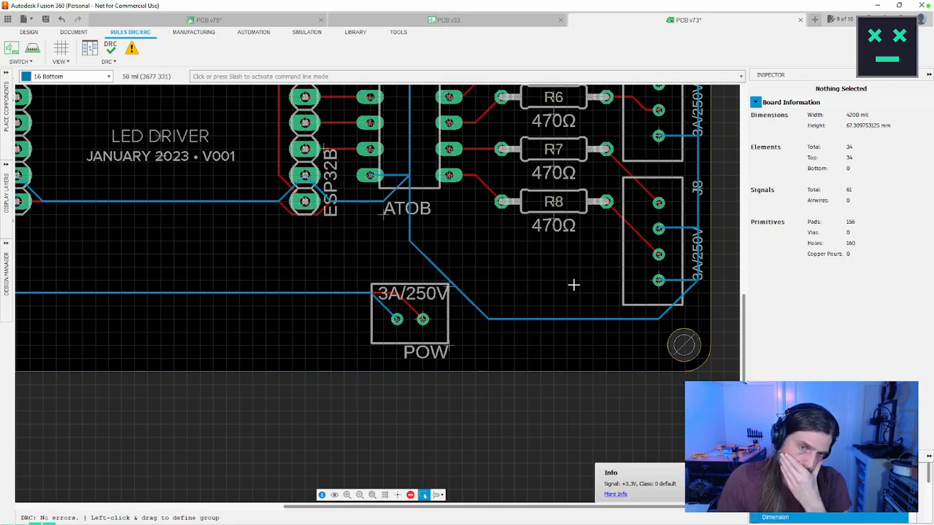
Step: Try "-" as the name of the POW connector and move its label, undoing both changes
left_click(450, 350)
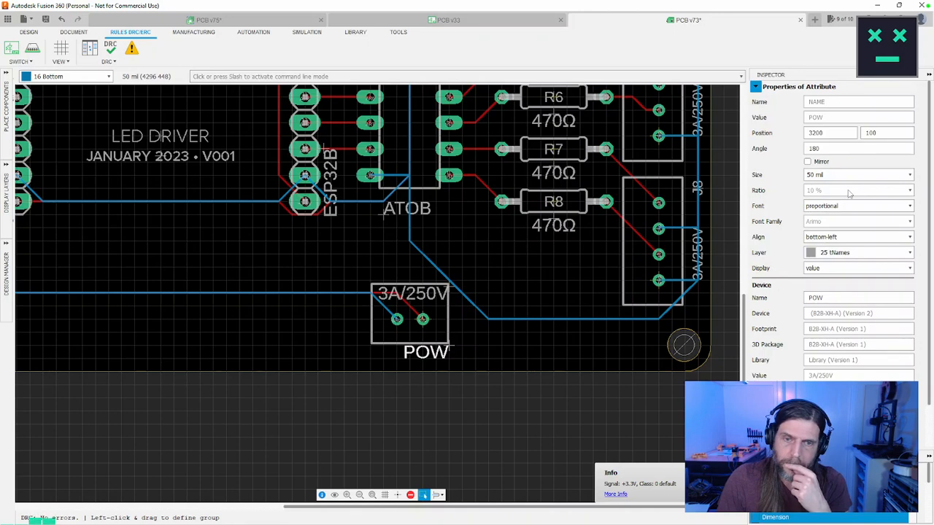
left_click_drag(841, 298, 770, 299)
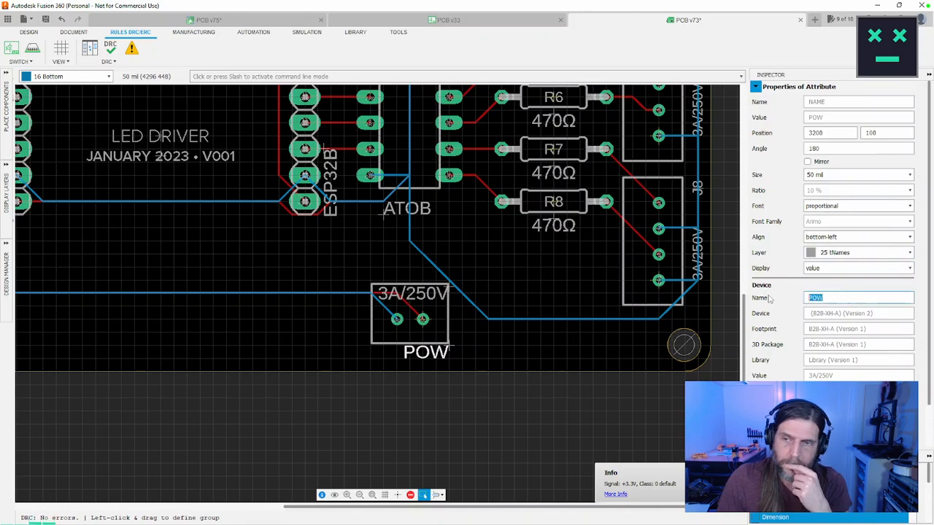
type("-")
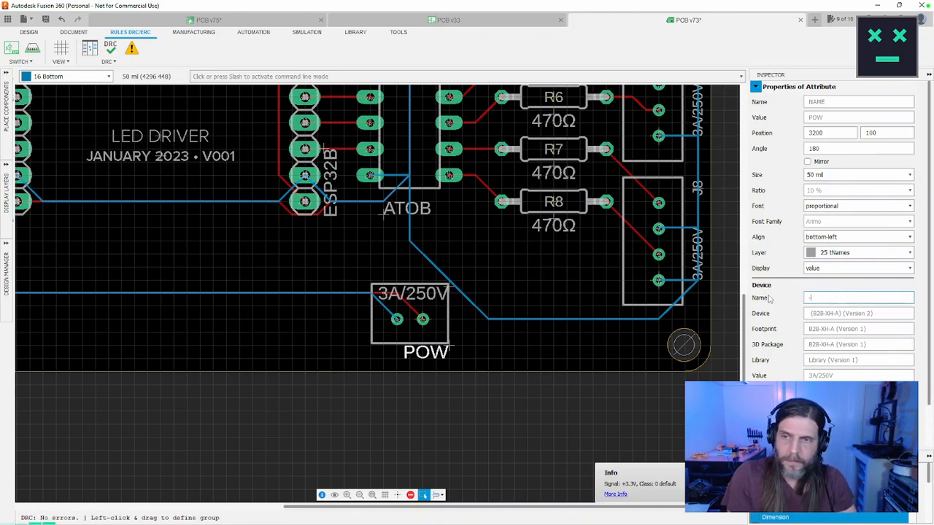
type("-")
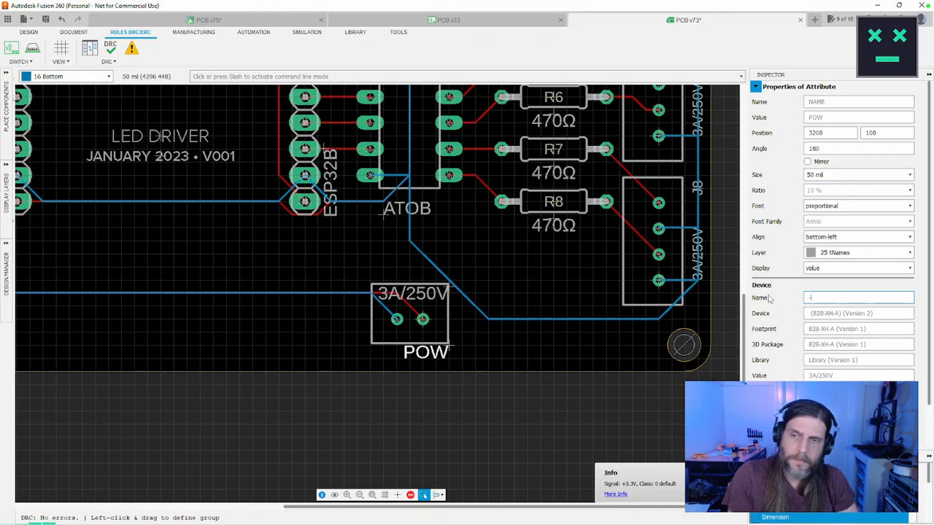
key("Return")
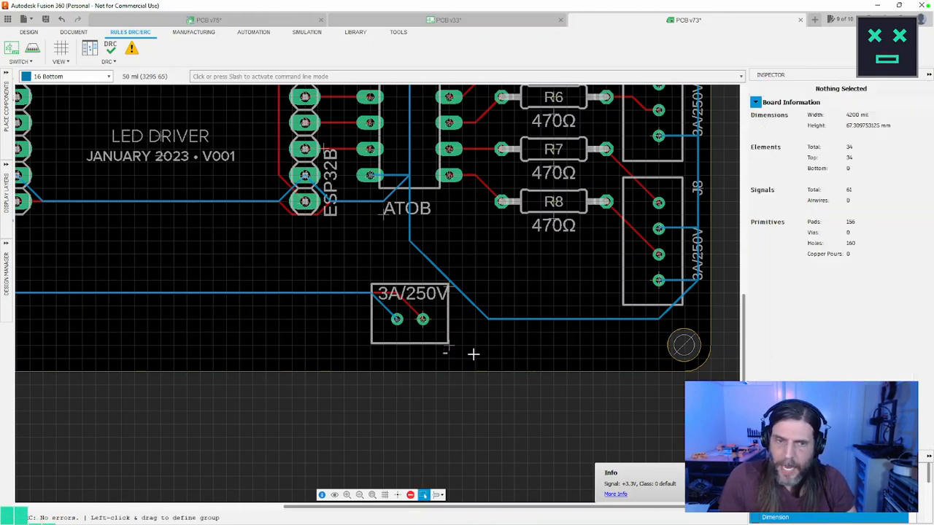
left_click_drag(449, 347, 467, 384)
key("ctrl+z")
key("ctrl+z")
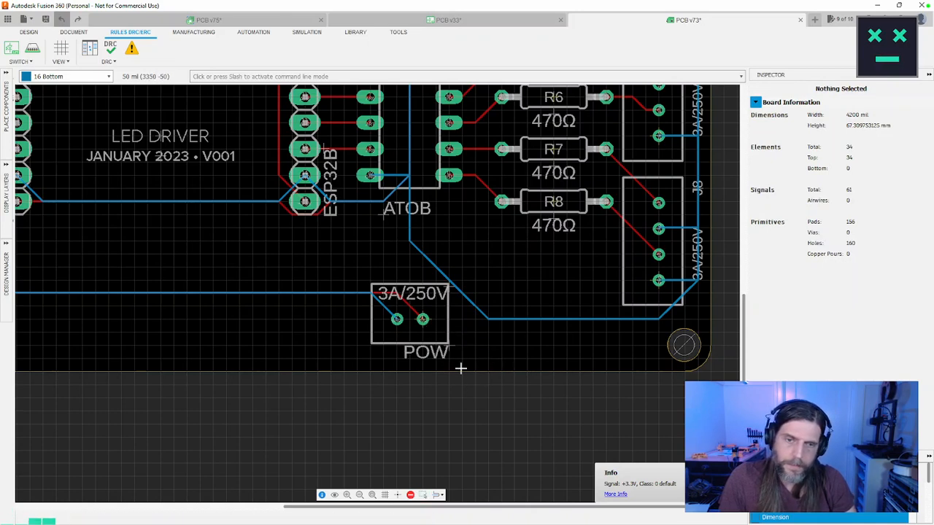
Step: Rename the POW power connector as "-/+" to mark its polarity
left_click(449, 347)
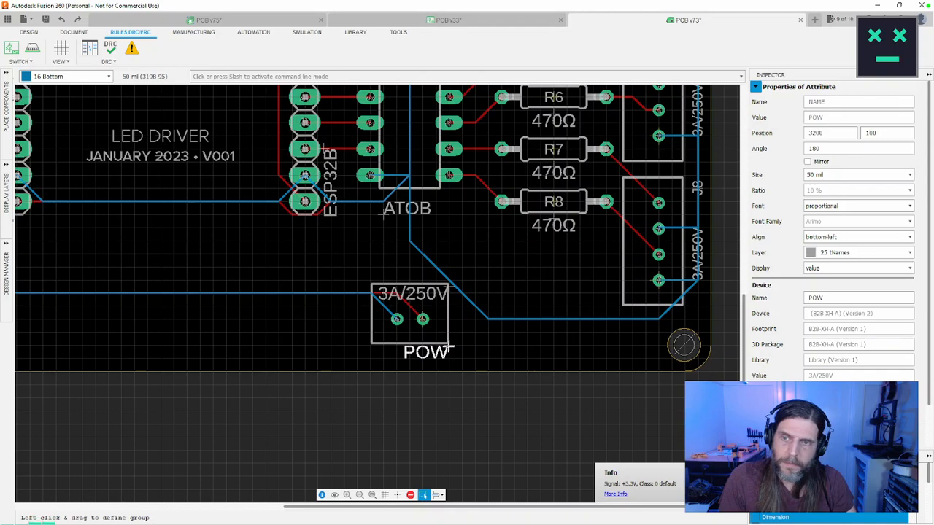
left_click(846, 298)
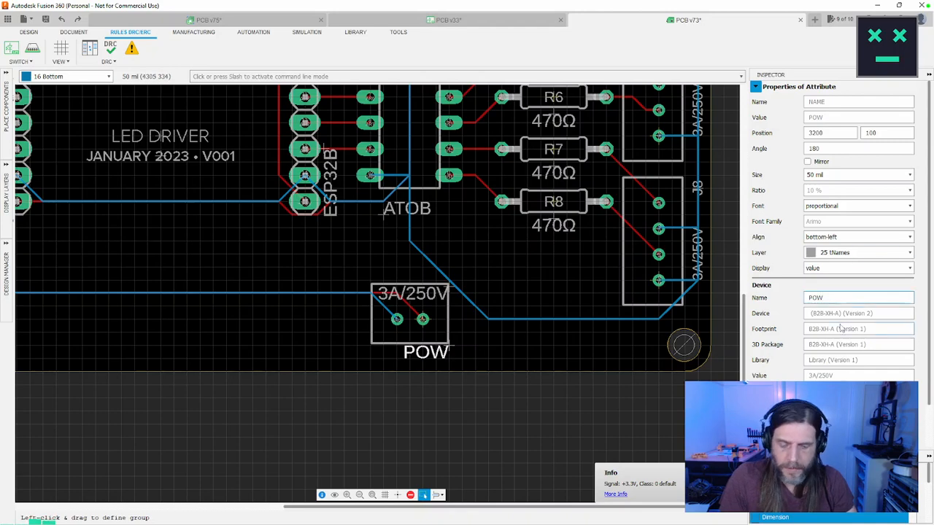
type("/")
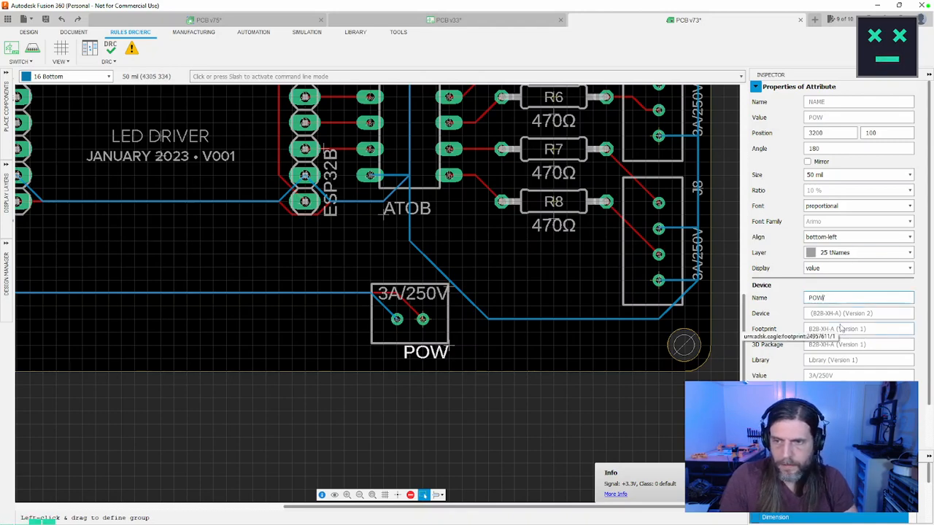
type("+")
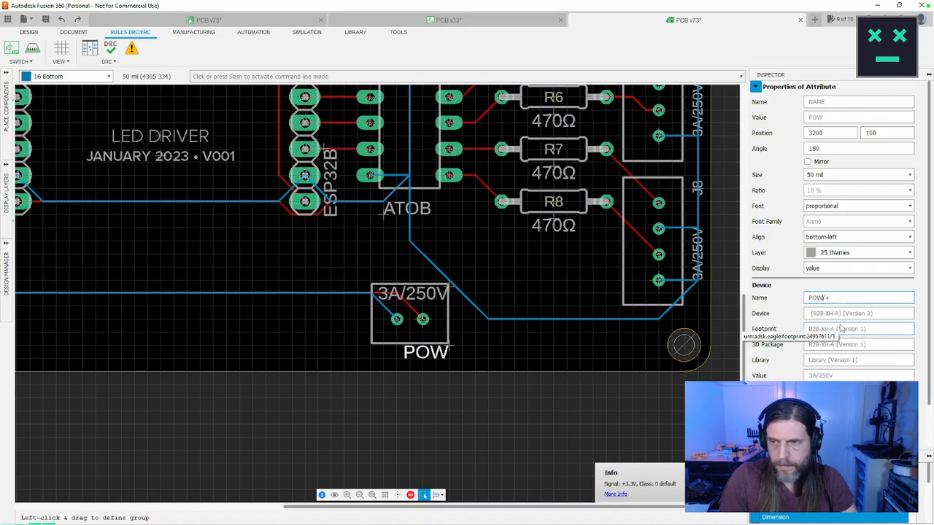
key("BackSpace")
key("BackSpace")
key("BackSpace")
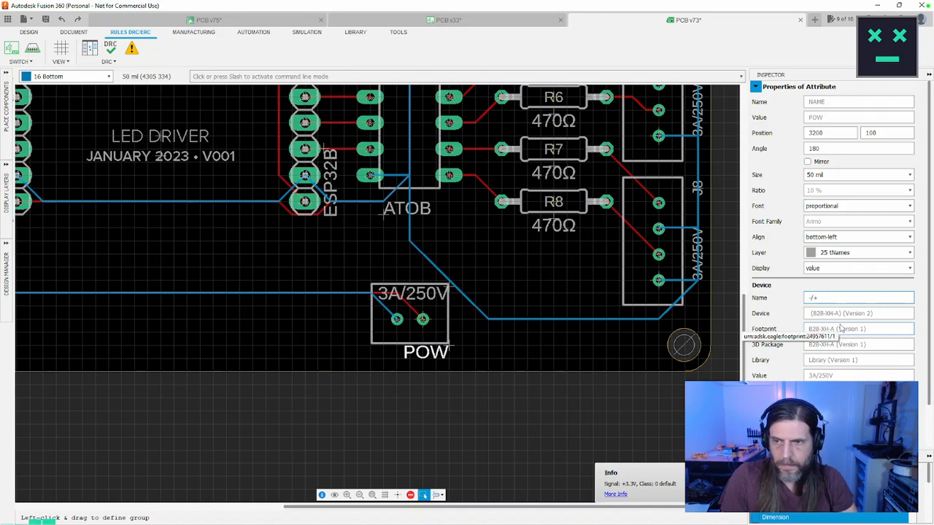
key("Return")
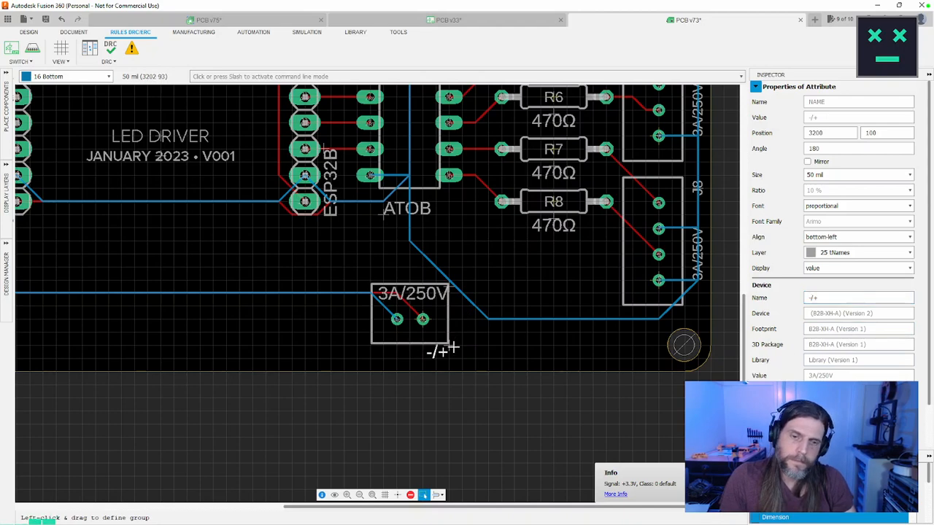
left_click_drag(400, 344, 443, 348)
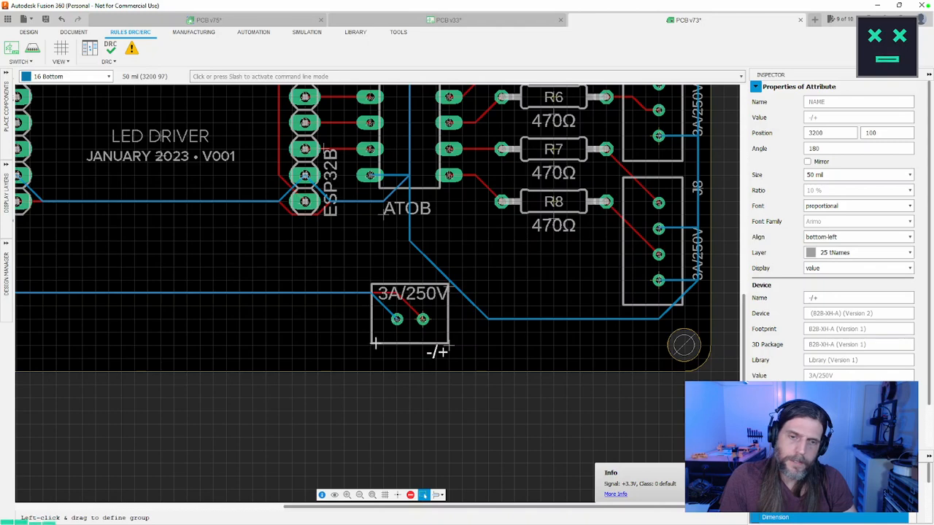
left_click(465, 392)
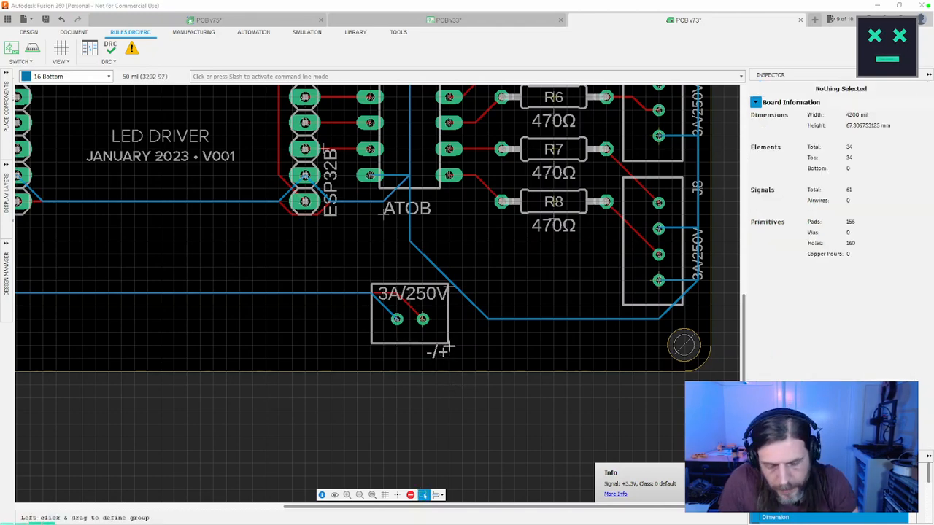
left_click(443, 352)
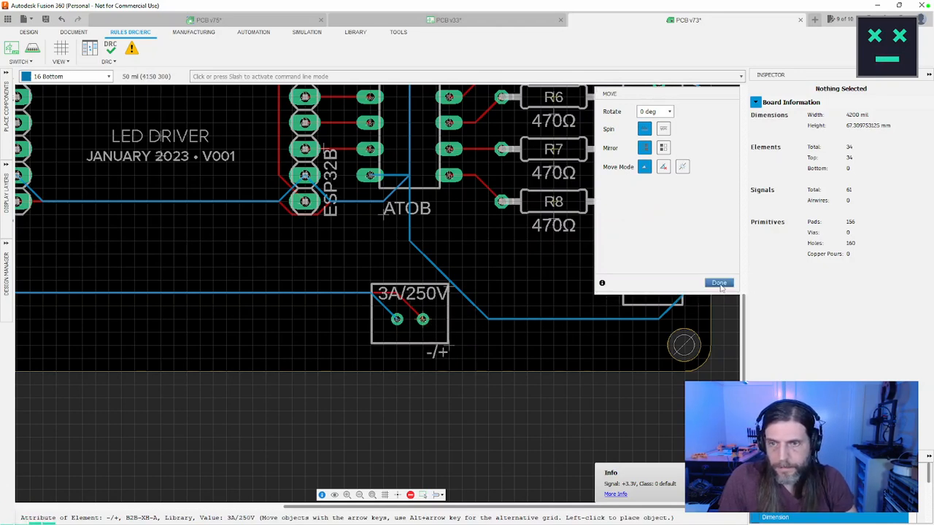
left_click(453, 349)
Step: Set the alignment of the power connector's "-/+" label to bottom-center, trying top-center first
left_click(445, 349)
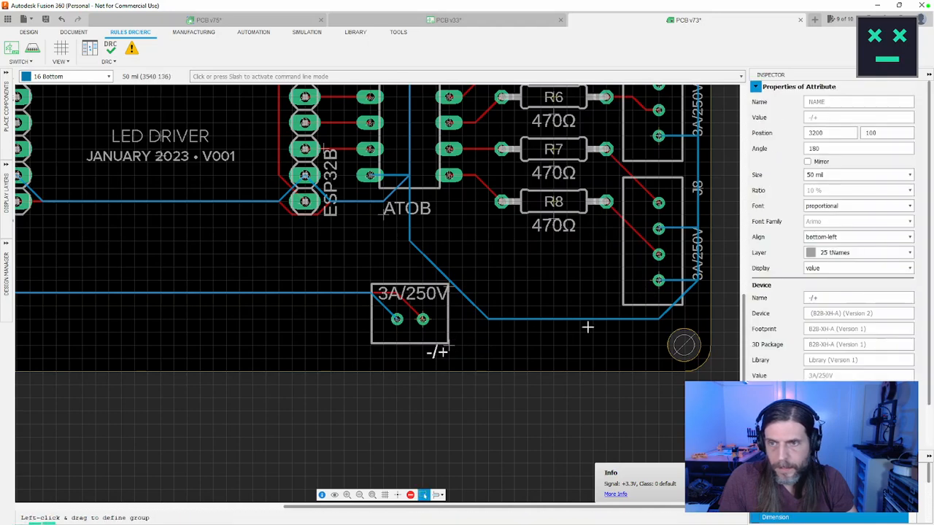
left_click(833, 237)
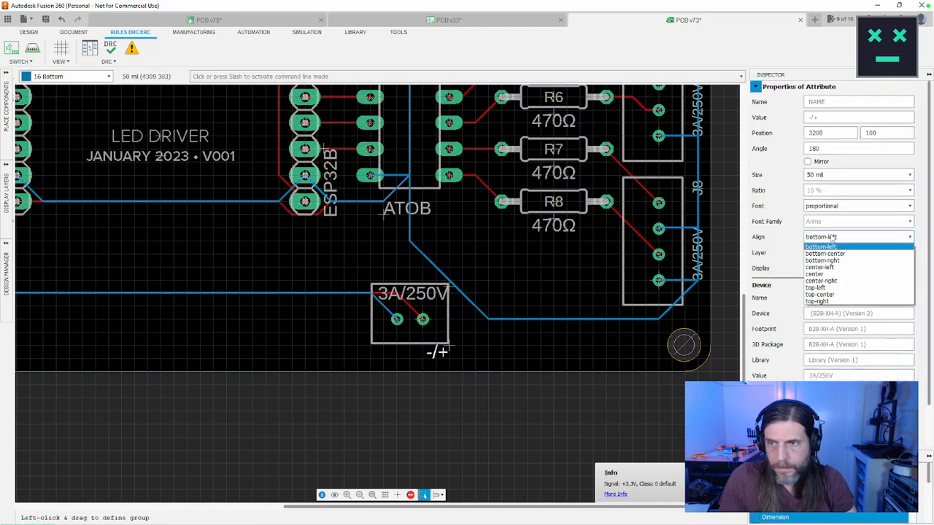
left_click(831, 295)
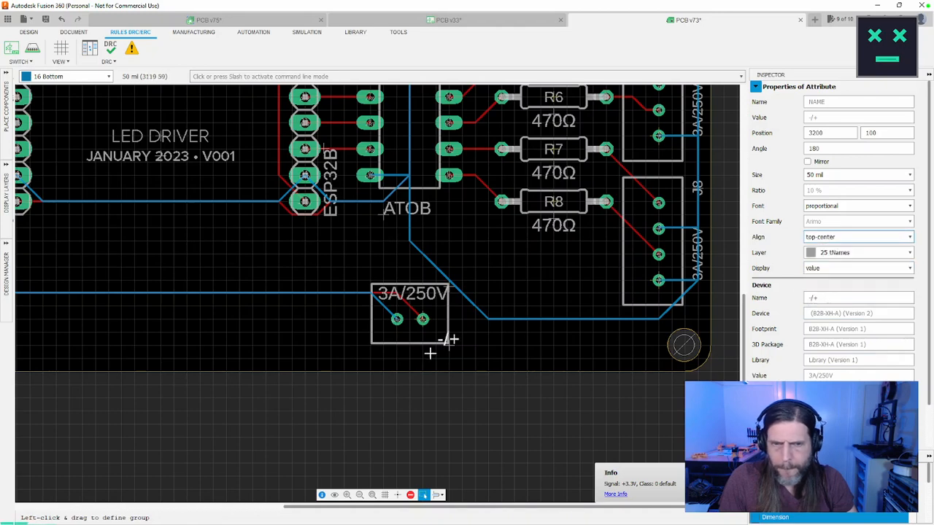
left_click(830, 237)
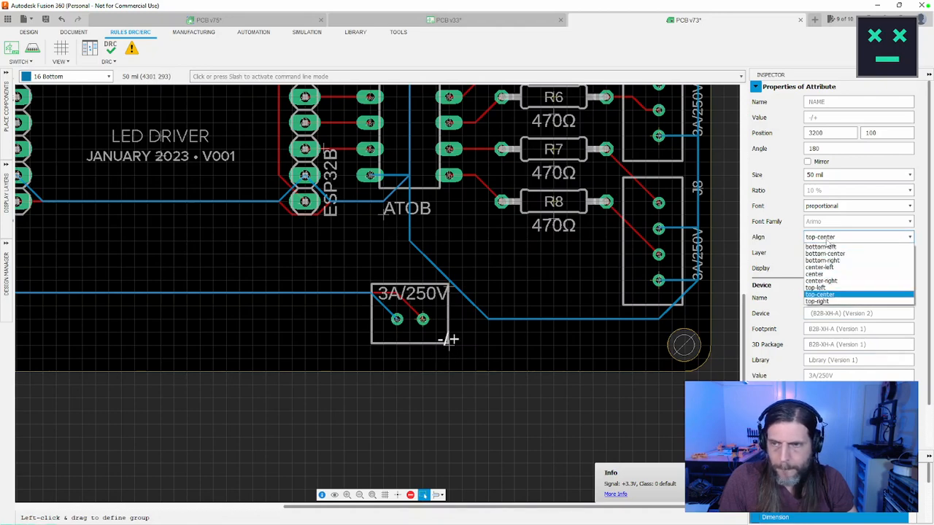
left_click(823, 254)
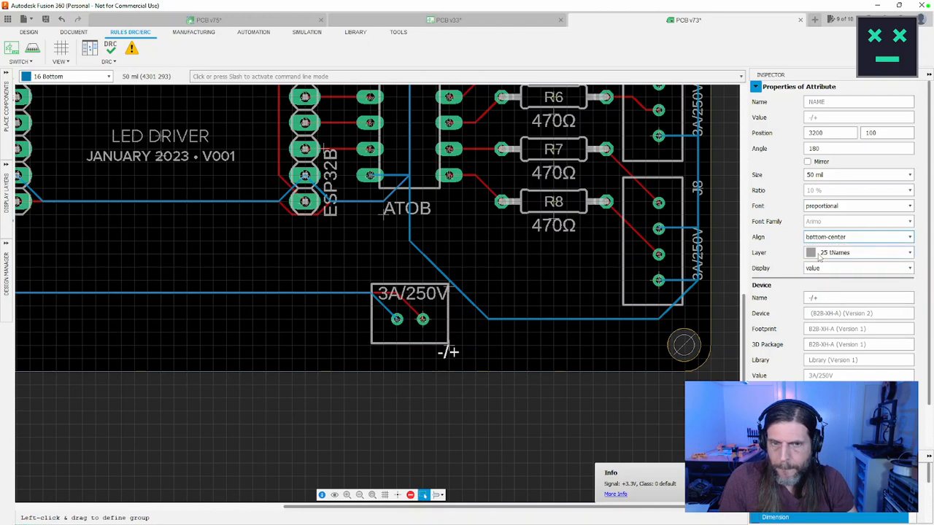
Step: Move the "-/+" label to position 3050, 100, centred below the power connector's two pads
left_click(449, 347)
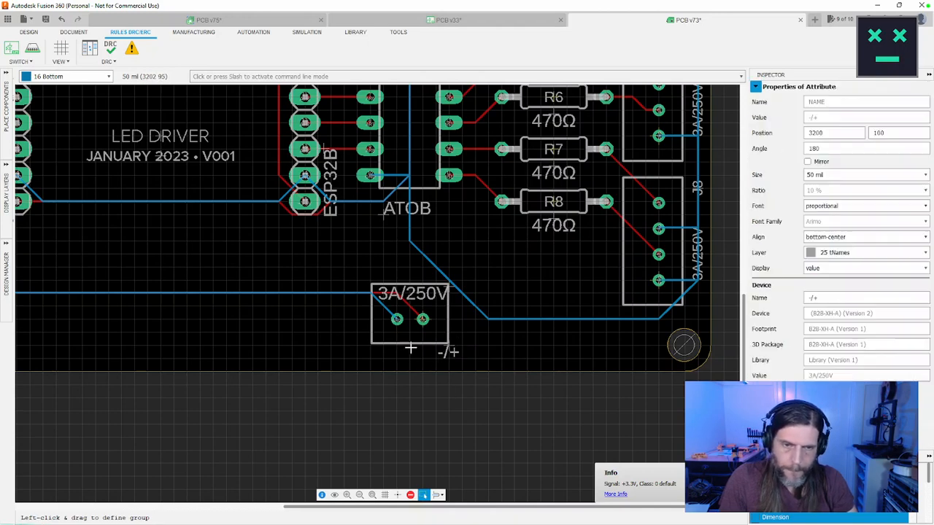
left_click(409, 357)
left_click(445, 350)
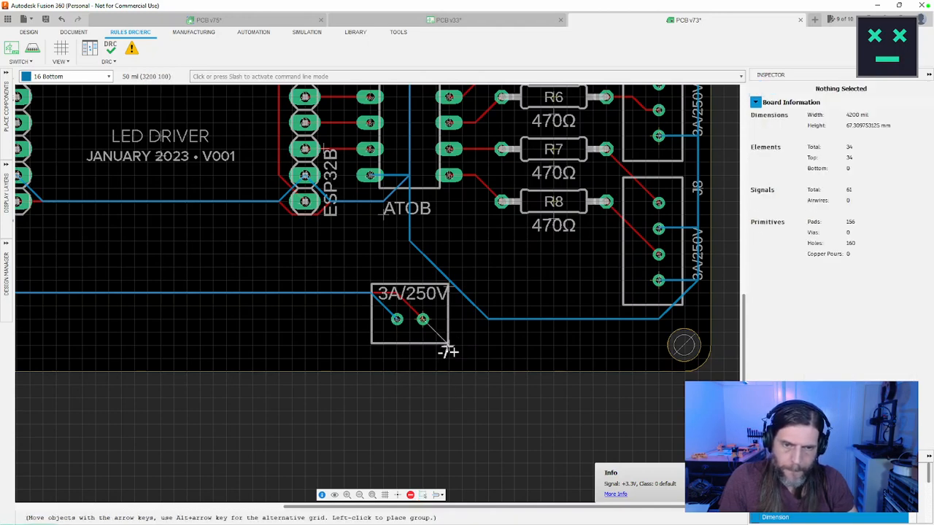
left_click(411, 352)
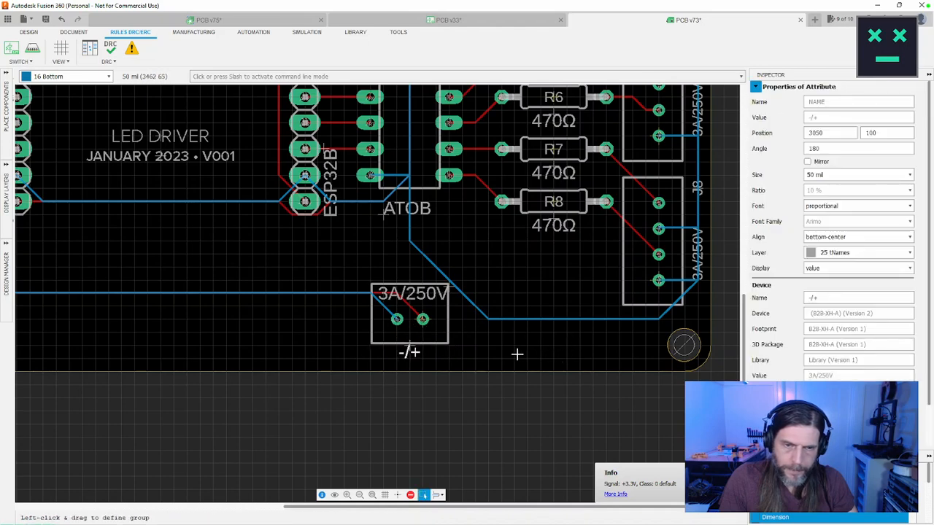
left_click(813, 297)
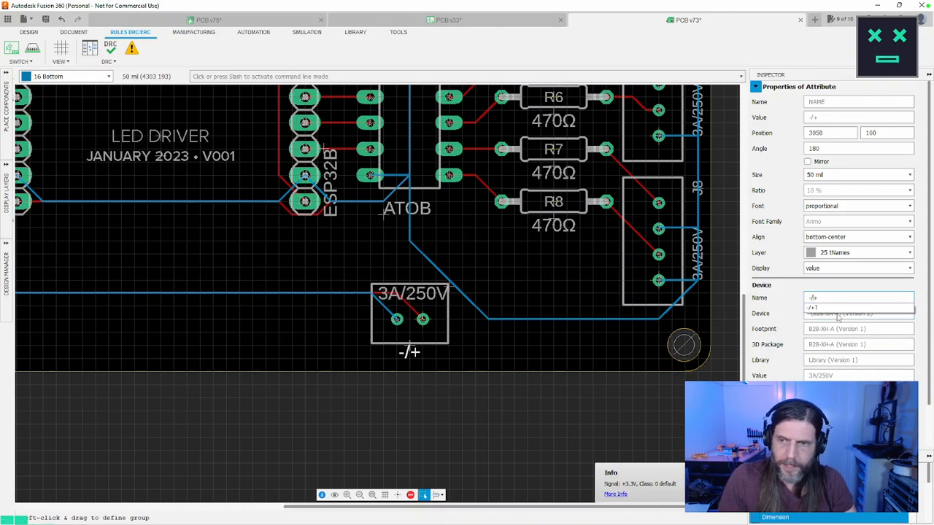
key("BackSpace")
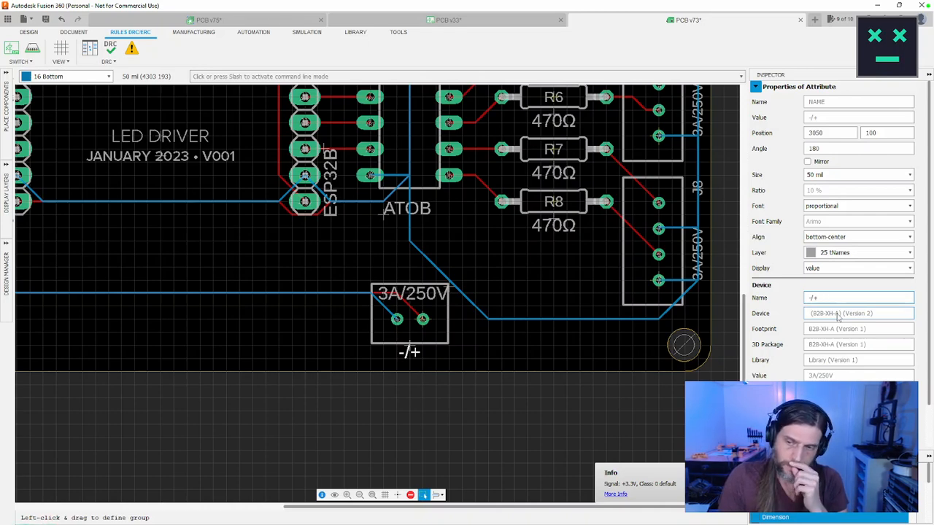
left_click(365, 432)
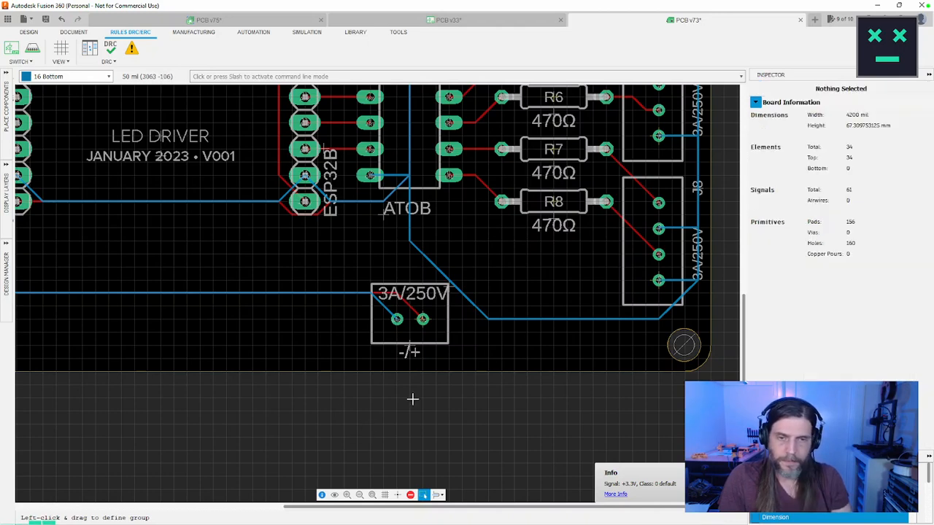
Step: Save the board and its linked design documents, and open the linked 3D PCB
key("ctrl+s")
left_click(470, 290)
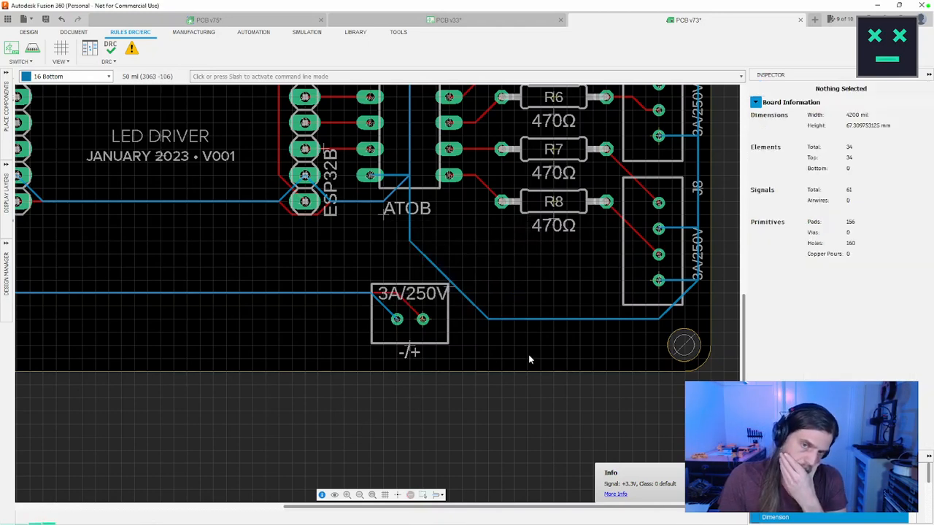
left_click(471, 20)
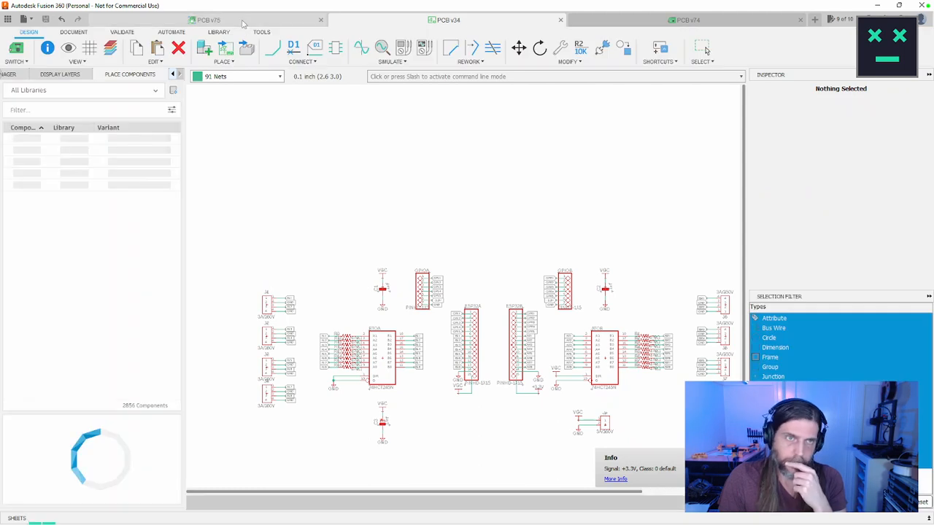
left_click(243, 21)
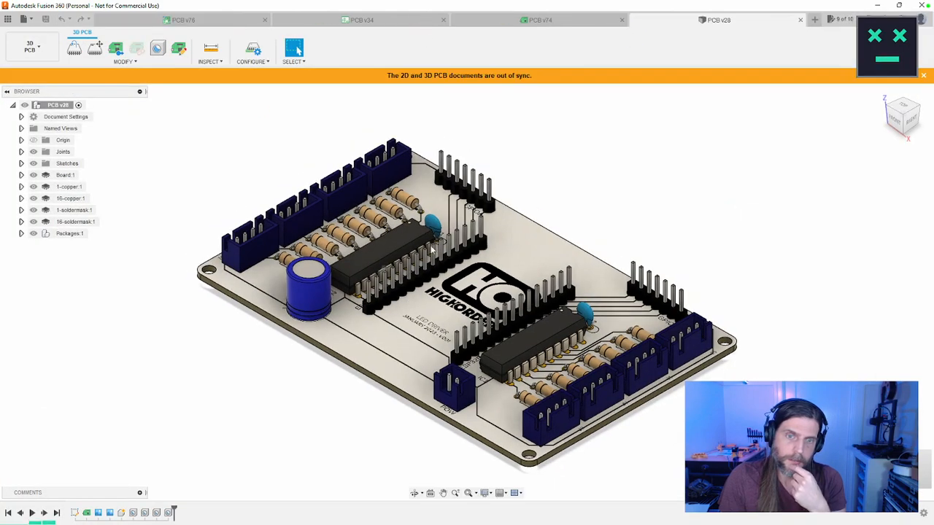
Step: Return to the board layout and push its changes to the 3D PCB to bring both documents into sync
left_click(540, 19)
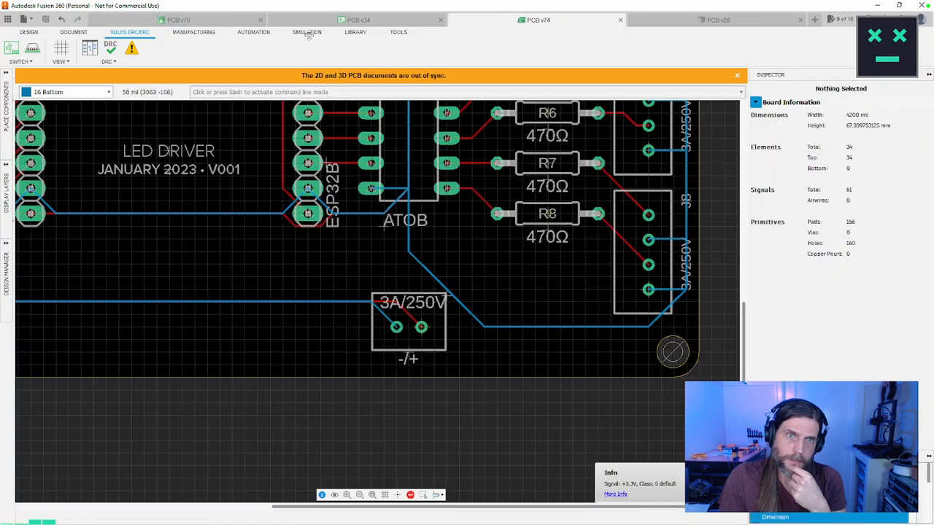
left_click(33, 49)
left_click(679, 214)
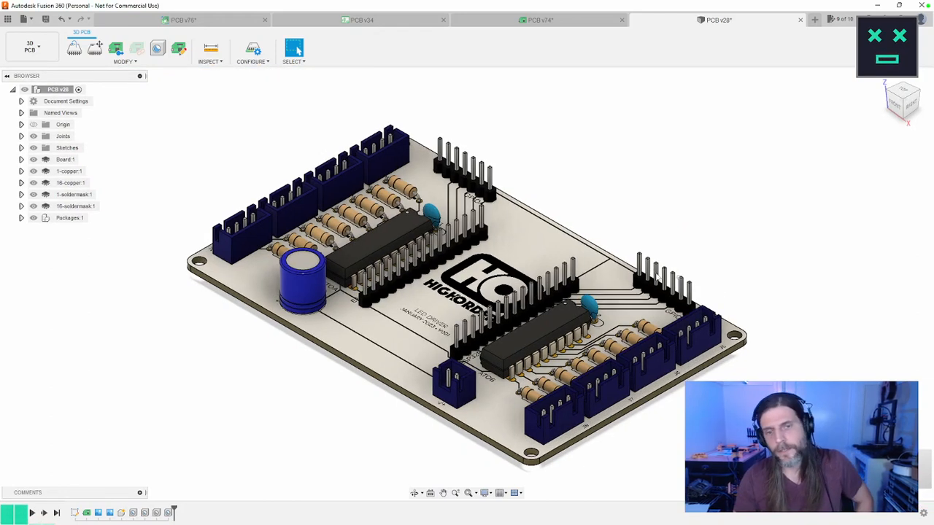
Step: Inspect the updated 3D PCB from several angles, including a straight top view of the component and silkscreen layout
middle_click_drag(645, 229, 511, 280, "shift")
middle_click_drag(602, 295, 622, 251, "shift")
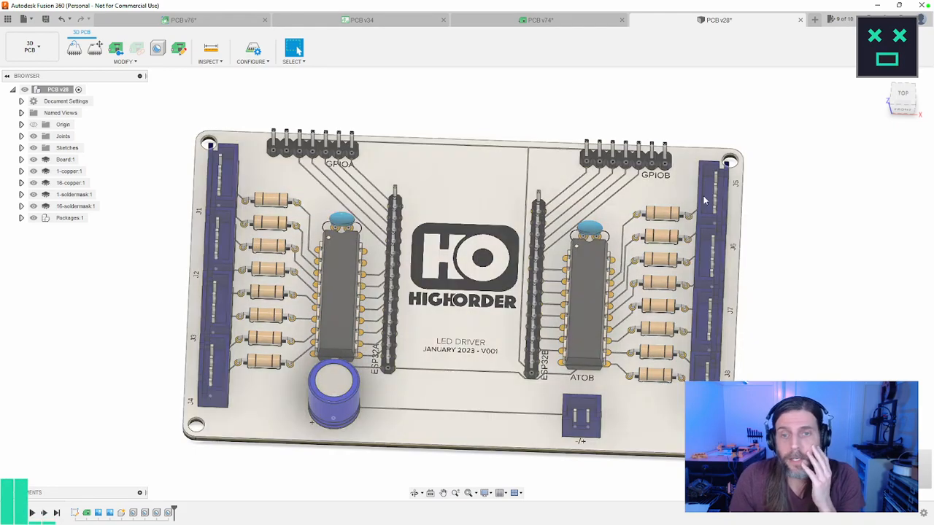
scroll(807, 265, "down", 2)
scroll(807, 265, "up", 2)
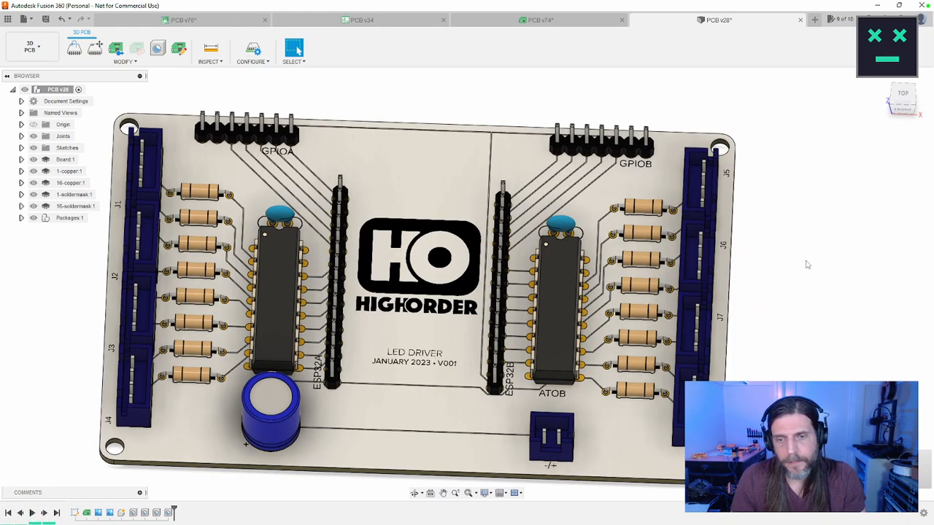
middle_click_drag(807, 265, 824, 241)
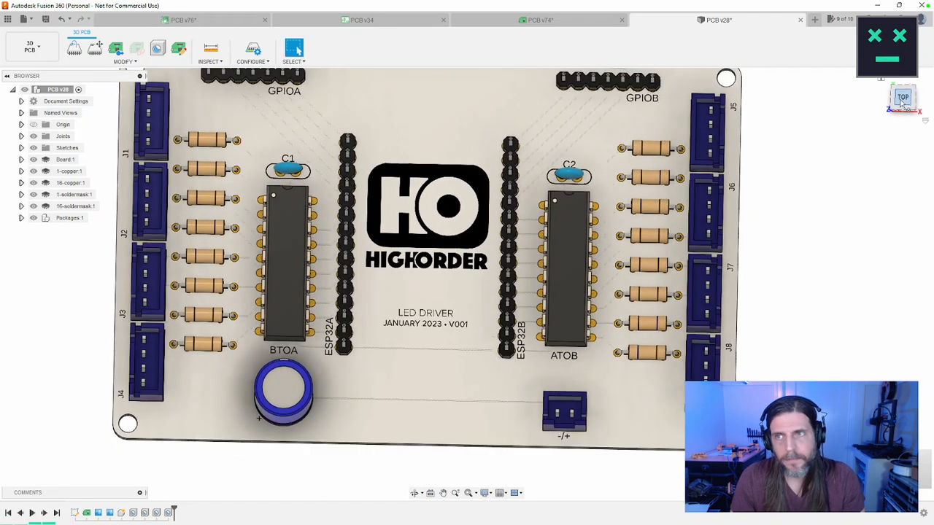
scroll(827, 212, "down", 2)
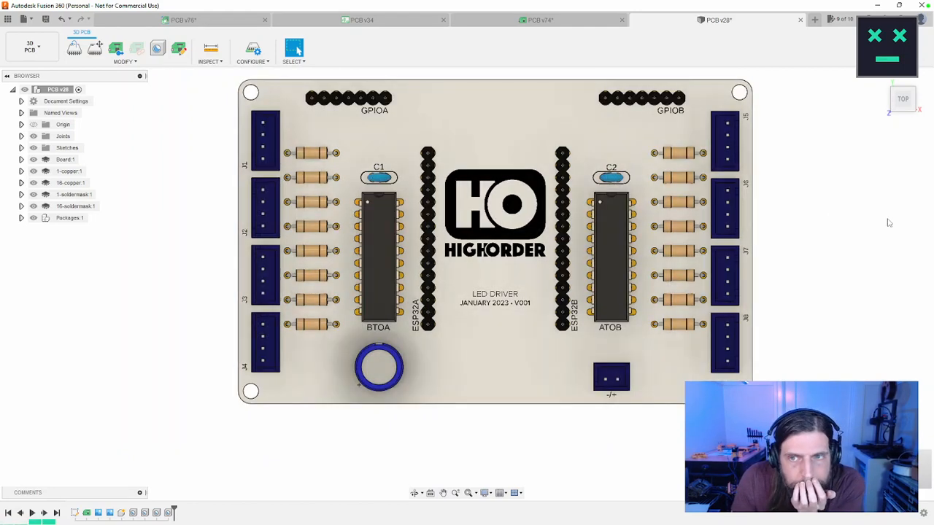
middle_click_drag(888, 223, 840, 244)
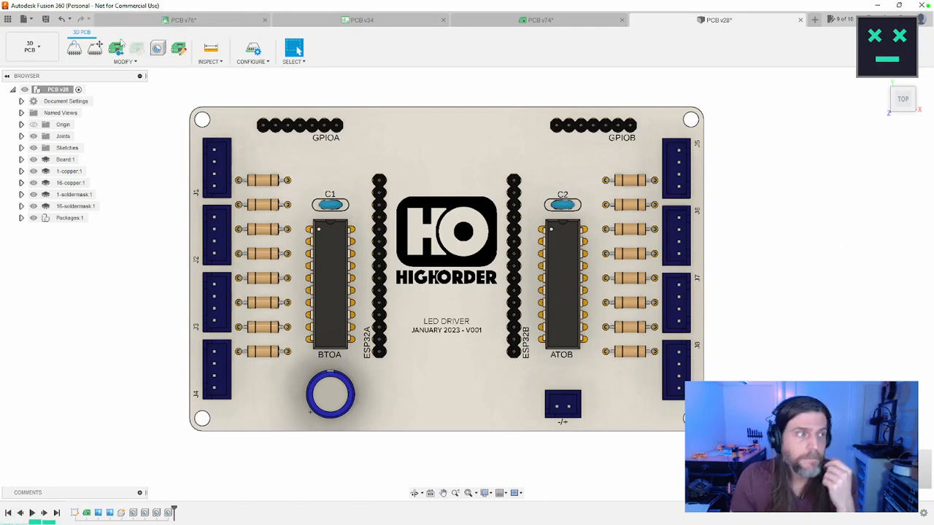
Step: Save the 3D PCB and its linked design documents, and return to the board layout
left_click(45, 19)
left_click(464, 290)
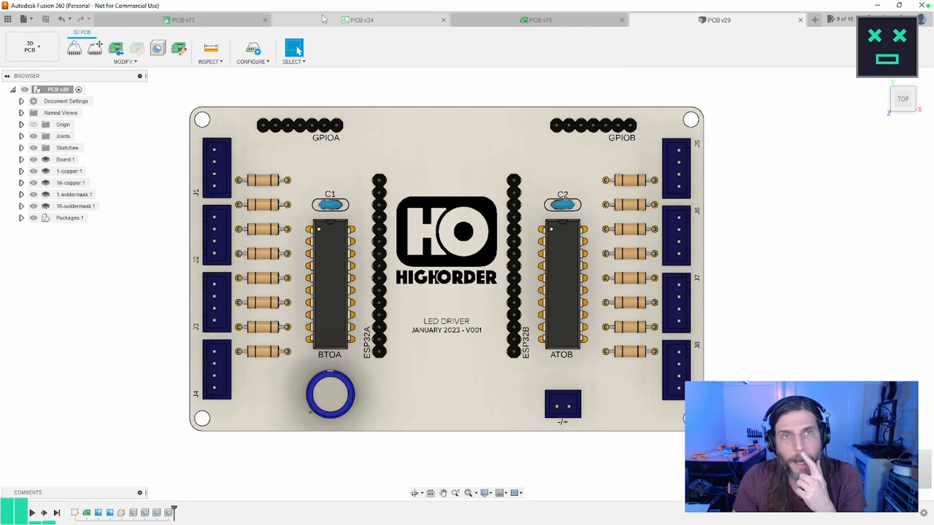
left_click(323, 18)
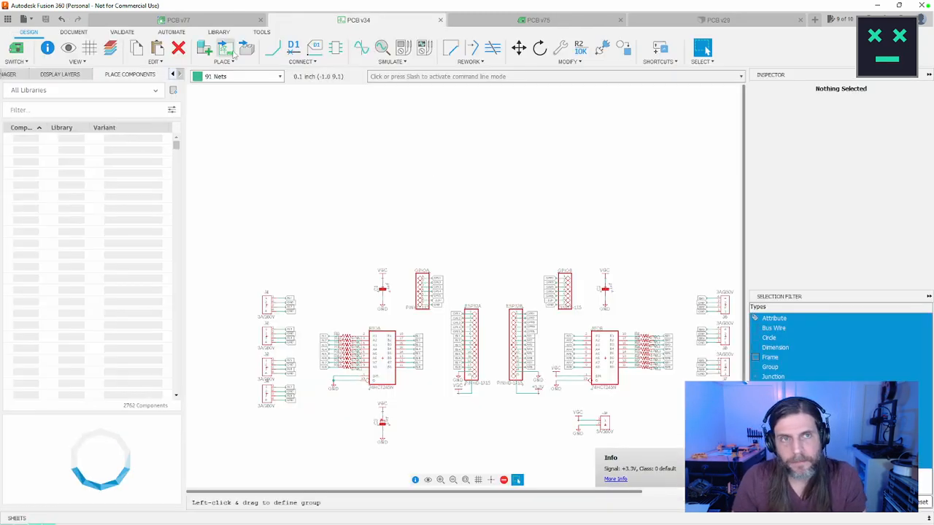
left_click(209, 24)
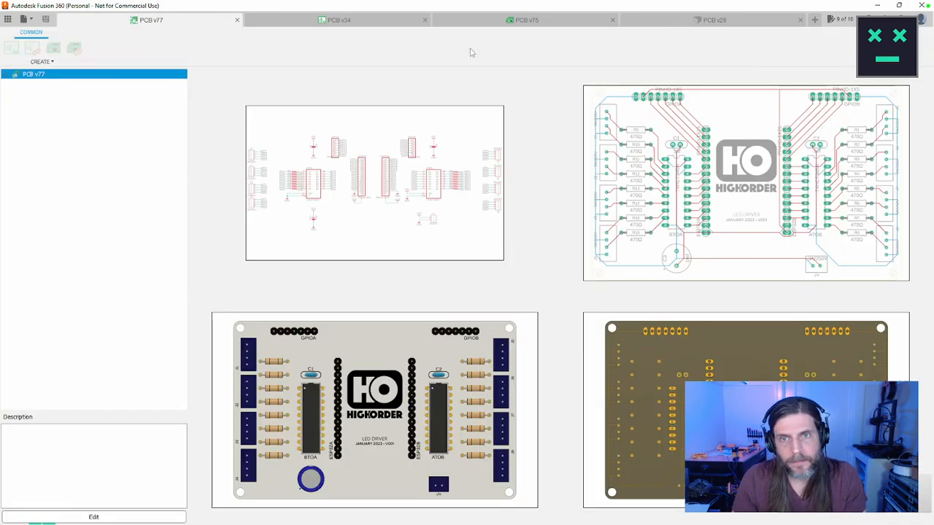
left_click(489, 21)
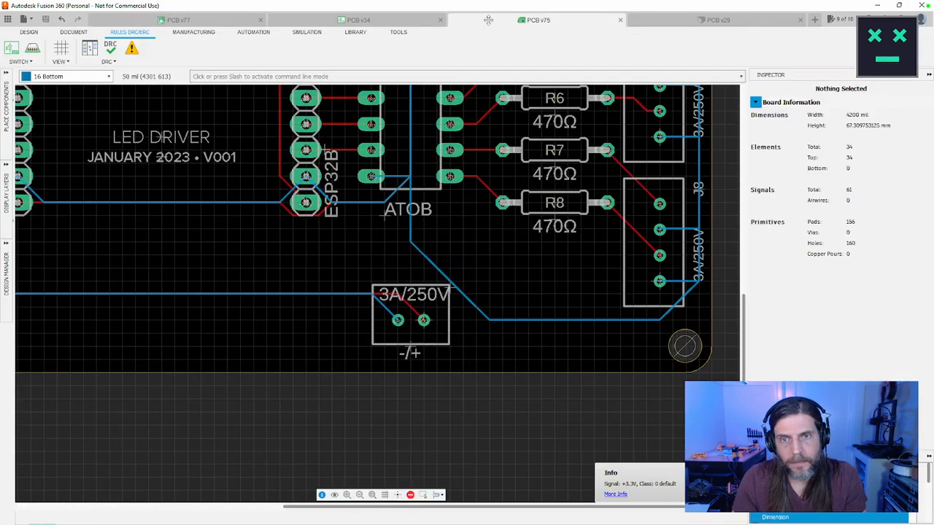
Step: Set the alignment of the HIGHORDER logo text to bottom-center, trying top-center first
scroll(305, 172, "up", 2)
scroll(305, 171, "down", 4)
middle_click_drag(305, 171, 460, 277)
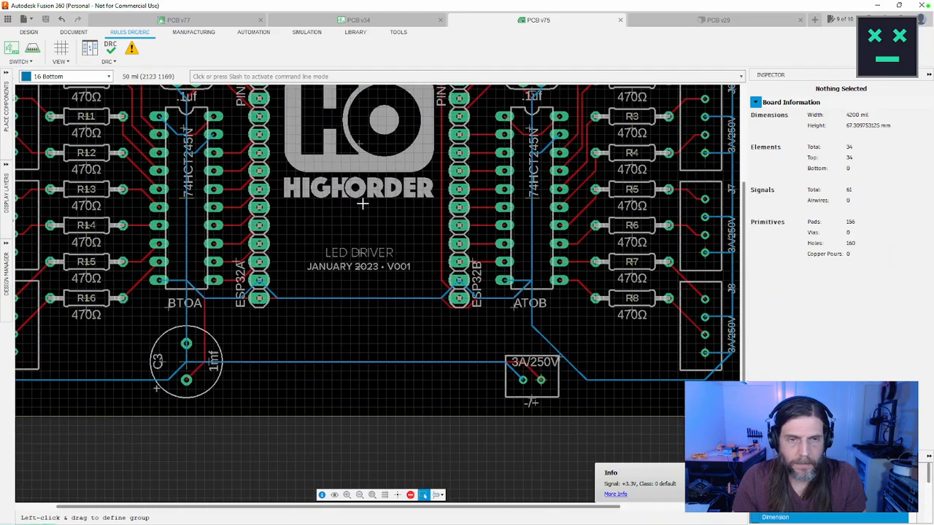
scroll(363, 197, "up", 2)
middle_click_drag(368, 193, 338, 253)
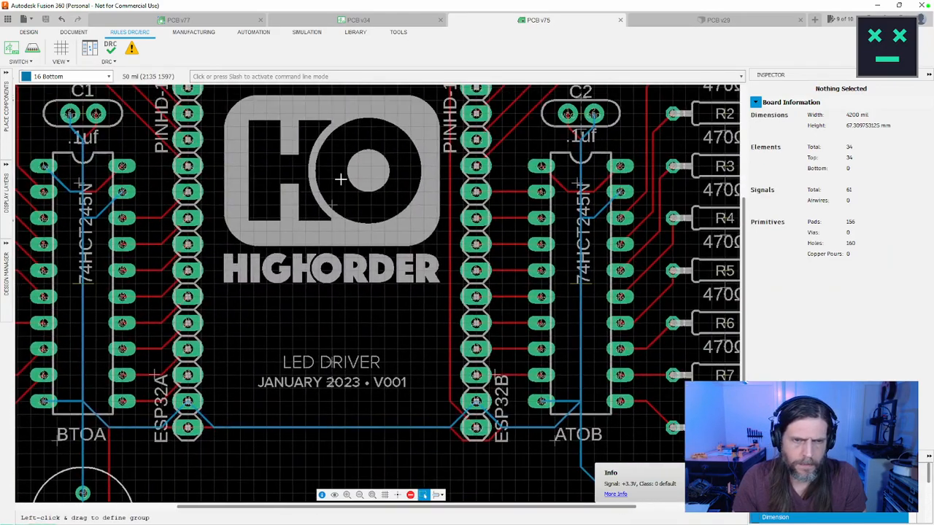
scroll(340, 179, "down", 1)
scroll(342, 176, "down", 2)
scroll(335, 172, "up", 2)
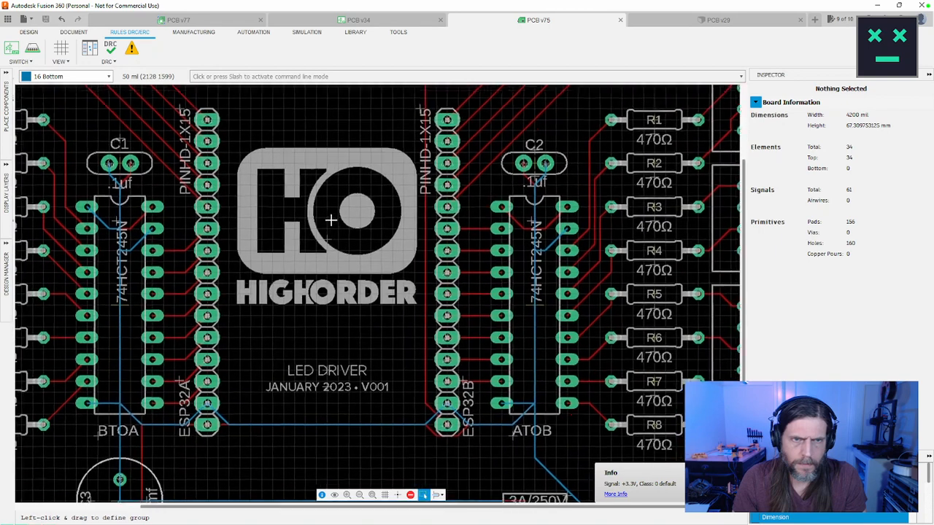
scroll(329, 168, "down", 1)
scroll(336, 179, "up", 1)
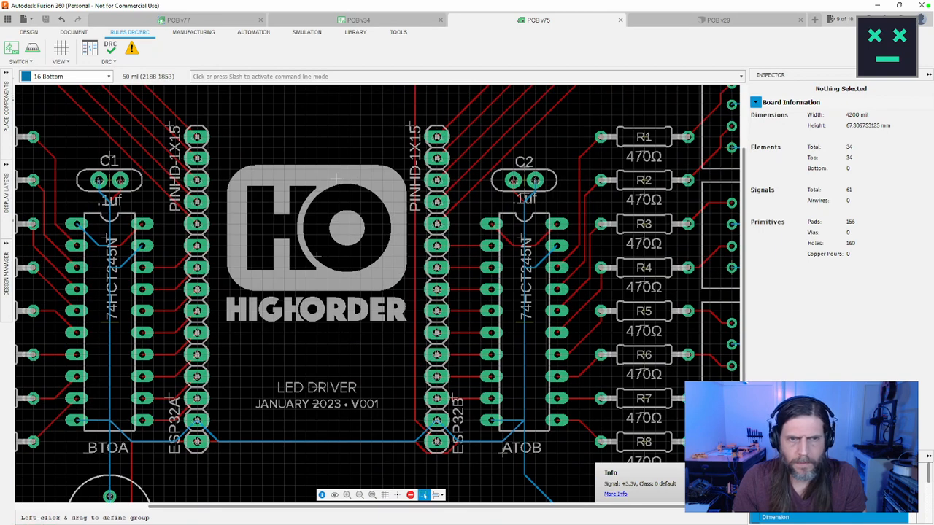
left_click(316, 256)
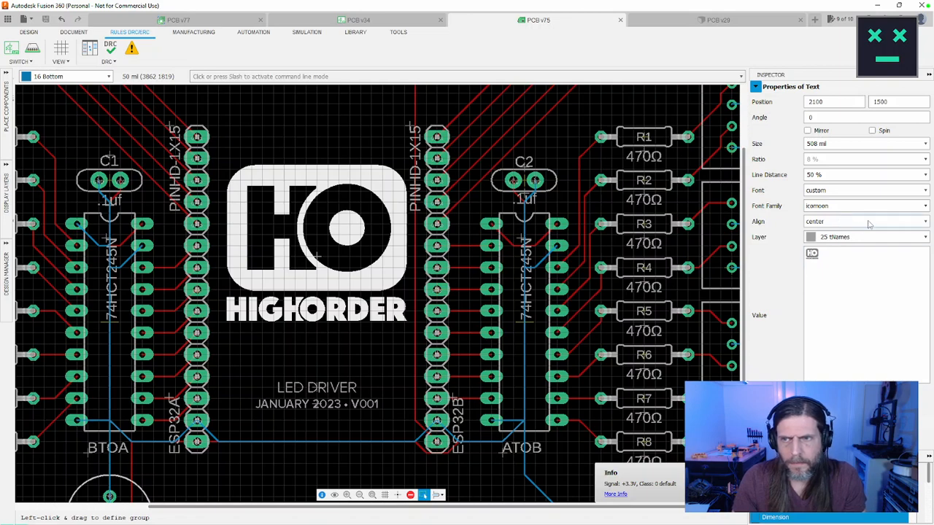
left_click(924, 224)
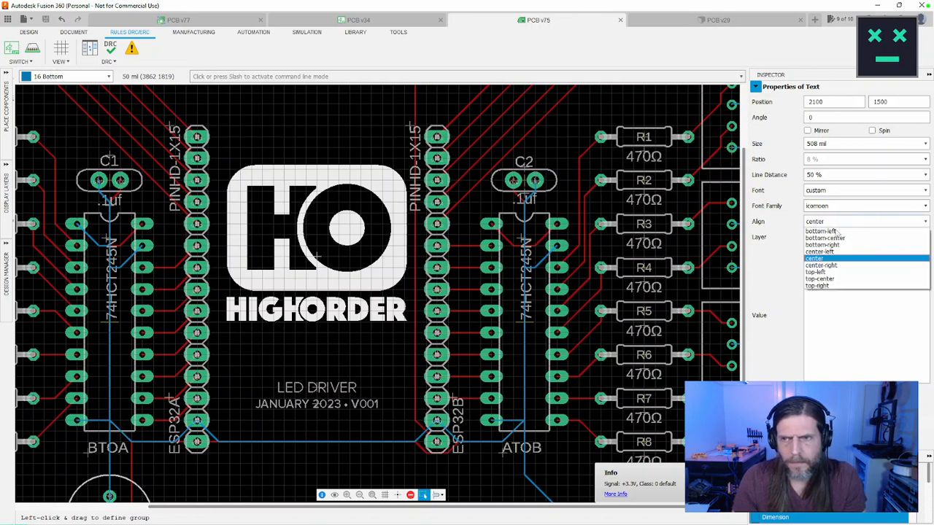
left_click(819, 279)
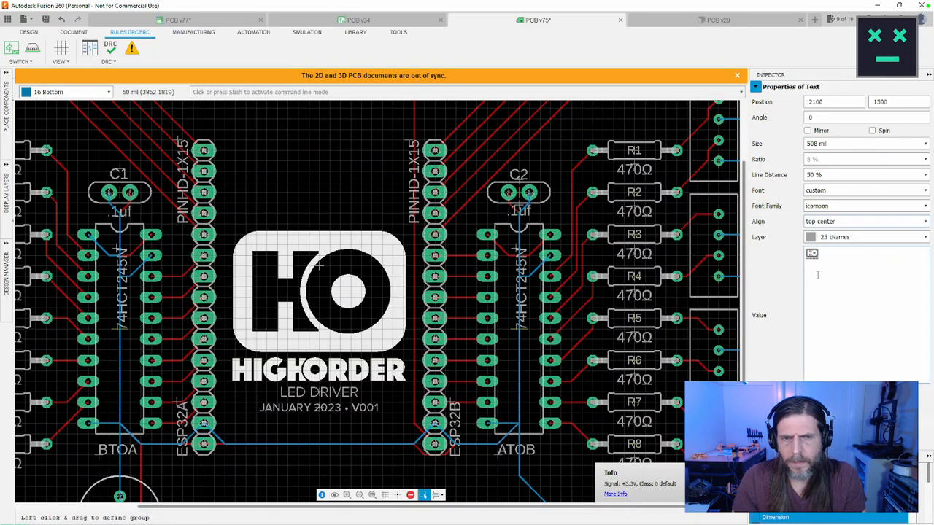
left_click(837, 222)
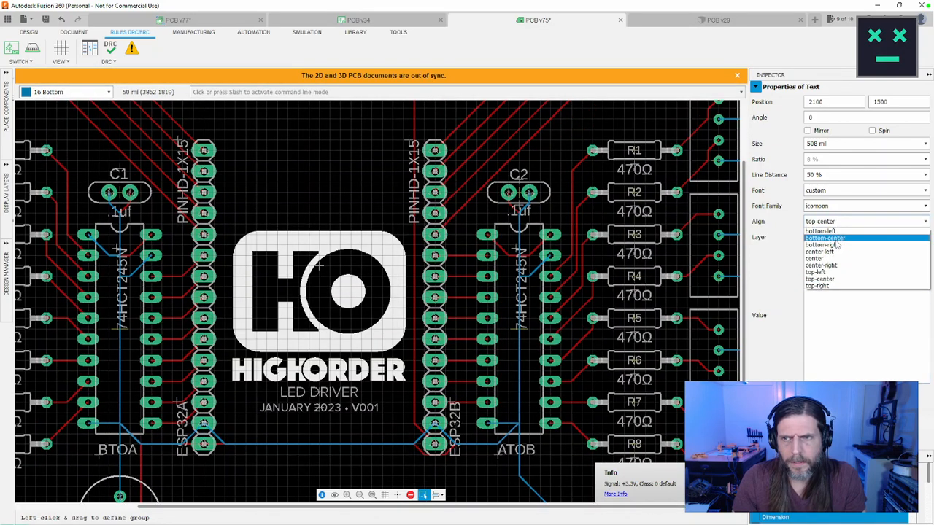
left_click(832, 238)
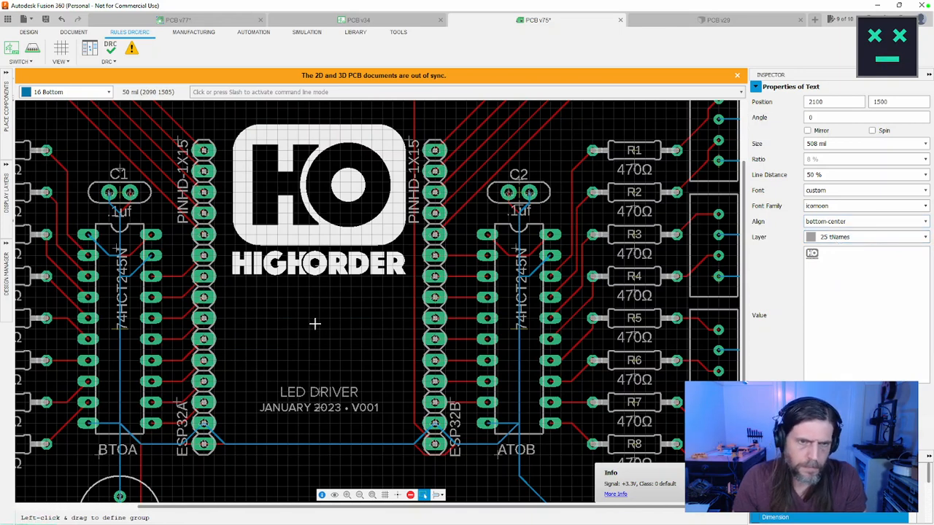
Step: Move the HIGHORDER logo down to position 2075, 1275, between the two ESP32 headers
key("Down")
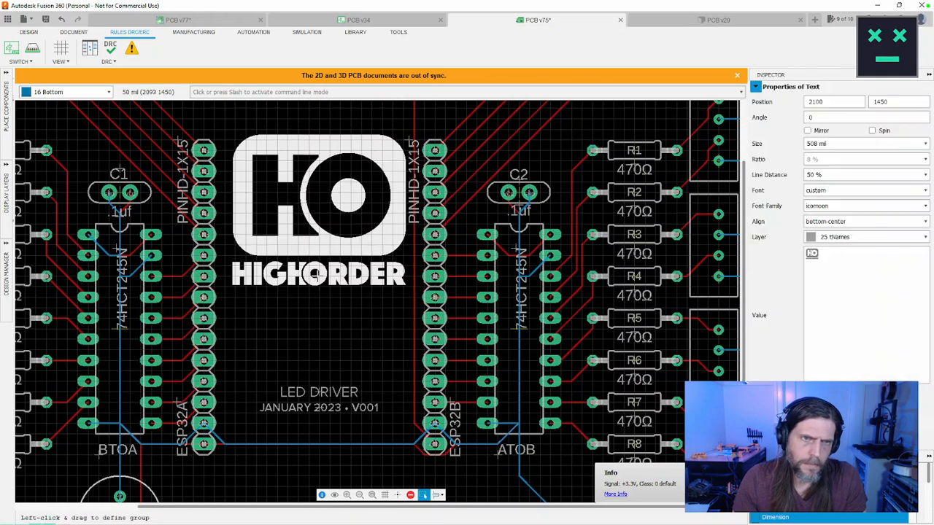
left_click(316, 274)
left_click(324, 270)
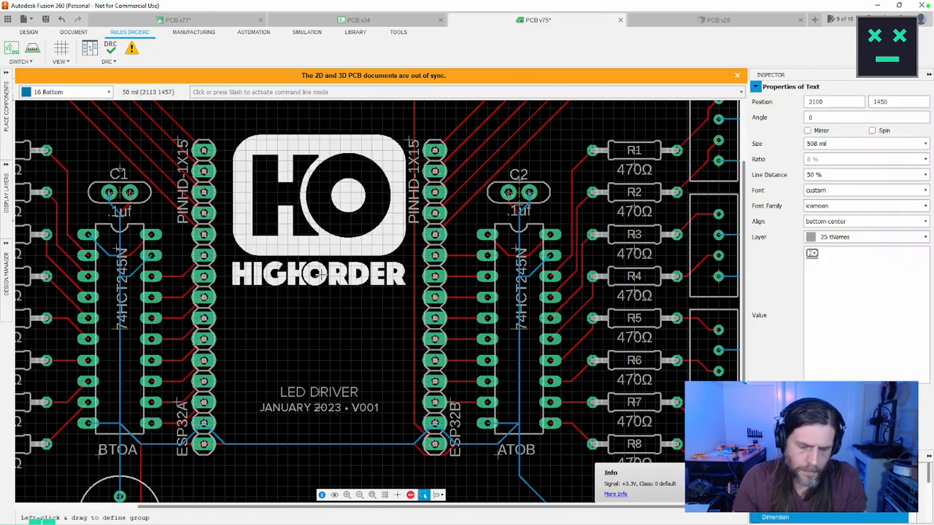
key("m")
left_click(315, 272)
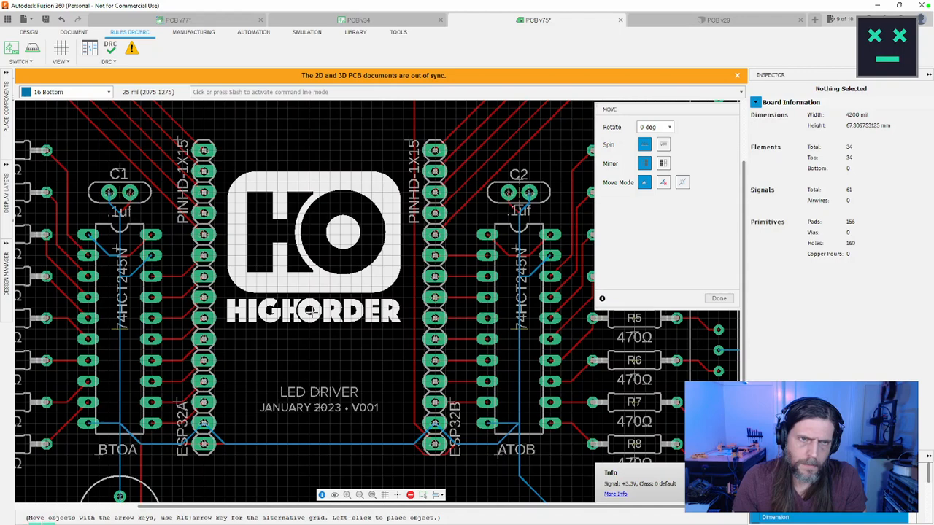
left_click(311, 310)
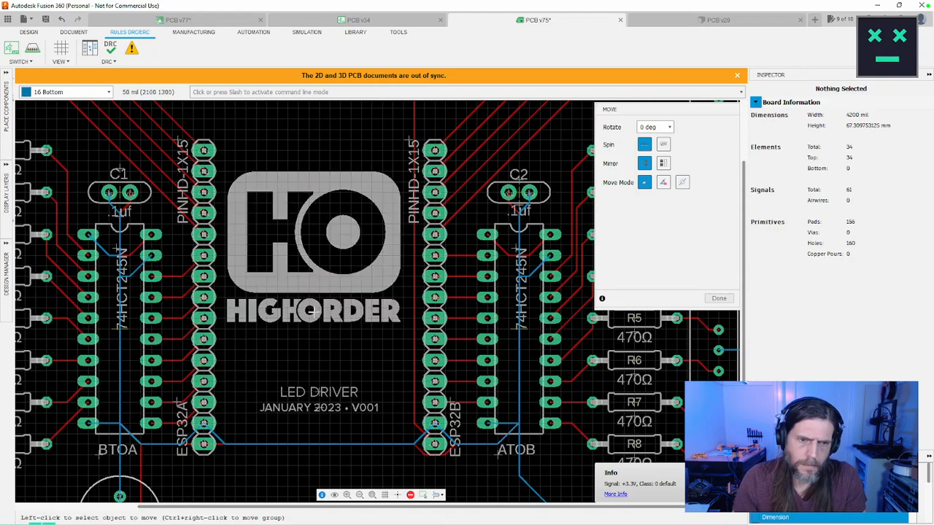
Step: Move the "JANUARY 2023 • V001" line down to 2100, 800 and lower the "LED DRIVER" title to sit just above it
middle_click_drag(325, 432, 321, 411)
left_click(315, 389)
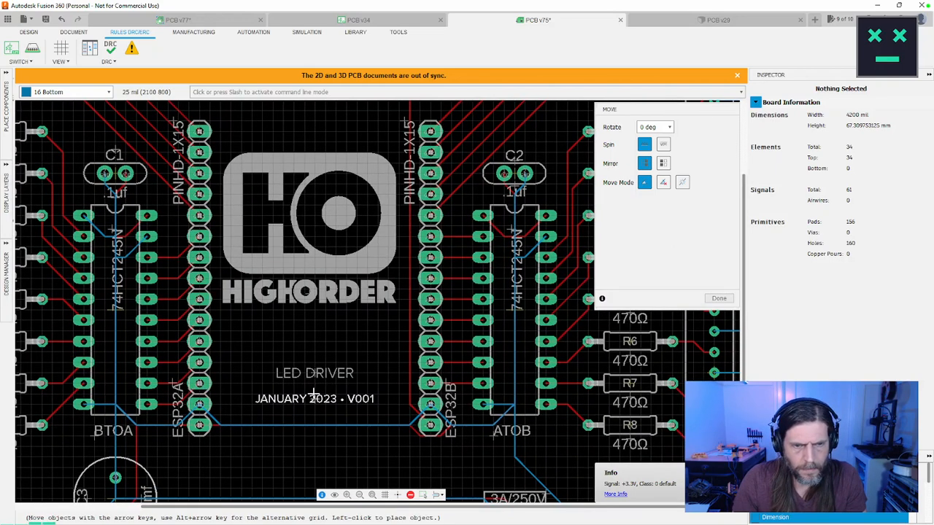
left_click(314, 394)
left_click(314, 372)
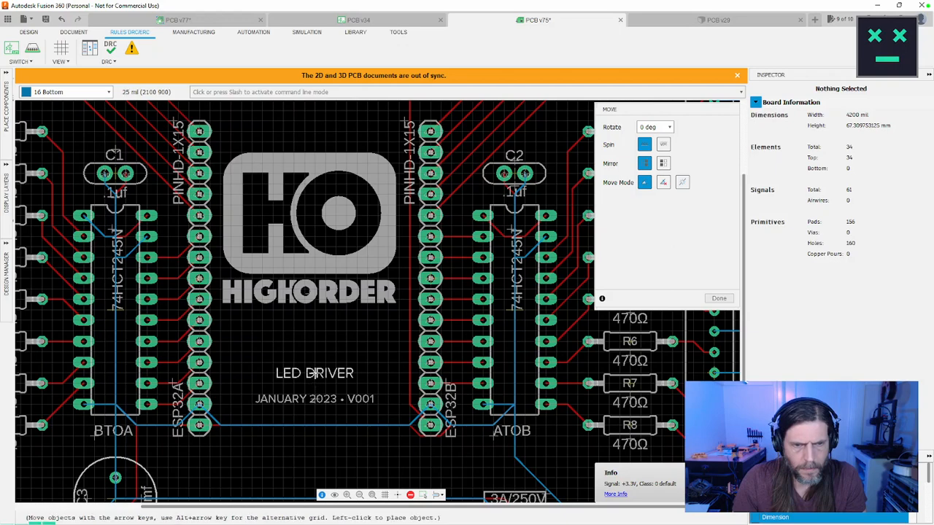
left_click(313, 385)
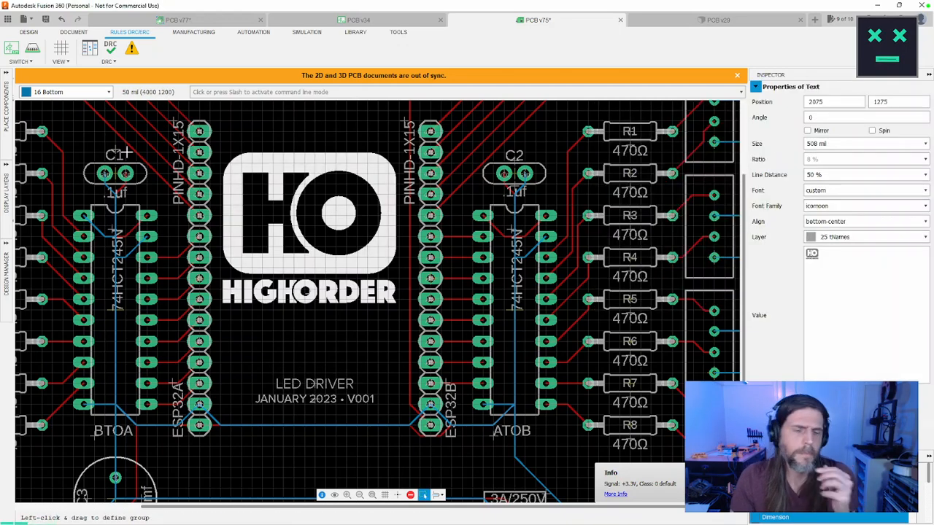
Step: Save the board with the default version description and run a design rule check on it with the default rules
key("ctrl+s")
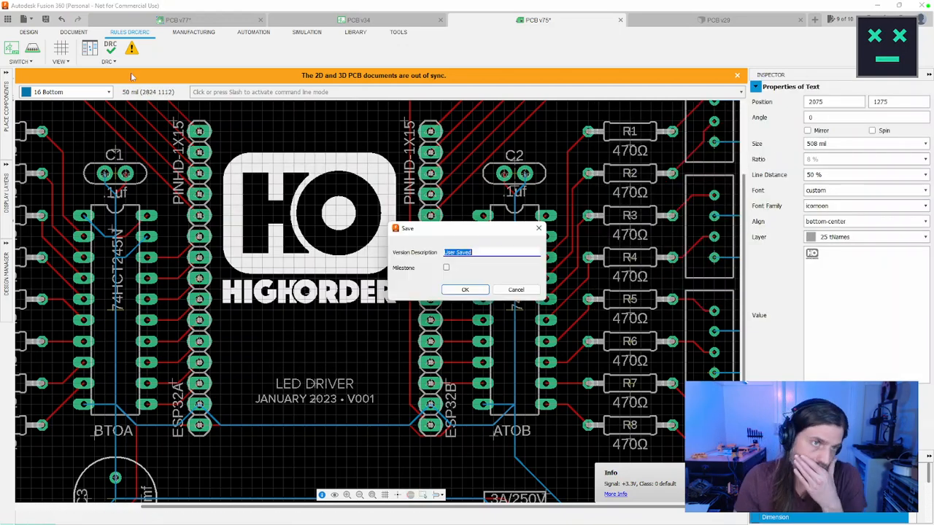
left_click(483, 286)
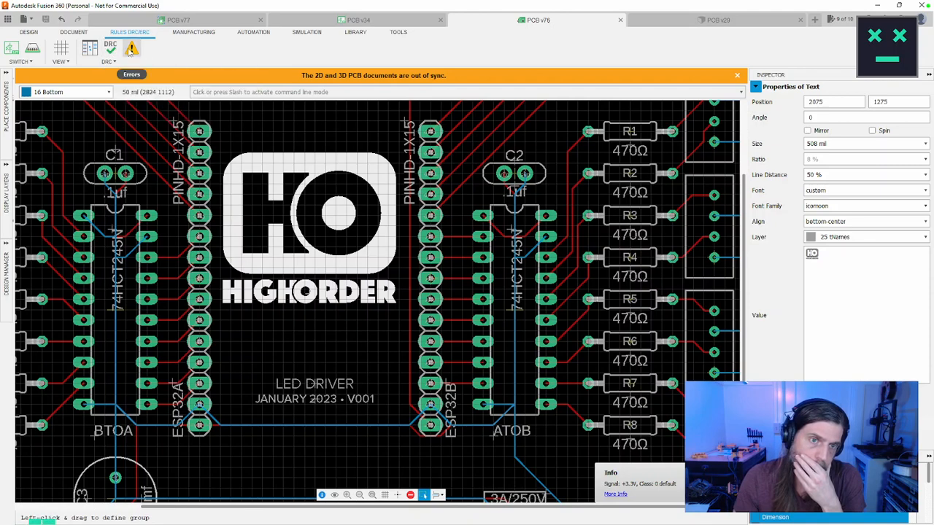
scroll(260, 159, "down", 5)
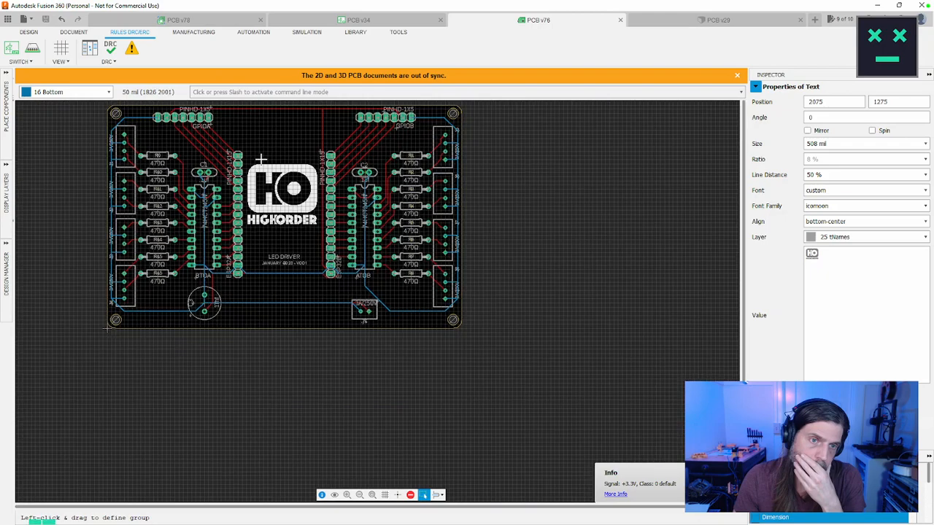
scroll(260, 158, "up", 3)
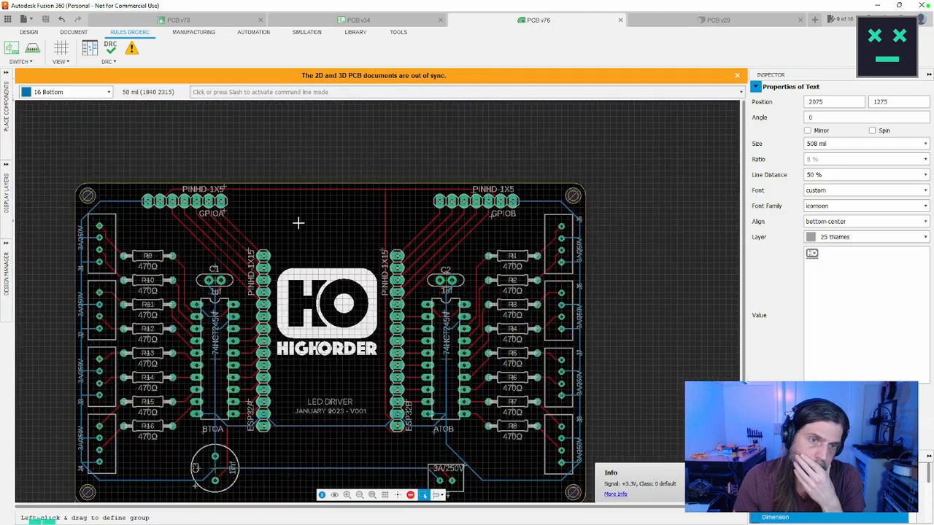
middle_click_drag(296, 220, 299, 165)
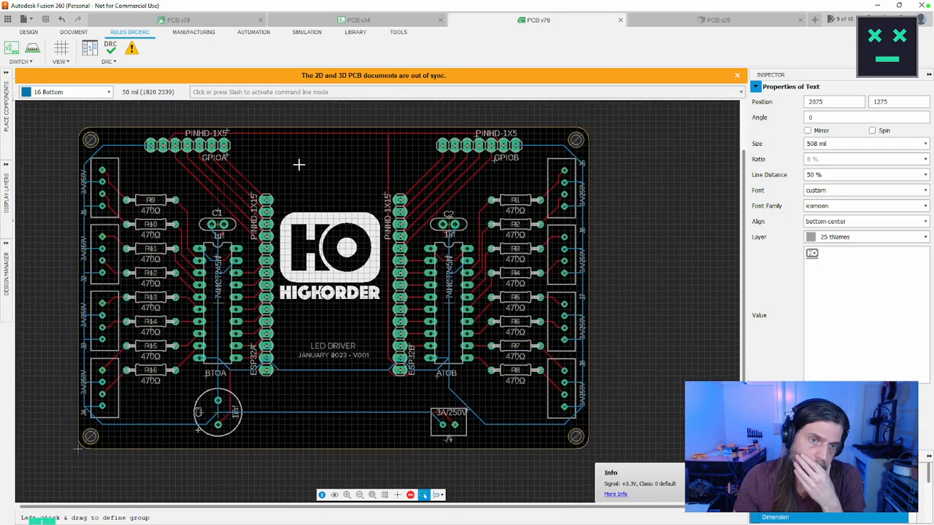
scroll(299, 165, "down", 1)
scroll(481, 194, "up", 1)
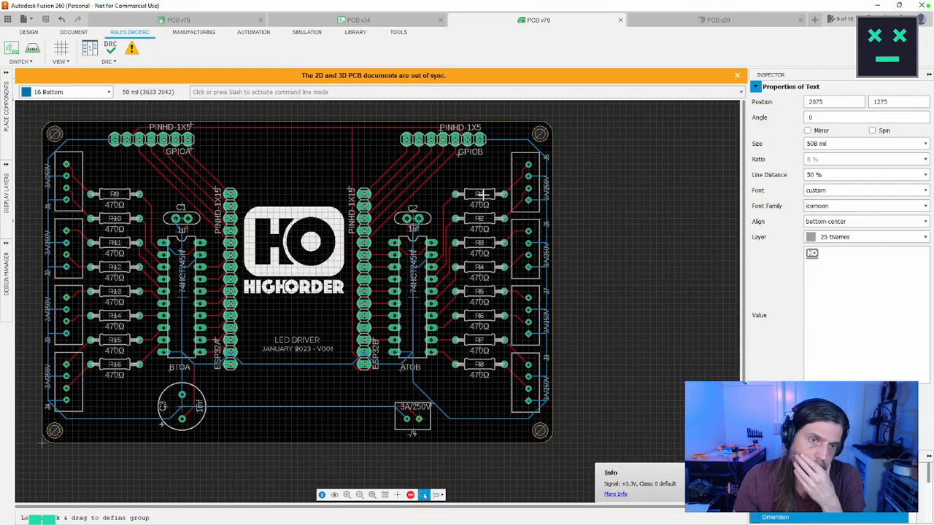
middle_click_drag(483, 195, 510, 207)
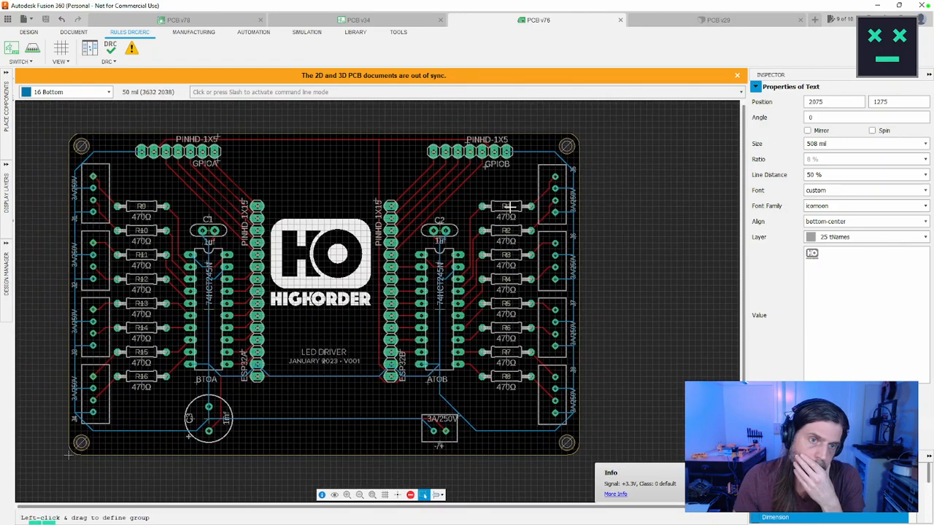
left_click(110, 50)
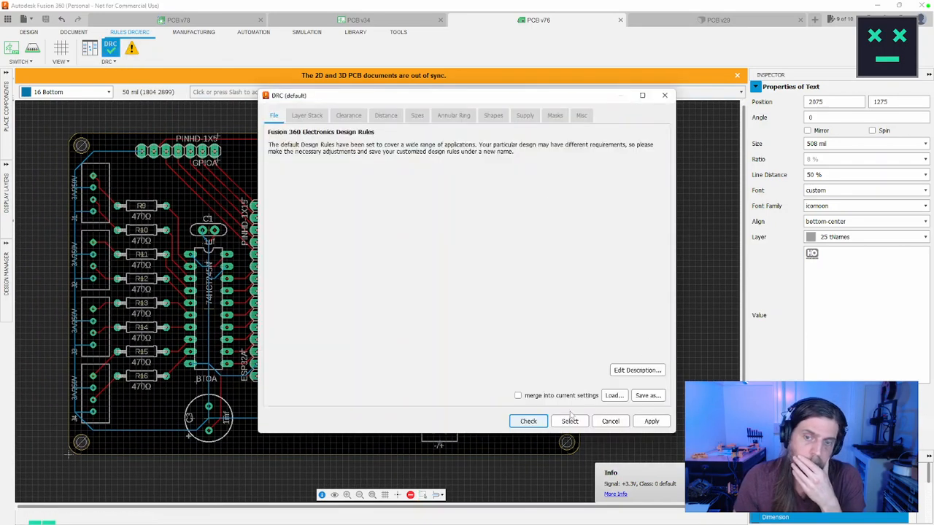
left_click(570, 420)
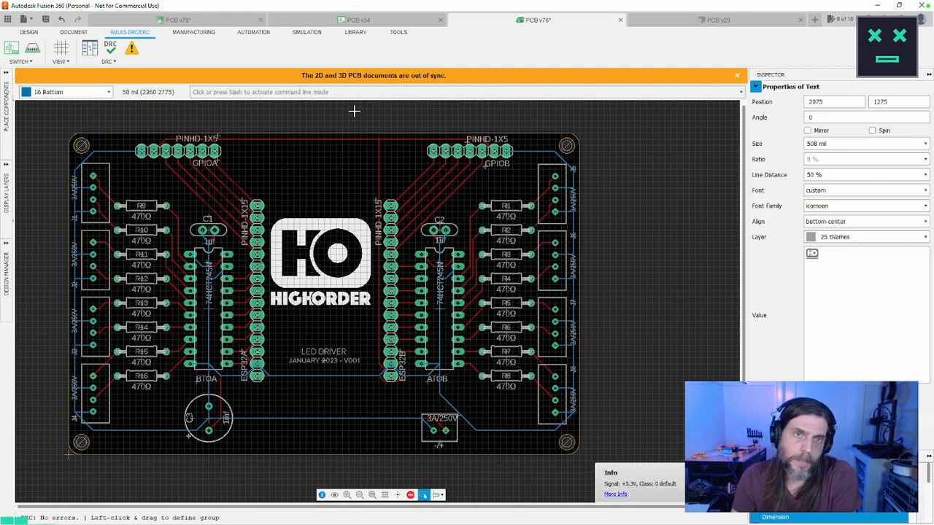
Step: Push the board to the 3D PCB with the Recommended preset and check the schematic and design overview
left_click(32, 48)
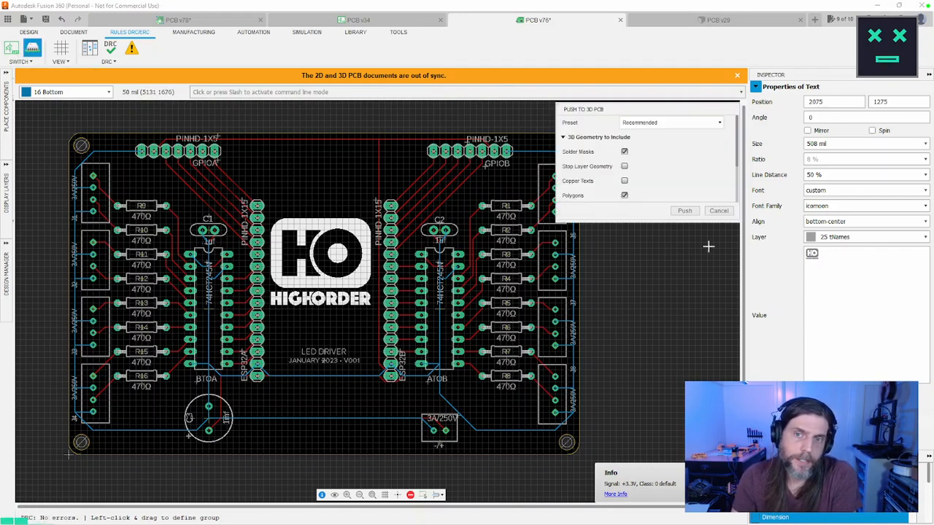
left_click(684, 210)
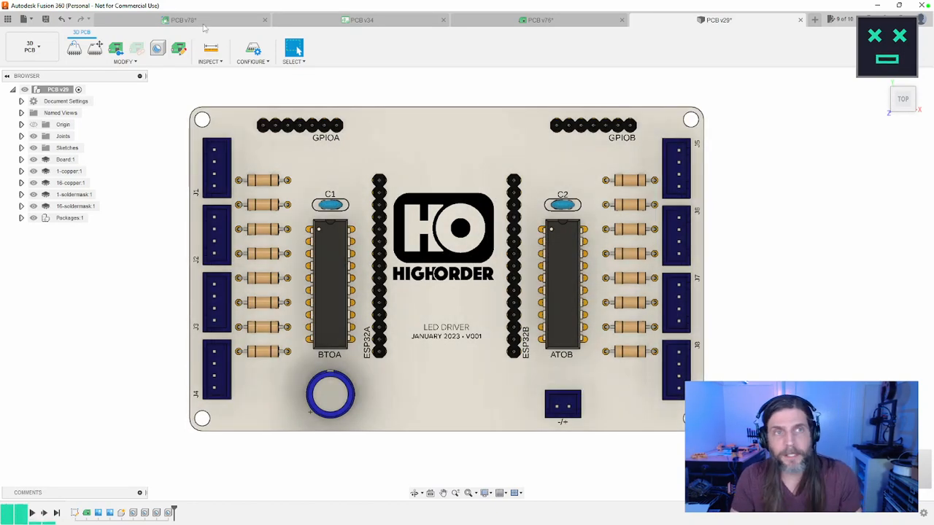
left_click(312, 24)
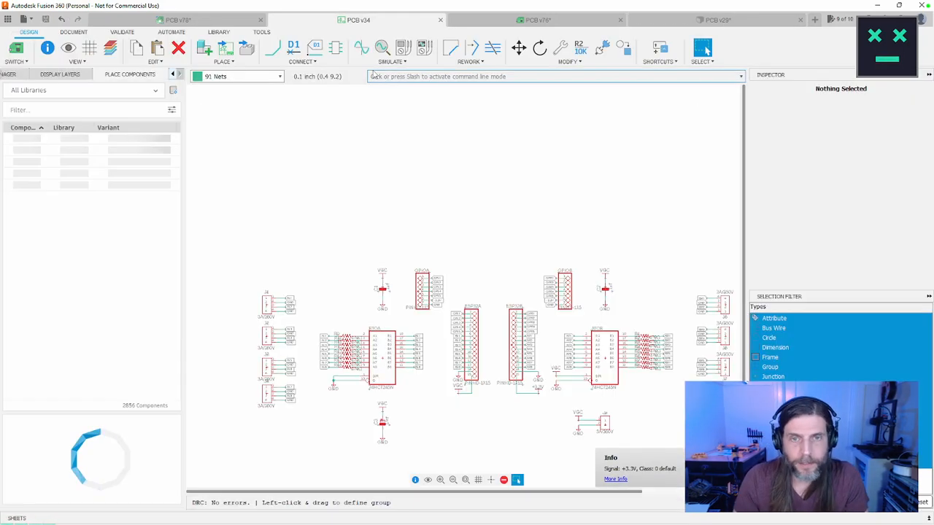
left_click(203, 20)
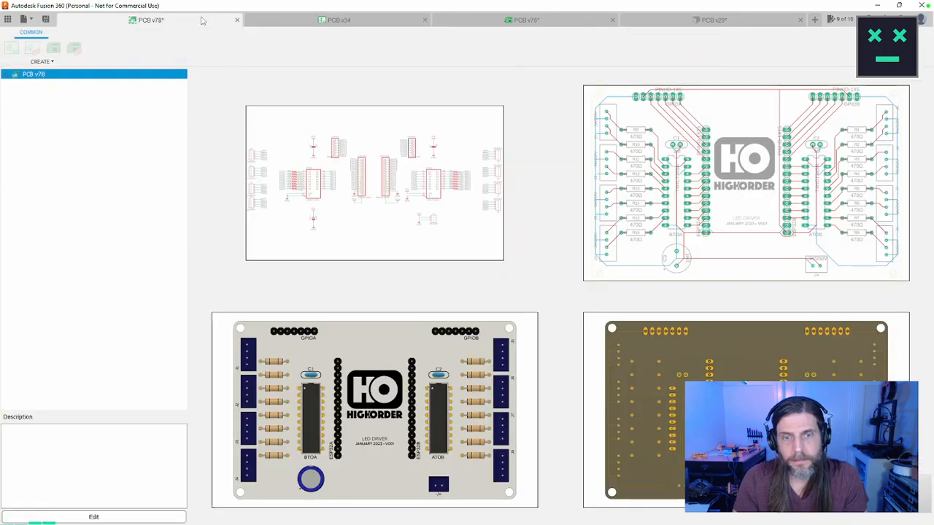
left_click(504, 21)
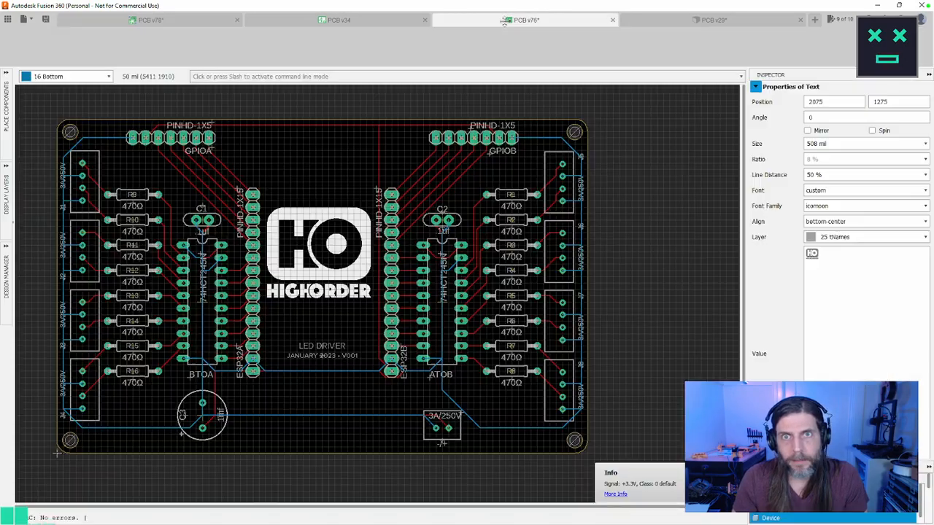
Step: Move the HIGHORDER logo slightly right to position 2100, 1275, centred above the "JANUARY 2023 • V001" line
scroll(278, 231, "up", 5)
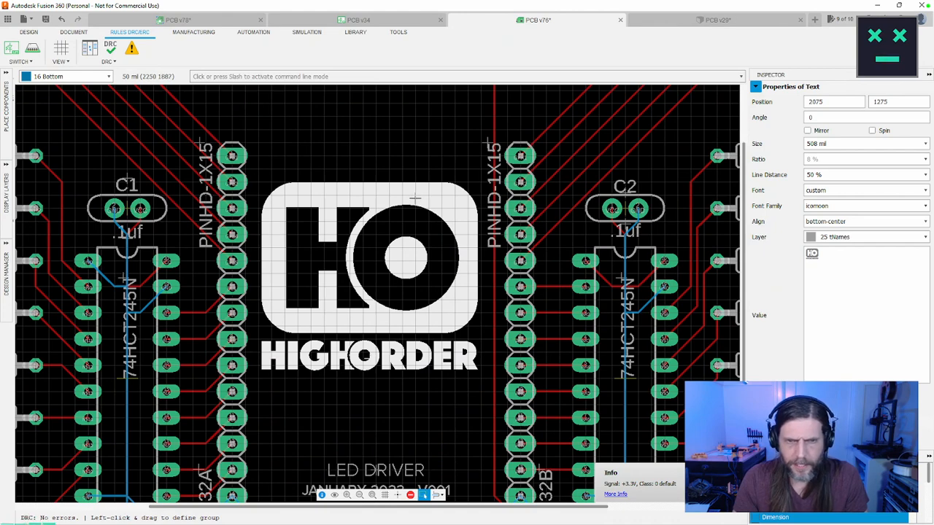
scroll(411, 203, "down", 2)
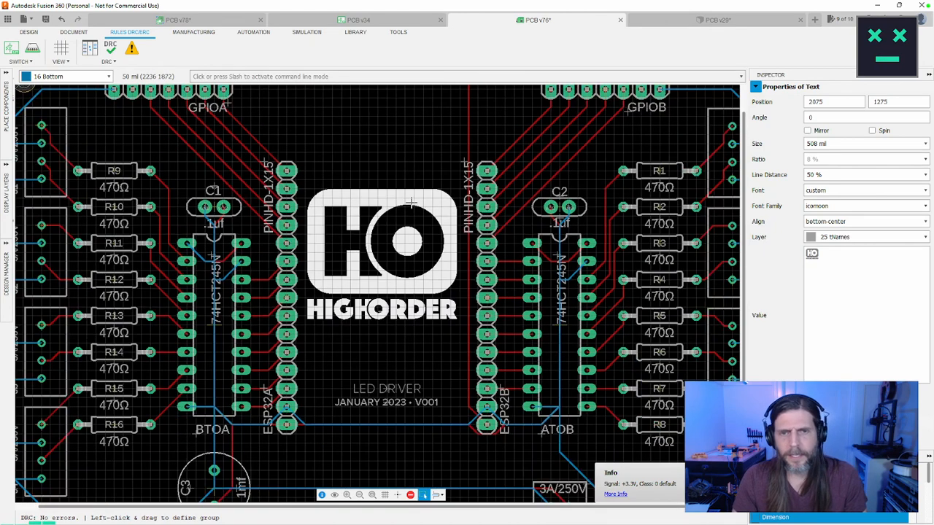
key("m")
left_click(379, 309)
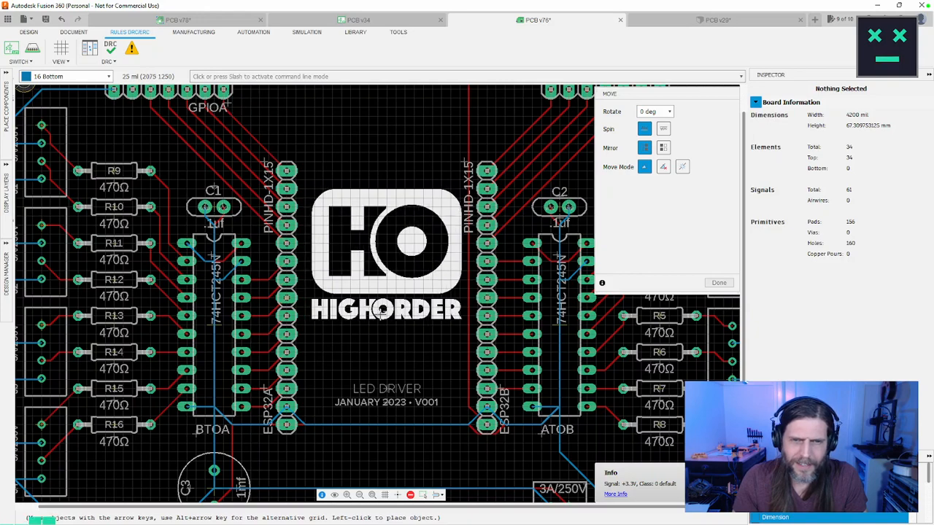
left_click(383, 310)
key("Escape")
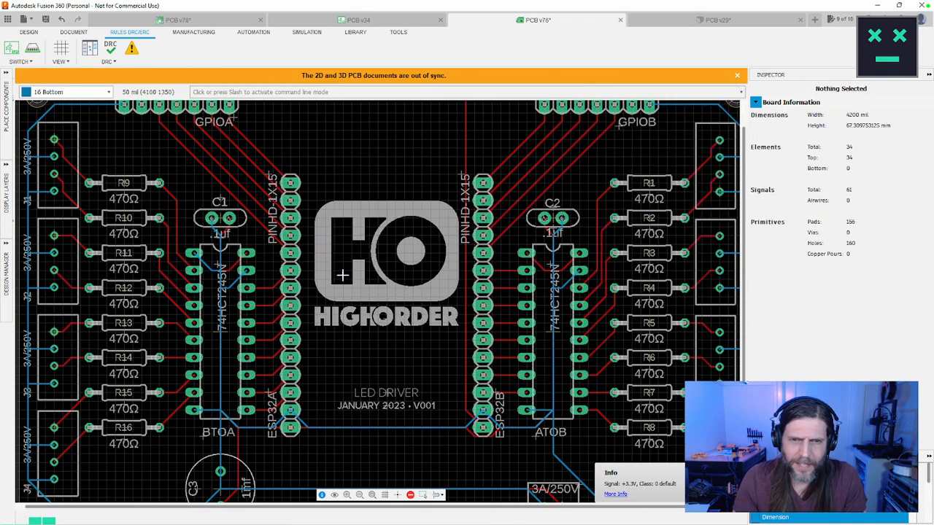
left_click(316, 296)
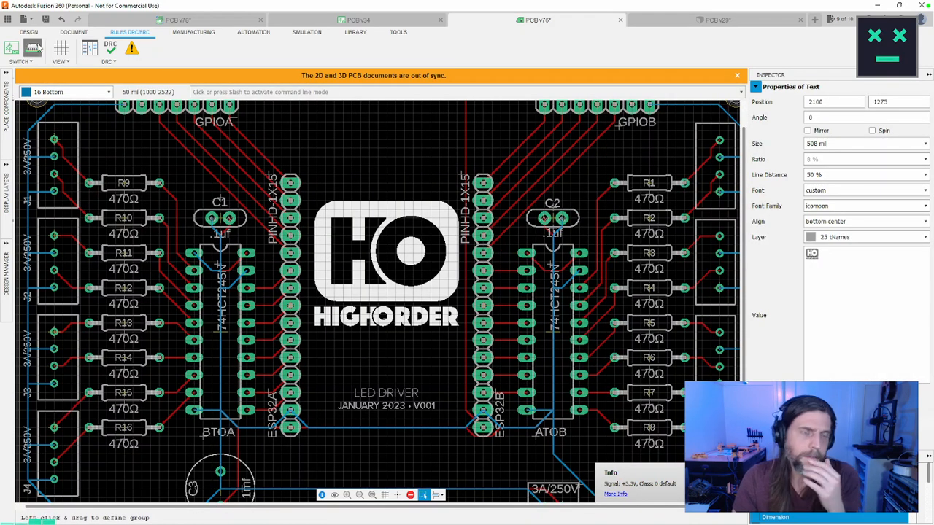
Step: Push the board to the 3D PCB again with the Recommended preset and save it with the version description "User Saved"
left_click(32, 48)
left_click(684, 211)
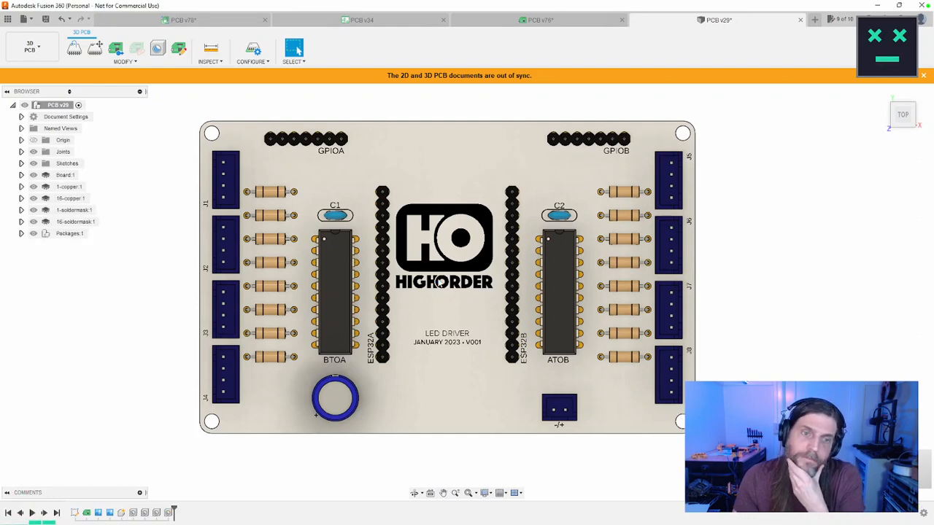
scroll(443, 278, "down", 2)
scroll(443, 277, "up", 5)
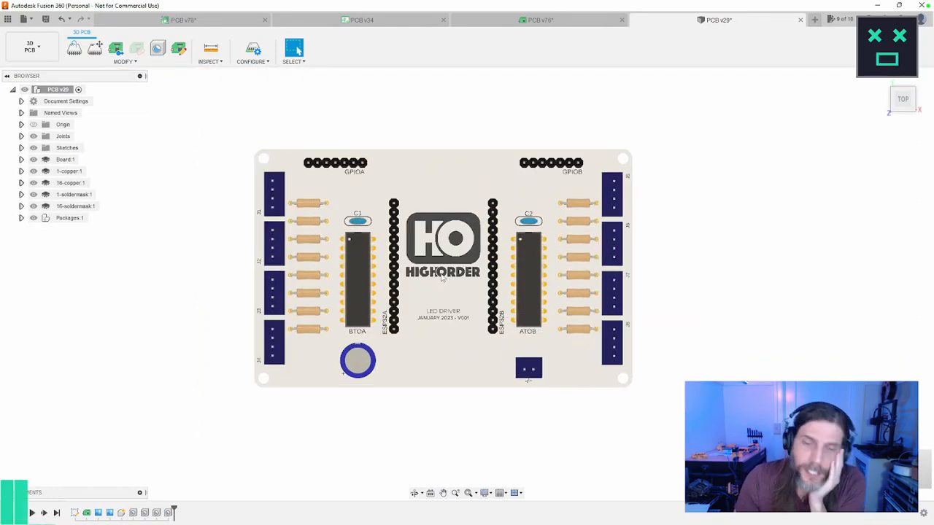
scroll(443, 276, "down", 1)
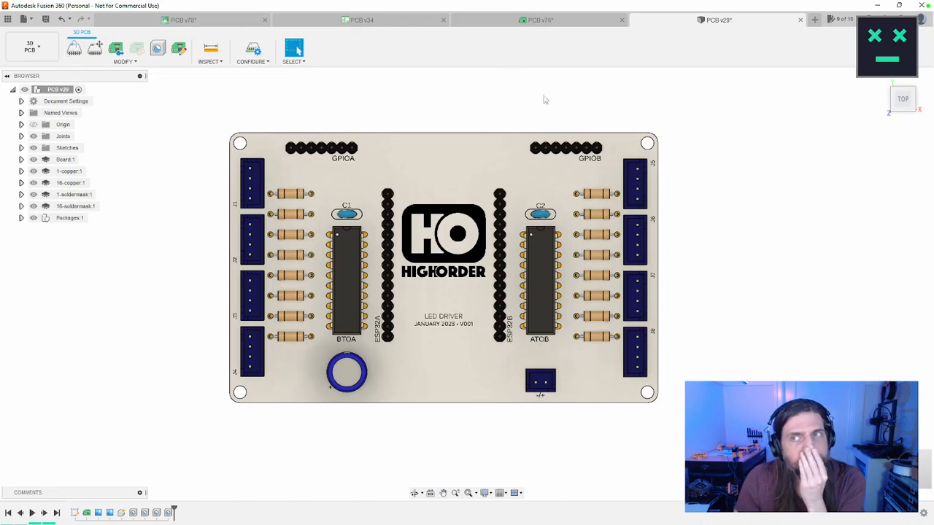
key("ctrl+s")
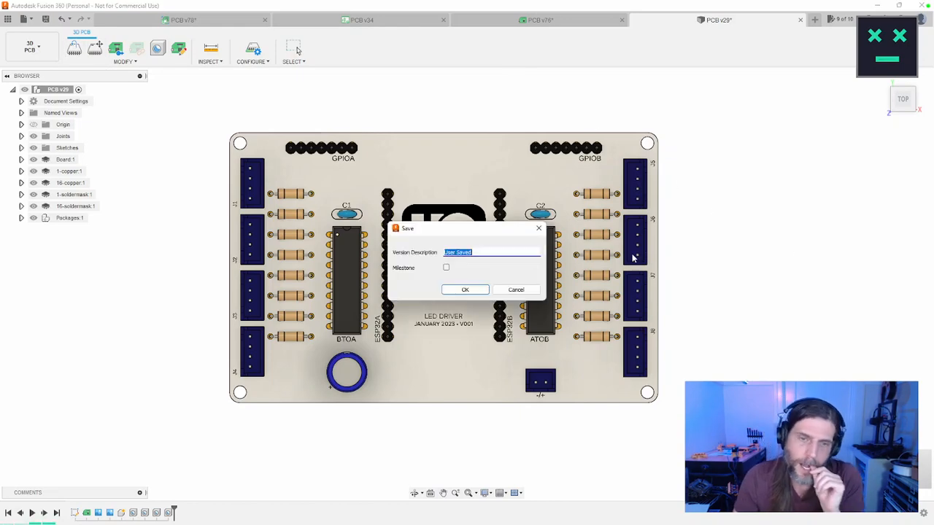
left_click(465, 290)
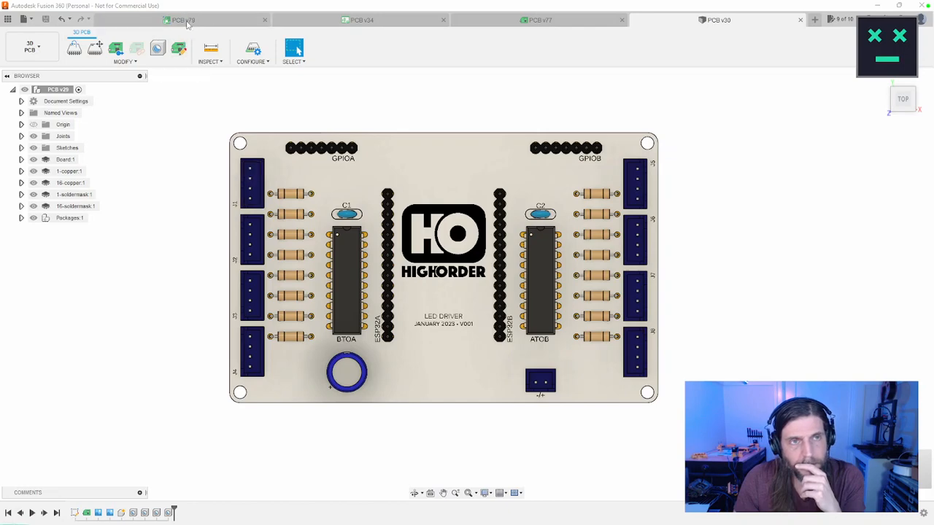
Step: Examine the schematic, the design overview and the 2D board layout of the saved design
left_click(357, 26)
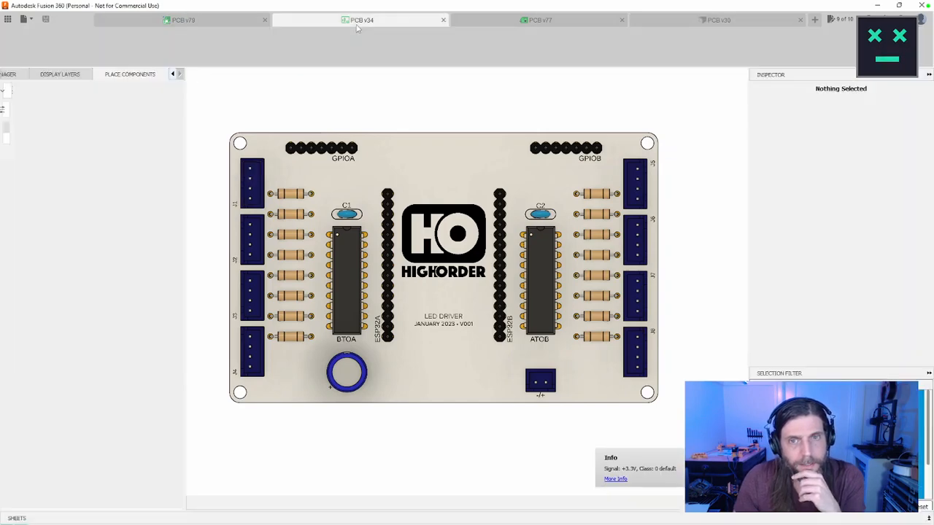
left_click(191, 23)
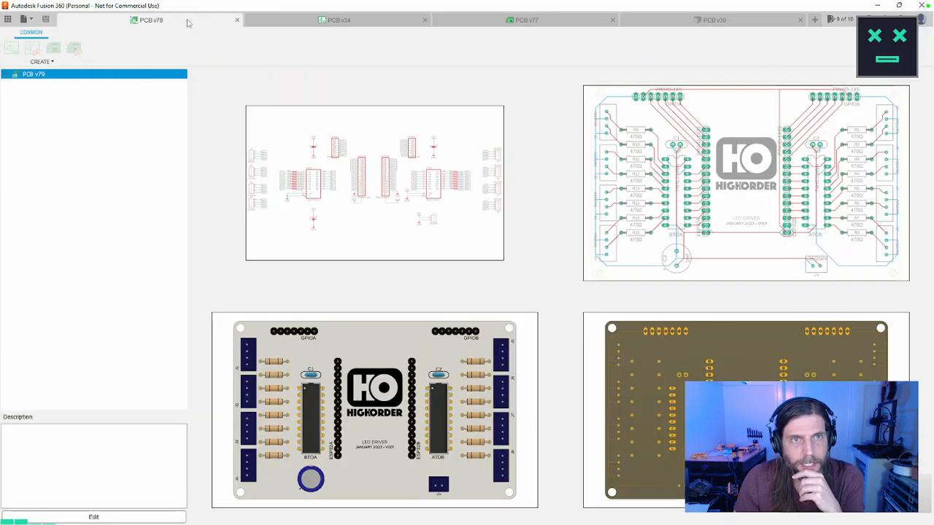
left_click(491, 19)
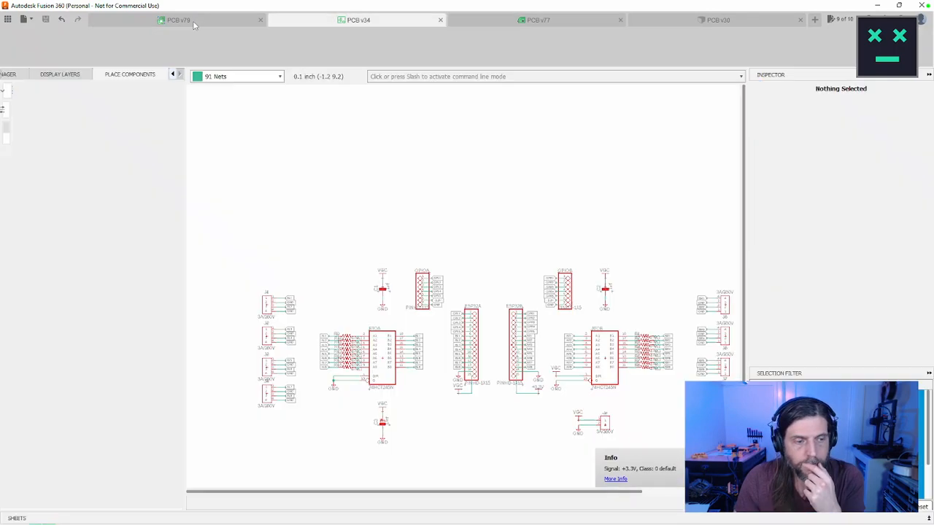
left_click(24, 20)
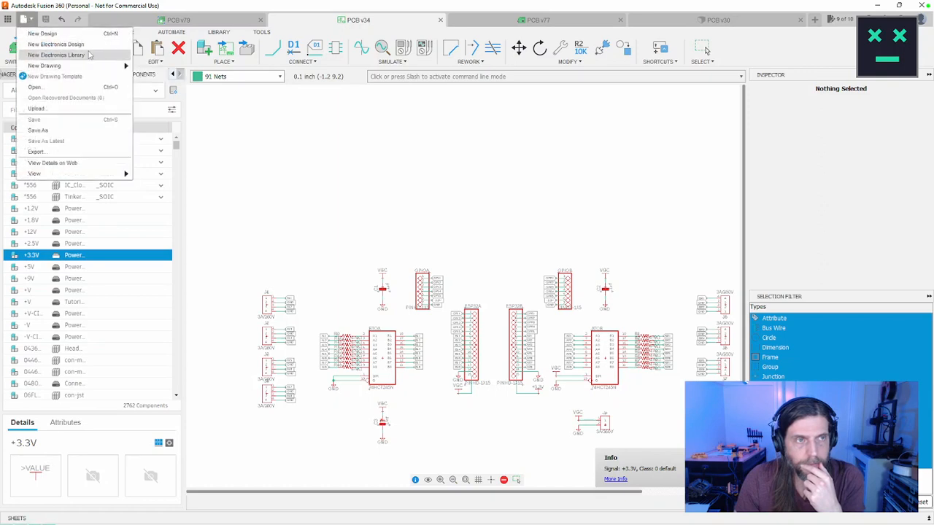
mouse_move(115, 175)
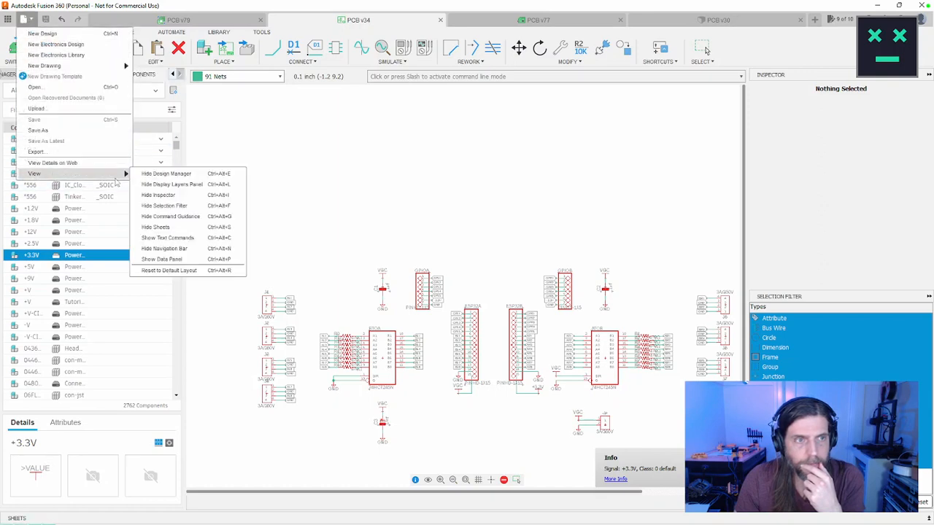
left_click(296, 159)
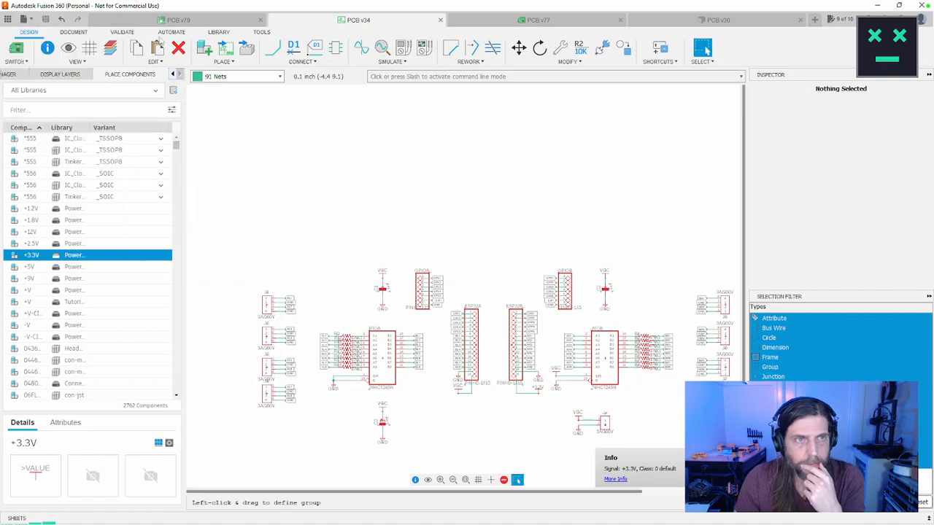
left_click(188, 26)
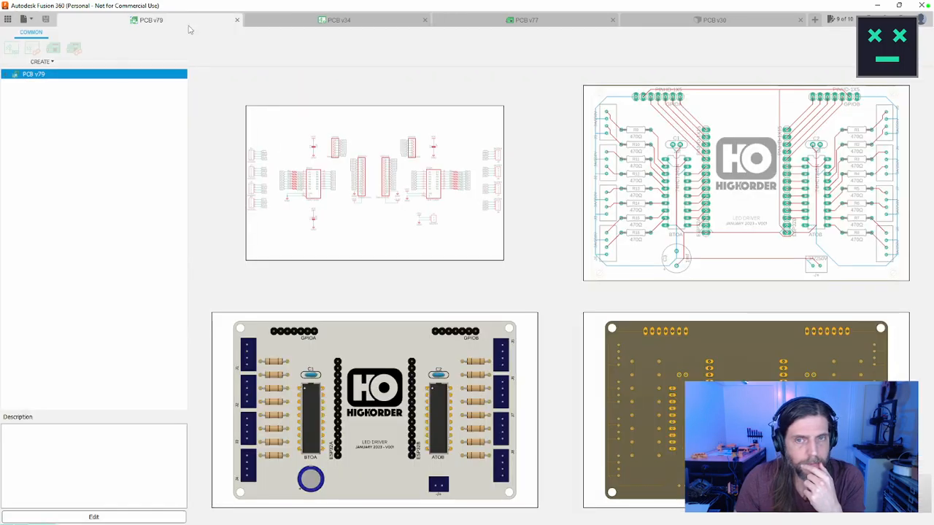
left_click(338, 19)
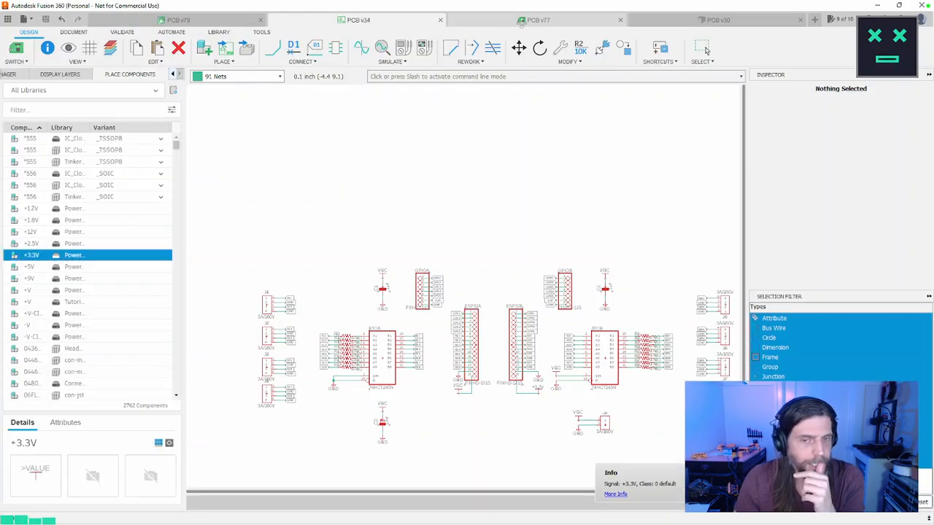
left_click(522, 24)
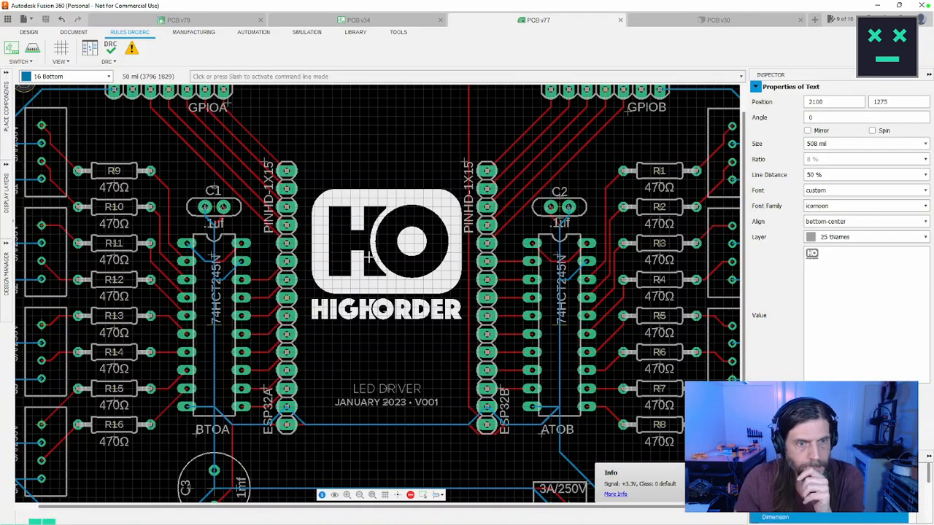
scroll(367, 254, "down", 4)
scroll(374, 248, "up", 1)
scroll(378, 239, "up", 1)
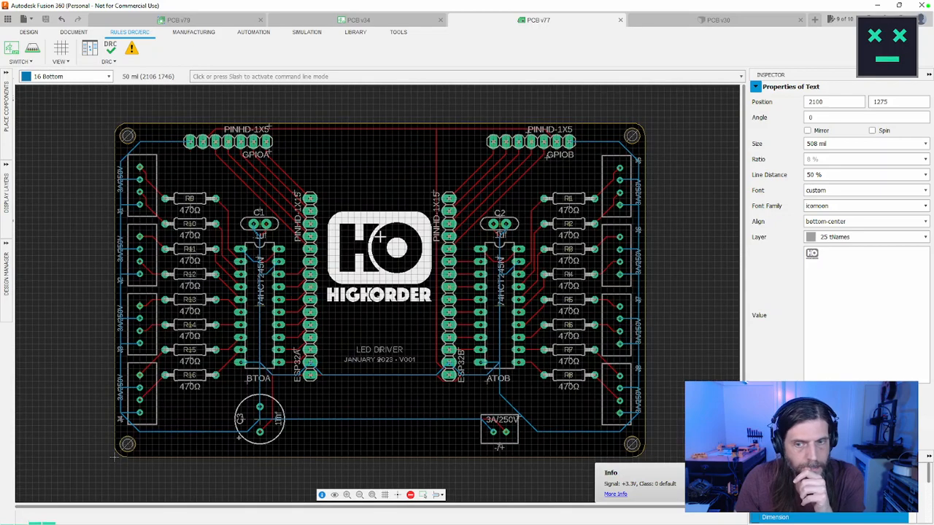
middle_click_drag(380, 237, 363, 213)
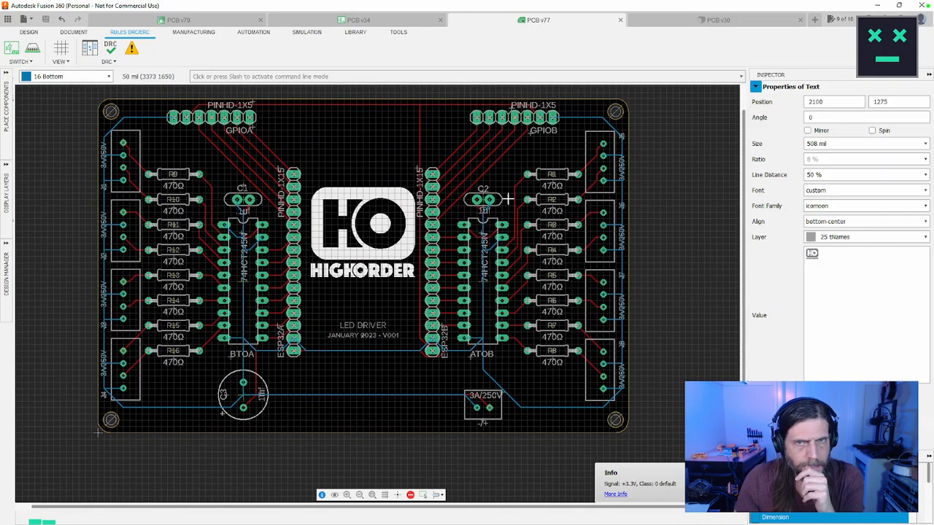
Step: Export the two-layer board's Gerber, drill and assembly files as a ZIP archive to the Desktop and view that folder
left_click(215, 32)
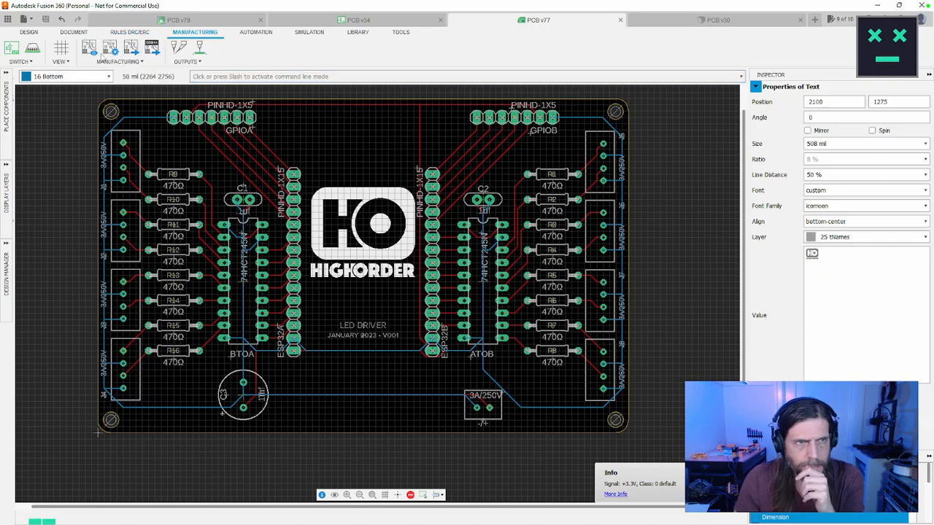
left_click(132, 48)
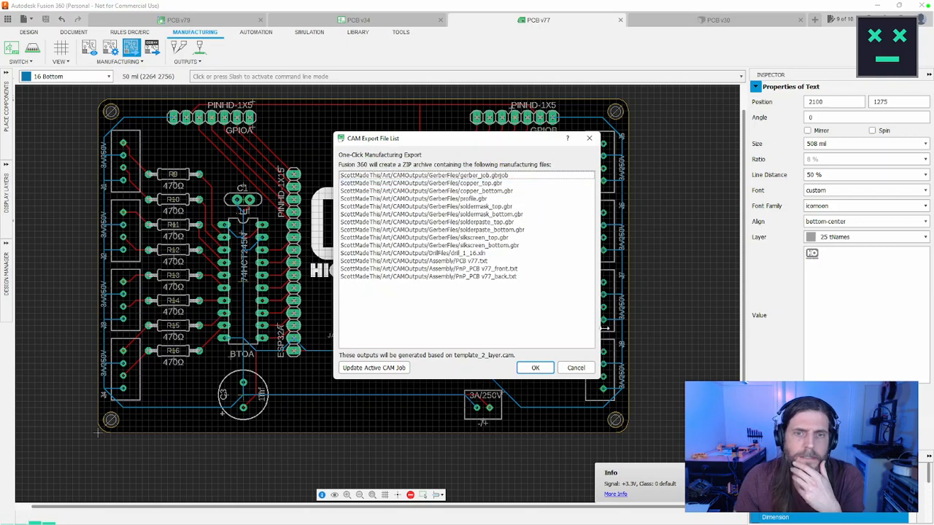
left_click(543, 375)
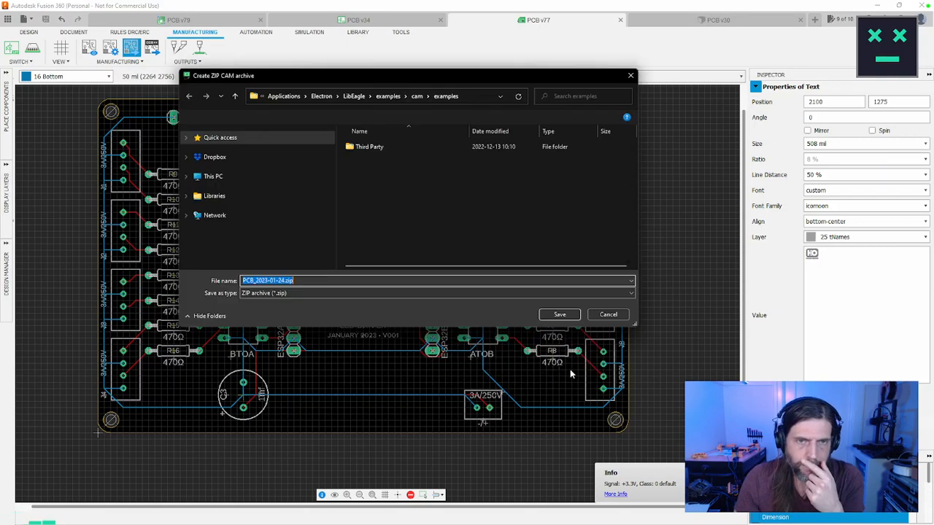
left_click(248, 192)
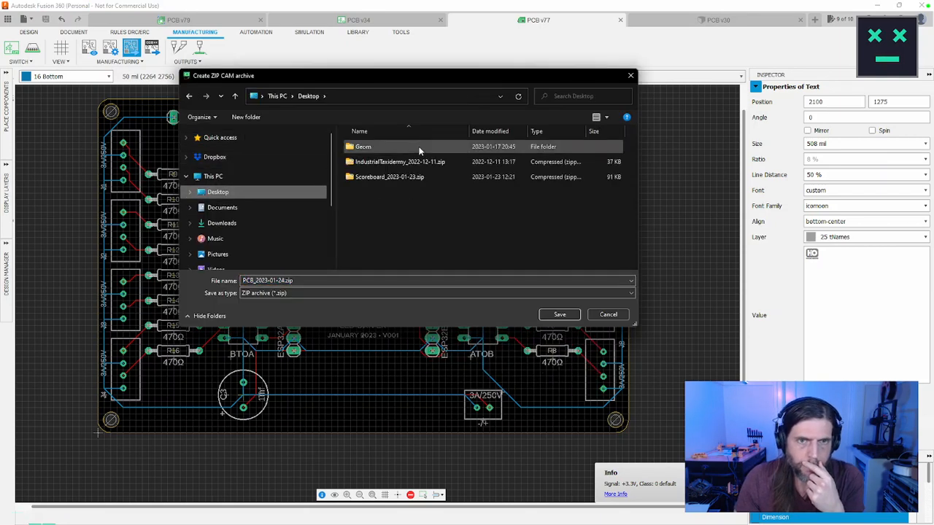
left_click_drag(424, 82, 430, 0)
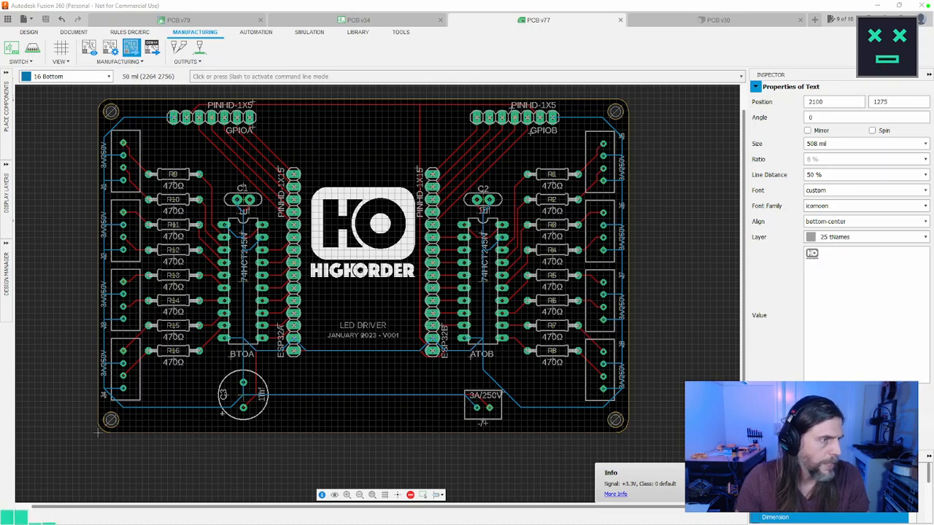
key("super+e")
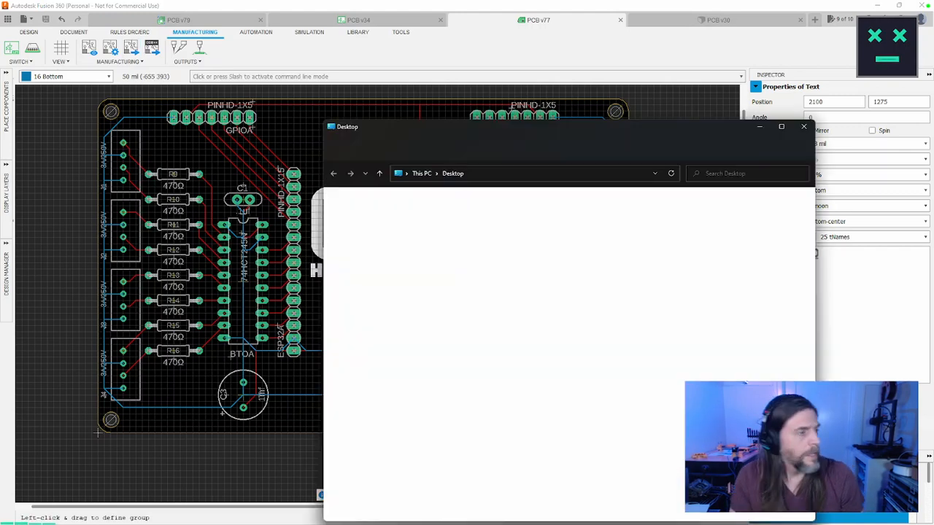
left_click(805, 128)
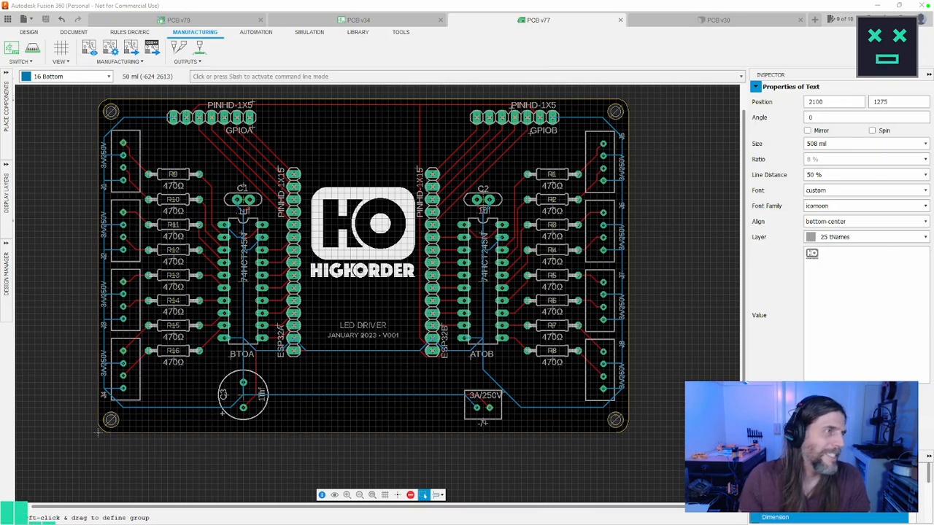
Step: Switch to the browser and open the jlcpcb.com quote page for a 2-layer, 100 x 100 mm board, quantity 5
left_click_drag(0, 45, 242, 35)
left_click_drag(544, 107, 831, 107)
left_click_drag(540, 28, 533, 22)
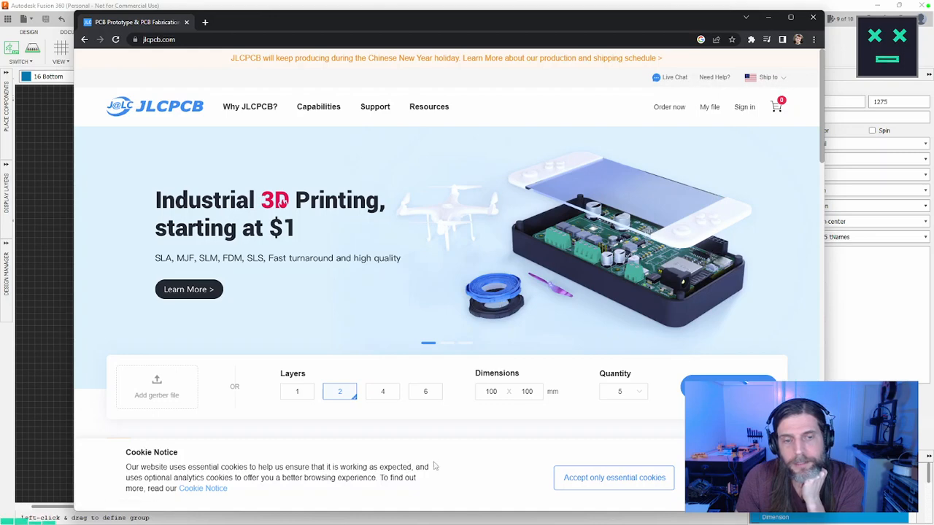
left_click(729, 388)
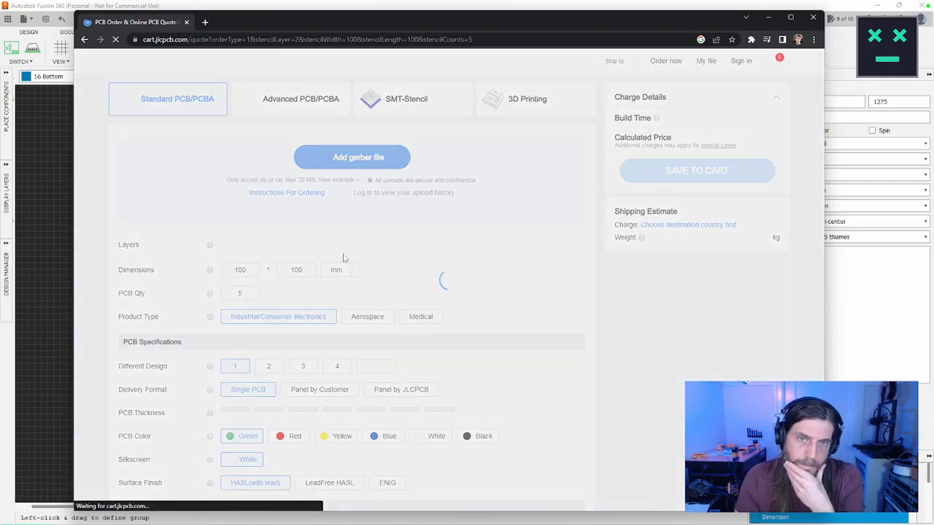
Step: Upload the Gerber archive Scoreboard_2023-01-24.zip from the Desktop to the quote page and move the browser window aside
left_click(364, 184)
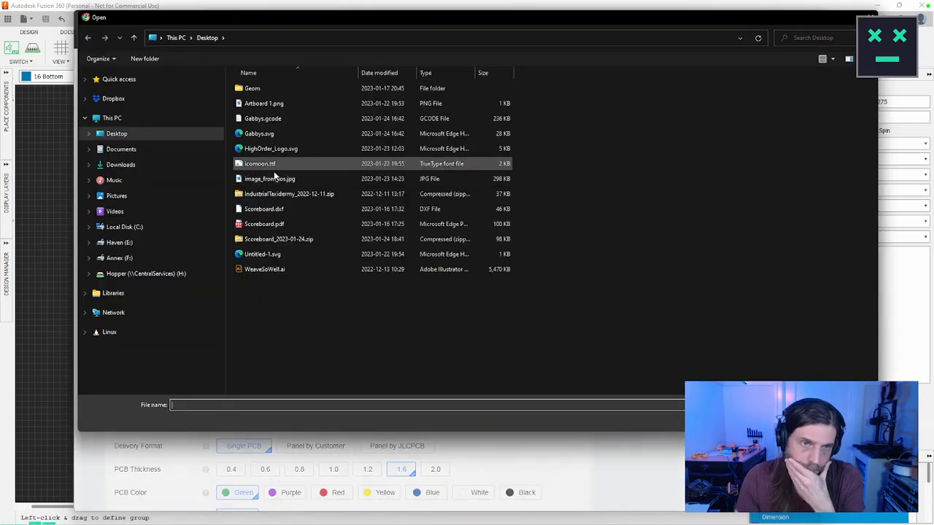
double_click(301, 239)
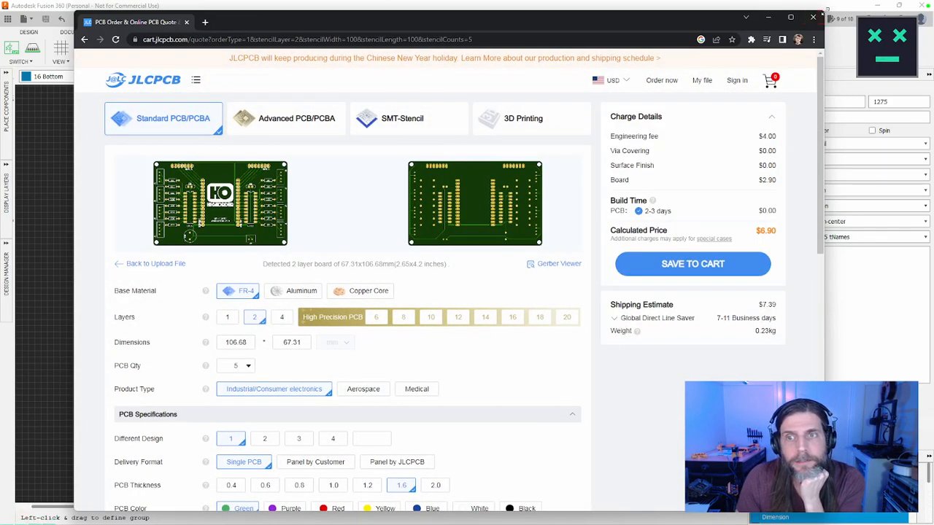
left_click_drag(703, 22, 0, 102)
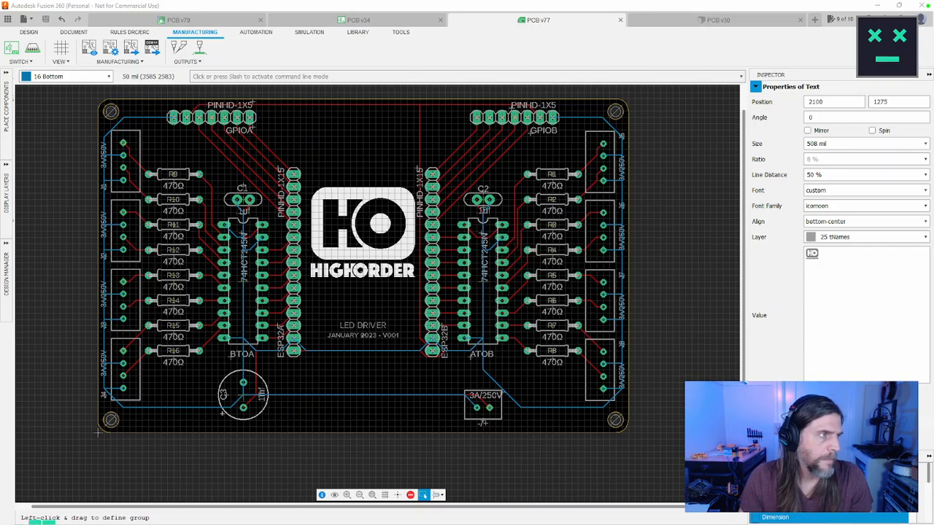
Step: Bring the signed-in browser window back, enlarge it and upload Scoreboard_2023-01-24.zip to its quote page
left_click_drag(0, 75, 515, 39)
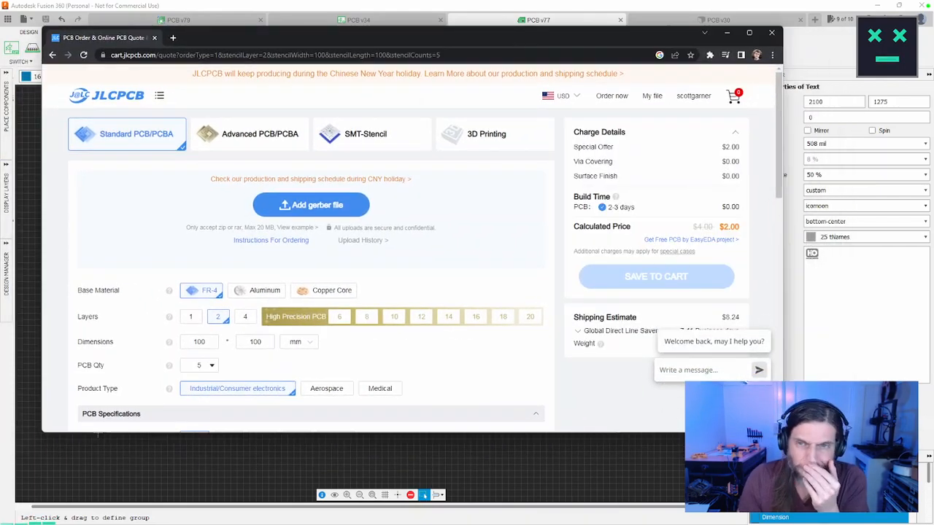
left_click_drag(782, 432, 880, 511)
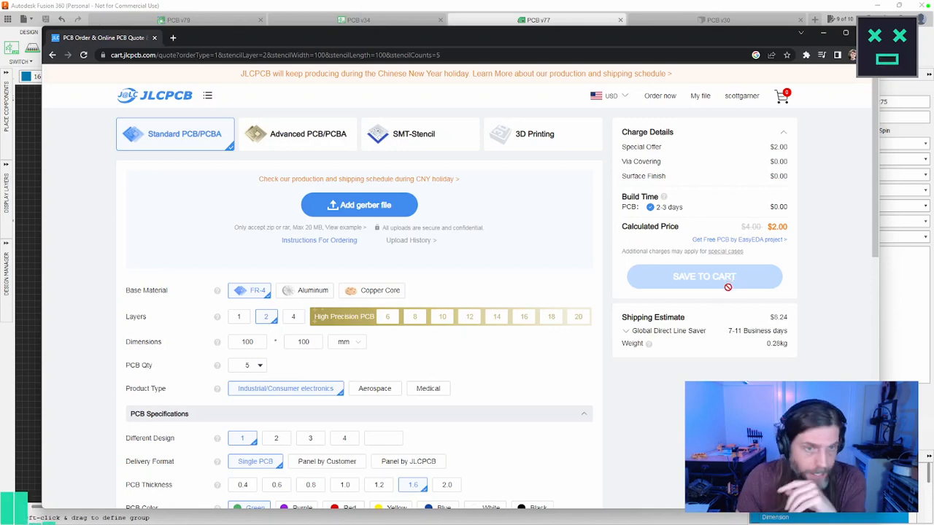
left_click(359, 205)
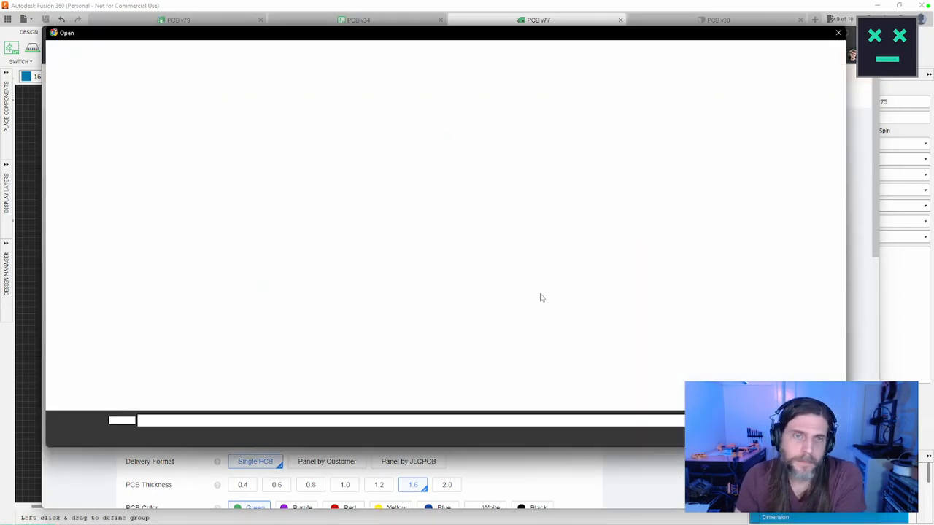
double_click(265, 258)
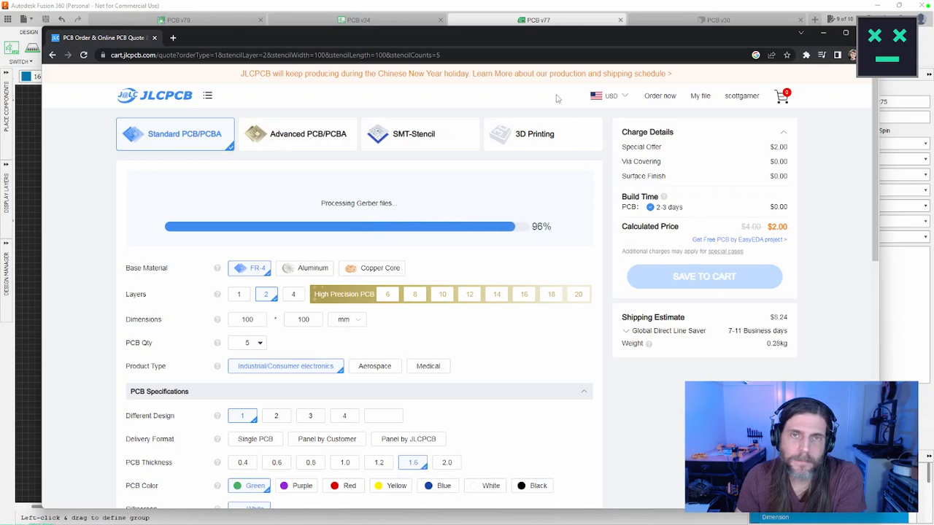
left_click_drag(511, 34, 508, 19)
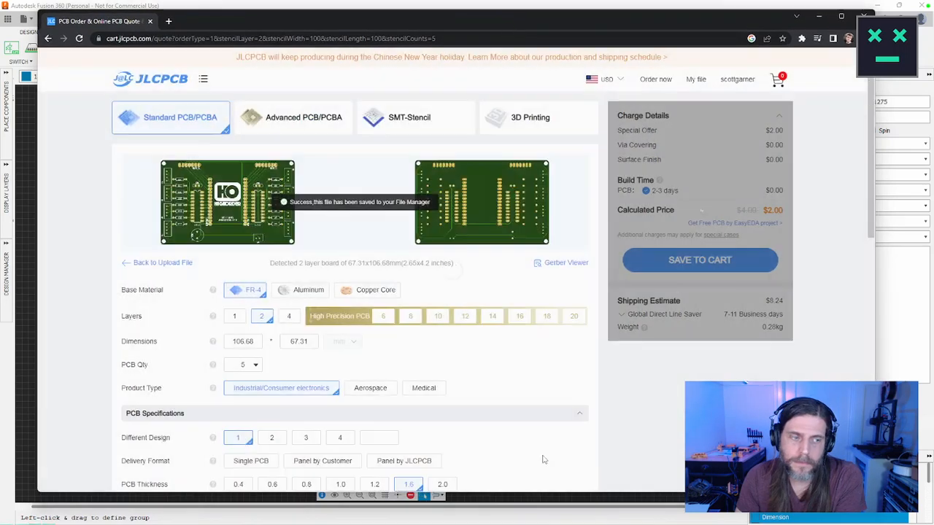
left_click_drag(548, 496, 547, 511)
scroll(674, 487, "down", 1)
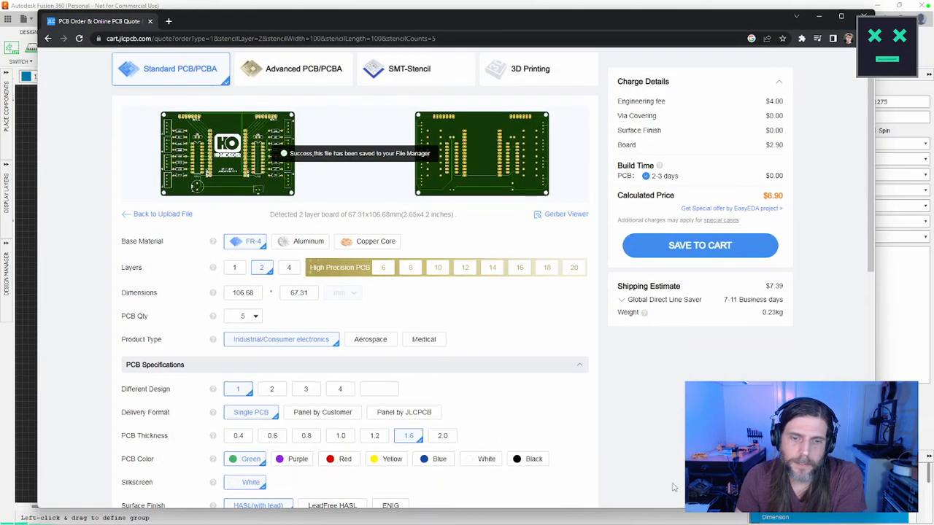
Step: Try the White PCB color on the board, dismiss the production reminder and switch back to Green
left_click(483, 463)
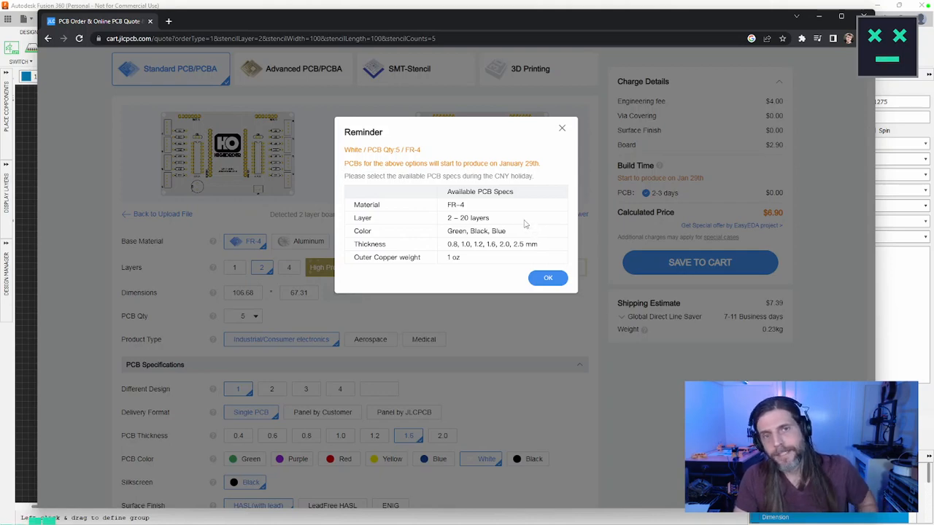
left_click(549, 279)
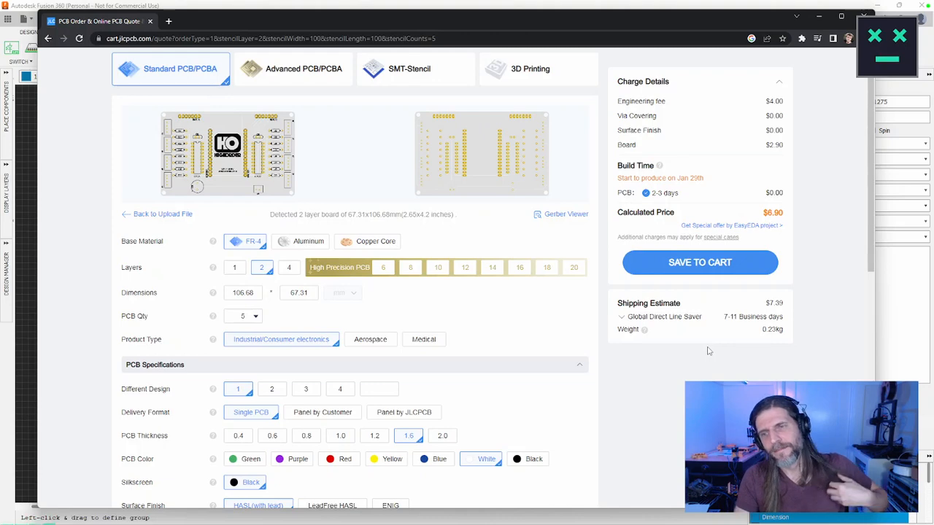
left_click(251, 460)
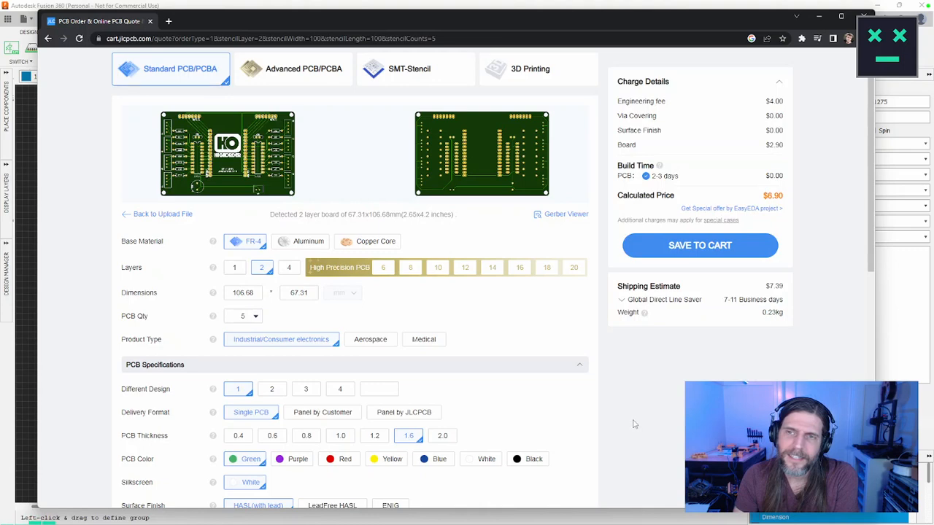
scroll(649, 422, "up", 1)
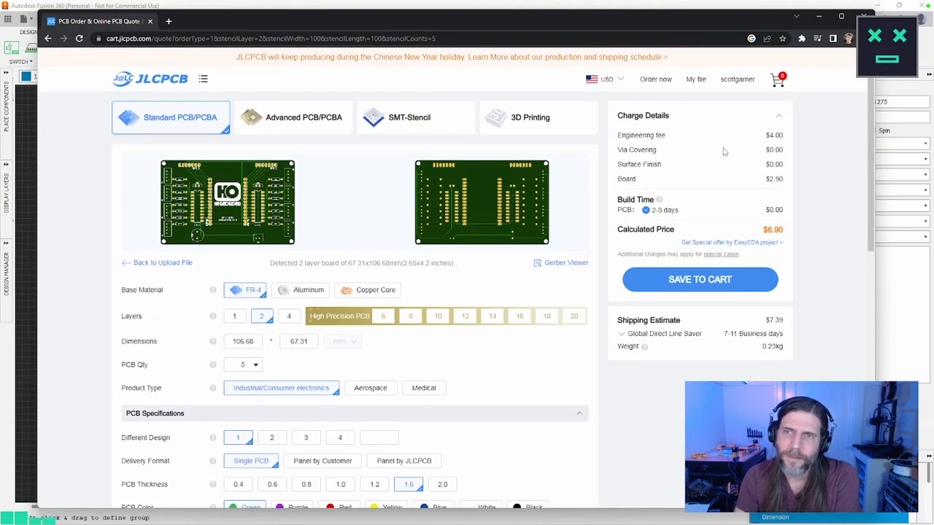
Step: Open the account's coupon page and view the unused coupons
mouse_move(739, 80)
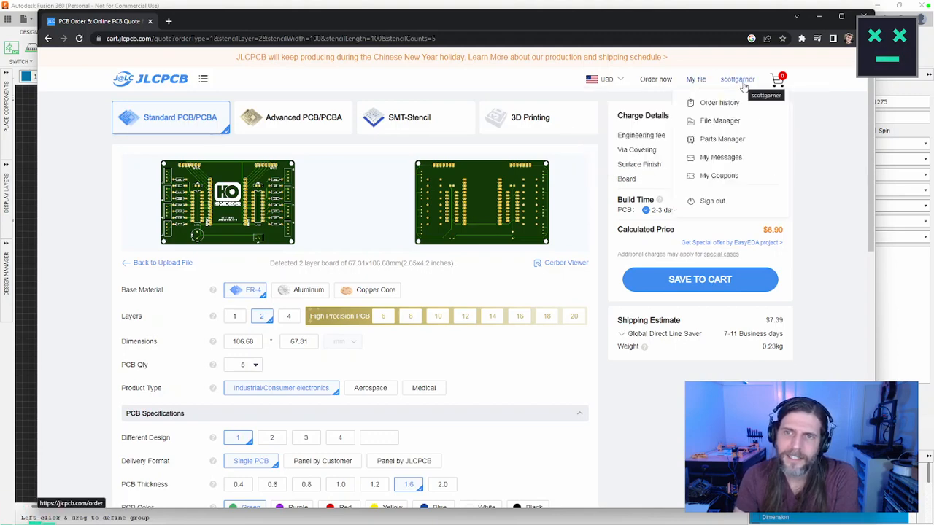
left_click(718, 176)
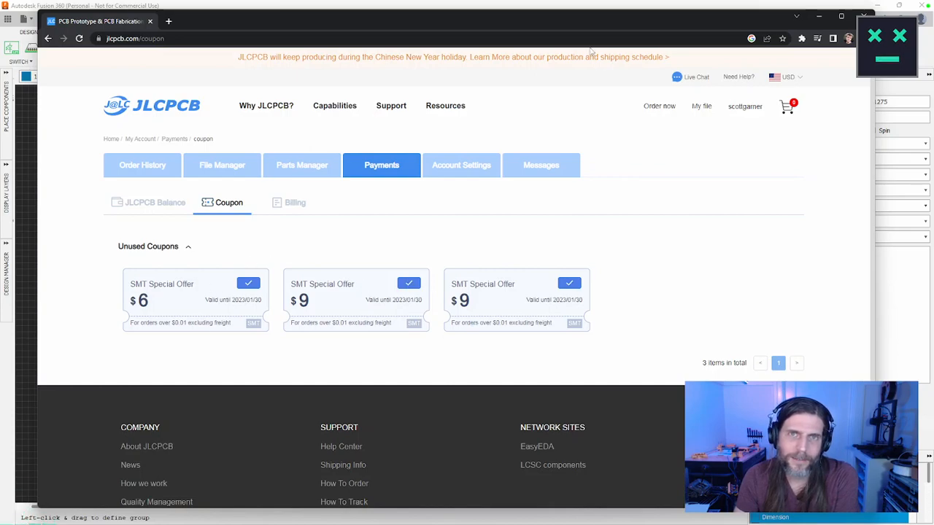
left_click_drag(504, 21, 527, 39)
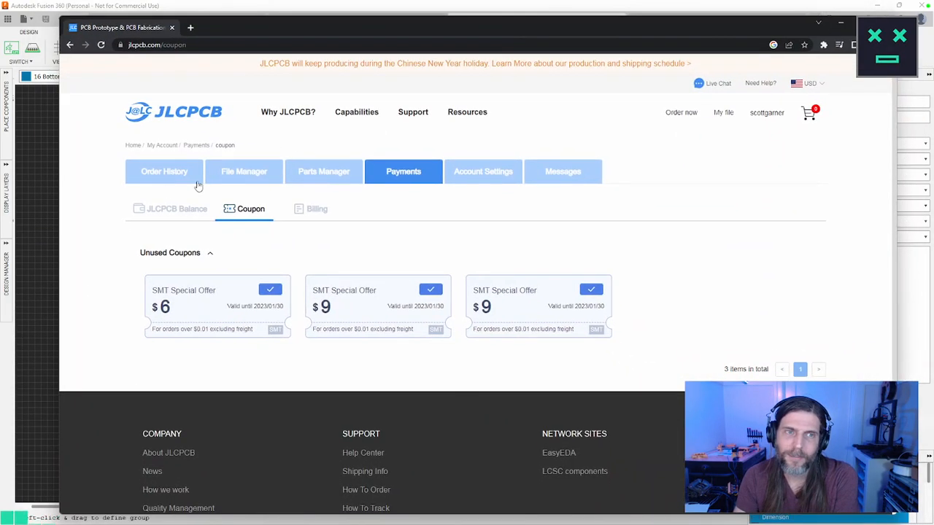
Step: Return to the quote page and upload Scoreboard_2023-01-24.zip from the Desktop again
left_click(197, 116)
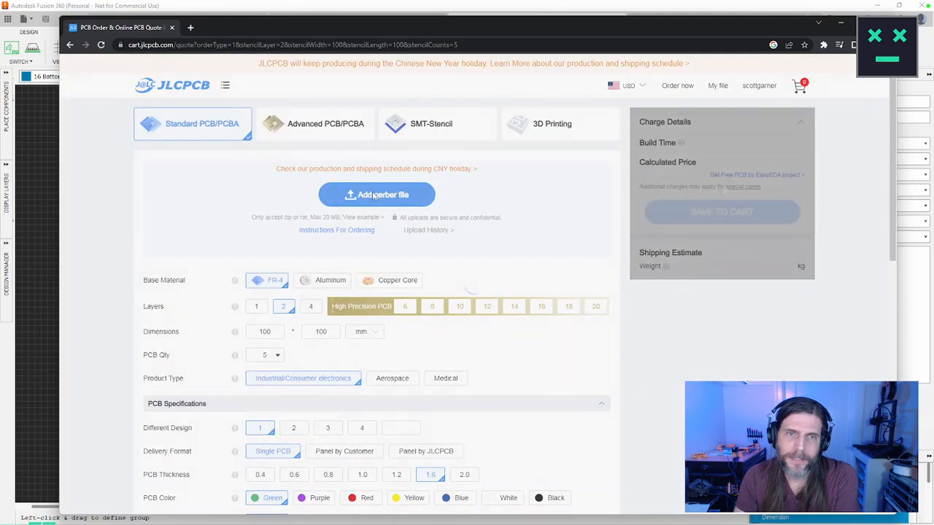
left_click(375, 195)
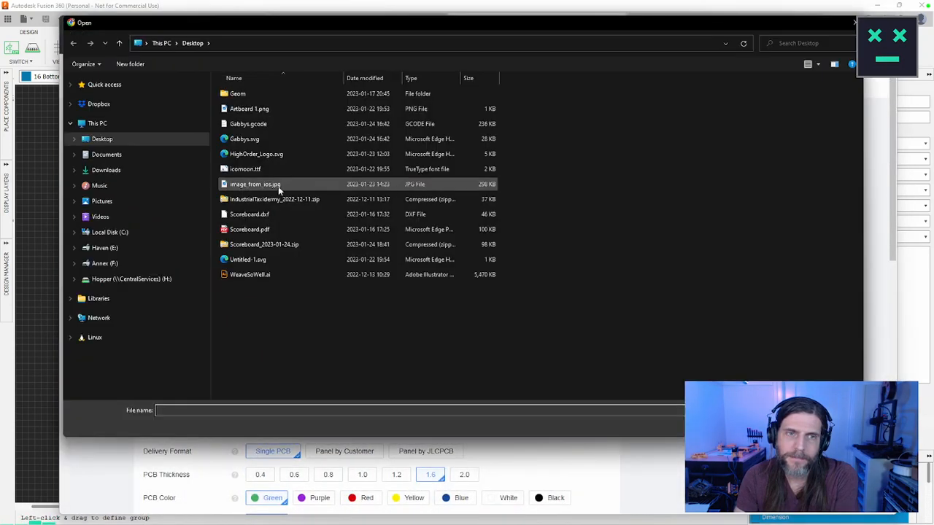
left_click(274, 247)
double_click(274, 247)
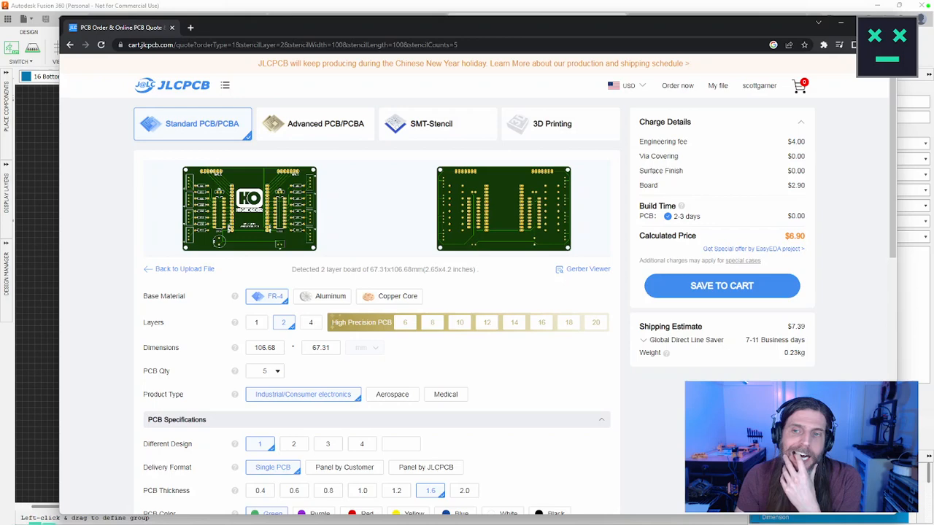
Step: Set the PCB color to White and choose Global Direct Line Saver as the shipping method
scroll(467, 292, "down", 1)
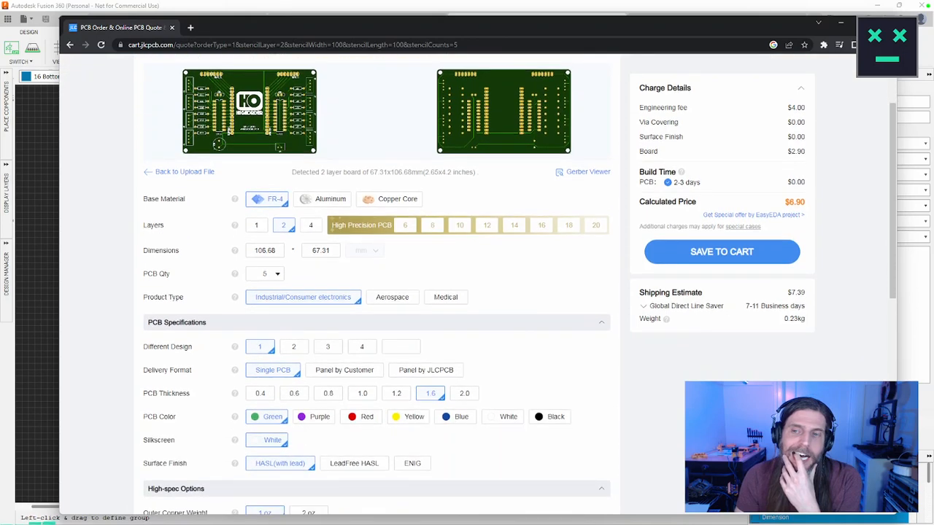
left_click(509, 418)
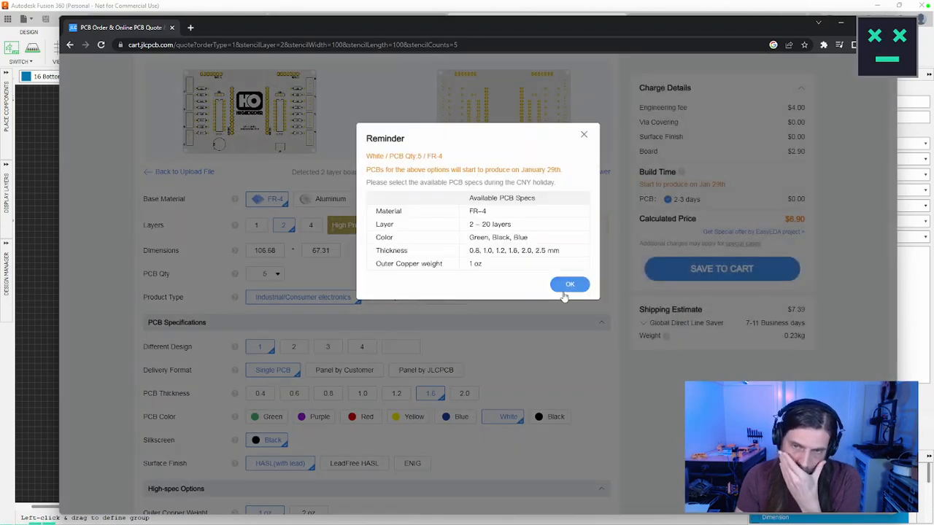
left_click(569, 283)
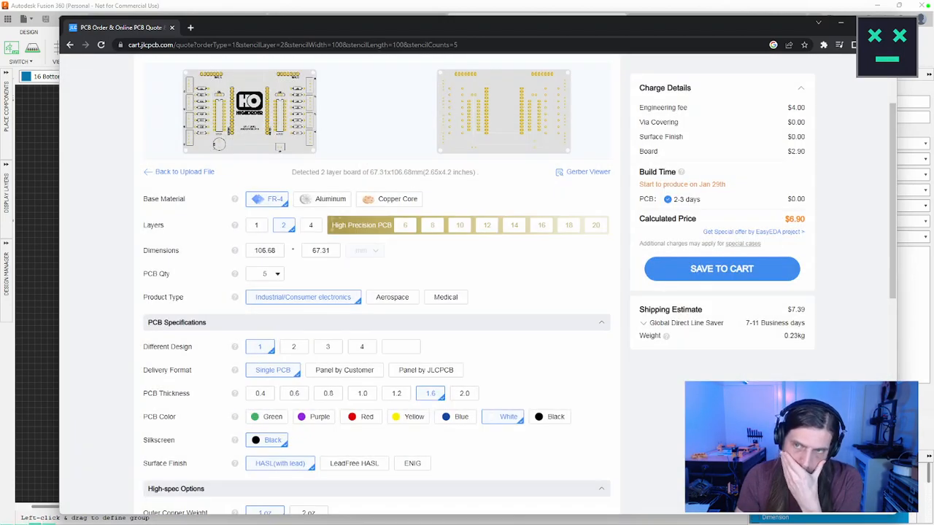
left_click(645, 324)
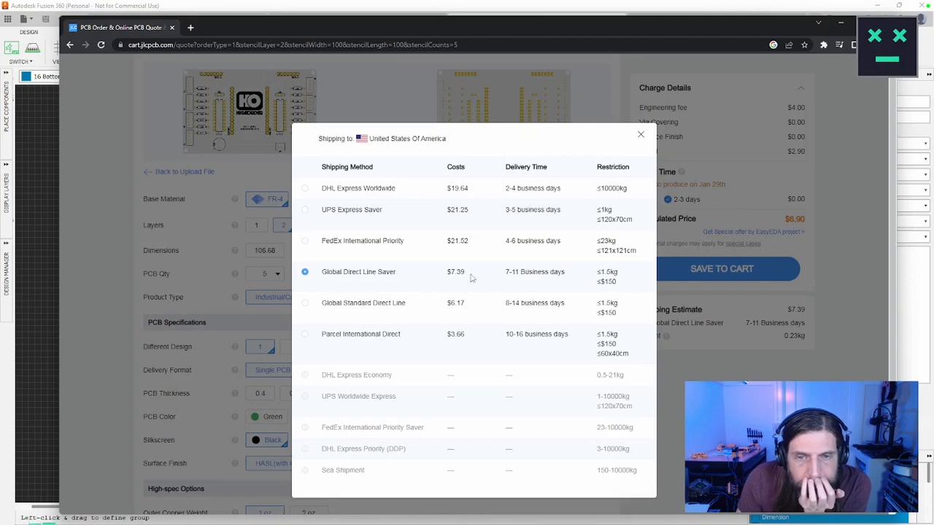
left_click(498, 275)
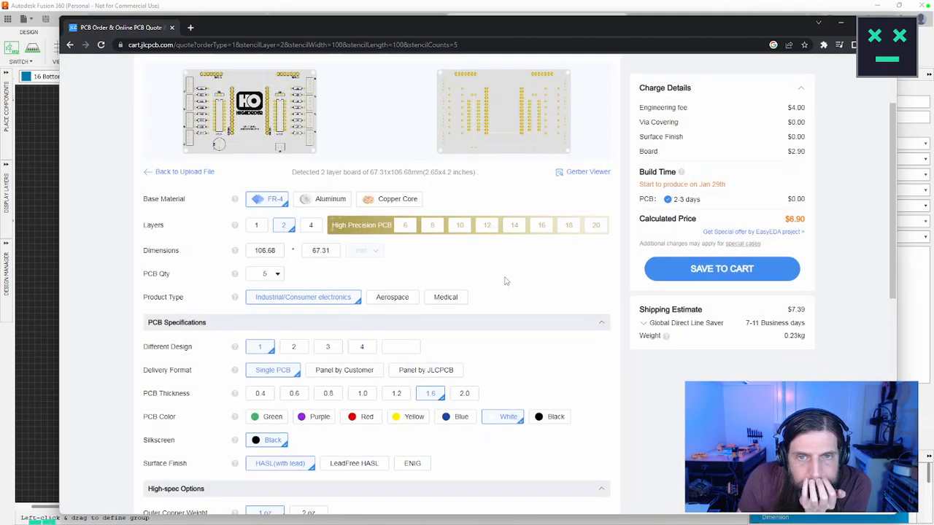
scroll(478, 285, "up", 2)
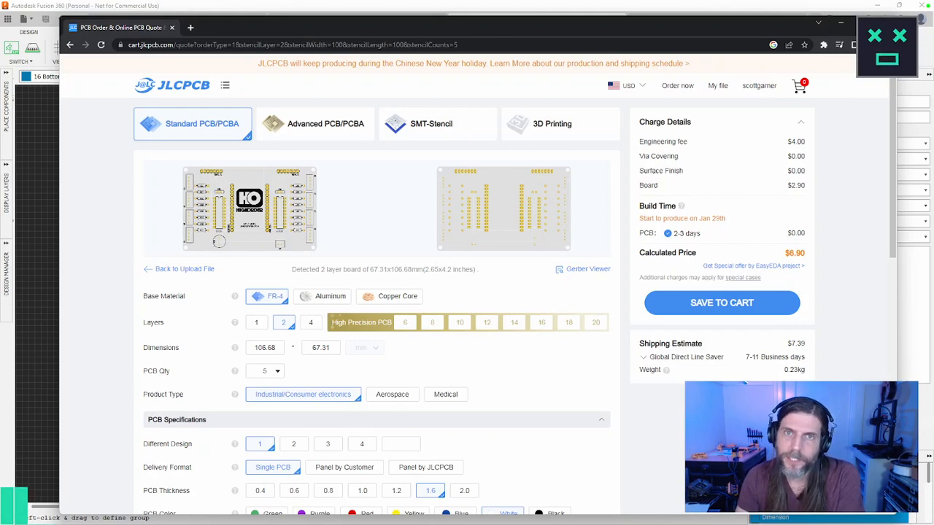
Step: Look through the remaining board options, turn on PCB Assembly to examine its settings, and turn it off again
scroll(377, 285, "down", 5)
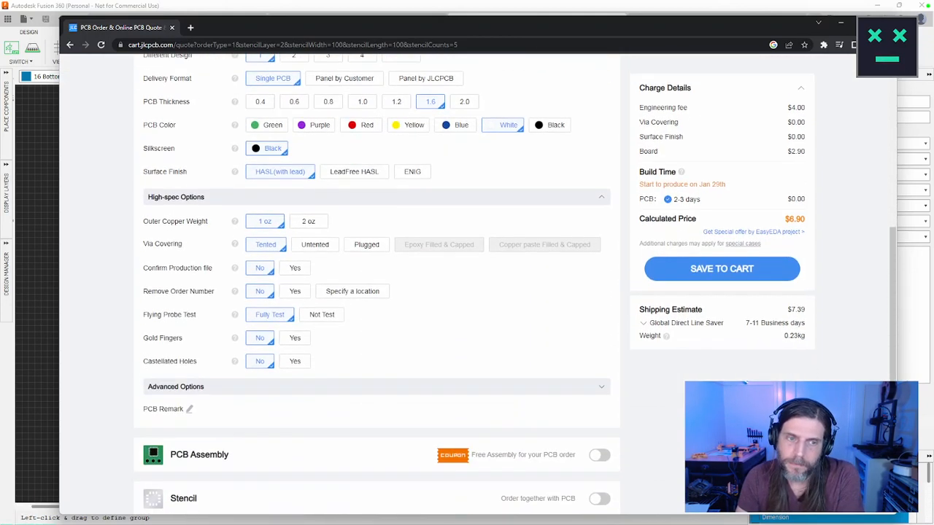
scroll(376, 285, "down", 3)
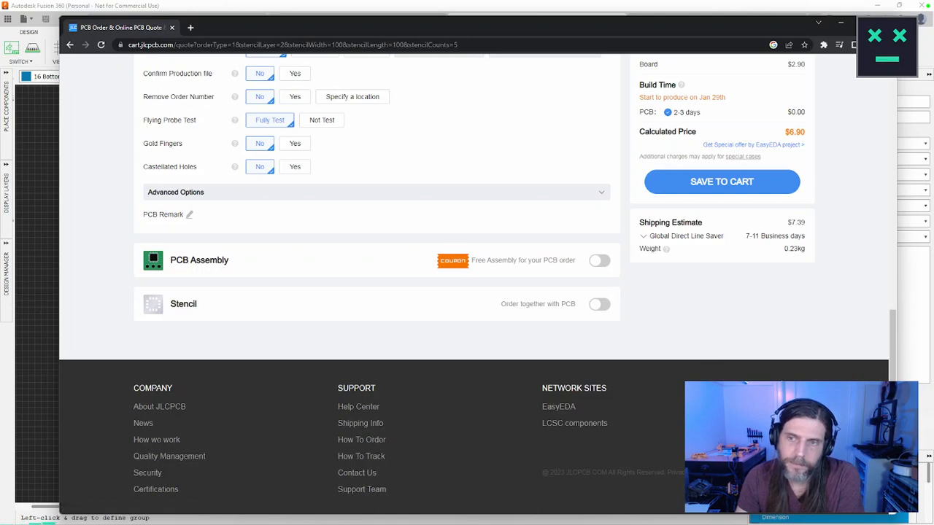
scroll(722, 349, "up", 3)
scroll(848, 348, "up", 3)
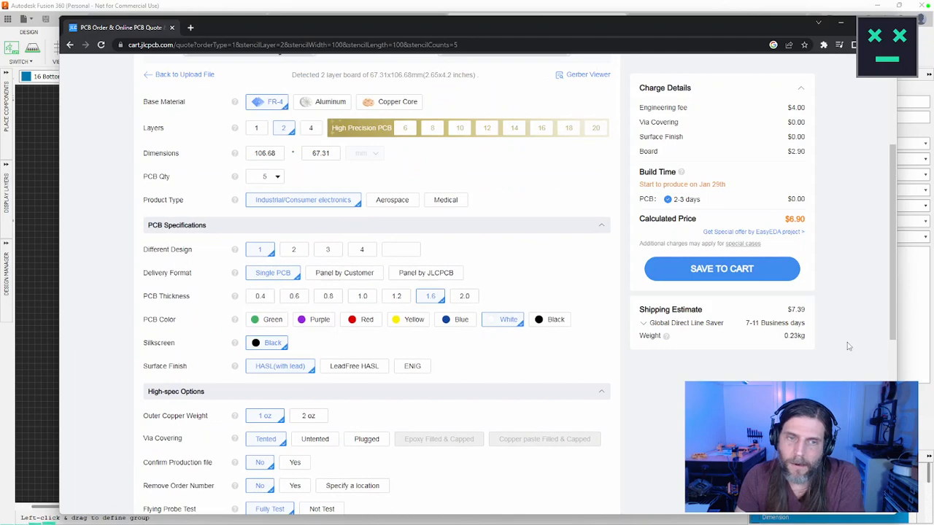
scroll(848, 347, "down", 5)
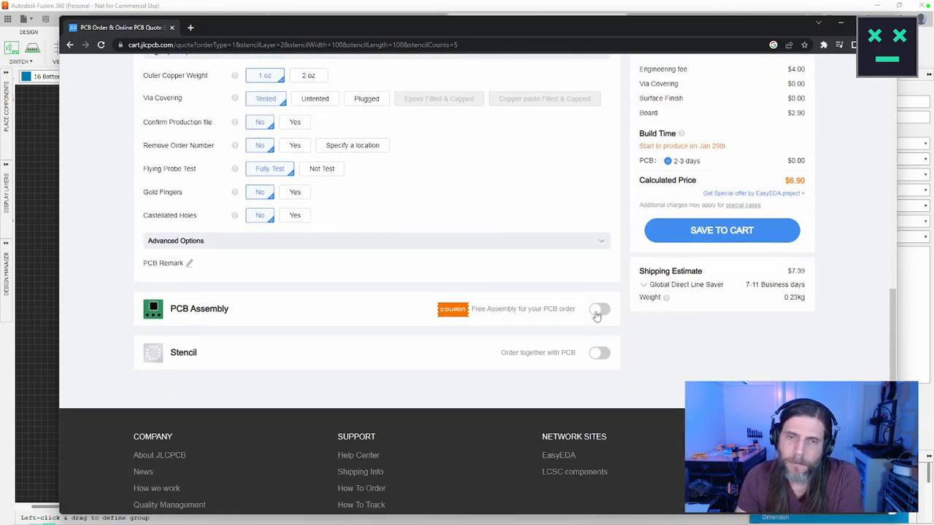
left_click(599, 310)
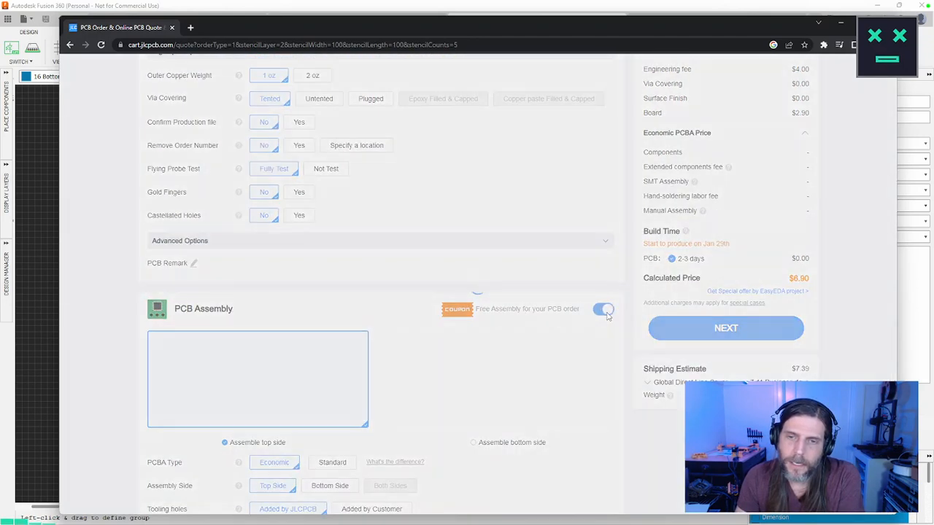
scroll(608, 318, "down", 2)
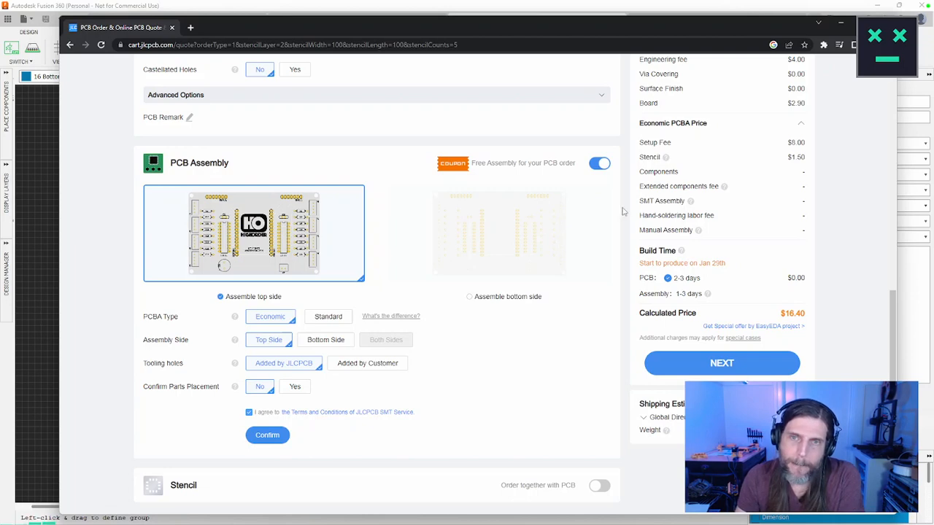
left_click(760, 362)
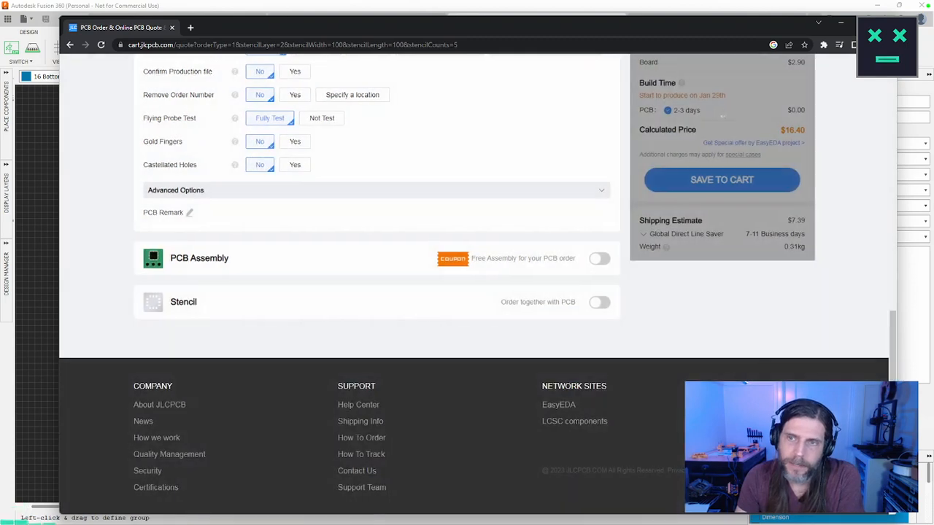
Step: Review the quote's high-spec options, PCB specifications, dimensions and white board preview
scroll(832, 373, "up", 3)
scroll(837, 375, "up", 2)
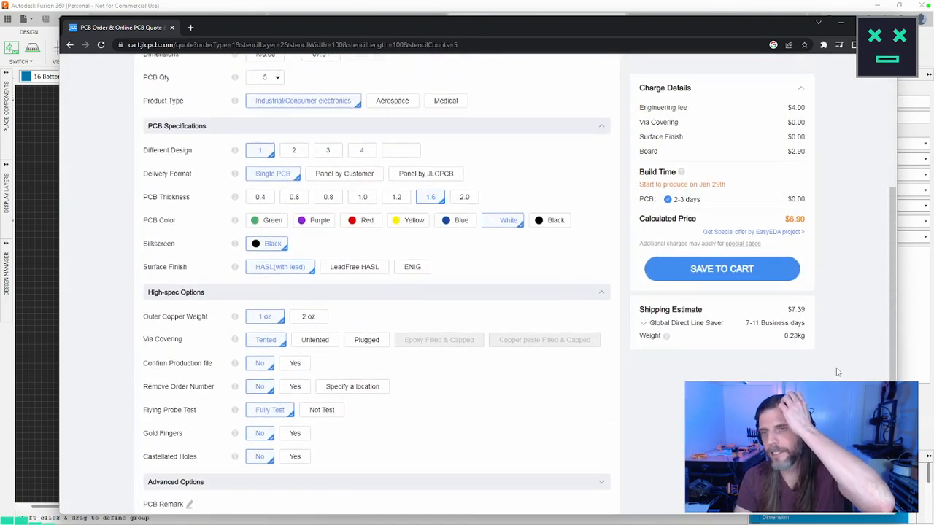
scroll(839, 370, "up", 1)
scroll(834, 364, "up", 3)
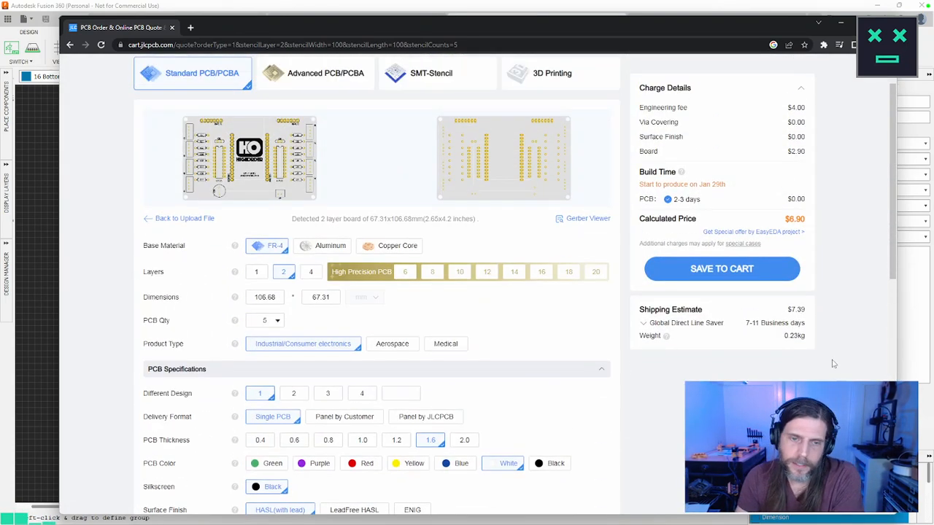
scroll(835, 362, "up", 1)
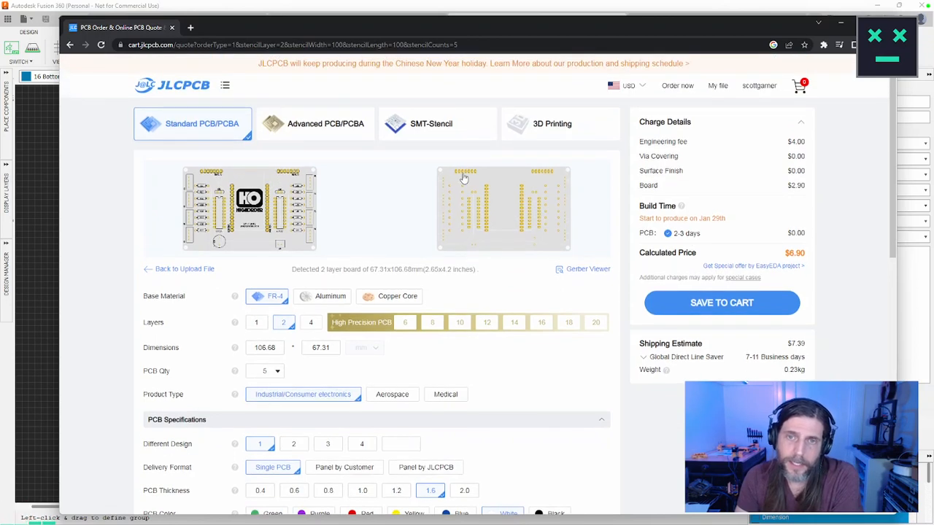
Step: Open the uploaded board in the Gerber Viewer and examine its traces, component outlines and analysis results
left_click(584, 270)
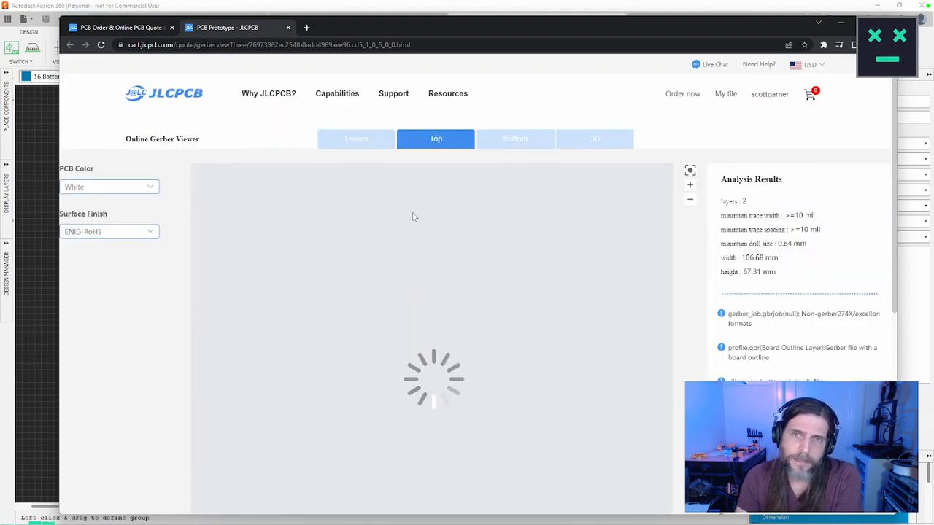
scroll(703, 274, "down", 1)
scroll(703, 277, "down", 1)
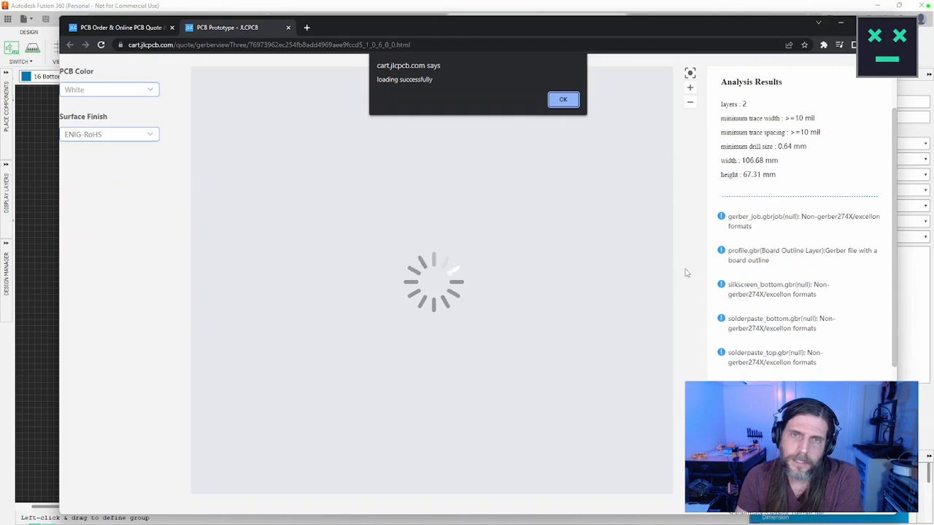
left_click(563, 100)
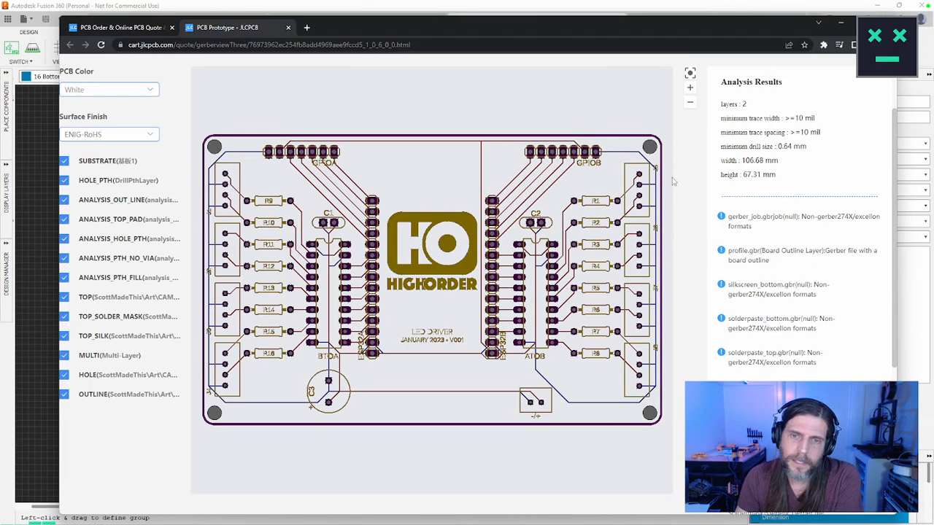
scroll(634, 166, "up", 3)
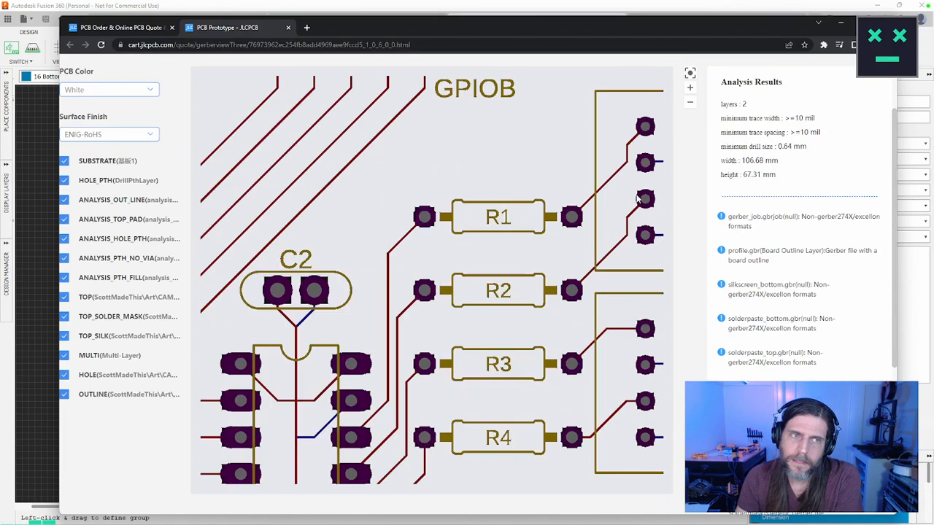
scroll(633, 166, "down", 4)
scroll(633, 167, "up", 1)
scroll(702, 209, "up", 2)
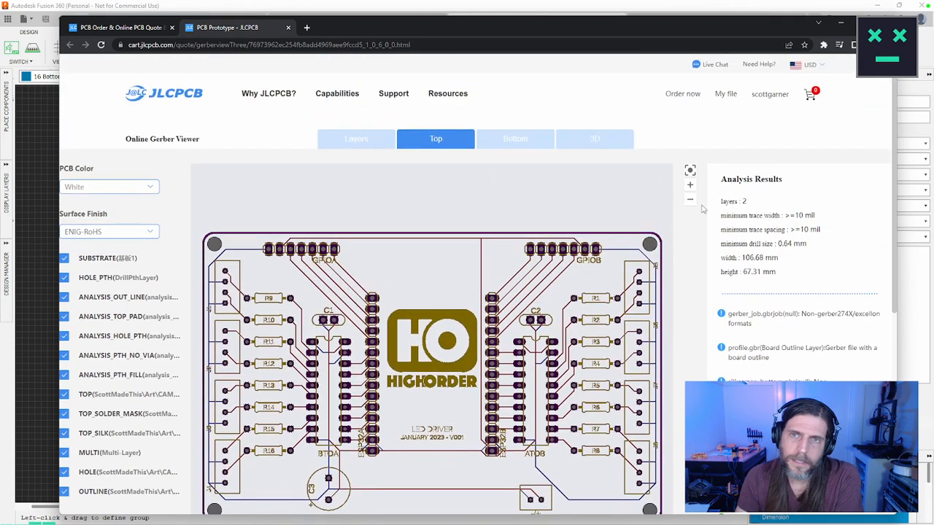
scroll(702, 209, "down", 1)
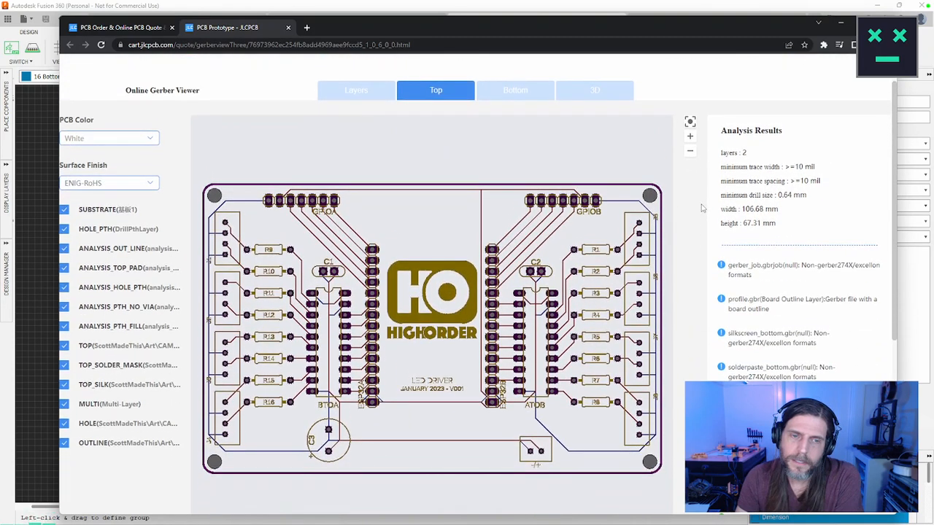
Step: Compare the board's Layers, Top, Bottom and 3D views, tilt the 3D model, and return to the quote page
left_click(368, 91)
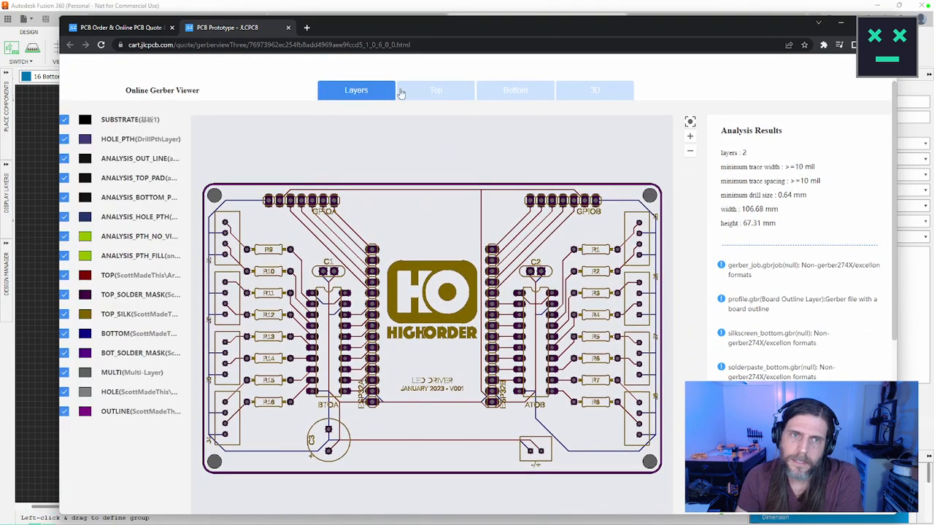
left_click(450, 93)
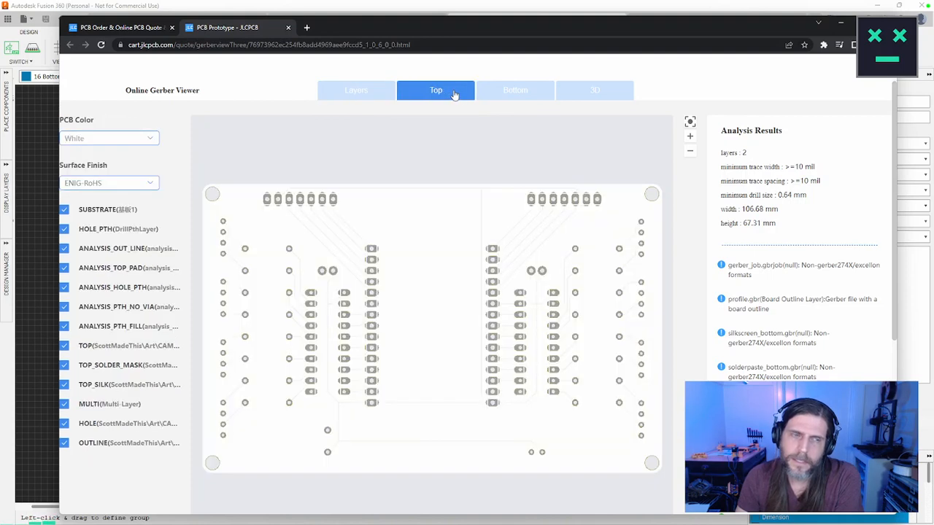
left_click(500, 94)
left_click(582, 91)
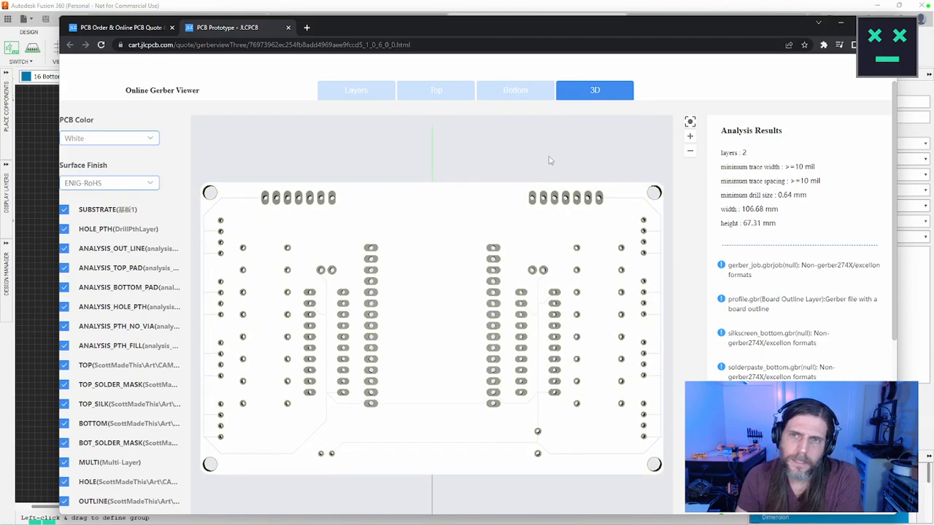
left_click_drag(540, 178, 592, 314)
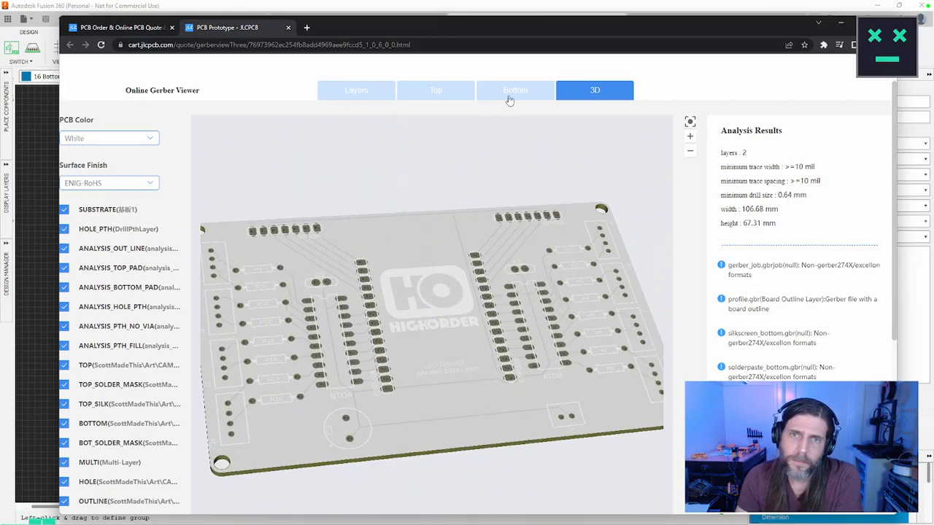
left_click(511, 90)
left_click(436, 91)
left_click(360, 91)
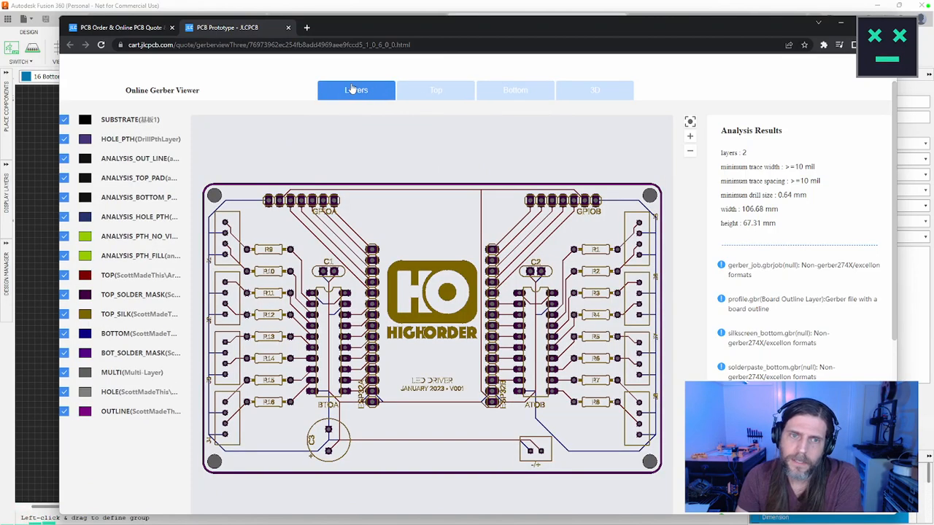
left_click(288, 27)
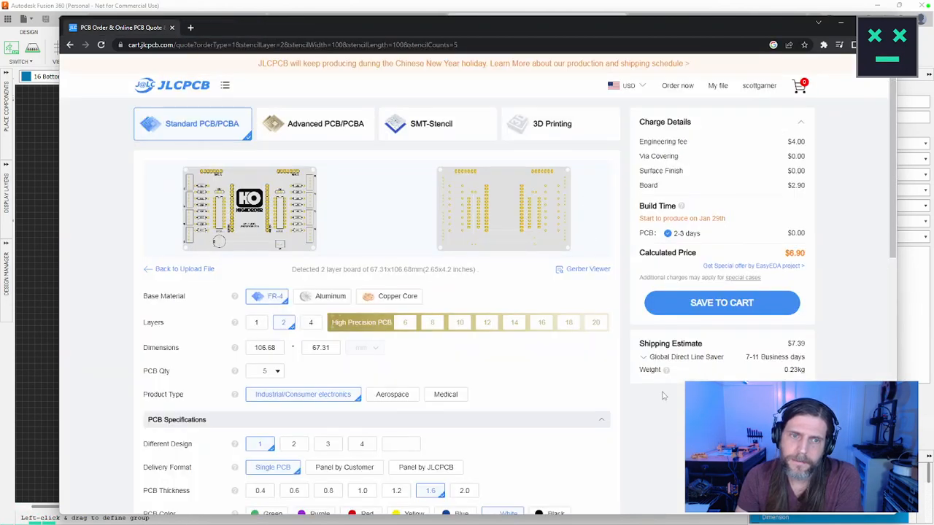
Step: Check the selected PCB specifications, then reopen the Gerber Viewer to inspect the full board layout once more and close it
scroll(673, 418, "down", 2)
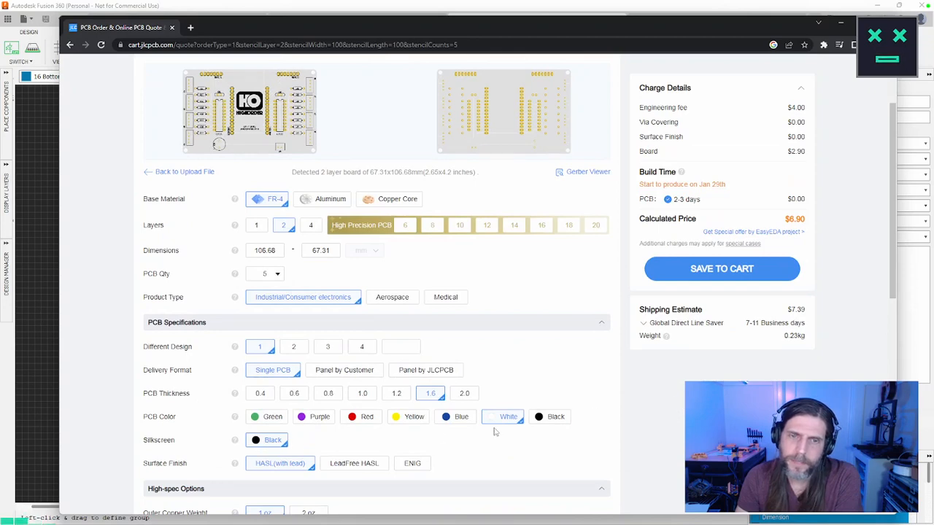
scroll(426, 226, "up", 2)
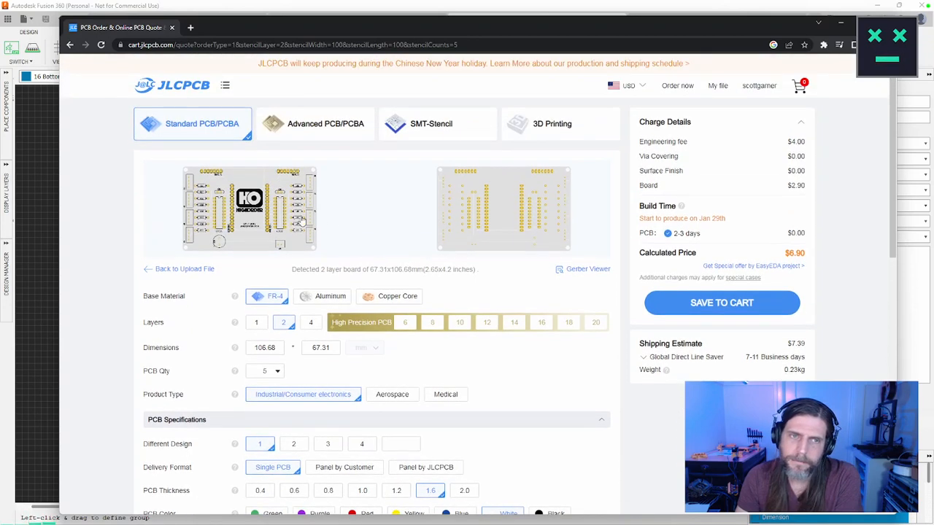
left_click(576, 270)
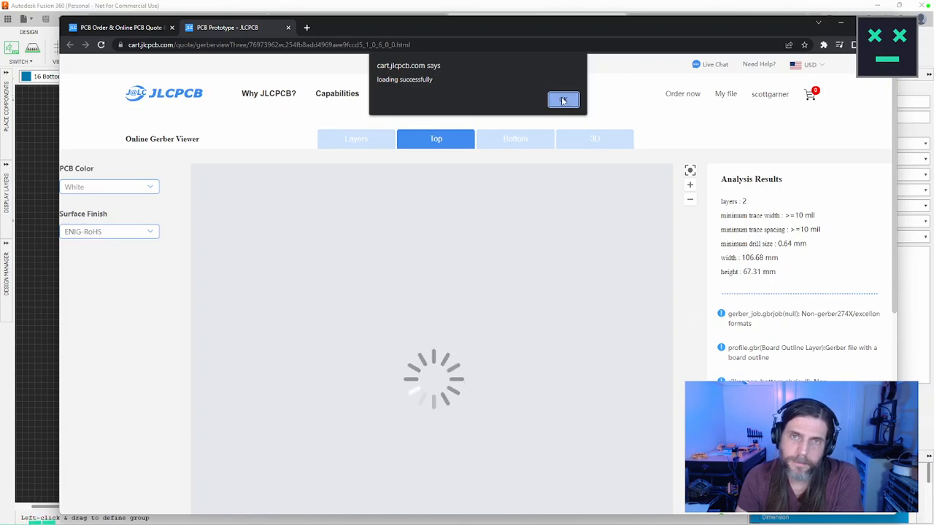
key("Return")
scroll(668, 305, "down", 3)
scroll(668, 305, "up", 1)
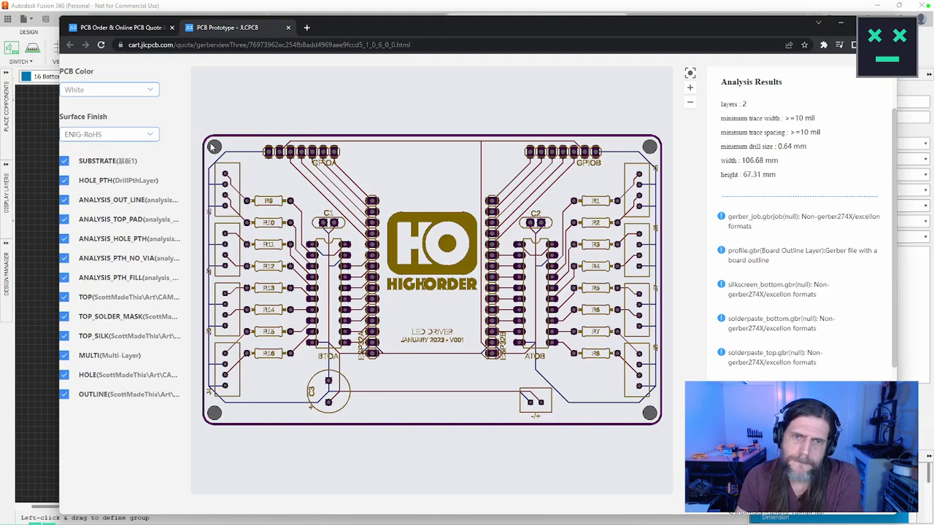
left_click(288, 27)
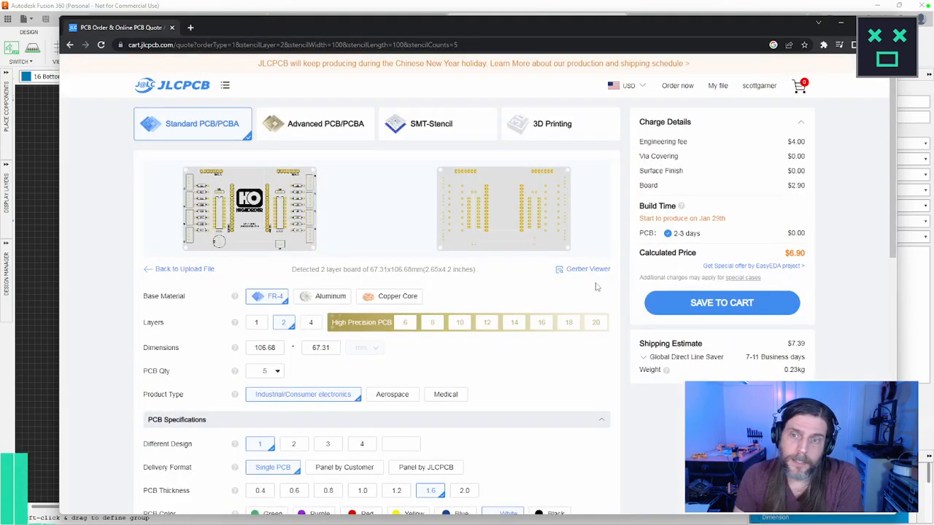
Step: Save the quoted board to the cart and move the browser window clear of the Fusion 360 board layout
left_click(760, 302)
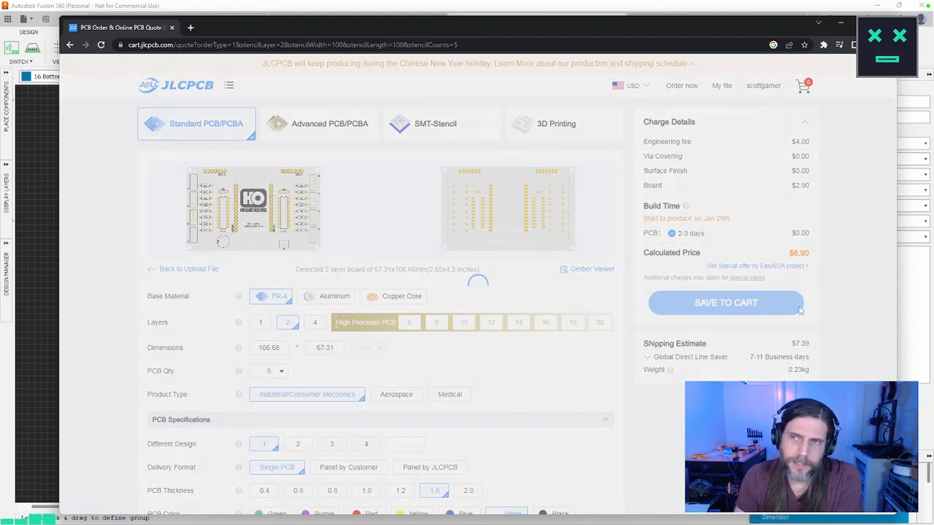
left_click_drag(736, 26, 669, 45)
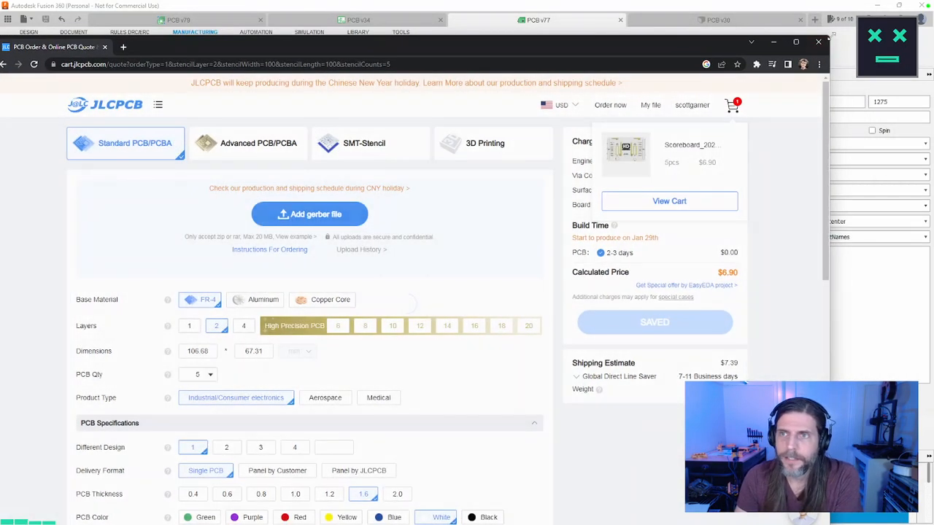
left_click_drag(829, 37, 766, 111)
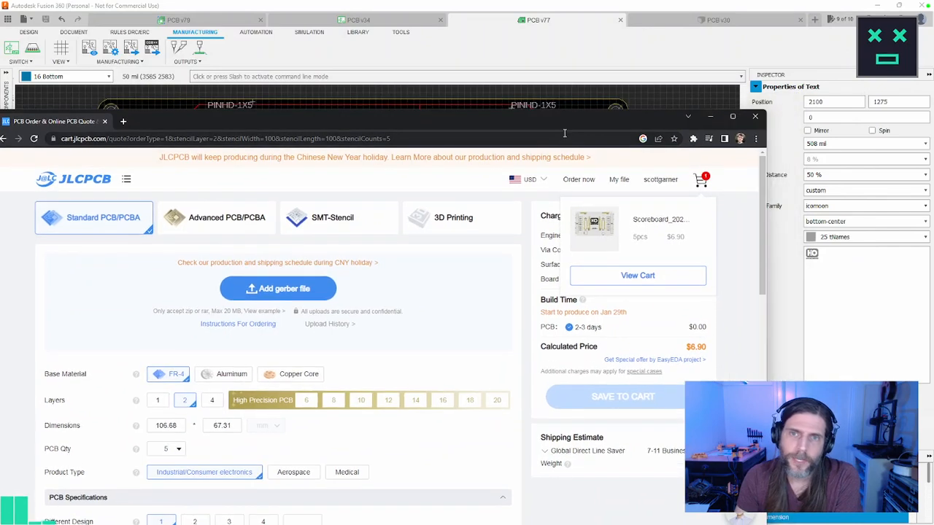
left_click_drag(551, 122, 0, 55)
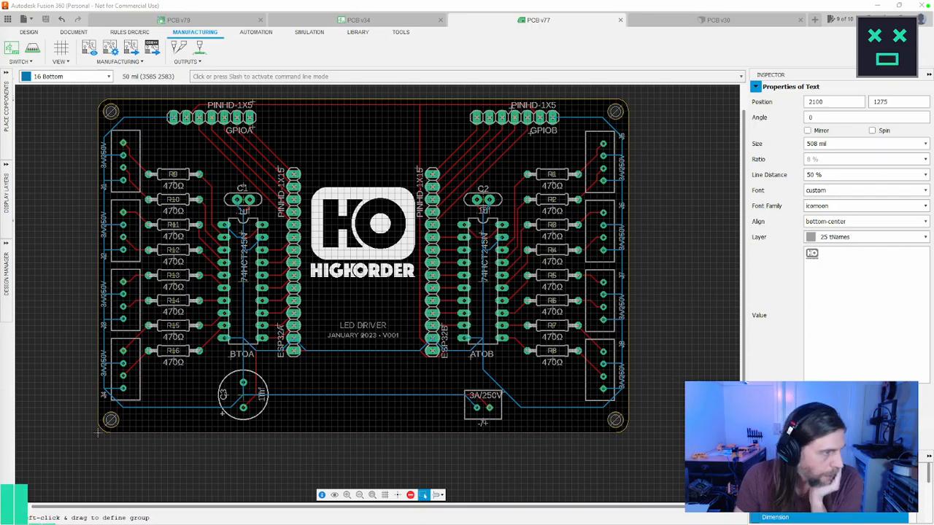
Step: Switch to Postman, send the POST request to the heat-api channel, and review the click messages on the WebSocket connection
key("alt+Tab")
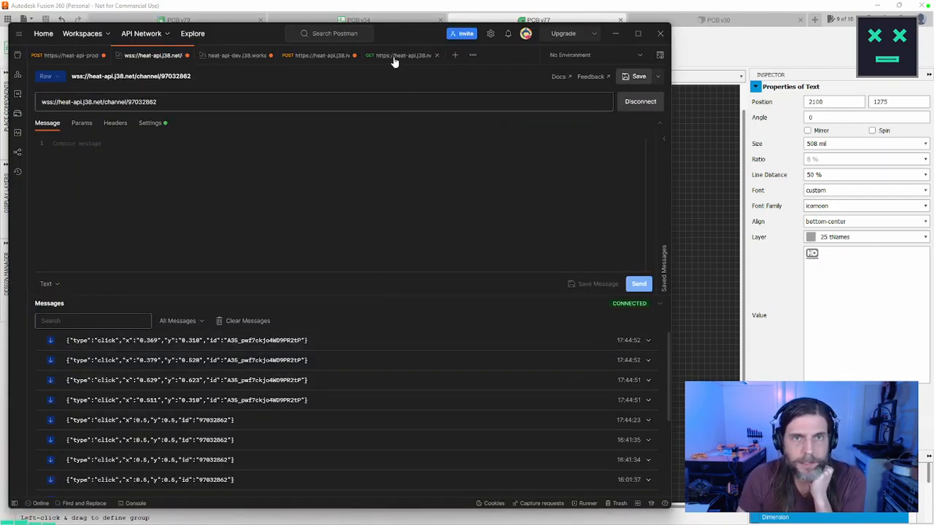
left_click(309, 63)
left_click(613, 104)
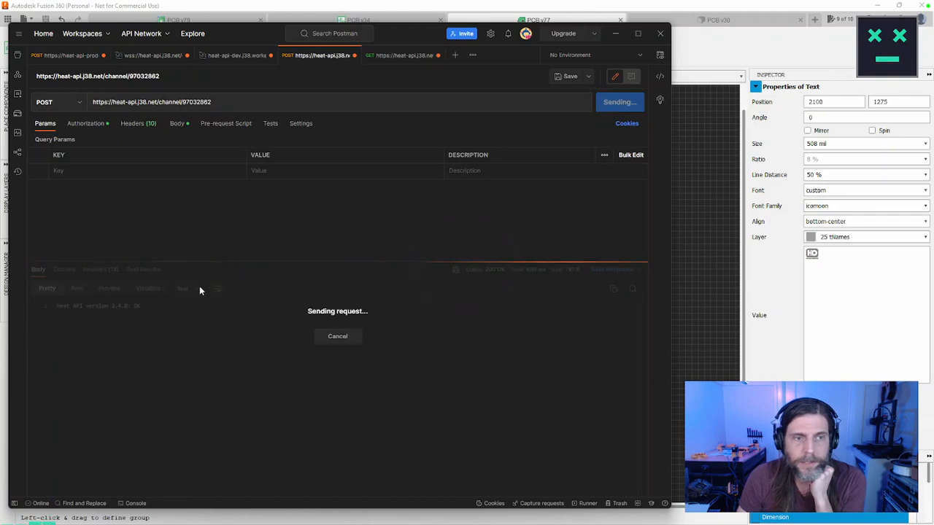
left_click(141, 57)
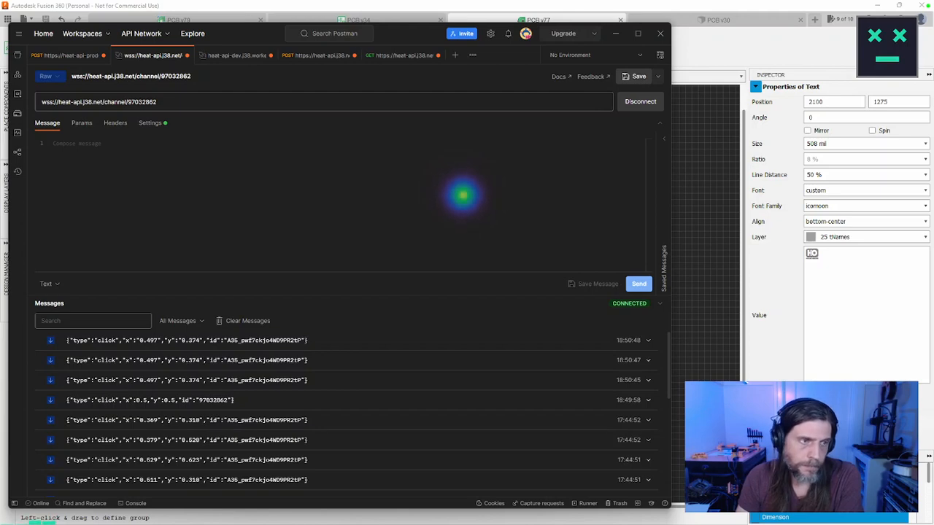
scroll(667, 408, "down", 2)
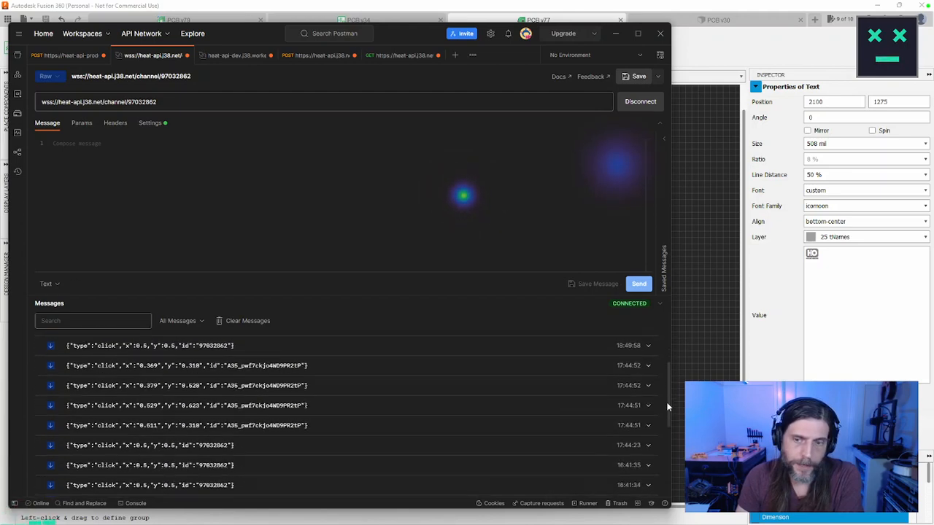
left_click_drag(667, 407, 662, 343)
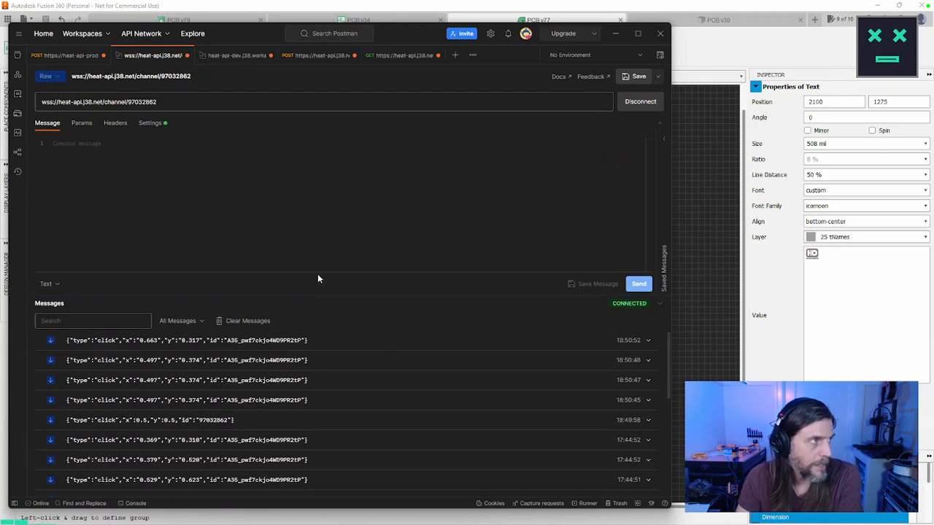
Step: Bring Visual Studio Code to the front and enter the Windows Security PIN to authorize its use of the GitHub SSH key
left_click(615, 33)
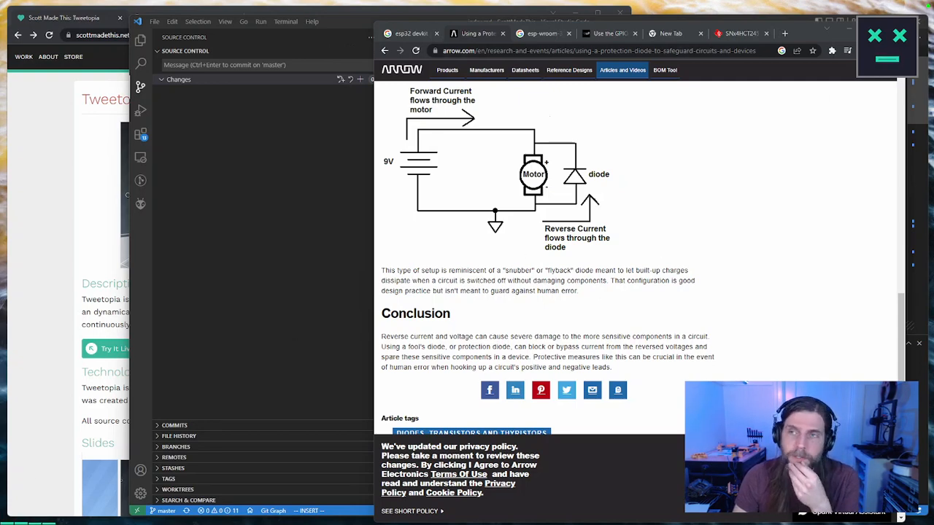
left_click(849, 29)
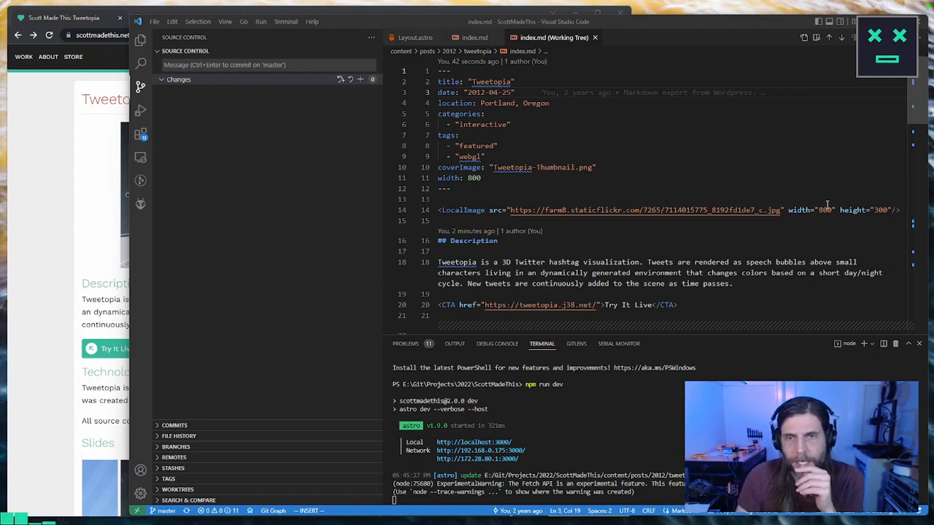
left_click(155, 23)
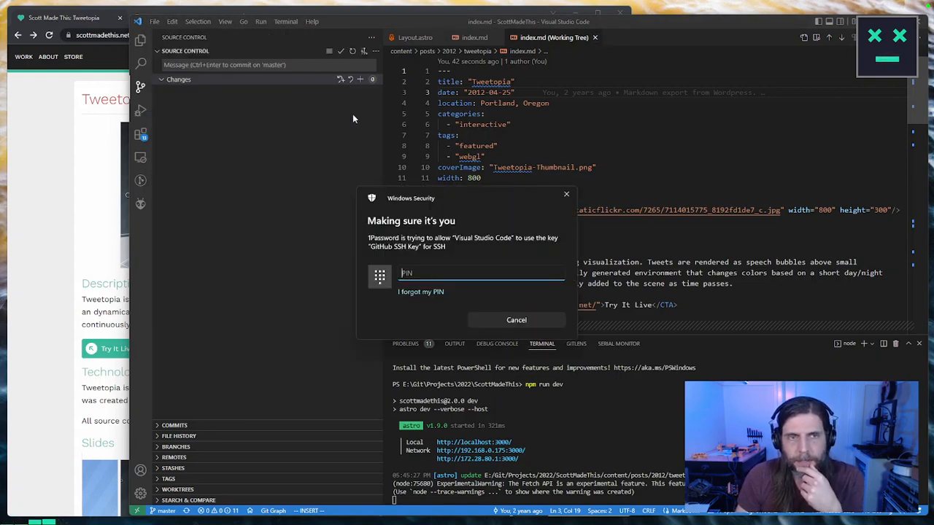
type("******")
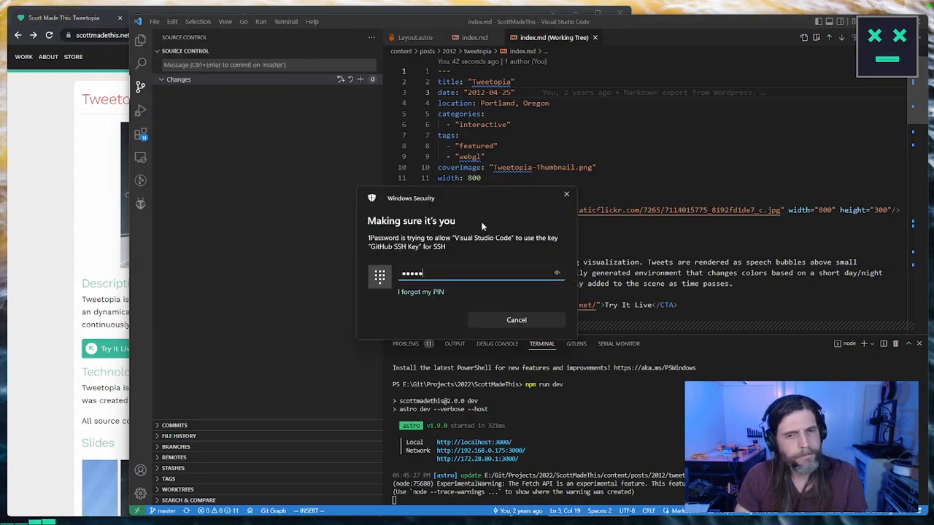
key("Return")
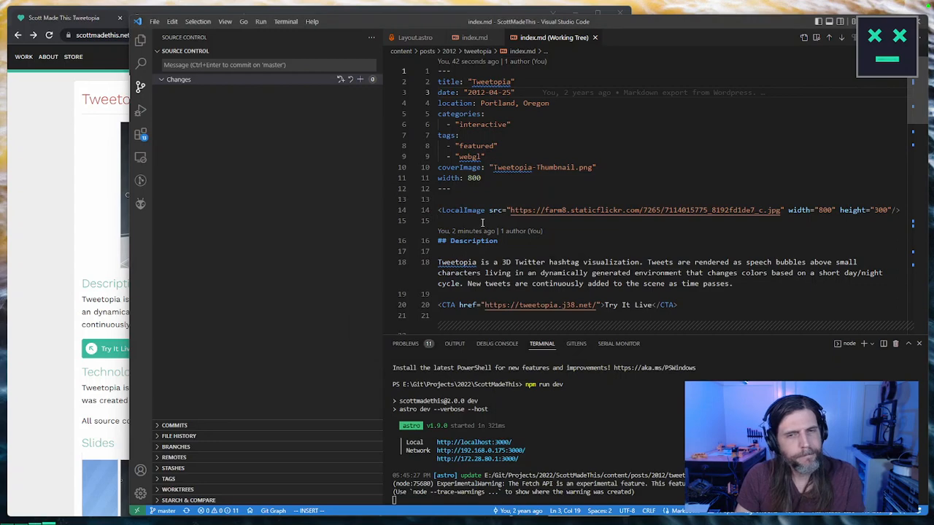
Step: Open the recent project folder E:\Git\Jobs\2023\HighOrder\Scoreboard
left_click(153, 21)
mouse_move(219, 119)
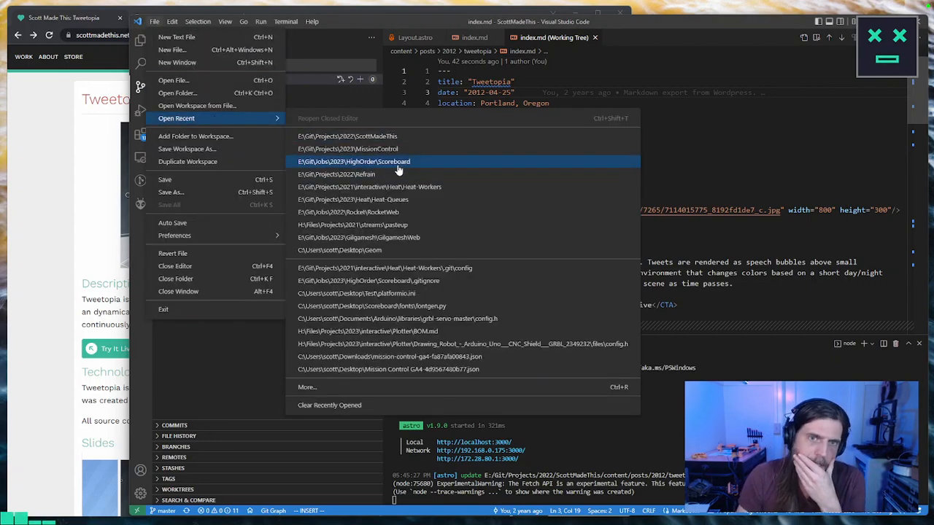
left_click(365, 161)
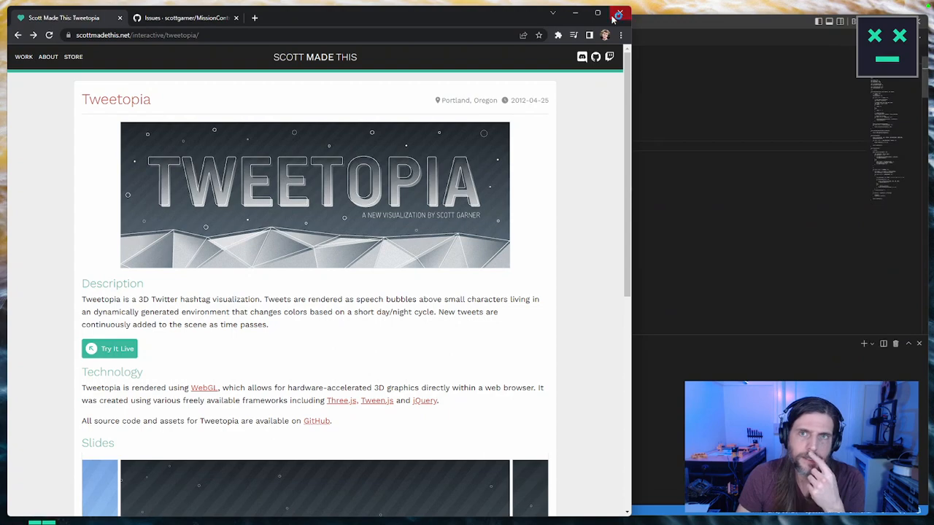
Step: Close the Tweetopia browser window, and reposition and enlarge the Scoreboard editor window to fill the screen
left_click(633, 15)
left_click_drag(633, 16, 498, 15)
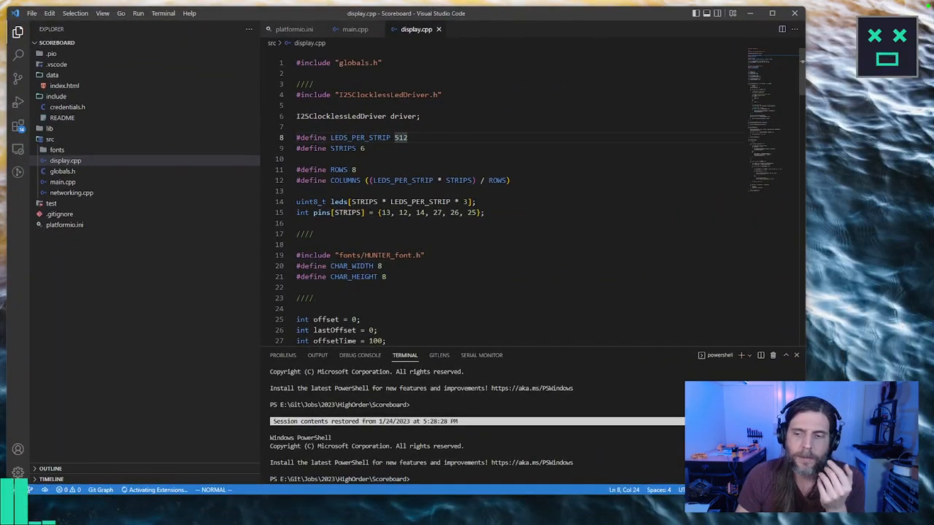
left_click_drag(807, 496, 918, 518)
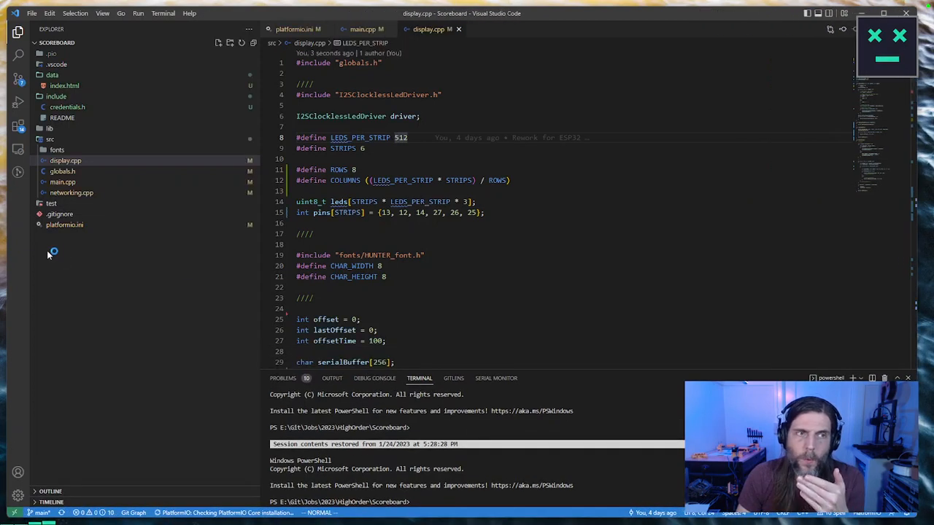
Step: Widen the PlatformIO project tasks list, try to run Upload Filesystem Image OTA for esp32 twice, and close the task's terminal
left_click(18, 195)
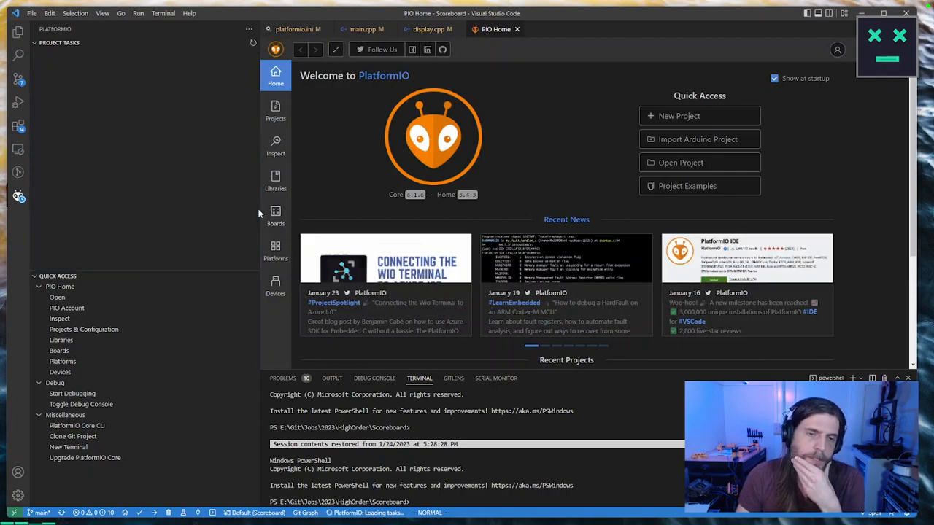
left_click_drag(258, 209, 291, 210)
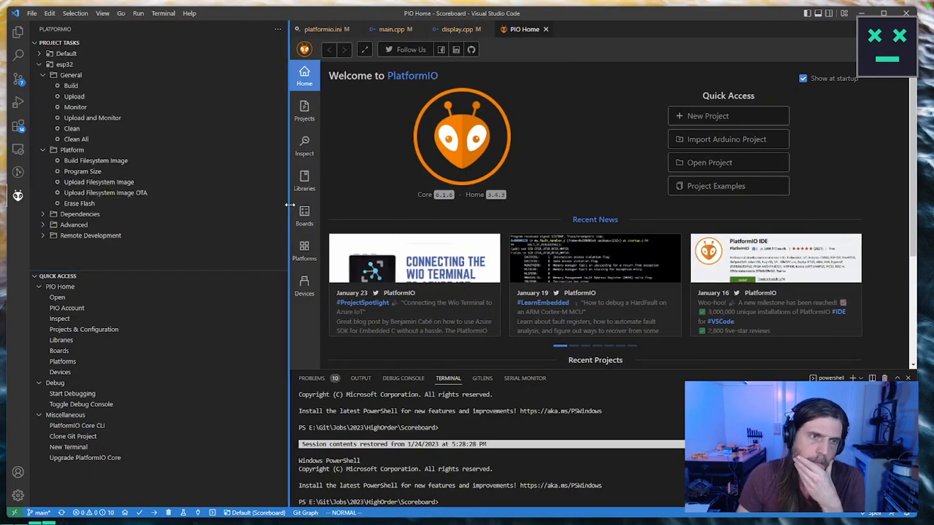
left_click(92, 196)
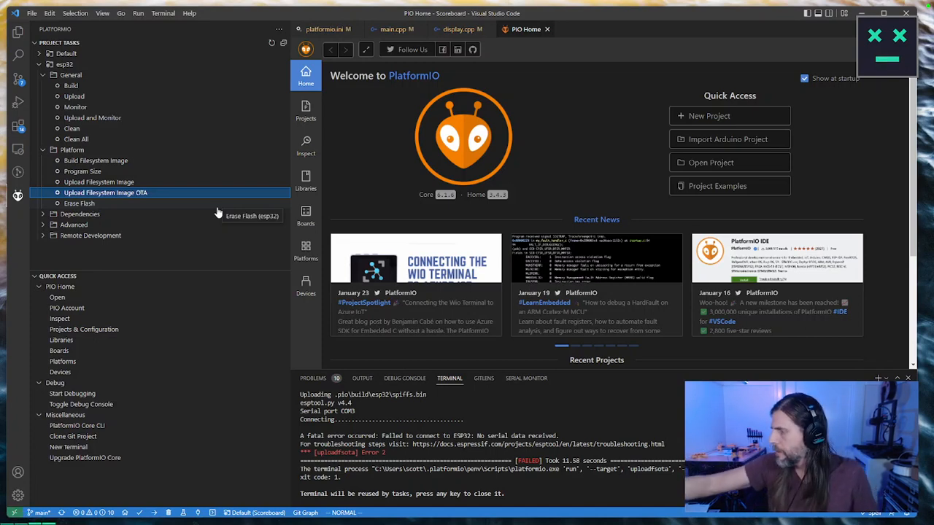
left_click(143, 197)
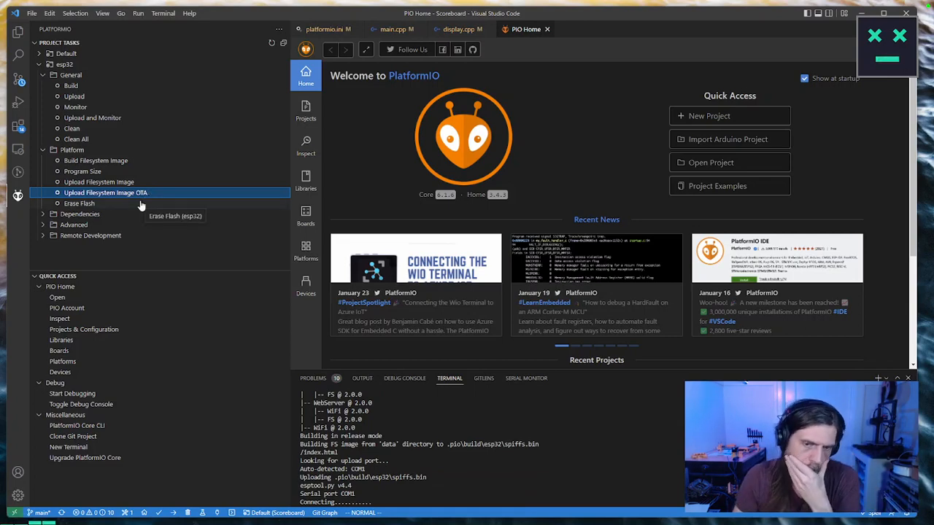
left_click(904, 402)
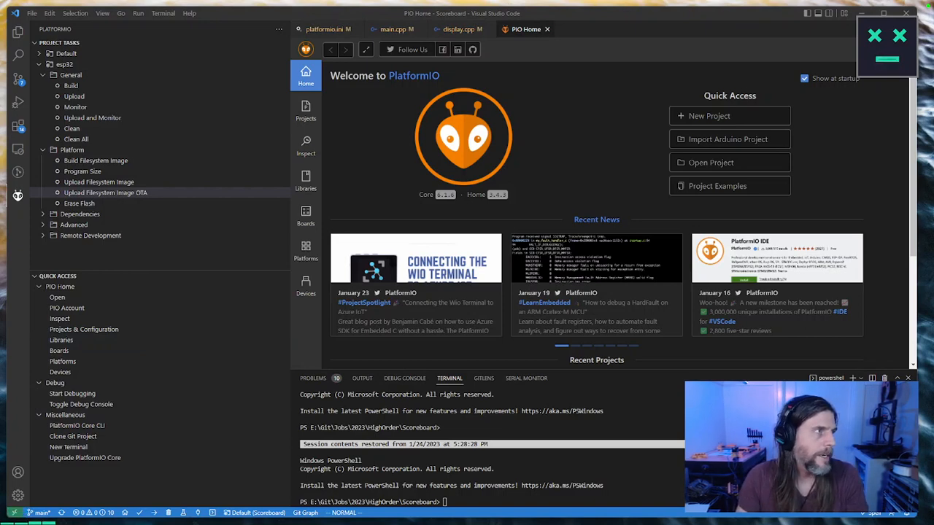
Step: Bring up the browser's "platform io ota" search results and read the solved answer in the "ESP32 OTA using PlatformIO" forum thread
left_click_drag(0, 4, 407, 41)
left_click(231, 172)
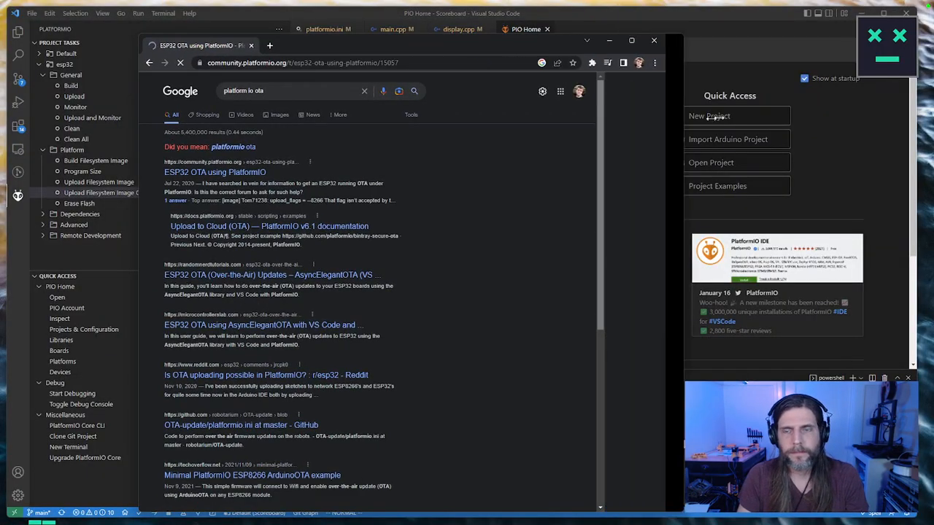
left_click_drag(518, 44, 724, 41)
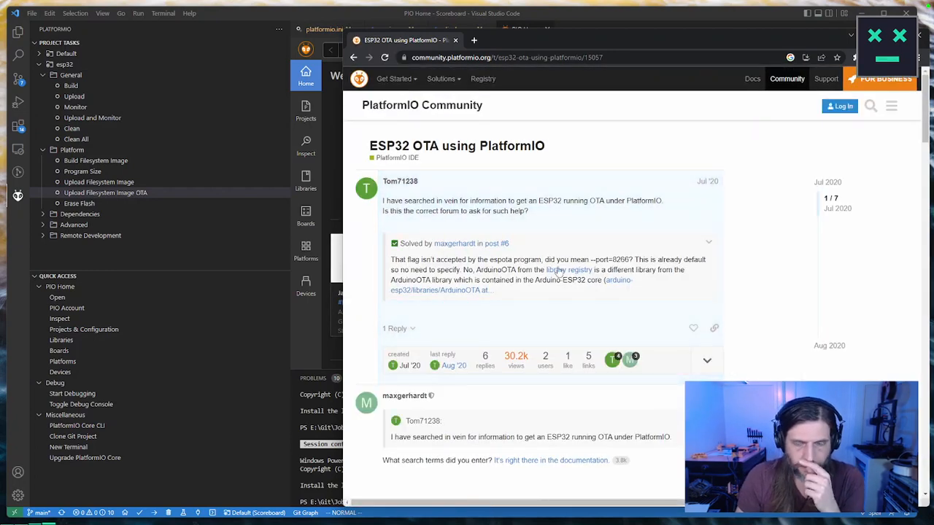
left_click_drag(391, 260, 718, 284)
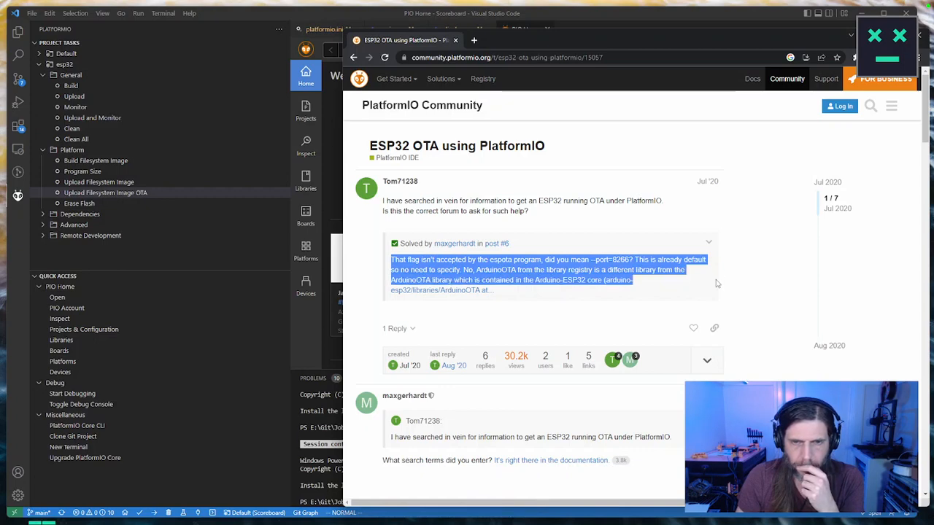
scroll(717, 284, "down", 2)
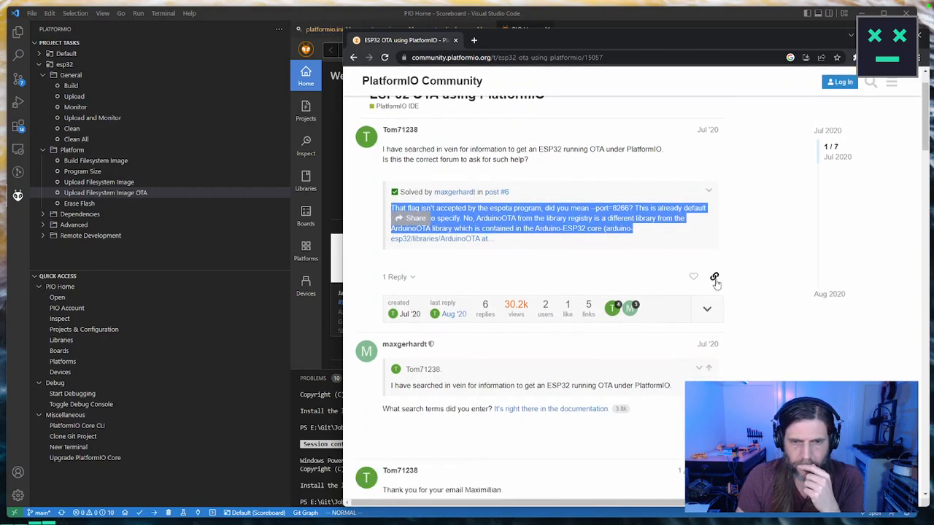
Step: Open the documentation linked in the thread and review the upload-port commands in its Over-the-Air (OTA) update section
left_click(519, 315)
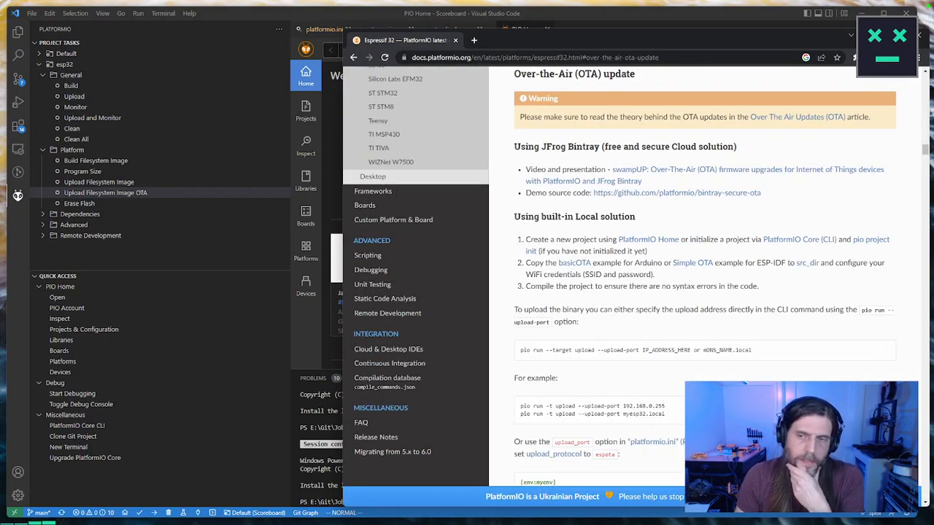
left_click_drag(756, 351, 522, 351)
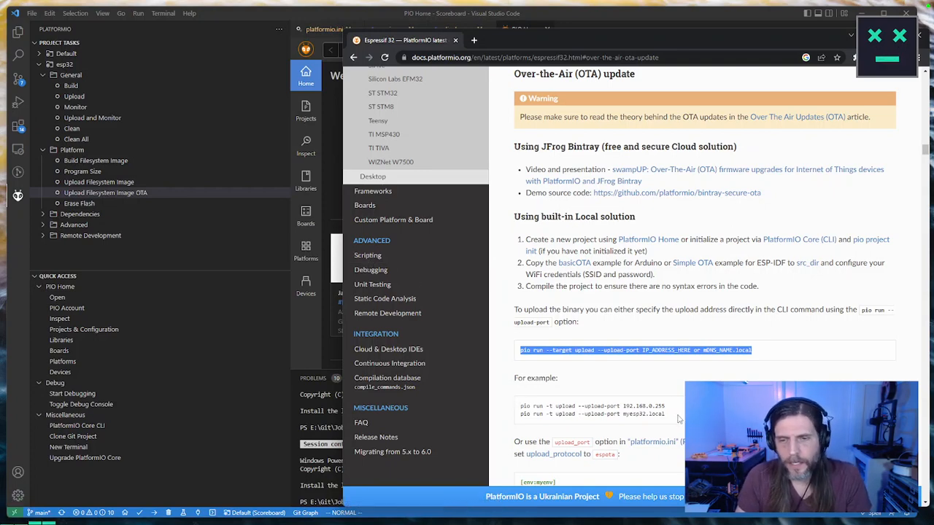
left_click_drag(678, 419, 521, 418)
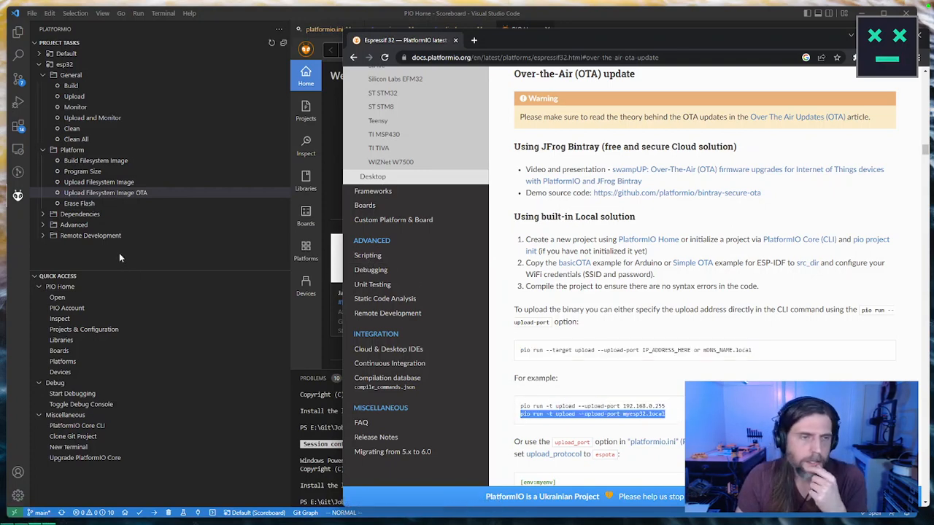
Step: Return to Visual Studio Code and examine the esp32 Remote Development and Advanced tasks, plus the Default environment's task groups
left_click(119, 252)
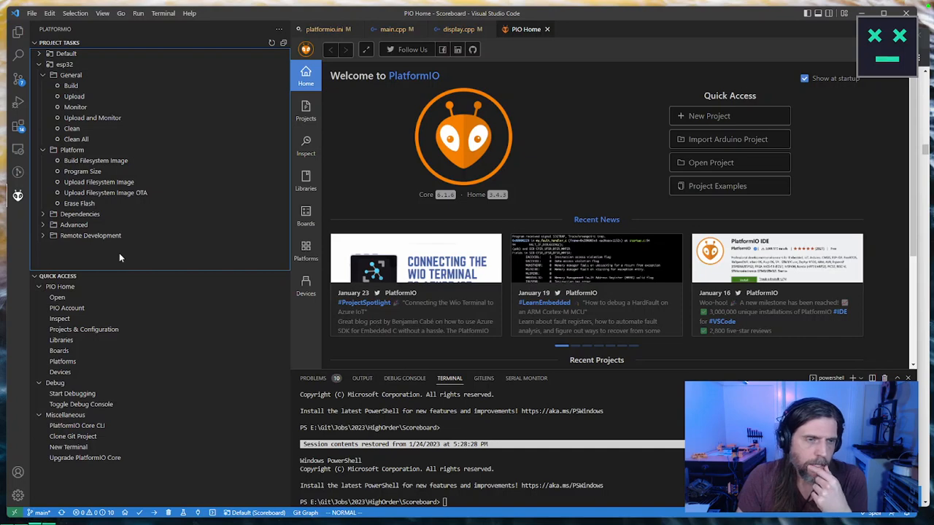
left_click(43, 238)
left_click(43, 237)
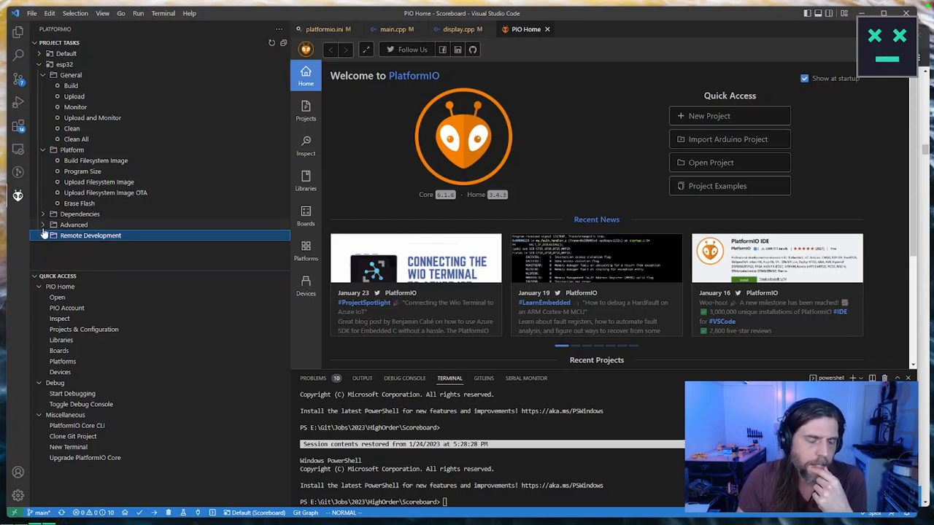
left_click(43, 226)
scroll(129, 229, "down", 2)
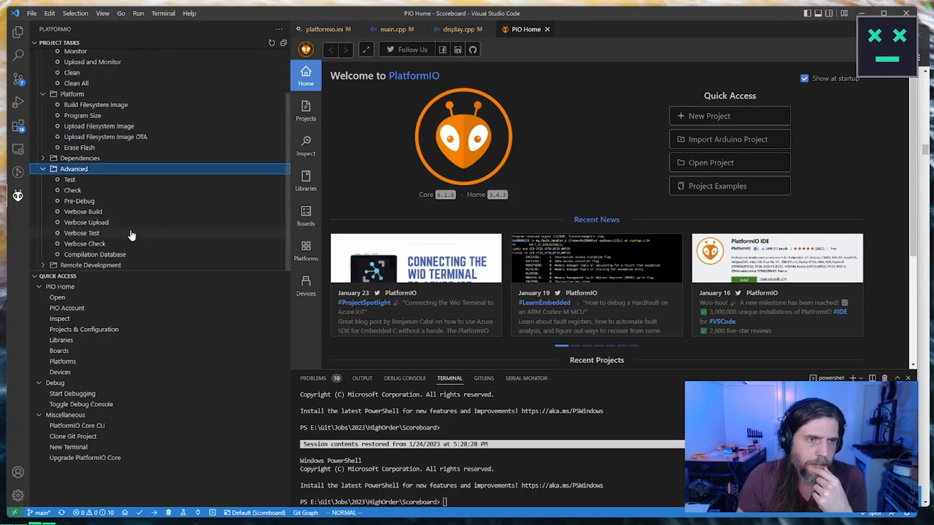
left_click(43, 169)
left_click(40, 54)
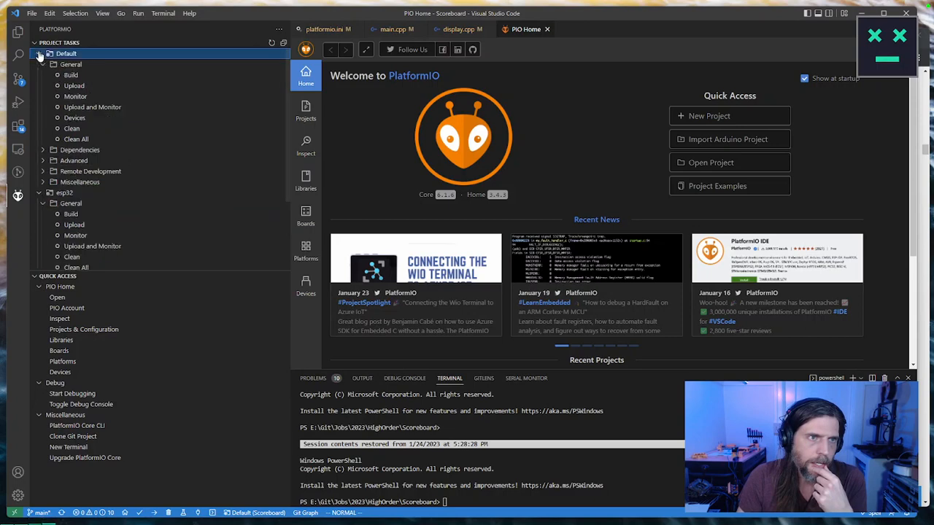
left_click(40, 54)
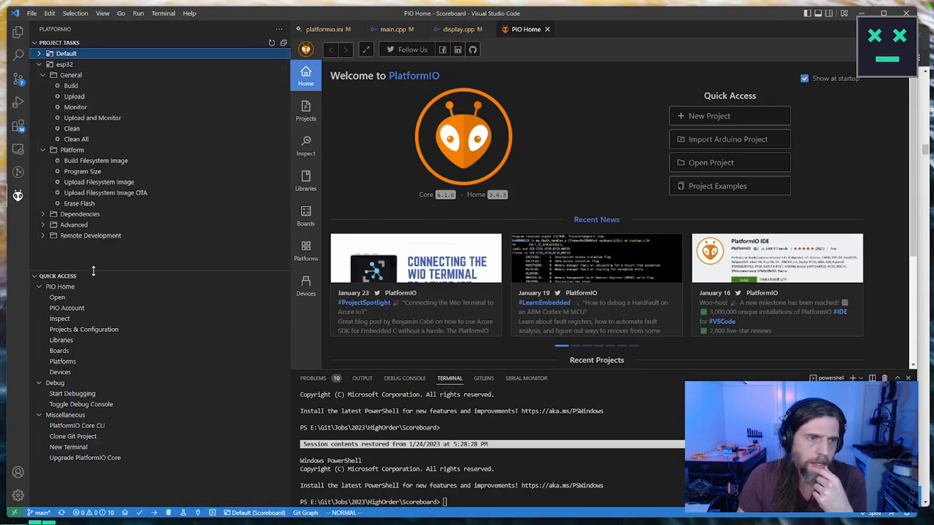
Step: Enlarge the project tasks area and check the esp32 Remote Development, Advanced and Dependencies groups for an OTA firmware upload task
left_click_drag(93, 270, 93, 354)
left_click(42, 236)
left_click(42, 236)
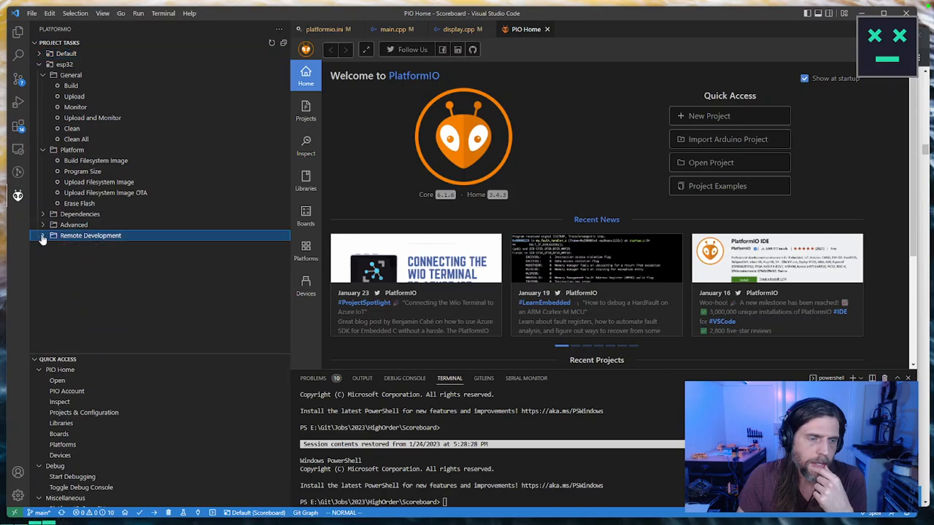
left_click(43, 225)
left_click(42, 225)
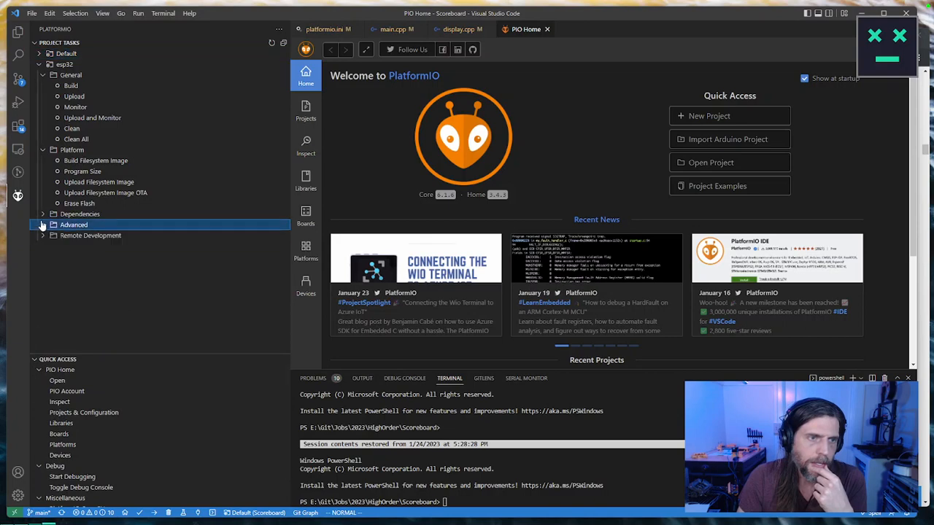
left_click(42, 215)
left_click(41, 215)
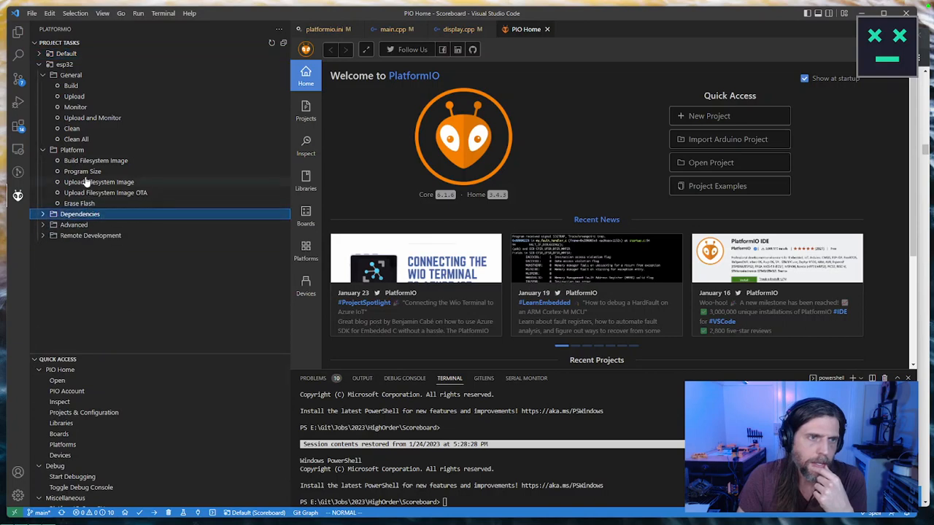
left_click(41, 64)
left_click(41, 65)
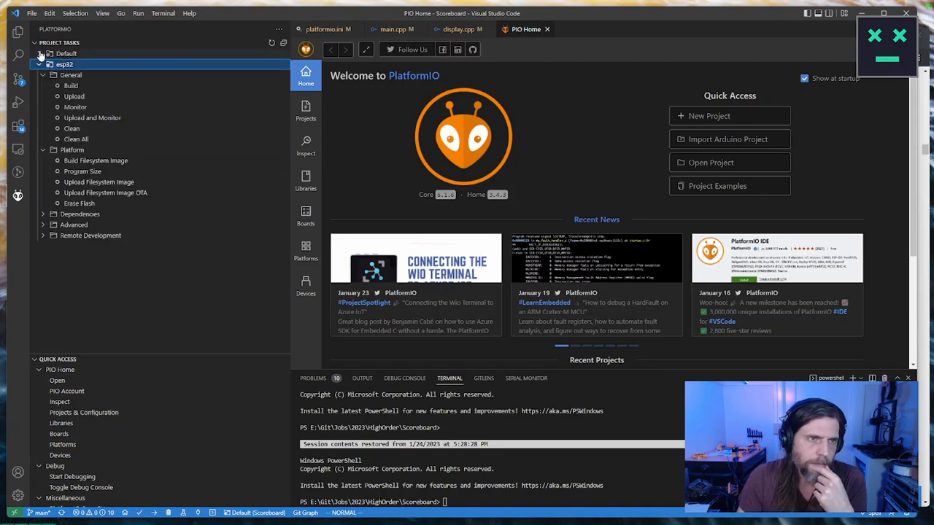
Step: Examine the Default environment's Miscellaneous, Remote Development, Advanced and Dependencies tasks, and collapse all of its groups
left_click(41, 54)
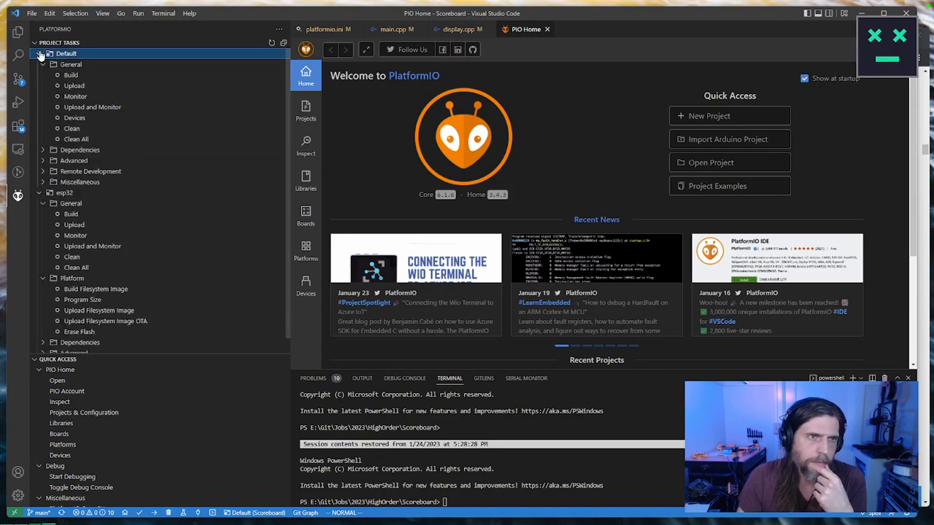
left_click(49, 162)
left_click(50, 161)
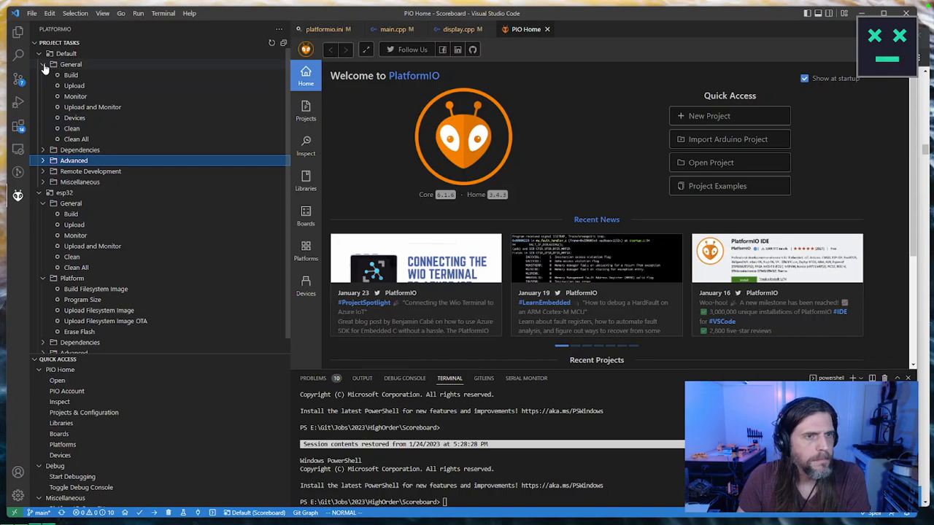
left_click(44, 182)
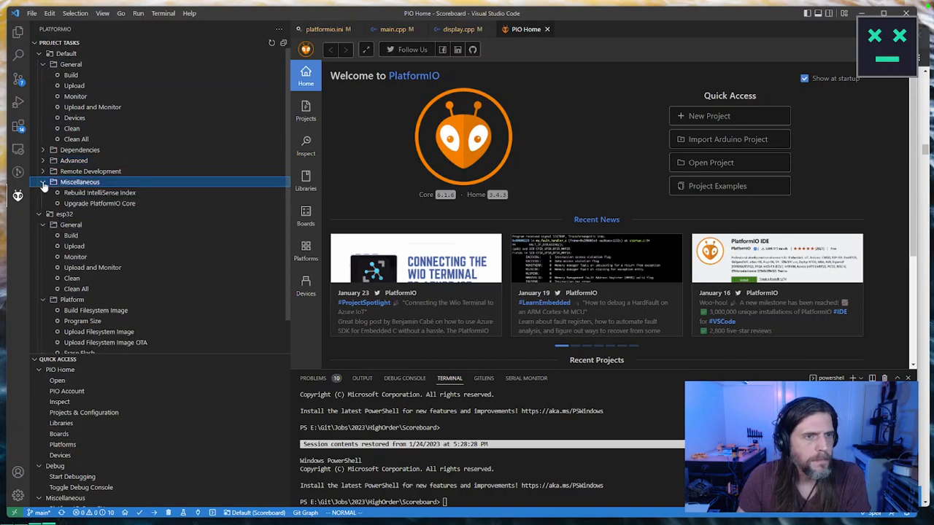
left_click(44, 172)
left_click(44, 161)
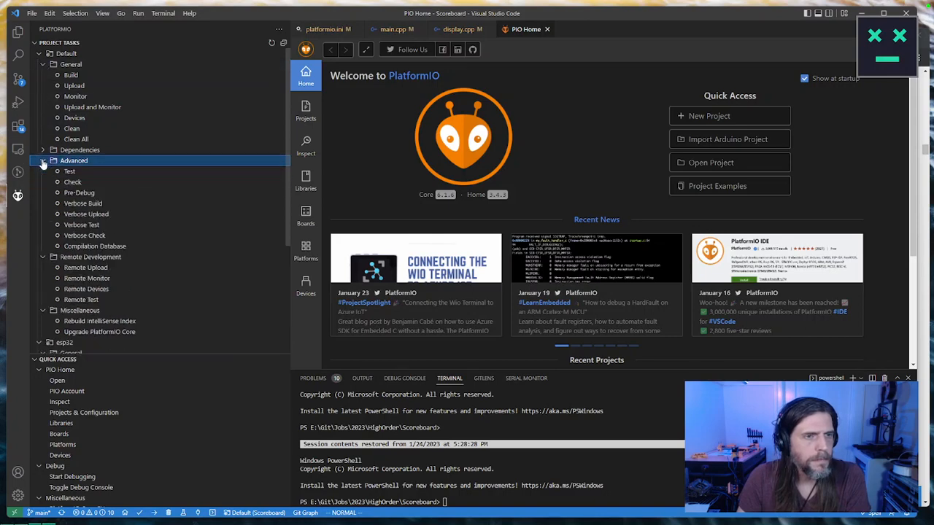
left_click(42, 150)
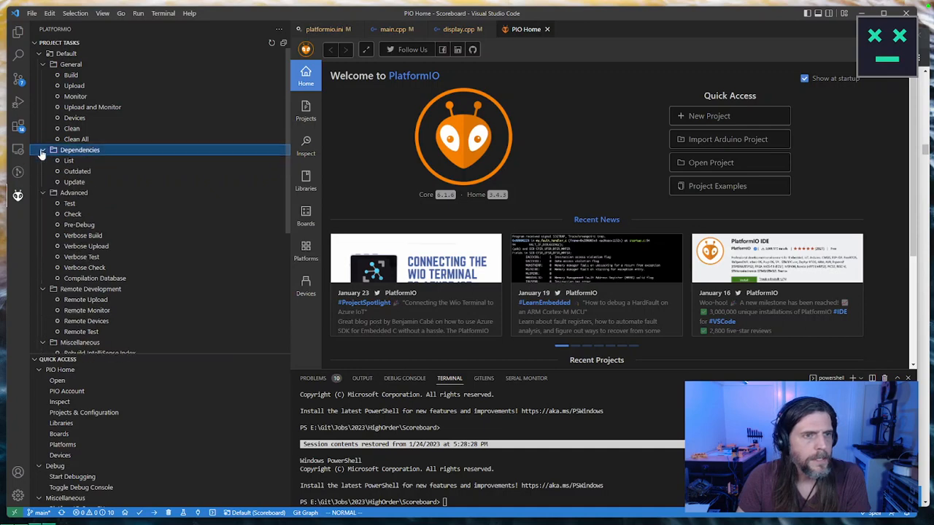
left_click(43, 65)
left_click(43, 75)
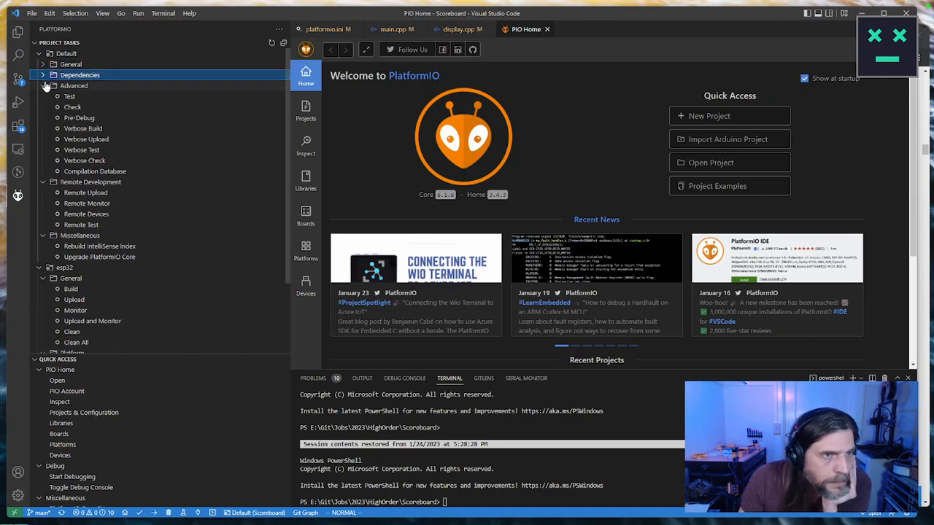
left_click(43, 85)
left_click(43, 96)
left_click(43, 107)
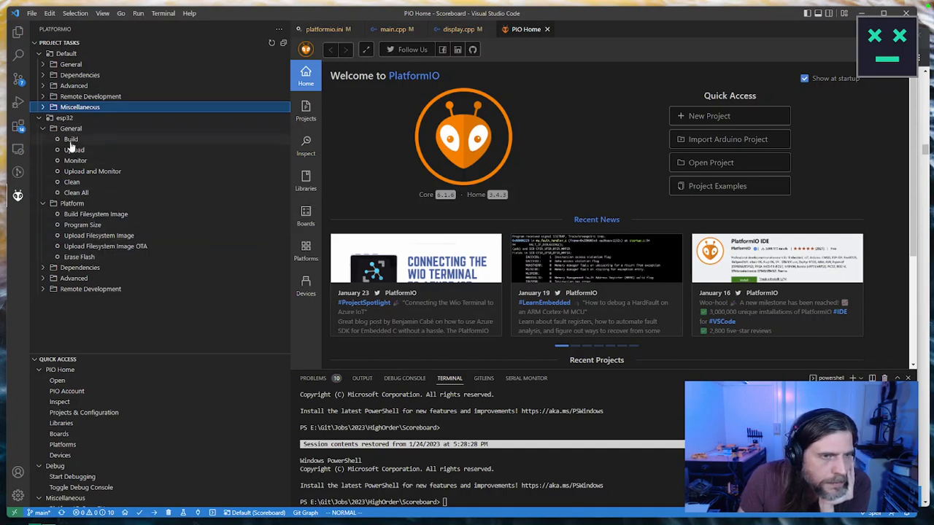
Step: Recheck the tasks in the esp32 Advanced, Remote Development and Dependencies groups, collapsing each one again
left_click(46, 279)
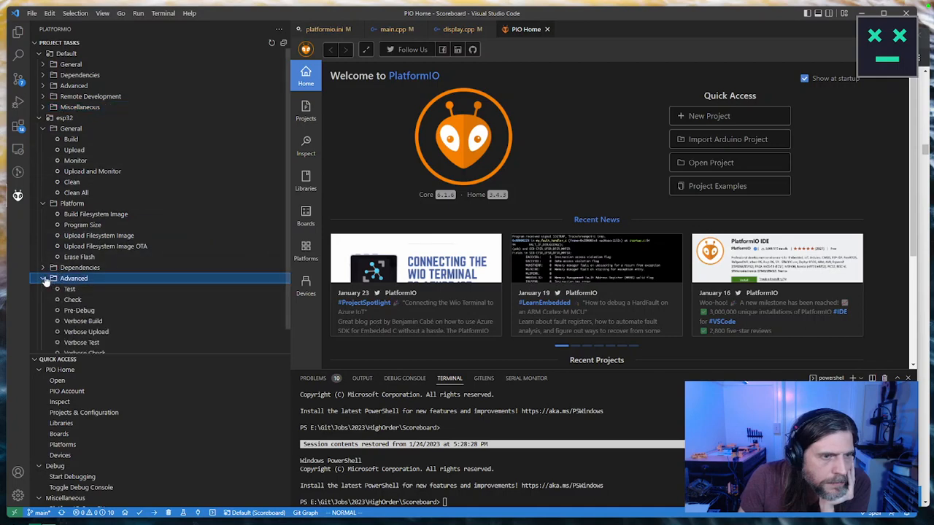
left_click(46, 280)
left_click(45, 290)
left_click(45, 290)
left_click(44, 268)
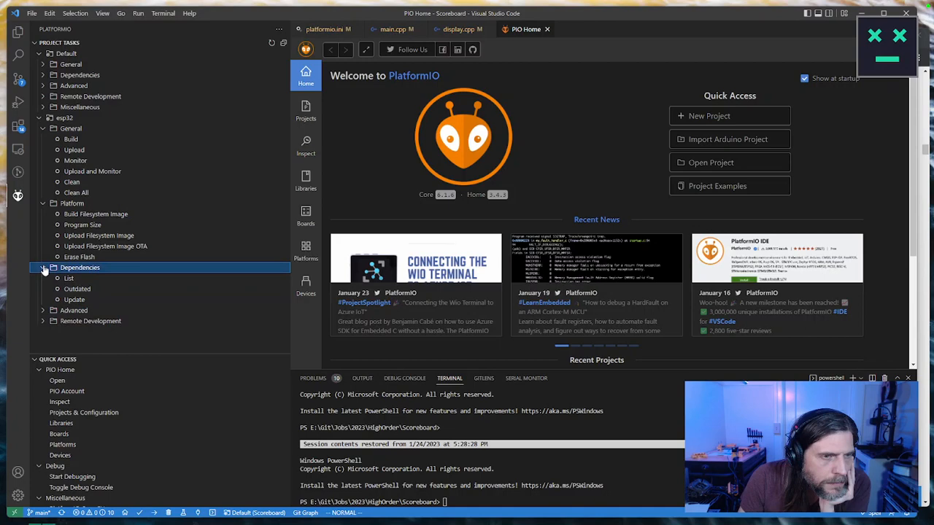
left_click(43, 268)
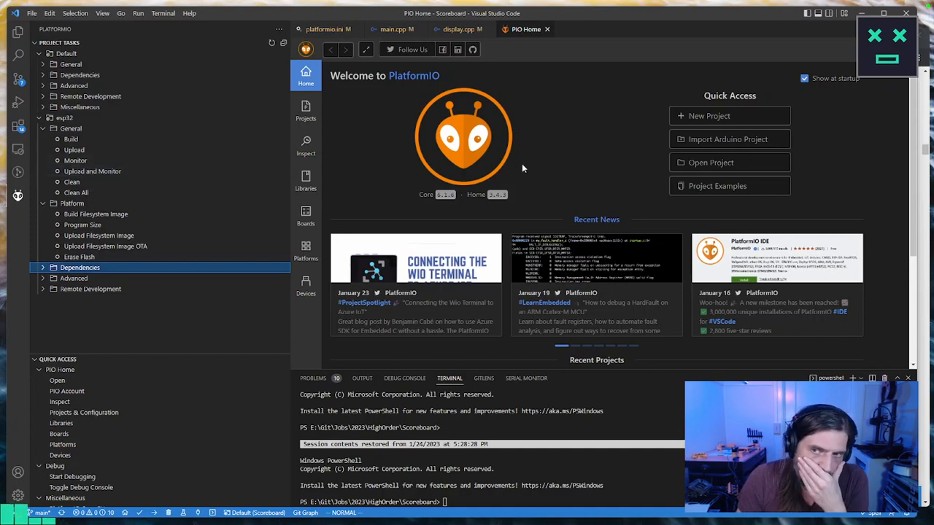
Step: Open the HighOrder\Scoreboard project's configuration in PlatformIO Home, and display the repository's changed files in source control
scroll(540, 184, "down", 2)
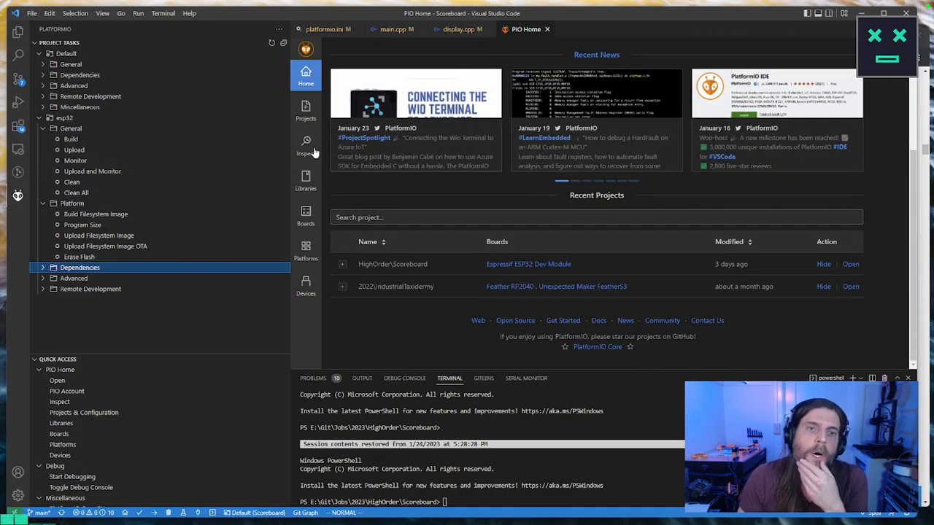
left_click(307, 111)
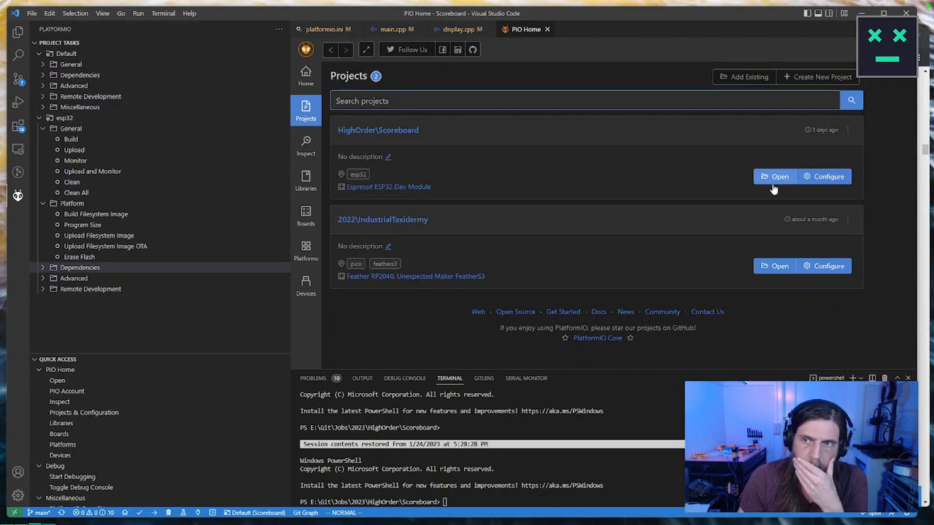
left_click(827, 177)
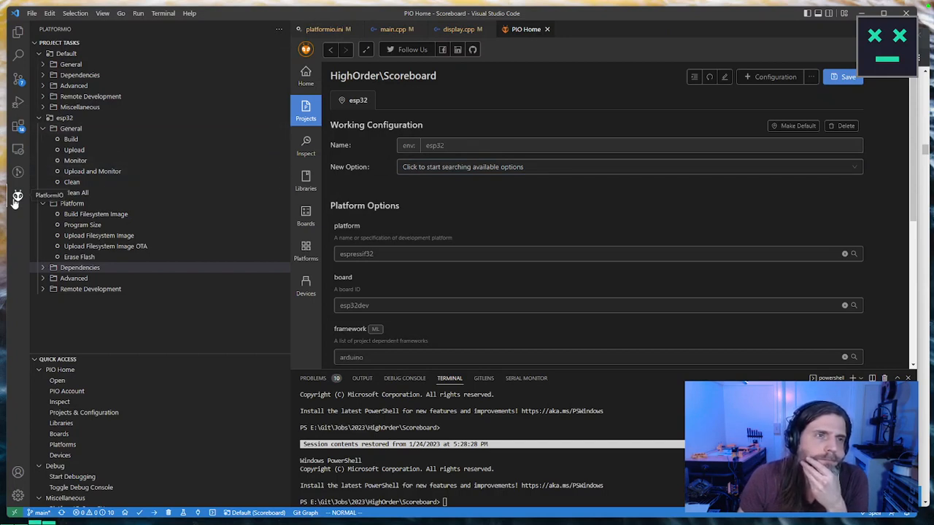
left_click(17, 82)
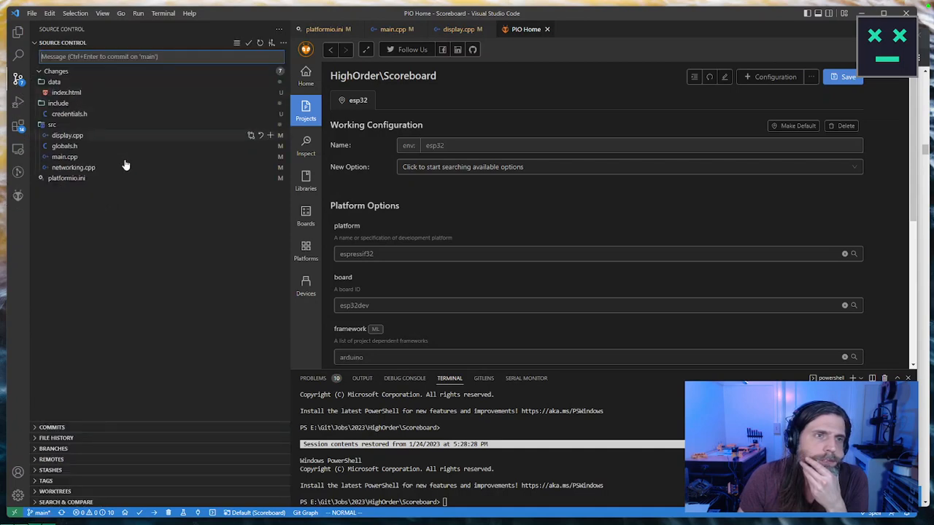
Step: View the uncommitted changes to networking.cpp and main.cpp, and open the modified configuration and source files, through globals.h and display.cpp
left_click(248, 169)
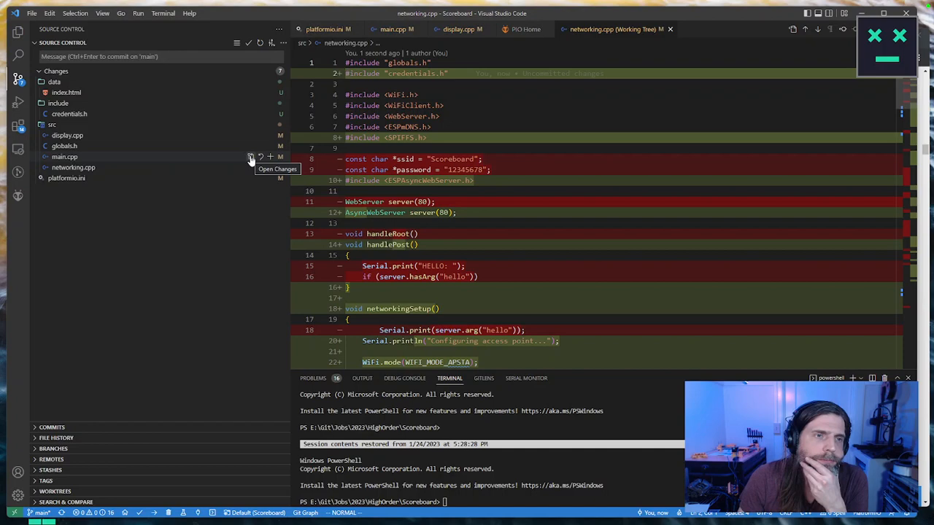
left_click(251, 157)
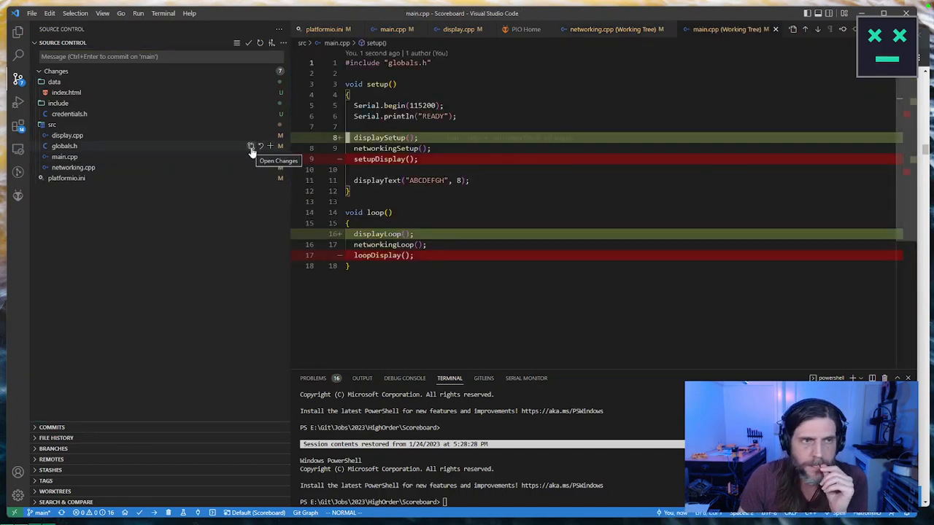
left_click(77, 178)
left_click(77, 167)
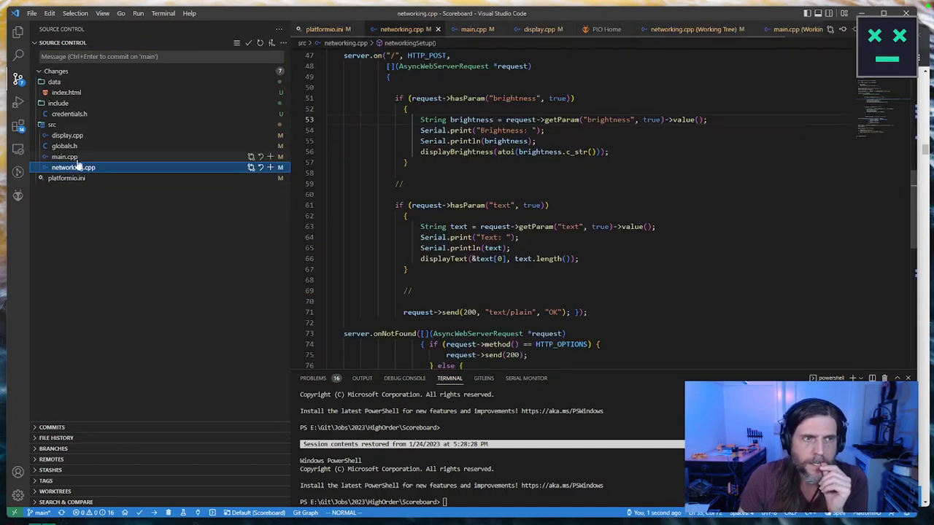
left_click(76, 157)
left_click(78, 147)
left_click(80, 137)
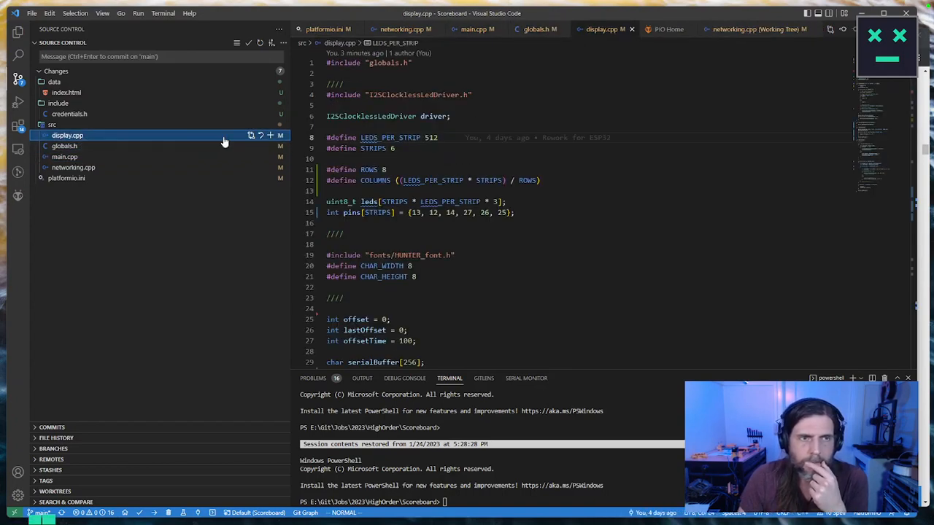
Step: Review the uncommitted changes in index.html, including its send script, and the changes to the web server setup in networking.cpp
left_click(251, 93)
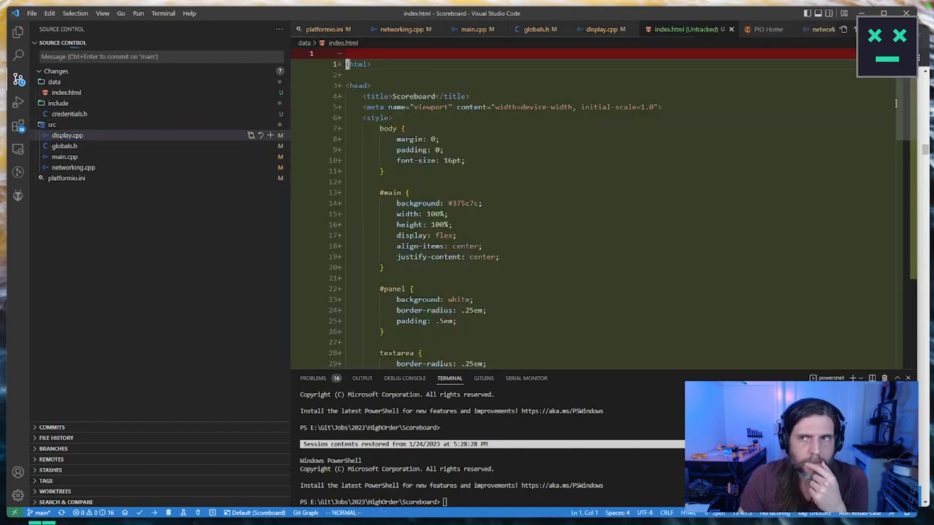
scroll(896, 103, "down", 15)
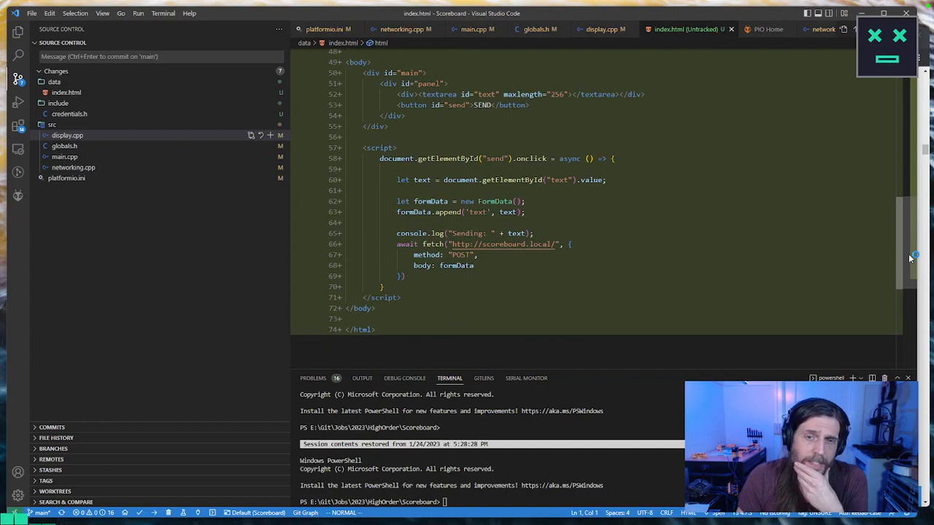
left_click_drag(910, 258, 907, 109)
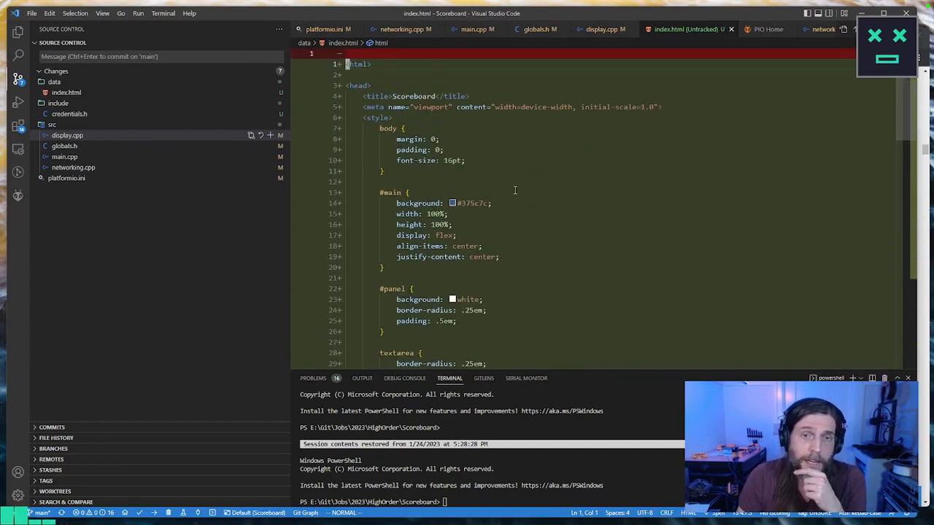
mouse_move(472, 204)
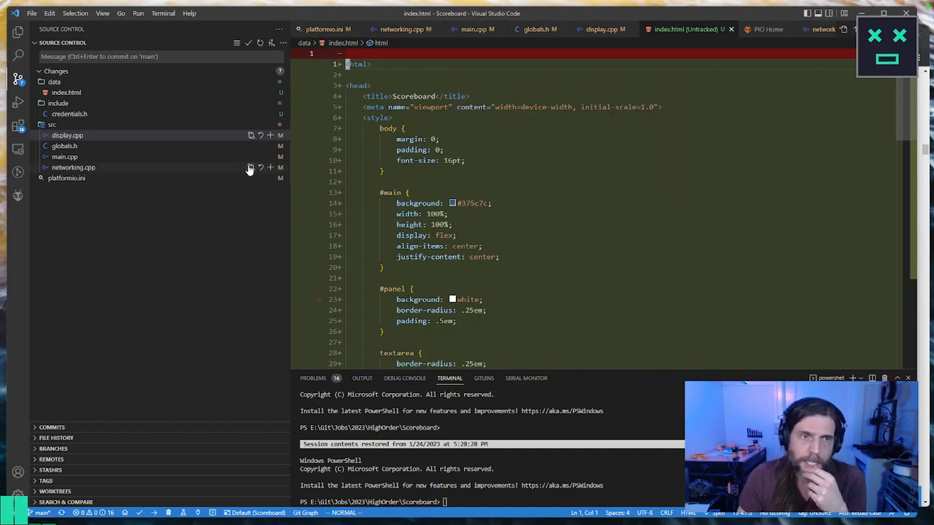
left_click(247, 168)
left_click(901, 164)
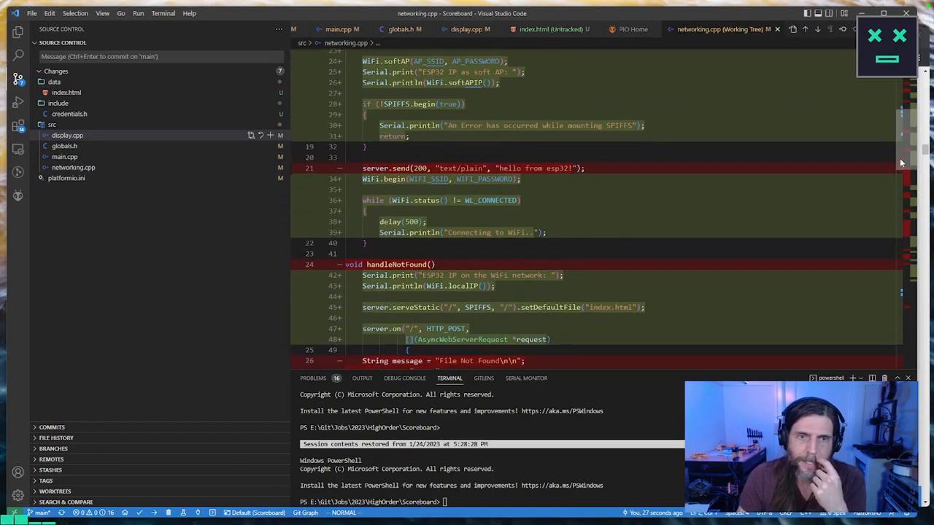
left_click_drag(901, 163, 825, 92)
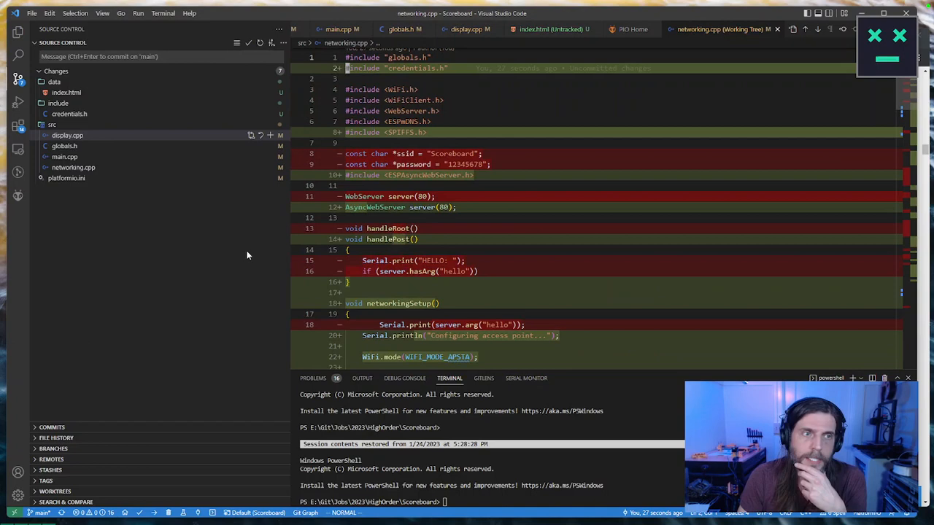
left_click(121, 221)
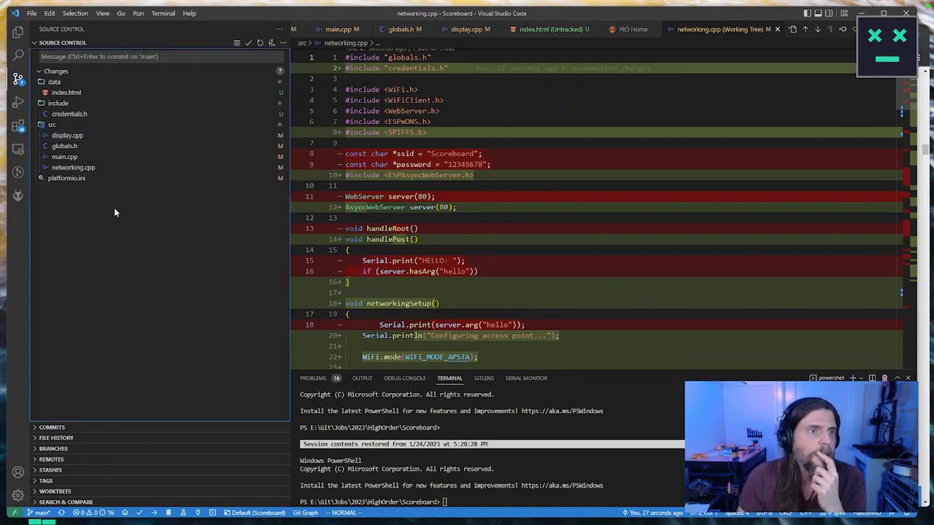
Step: Display the PlatformIO project tasks and start a new PlatformIO terminal in the Scoreboard project
right_click(16, 205)
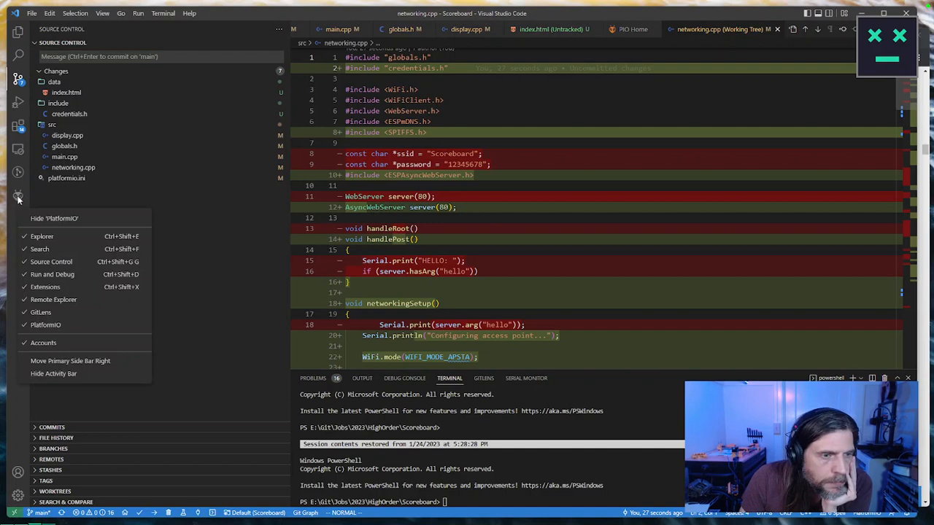
left_click(17, 197)
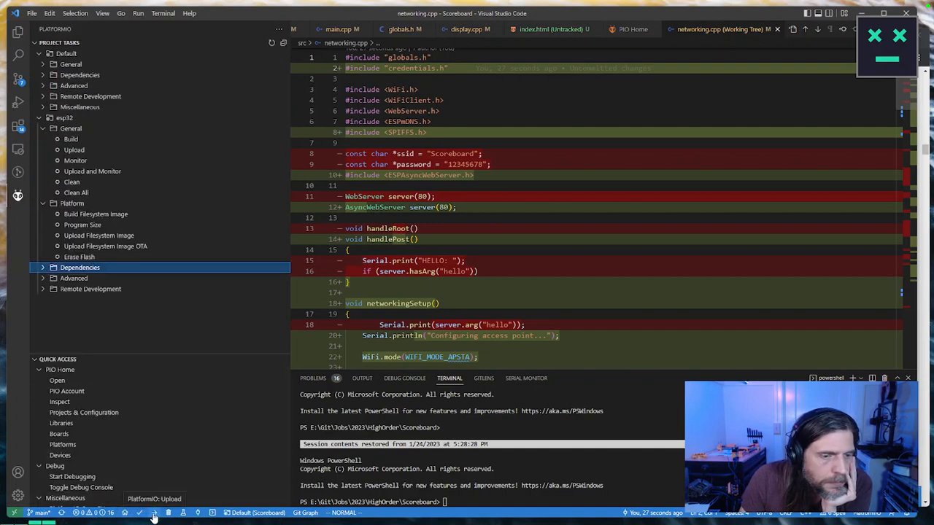
left_click(213, 513)
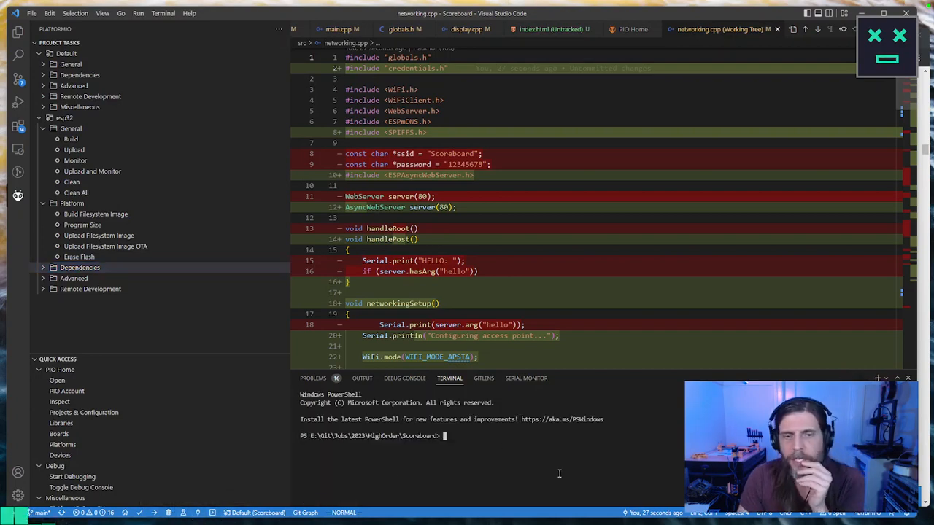
Step: Try to upload the firmware over the network with the terminal command "pio run -t upload --upload-port scoreboard.local"
type("pio run -t upload --upload-port myesp32.local")
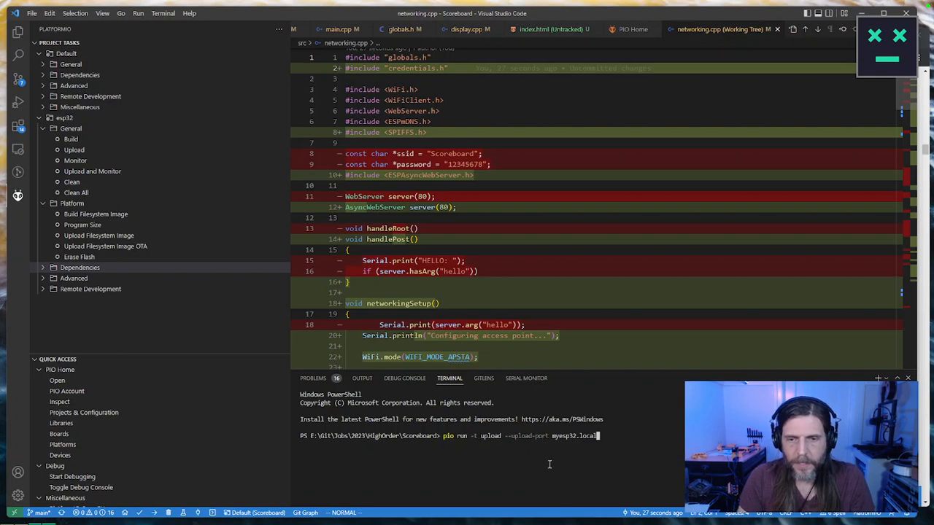
key("Left")
key("Left")
key("Left")
key("Left")
key("Left")
key("Left")
key("BackSpace")
key("BackSpace")
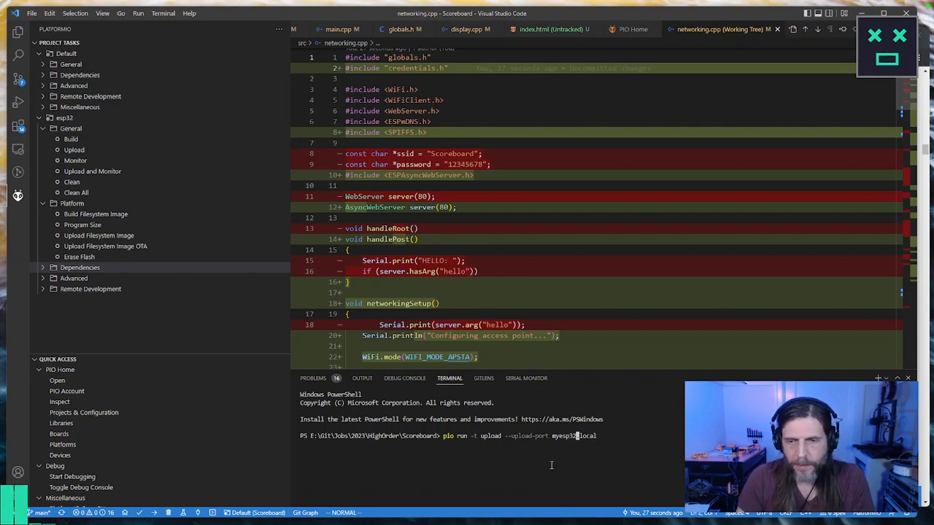
key("BackSpace")
key("BackSpace")
key("BackSpace")
key("BackSpace")
key("BackSpace")
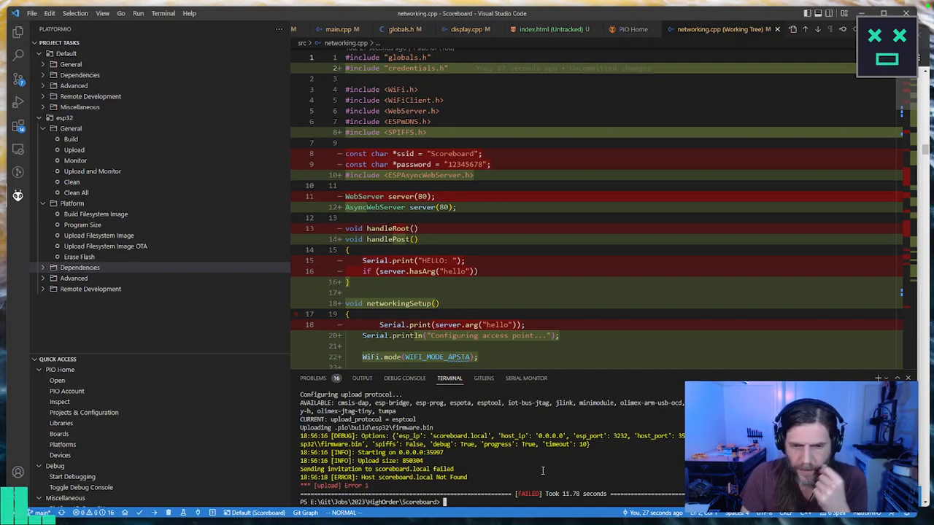
Step: Copy the "upload_protocol = espota" setting from the upload output in the terminal
scroll(541, 458, "up", 2)
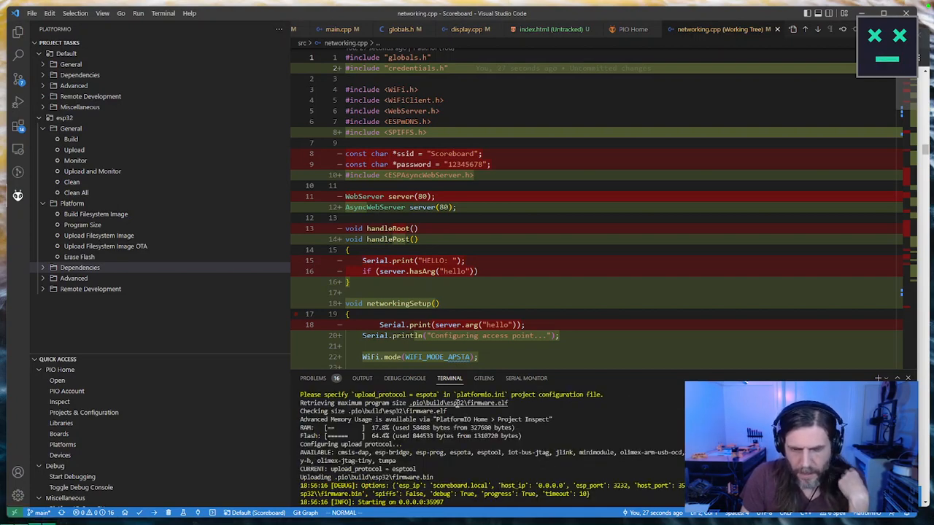
left_click_drag(435, 396, 357, 398)
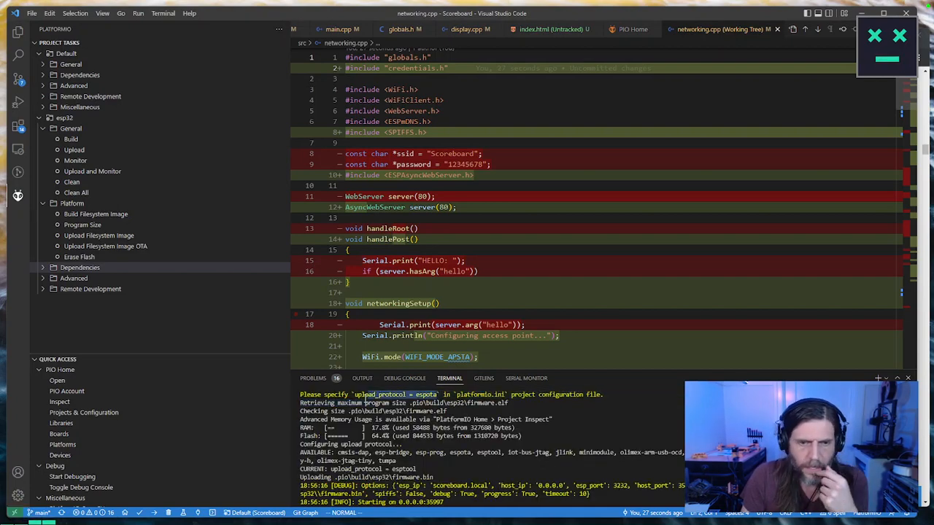
left_click(372, 395)
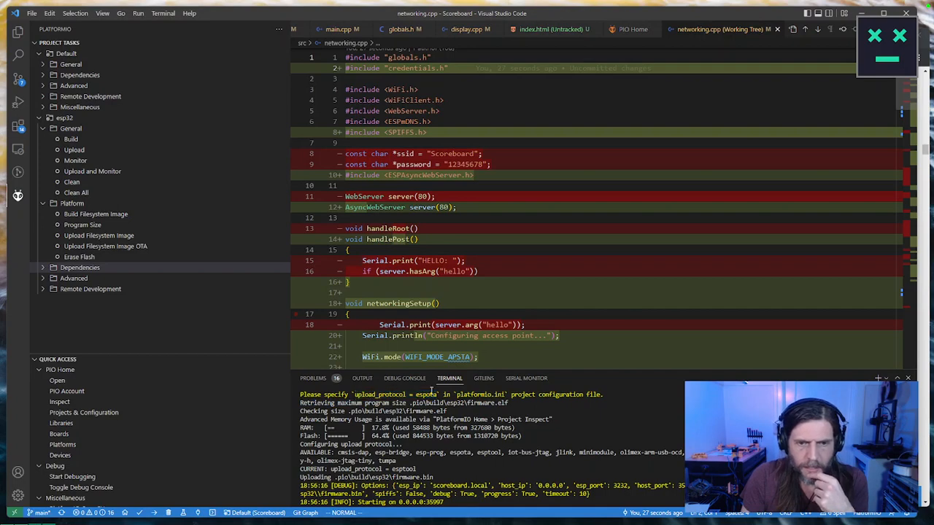
left_click_drag(436, 395, 355, 397)
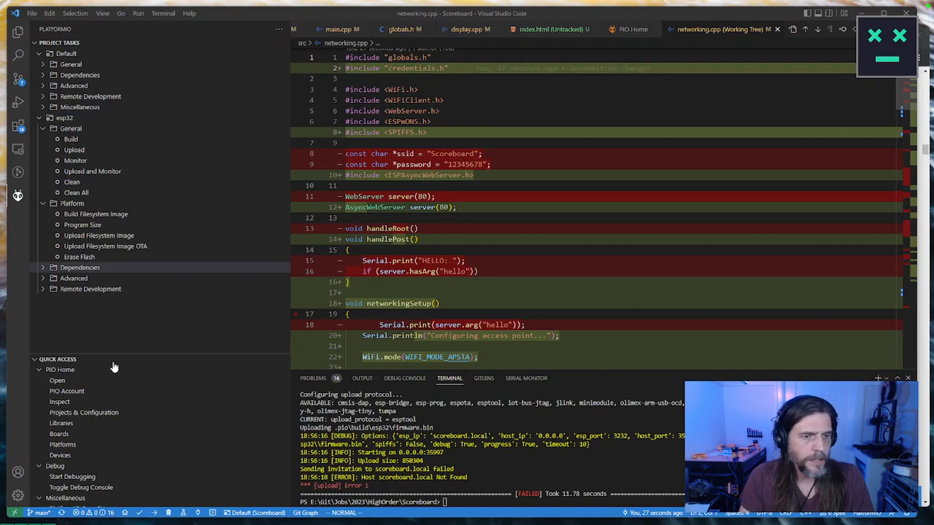
Step: Add the line "upload_protocol = espota" below monitor_speed in the esp32 environment of platformio.ini
left_click(20, 196)
left_click(64, 32)
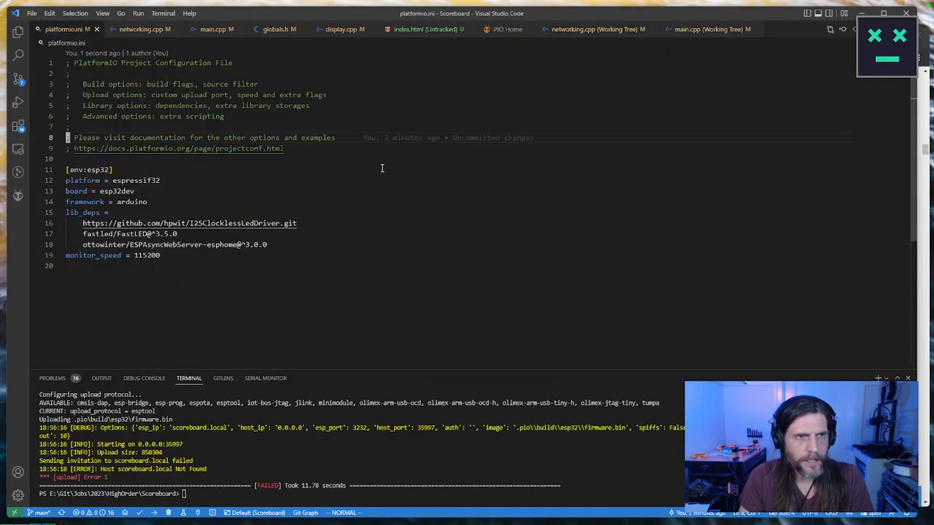
left_click(194, 254)
type("oupload_protocol = espota`")
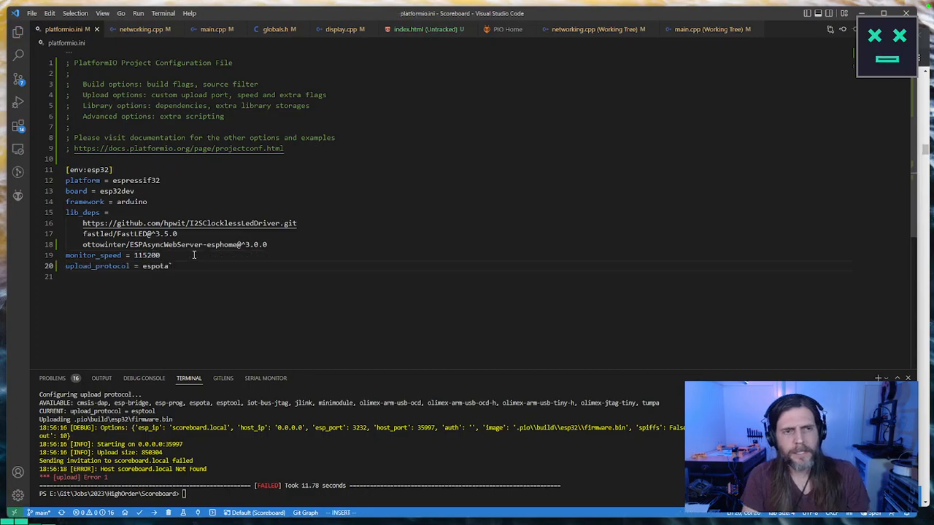
key("BackSpace")
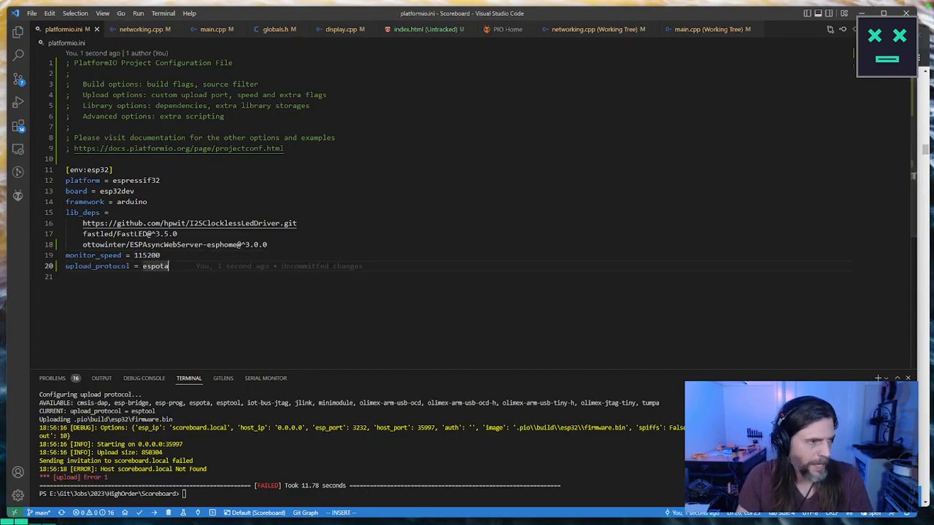
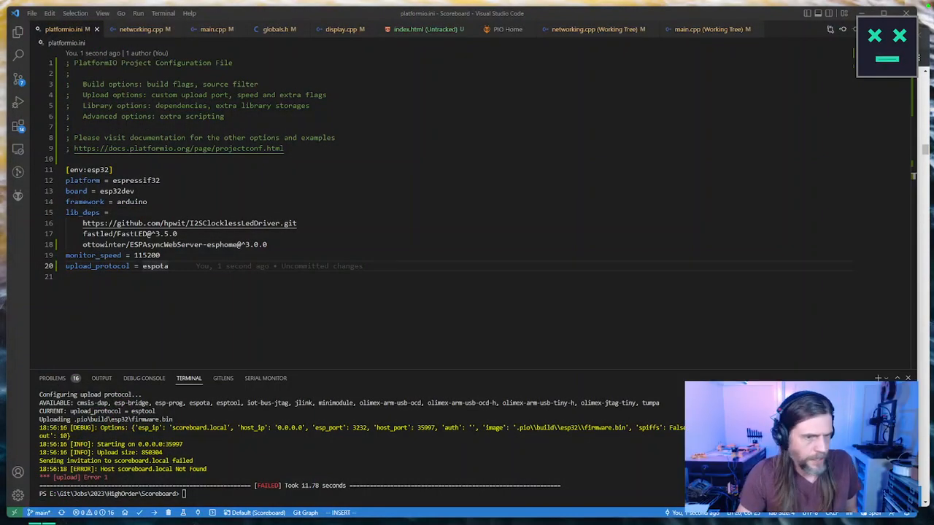
Step: Rerun the last firmware upload command for scoreboard.local in the terminal
left_click_drag(337, 441, 337, 448)
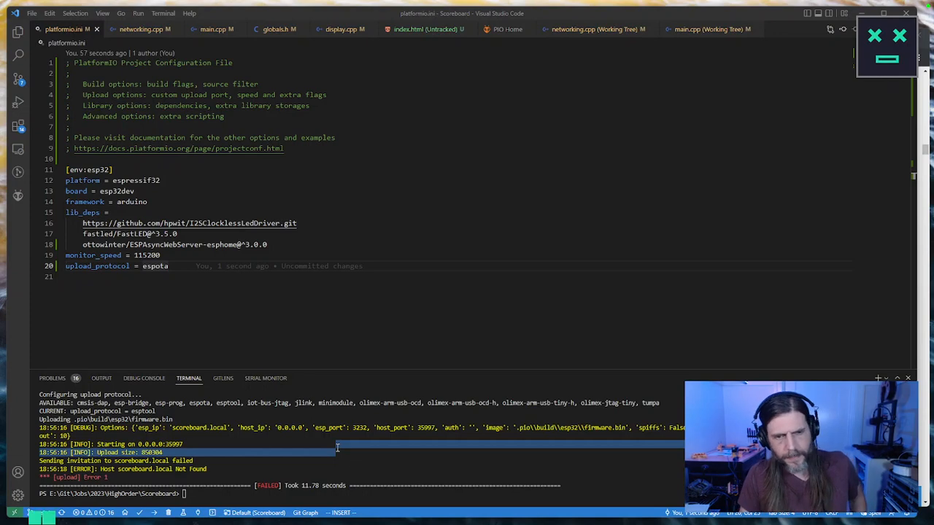
left_click(419, 473)
key("Up")
key("Return")
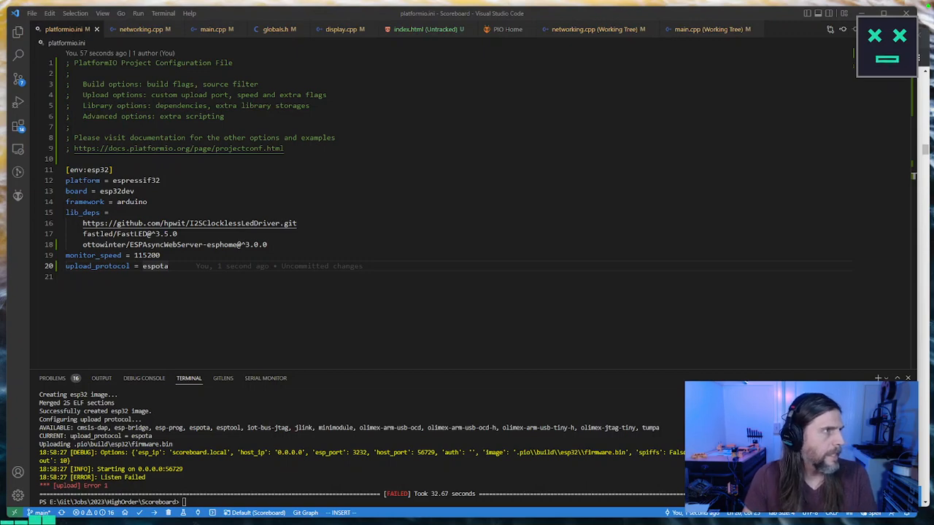
Step: Switch to the PlatformIO documentation in the browser, widen its window, and read the built-in local solution steps for OTA updates
left_click_drag(0, 69, 610, 39)
left_click(786, 33)
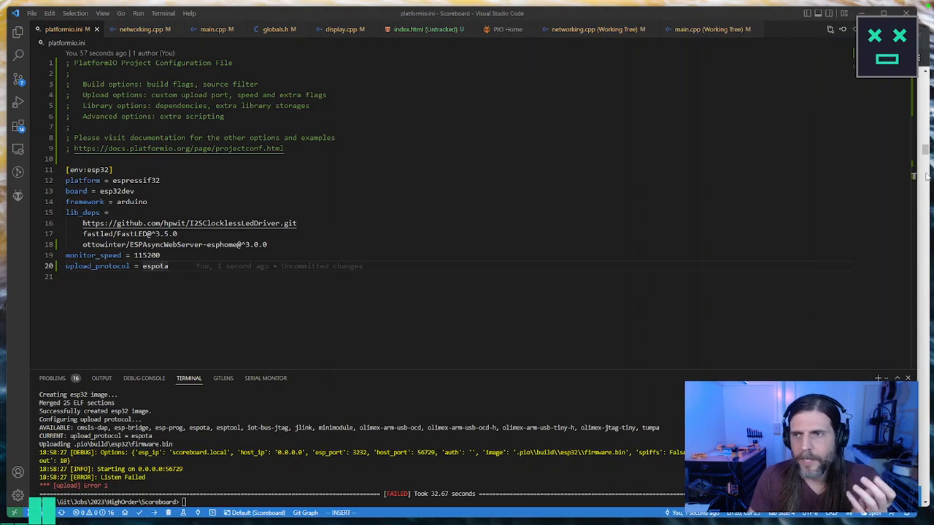
key("alt+Tab")
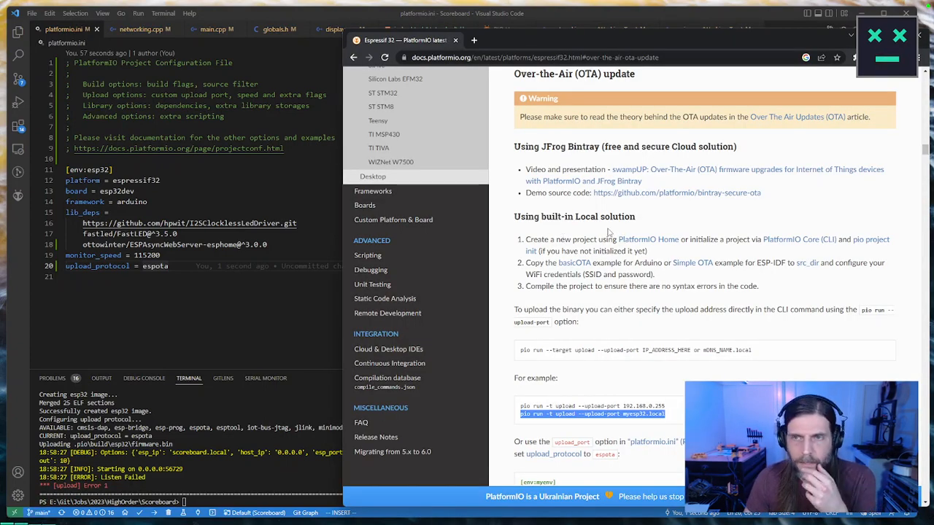
left_click_drag(526, 240, 670, 256)
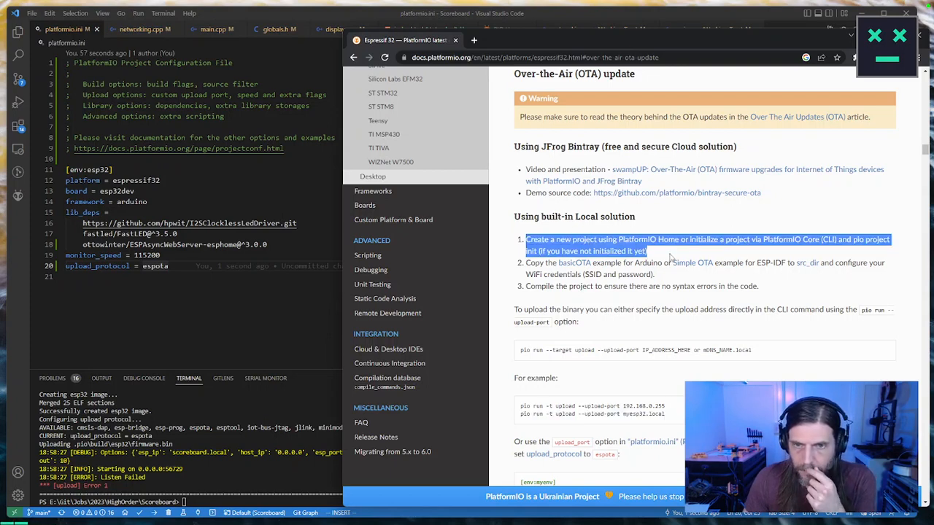
left_click_drag(669, 256, 676, 277)
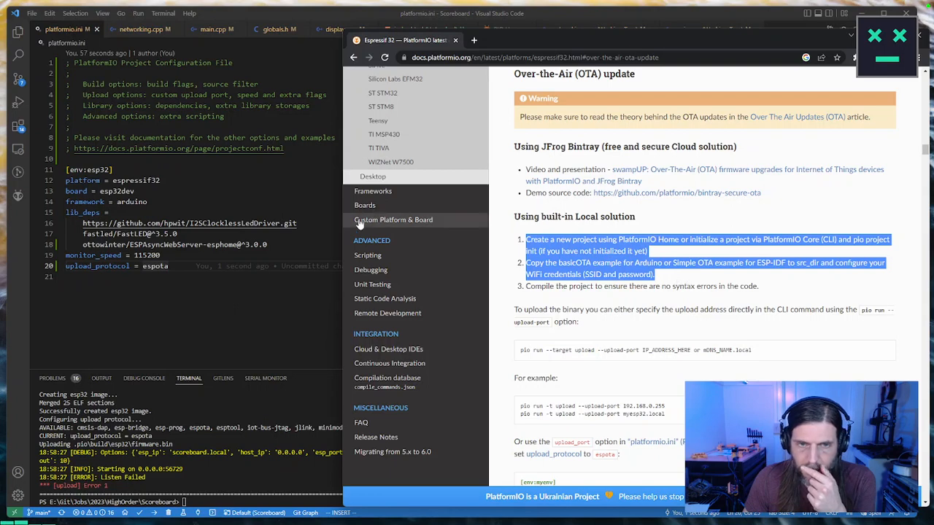
left_click_drag(347, 221, 124, 219)
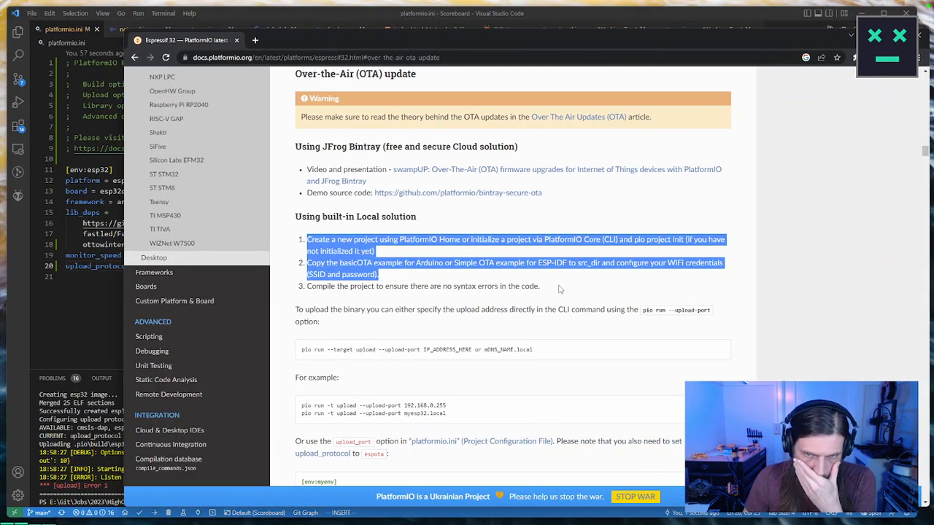
left_click(562, 290)
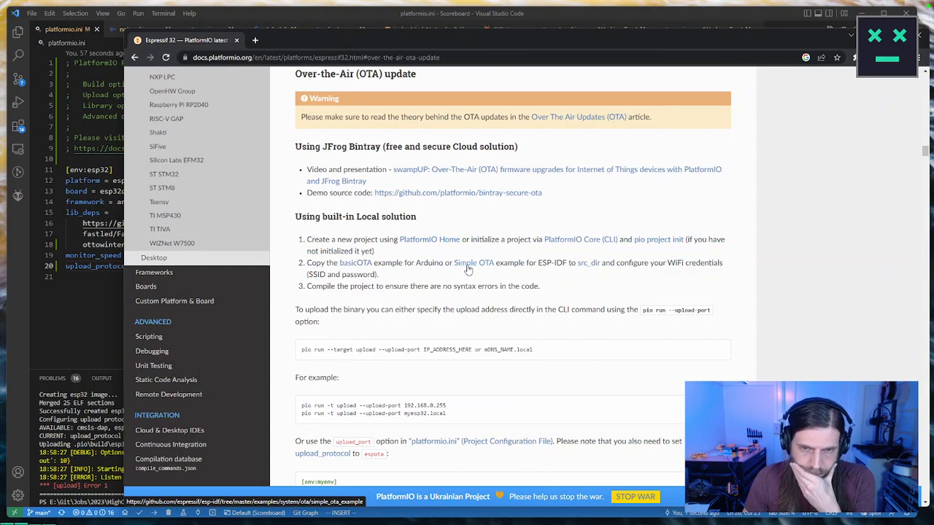
Step: Open the linked basicOTA example for Arduino and view the source of BasicOTA.ino
left_click(351, 264)
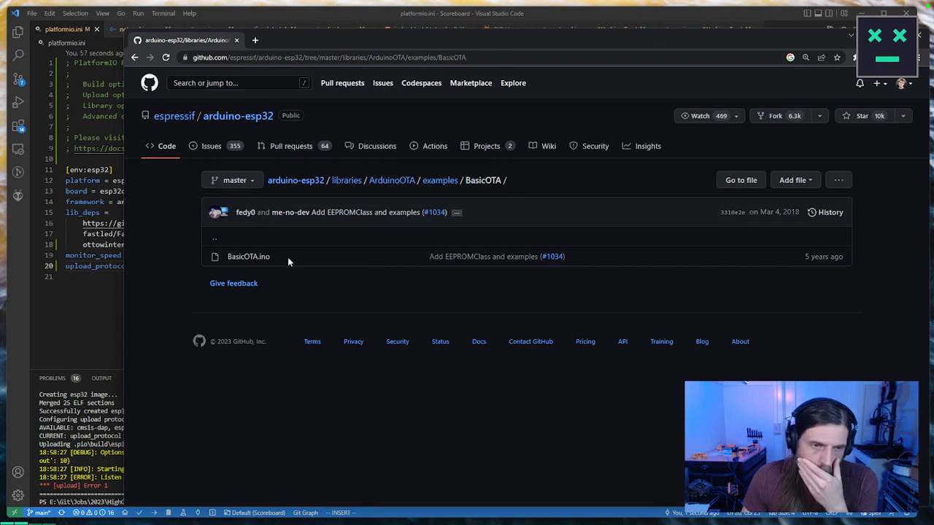
left_click(262, 257)
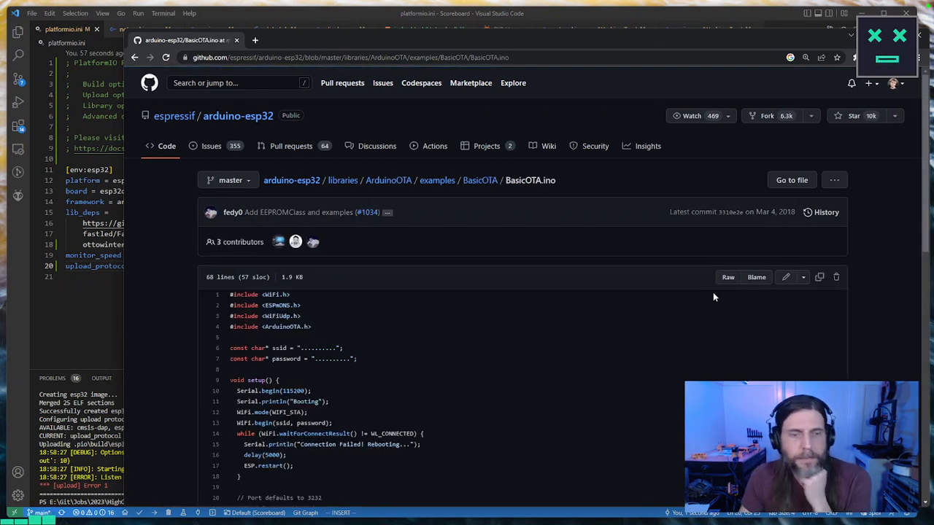
scroll(583, 292, "down", 2)
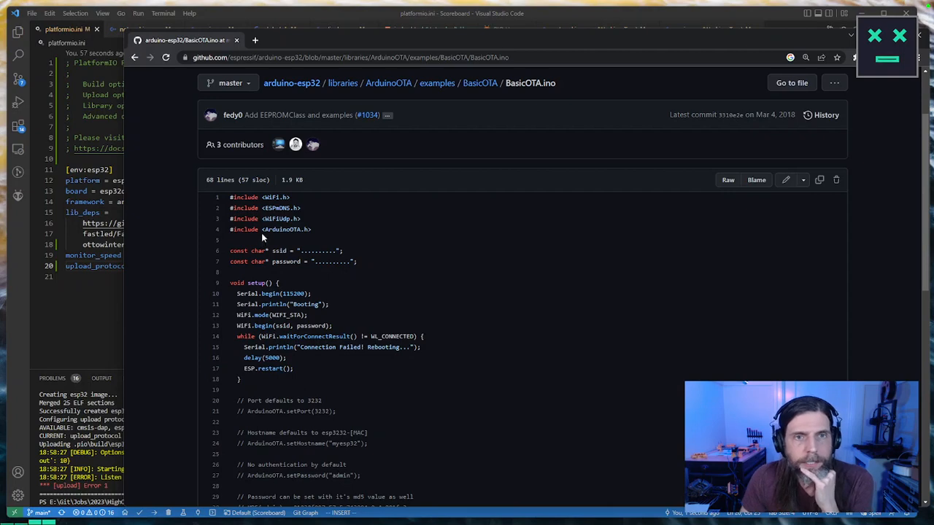
Step: Go up to the arduino-esp32 libraries folder and search the page for "ota", going through the matches in the folder list and readme
left_click(342, 84)
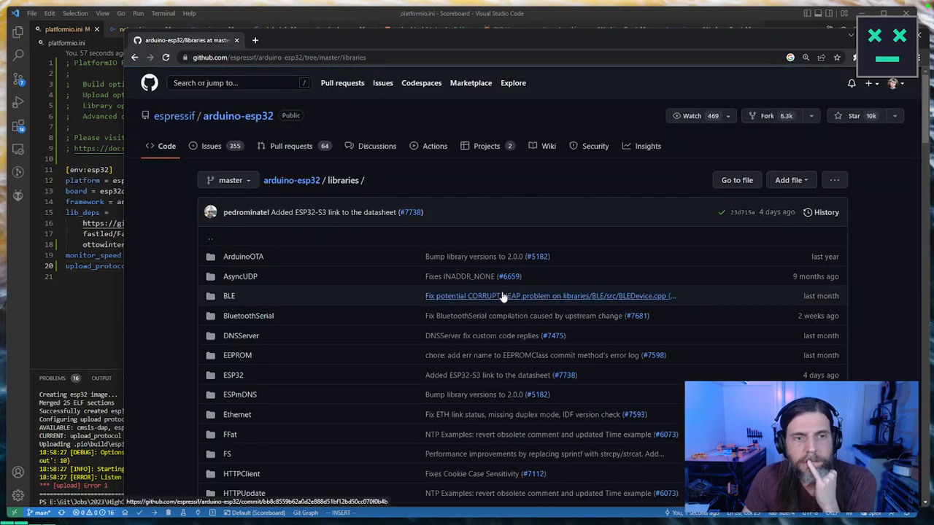
scroll(502, 295, "down", 2)
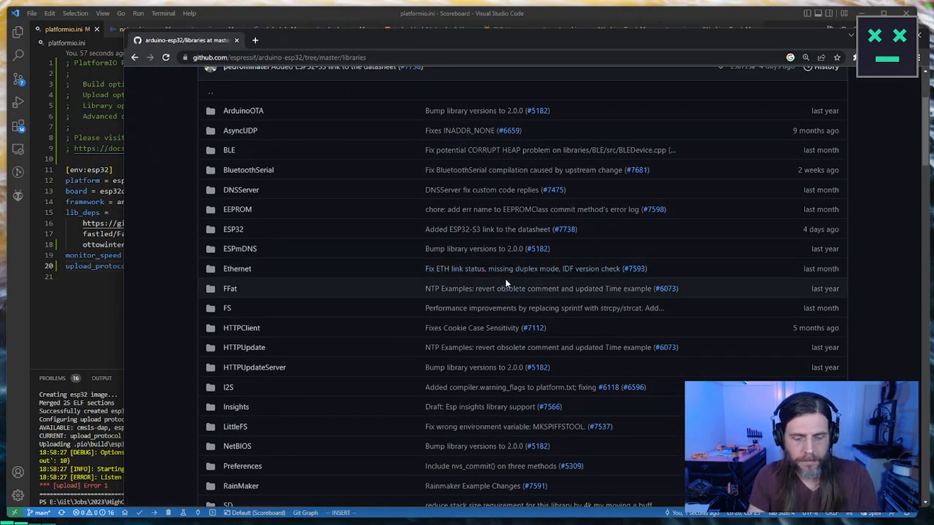
key("ctrl+f")
type("ota")
key("Return")
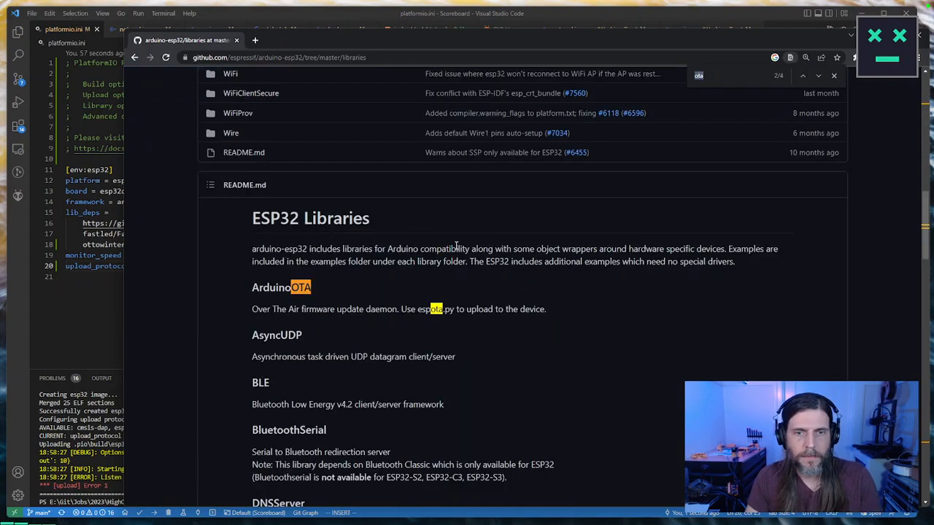
key("Return")
key("Return")
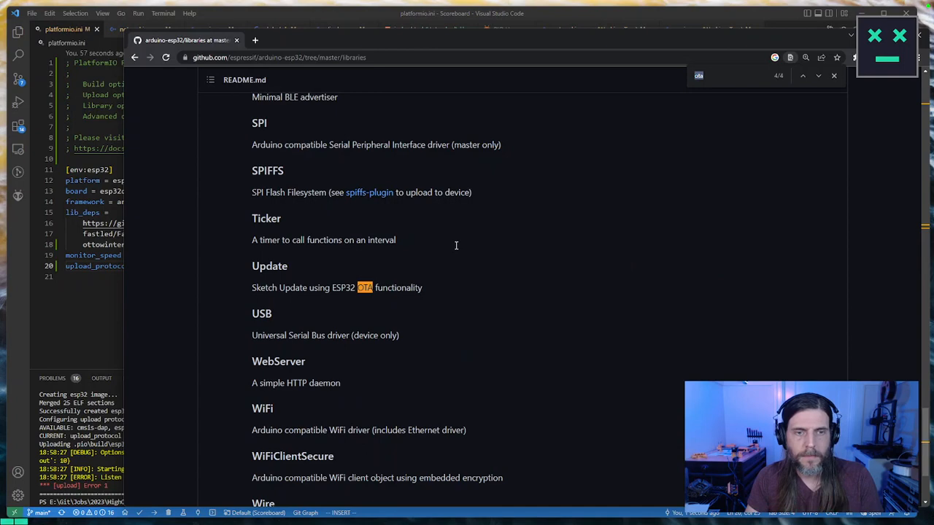
scroll(458, 246, "up", 3)
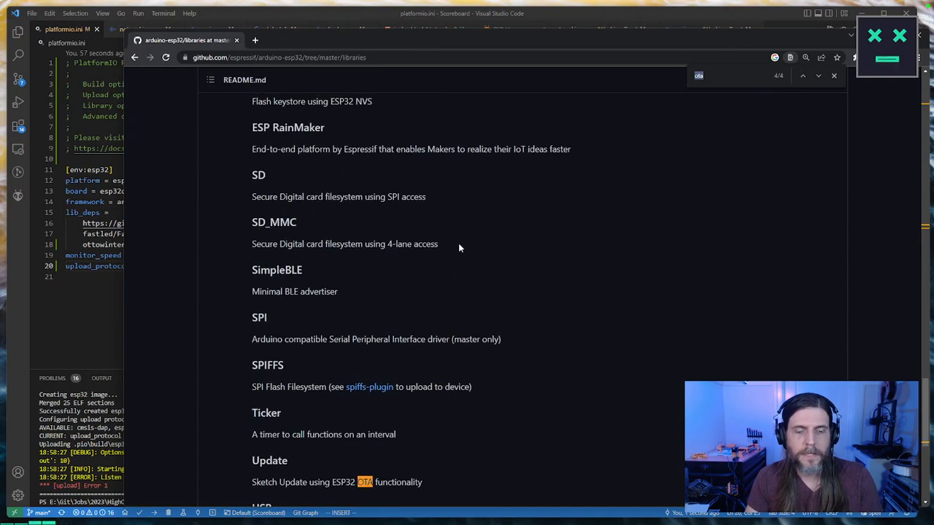
scroll(460, 246, "down", 2)
key("Return")
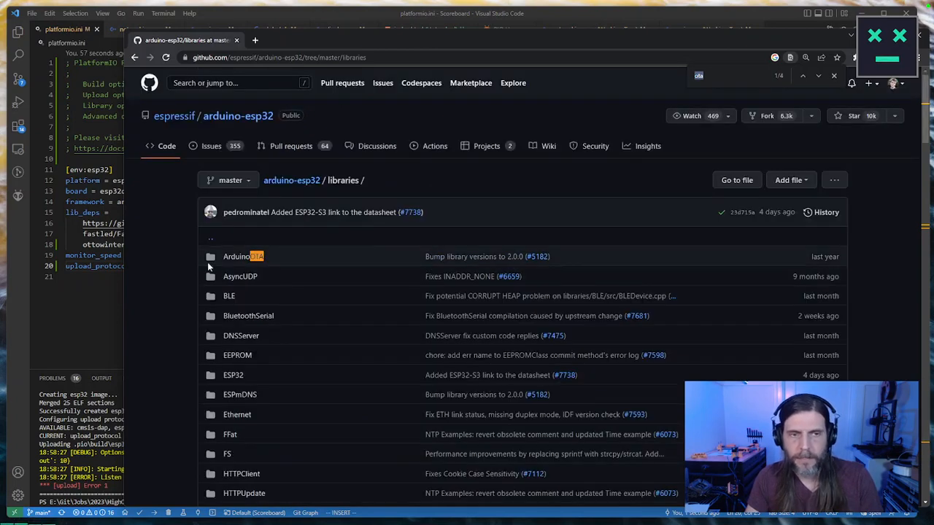
scroll(258, 253, "down", 6)
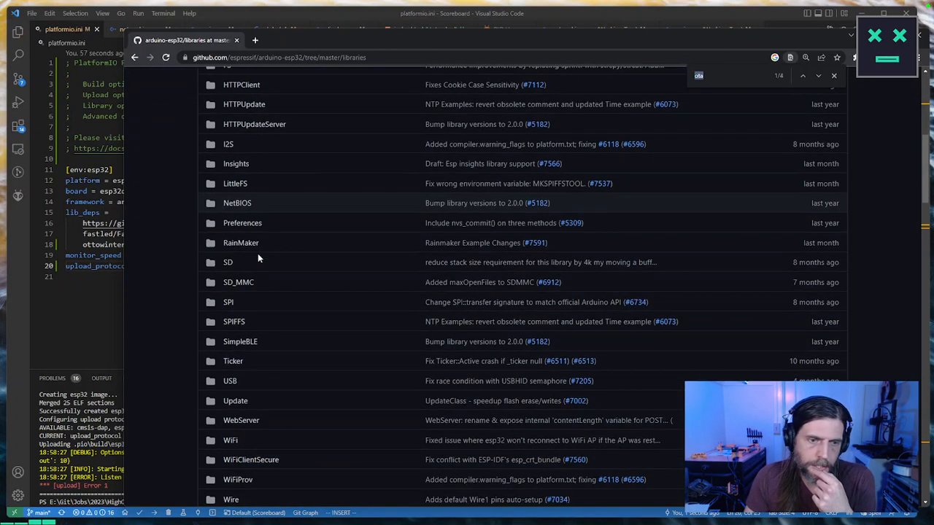
Step: Browse the Update library's src and examples folders, and open the HTTPS_OTA_Update example
left_click(242, 355)
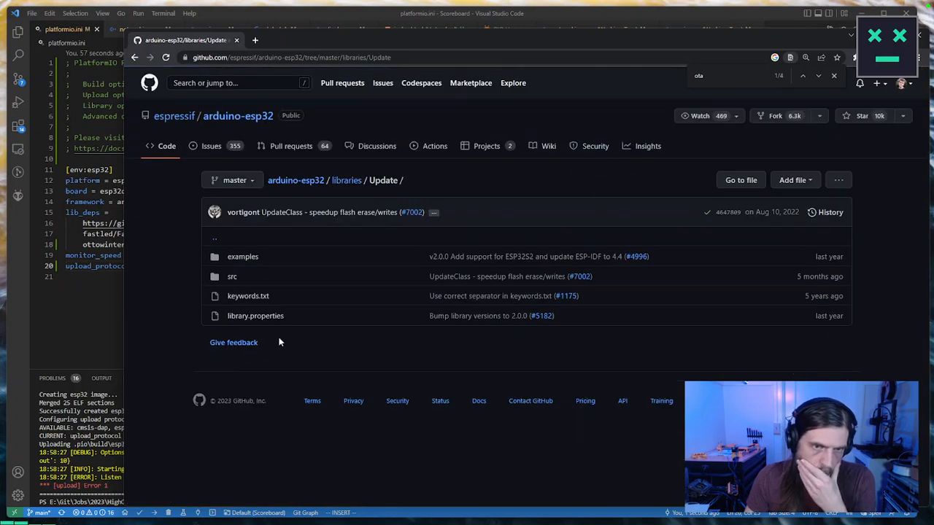
left_click(234, 276)
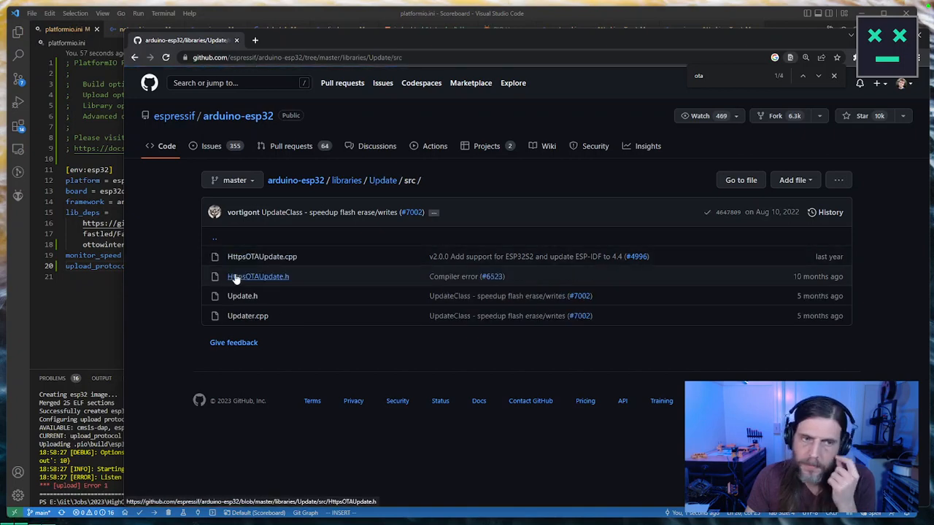
key("alt+Left")
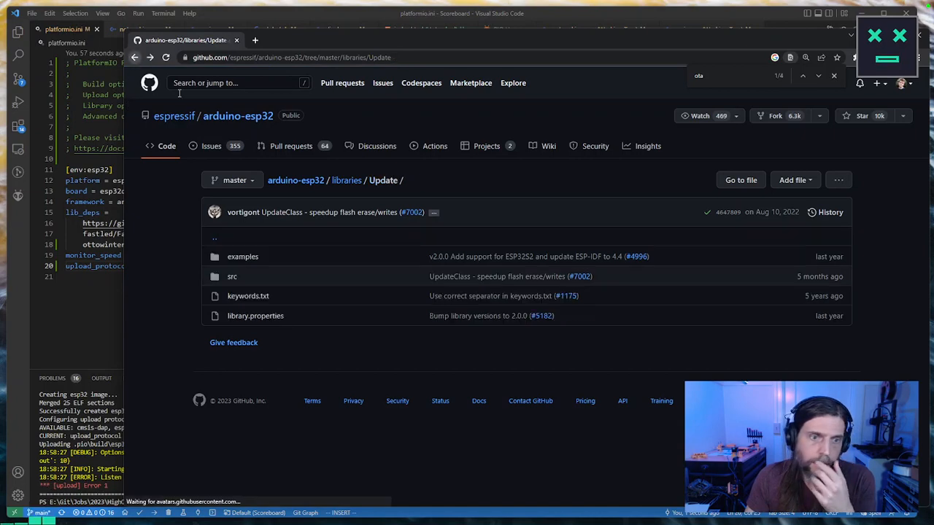
left_click(246, 257)
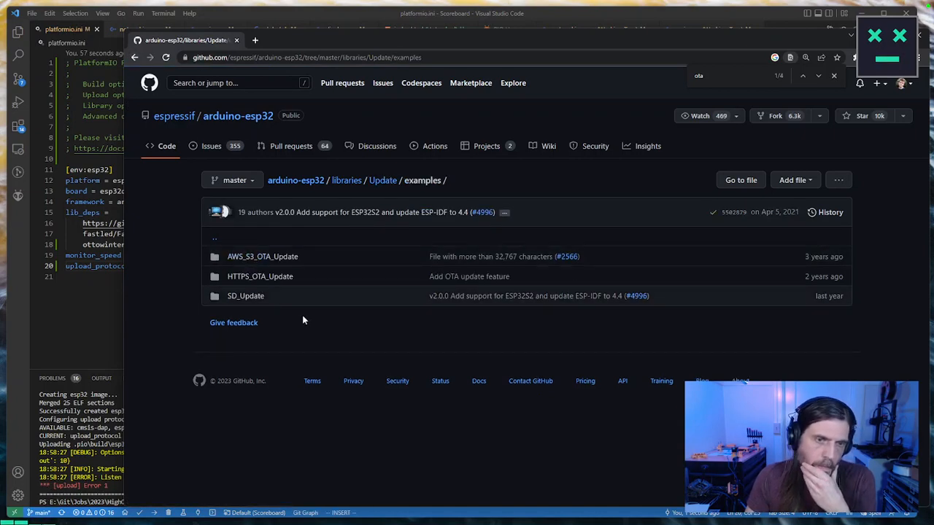
left_click(263, 277)
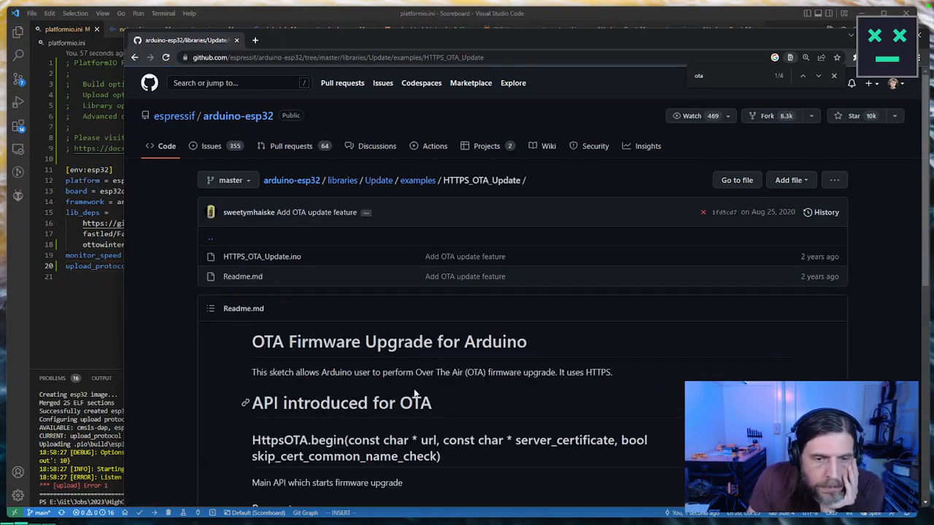
Step: Read the HTTPS_OTA_Update readme, covering its purpose and the HttpsOTA functions and parameters
left_click_drag(632, 376, 251, 373)
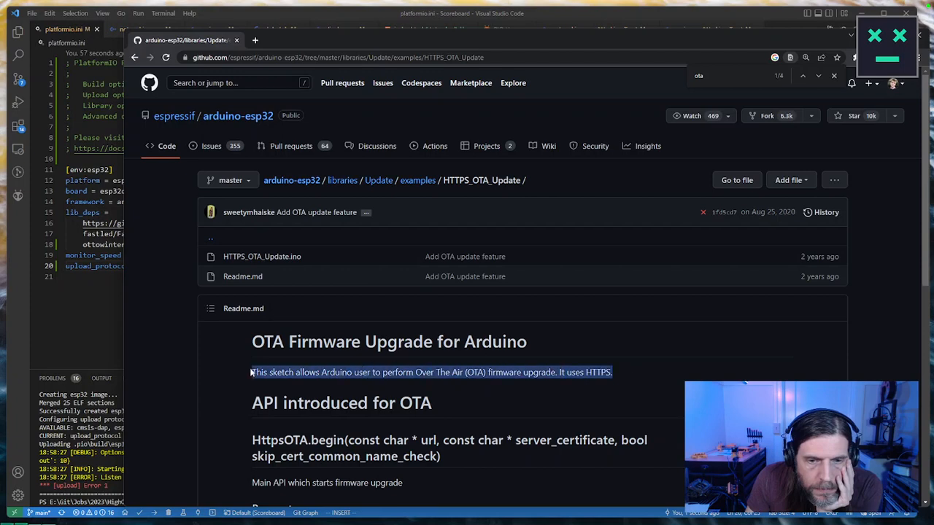
scroll(394, 367, "down", 3)
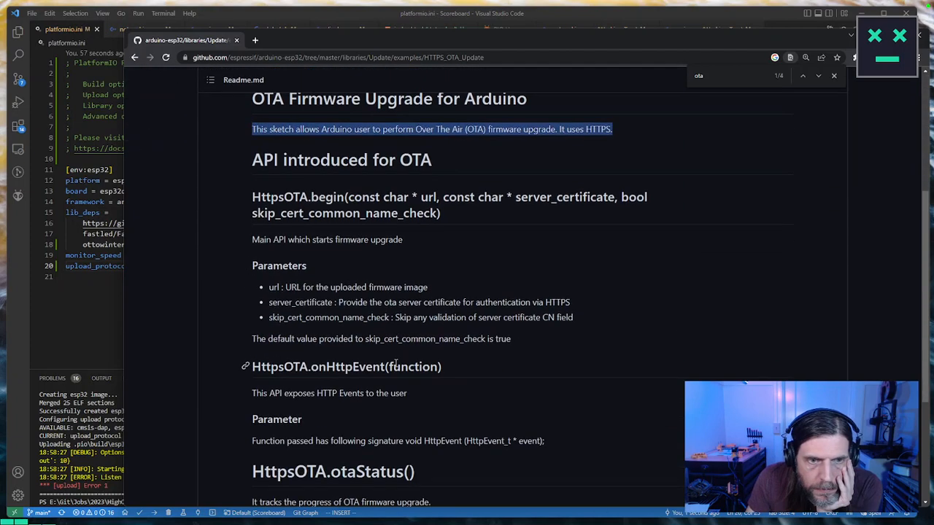
scroll(395, 363, "down", 1)
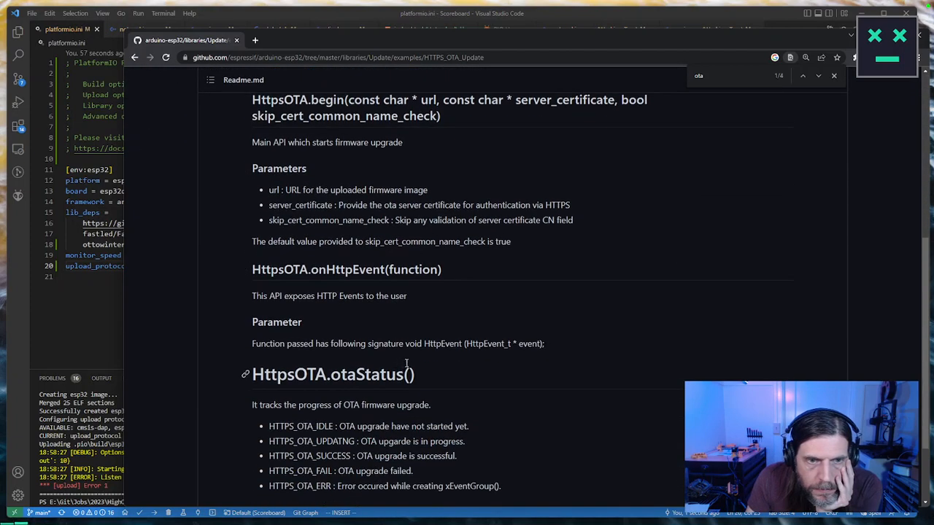
scroll(406, 363, "down", 1)
scroll(406, 363, "up", 2)
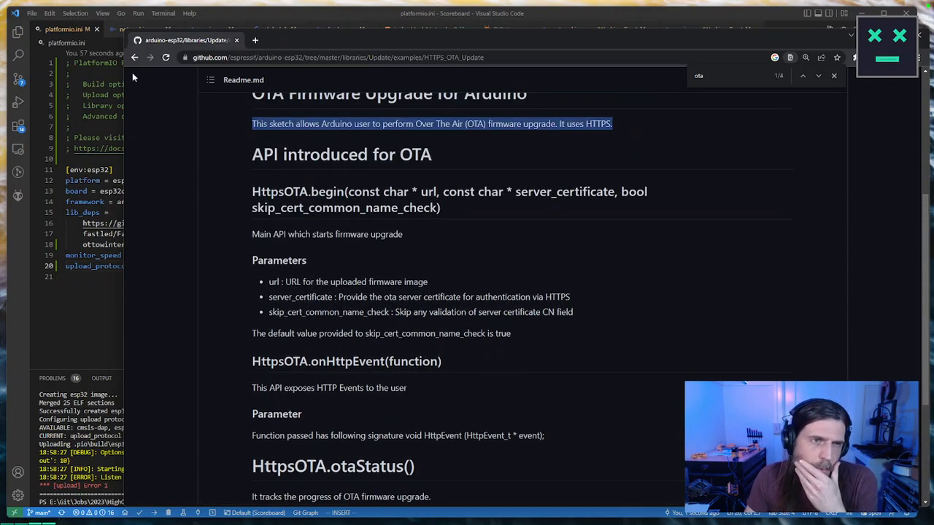
Step: Return to the libraries folder and open BasicOTA.ino from the ArduinoOTA library's BasicOTA example
left_click(134, 57)
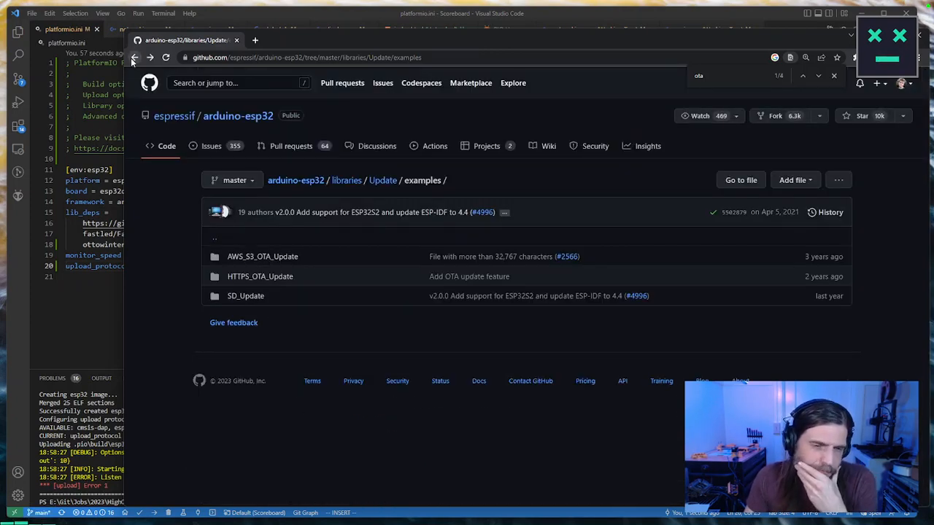
left_click(134, 58)
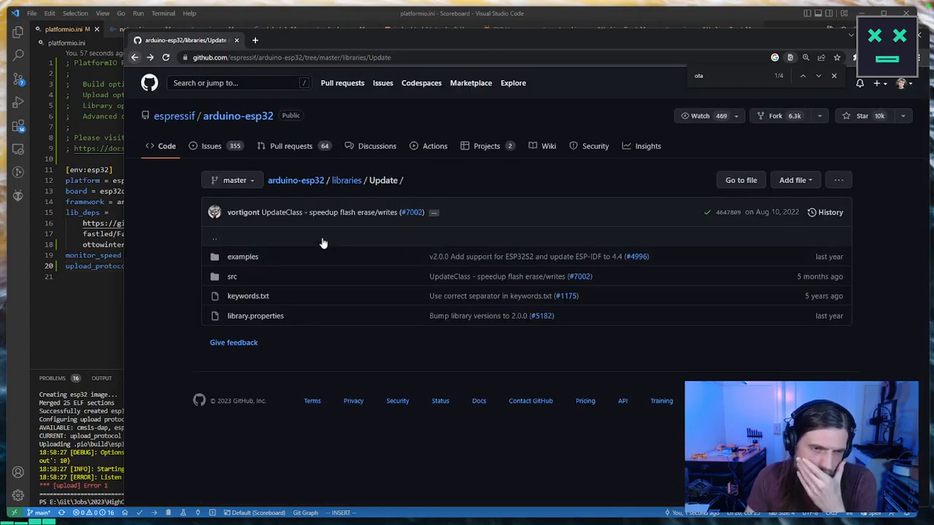
left_click(347, 181)
left_click(235, 257)
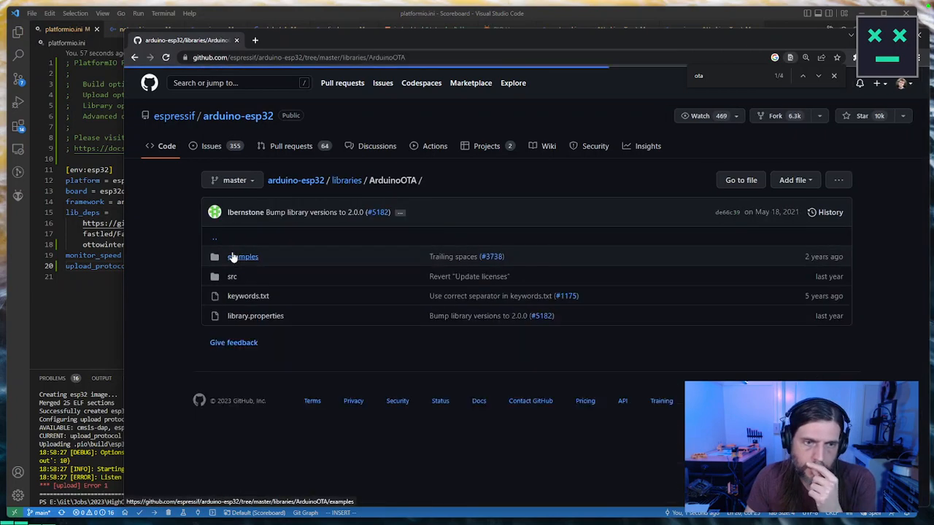
left_click(241, 257)
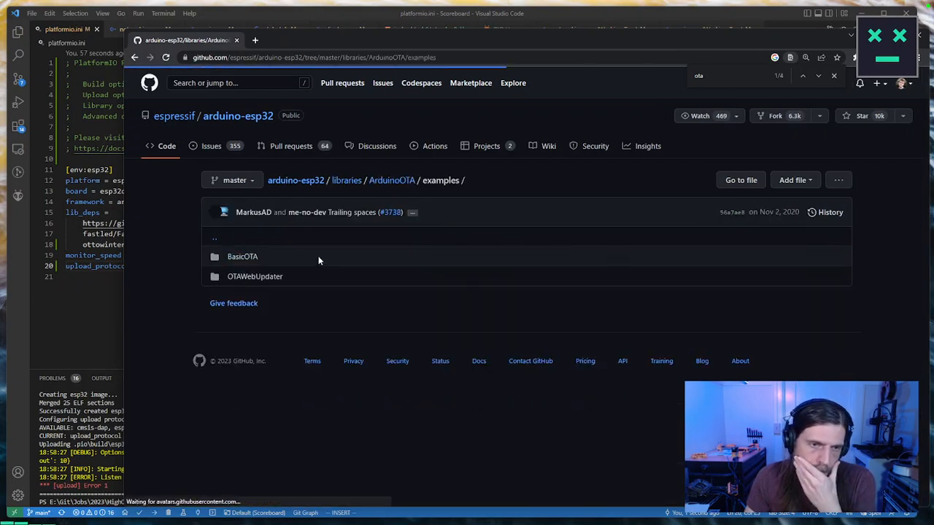
left_click(248, 257)
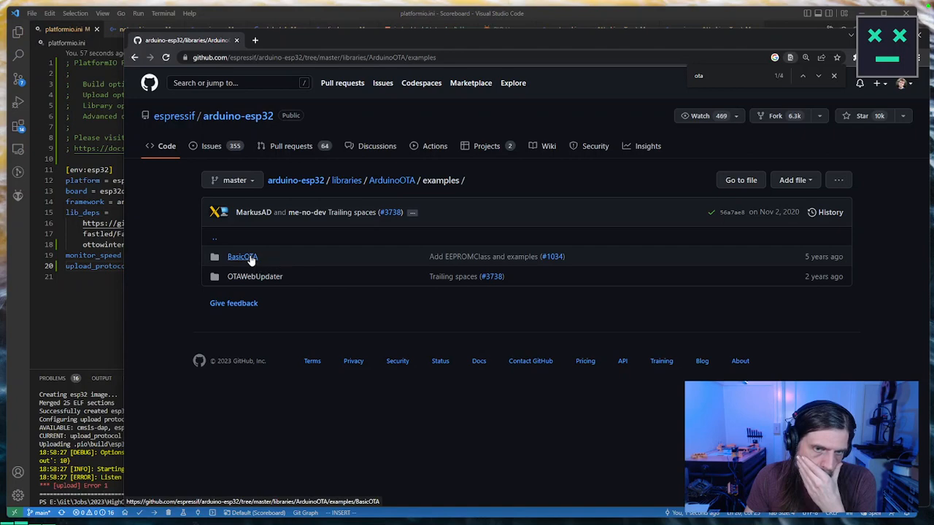
left_click(257, 257)
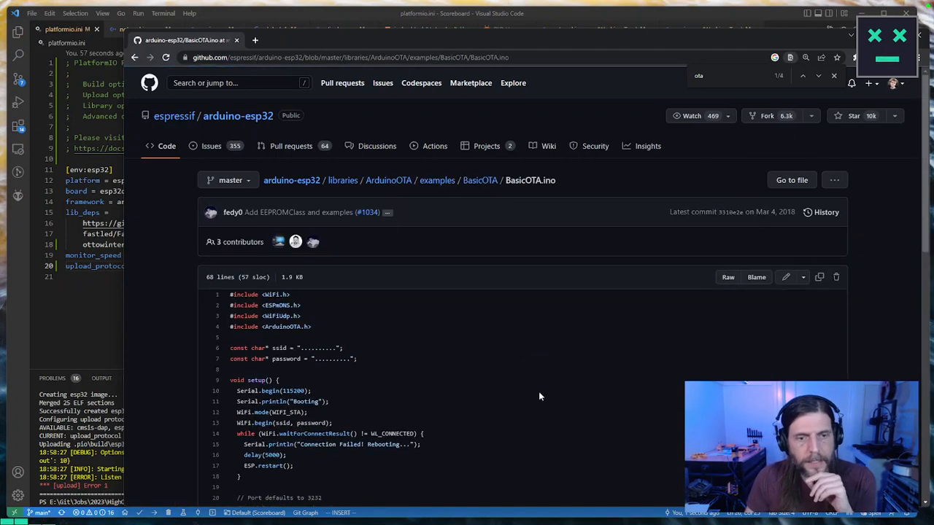
Step: Examine the WiFi connection code and the commented ArduinoOTA port, hostname and password settings in BasicOTA.ino
scroll(499, 359, "down", 2)
scroll(499, 359, "down", 1)
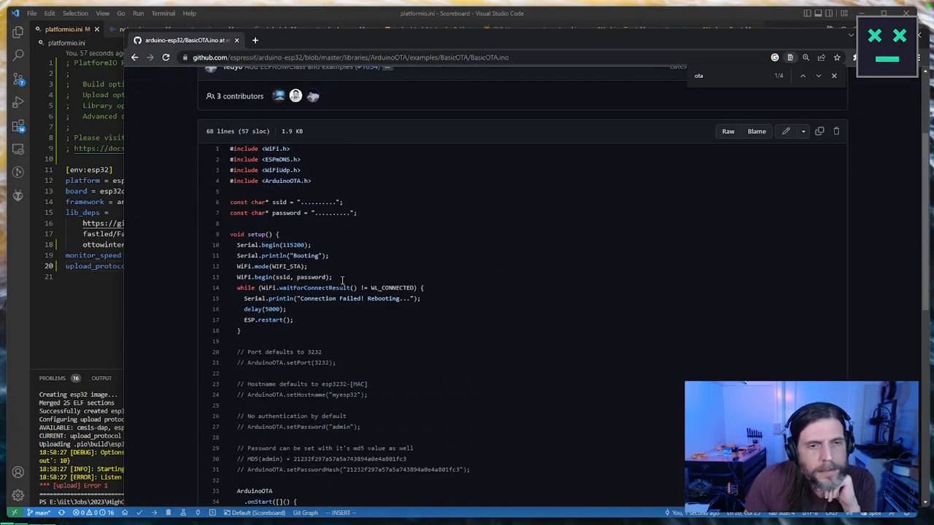
left_click_drag(238, 269, 327, 334)
left_click(363, 348)
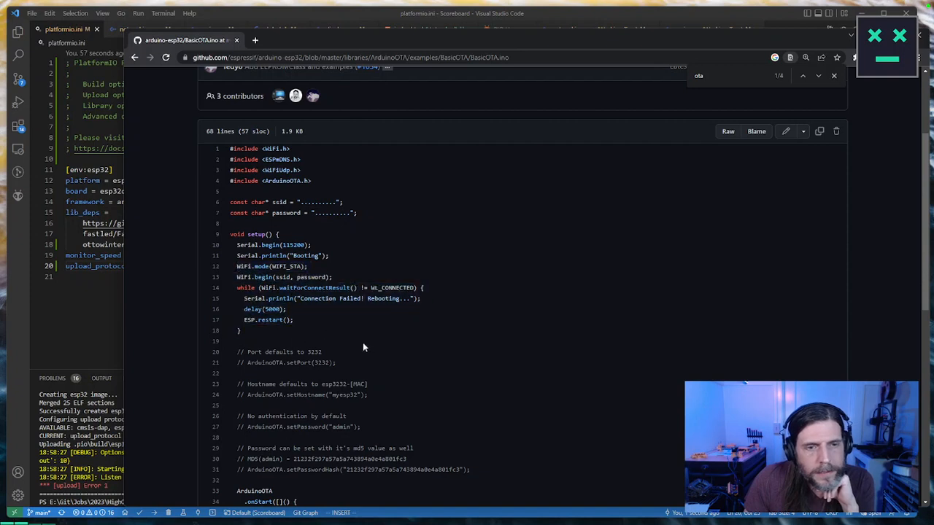
Step: Examine BasicOTA.ino's WiFi retry loop, setHostname line, ArduinoOTA callbacks, begin call and loop handler
left_click_drag(271, 330, 230, 307)
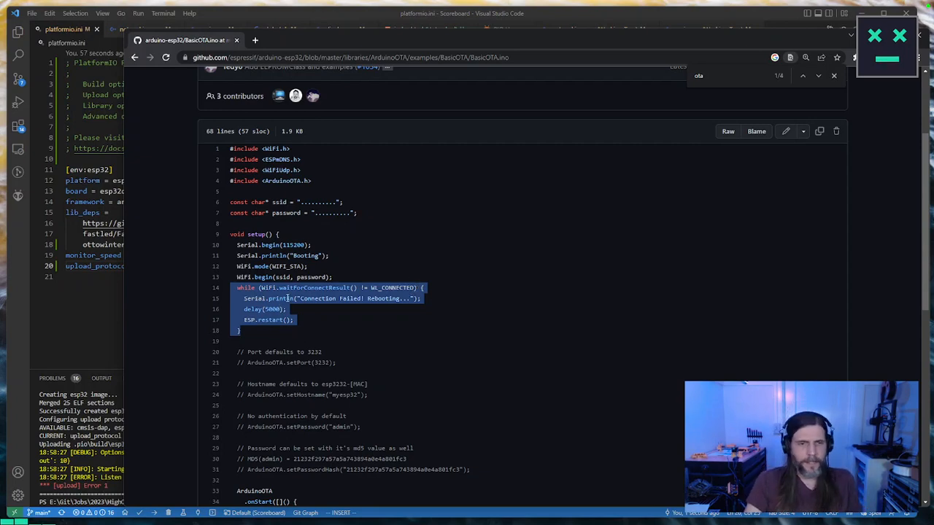
scroll(285, 301, "down", 3)
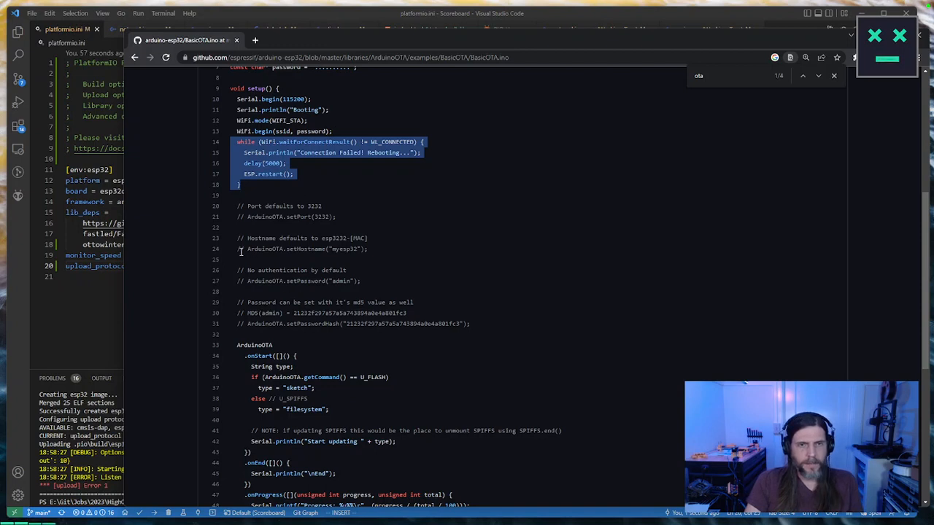
left_click_drag(247, 248, 368, 248)
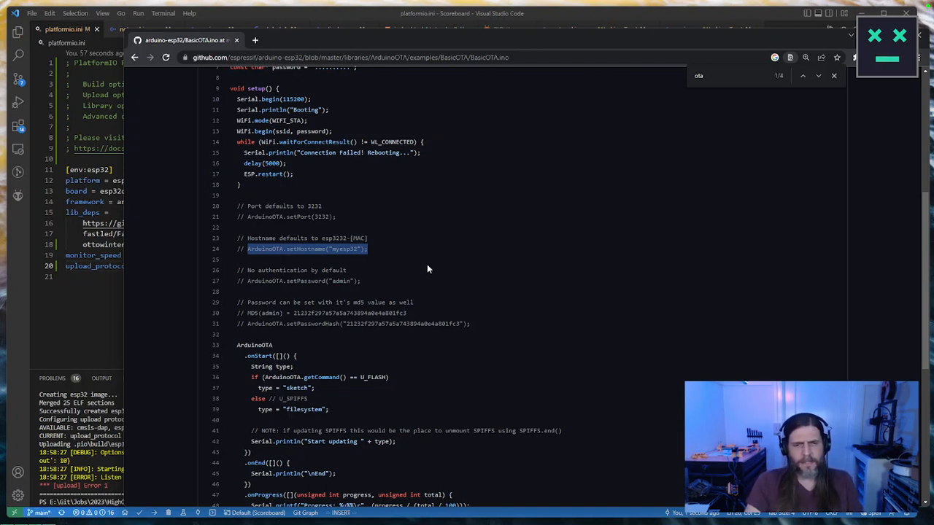
scroll(427, 265, "down", 2)
scroll(427, 266, "down", 2)
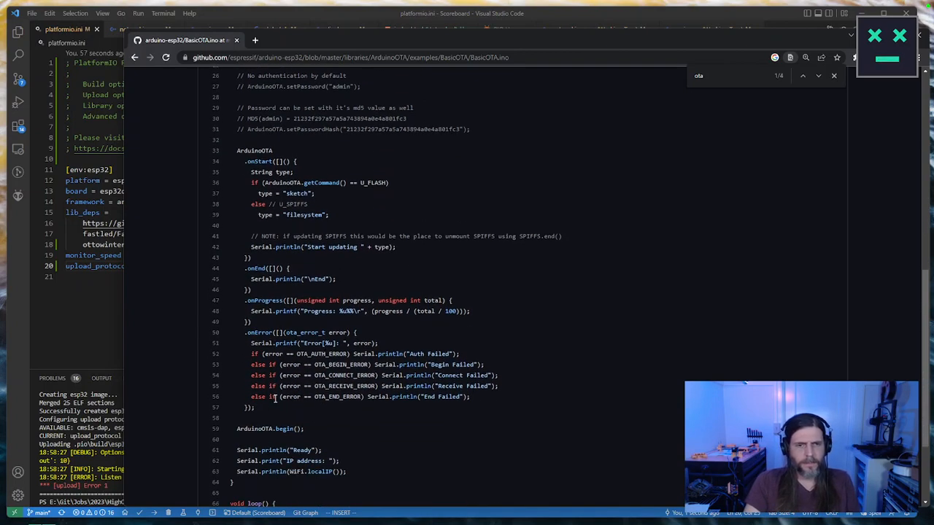
left_click_drag(309, 428, 235, 155)
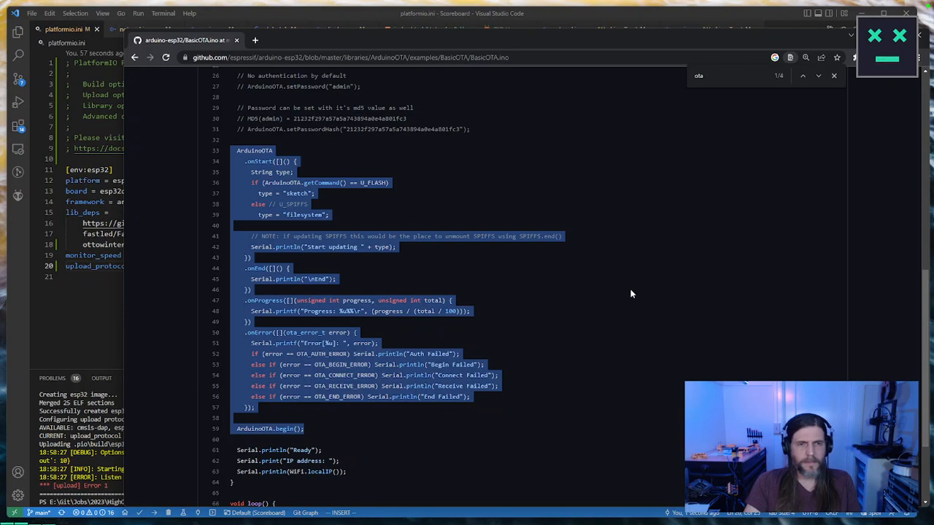
scroll(632, 289, "down", 3)
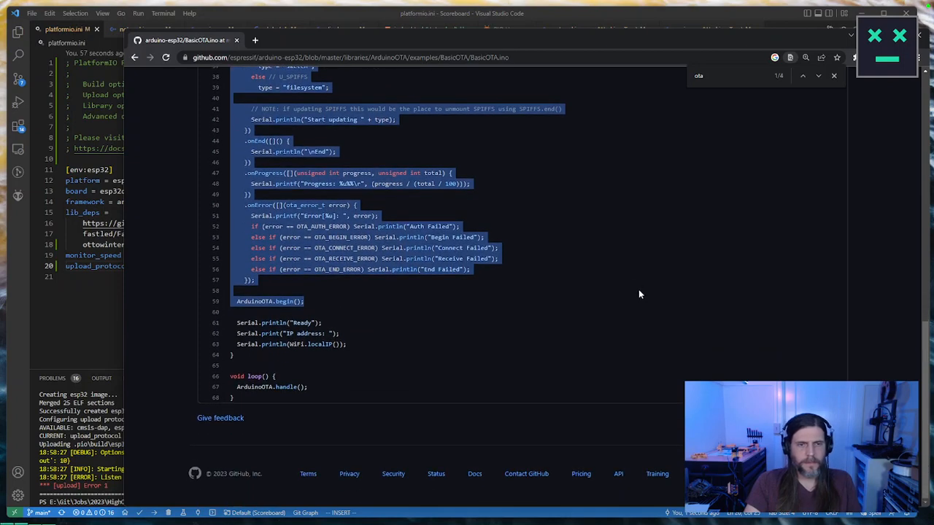
scroll(638, 292, "up", 2)
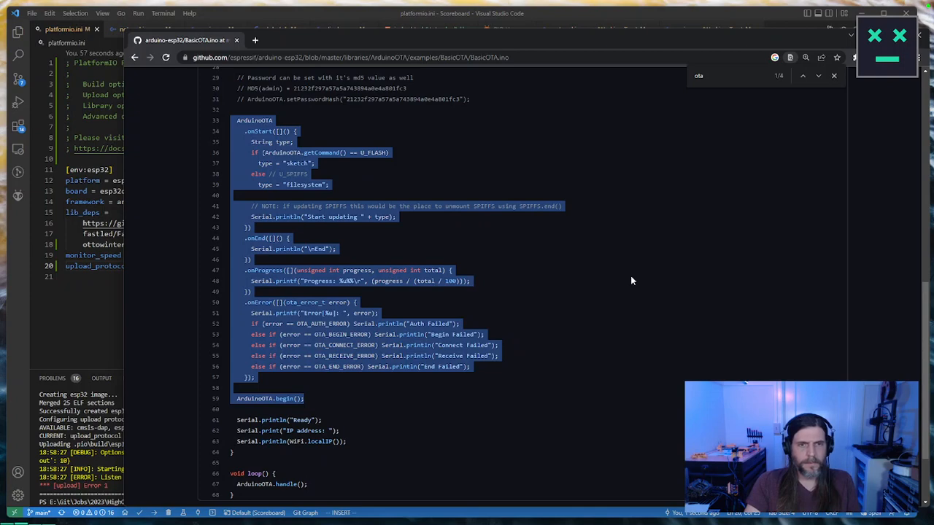
Step: Go back to the ArduinoOTA examples folder and open OTAWebUpdater.ino from the OTAWebUpdater example
left_click(134, 57)
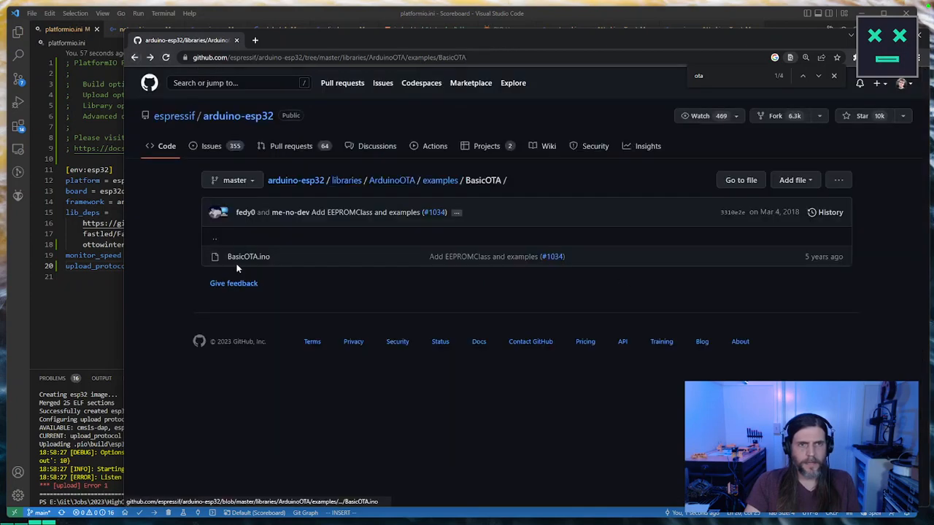
left_click(441, 180)
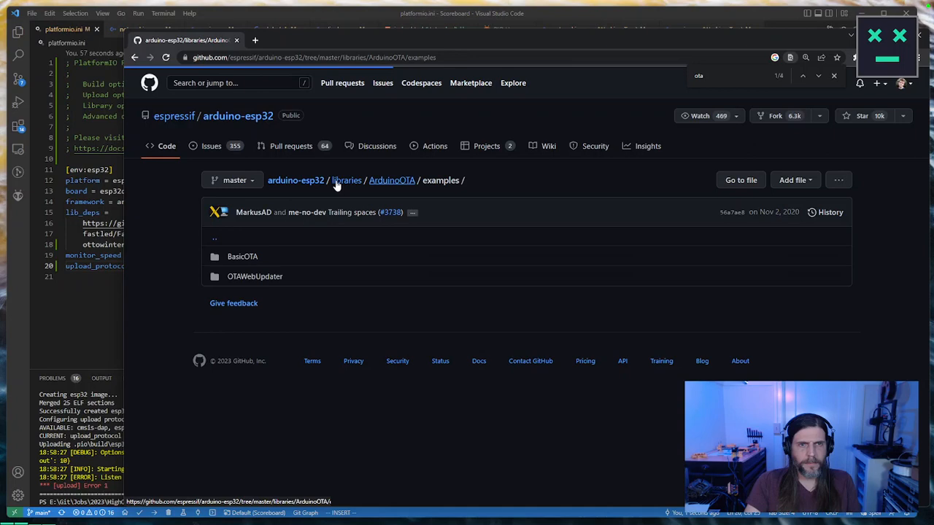
left_click(252, 278)
left_click(282, 254)
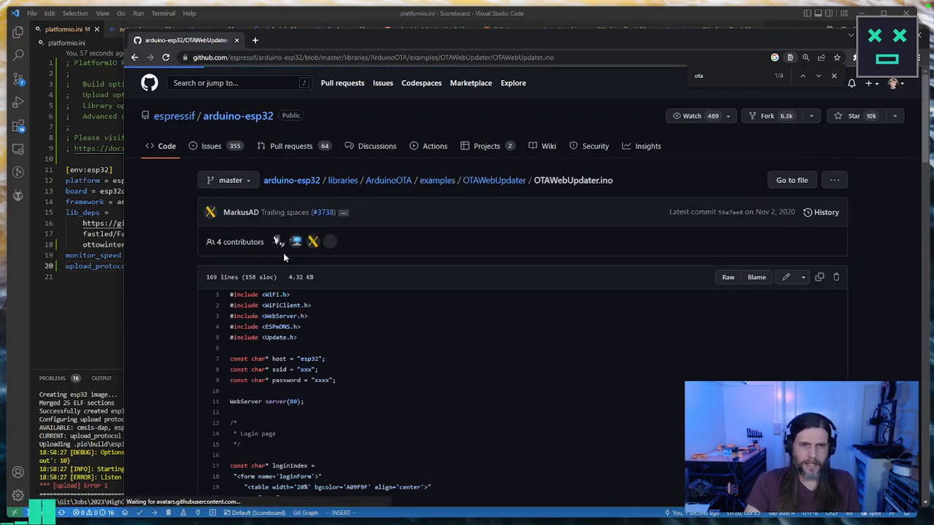
Step: Read through OTAWebUpdater.ino, covering the login and server index pages, WiFi and mDNS setup, and the firmware upload handling
scroll(589, 306, "down", 5)
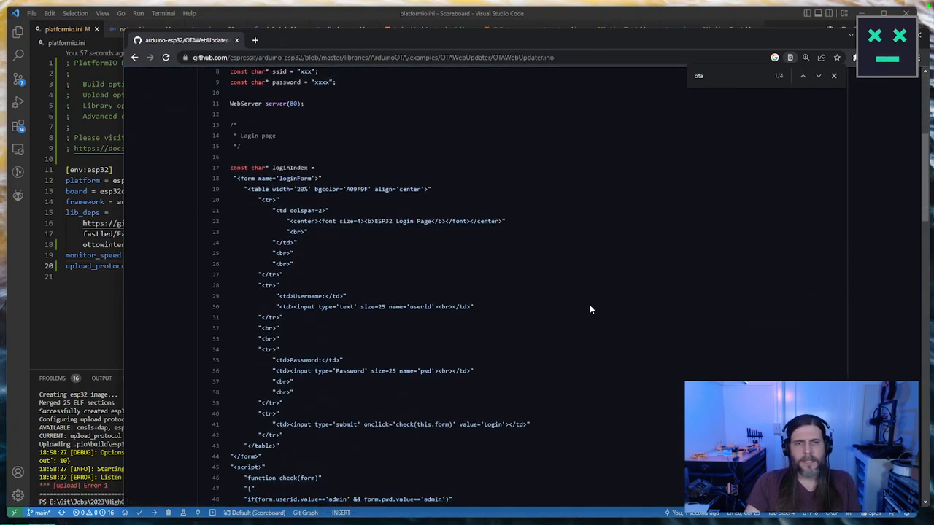
scroll(590, 310, "down", 5)
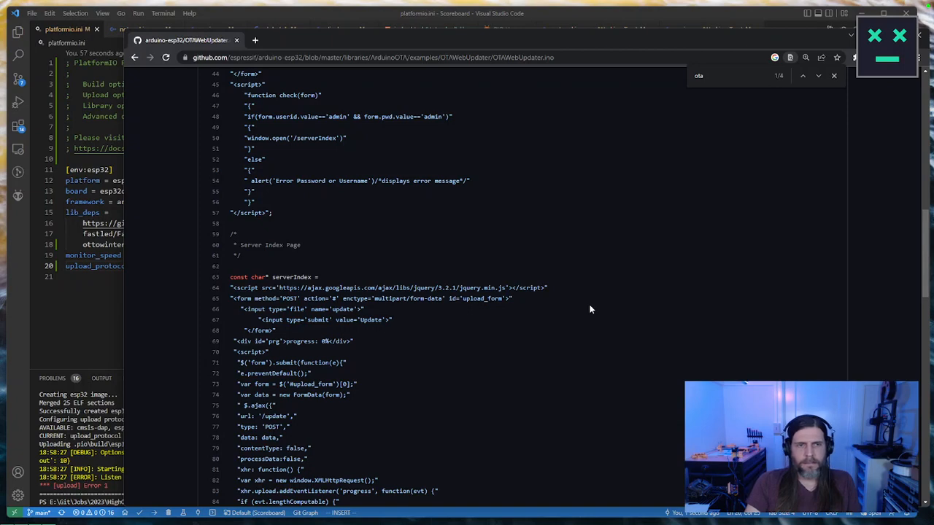
scroll(590, 309, "down", 3)
scroll(590, 303, "down", 3)
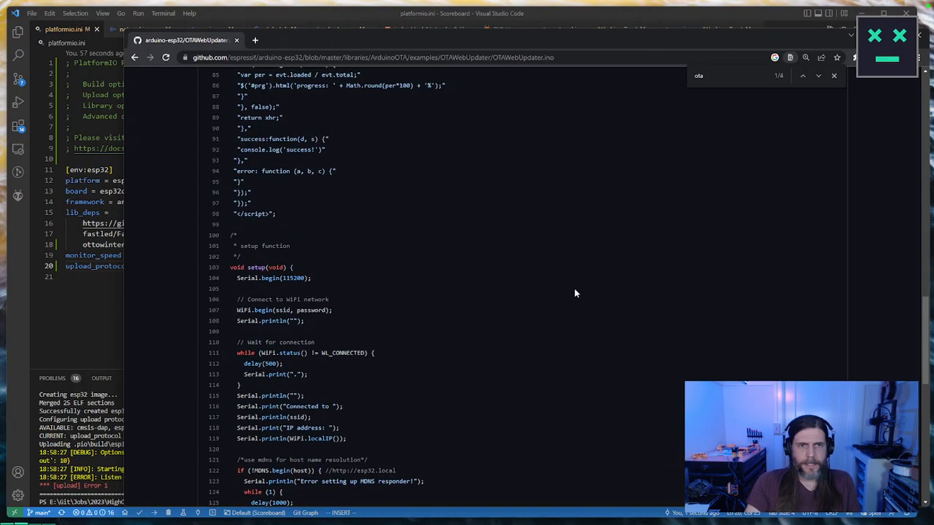
scroll(574, 292, "down", 2)
scroll(575, 292, "down", 1)
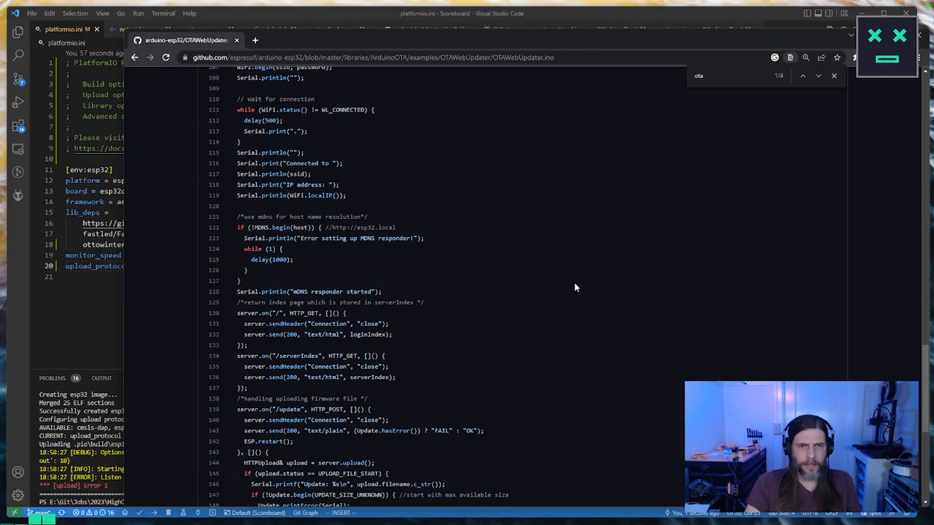
scroll(575, 287, "down", 3)
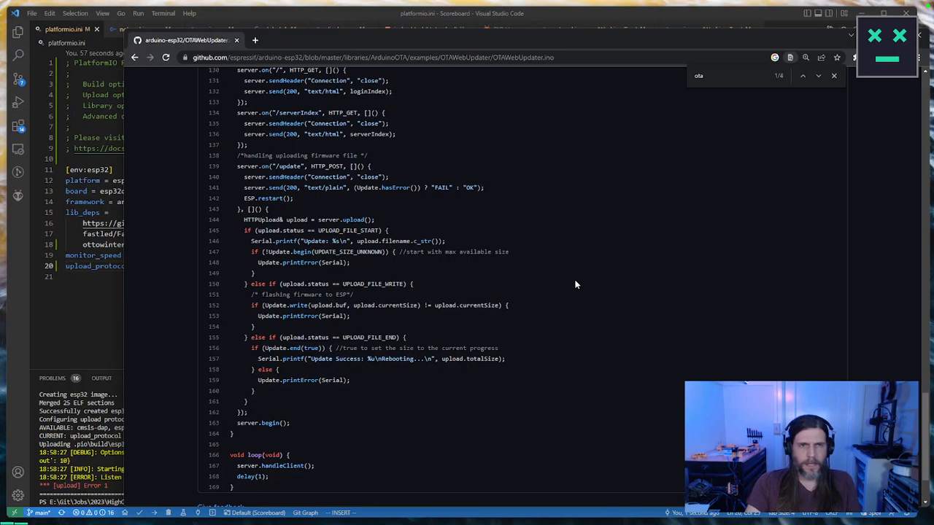
scroll(574, 285, "down", 2)
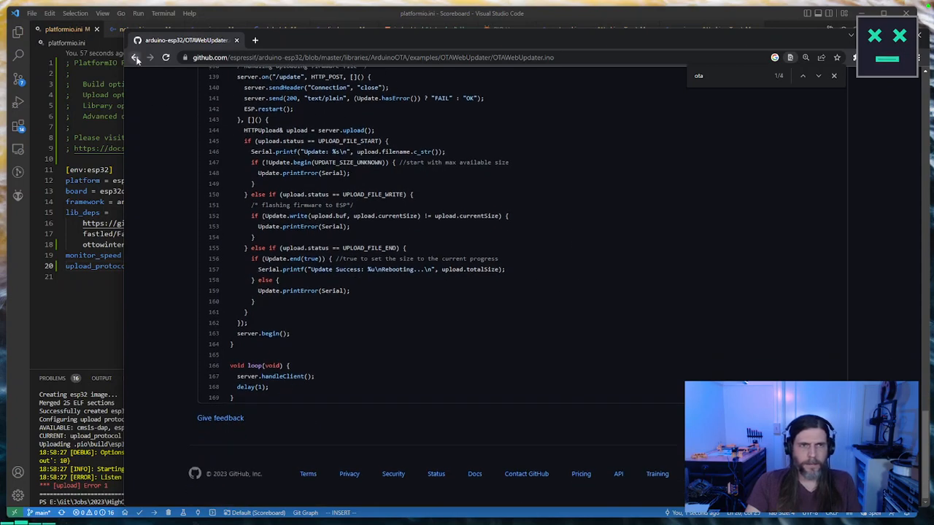
Step: Return to the ArduinoOTA library folder and browse the source files in its src folder
left_click(135, 57)
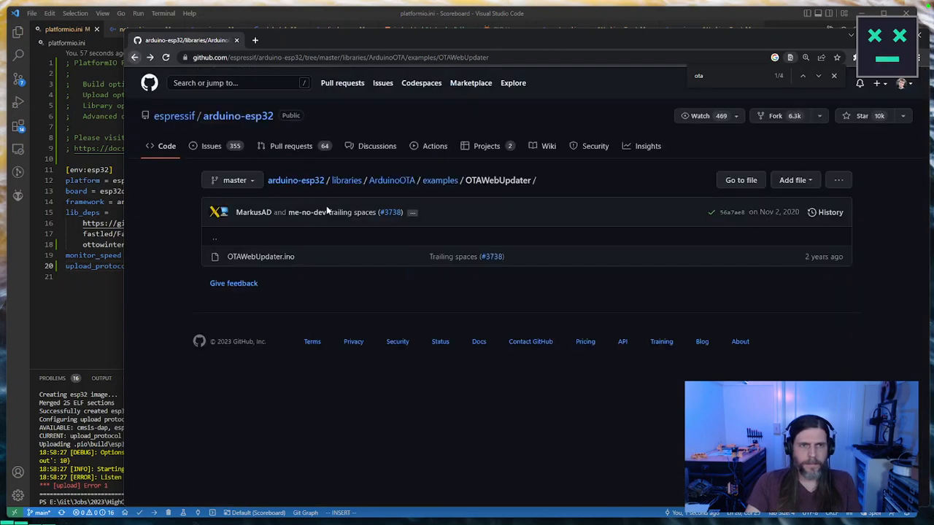
left_click(448, 183)
left_click(393, 181)
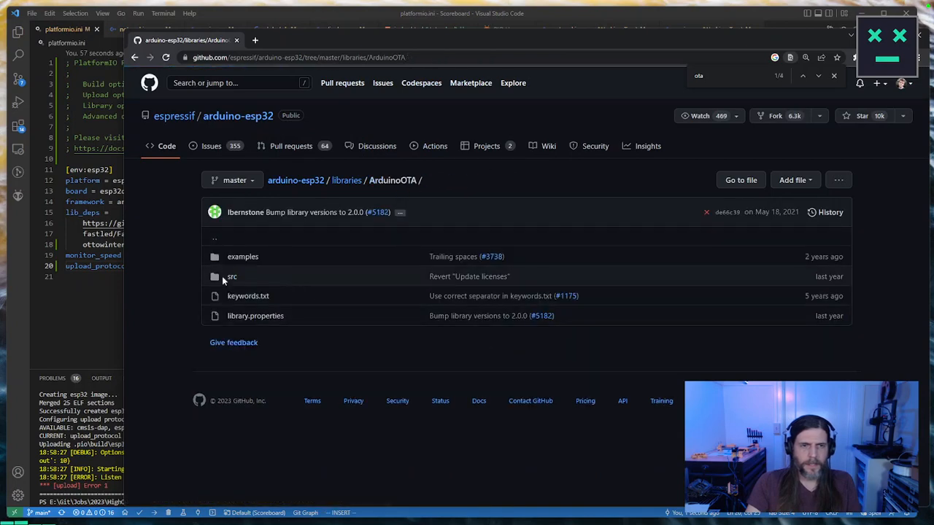
left_click(229, 277)
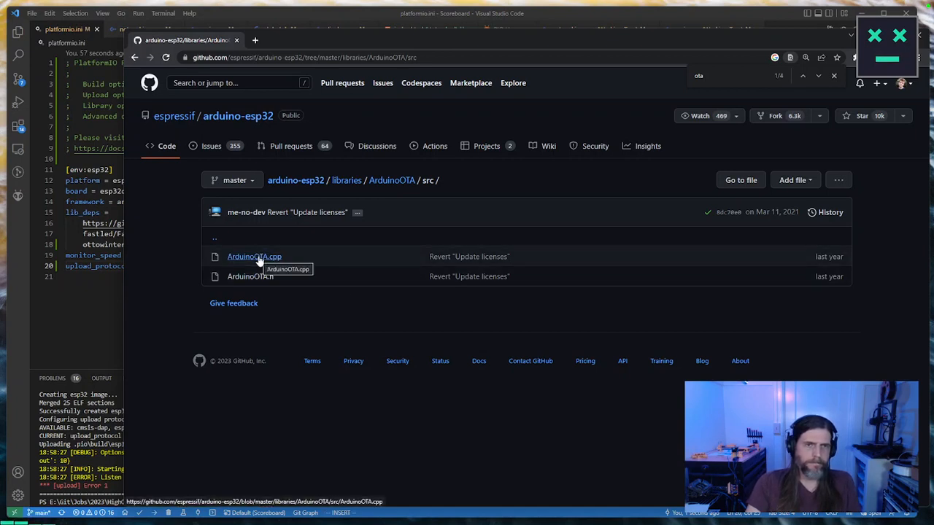
Step: Reopen OTAWebUpdater.ino from the ArduinoOTA examples and check its includes, host settings and login page code
left_click(394, 181)
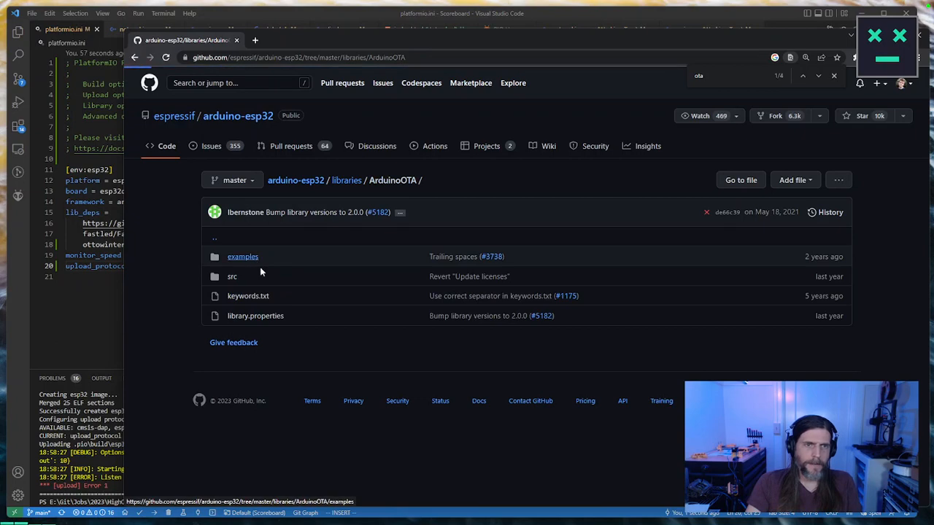
left_click(248, 258)
left_click(265, 278)
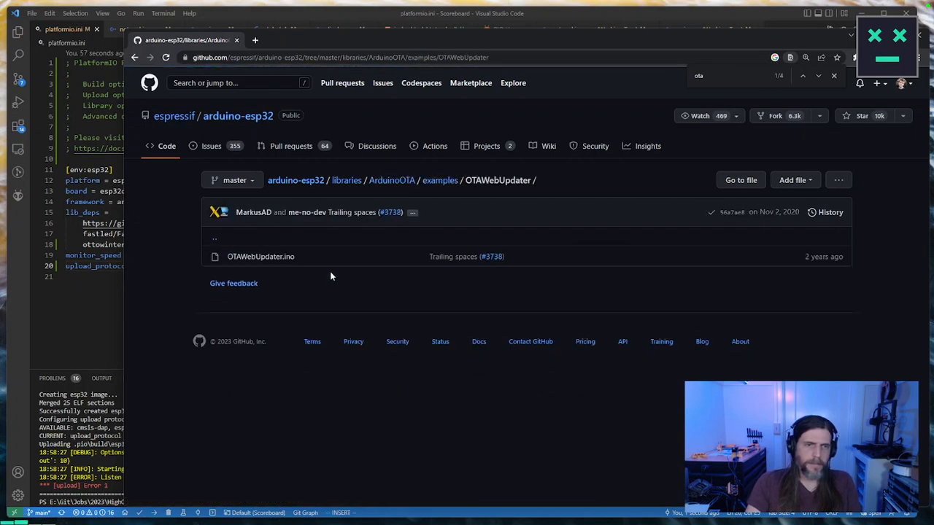
left_click(277, 257)
scroll(402, 318, "down", 3)
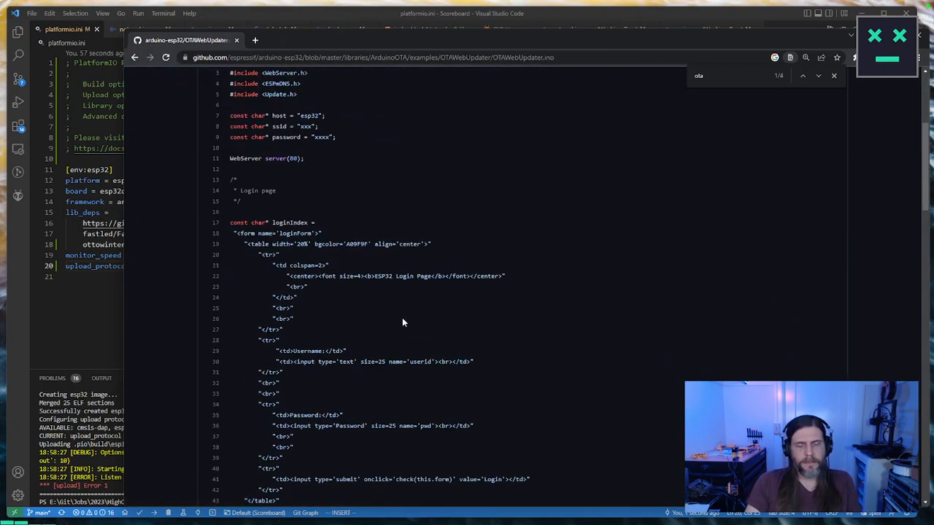
scroll(402, 317, "up", 3)
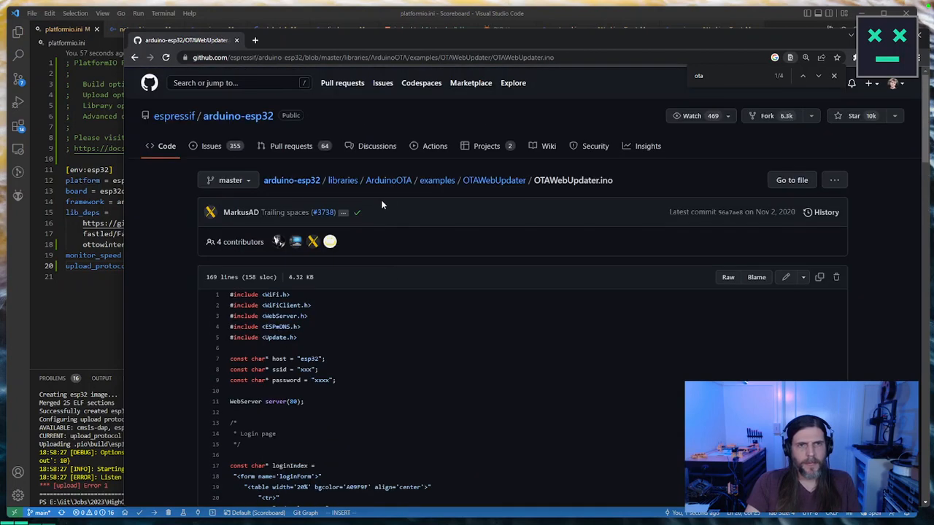
Step: Return to the ArduinoOTA examples folder and open BasicOTA.ino from the BasicOTA example
left_click(429, 183)
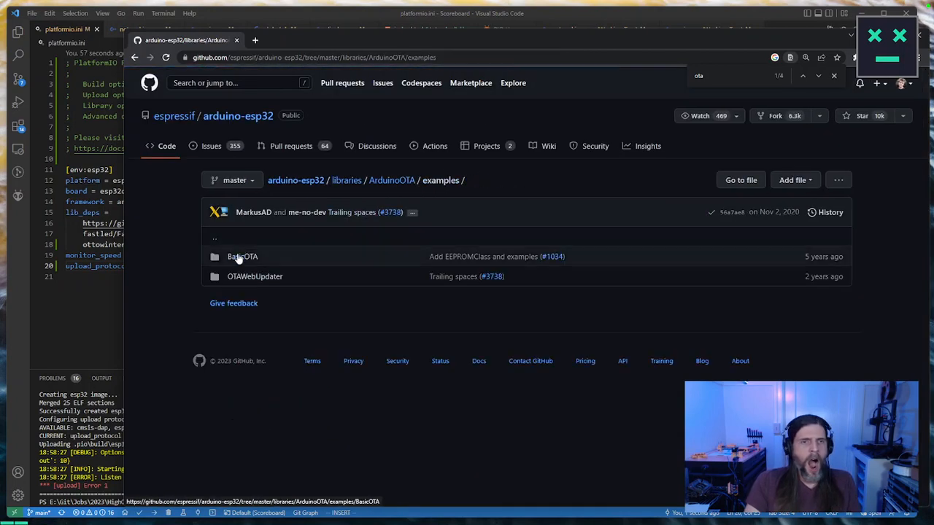
left_click(237, 256)
left_click(258, 257)
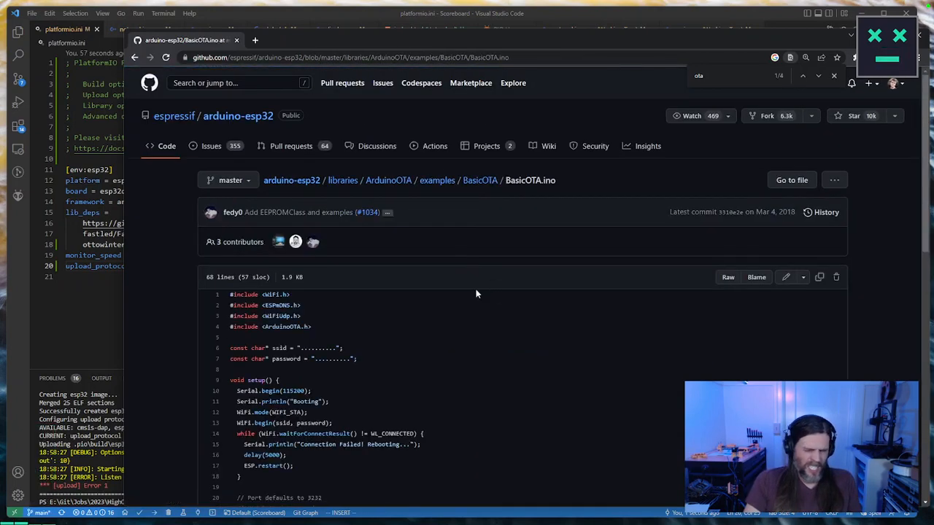
Step: Examine the onStart callback in BasicOTA.ino, including the SPIFFS unmount note and the sketch or filesystem type check
scroll(476, 289, "down", 3)
scroll(475, 293, "down", 3)
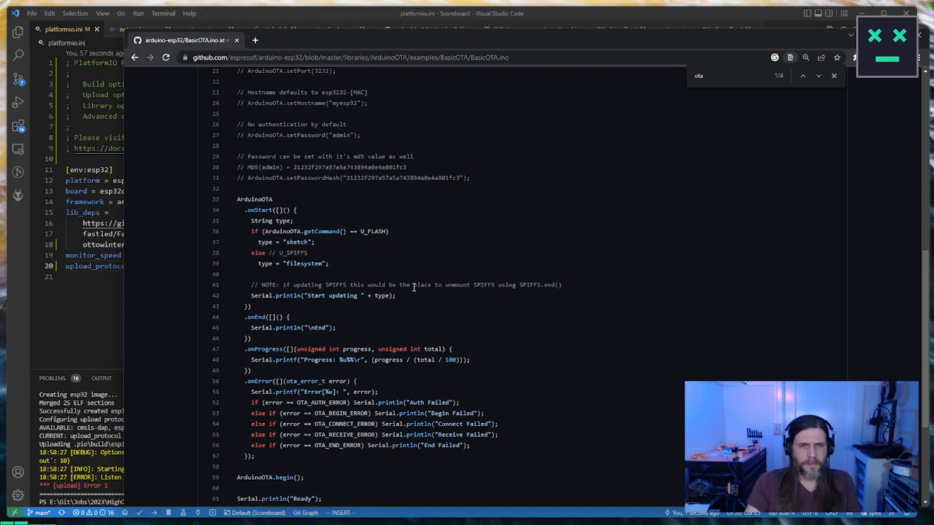
left_click_drag(408, 299, 232, 282)
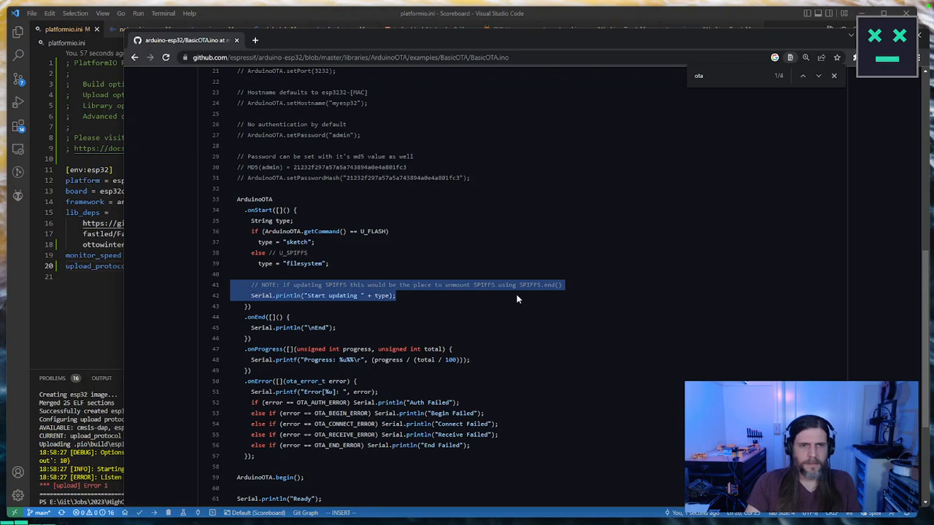
left_click_drag(334, 268, 215, 231)
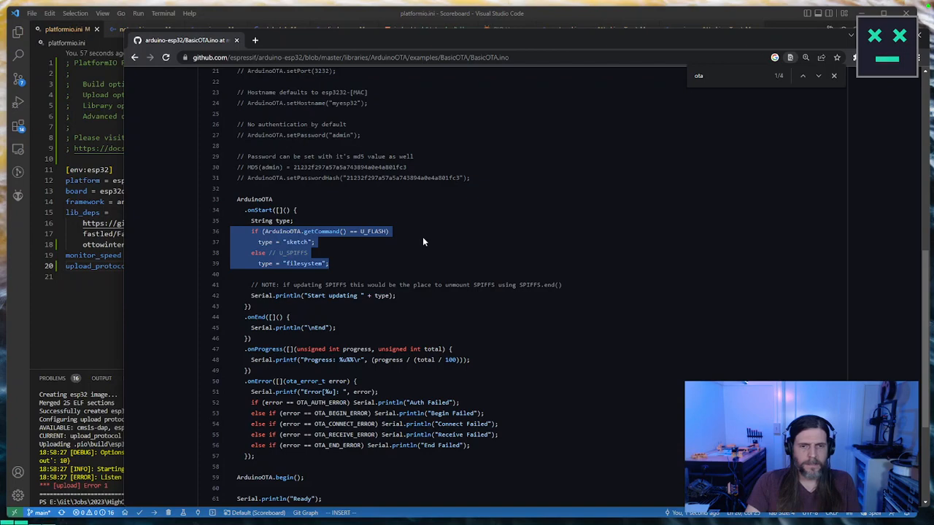
scroll(423, 238, "down", 3)
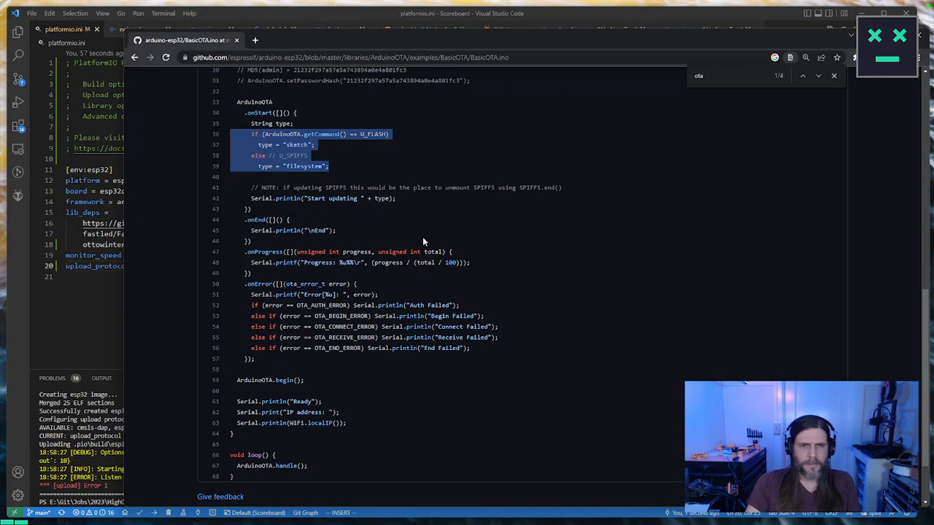
scroll(423, 241, "up", 4)
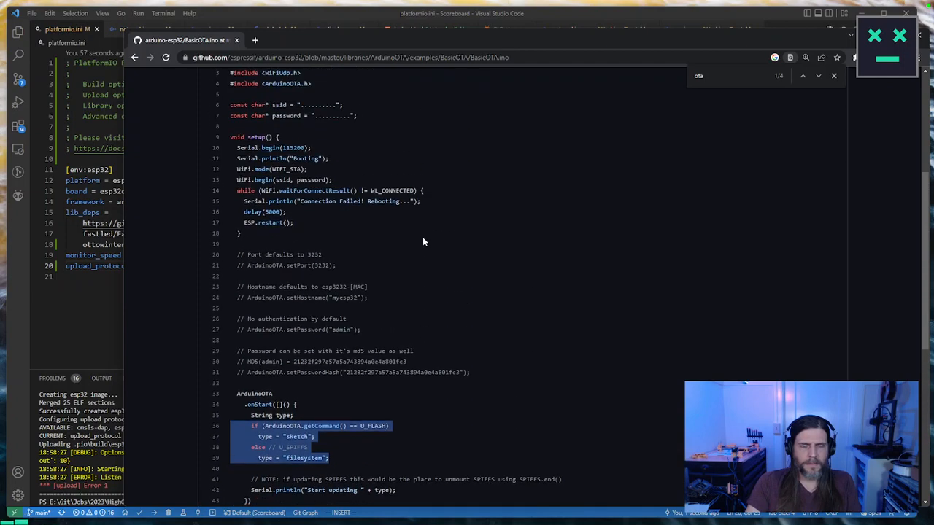
scroll(422, 241, "down", 1)
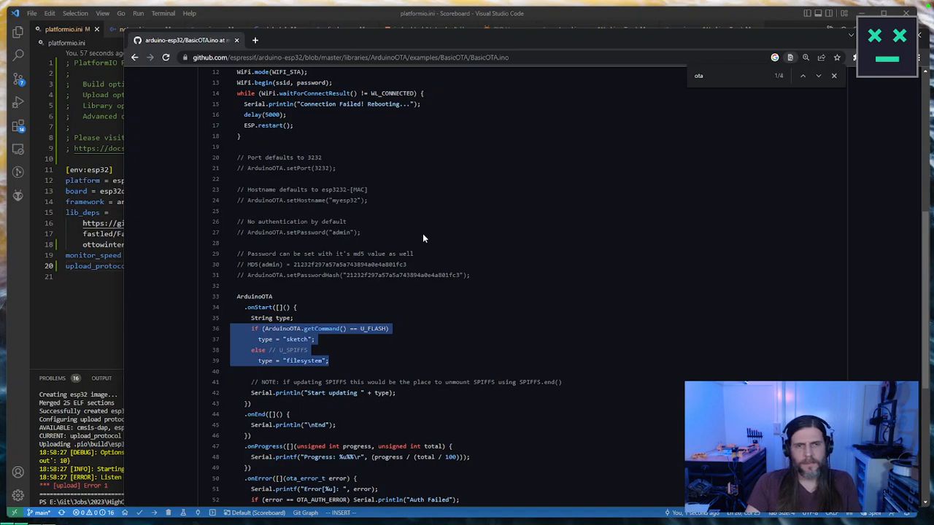
Step: Inspect the commented MD5 password hash lines in BasicOTA.ino and review the surrounding authentication settings and callbacks
left_click(342, 259)
double_click(355, 266)
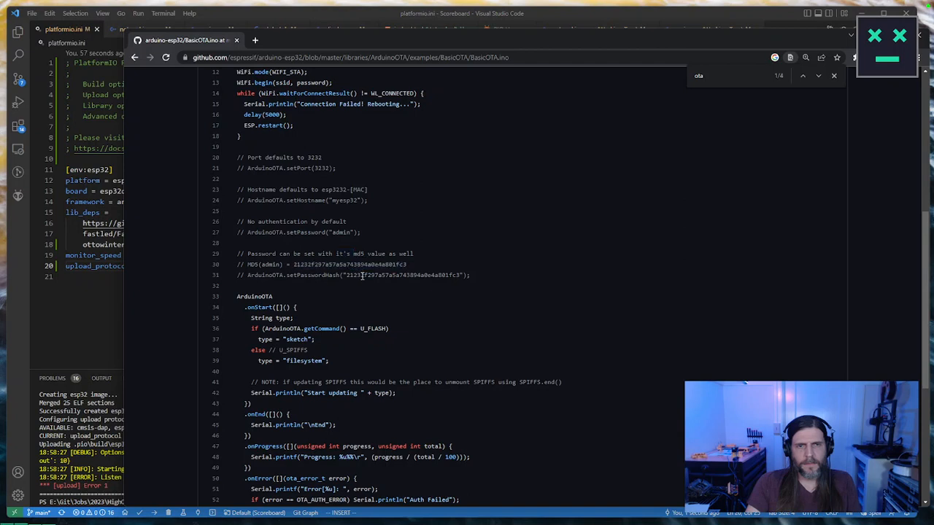
double_click(389, 275)
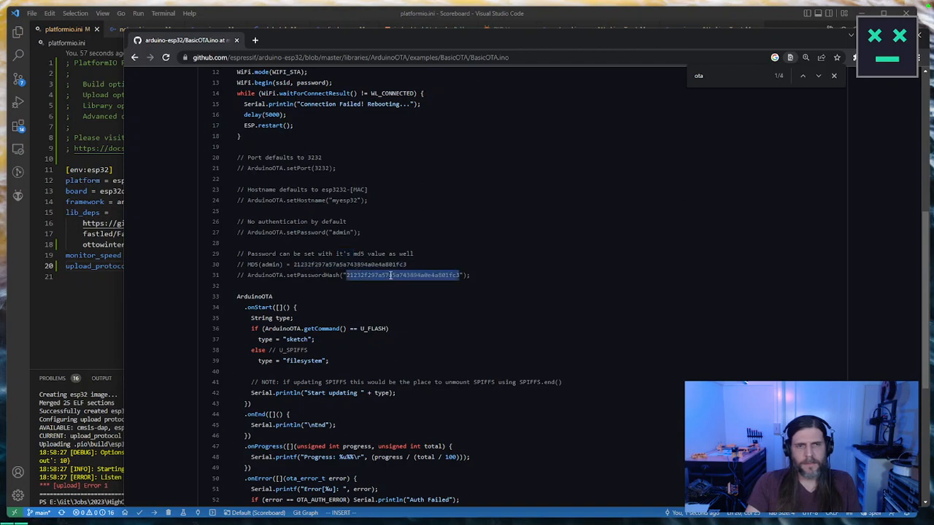
scroll(391, 275, "down", 2)
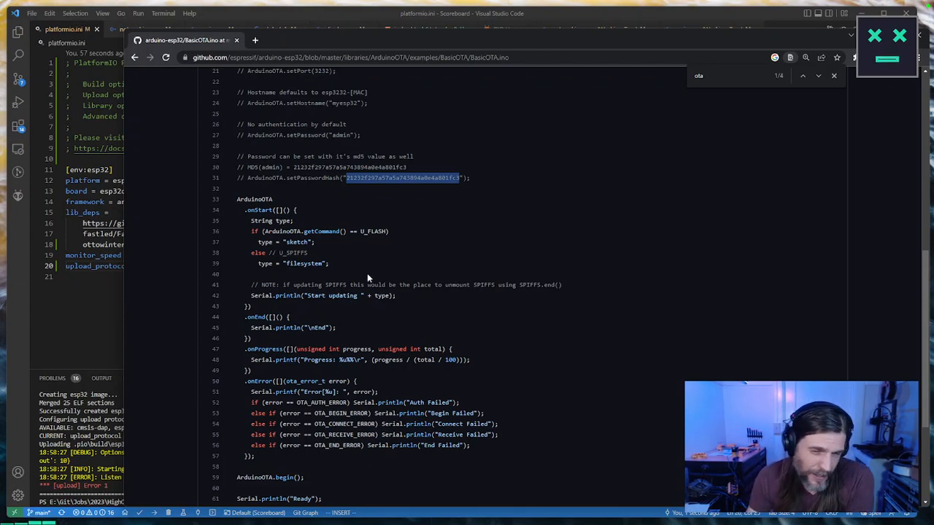
scroll(340, 256, "up", 3)
scroll(339, 256, "up", 3)
scroll(339, 257, "down", 6)
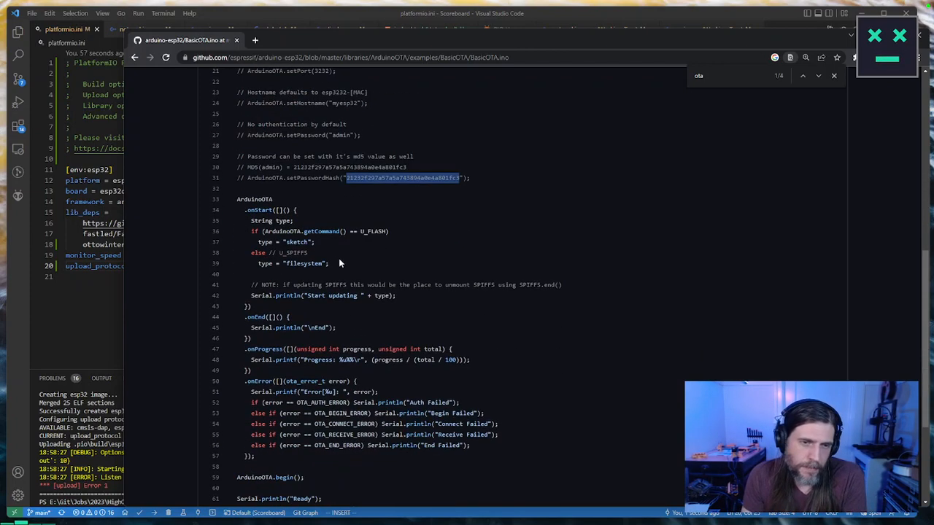
Step: Examine the ArduinoOTA.begin() call, the loop's ArduinoOTA.handle() call, and the start, progress and error callbacks in BasicOTA.ino
scroll(338, 256, "down", 3)
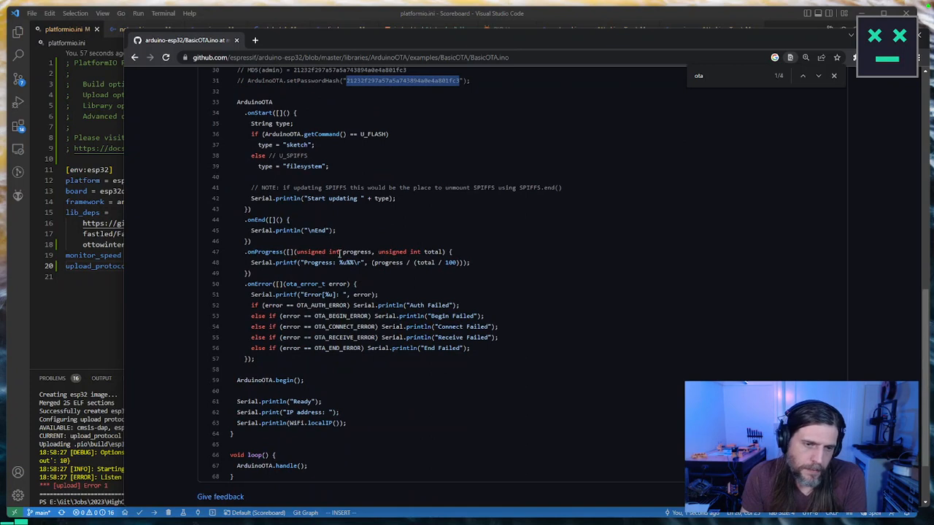
left_click_drag(304, 380, 238, 381)
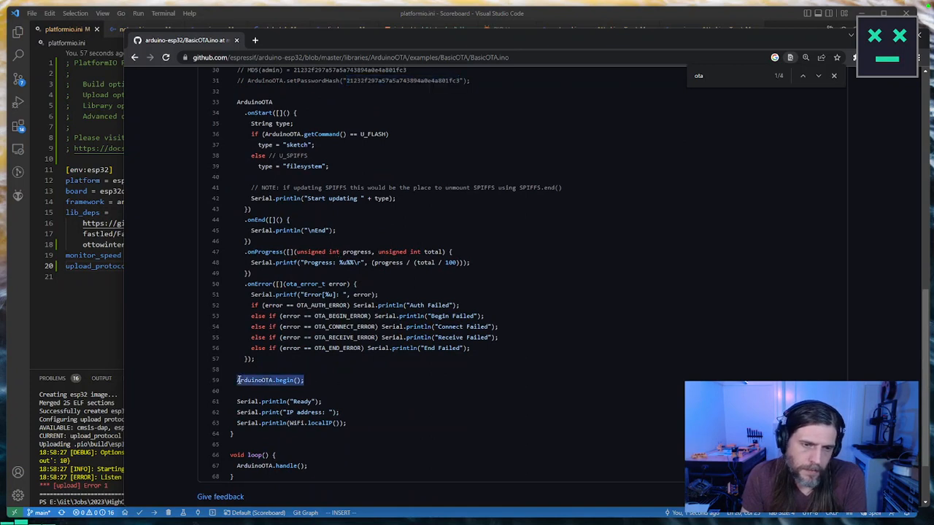
left_click_drag(308, 467, 236, 455)
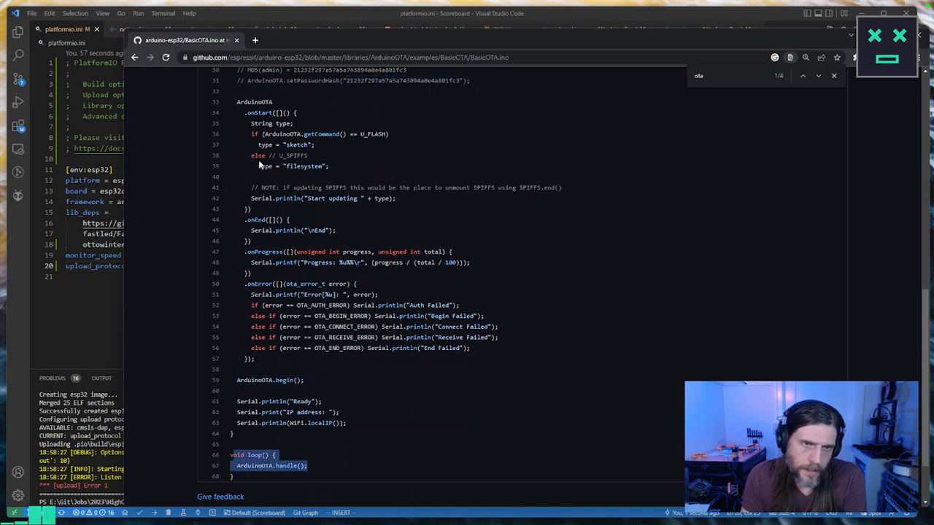
left_click_drag(244, 111, 374, 271)
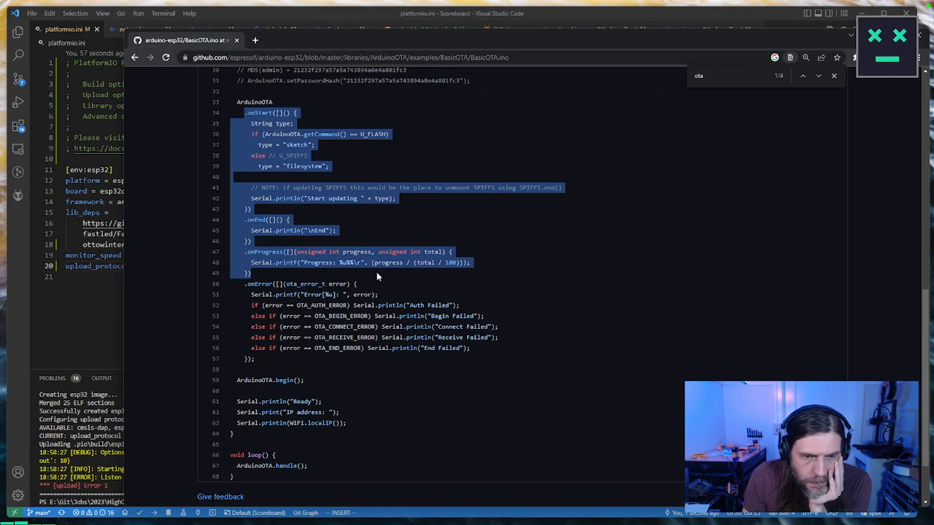
left_click_drag(497, 356, 219, 305)
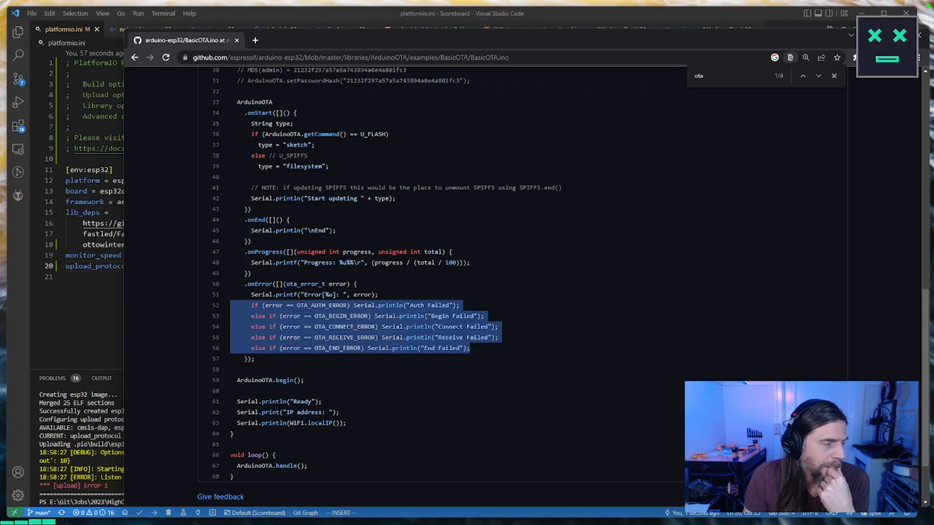
Step: Switch to Postman and send the POST request to the heat-api.j38.net channel endpoint
key("alt+Tab")
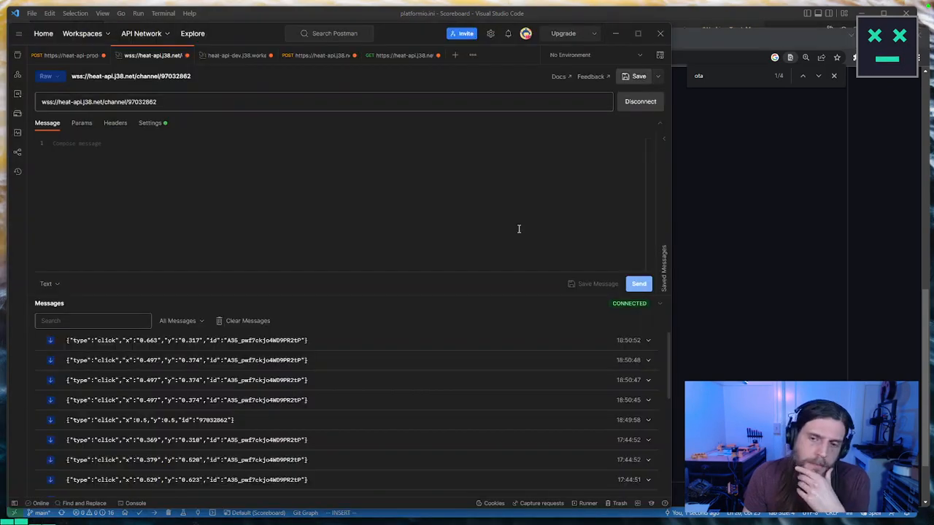
left_click(325, 57)
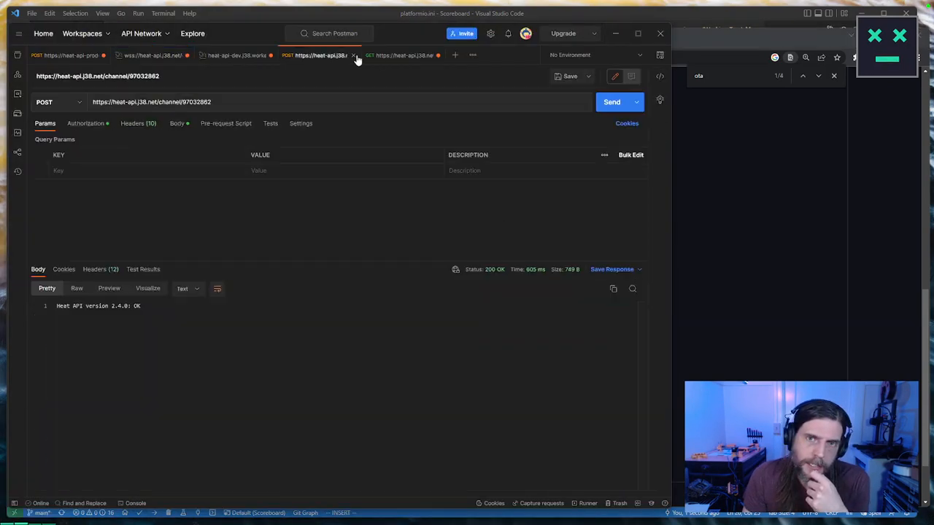
left_click(617, 101)
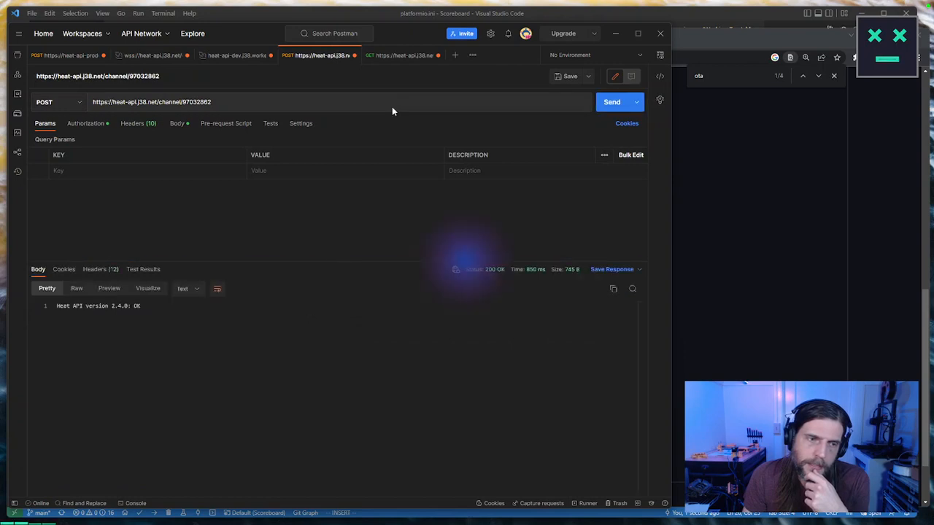
Step: Review the click messages received on the wss://heat-api.j38.net channel WebSocket connection
left_click(153, 56)
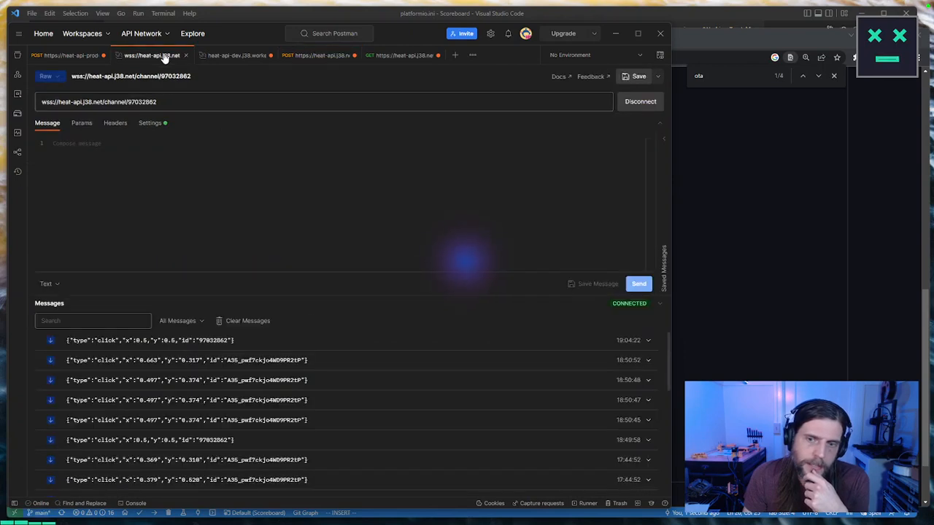
scroll(468, 457, "down", 10)
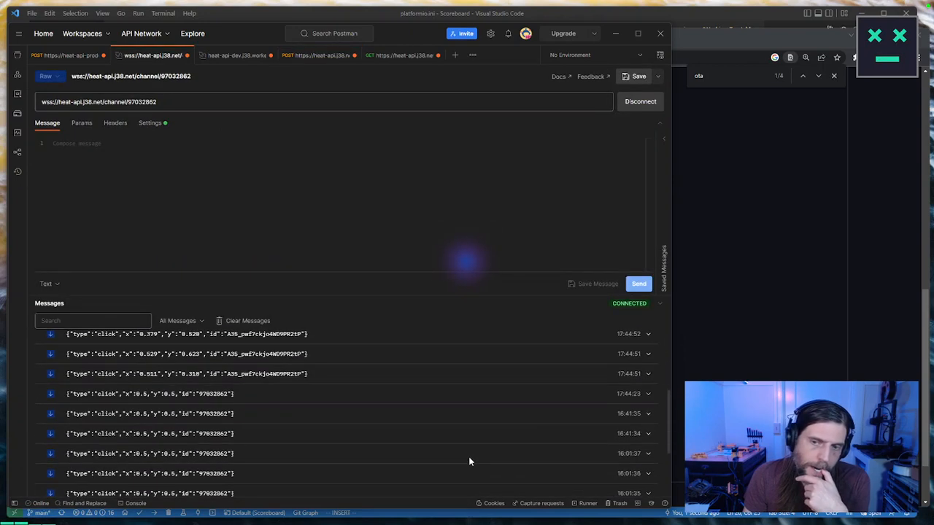
scroll(470, 458, "up", 10)
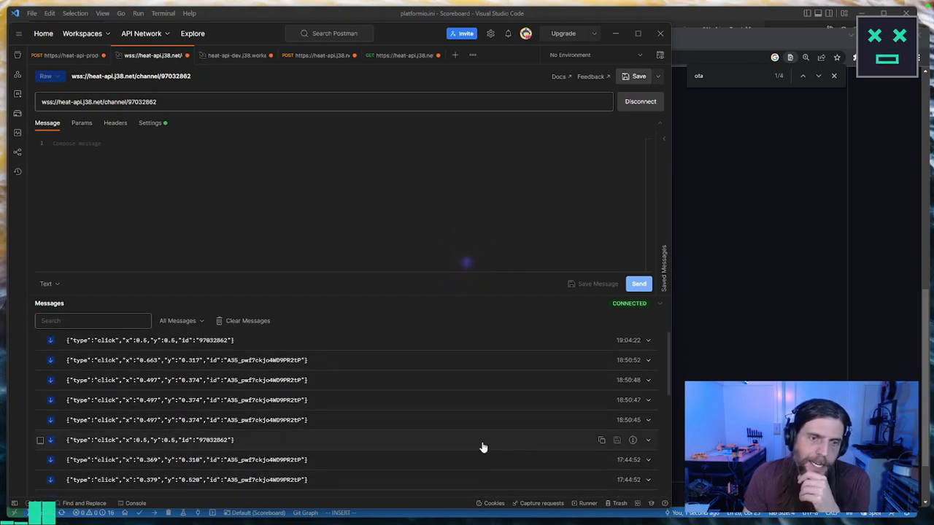
scroll(482, 449, "down", 10)
scroll(483, 450, "up", 10)
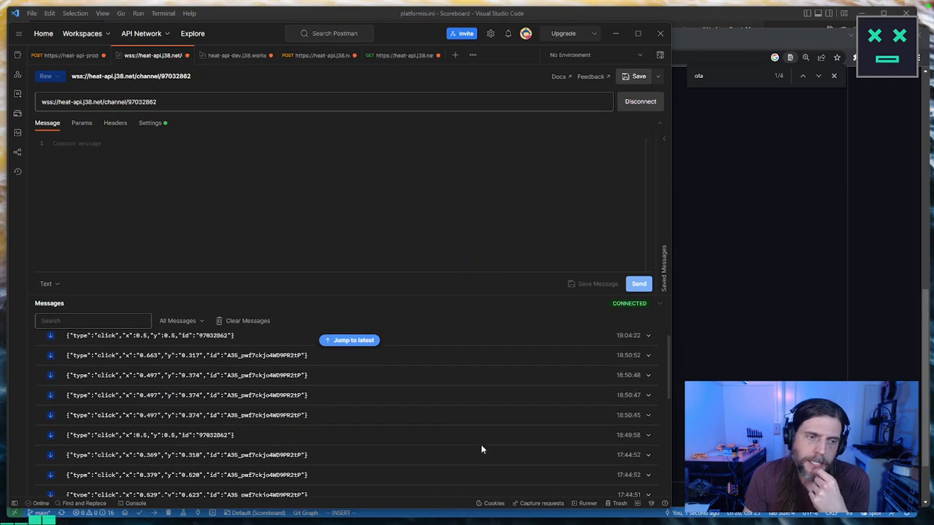